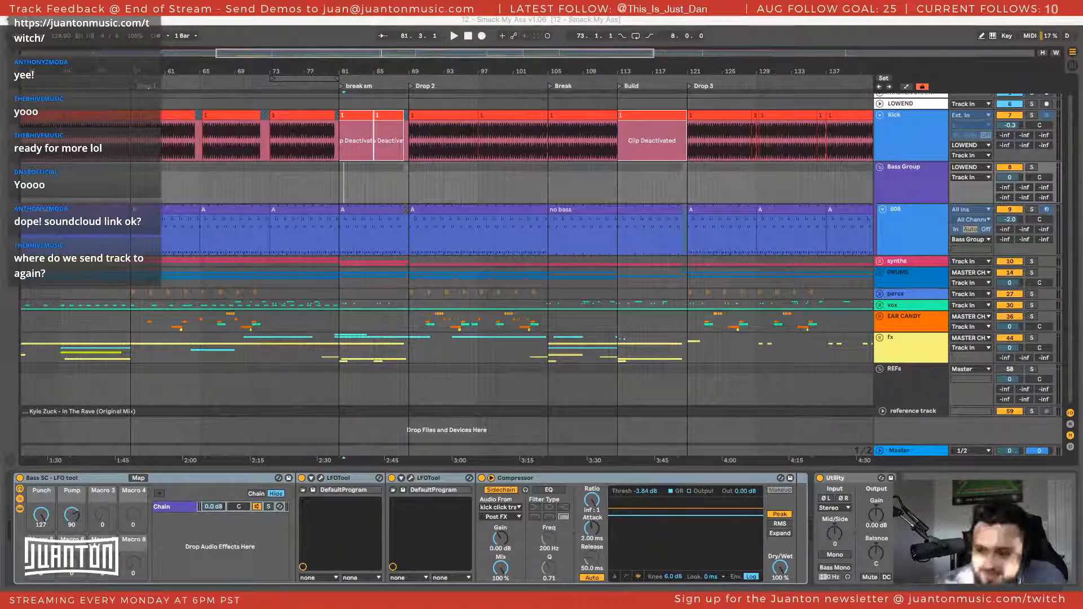
# Play the arrangement from bar 49 through Drop 1 and the small break, and stop around bar 98 in Drop 2
pyautogui.click(354, 193)
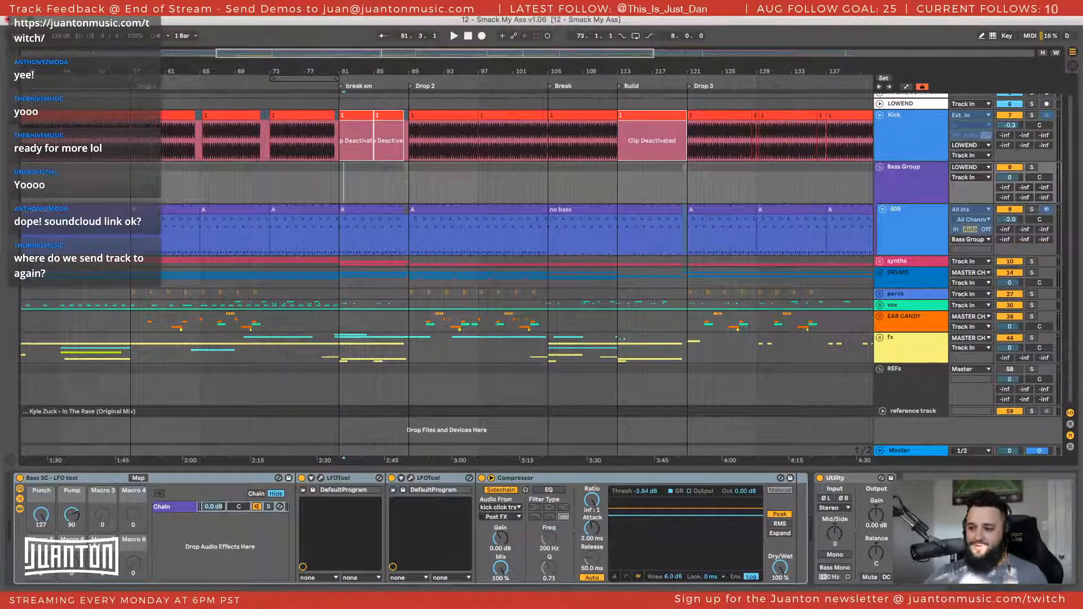
pyautogui.hscroll(-10, 488, 162)
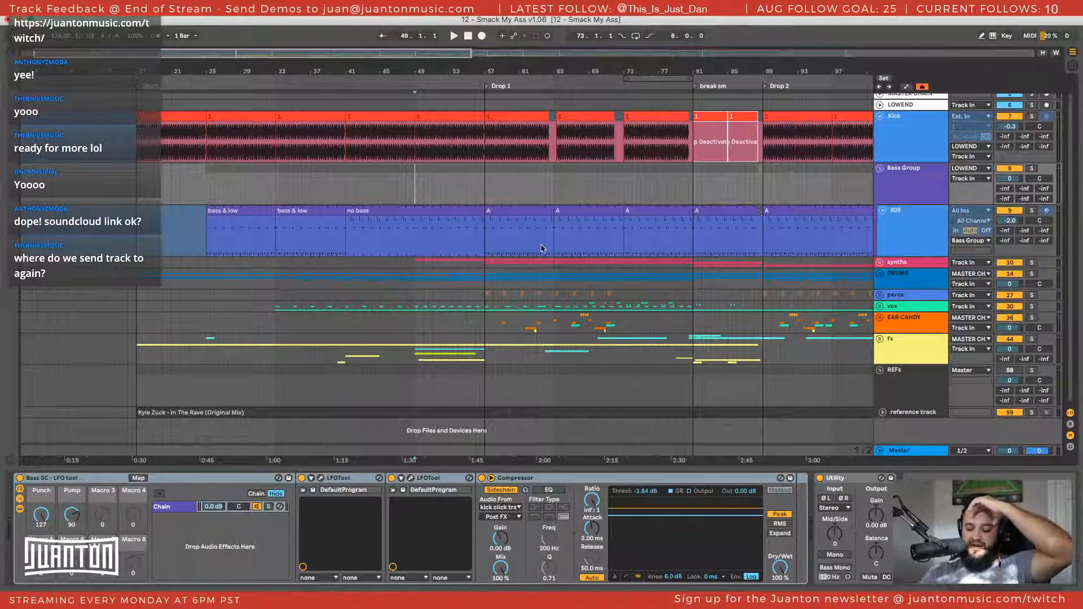
pyautogui.press('space')
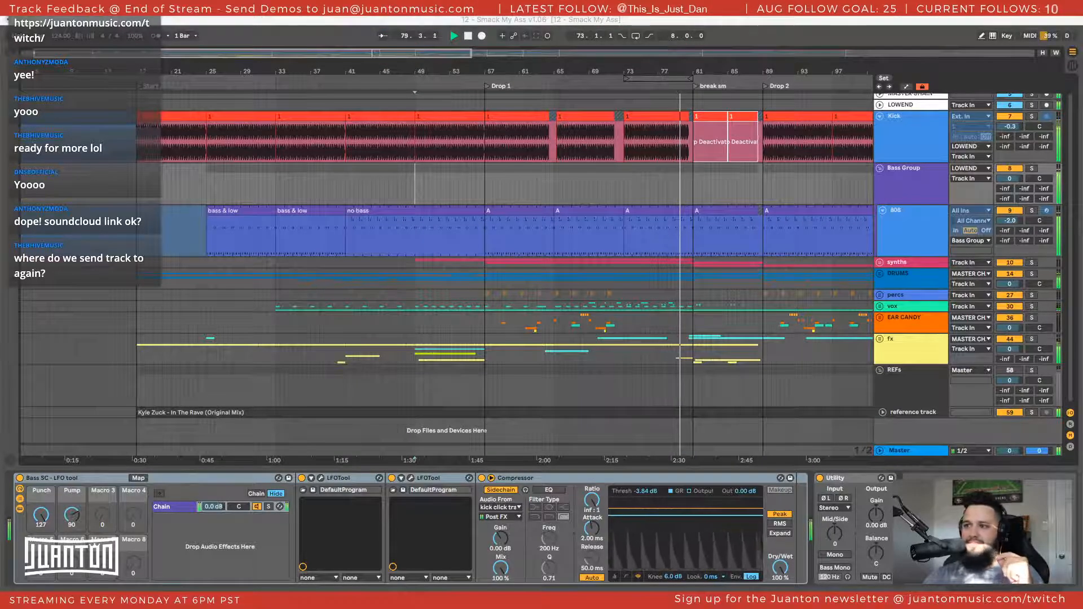
pyautogui.hscroll(2, 552, 203)
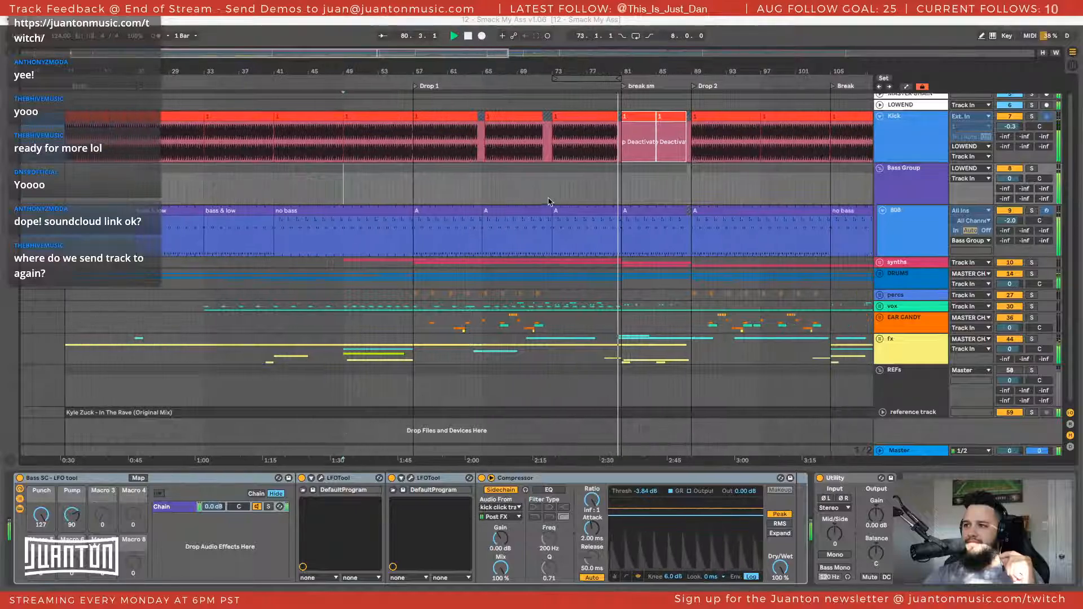
pyautogui.hscroll(3, 545, 204)
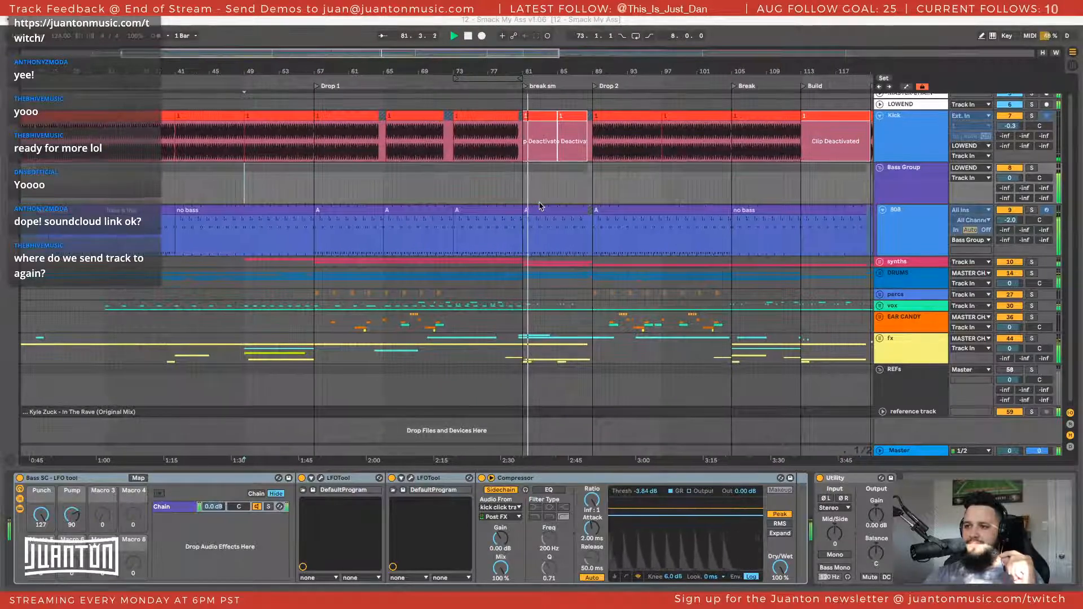
pyautogui.hscroll(5, 540, 206)
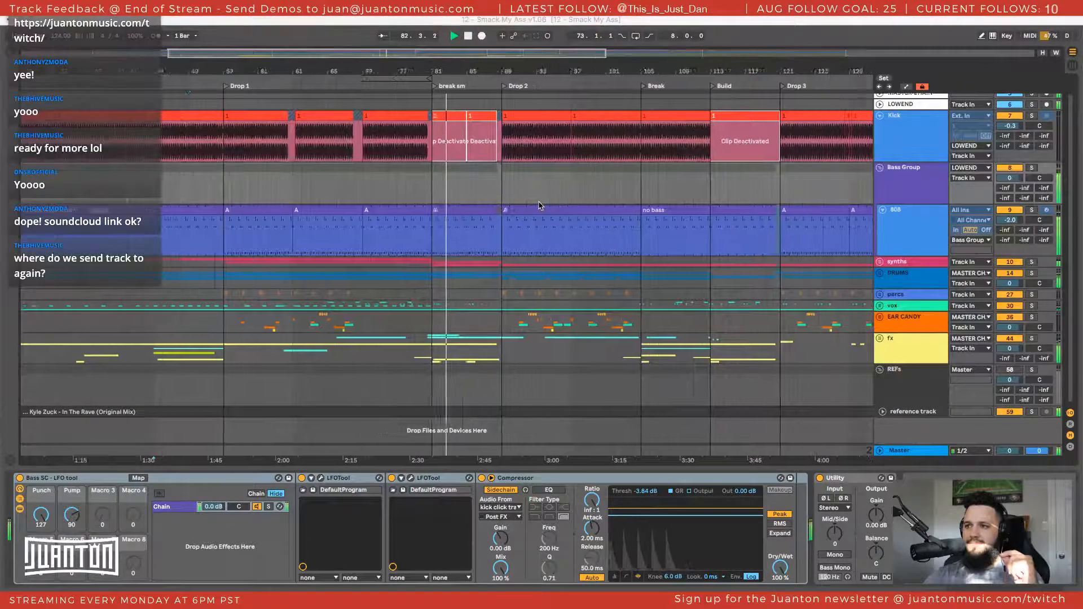
pyautogui.hscroll(1, 539, 205)
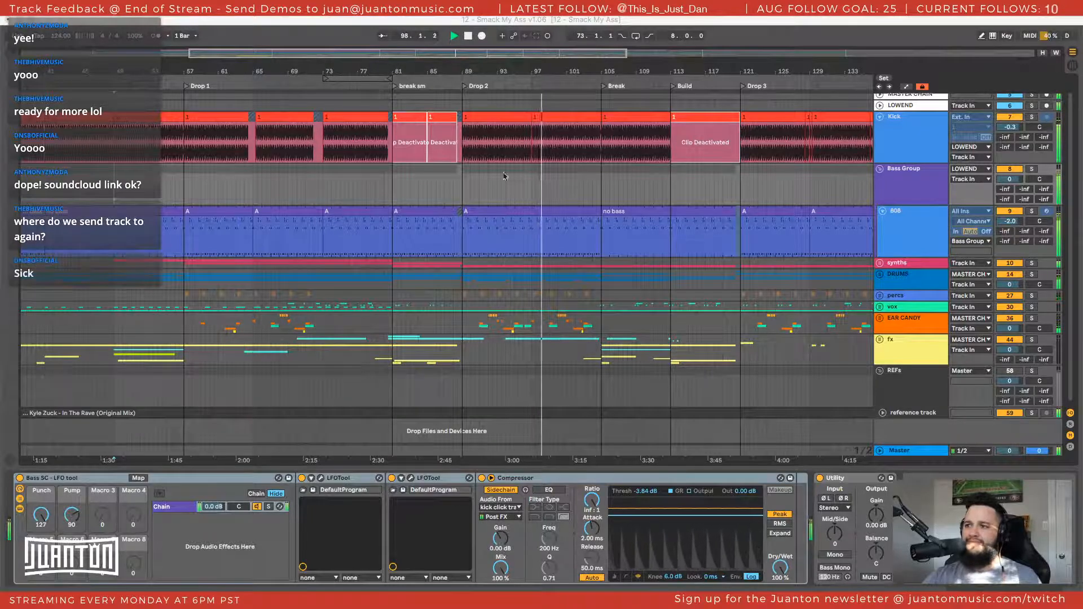
pyautogui.click(532, 185)
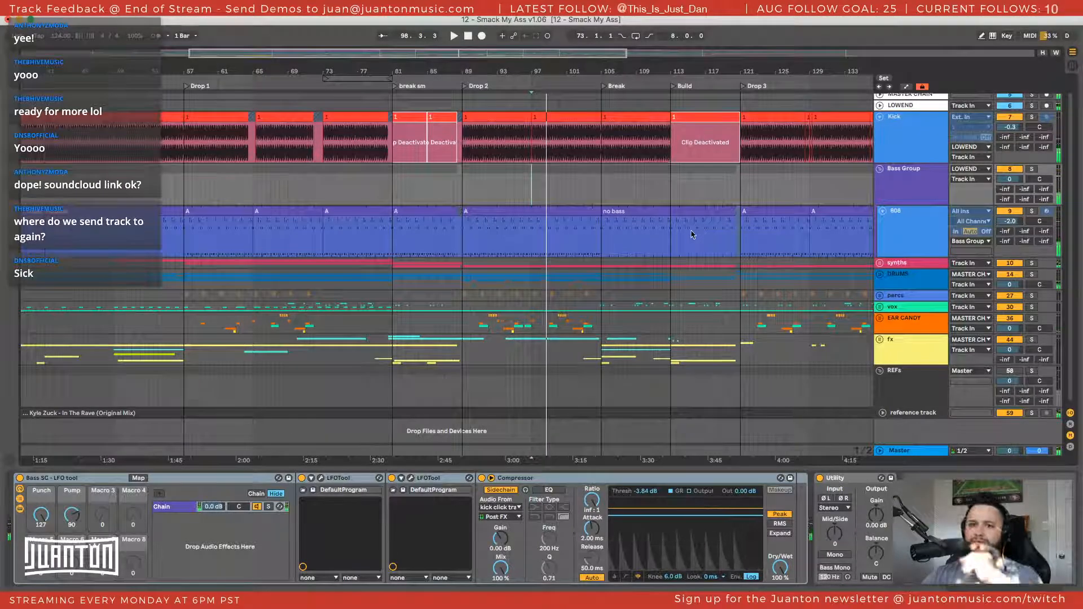
# Select the eight-bar break from bar 81 to bar 89 on the Bass Group track
pyautogui.hscroll(-1, 589, 201)
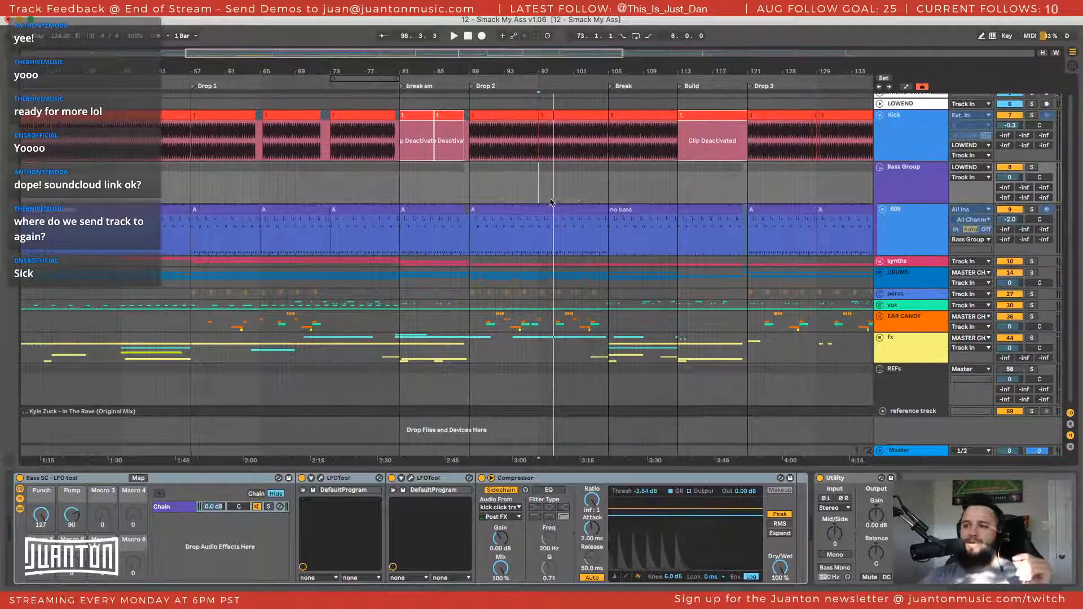
pyautogui.hscroll(-5, 551, 201)
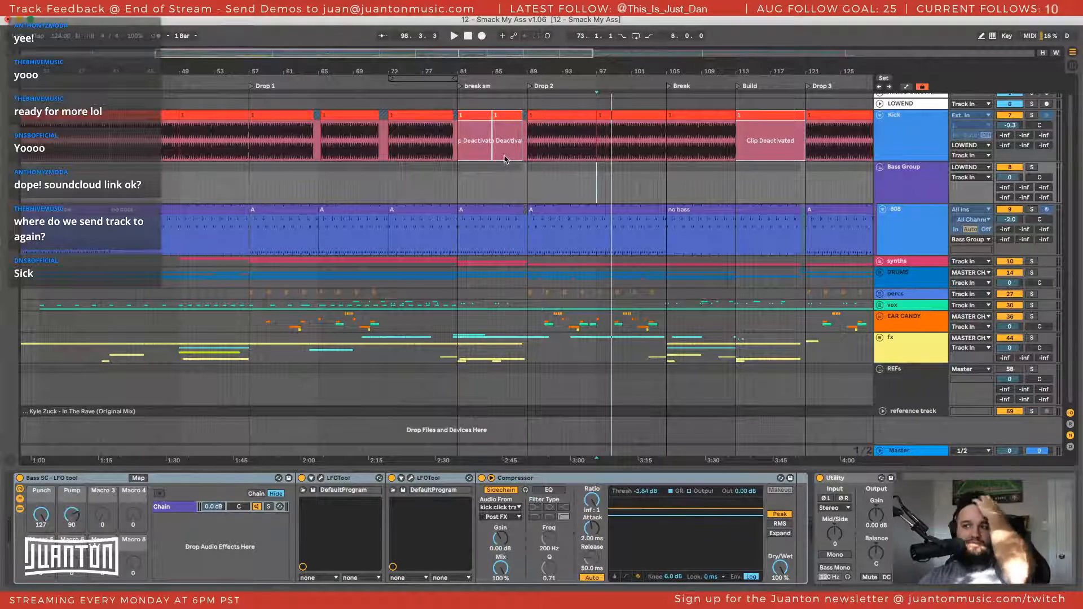
pyautogui.click(525, 183)
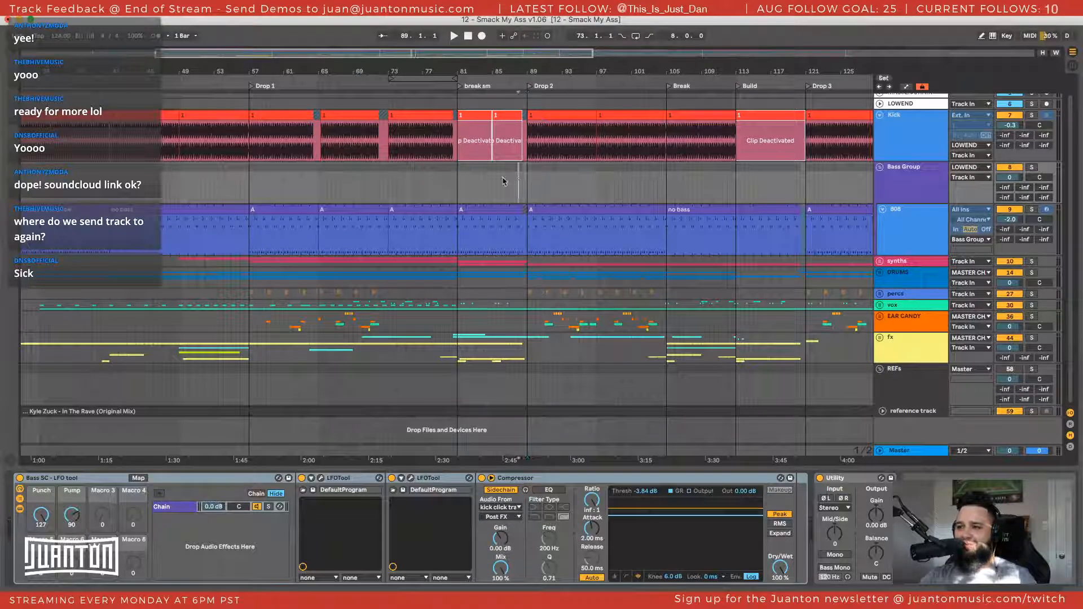
pyautogui.click(503, 181)
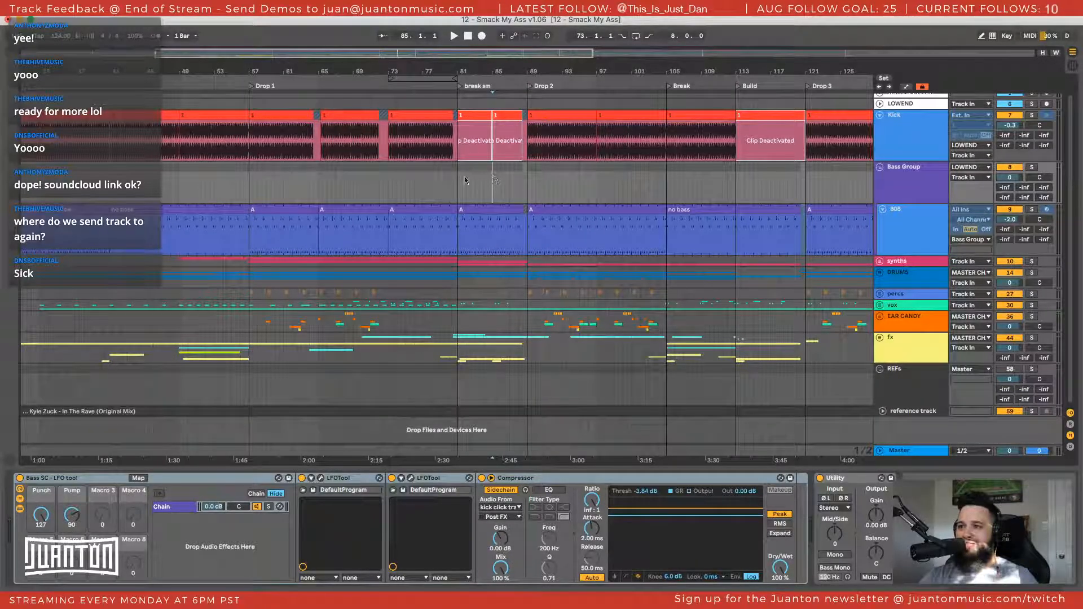
pyautogui.moveTo(457, 176); pyautogui.dragTo(528, 179)
pyautogui.click(527, 179)
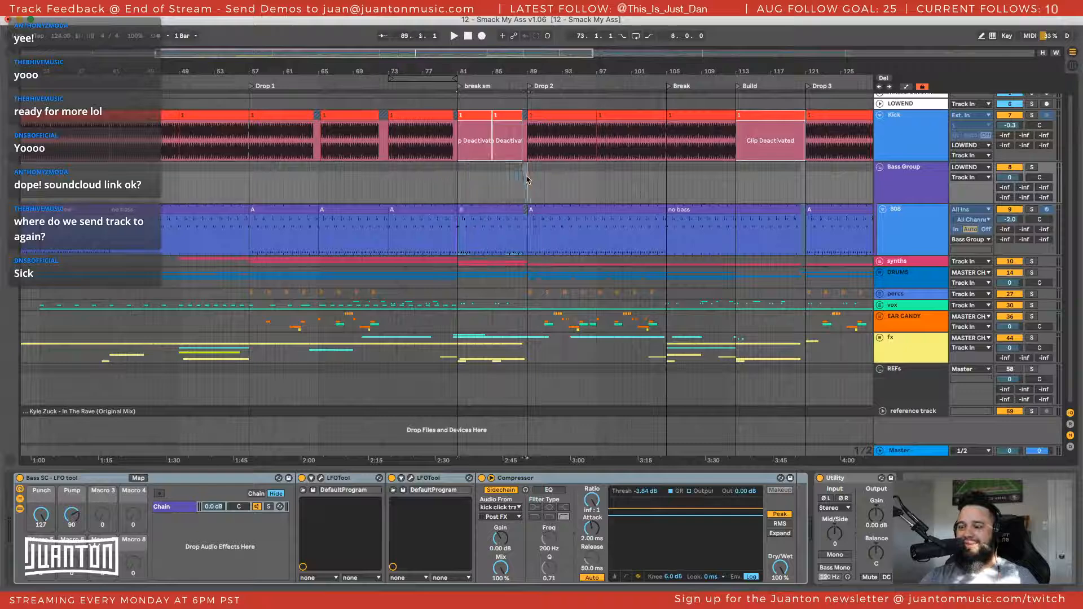
pyautogui.moveTo(527, 179); pyautogui.dragTo(457, 180)
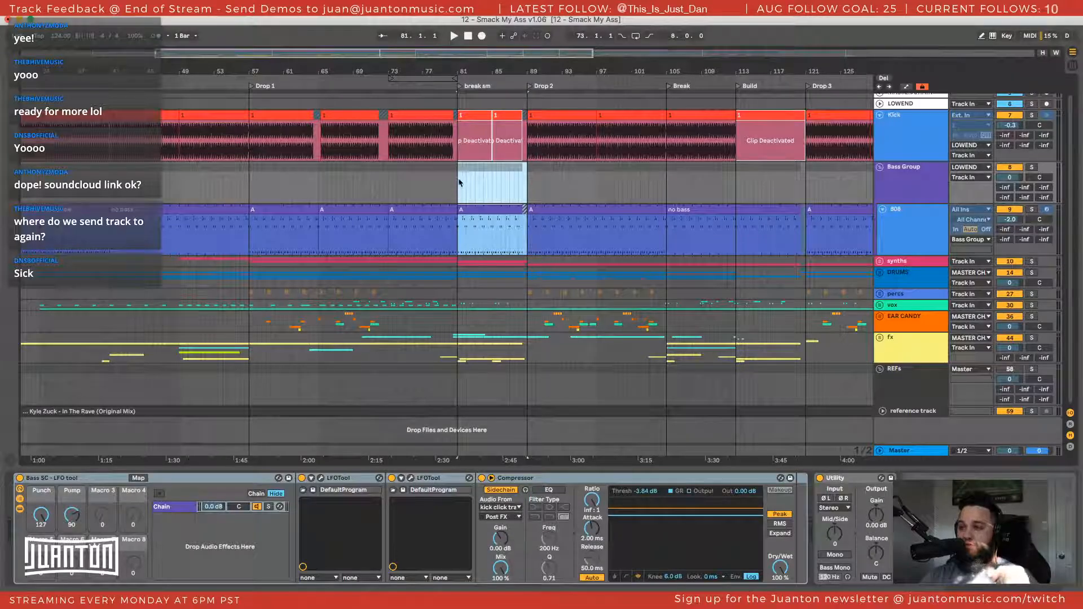
pyautogui.click(461, 177)
pyautogui.moveTo(459, 176); pyautogui.dragTo(530, 182)
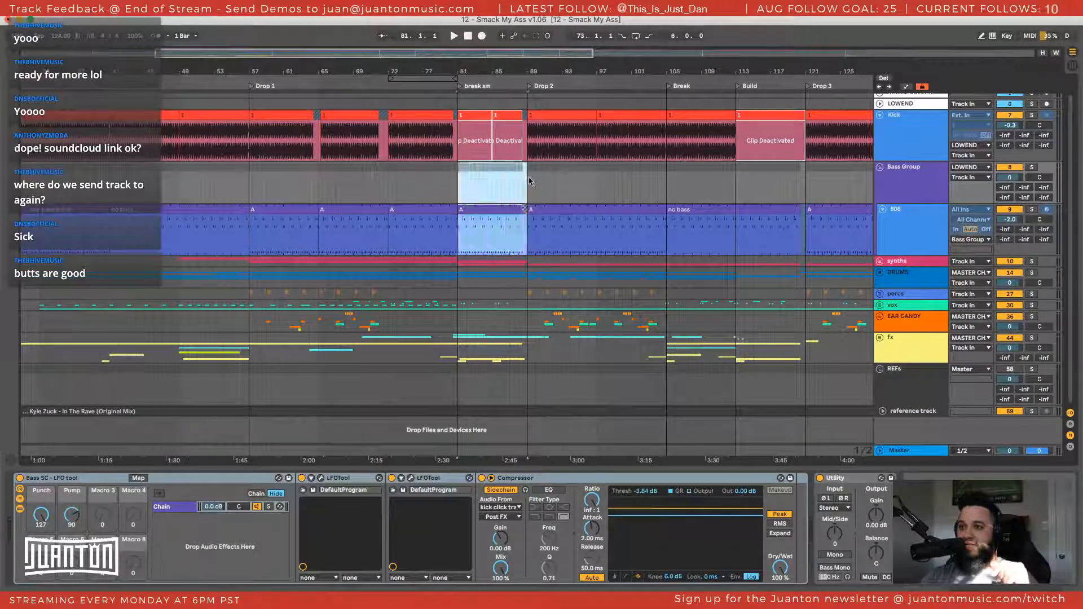
pyautogui.click(529, 180)
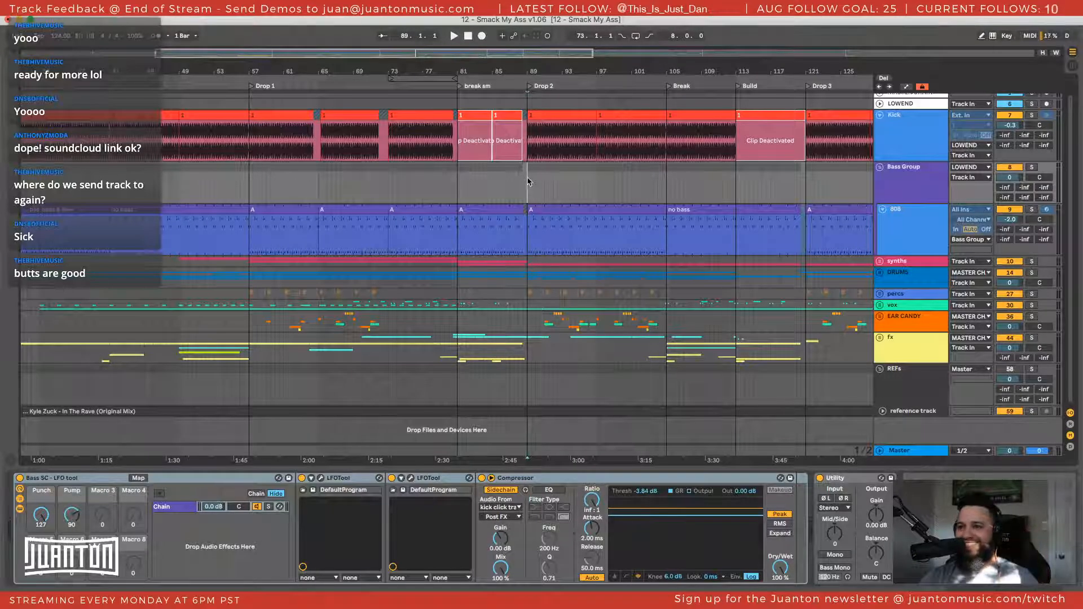
pyautogui.moveTo(529, 180); pyautogui.dragTo(458, 180)
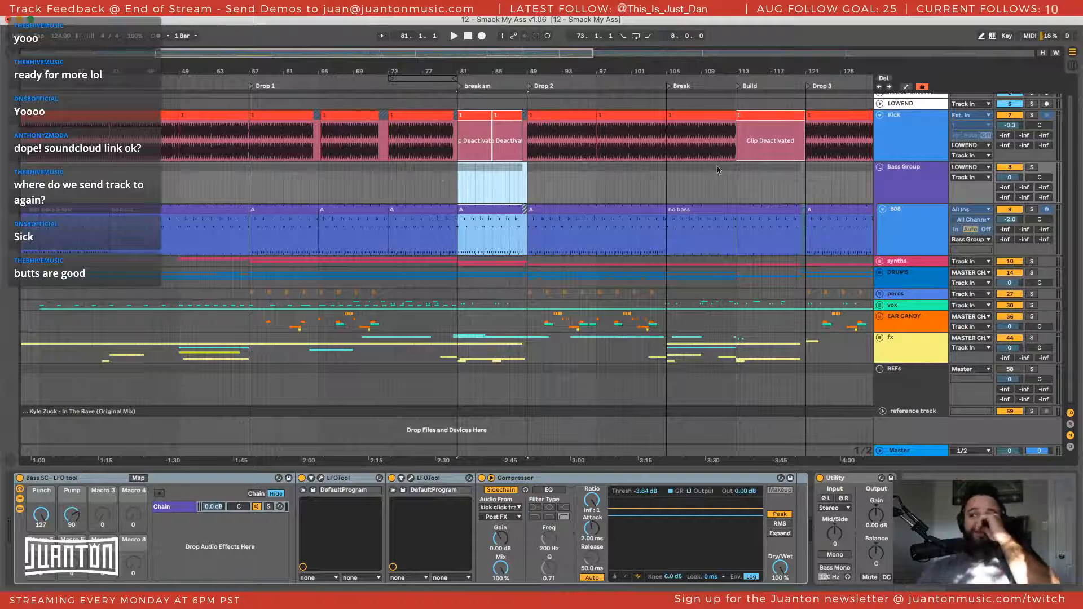
# Collapse the 808 track and bring up the device chains of the Bass Group, REFs and reference track
pyautogui.doubleClick(910, 178)
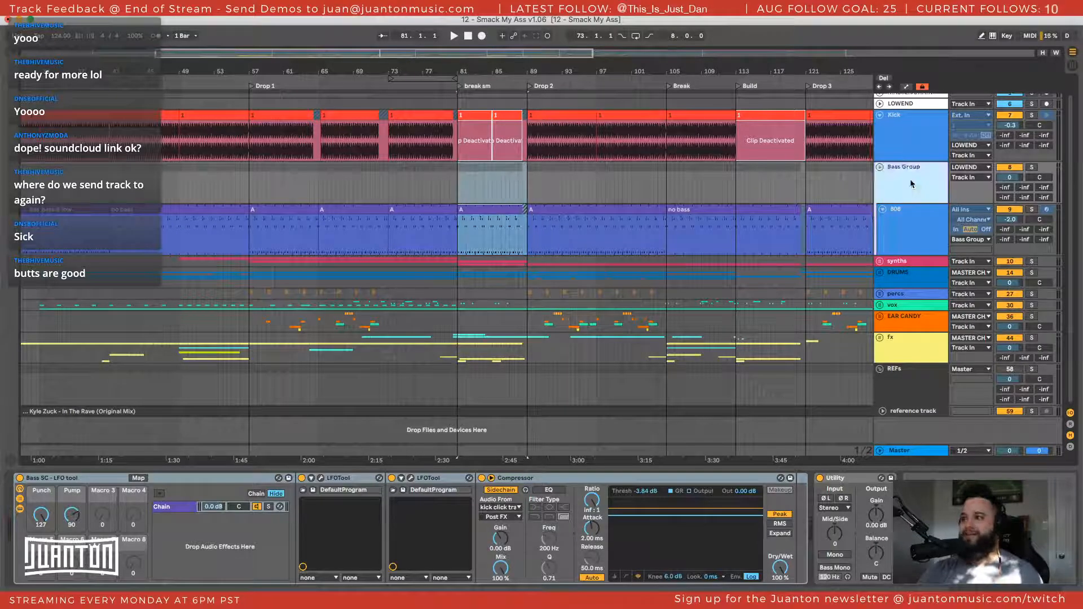
pyautogui.click(904, 229)
pyautogui.click(883, 210)
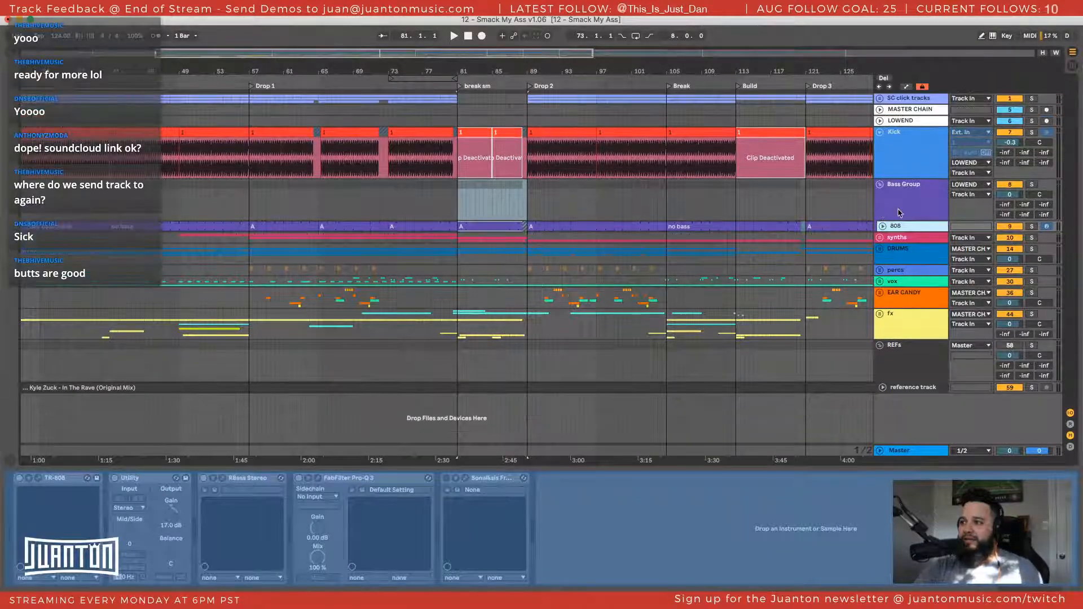
pyautogui.click(900, 213)
pyautogui.click(900, 213)
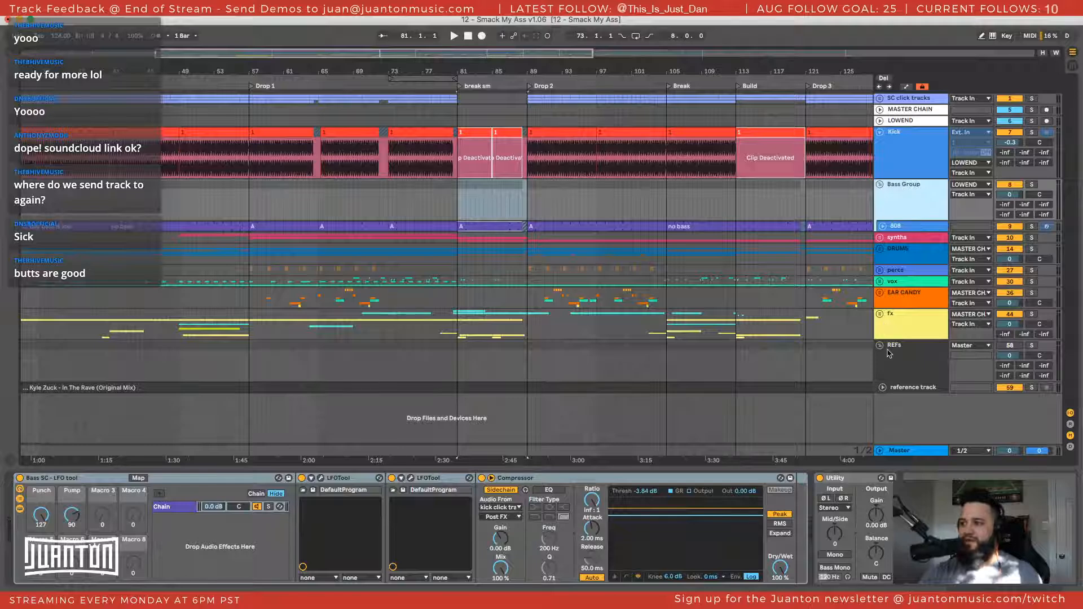
pyautogui.click(907, 359)
pyautogui.click(907, 391)
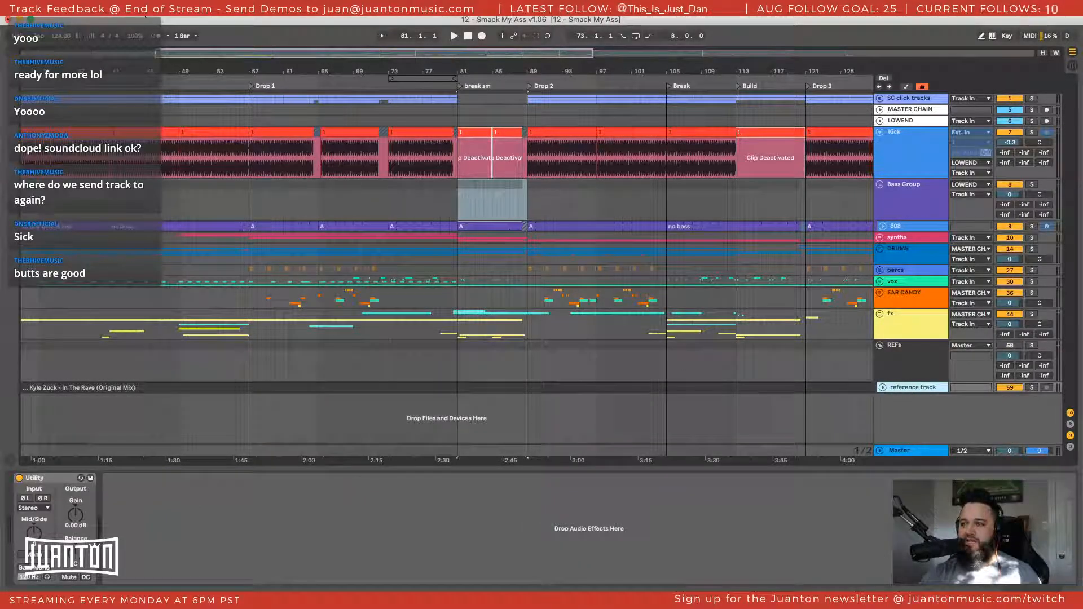
# Place the insert marker at the start of Drop 1, bar 57, on the Bass Group track
pyautogui.moveTo(265, 70); pyautogui.dragTo(264, 45)
pyautogui.click(256, 198)
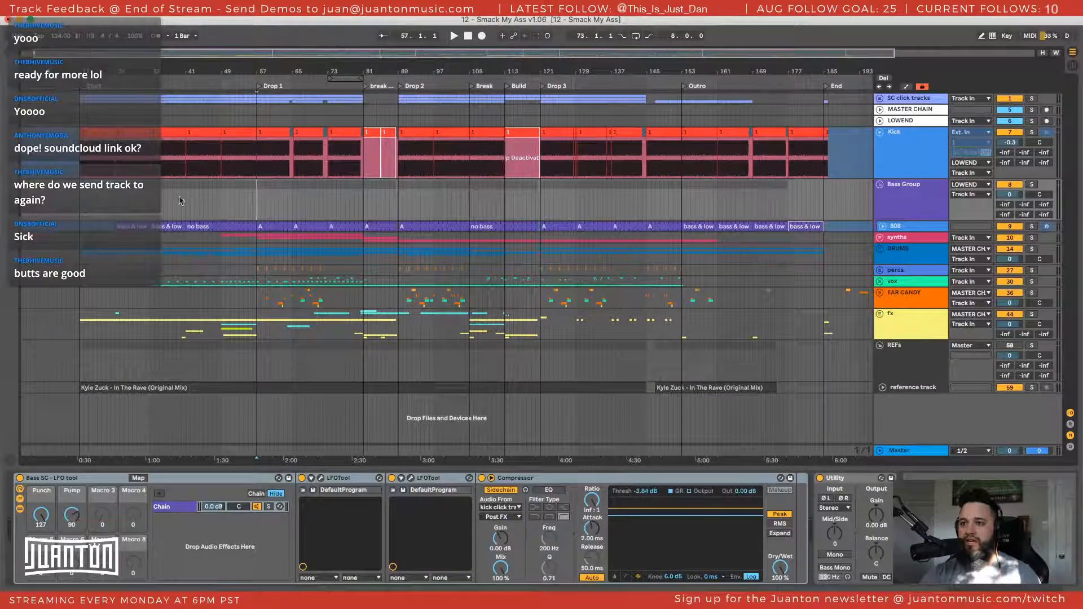
pyautogui.moveTo(255, 70); pyautogui.dragTo(299, 155)
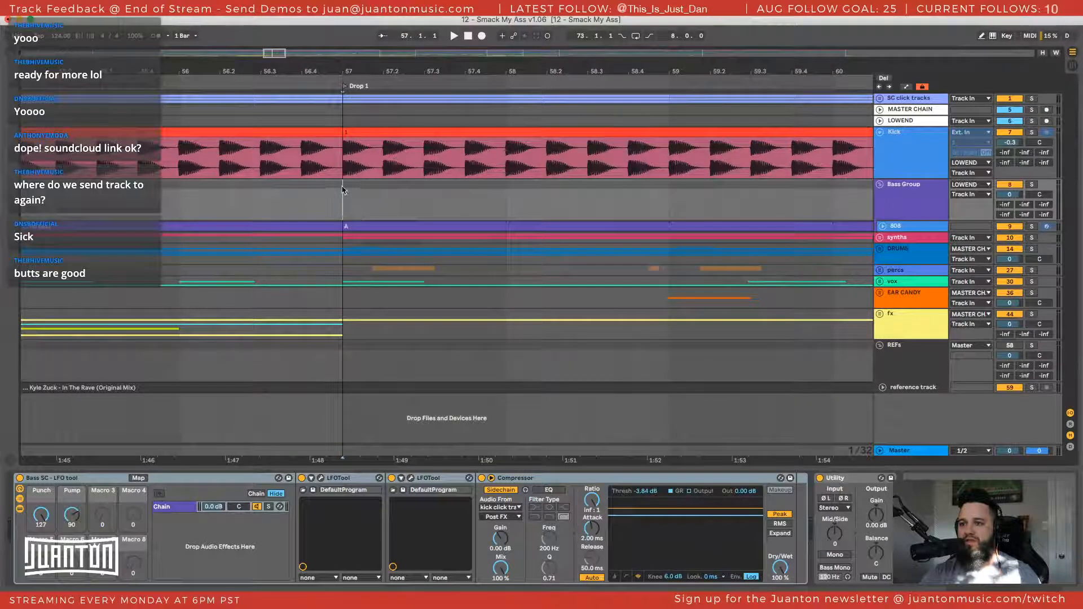
# Mark out the first beat of Drop 1 on the Bass Group track, and return the insert marker to bar 57
pyautogui.moveTo(342, 189); pyautogui.dragTo(382, 192)
pyautogui.click(383, 193)
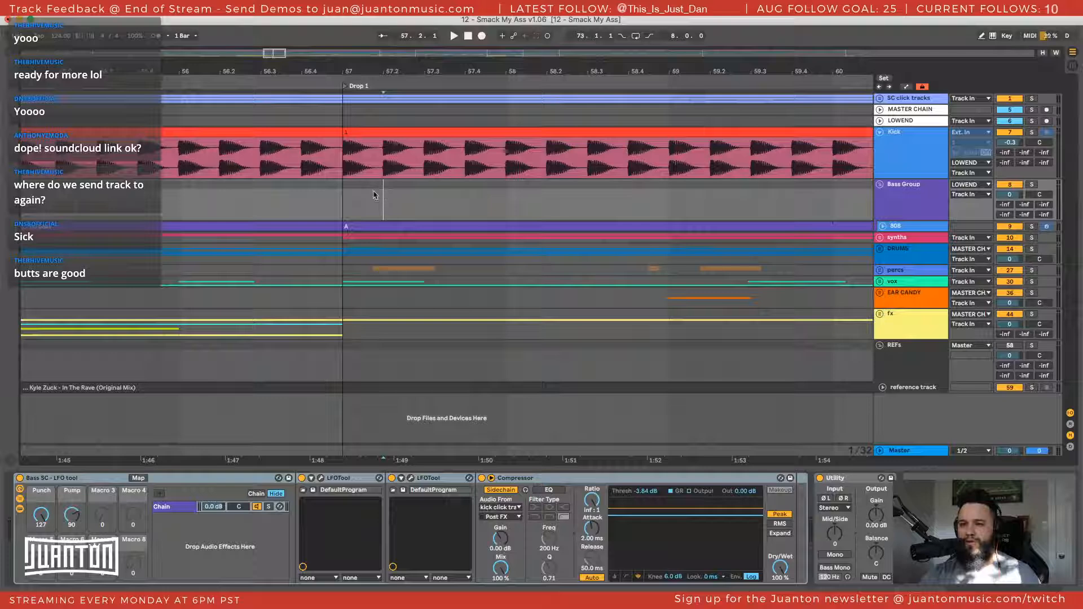
pyautogui.moveTo(342, 189); pyautogui.dragTo(385, 190)
pyautogui.click(382, 192)
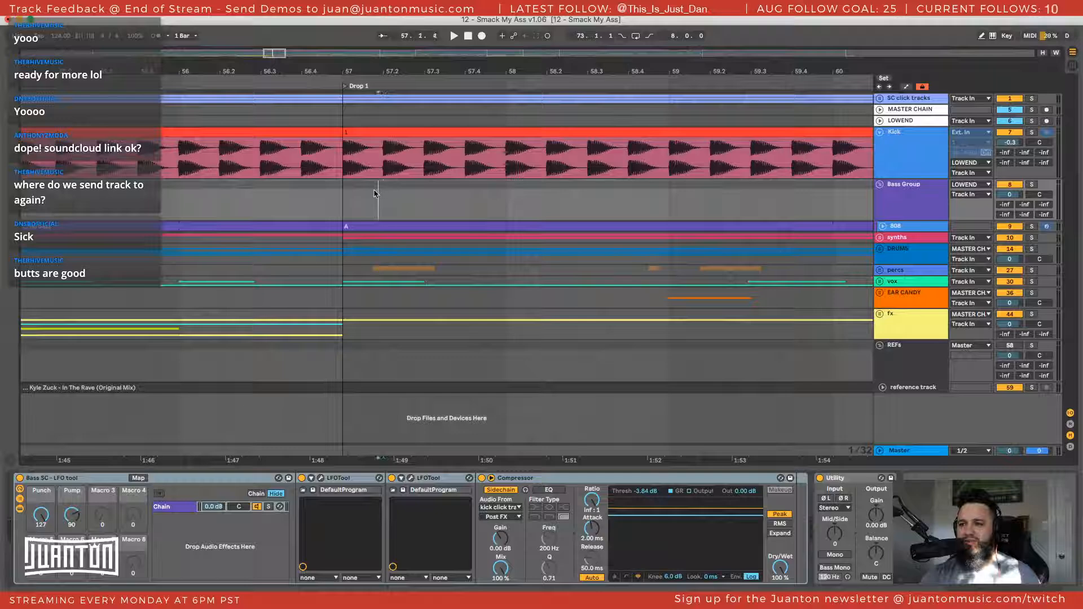
pyautogui.moveTo(374, 193); pyautogui.dragTo(380, 318)
pyautogui.click(341, 191)
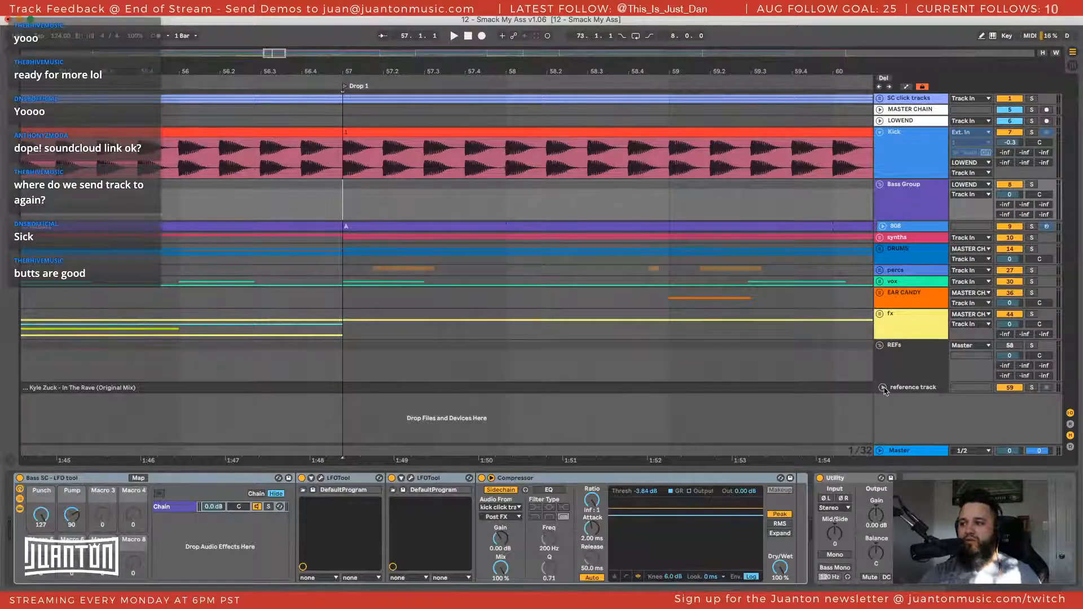
# Expand the reference track to show its waveform at Drop 1, and open the reference clip's sample view
pyautogui.click(882, 388)
pyautogui.moveTo(367, 82); pyautogui.dragTo(326, 330)
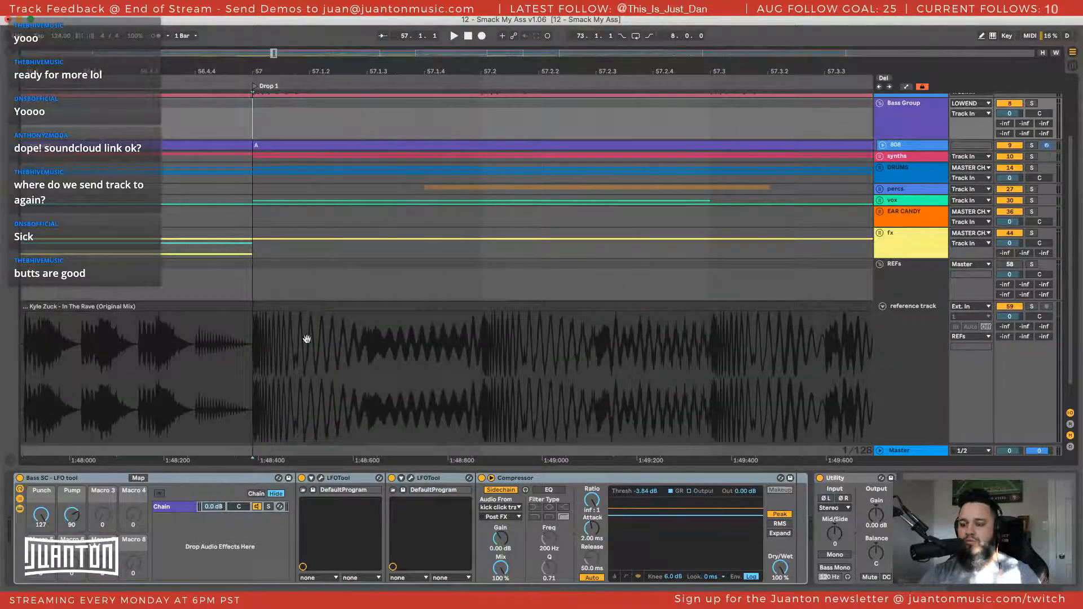
pyautogui.doubleClick(307, 339)
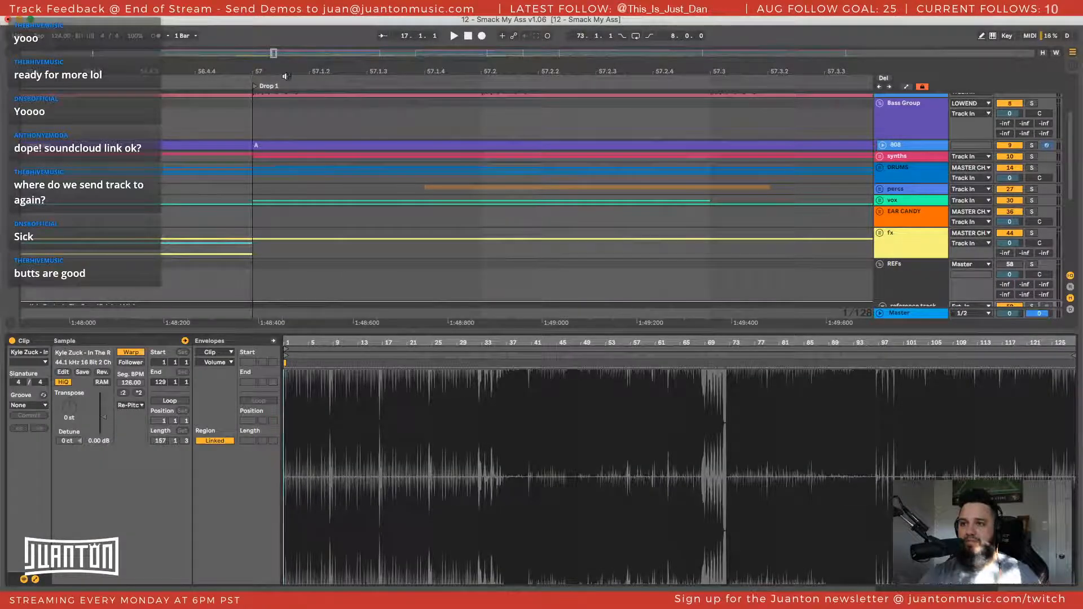
# Select the first beat of Drop 1 on the Bass Group track, from 57.1 to 57.2
pyautogui.moveTo(286, 77); pyautogui.dragTo(326, 71)
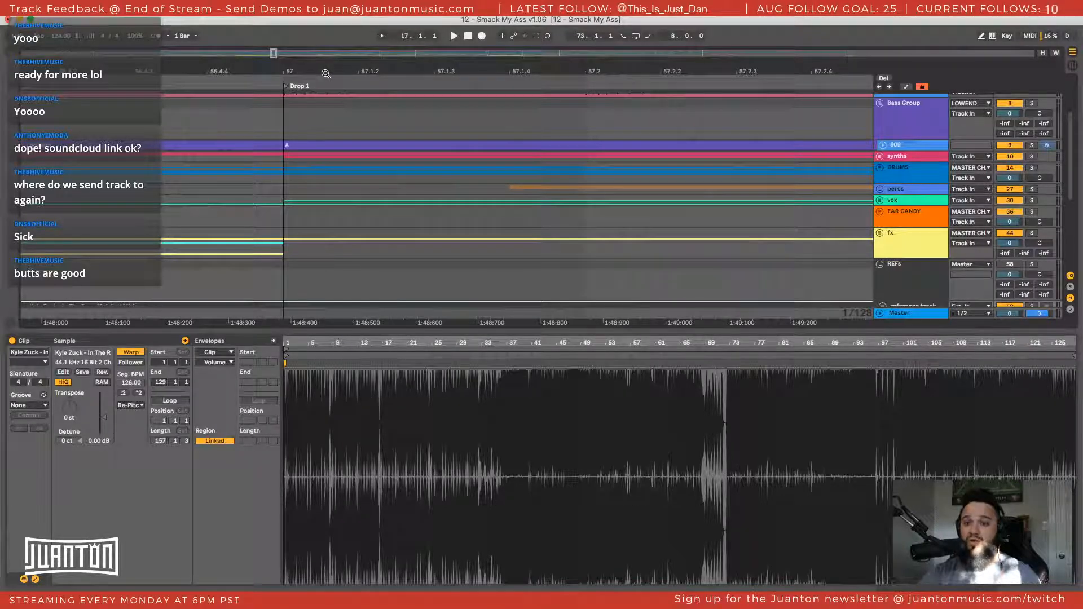
pyautogui.click(286, 127)
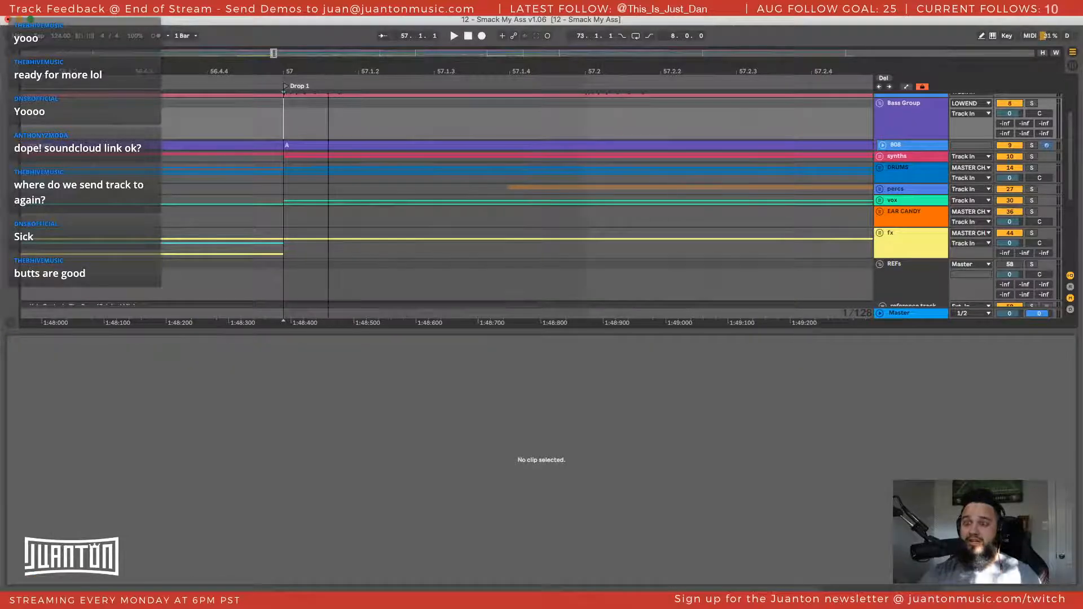
pyautogui.scroll(-2, 324, 117)
pyautogui.moveTo(305, 121); pyautogui.dragTo(460, 128)
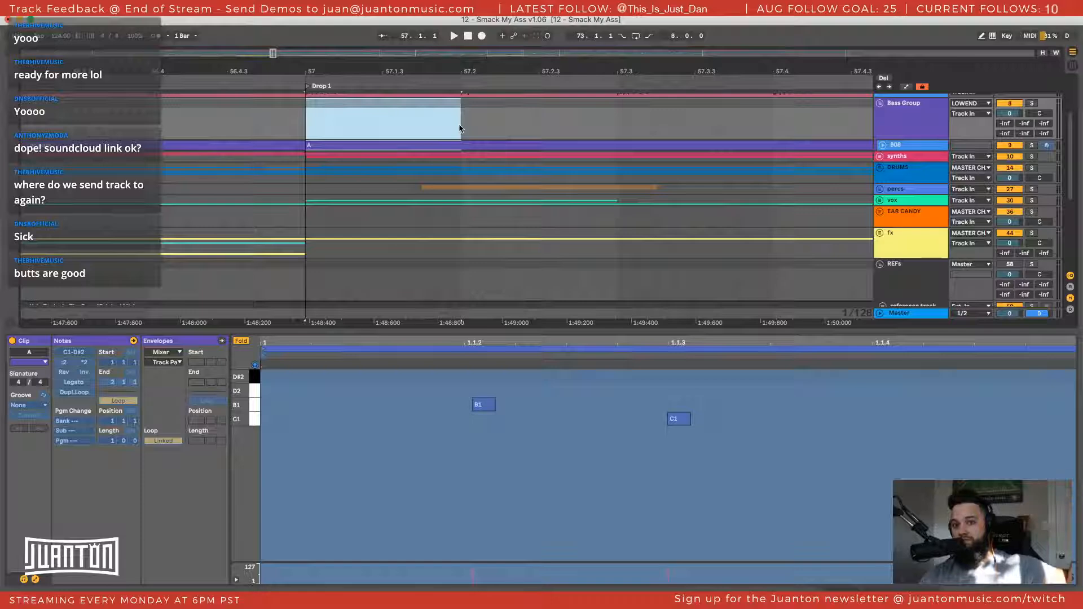
pyautogui.click(925, 134)
# Examine the reference track's waveform around the start of Drop 1, placing the insert marker just before it at 56.4.4
pyautogui.scroll(-3, 901, 286)
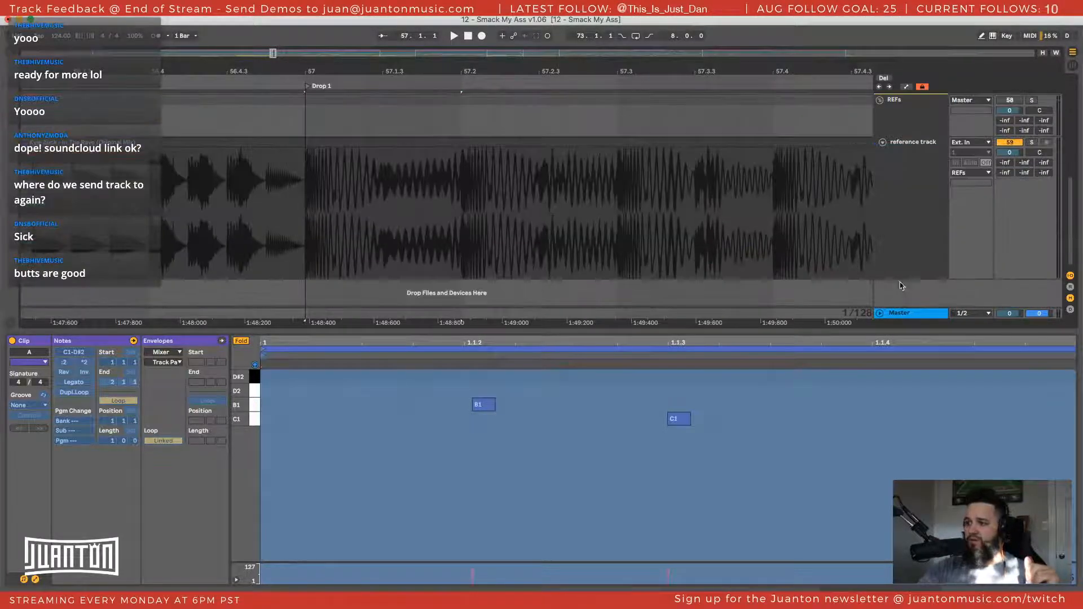
pyautogui.click(174, 162)
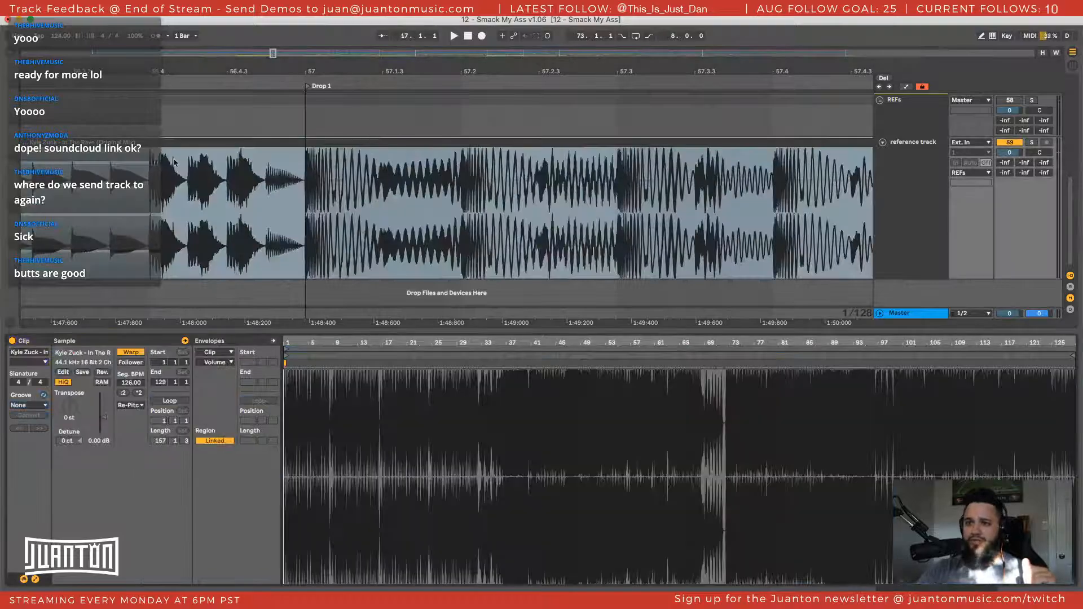
pyautogui.hscroll(-5, 175, 162)
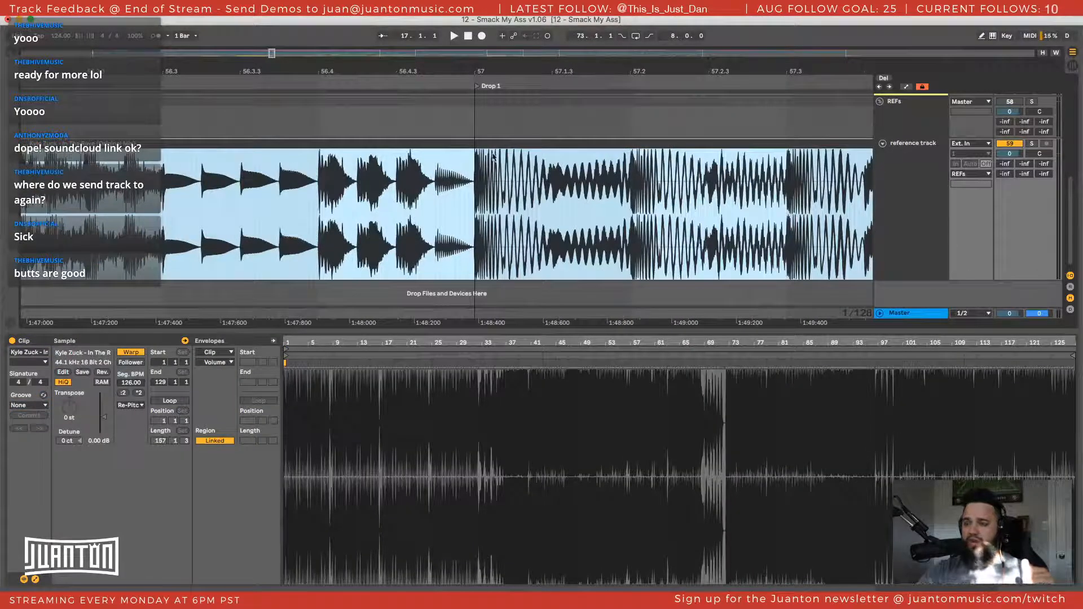
pyautogui.moveTo(584, 72); pyautogui.dragTo(584, 101)
pyautogui.click(362, 185)
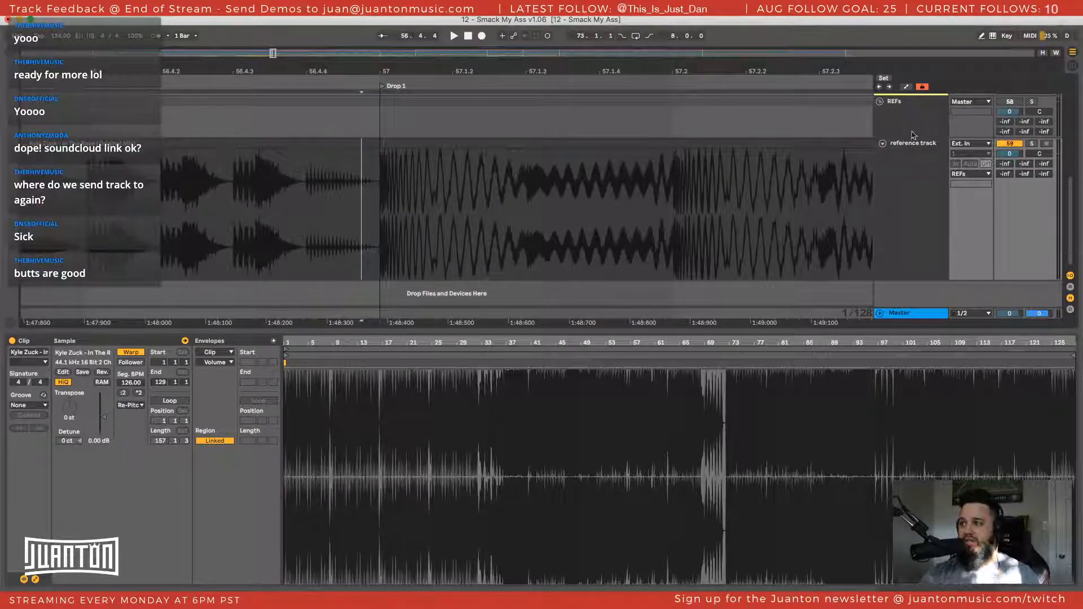
# Solo the REFs group and start playing the reference track just before Drop 1, from 56.4.4
pyautogui.hotkey('ctrl', 't')
pyautogui.click(1032, 121)
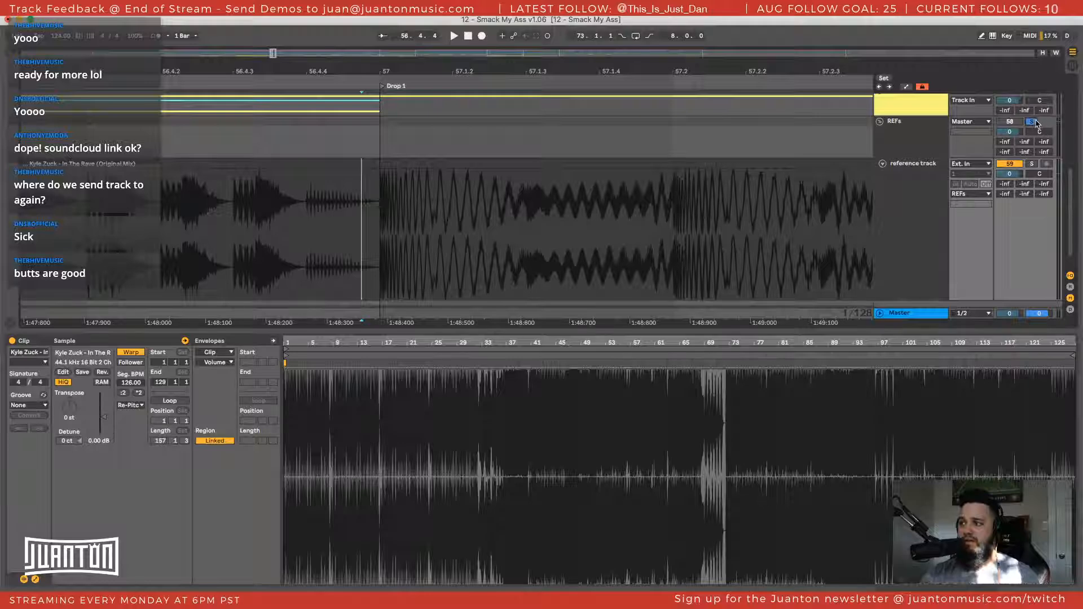
pyautogui.press('space')
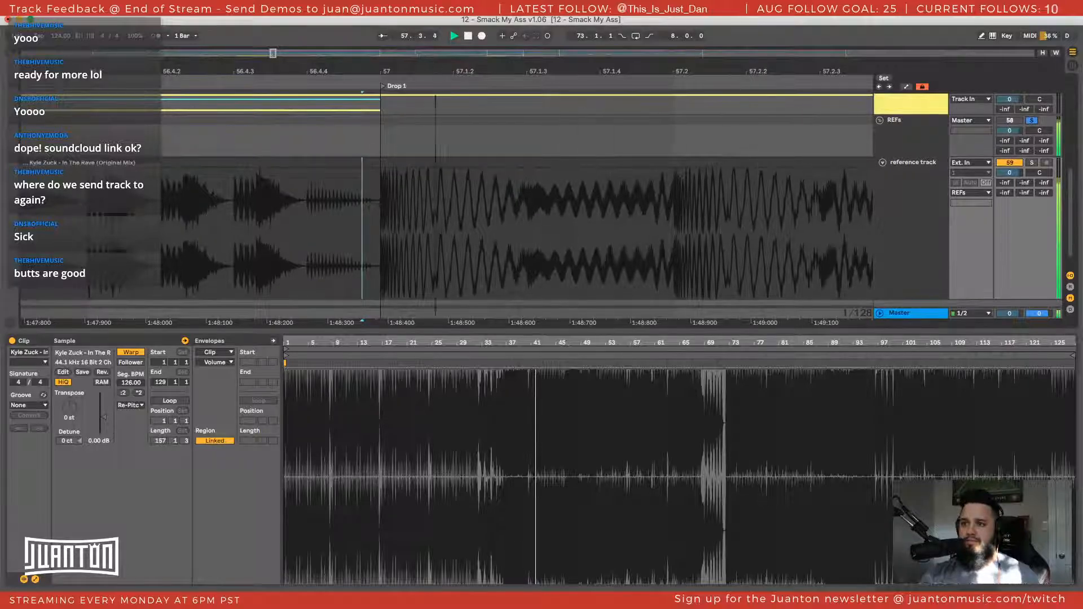
# Examine the playing reference track's waveform from Drop 1 through the small break and Drop 2
pyautogui.moveTo(436, 73); pyautogui.dragTo(436, 34)
pyautogui.scroll(5, 552, 181)
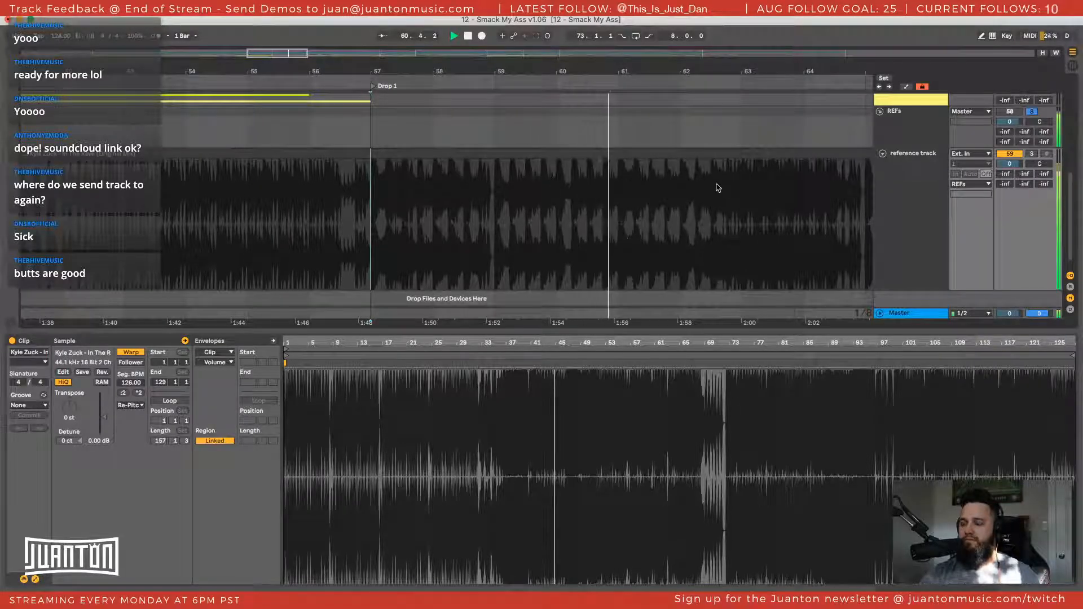
pyautogui.hscroll(2, 696, 187)
pyautogui.hscroll(6, 694, 193)
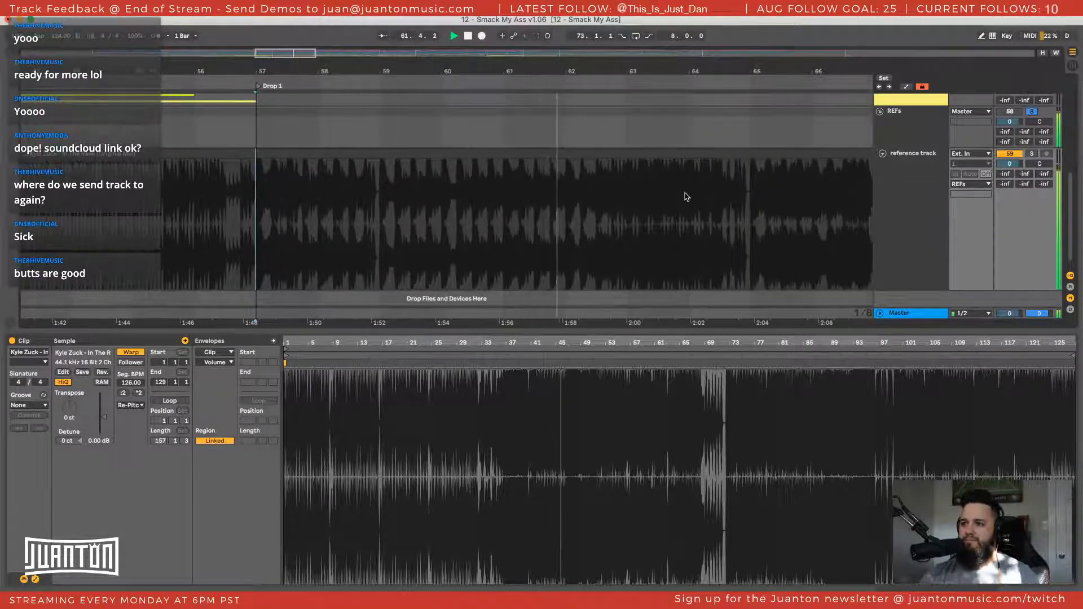
pyautogui.hscroll(5, 689, 196)
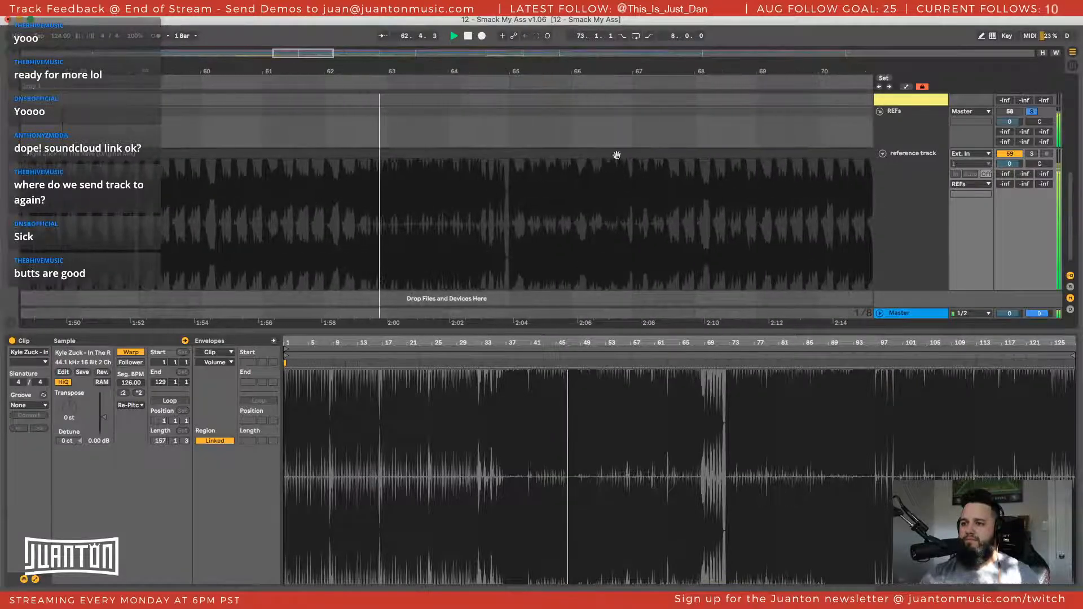
pyautogui.scroll(-5, 505, 190)
pyautogui.hscroll(7, 506, 193)
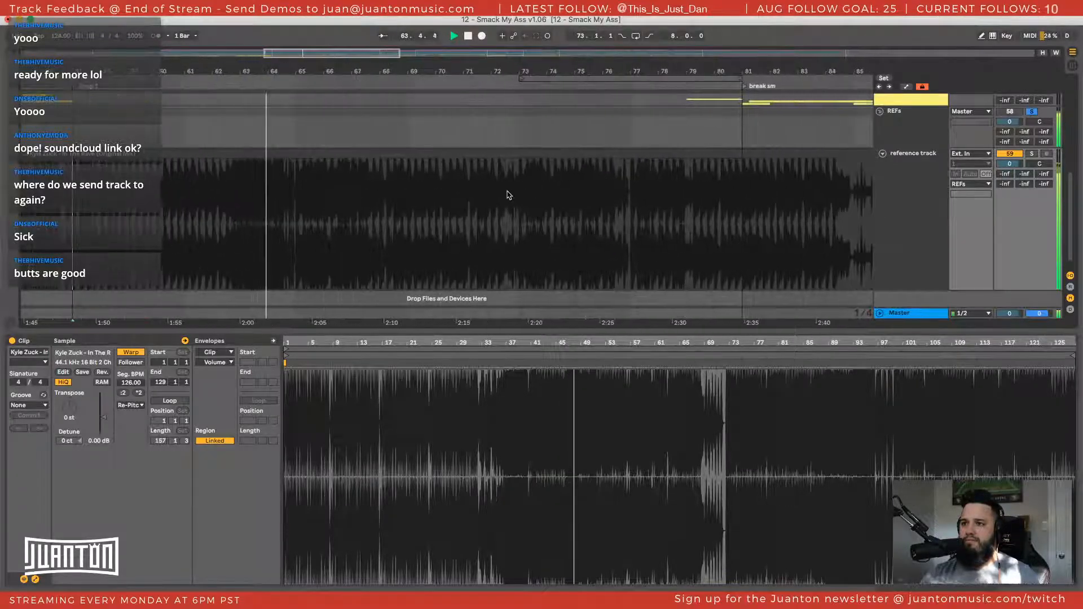
pyautogui.scroll(-5, 508, 196)
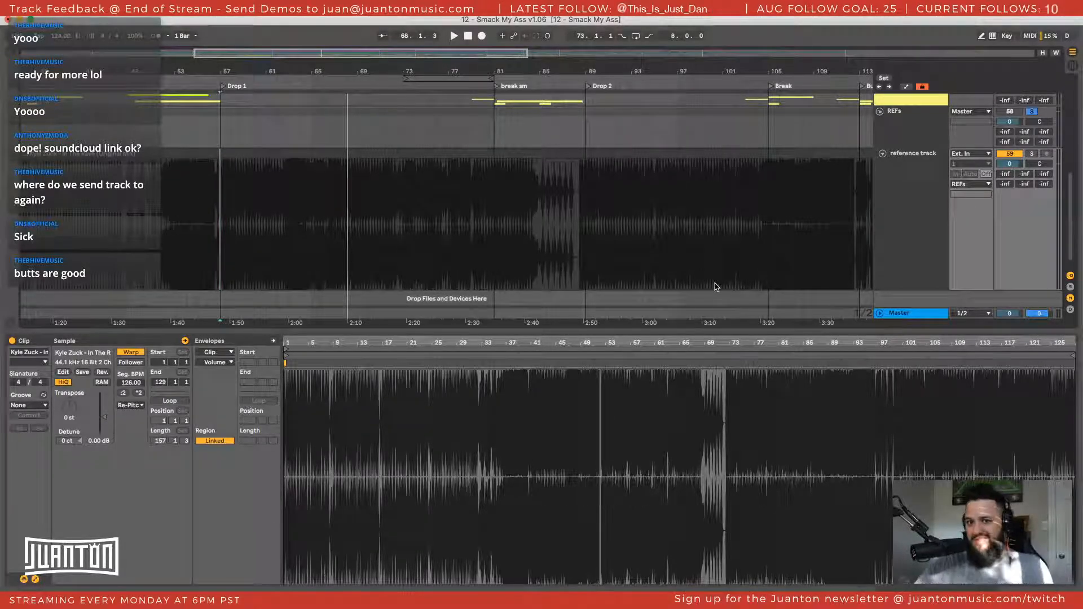
# Select the reference track and its parent REFs group, and return to the mix tracks above them
pyautogui.click(944, 221)
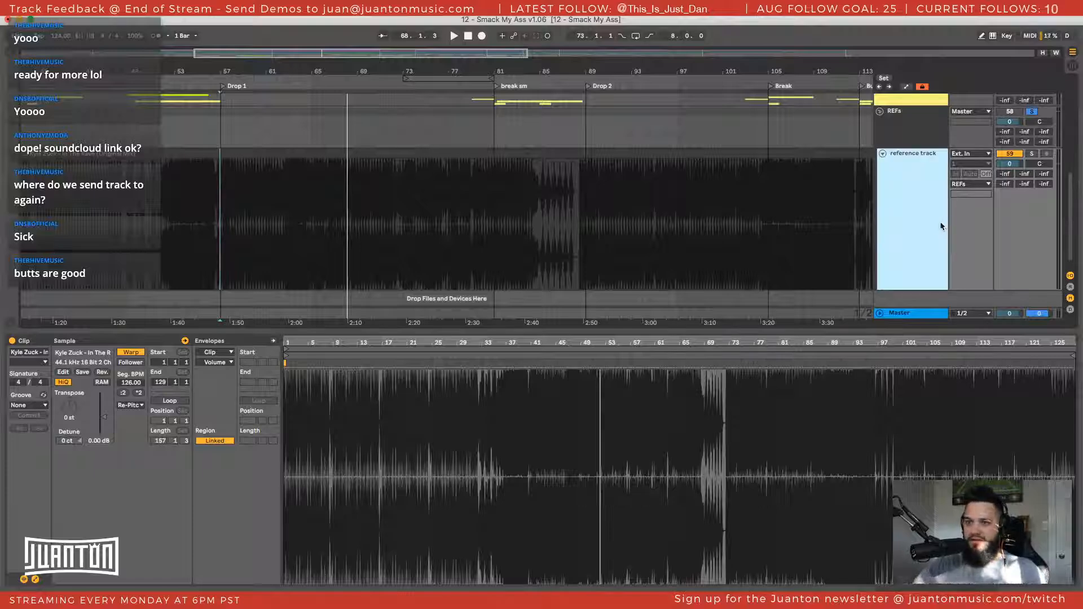
pyautogui.click(907, 141)
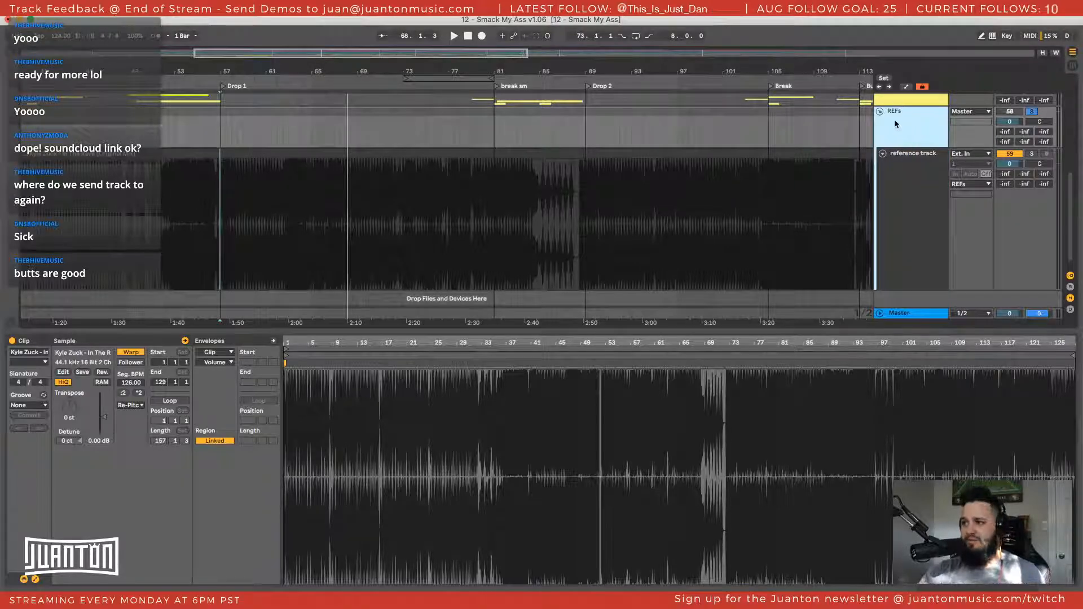
pyautogui.scroll(10, 670, 167)
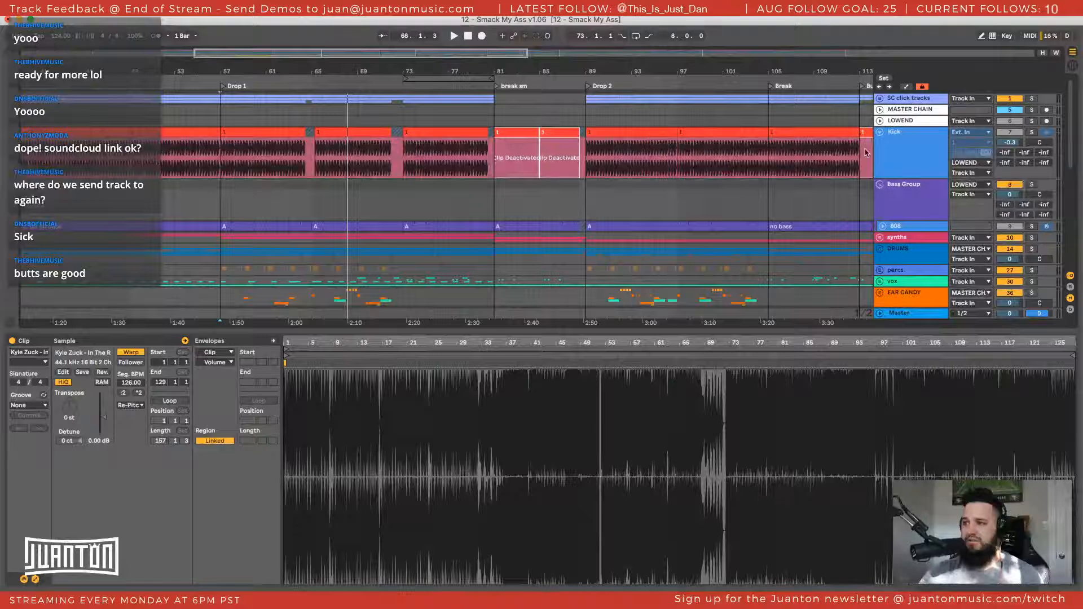
pyautogui.scroll(-2, 867, 153)
pyautogui.scroll(2, 896, 142)
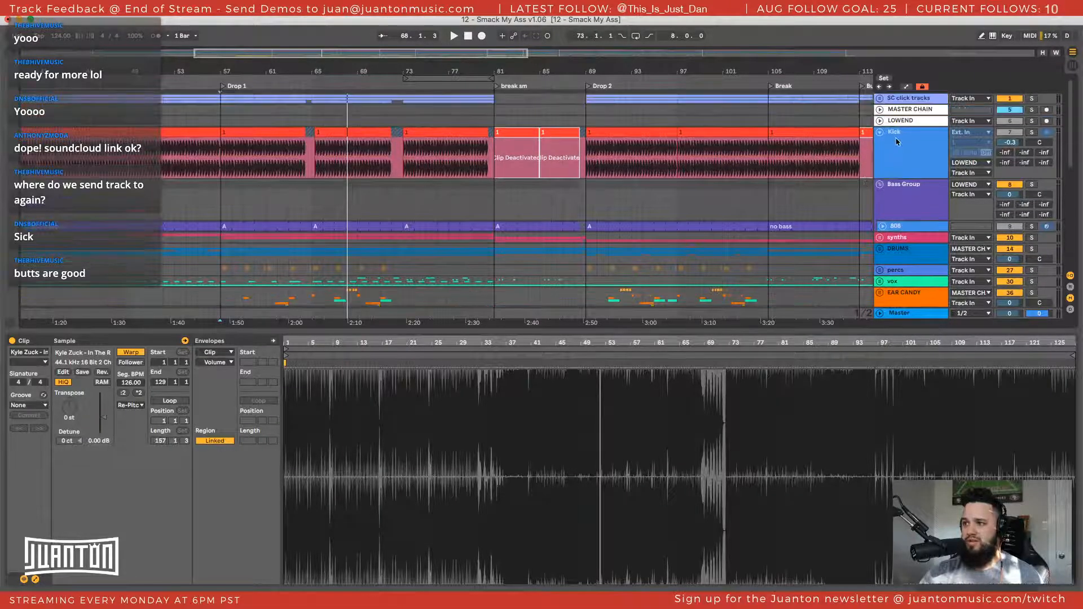
# Point out the SC click tracks group and the MASTER CHAIN and LOWEND tracks by selecting each one
pyautogui.click(903, 101)
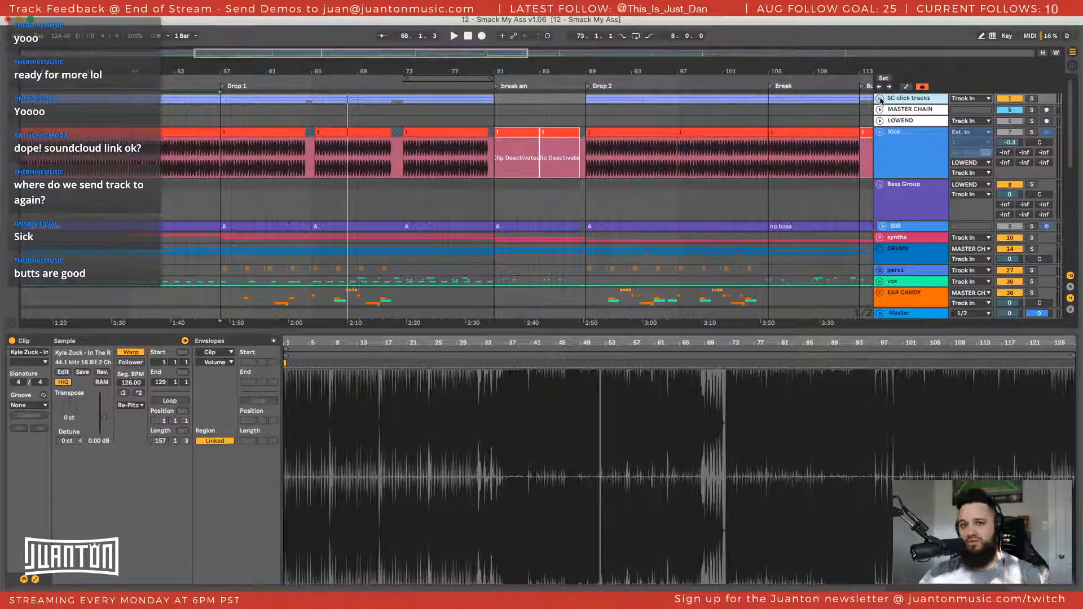
pyautogui.click(900, 120)
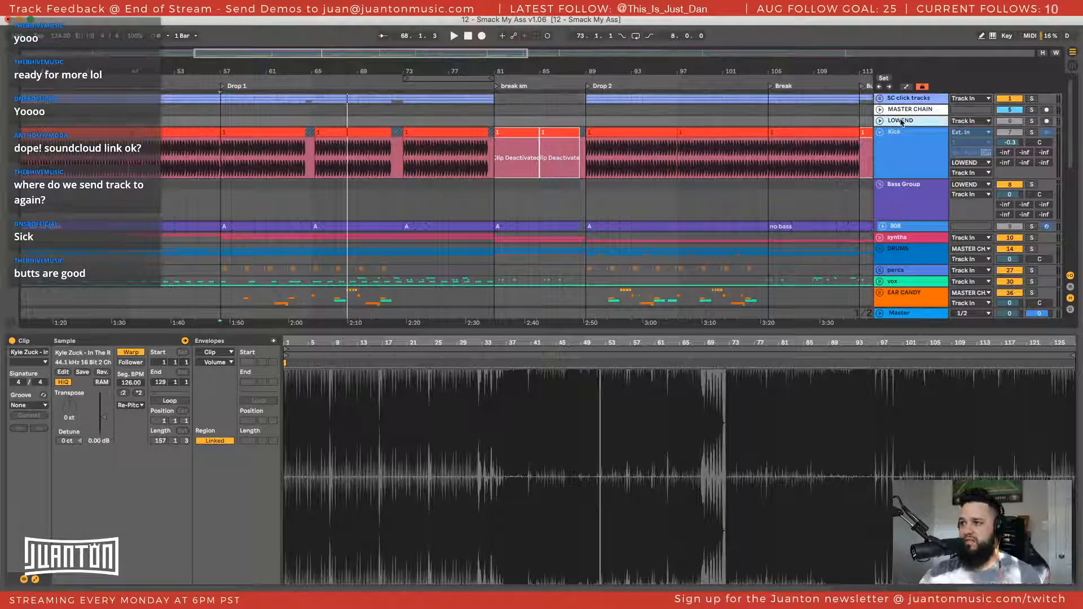
pyautogui.click(906, 112)
pyautogui.click(905, 120)
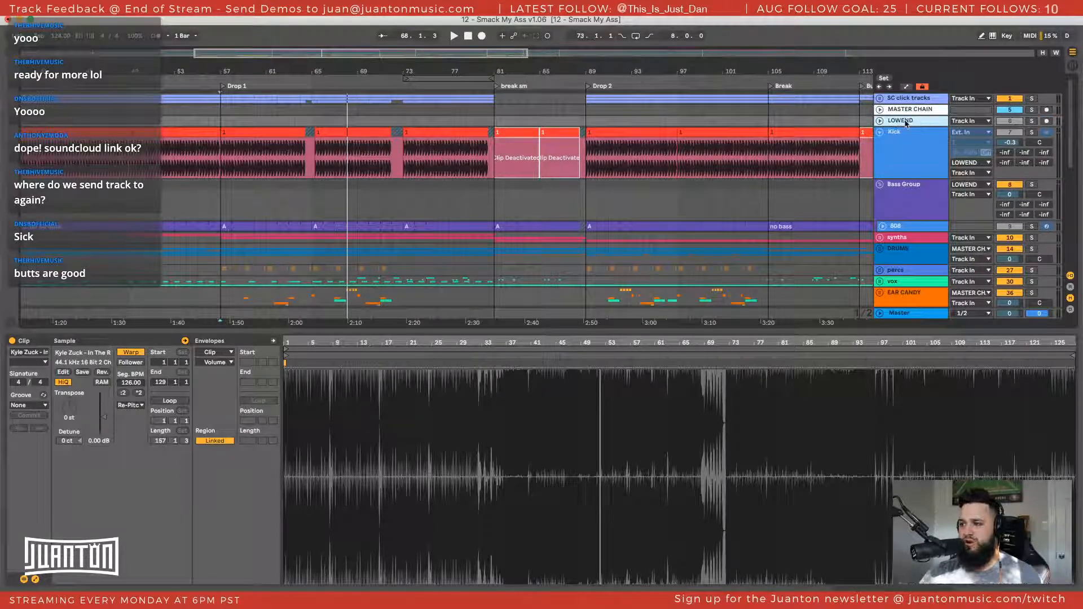
# Trace the low-end routing by selecting the Kick track, the Bass Group, and the LOWEND track they feed
pyautogui.click(901, 148)
pyautogui.scroll(-3, 907, 241)
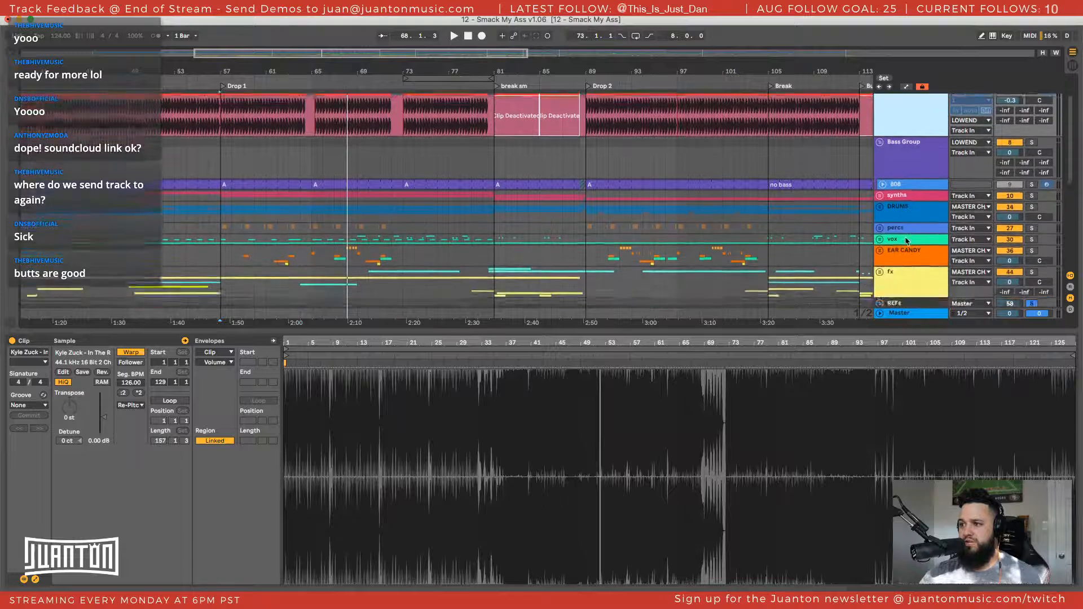
pyautogui.scroll(3, 908, 241)
pyautogui.click(912, 201)
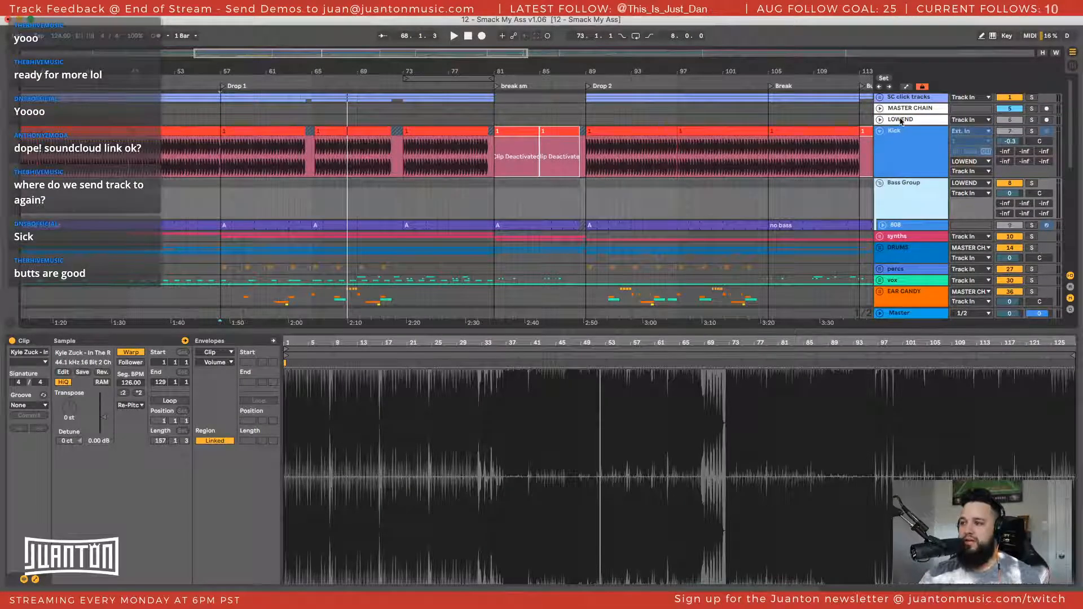
pyautogui.click(900, 121)
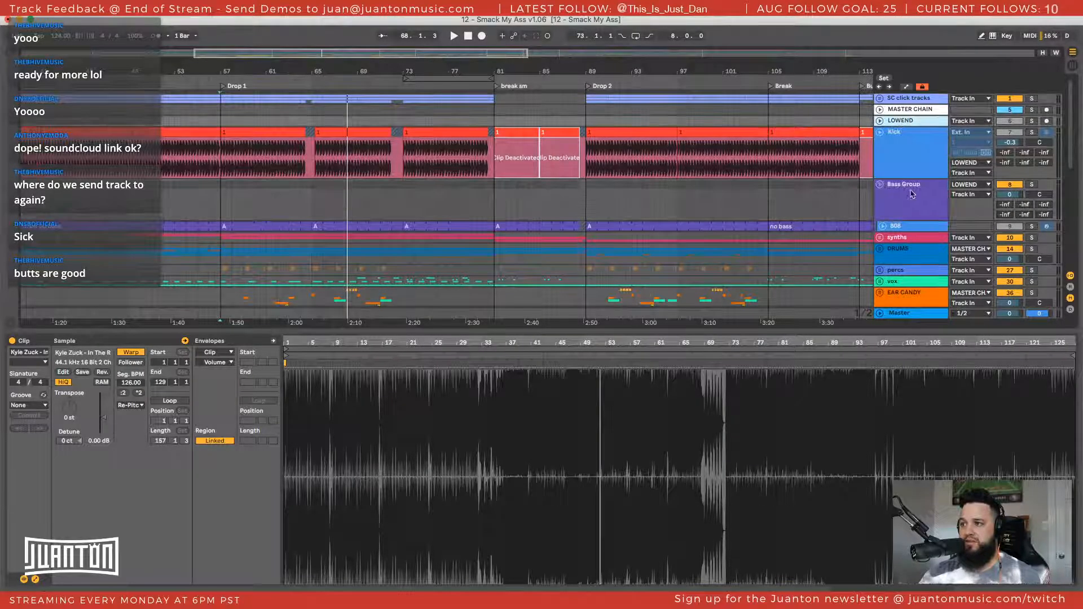
# Show the device chain of the MASTER CHAIN track and select its FabFilter Pro-L 2 limiter
pyautogui.scroll(-1, 905, 111)
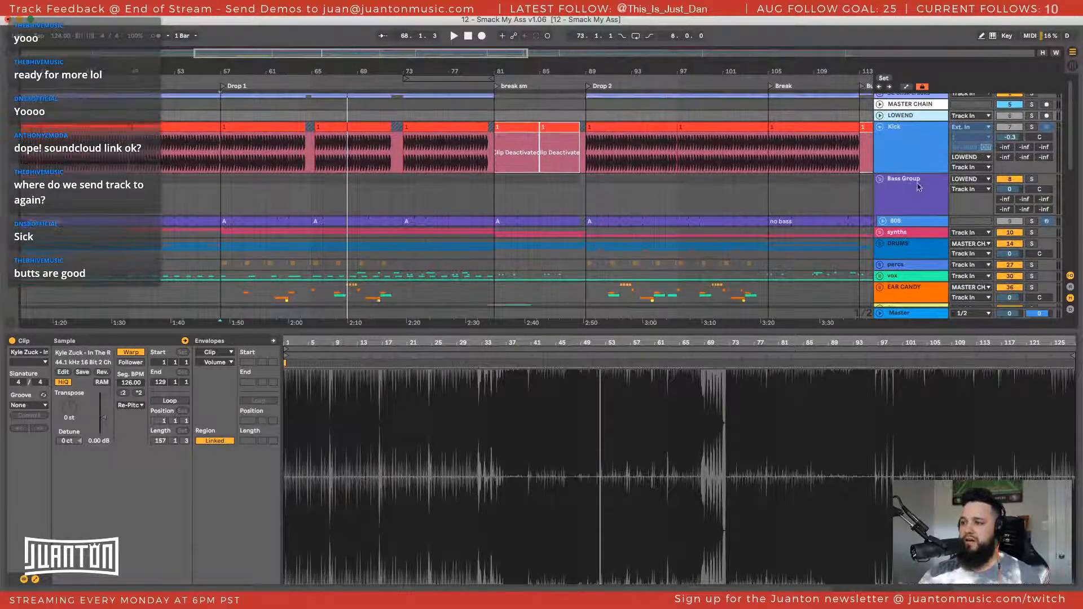
pyautogui.click(905, 107)
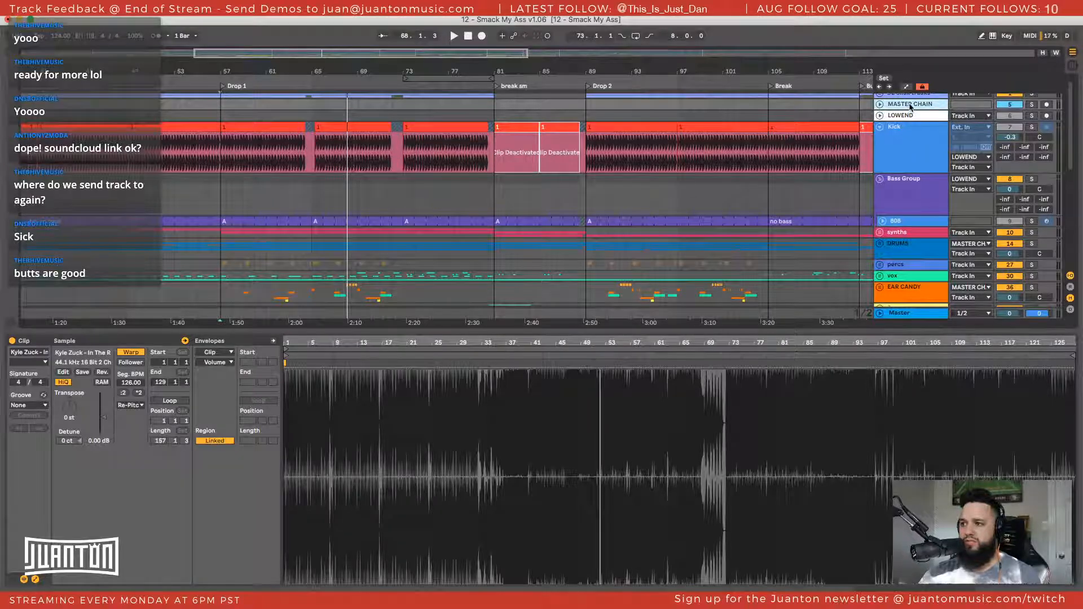
pyautogui.doubleClick(910, 107)
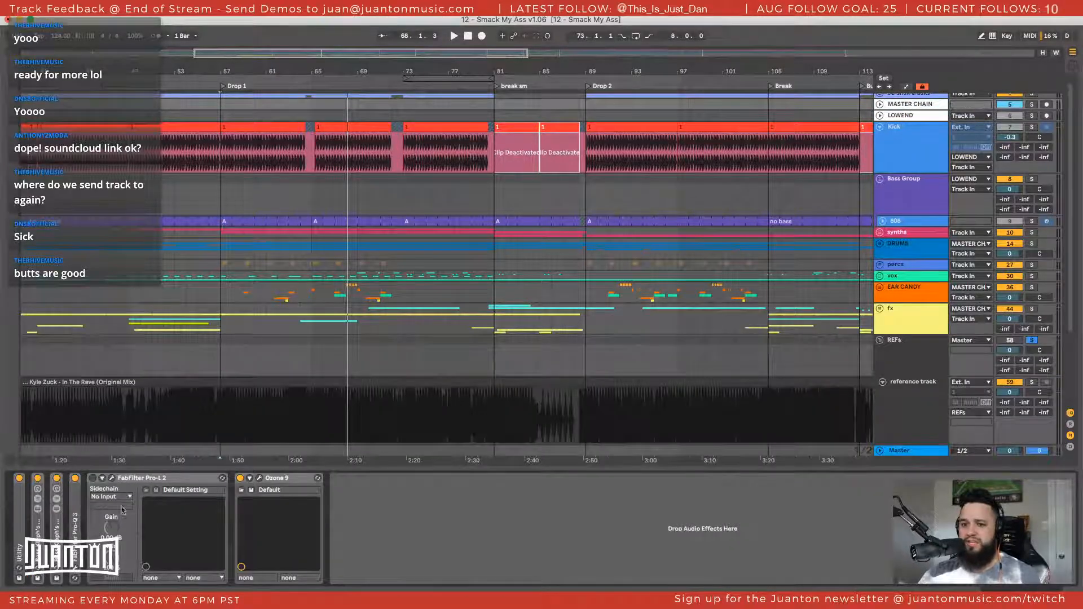
pyautogui.click(136, 487)
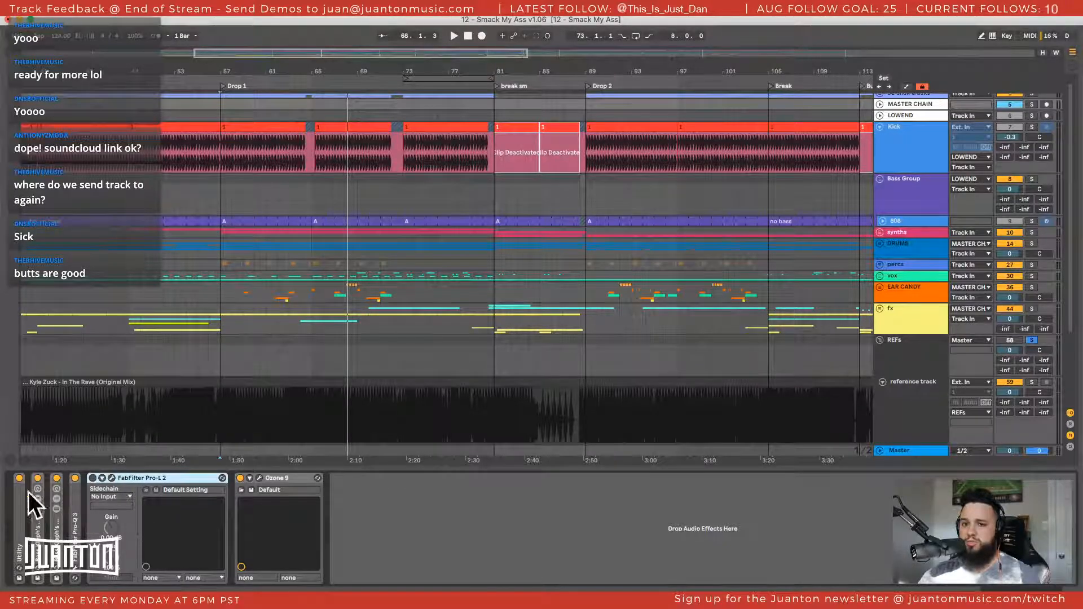
# View the device chains of the Master track and the reference track
pyautogui.click(900, 457)
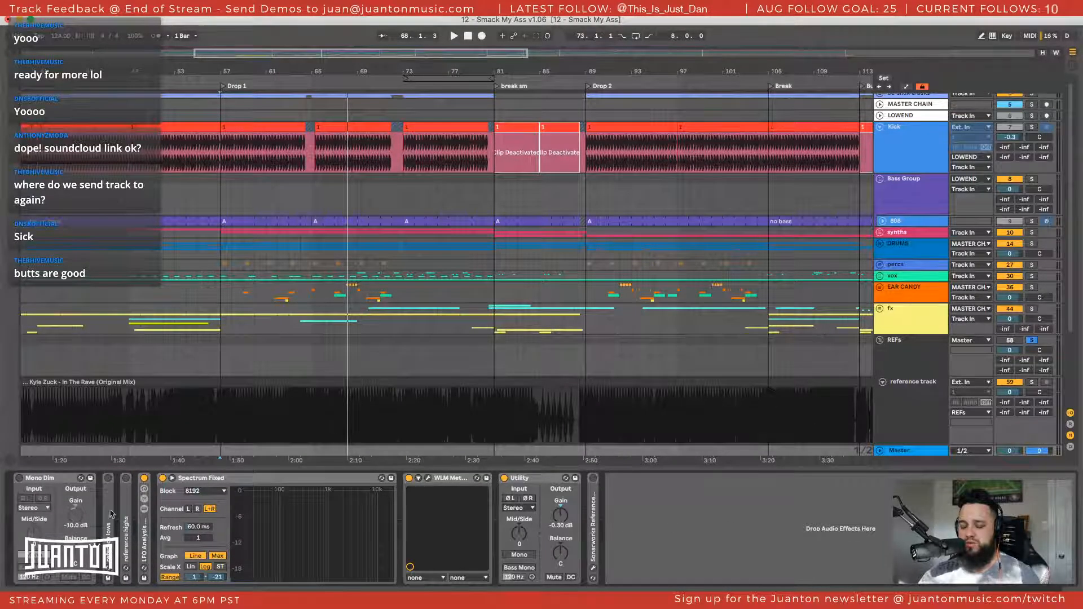
pyautogui.scroll(-3, 855, 352)
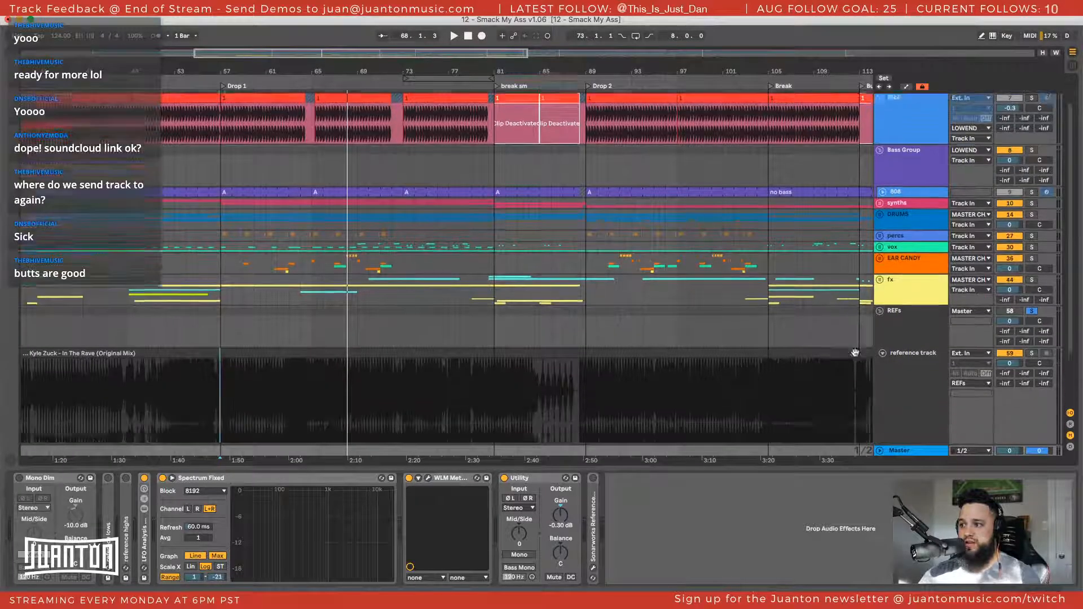
pyautogui.scroll(-5, 855, 353)
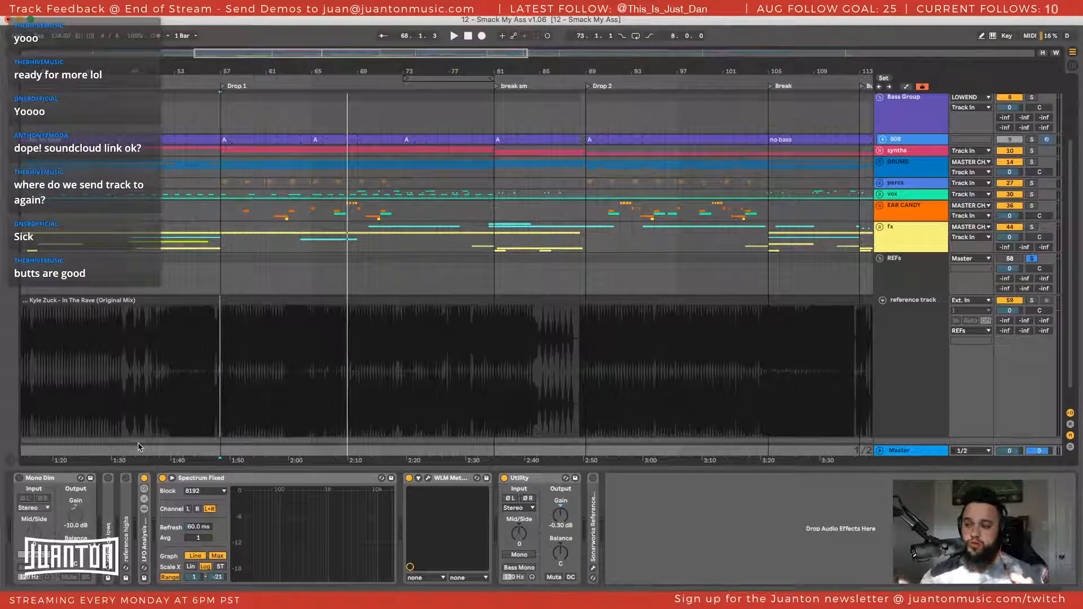
pyautogui.click(921, 345)
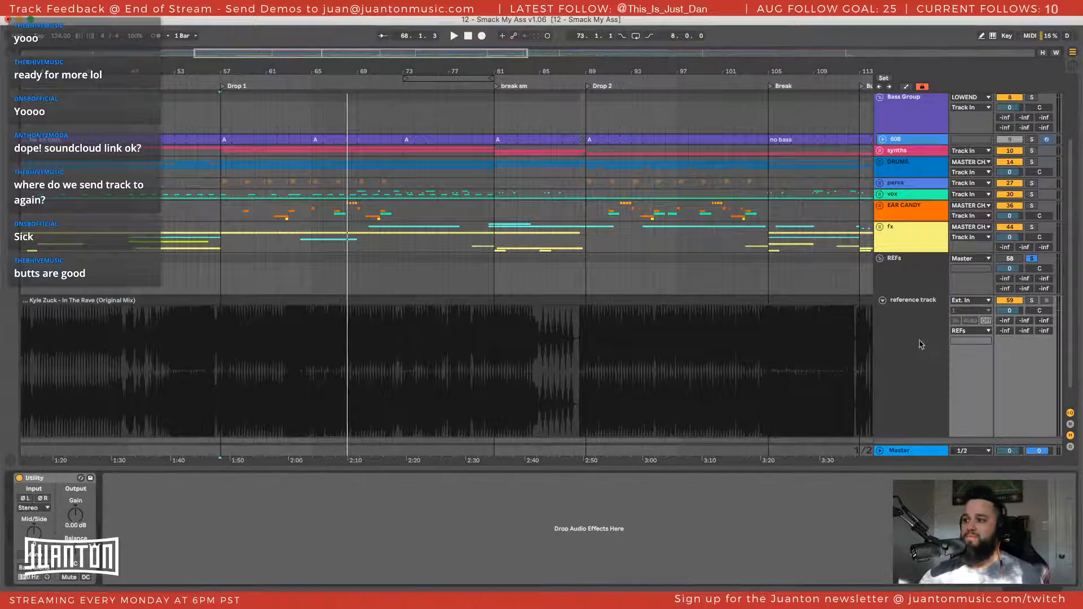
# Show the MASTER CHAIN track's devices and briefly unfold the track to check its output routing
pyautogui.scroll(-1, 920, 342)
pyautogui.scroll(5, 903, 262)
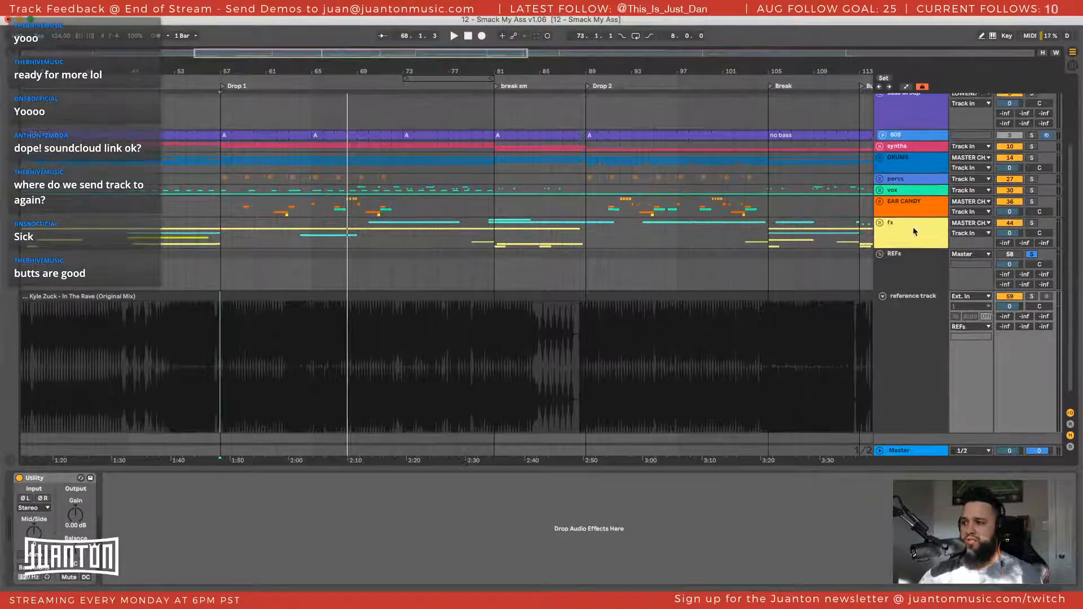
pyautogui.click(905, 110)
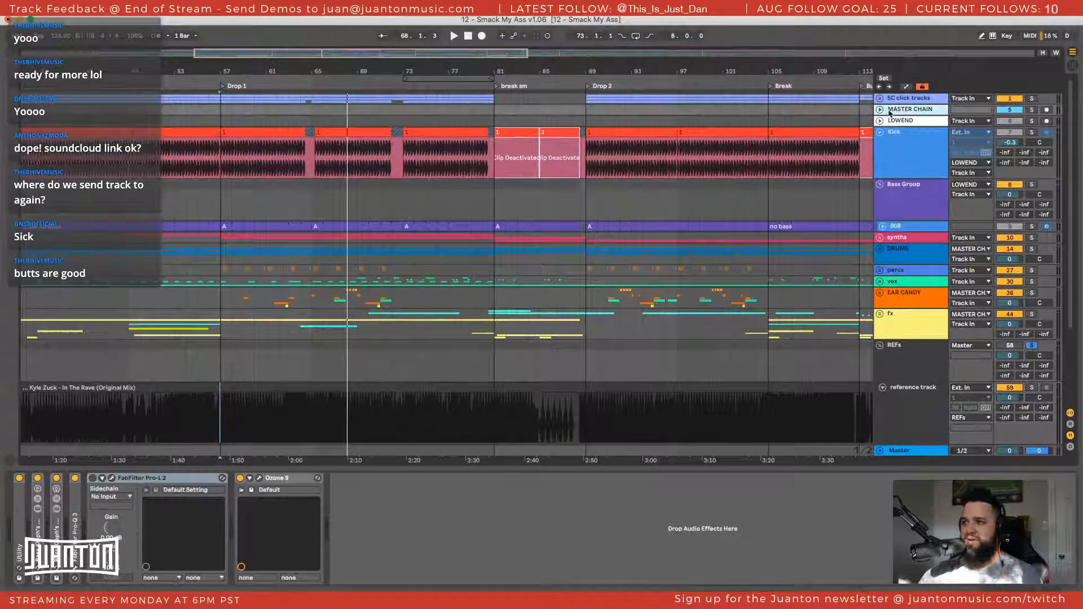
pyautogui.click(880, 109)
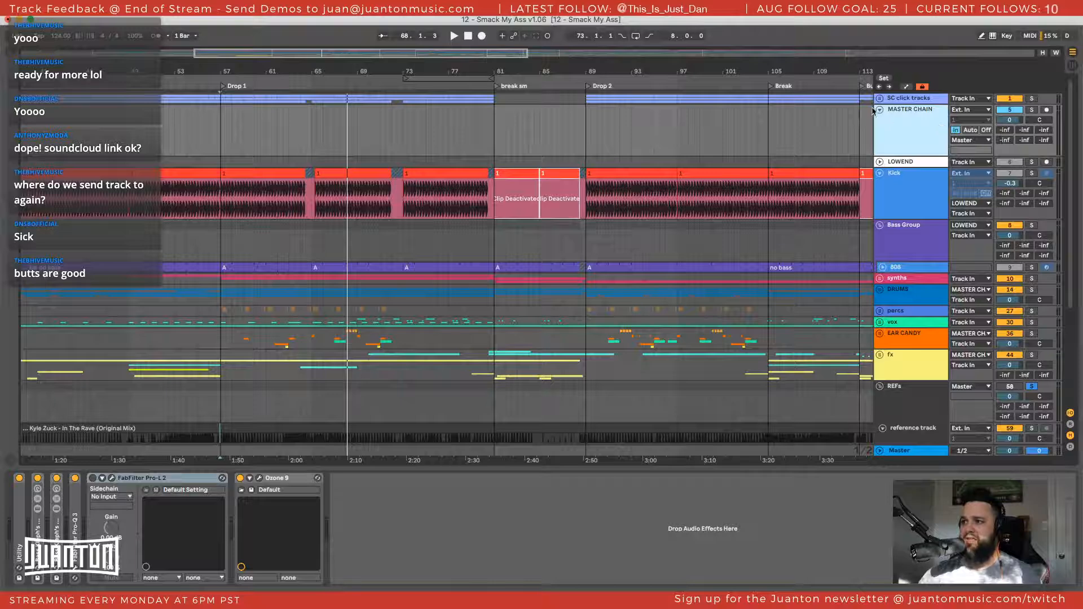
pyautogui.click(879, 109)
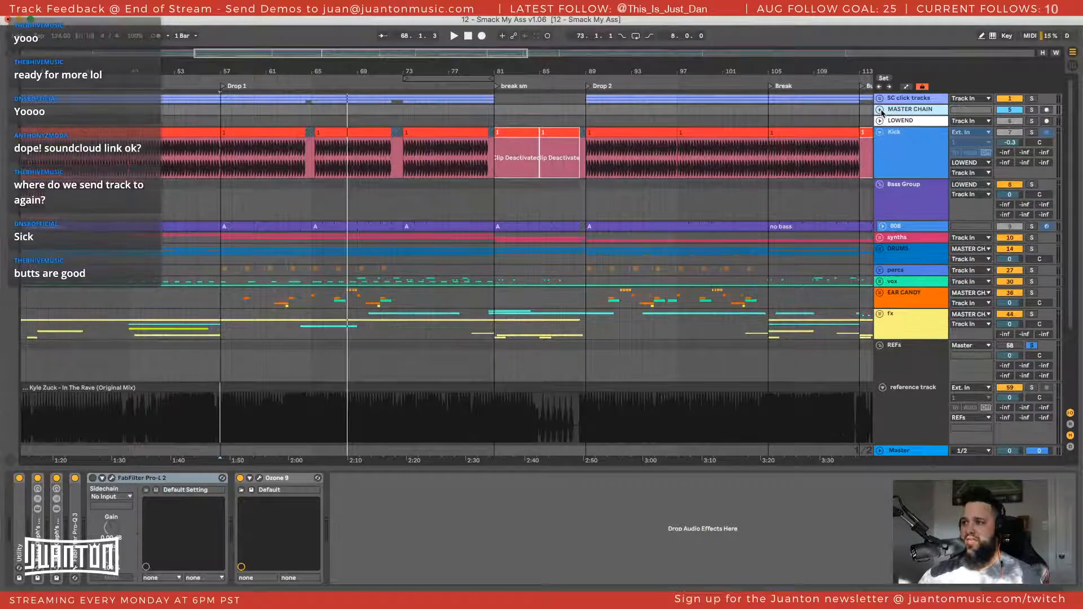
# Expand the fx group to show its tracks and check its output routing to MASTER CHAIN
pyautogui.click(879, 314)
pyautogui.scroll(-2, 933, 351)
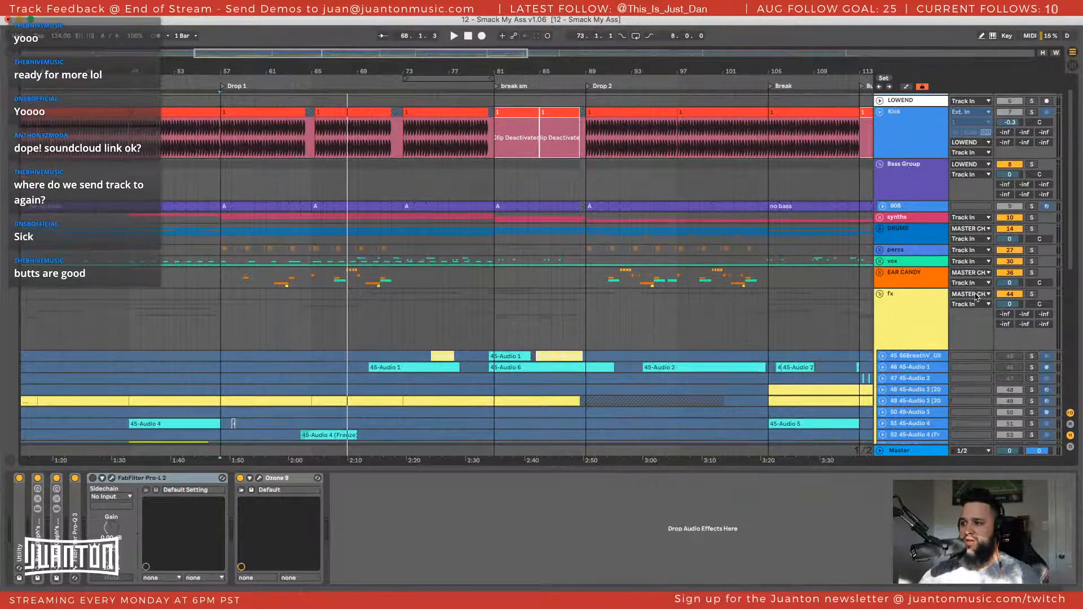
pyautogui.click(975, 294)
pyautogui.click(913, 307)
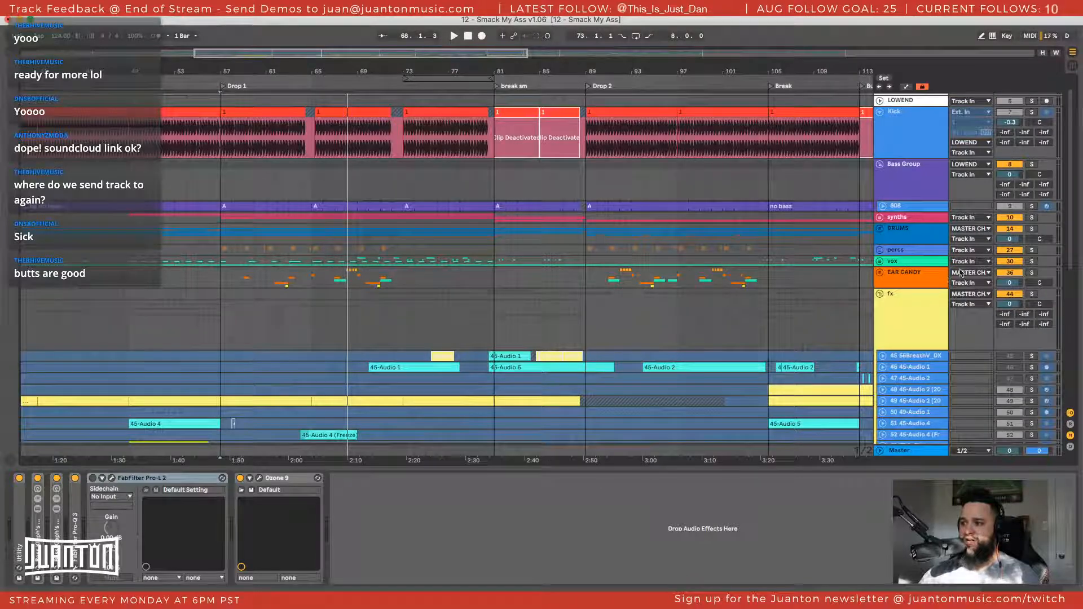
pyautogui.scroll(2, 933, 210)
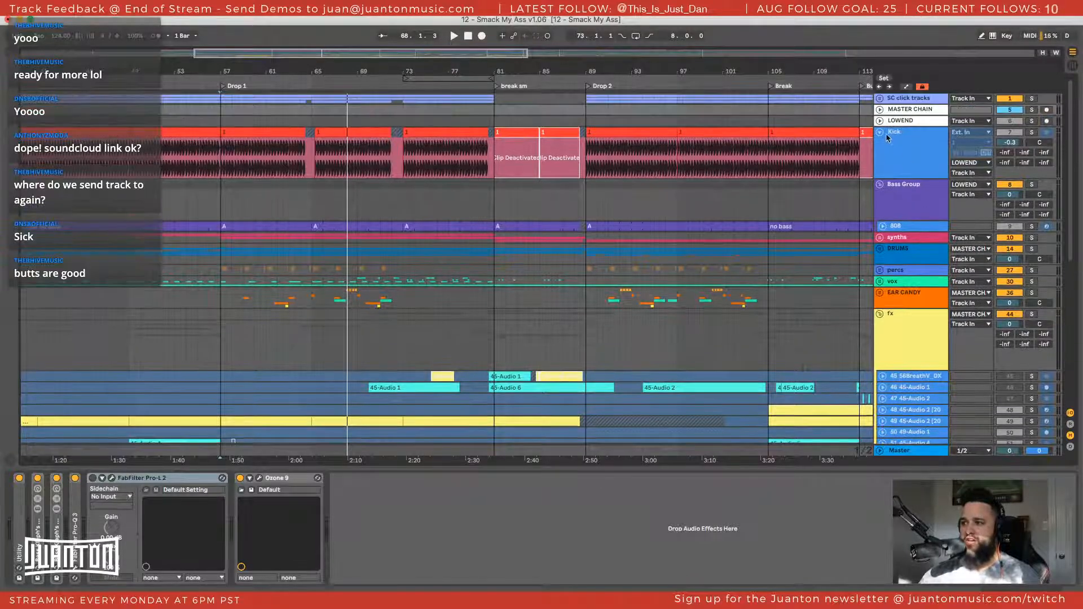
# View the Kick and LOWEND tracks' device chains, and unfold the LOWEND track to show its routing
pyautogui.click(911, 155)
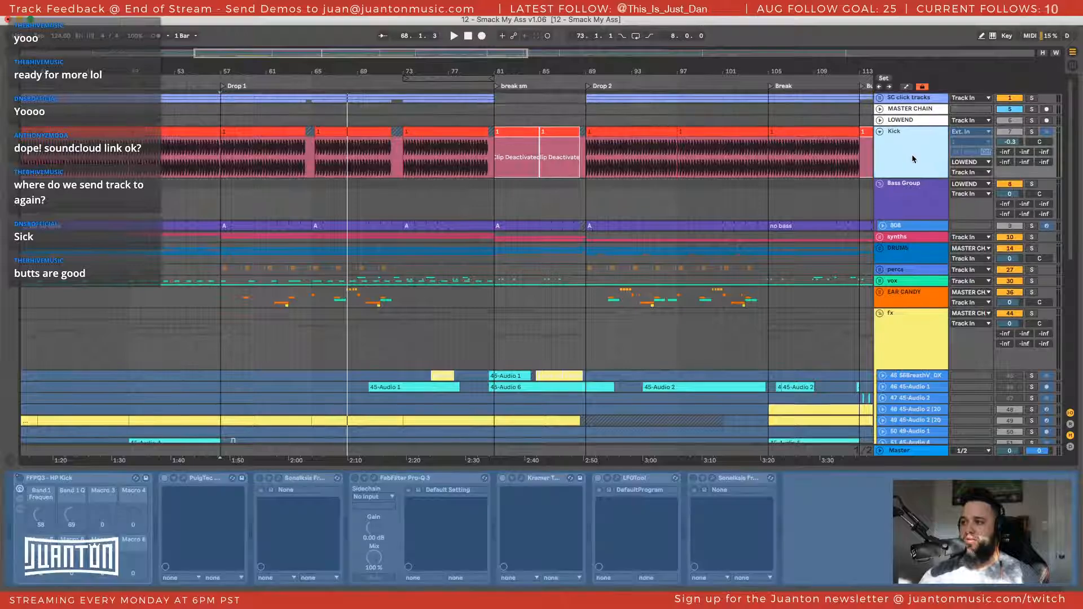
pyautogui.scroll(-1, 912, 157)
pyautogui.click(904, 114)
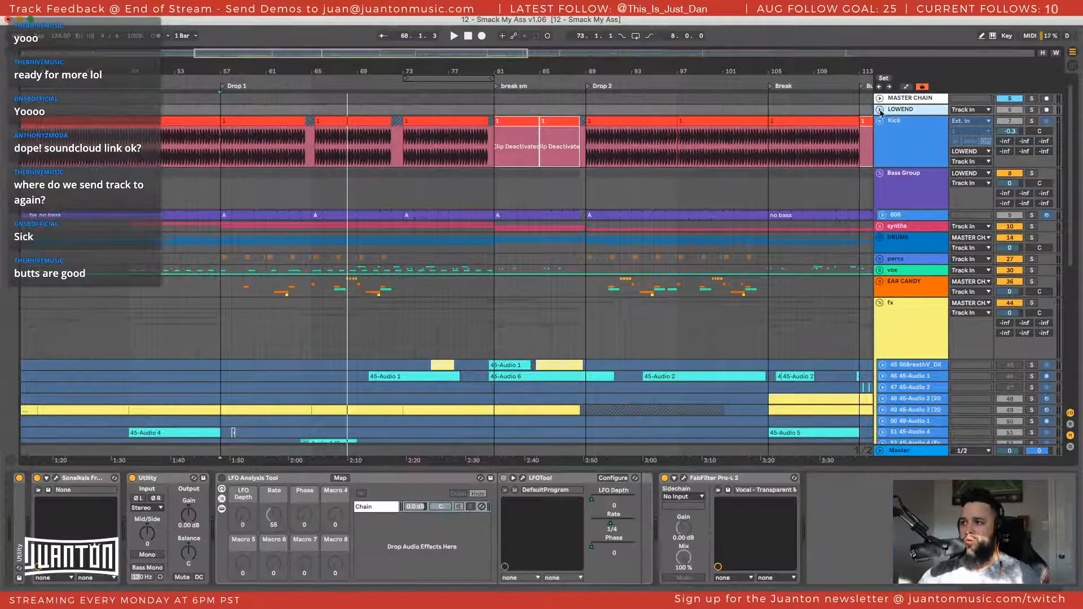
pyautogui.click(881, 111)
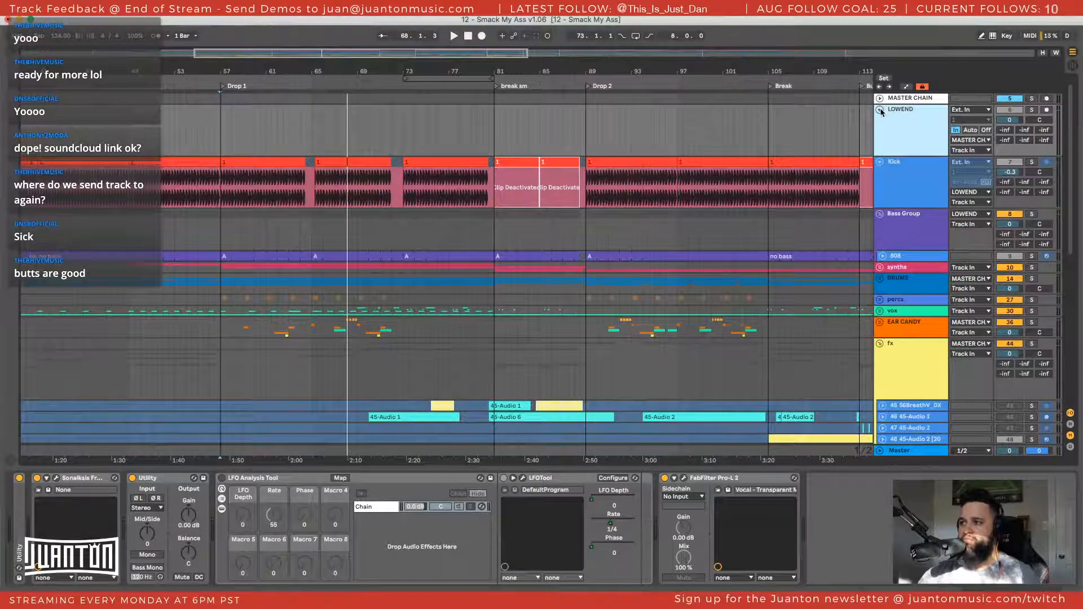
# Check the REFs group's output routing, keeping it on Master, and view the reference track's device chain
pyautogui.scroll(-2, 882, 136)
pyautogui.scroll(-10, 884, 418)
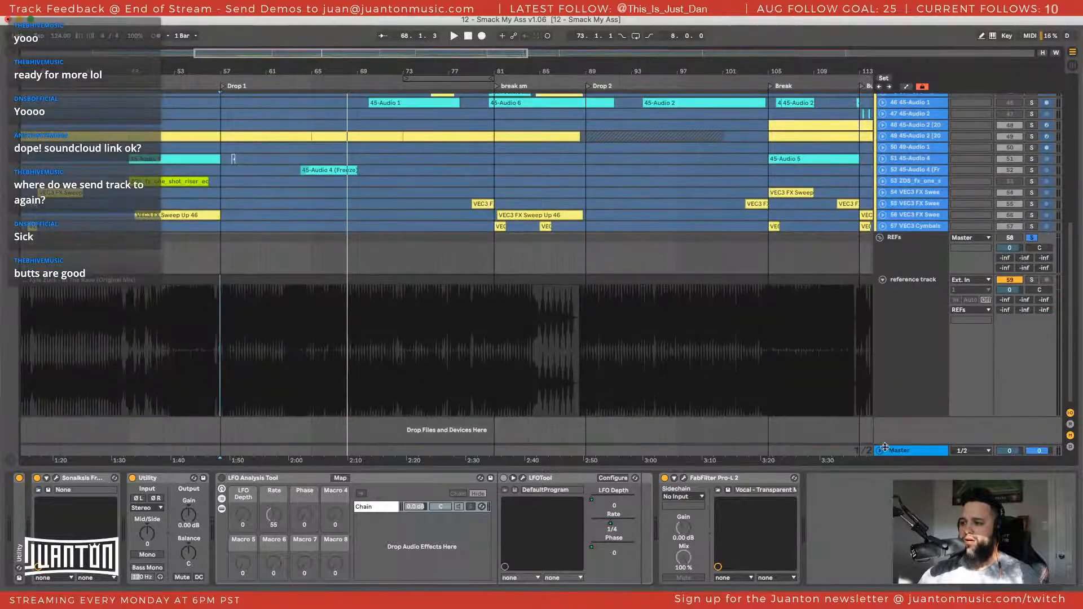
pyautogui.click(910, 290)
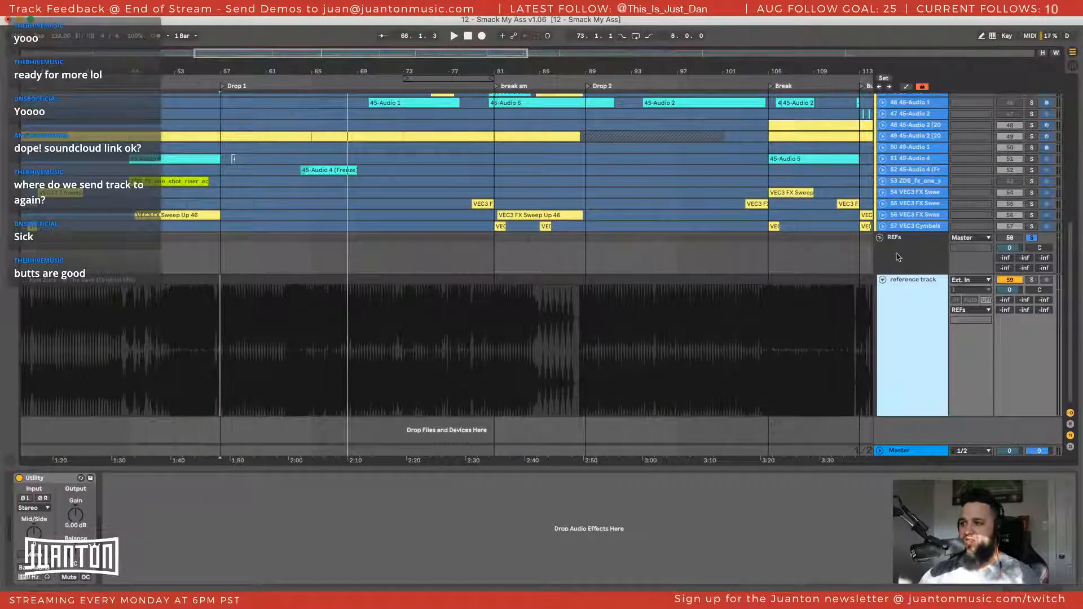
pyautogui.click(899, 257)
pyautogui.click(966, 239)
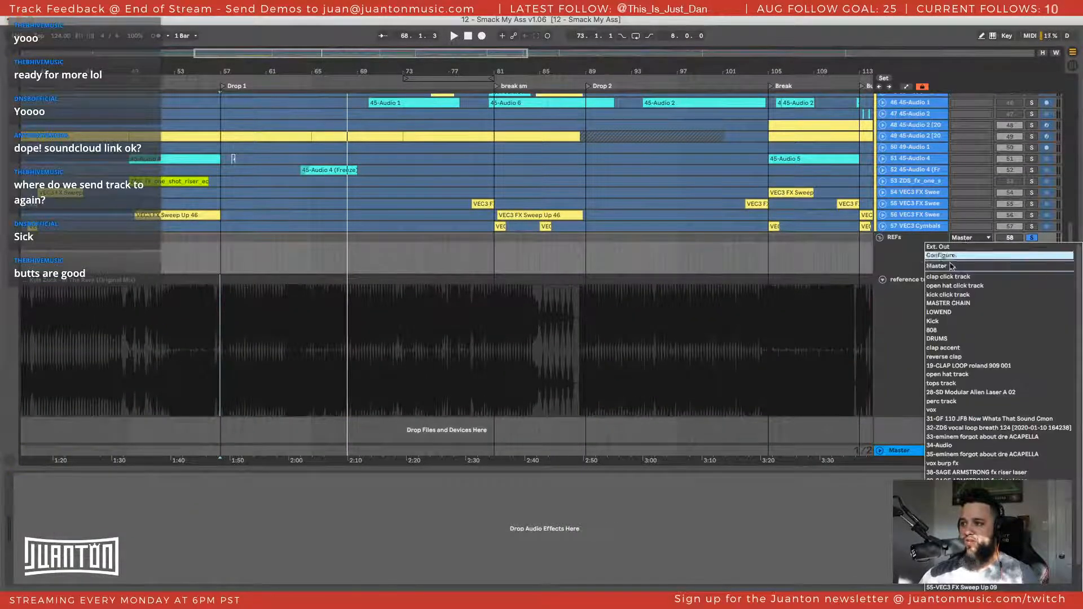
pyautogui.click(948, 267)
pyautogui.click(894, 322)
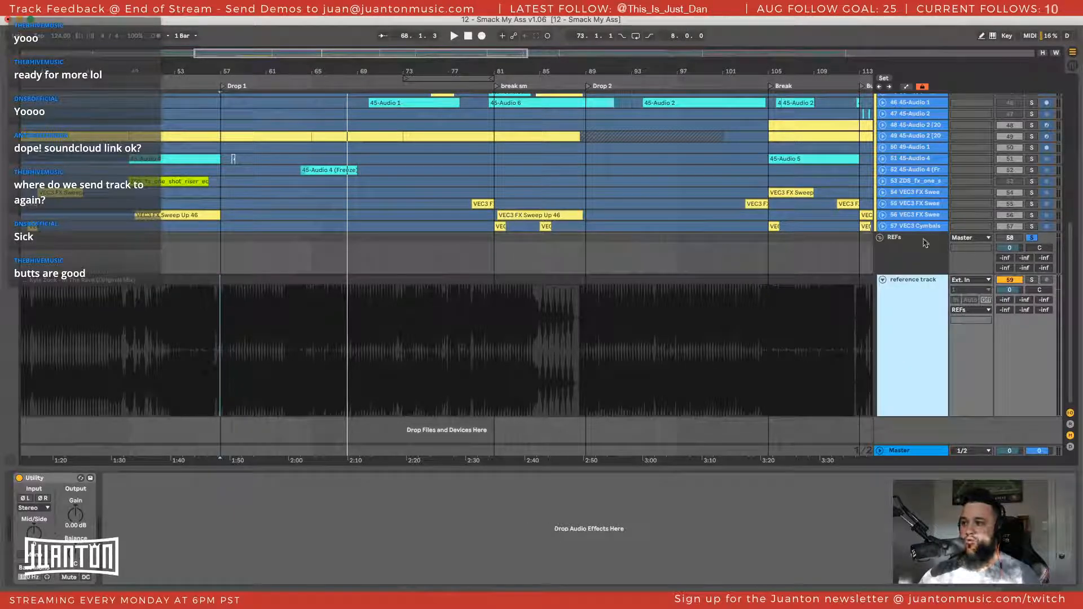
pyautogui.click(900, 245)
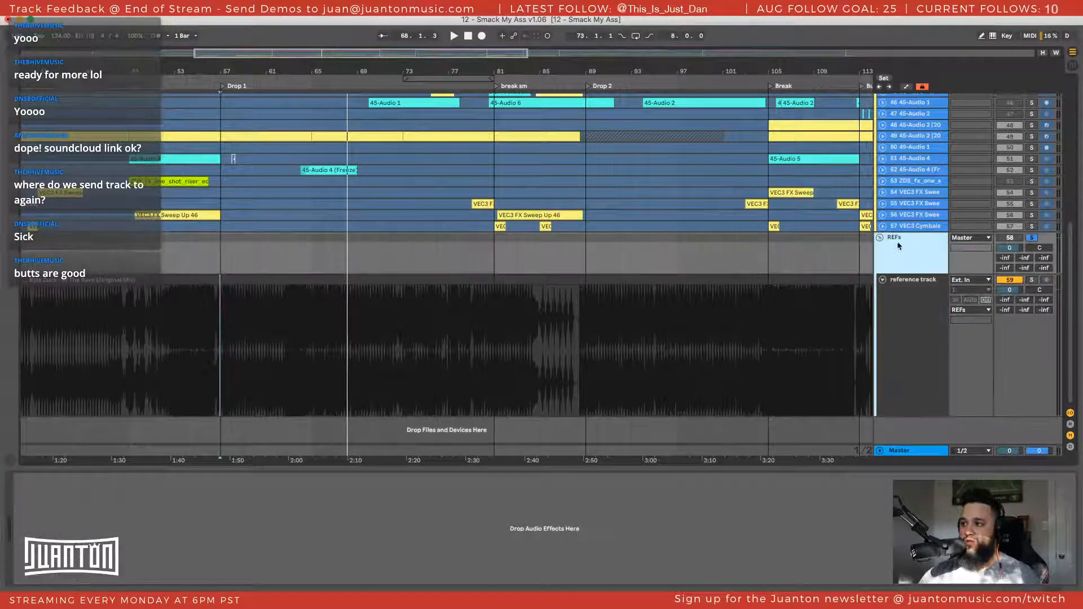
# Map the R key to the REFs group's solo switch, switch that solo off and leave key mapping
pyautogui.rightClick(1030, 238)
pyautogui.click(1049, 245)
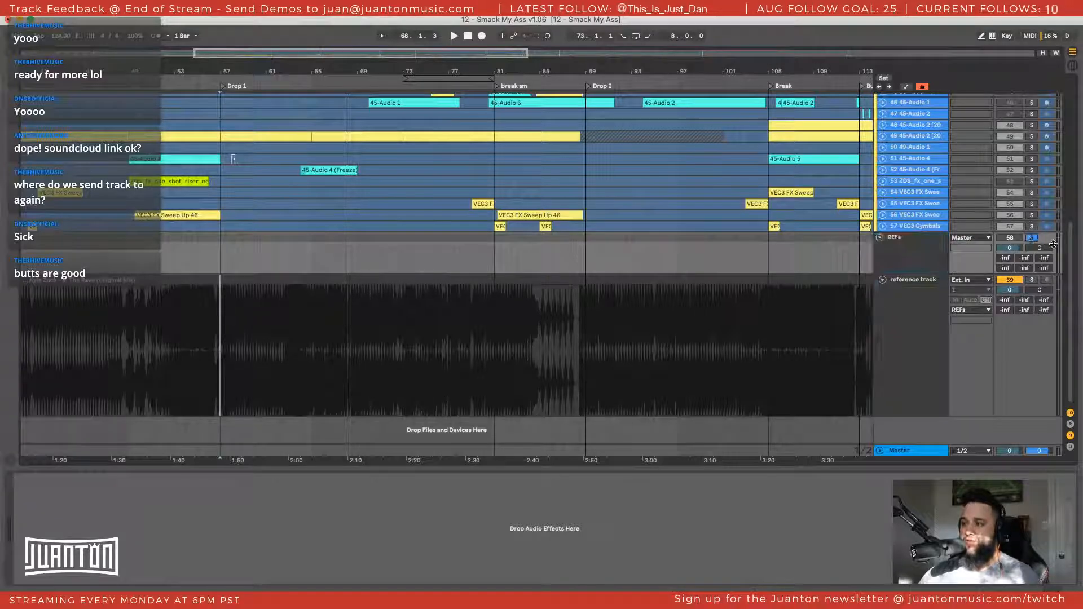
pyautogui.rightClick(1032, 238)
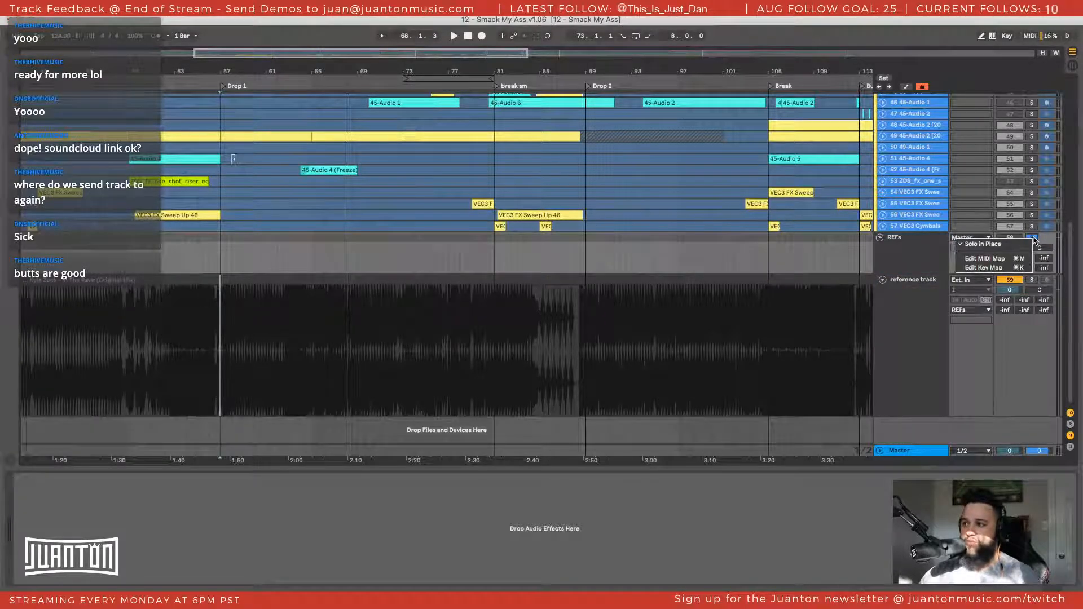
pyautogui.click(995, 267)
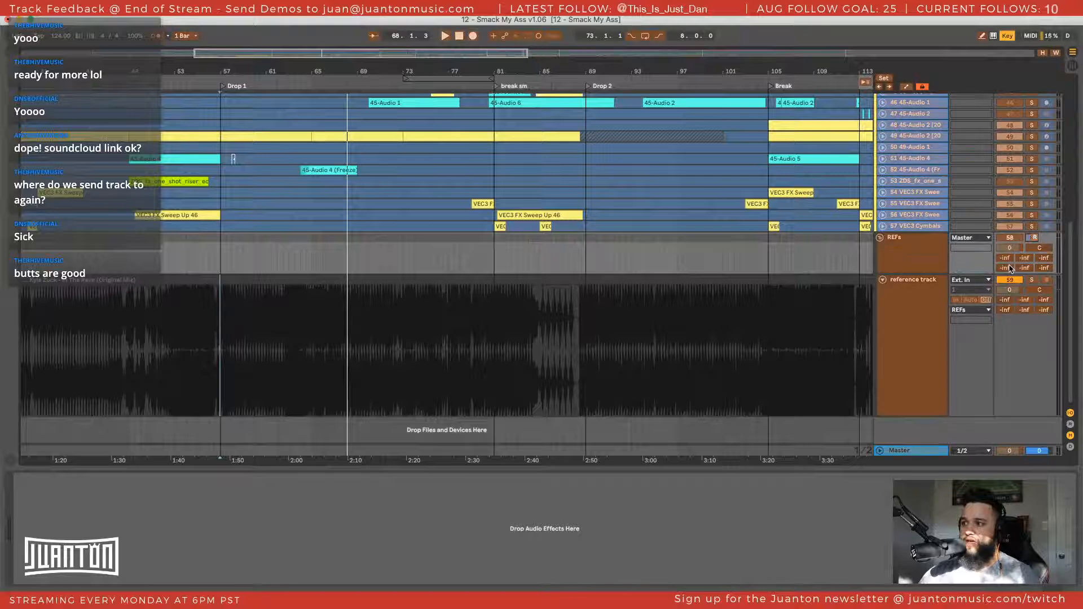
pyautogui.click(1034, 239)
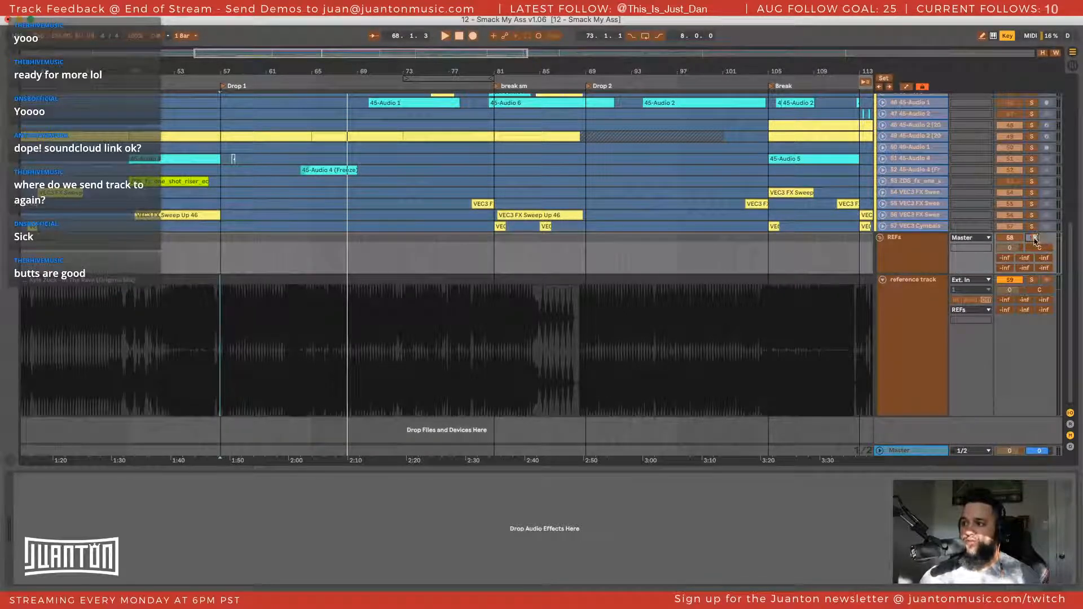
pyautogui.press('r')
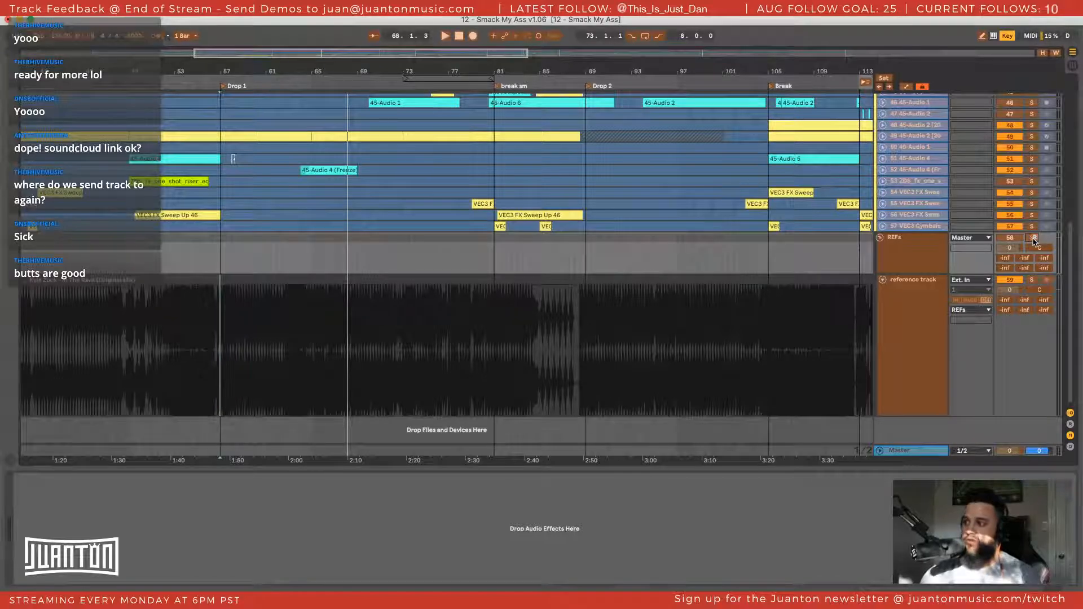
pyautogui.press('super+k')
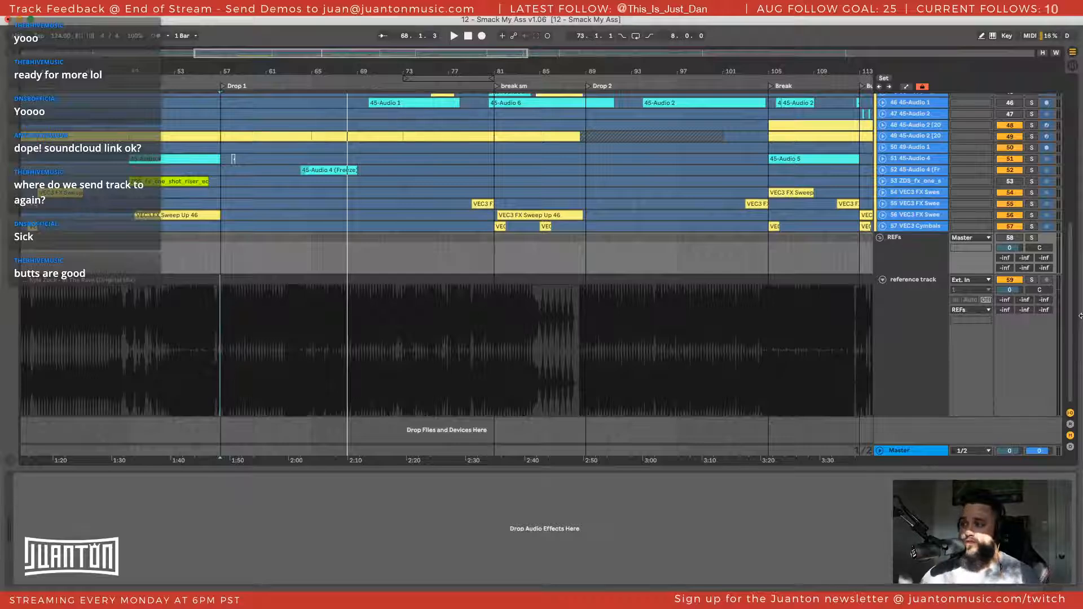
# Open the reference track clip's sample settings and choose Re-Pitch as its warp mode
pyautogui.click(926, 310)
pyautogui.click(325, 278)
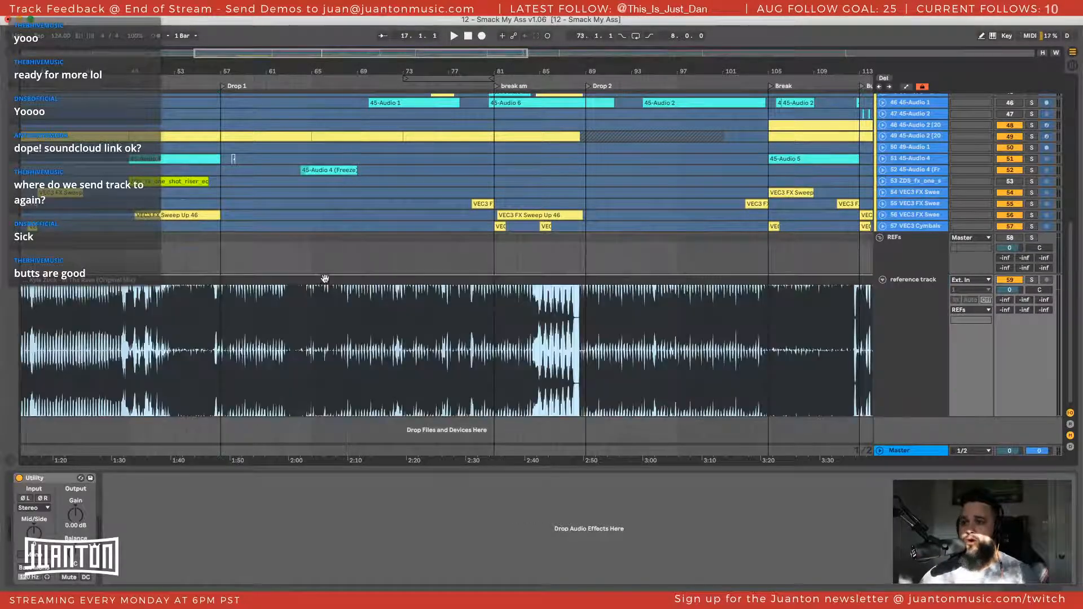
pyautogui.hscroll(-8, 176, 305)
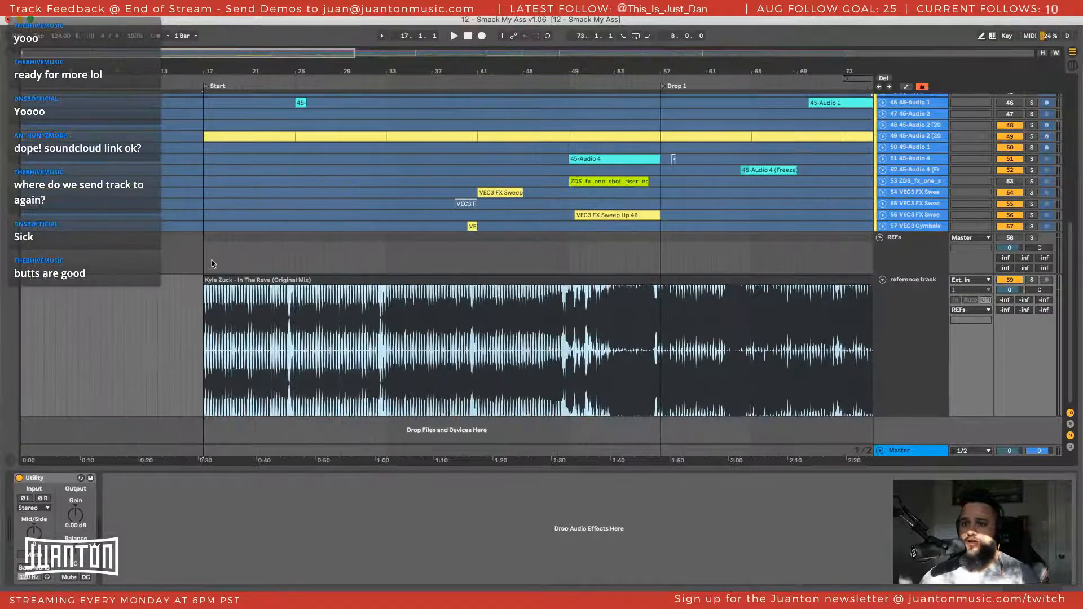
pyautogui.moveTo(215, 280); pyautogui.dragTo(215, 280)
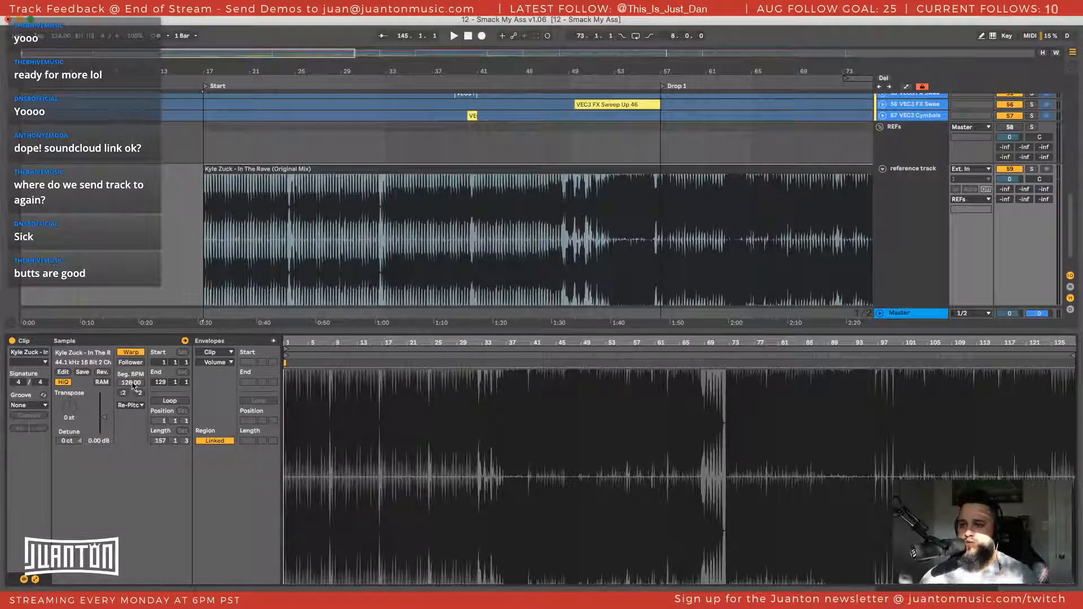
pyautogui.click(487, 169)
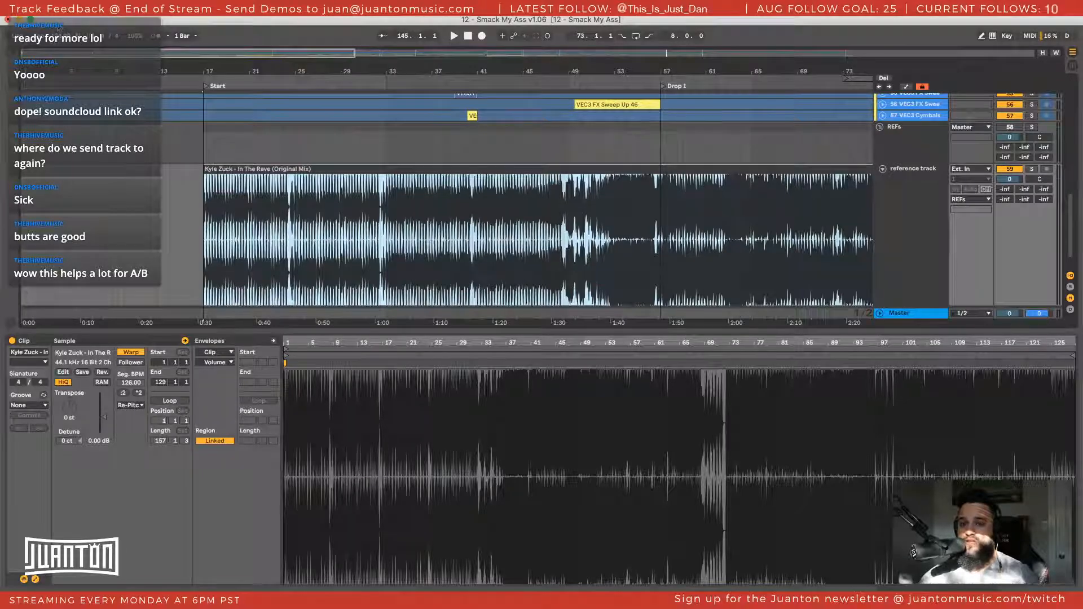
pyautogui.scroll(-1, 191, 212)
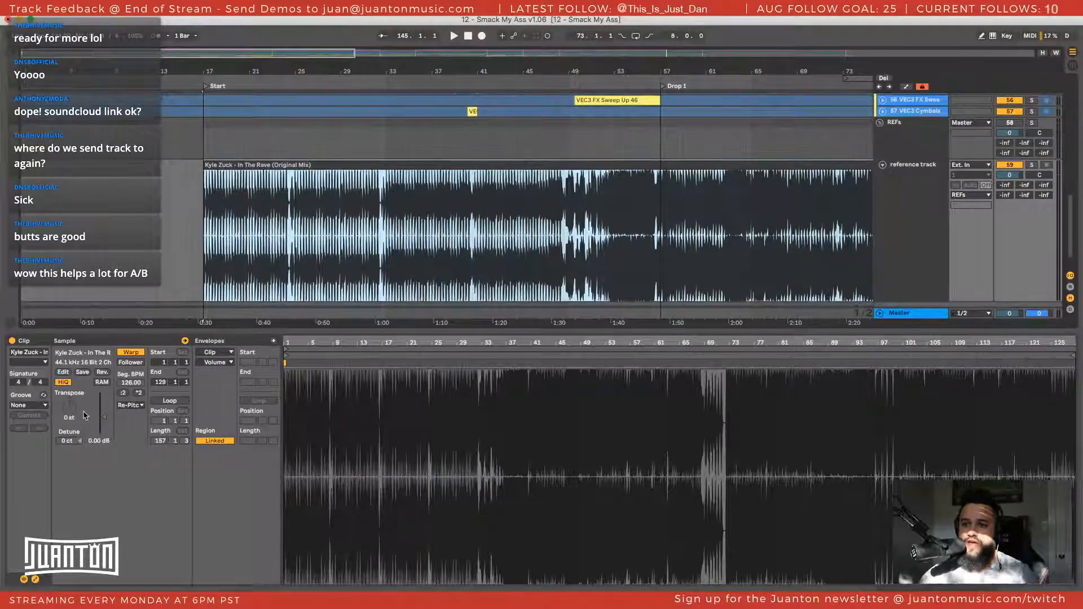
pyautogui.click(134, 405)
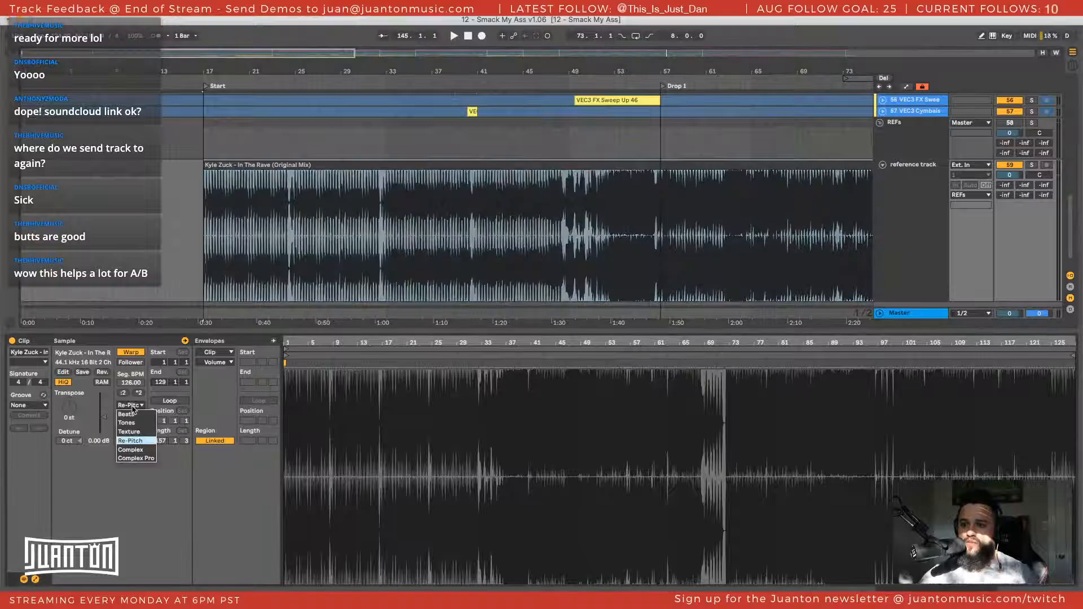
pyautogui.click(129, 441)
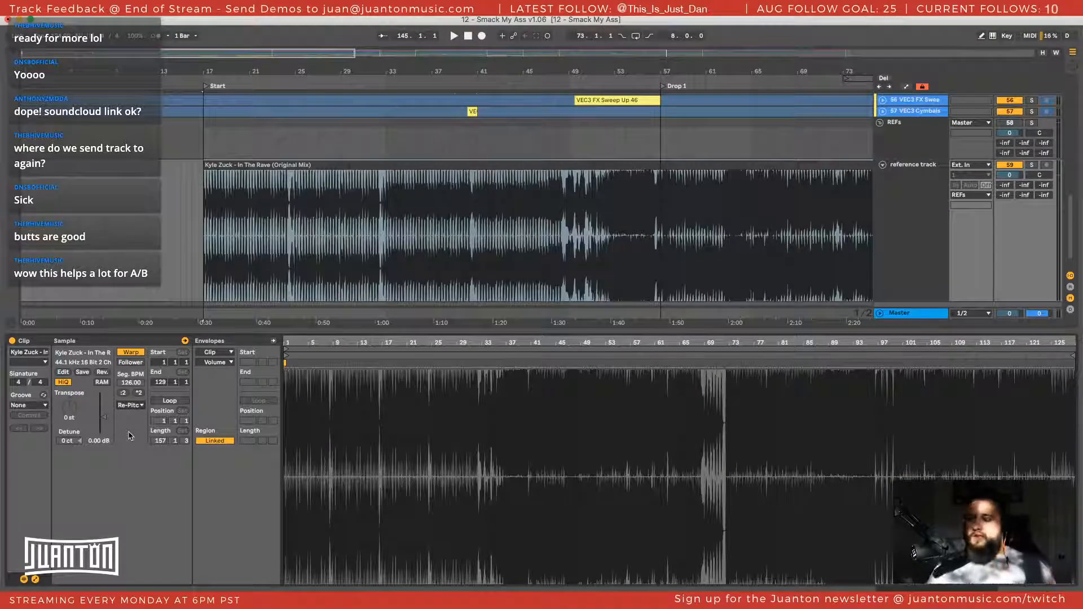
# Fold the reference track and play the arrangement from the start of Drop 1 and around bar 65
pyautogui.click(882, 165)
pyautogui.scroll(15, 895, 200)
pyautogui.moveTo(588, 68); pyautogui.dragTo(383, 74)
pyautogui.click(443, 182)
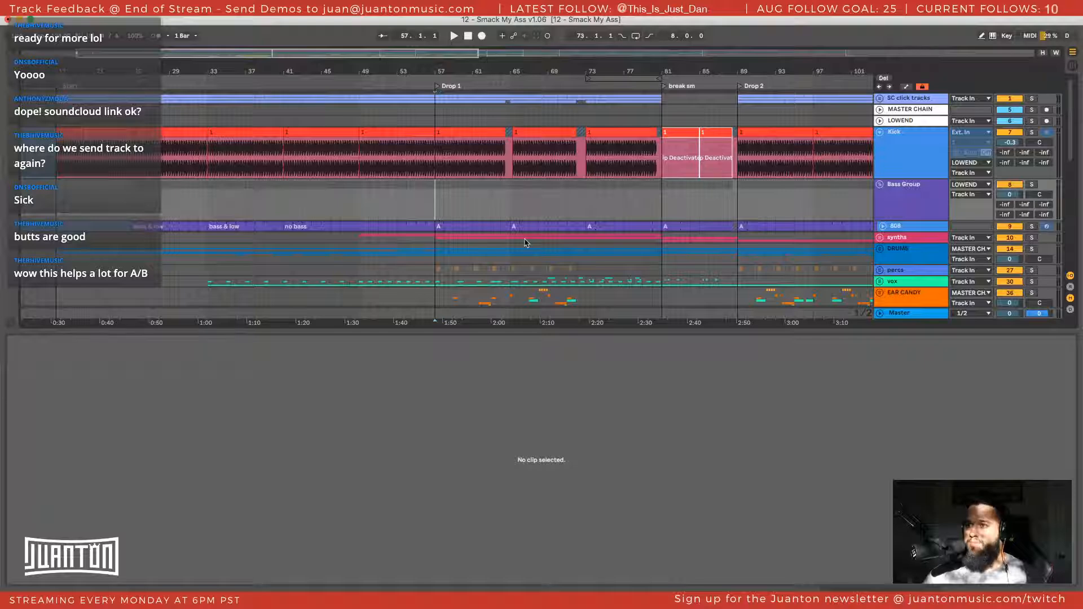
pyautogui.press('space')
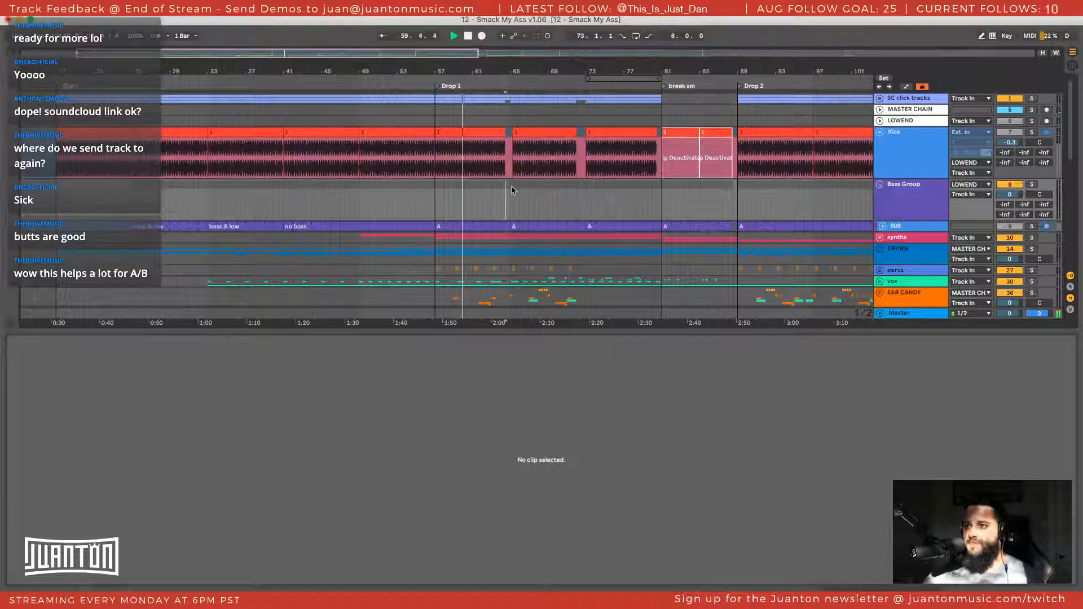
pyautogui.press('space')
pyautogui.press('space')
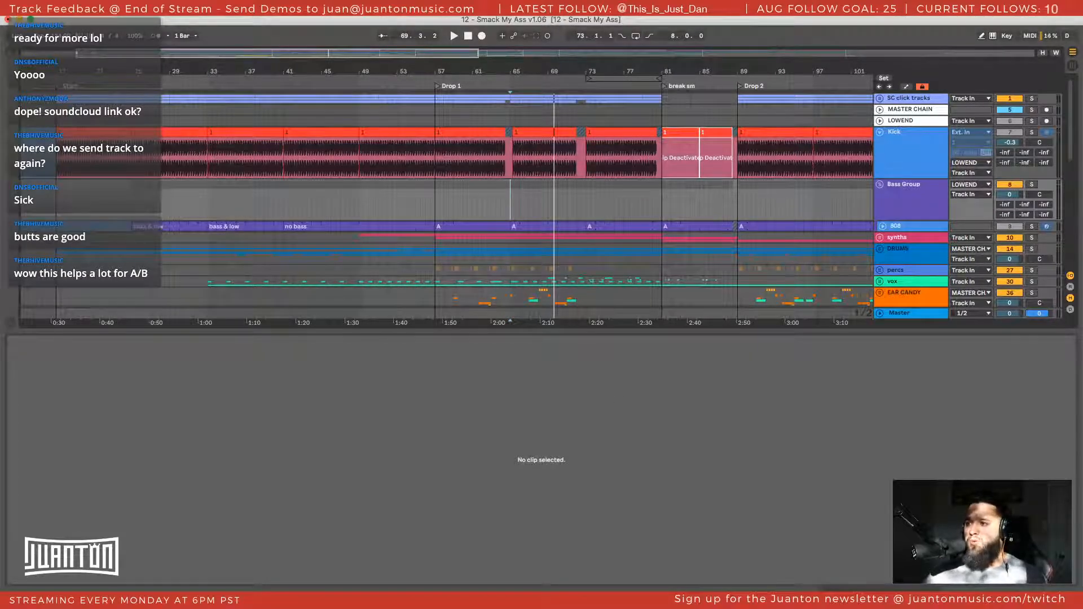
# Open LFOTool from the Master track's LFO Analysis Tool rack and enlarge its window over the arrangement
pyautogui.click(901, 314)
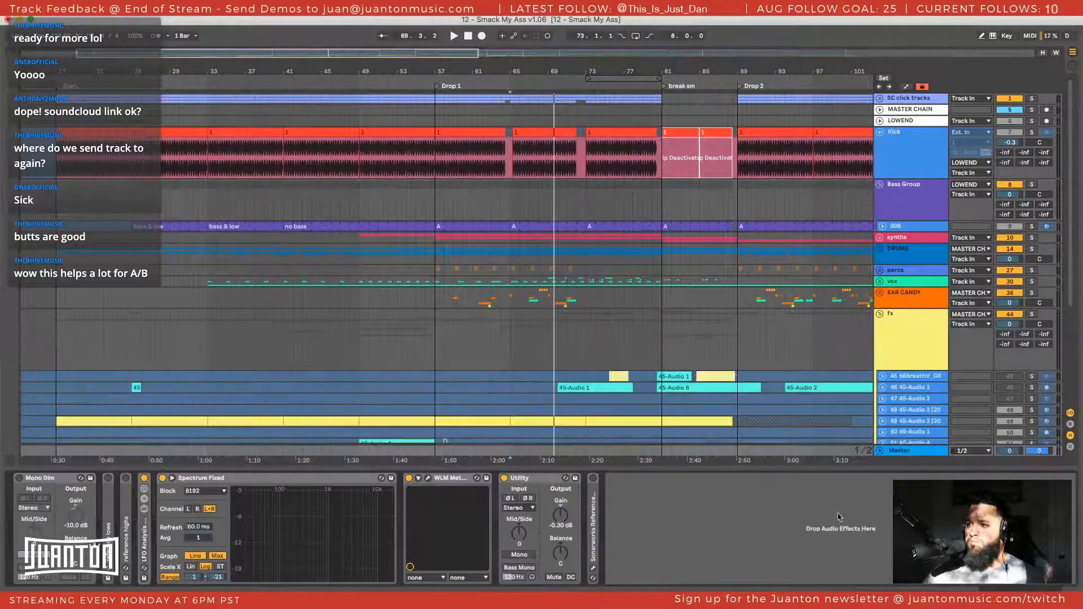
pyautogui.doubleClick(148, 547)
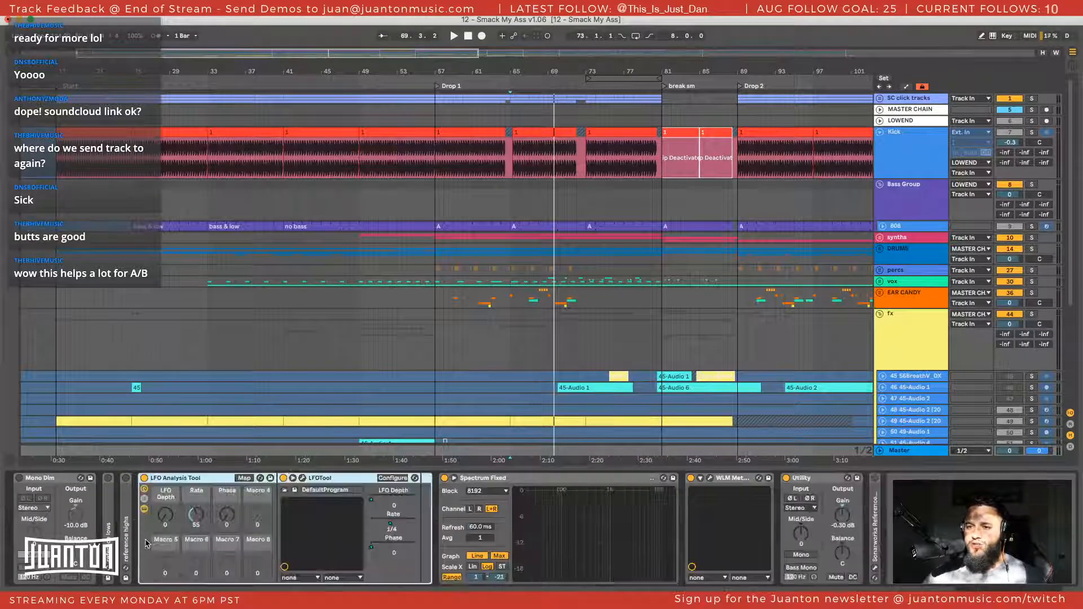
pyautogui.click(303, 477)
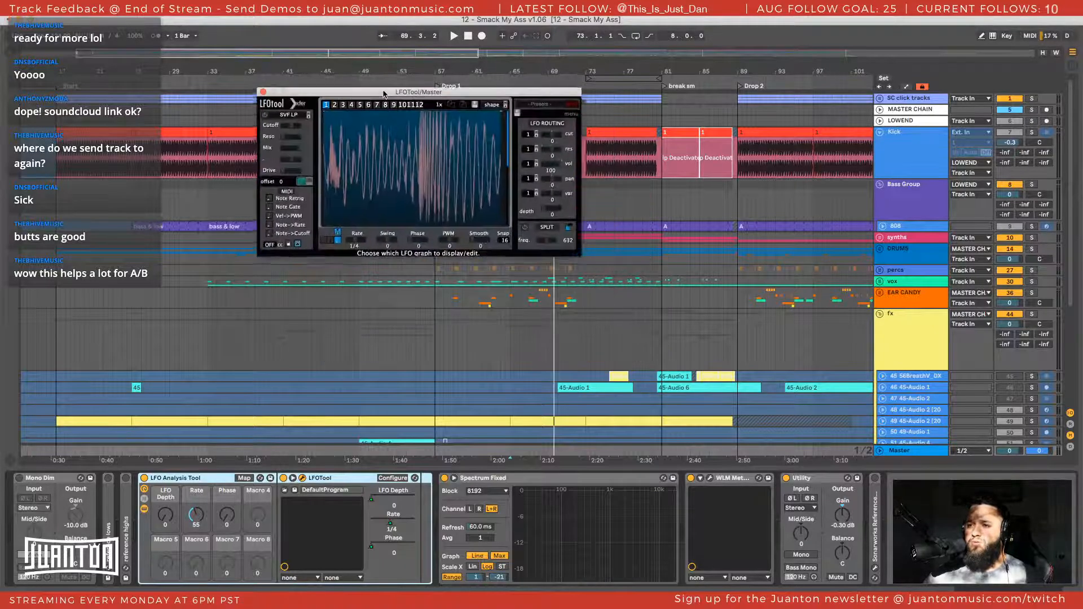
pyautogui.moveTo(671, 320); pyautogui.dragTo(780, 353)
pyautogui.moveTo(601, 93); pyautogui.dragTo(595, 137)
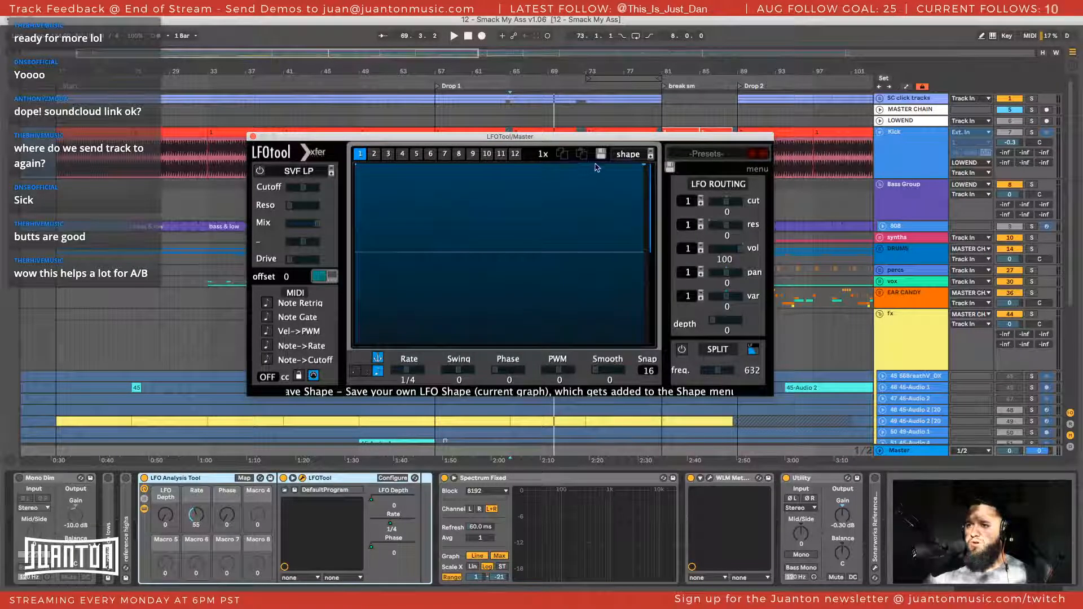
# Set LFOTool's graph 1 to the Basic shape flat 100
pyautogui.click(628, 154)
pyautogui.moveTo(666, 165)
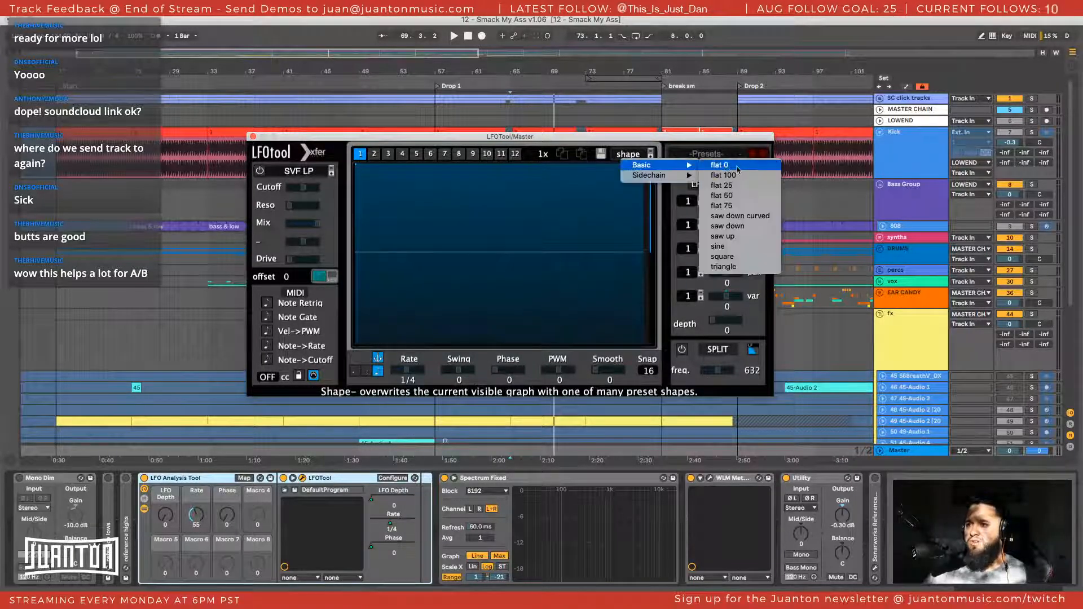
pyautogui.click(733, 176)
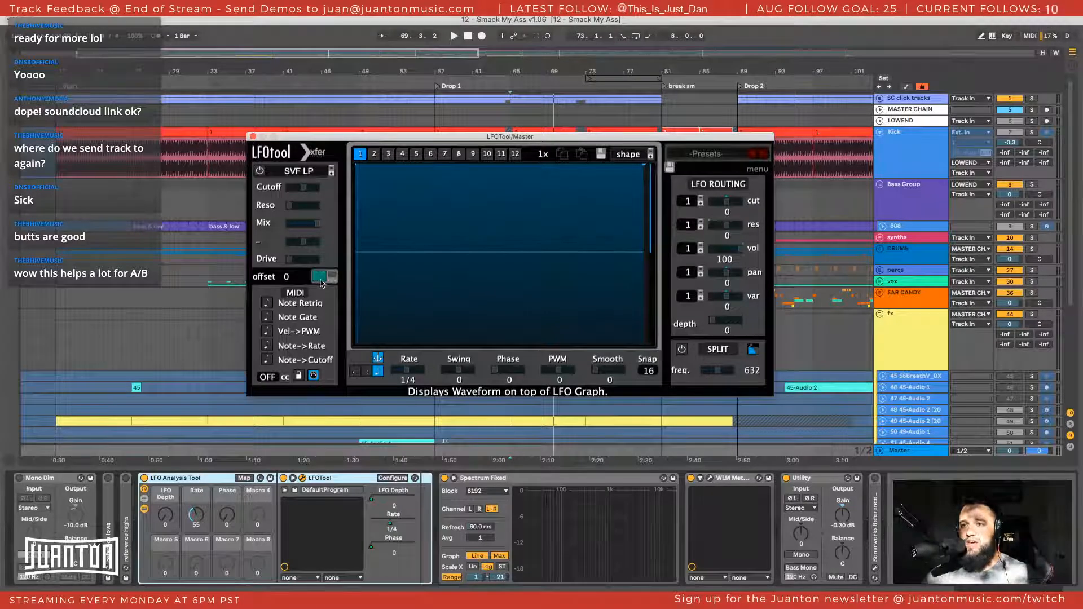
# Play the drop from about bar 65 and set LFOTool's phase to 170 to align the displayed waveform
pyautogui.press('space')
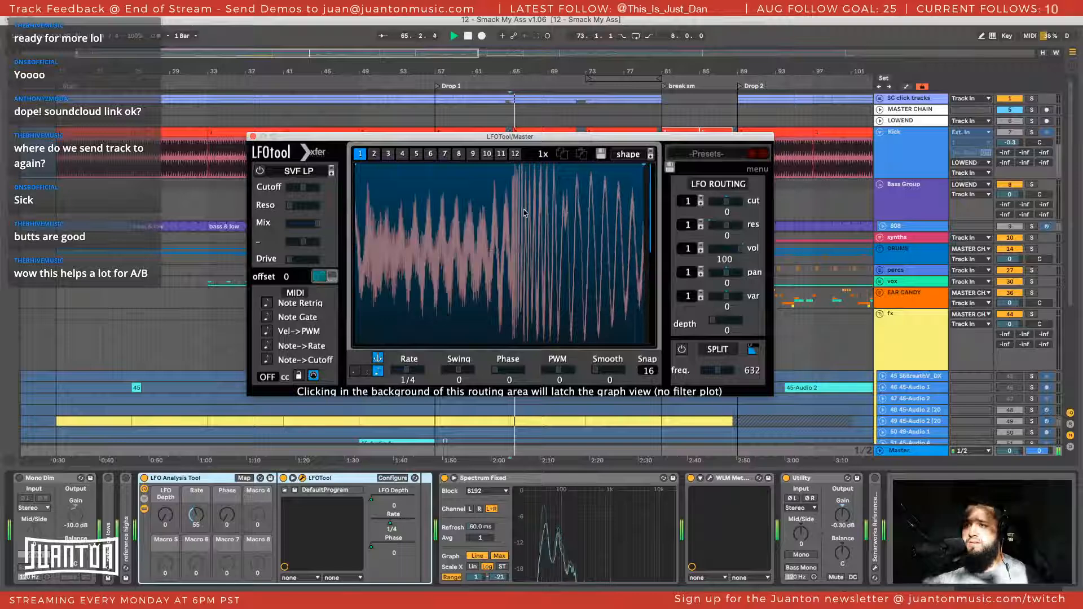
pyautogui.moveTo(508, 369); pyautogui.dragTo(503, 416)
pyautogui.press('space')
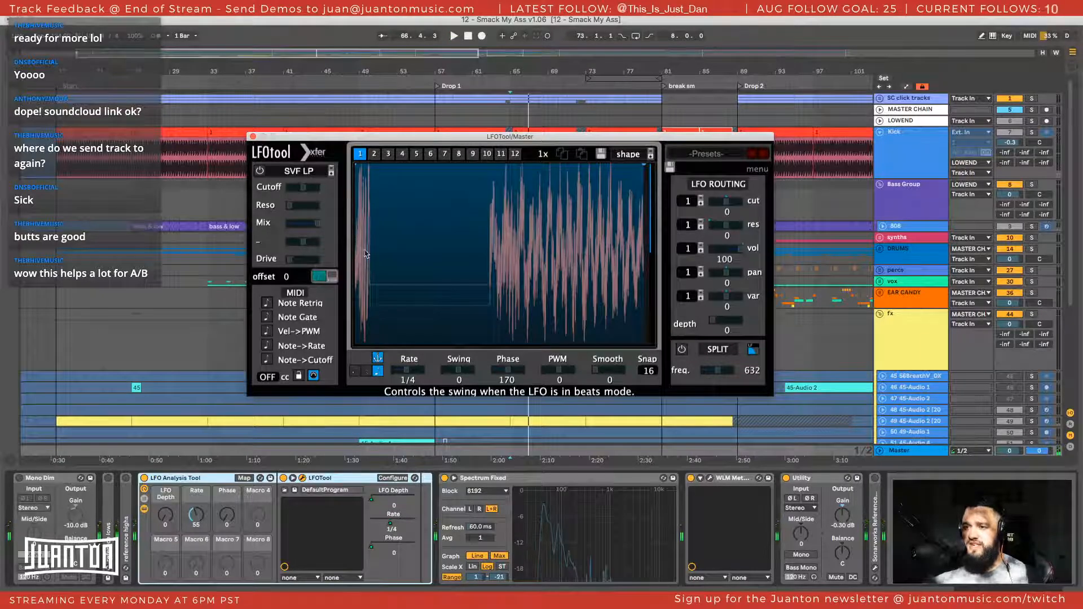
# Play the track's own drop from about bar 65 and examine its waveform in LFOTool's graph
pyautogui.press('space')
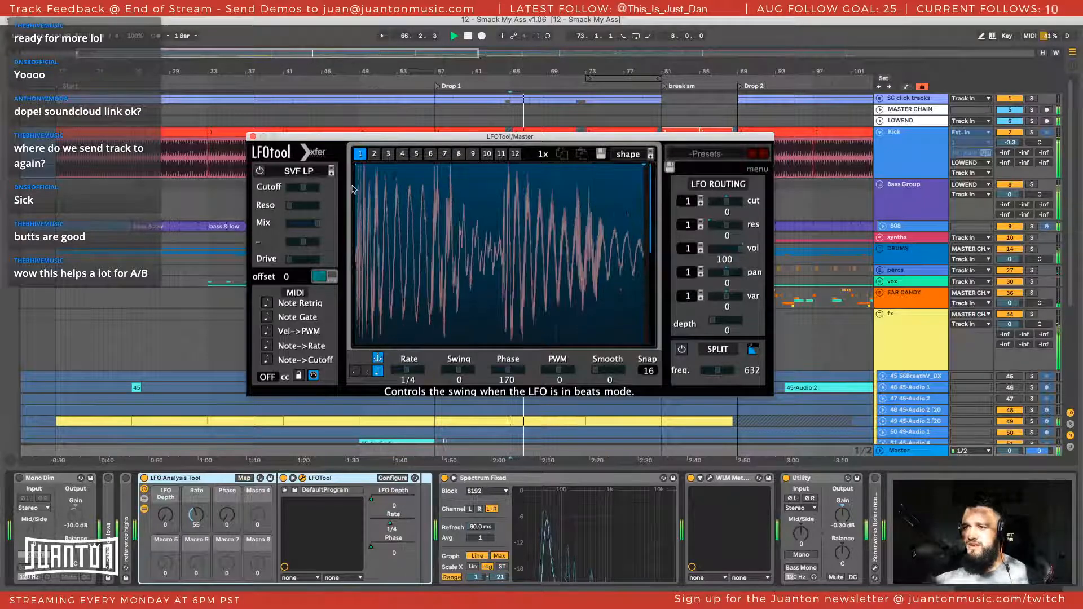
pyautogui.press('space')
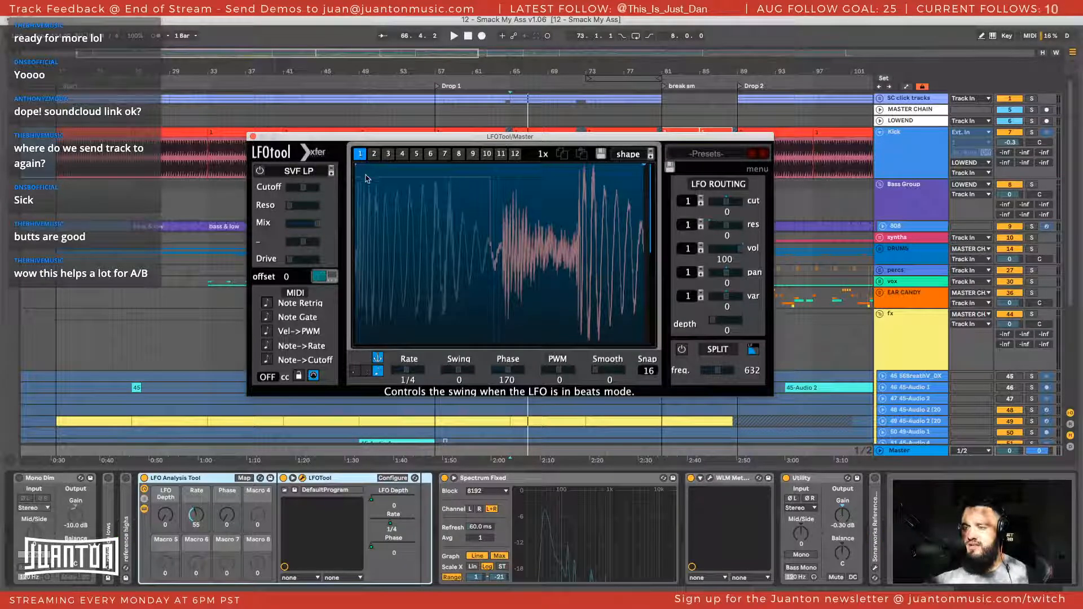
pyautogui.press('space')
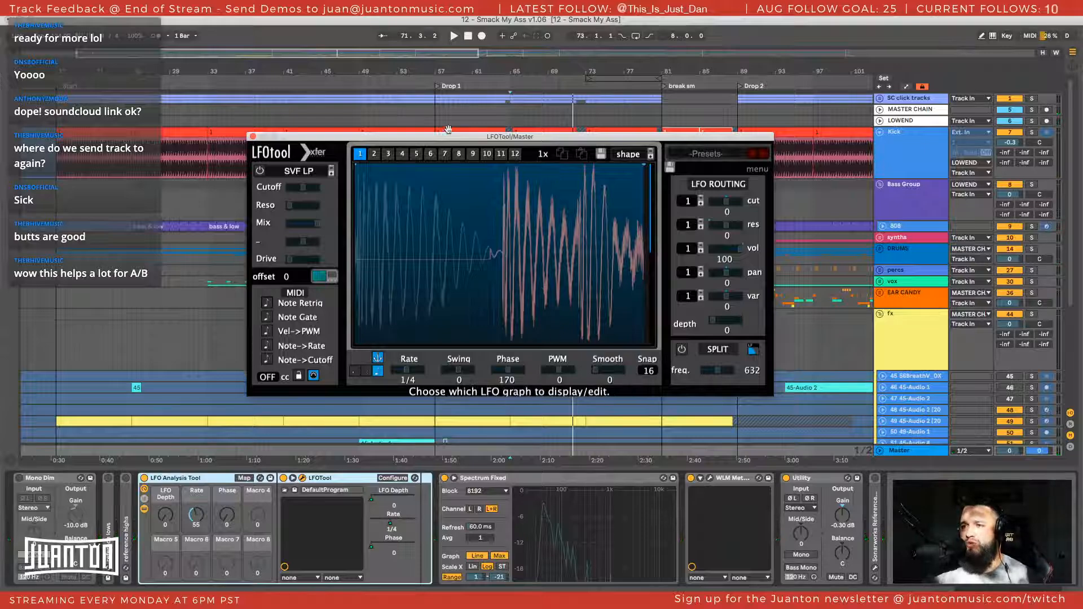
# Close the LFOTool window and expand the Master track's Spectrum display into the large view
pyautogui.moveTo(451, 137); pyautogui.dragTo(391, 111)
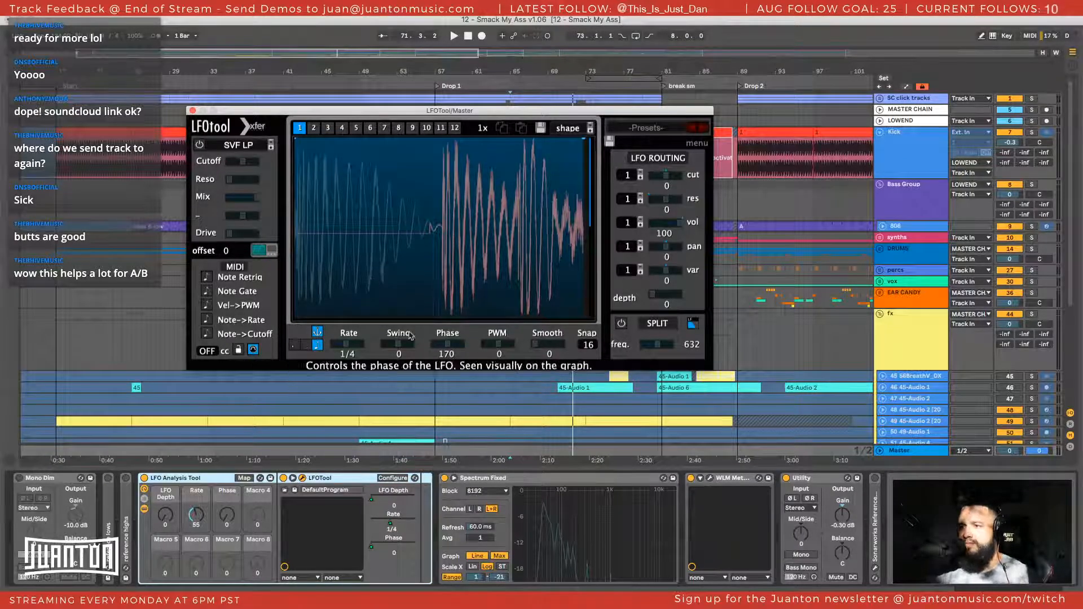
pyautogui.click(193, 111)
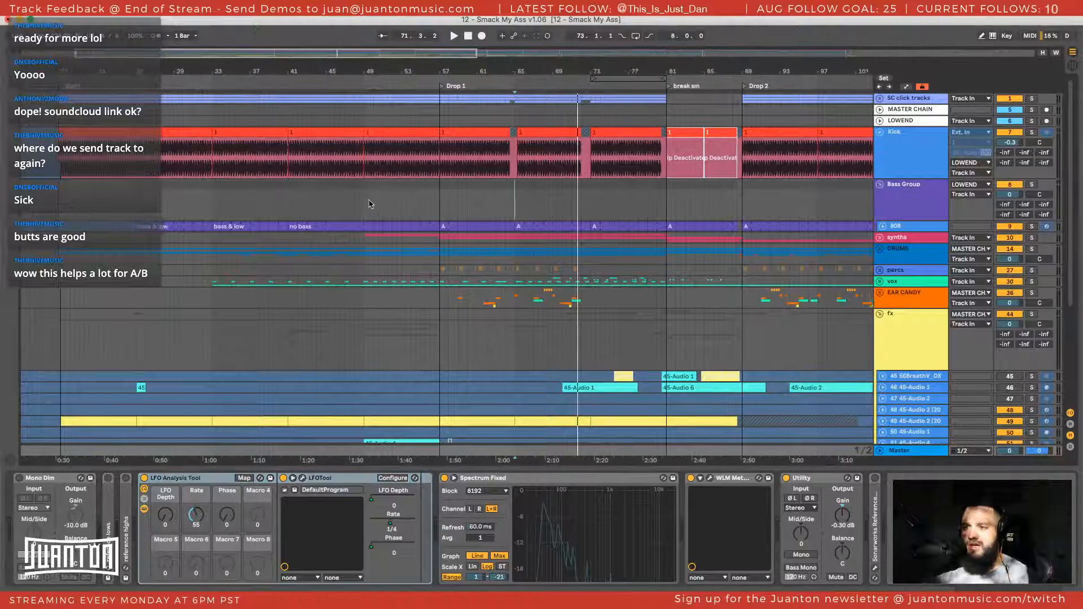
pyautogui.doubleClick(592, 532)
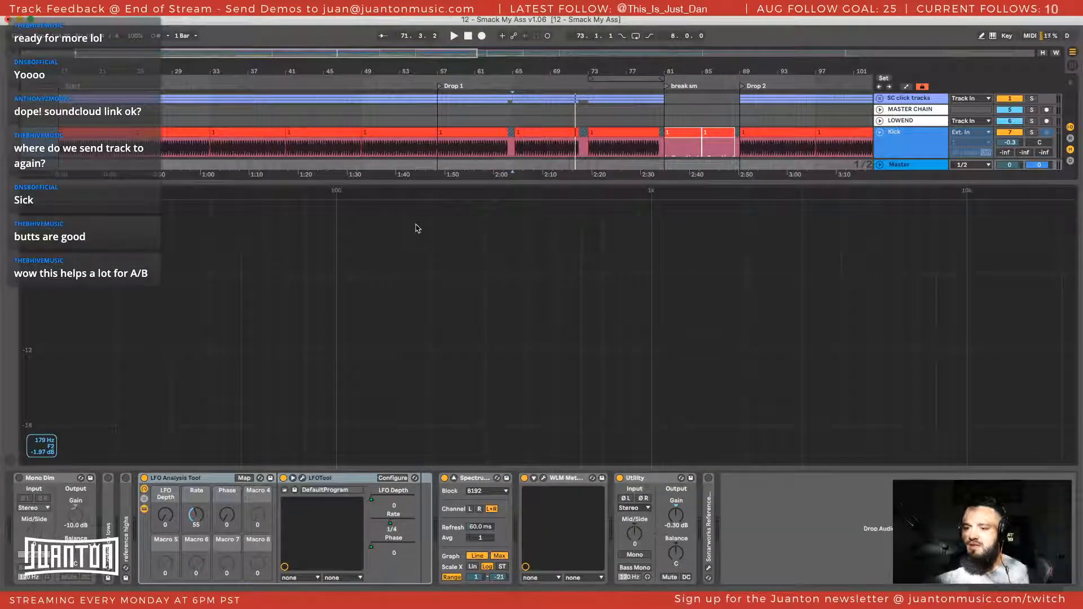
# Play the drop from about bar 65 and examine its low-end peak in the Master's enlarged Spectrum
pyautogui.press('space')
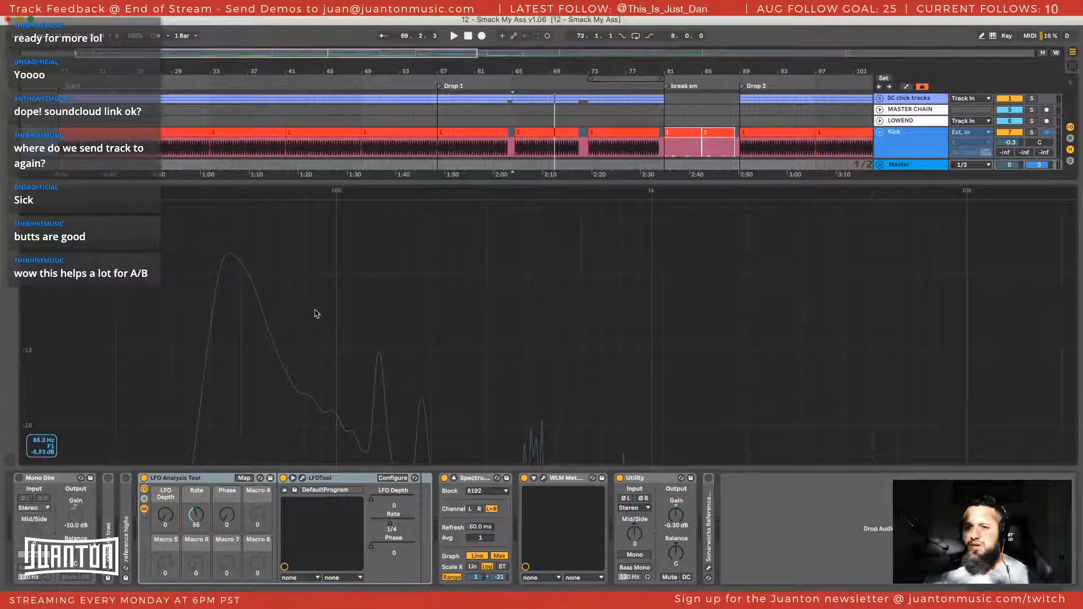
pyautogui.press('space')
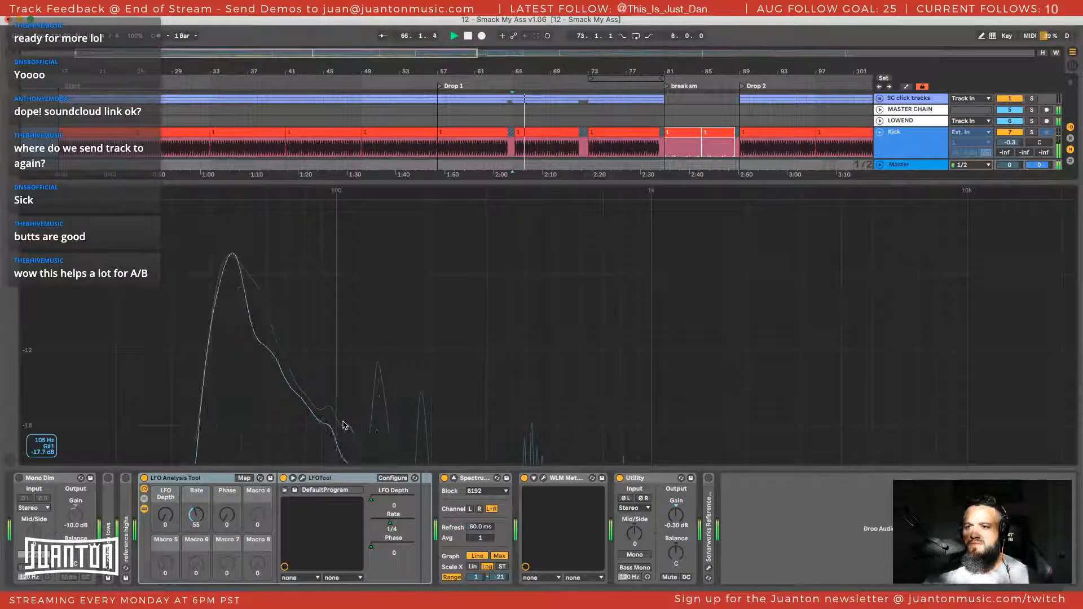
pyautogui.press('space')
pyautogui.press('space')
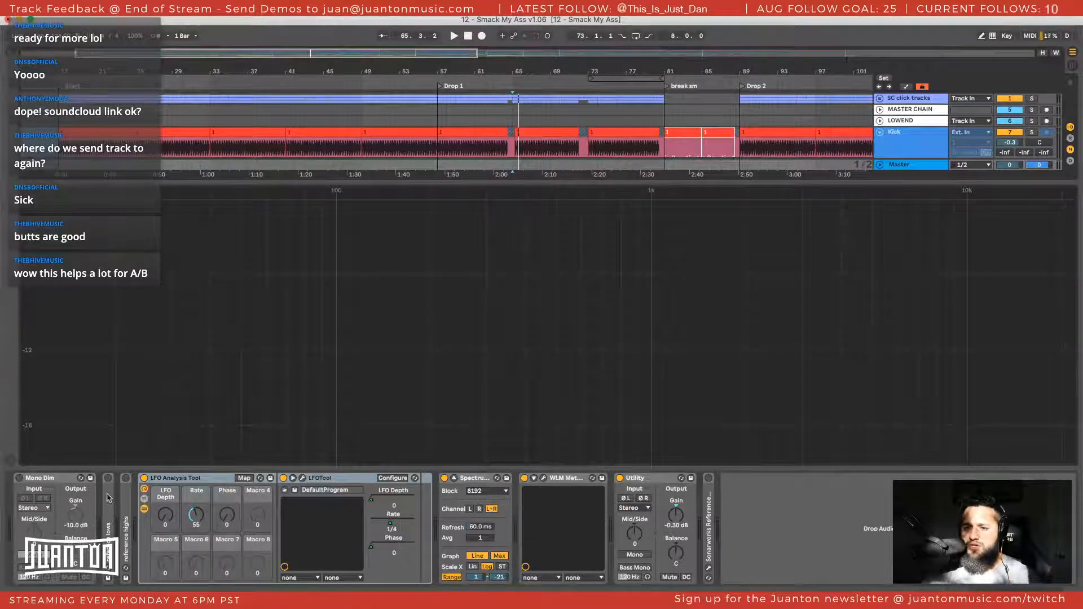
# Unfold the reference lows and reference highs EQs on the Master and toggle both, leaving only reference lows switched on
pyautogui.doubleClick(109, 497)
pyautogui.doubleClick(400, 510)
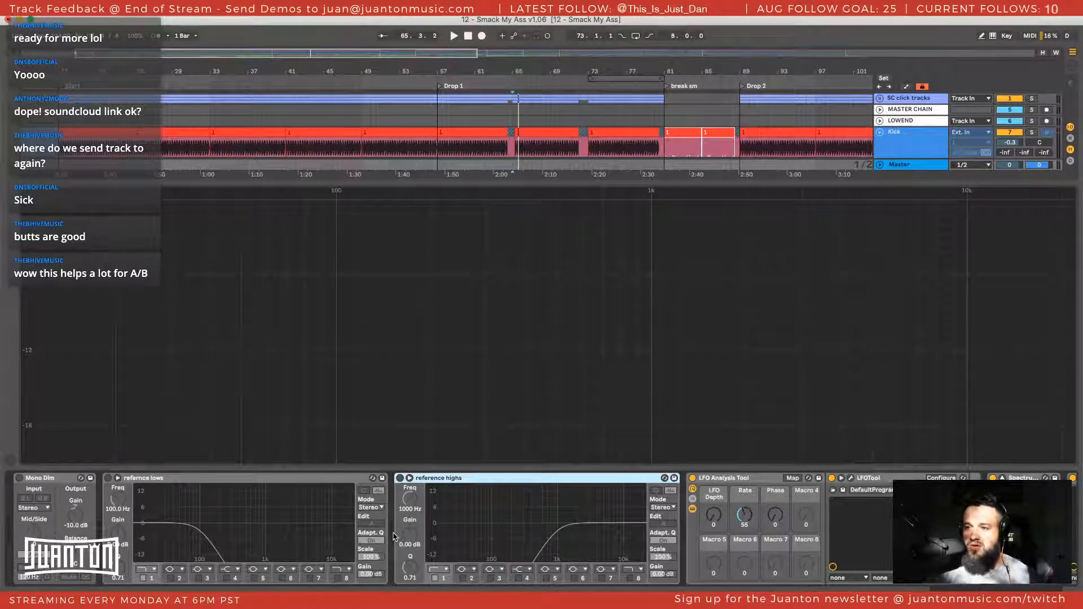
pyautogui.press('1')
pyautogui.press('1')
pyautogui.press('2')
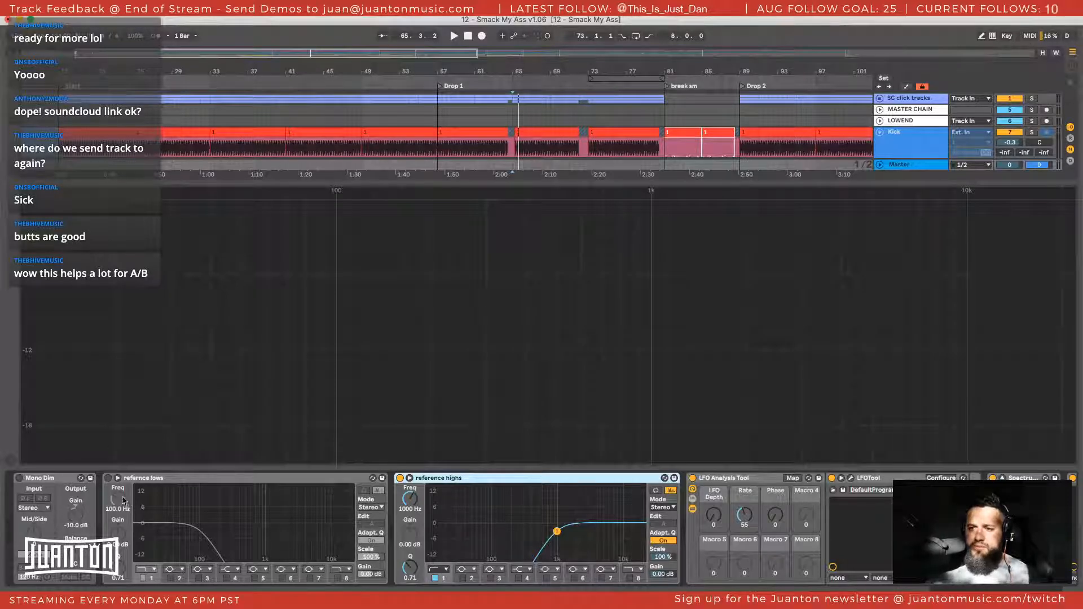
pyautogui.press('1')
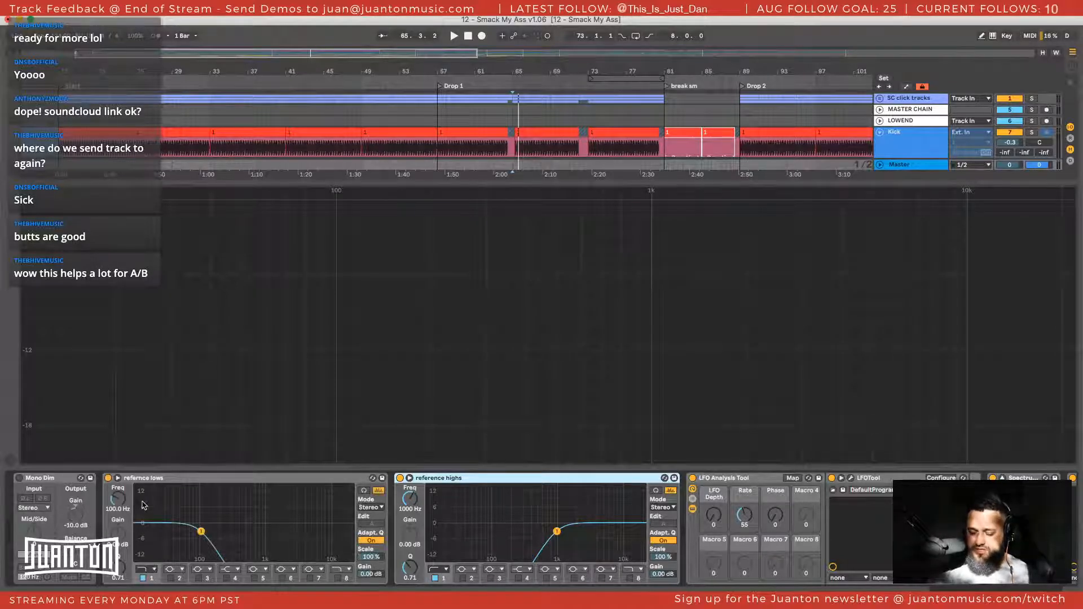
pyautogui.press('2')
# Play the drop through the reference lows EQ, collapse the Spectrum, and examine the filtered waveform in the Master's LFOTool window
pyautogui.press('space')
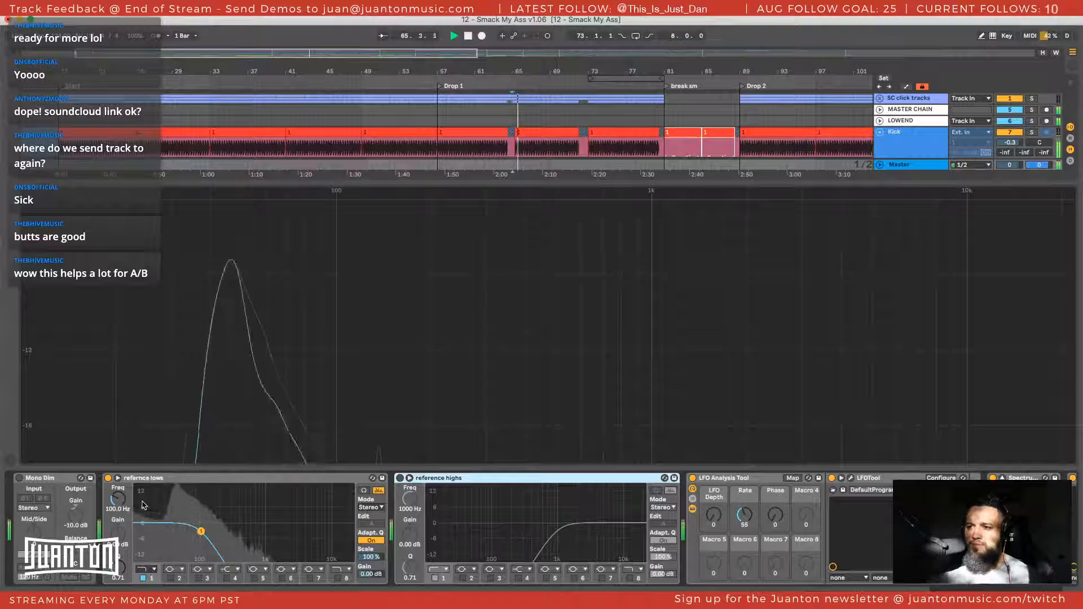
pyautogui.doubleClick(309, 363)
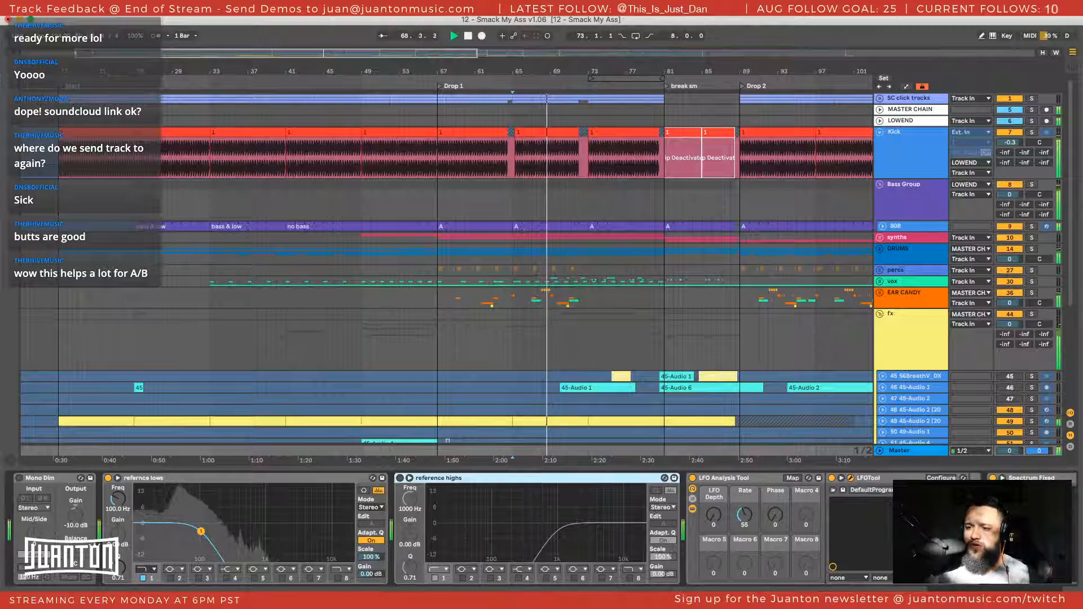
pyautogui.click(851, 477)
pyautogui.moveTo(388, 225); pyautogui.dragTo(362, 128)
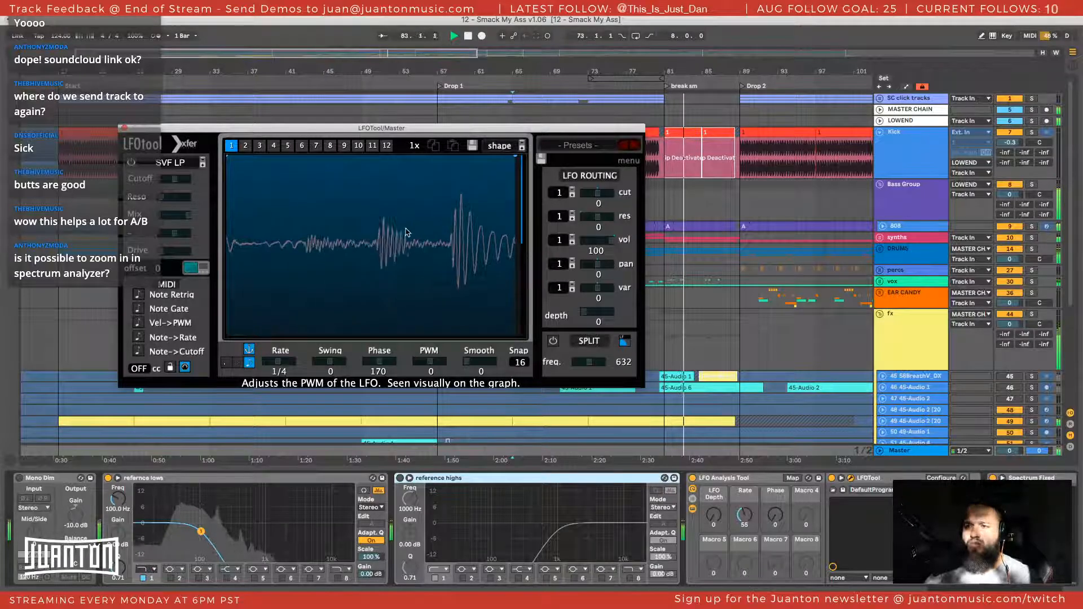
# Stop playback, close the LFOTool window with its graph kept flat, and switch off the reference lows EQ
pyautogui.press('space')
pyautogui.doubleClick(354, 235)
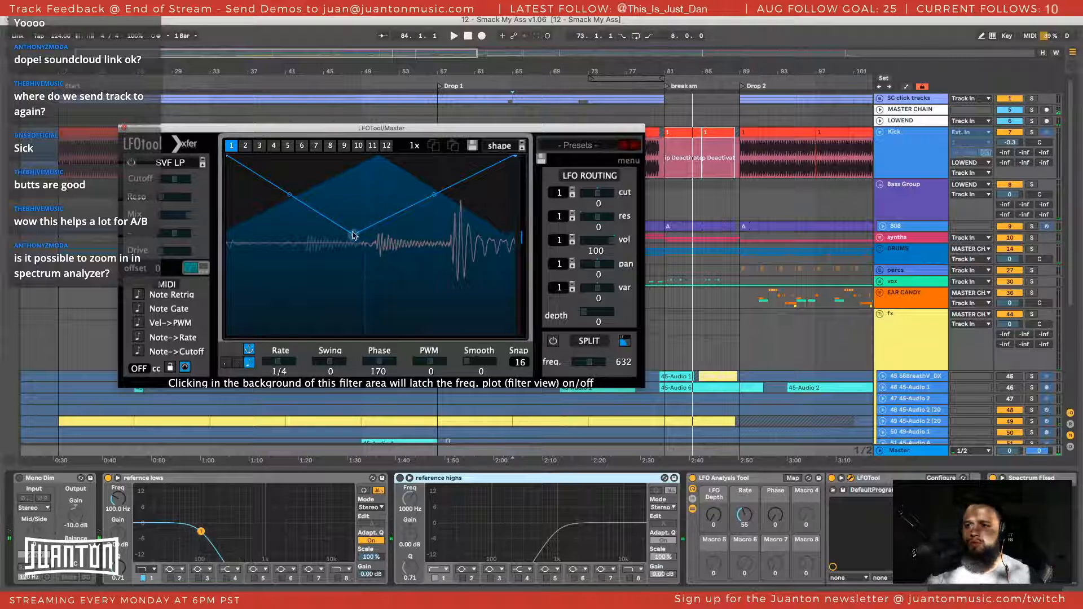
pyautogui.doubleClick(355, 235)
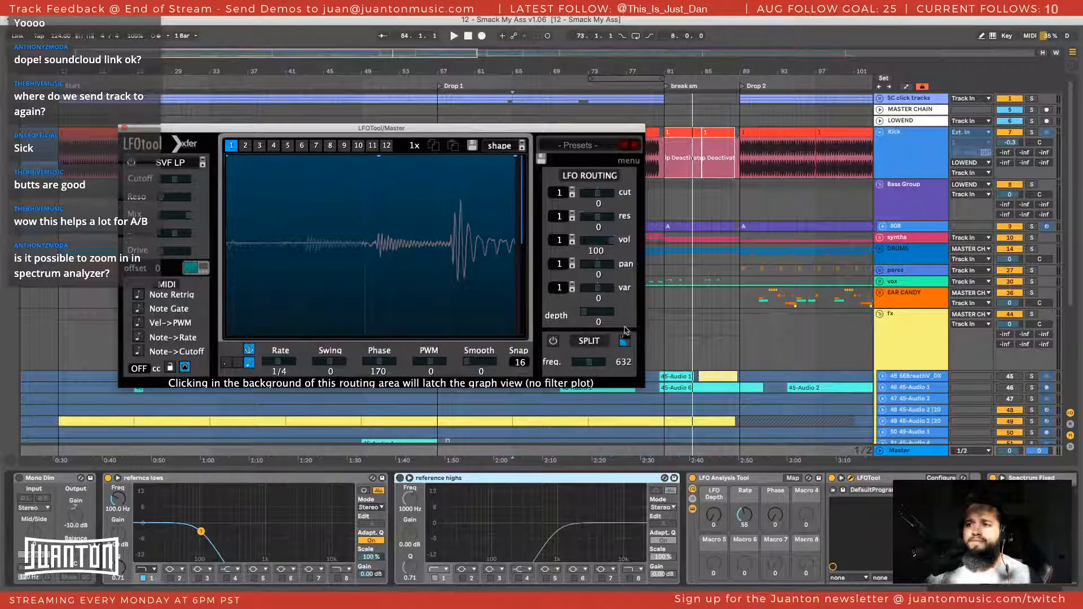
pyautogui.click(124, 129)
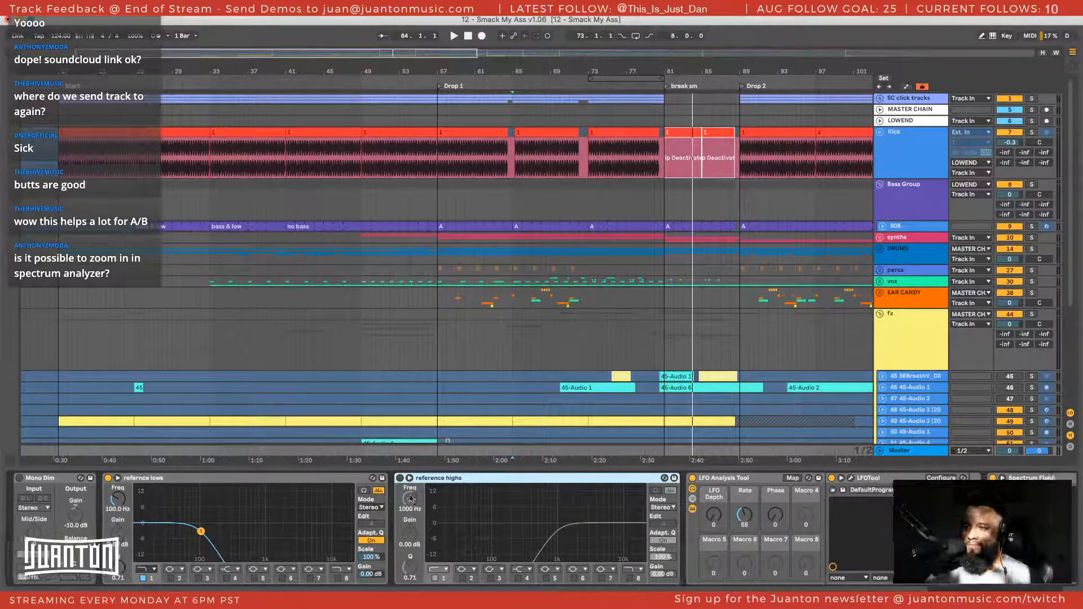
pyautogui.press('l')
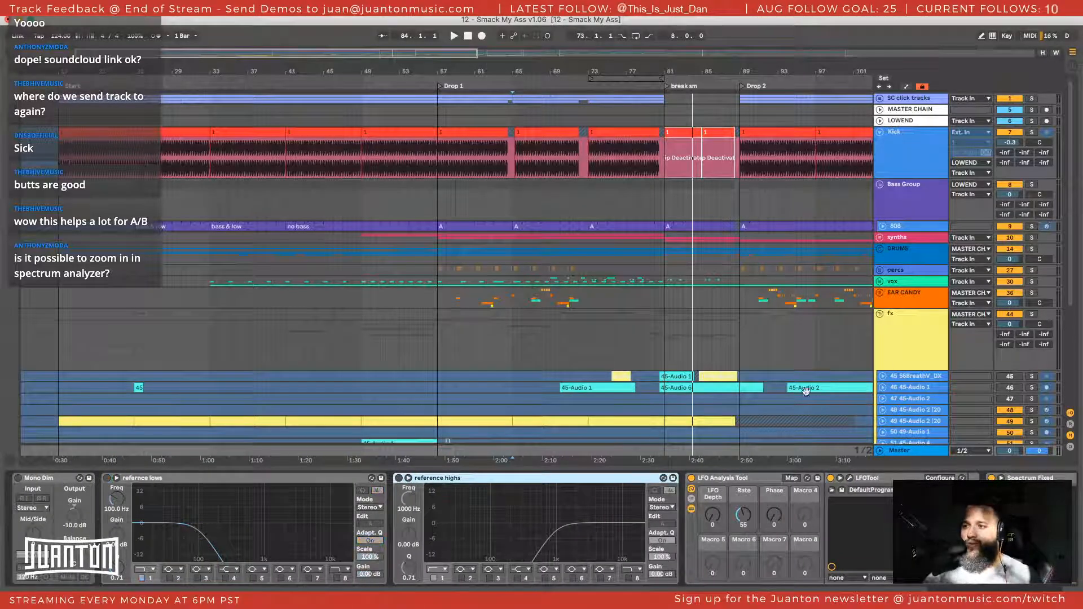
# View the device chains of the Bass Group and 808 tracks and set the playback start to bar 79
pyautogui.click(914, 201)
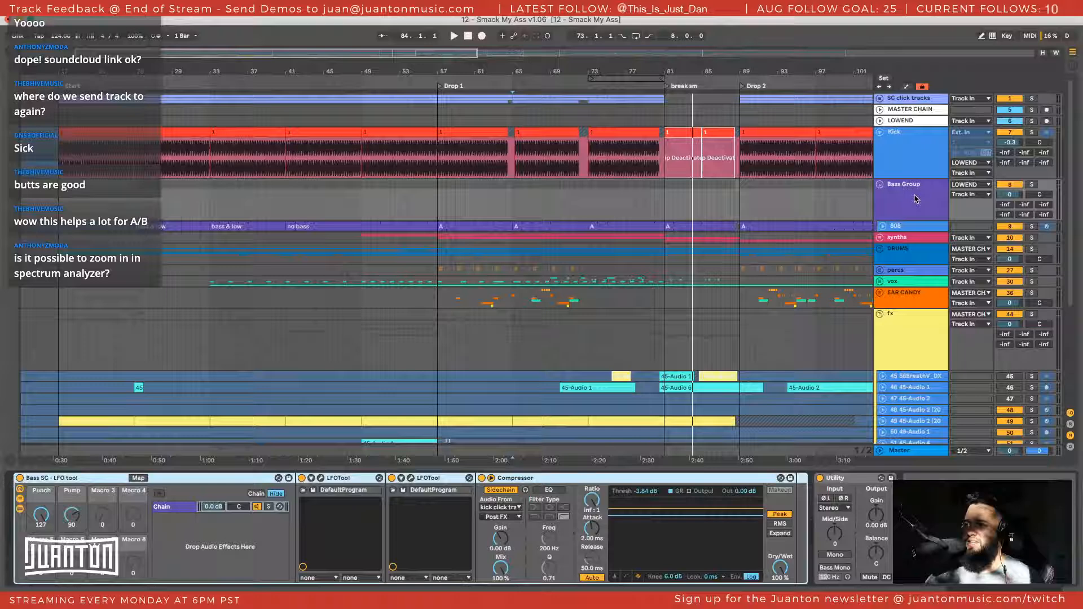
pyautogui.click(905, 232)
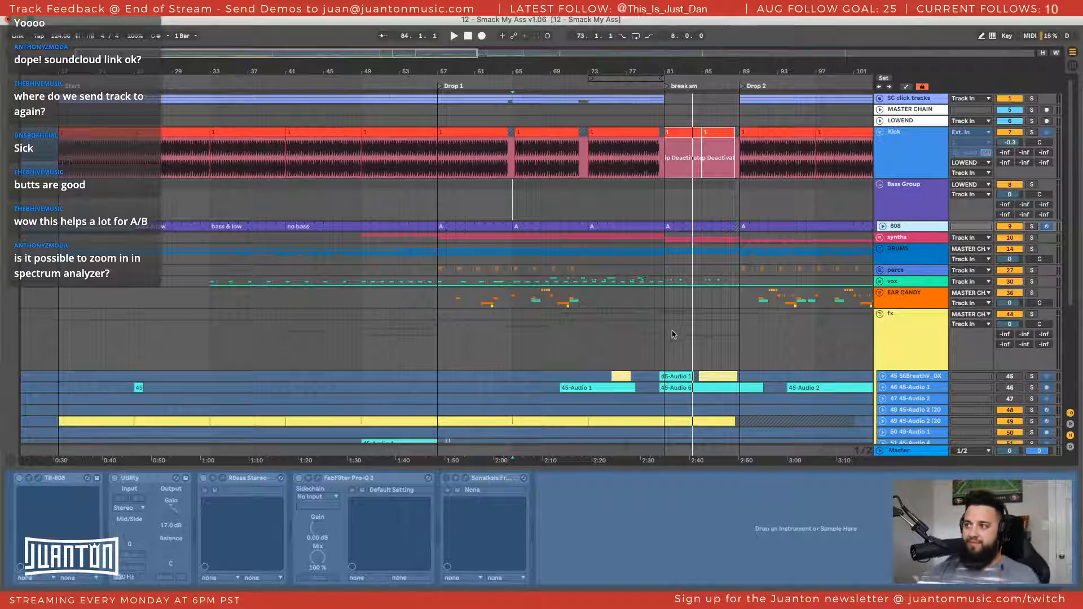
pyautogui.click(649, 204)
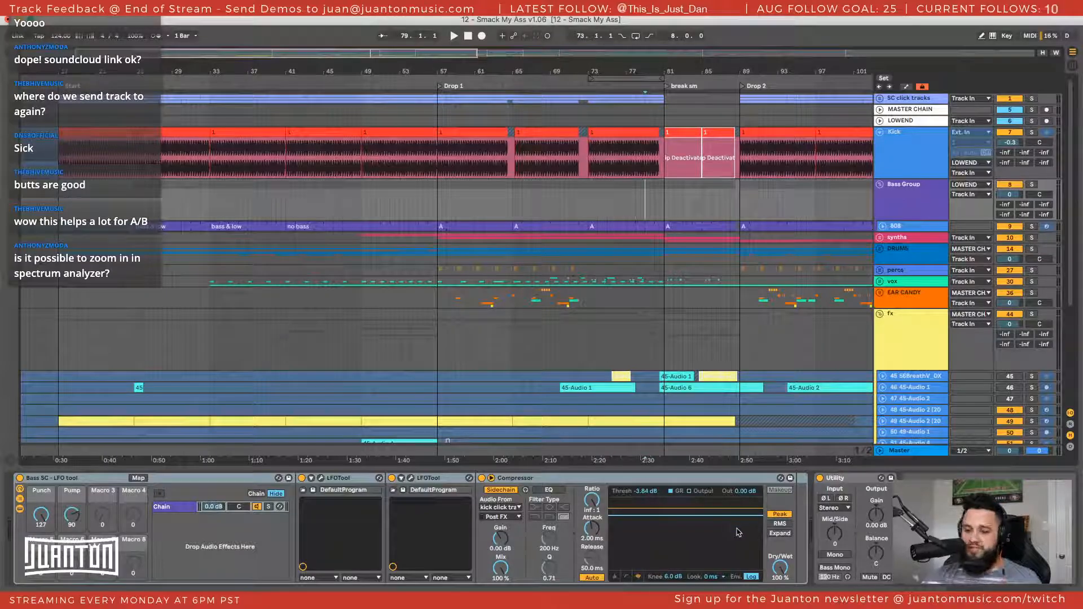
# Show the Master's devices, enlarge the Spectrum display, and set its upper range limit to 0 dB
pyautogui.click(903, 450)
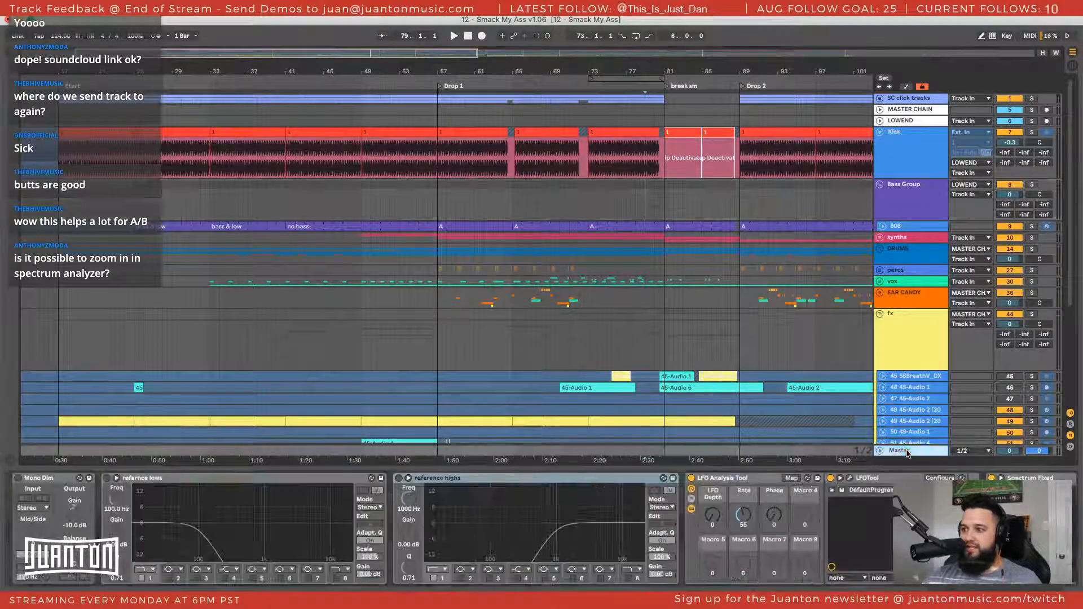
pyautogui.doubleClick(779, 524)
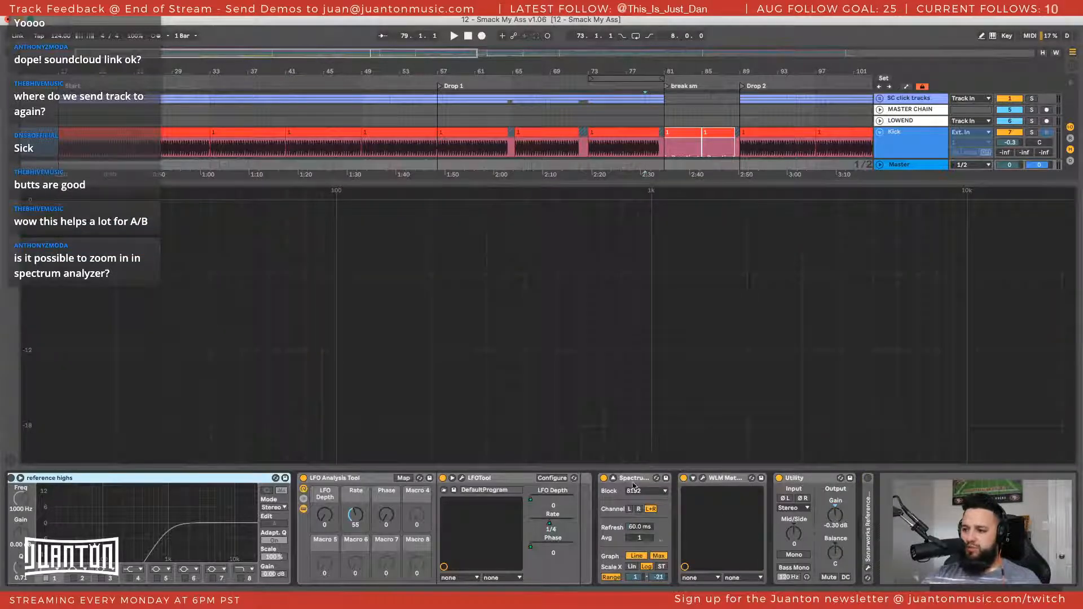
pyautogui.click(636, 578)
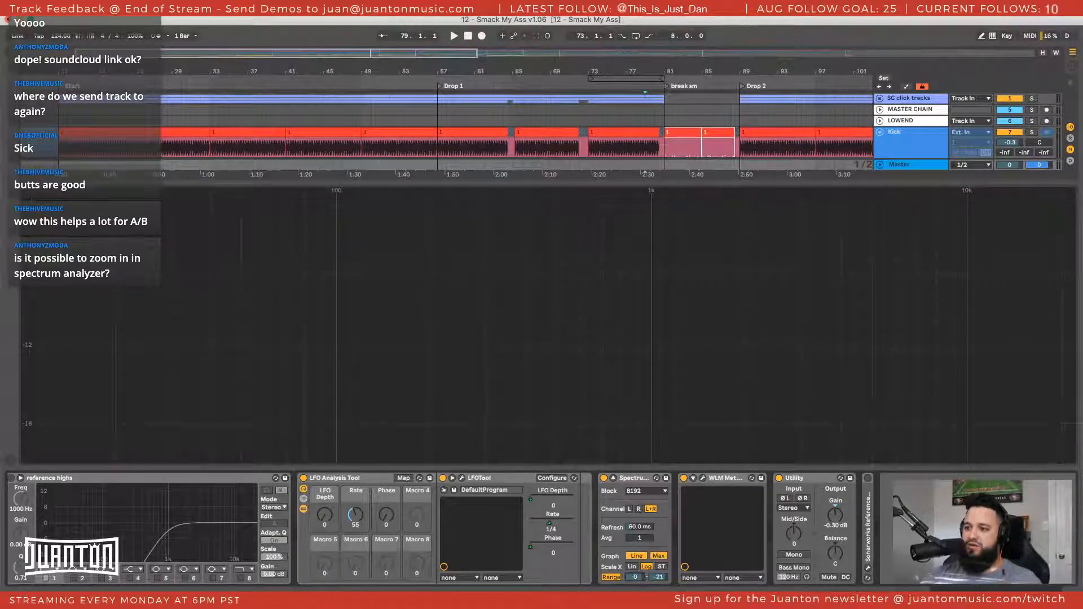
# Play from bar 79 with the Spectrum's lower range limit set to -89 dB and to -21 dB for comparison
pyautogui.moveTo(662, 578); pyautogui.dragTo(662, 597)
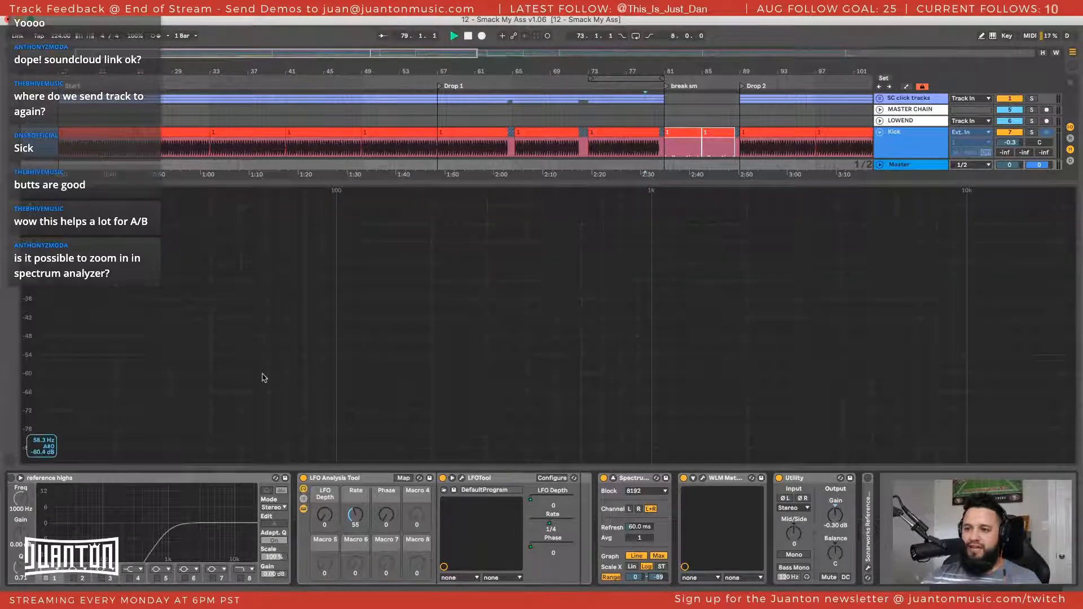
pyautogui.press('space')
pyautogui.press('space')
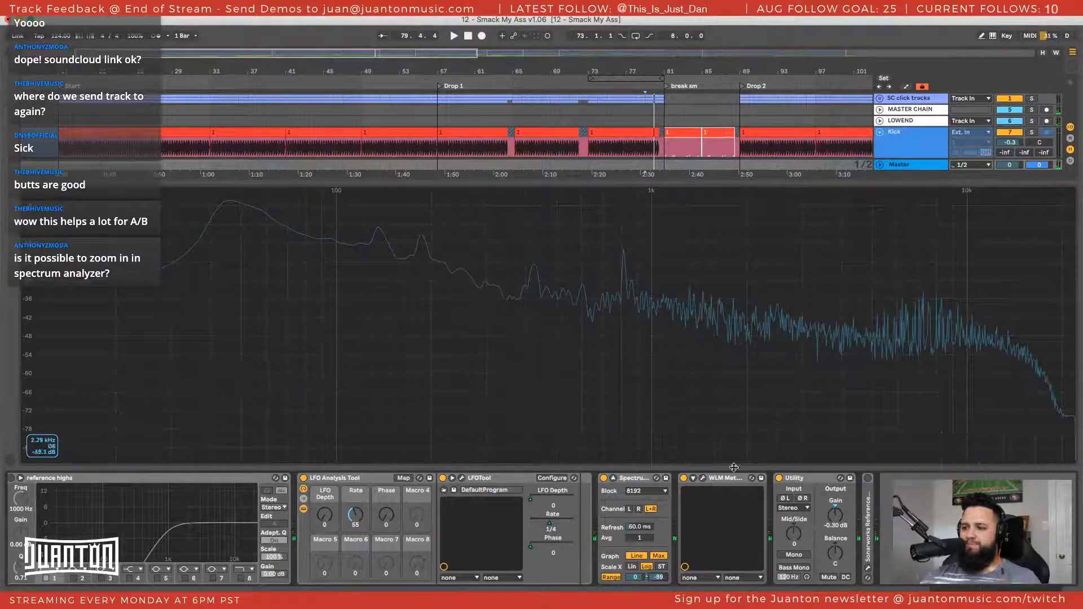
pyautogui.moveTo(658, 577); pyautogui.dragTo(658, 537)
pyautogui.press('space')
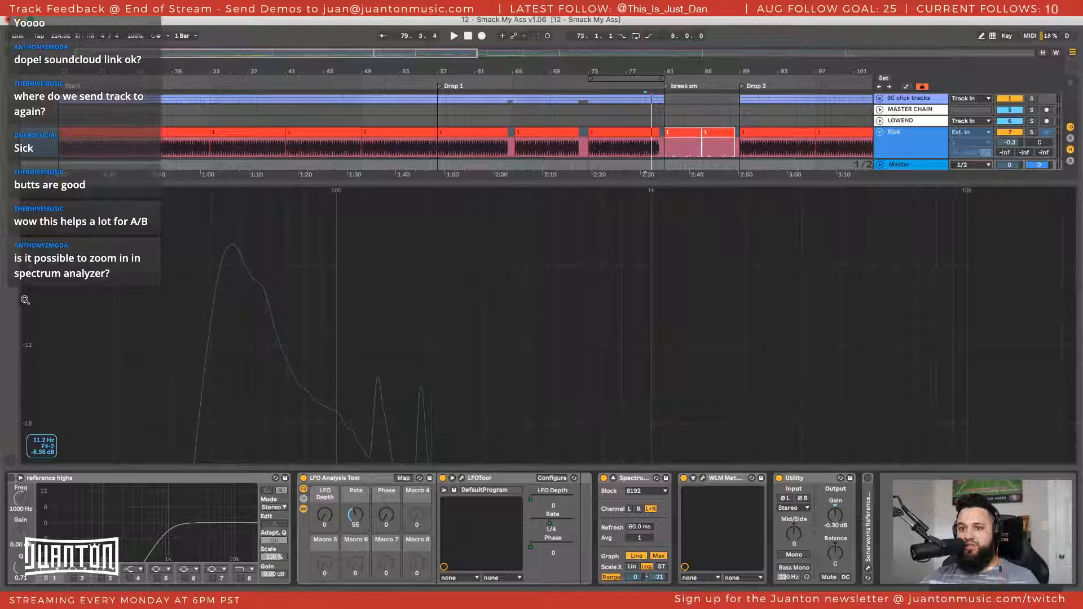
# Adjust the Spectrum's vertical zoom and set its lower range limit to -15 dB
pyautogui.moveTo(27, 294); pyautogui.dragTo(26, 339)
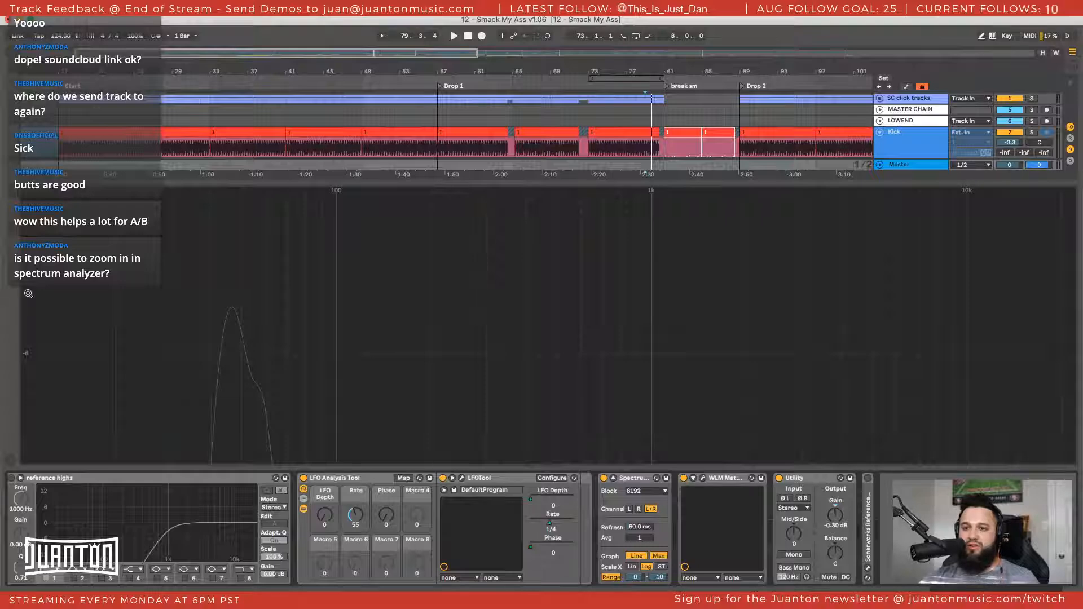
pyautogui.moveTo(29, 294)
pyautogui.mouseDown()
pyautogui.moveTo(29, 257)
pyautogui.moveTo(29, 294)
pyautogui.moveTo(28, 281)
pyautogui.mouseUp()
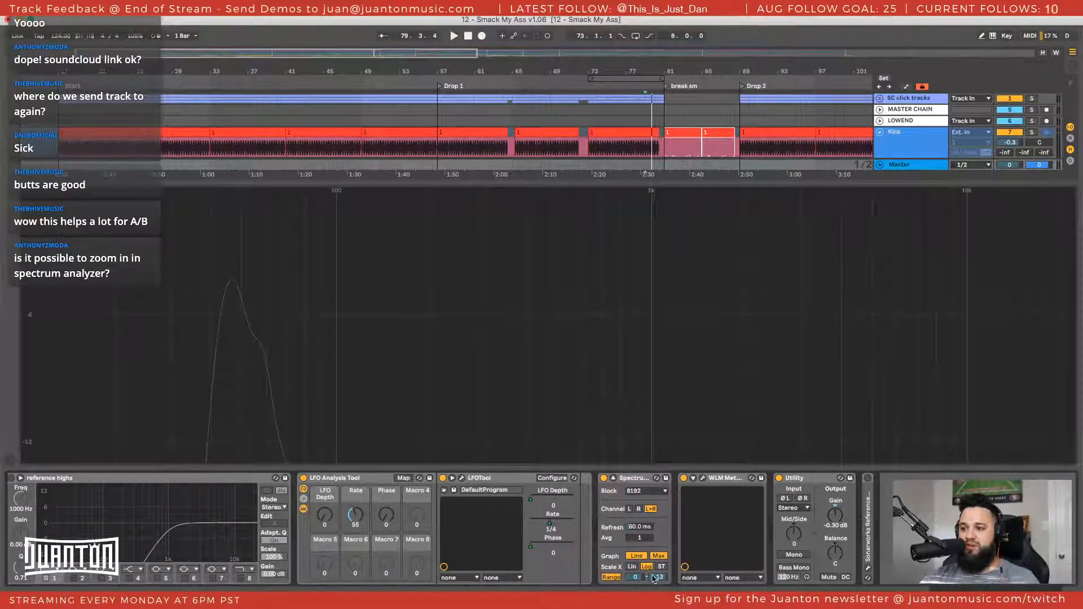
pyautogui.moveTo(654, 579); pyautogui.dragTo(655, 580)
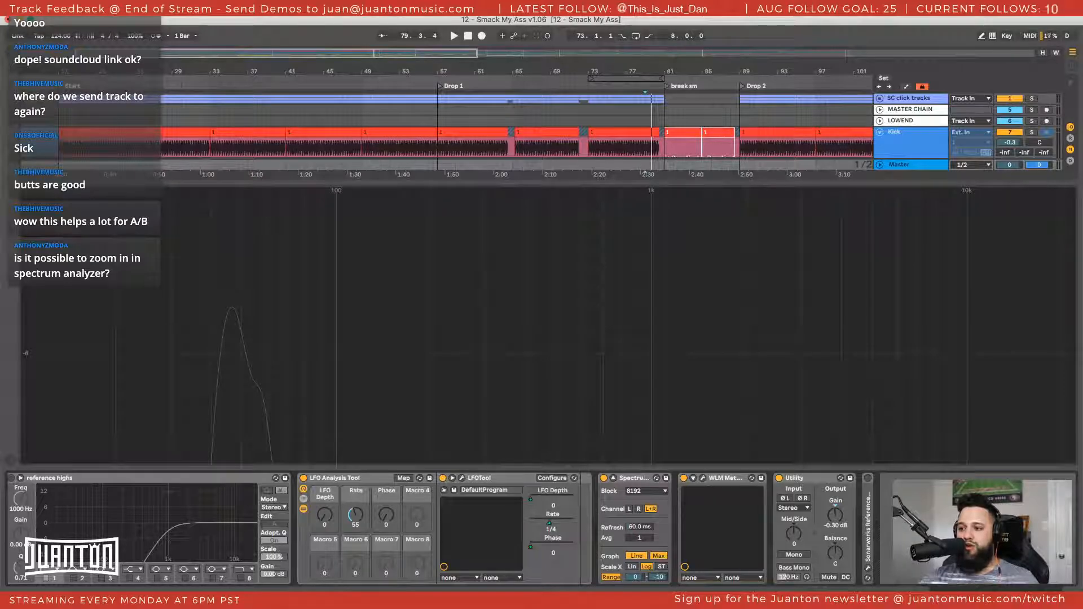
pyautogui.moveTo(662, 580)
pyautogui.mouseDown()
pyautogui.moveTo(661, 607)
pyautogui.moveTo(660, 576)
pyautogui.mouseUp()
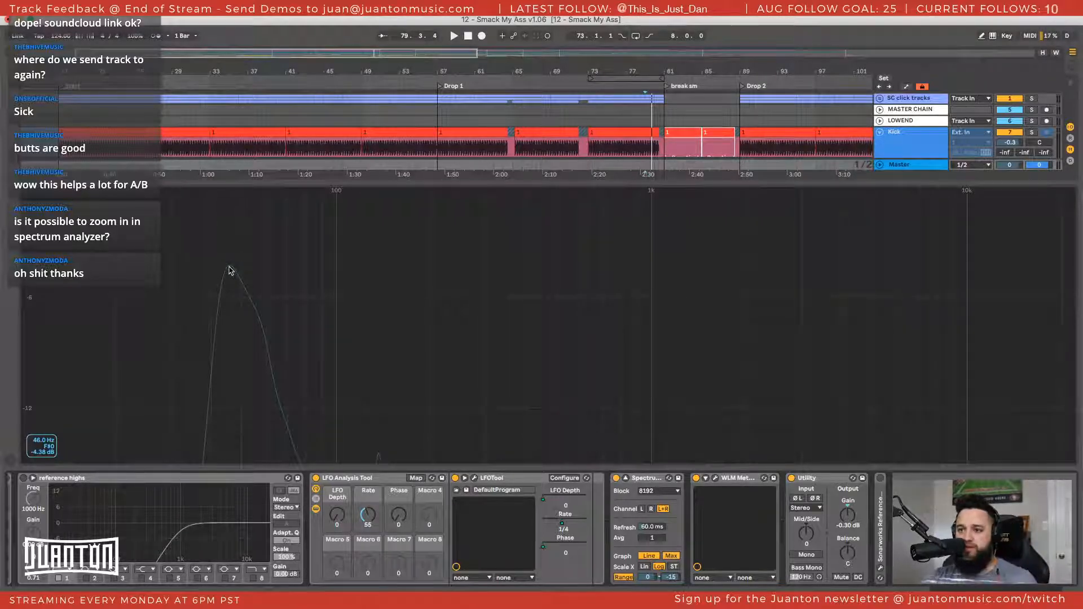
# Solo the Bass Group and play from bar 79 to read its low-frequency peak in the Spectrum
pyautogui.scroll(-3, 985, 116)
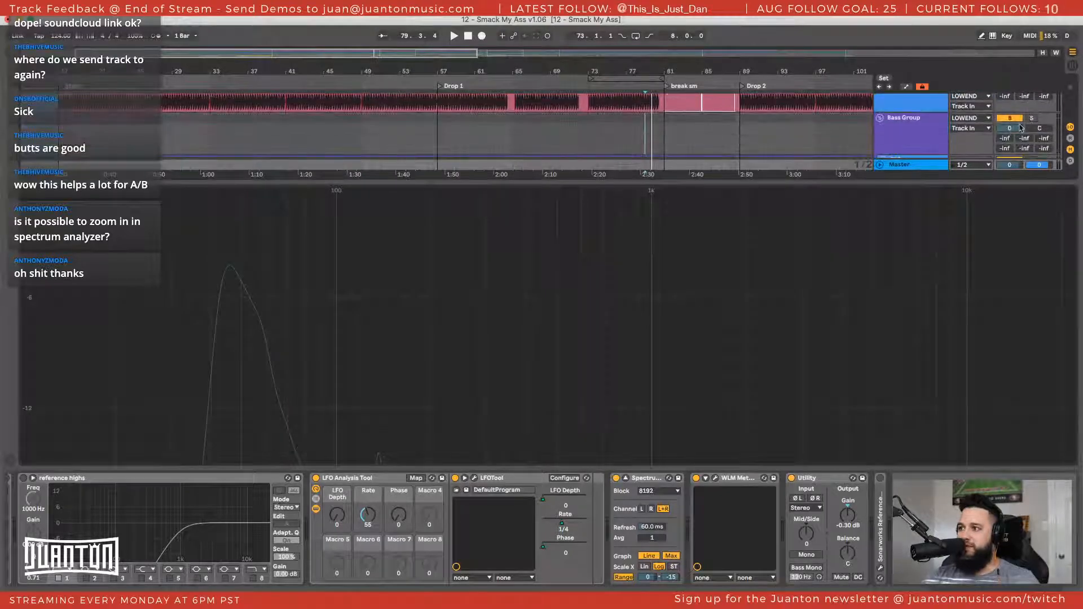
pyautogui.click(1033, 119)
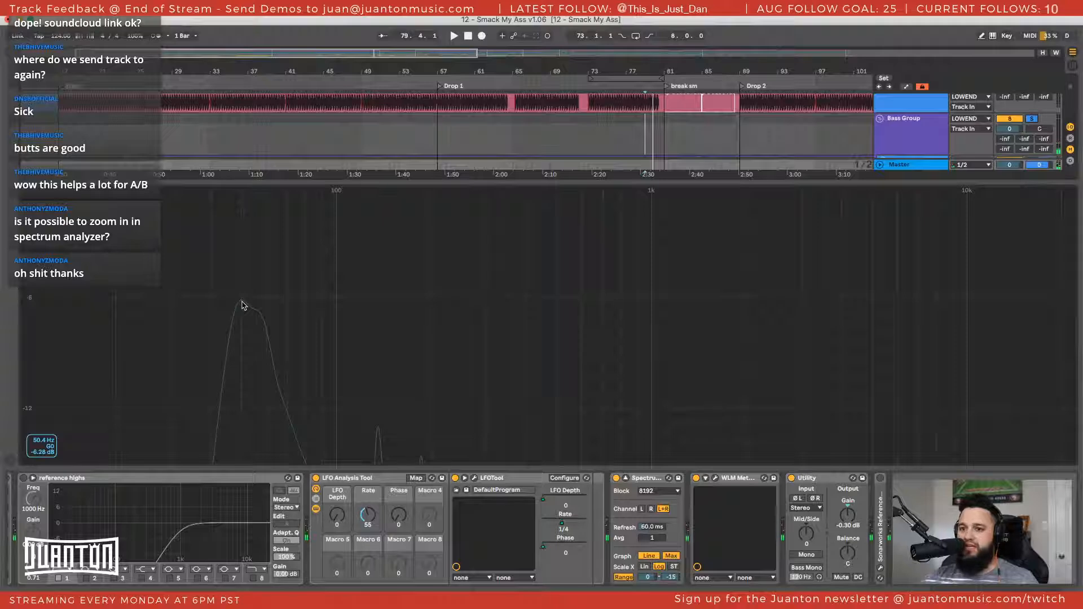
pyautogui.press('space')
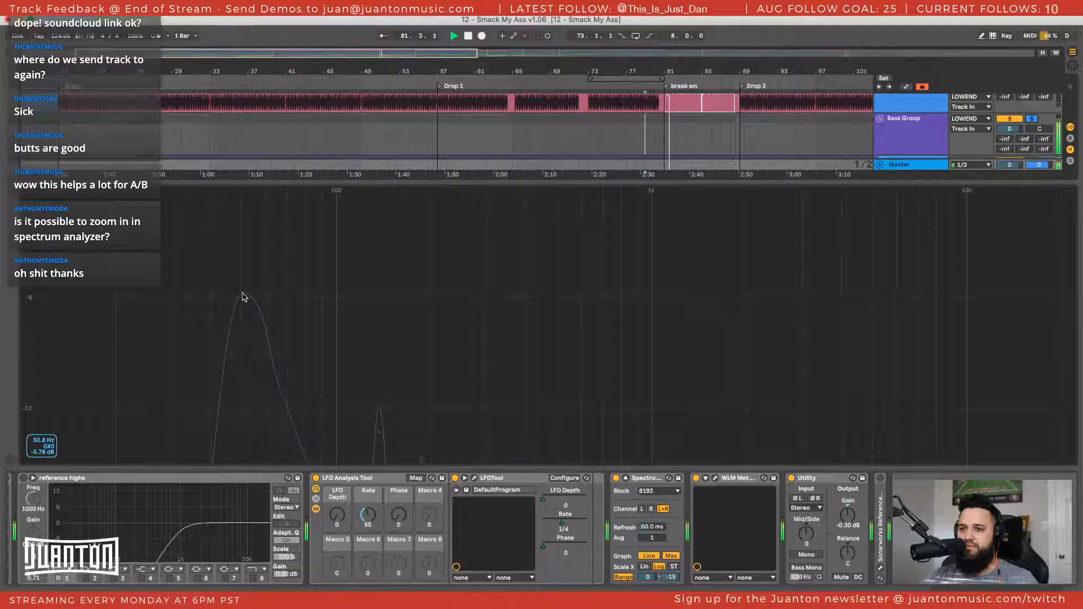
pyautogui.press('space')
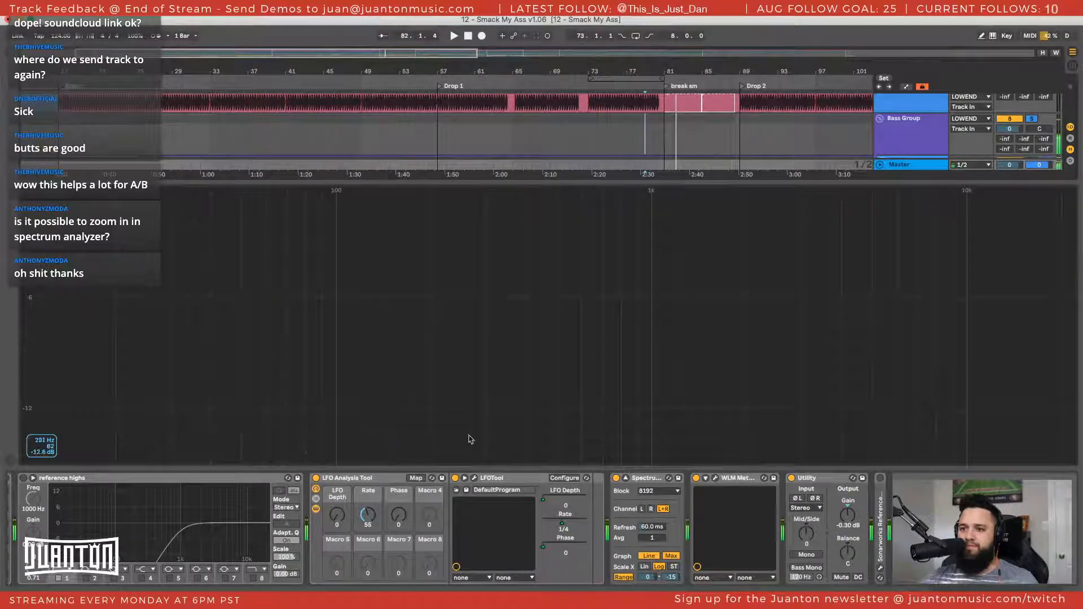
# Unfold the 808 track, view the notes of its Drop 1 clip at bar 57, and show the track's device chain
pyautogui.click(922, 139)
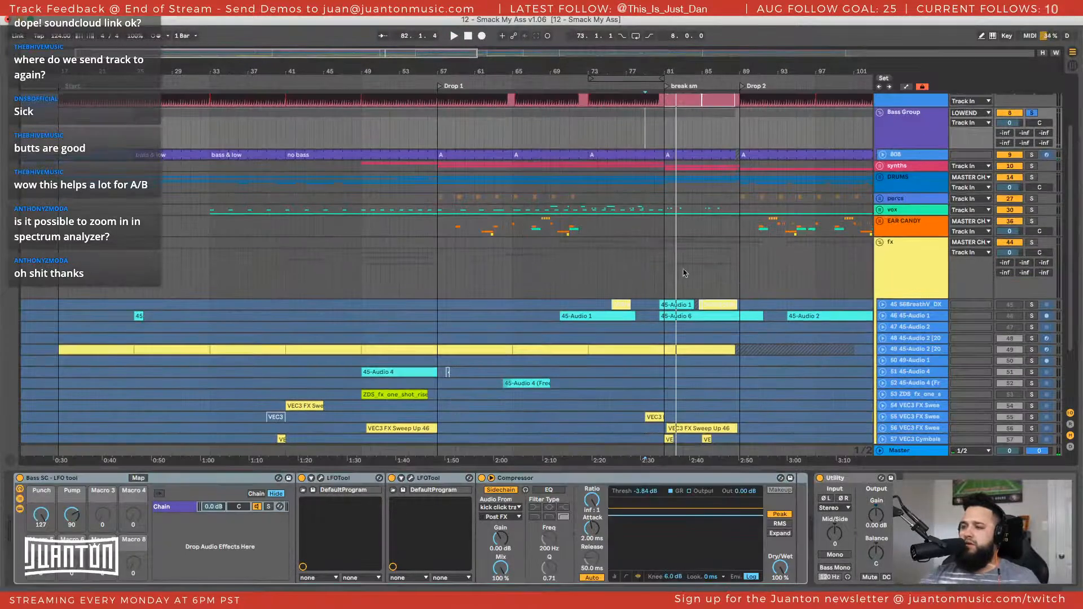
pyautogui.click(884, 155)
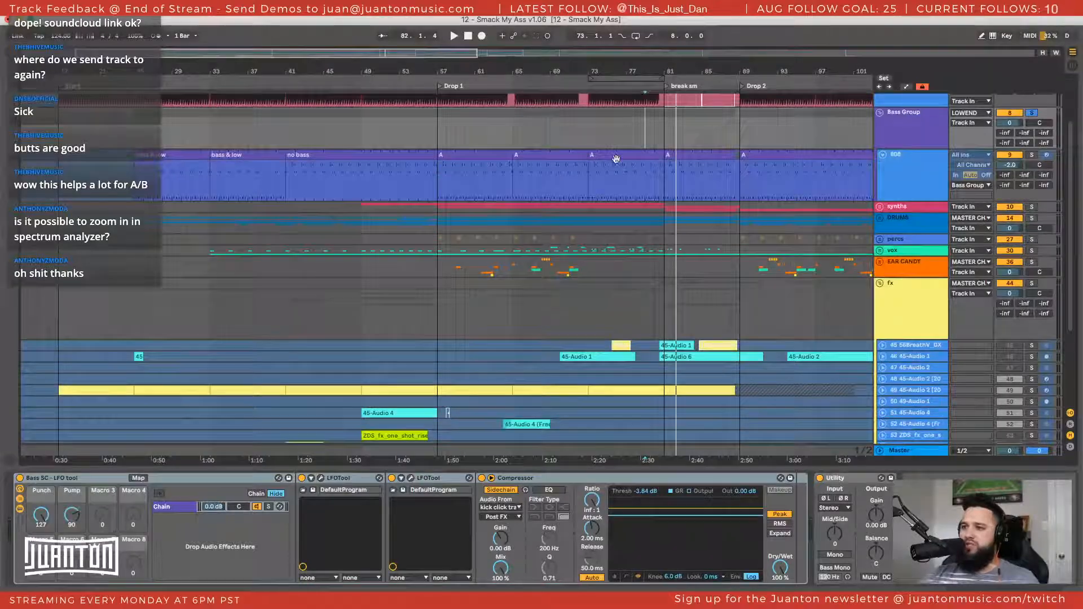
pyautogui.click(475, 155)
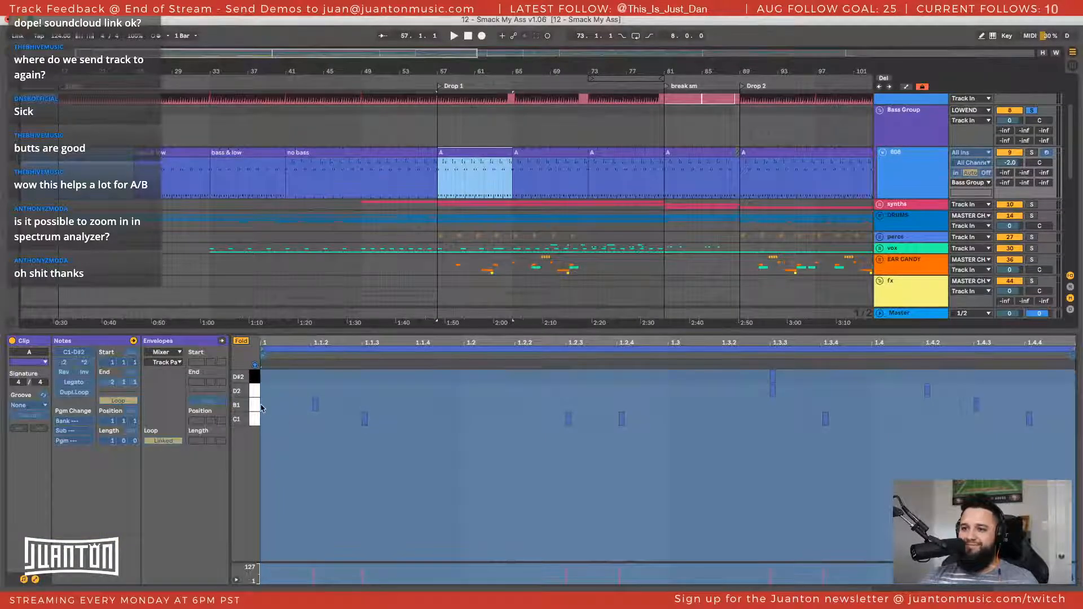
pyautogui.scroll(-2, 909, 160)
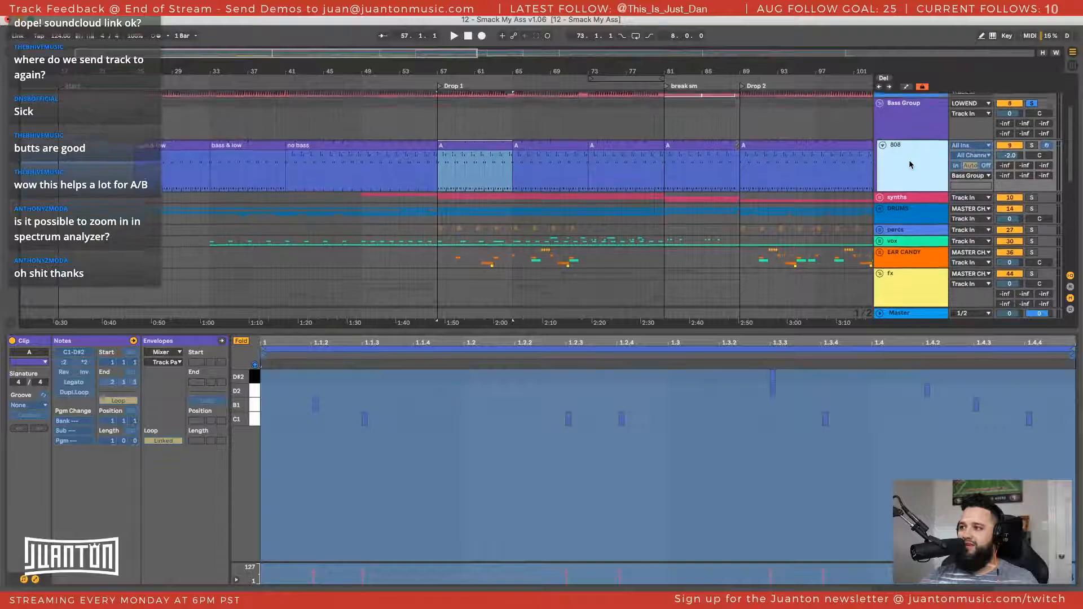
pyautogui.click(913, 154)
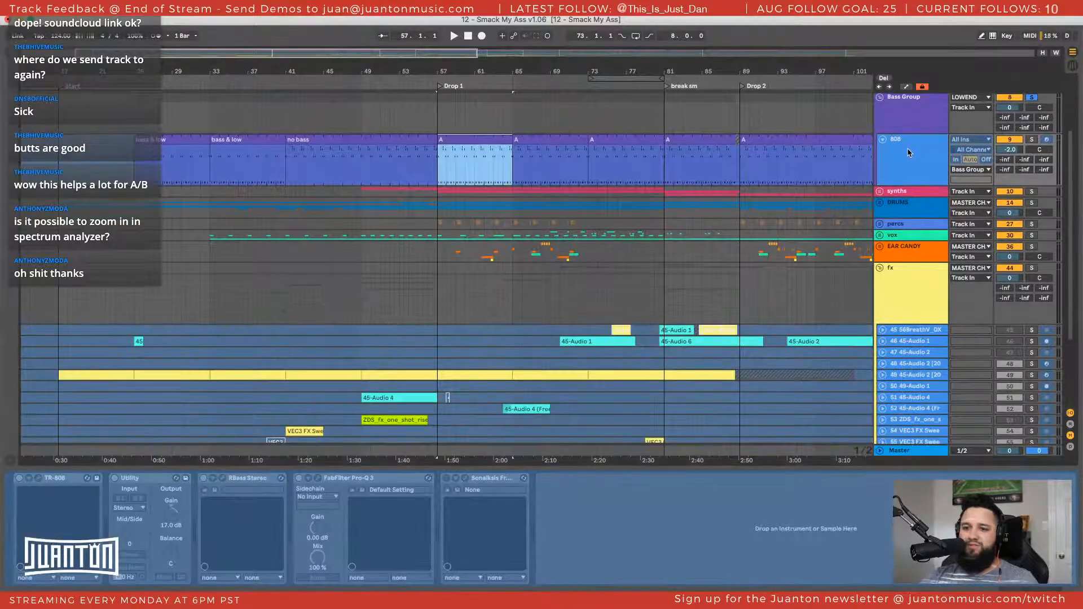
# Unfreeze the 808 track and open its TR-808 instrument window
pyautogui.click(909, 152)
pyautogui.scroll(5, 909, 166)
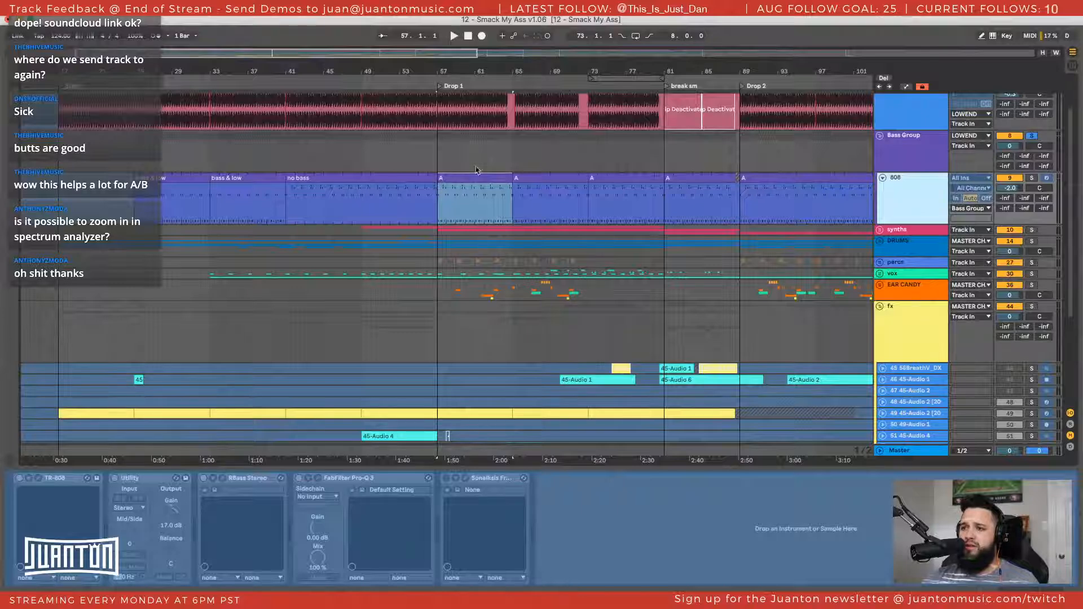
pyautogui.rightClick(920, 199)
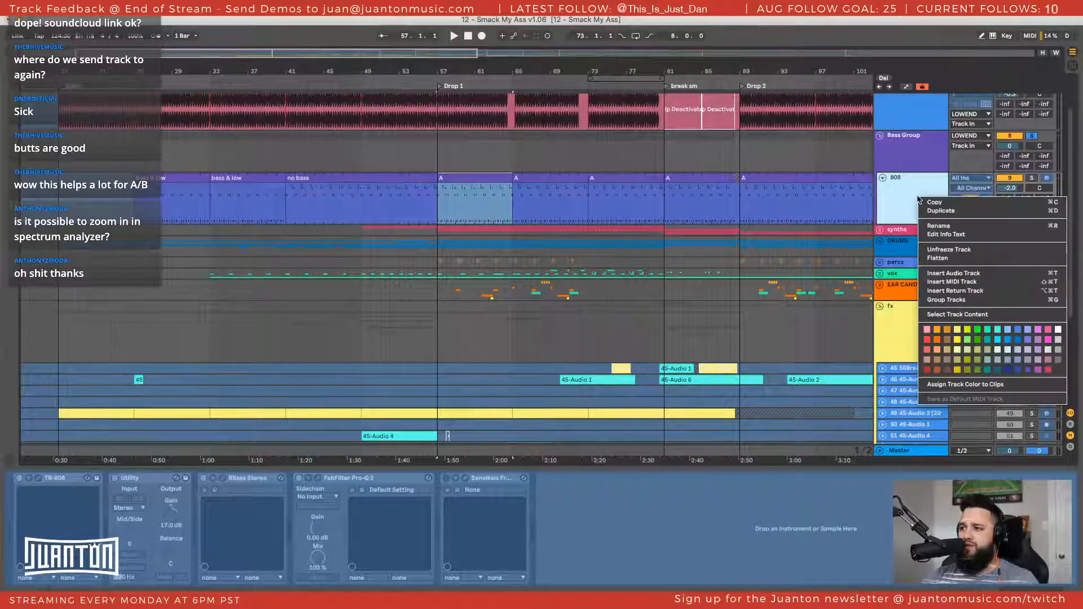
pyautogui.click(935, 251)
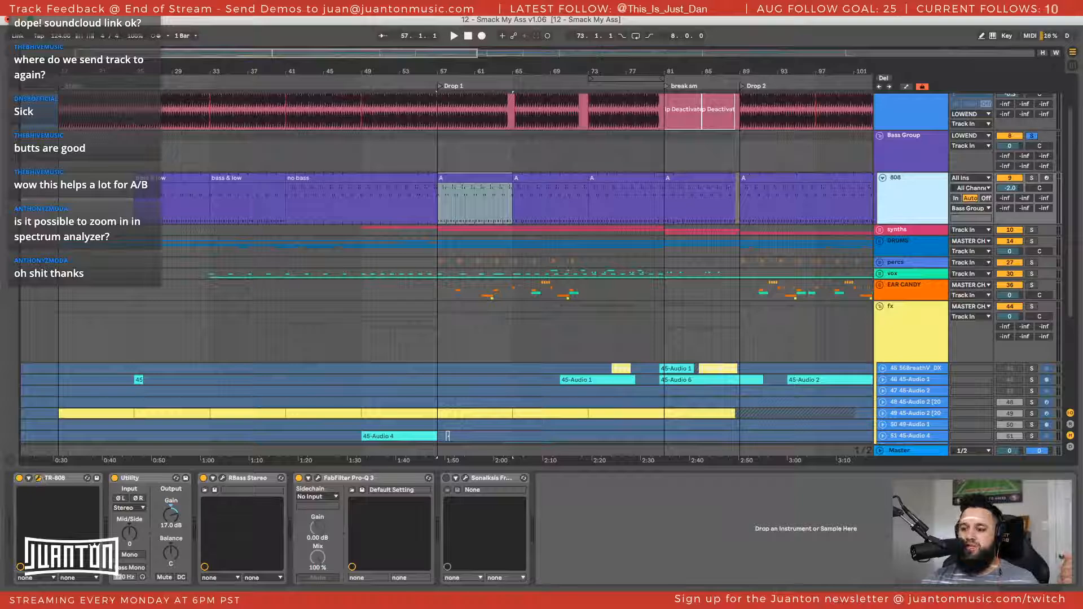
pyautogui.click(38, 477)
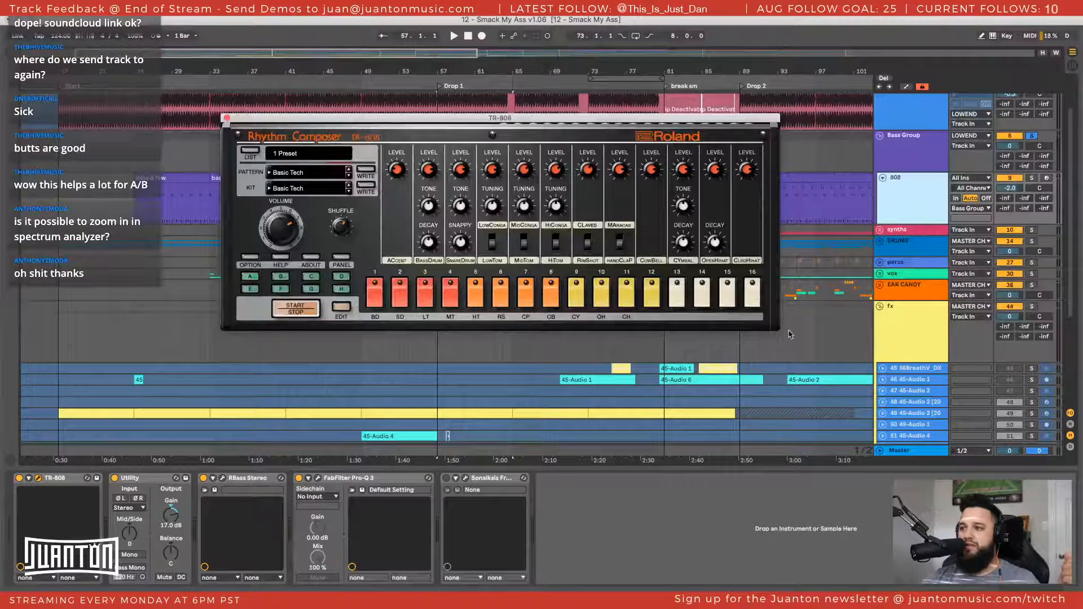
pyautogui.hscroll(1, 780, 334)
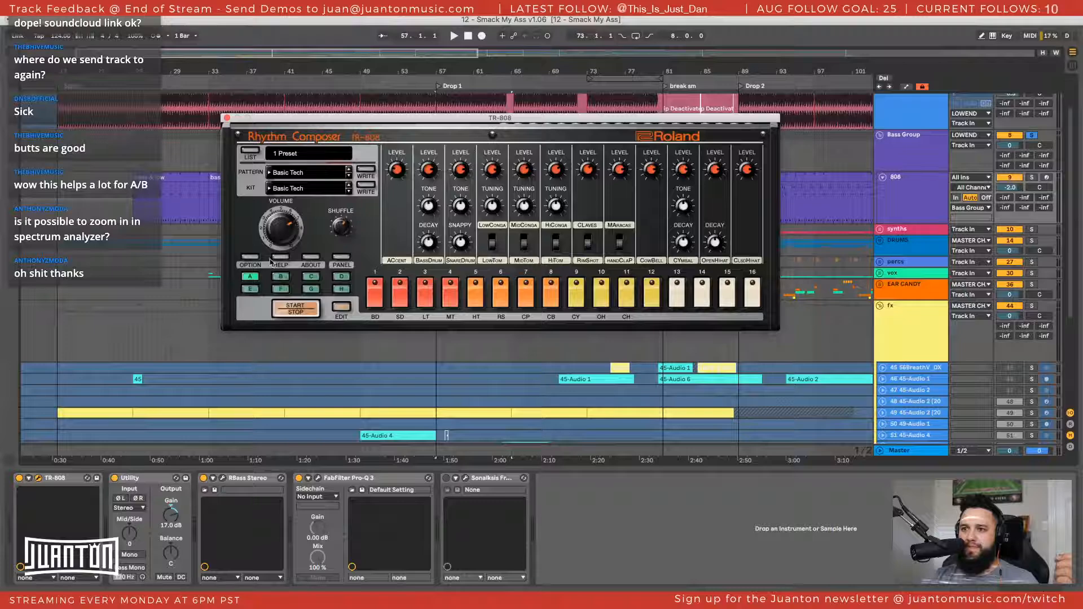
# Set the TR-808 window zoom to 150% and reposition the enlarged window over the arrangement
pyautogui.click(250, 260)
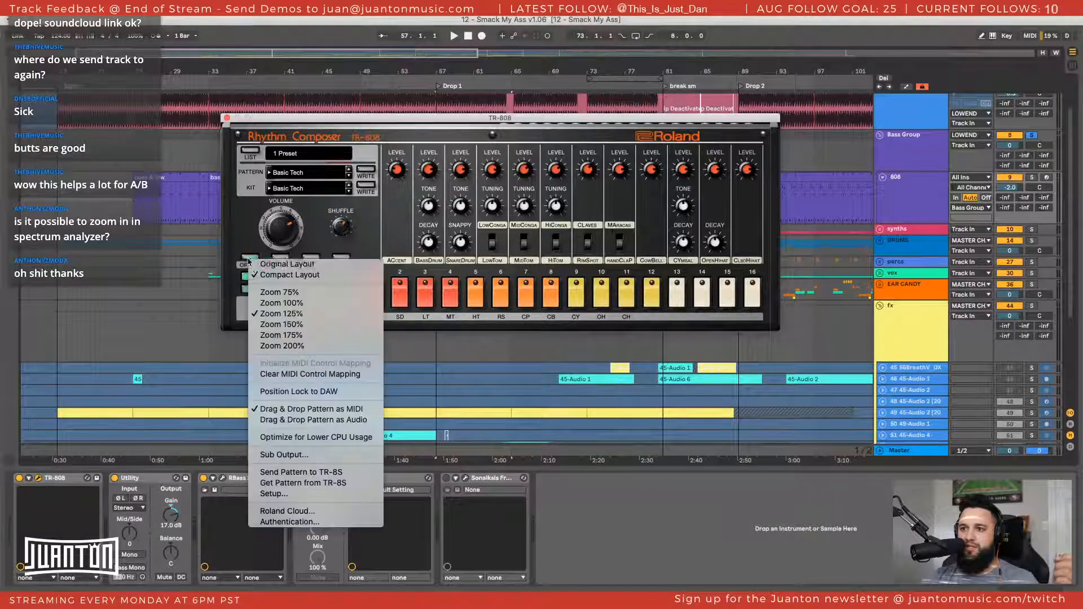
pyautogui.click(271, 324)
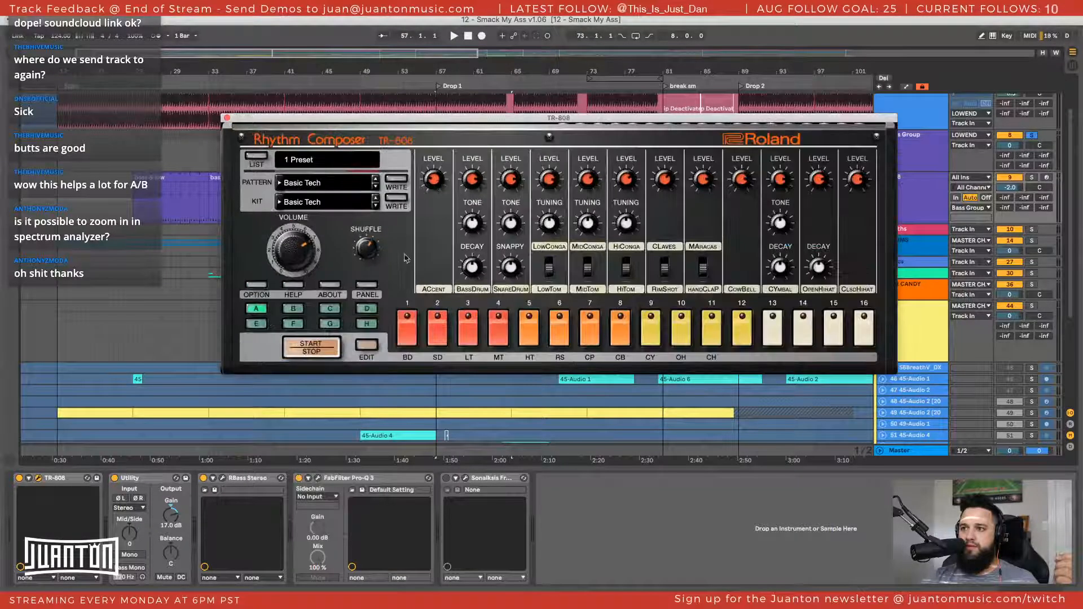
pyautogui.moveTo(449, 120); pyautogui.dragTo(351, 66)
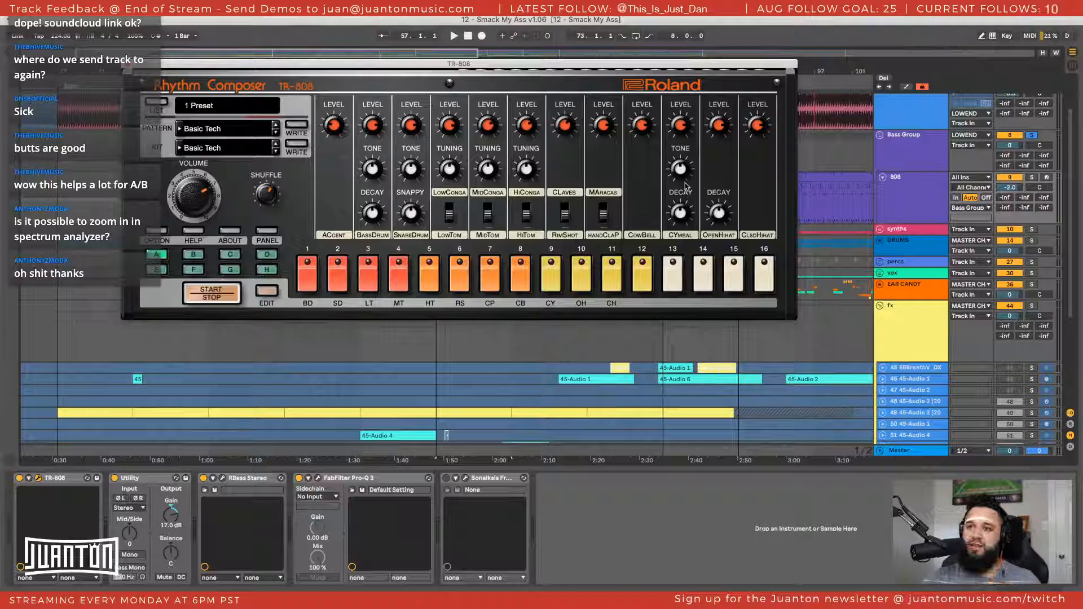
# Check the TR-808 pattern choices and choose the kit preset 001: 808 Basic Kit 1
pyautogui.click(215, 129)
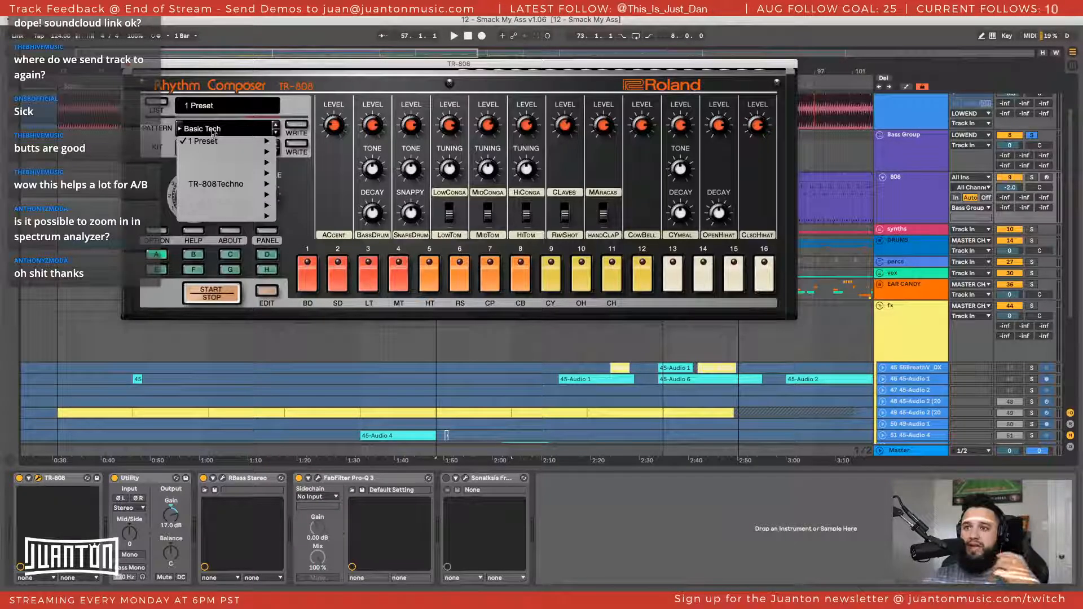
pyautogui.click(172, 195)
pyautogui.click(200, 148)
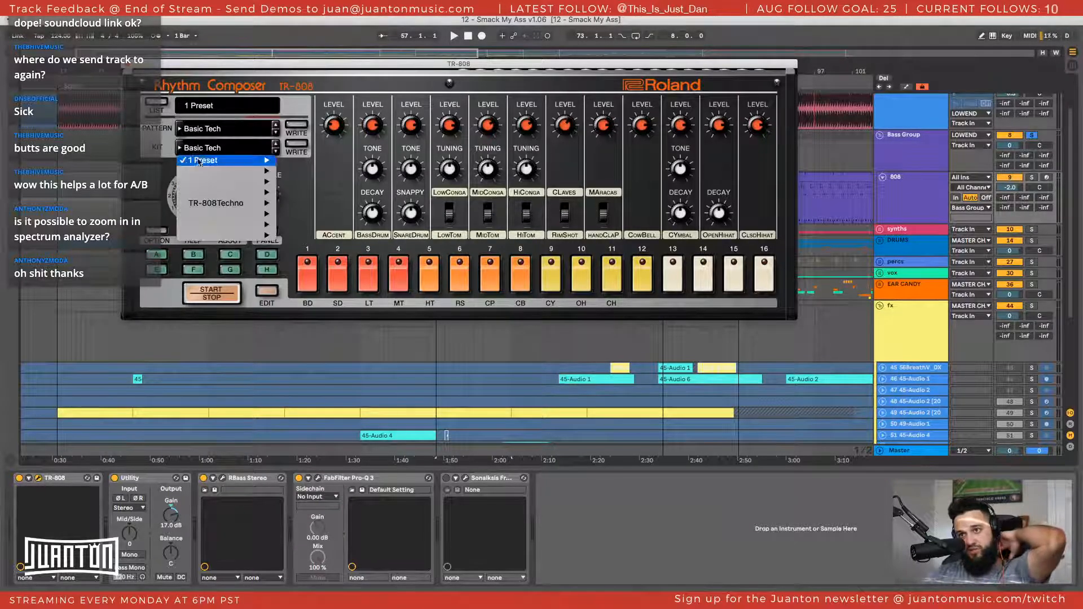
pyautogui.moveTo(228, 160)
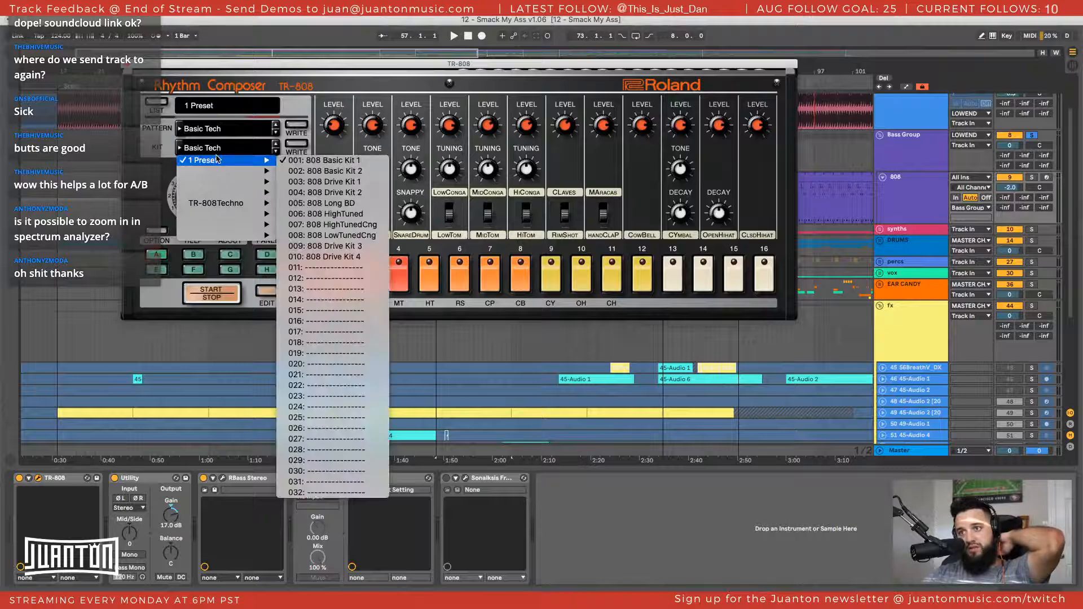
pyautogui.click(371, 162)
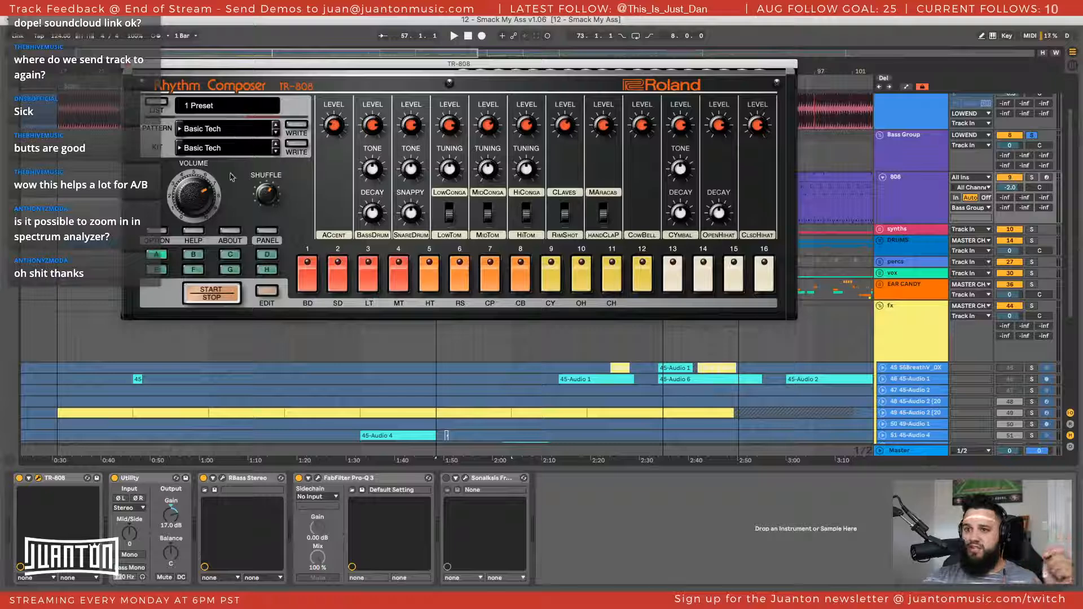
pyautogui.moveTo(191, 197)
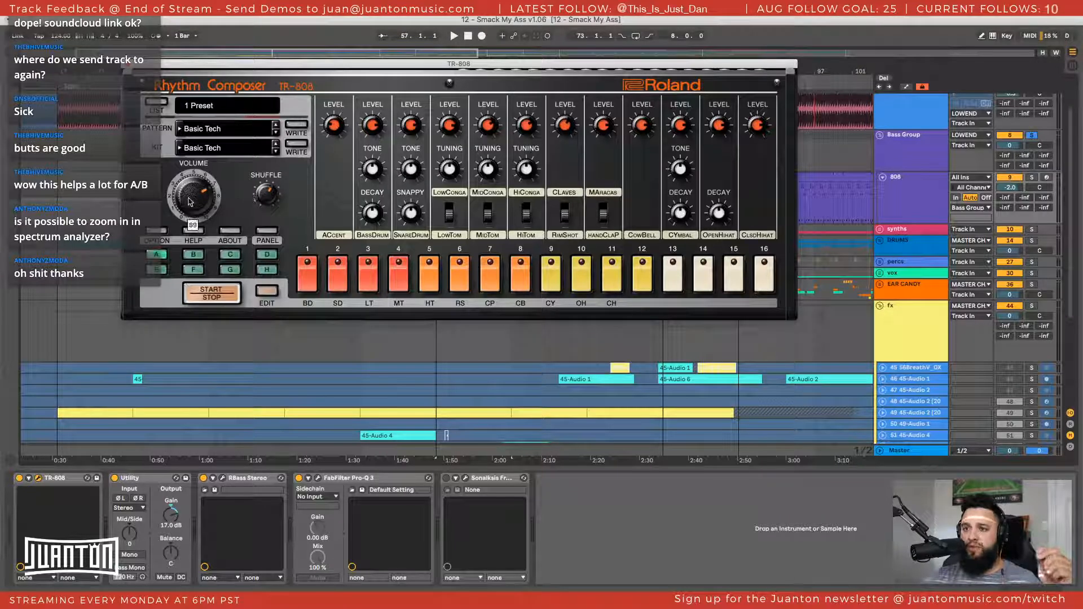
pyautogui.scroll(1, 191, 202)
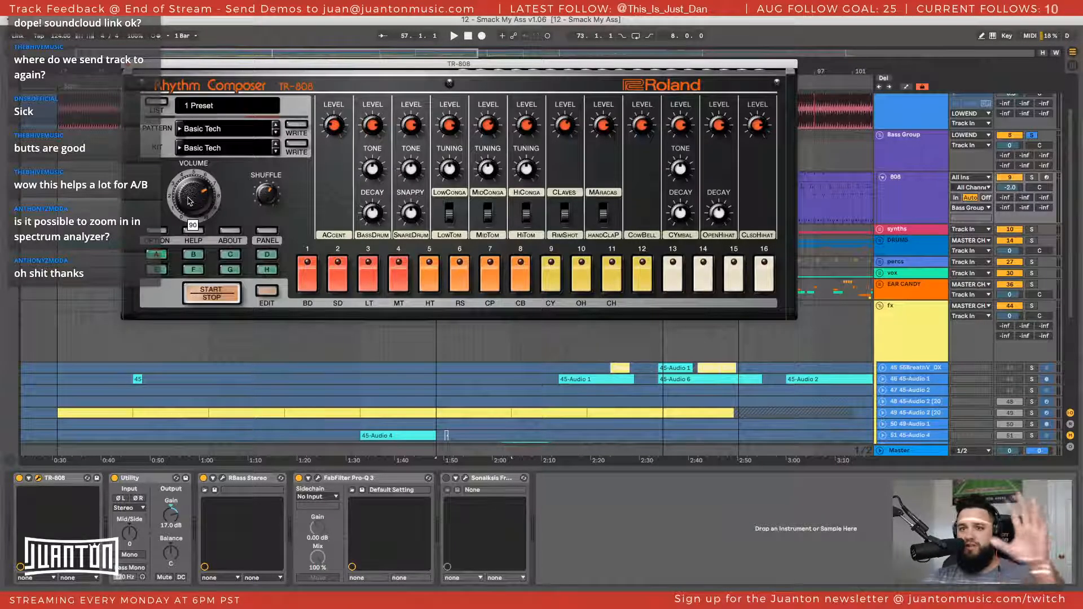
# Solo the 808 track and play its Drop 1 clip with the notes shown and the TR-808 window moved aside
pyautogui.click(919, 209)
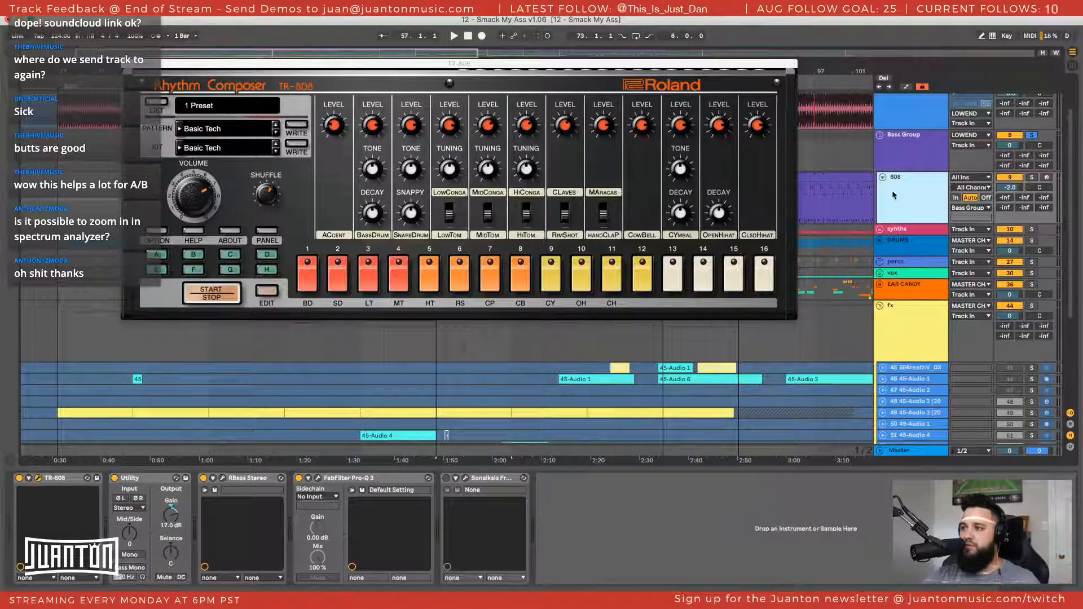
pyautogui.click(1031, 177)
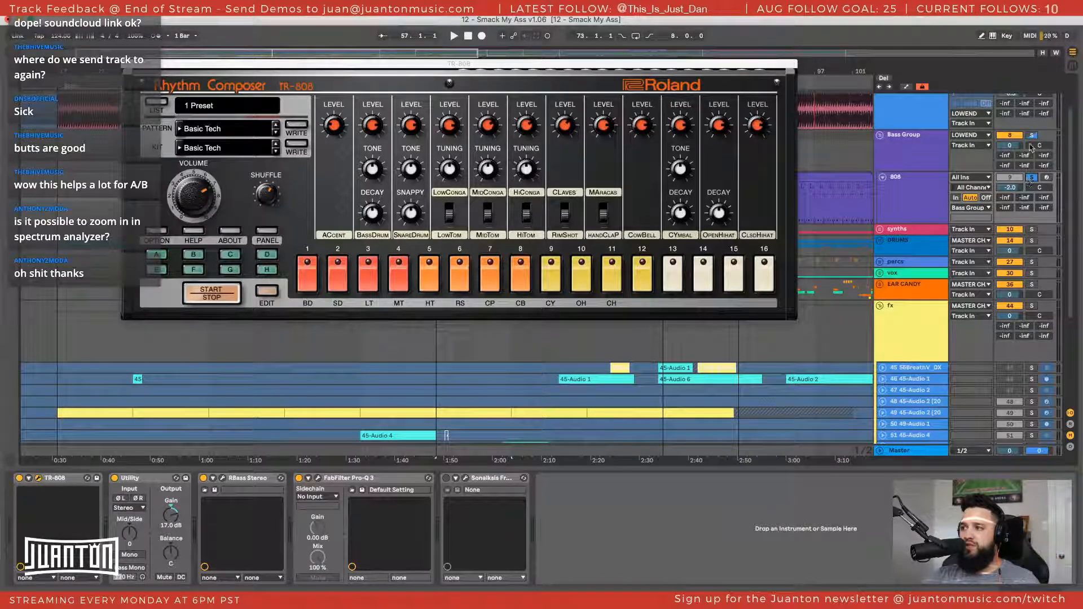
pyautogui.press('space')
pyautogui.moveTo(402, 66); pyautogui.dragTo(487, 284)
pyautogui.doubleClick(447, 176)
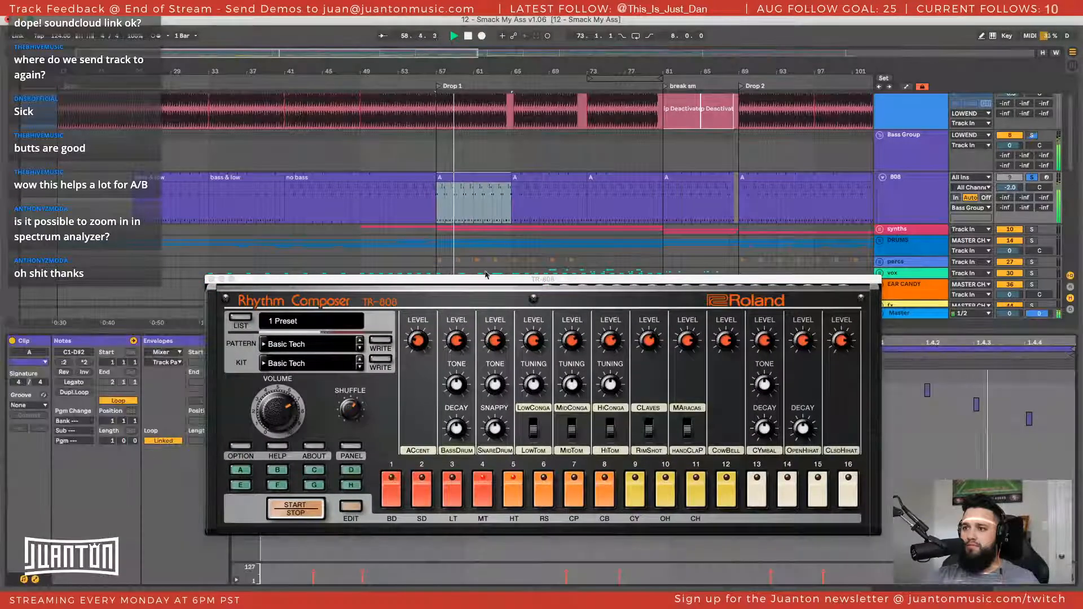
pyautogui.moveTo(485, 275); pyautogui.dragTo(371, 104)
pyautogui.press('space')
# Unfold the percs and DRUMS groups in turn to look through their tracks, including the 808 drums
pyautogui.scroll(-3, 907, 224)
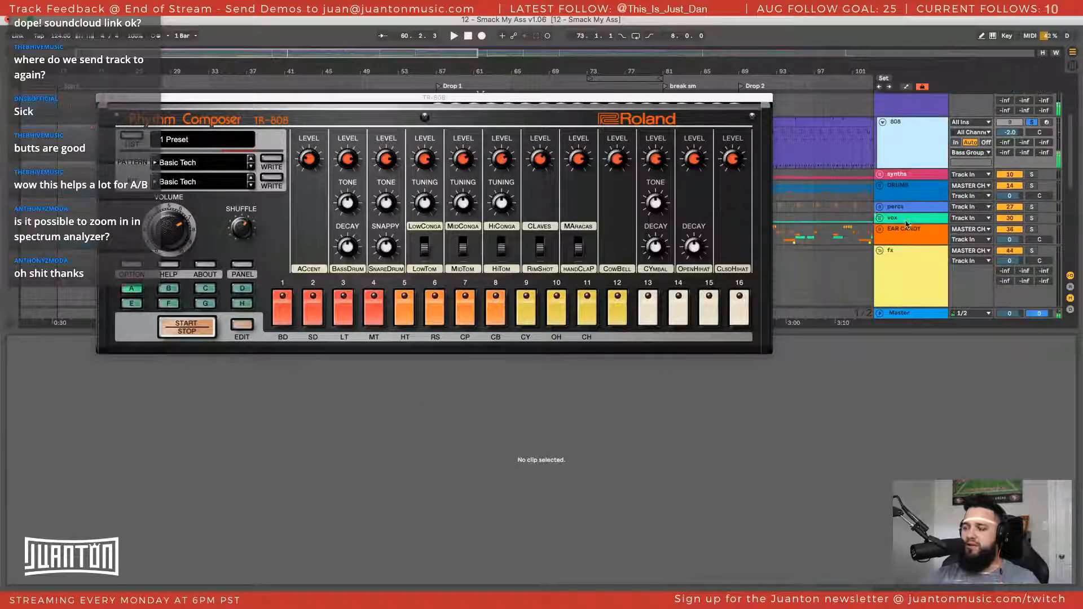
pyautogui.click(879, 208)
pyautogui.scroll(-3, 901, 213)
pyautogui.scroll(1, 902, 213)
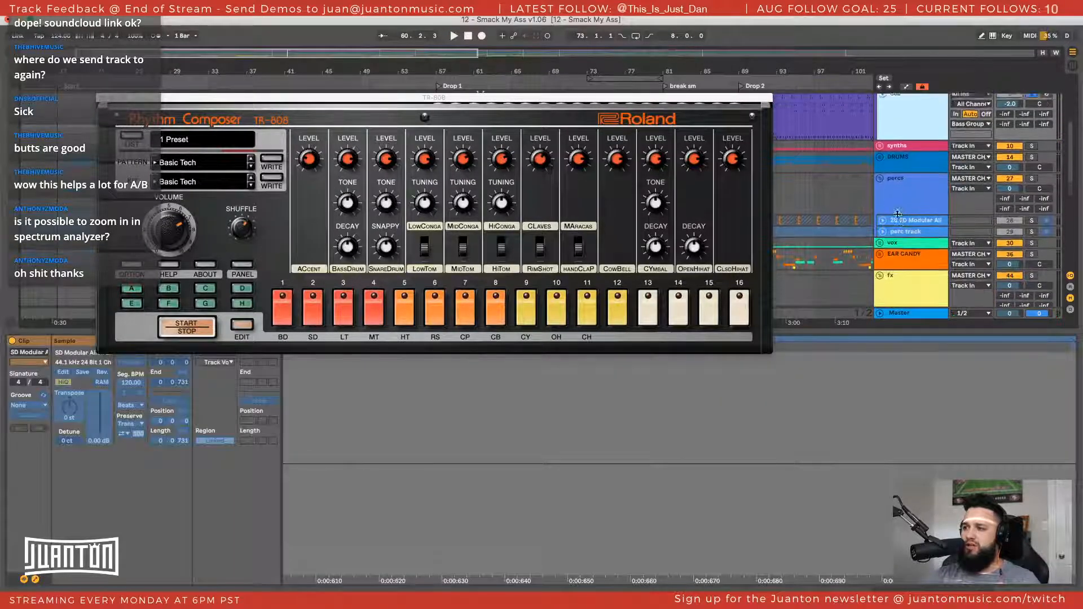
pyautogui.click(881, 185)
pyautogui.scroll(3, 884, 209)
pyautogui.click(881, 225)
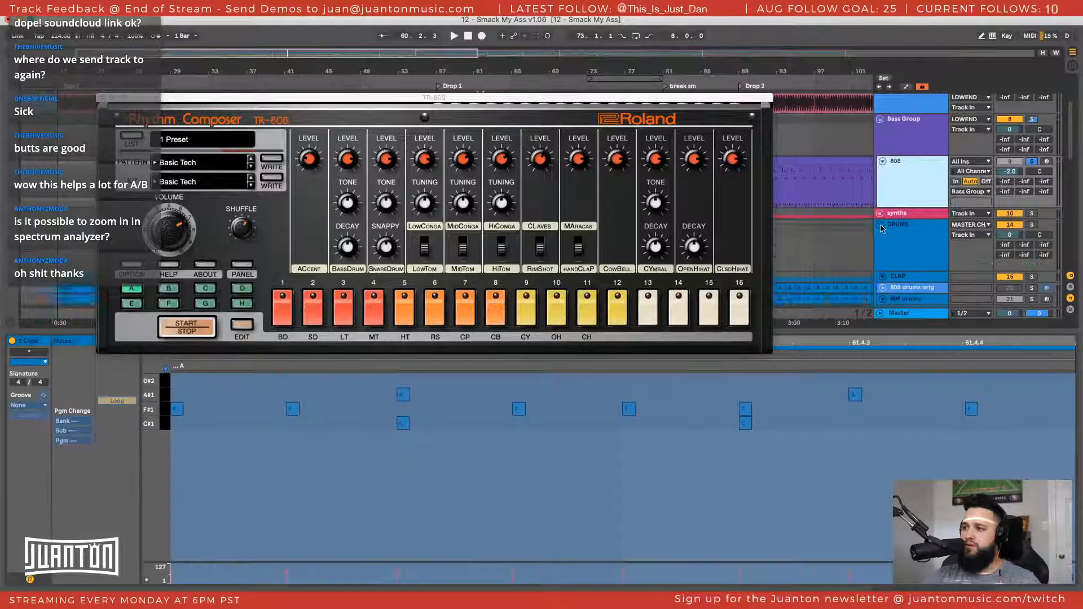
pyautogui.scroll(-4, 887, 227)
pyautogui.scroll(2, 889, 226)
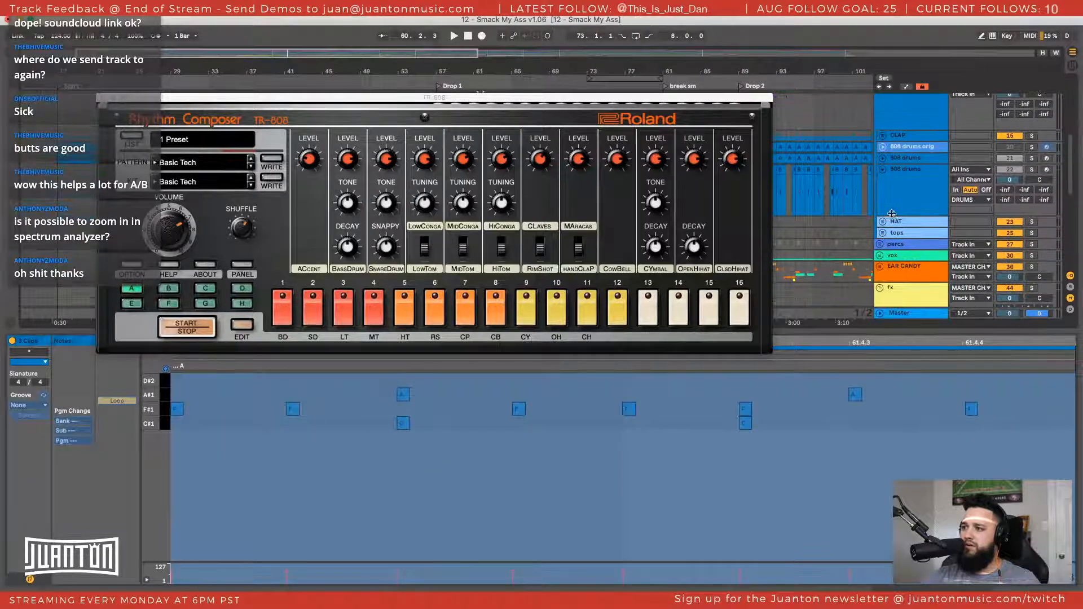
pyautogui.scroll(3, 893, 222)
pyautogui.scroll(4, 894, 222)
# View the notes of the 808 clip at Drop 2 and of the bass & low clip at bar 25
pyautogui.click(837, 225)
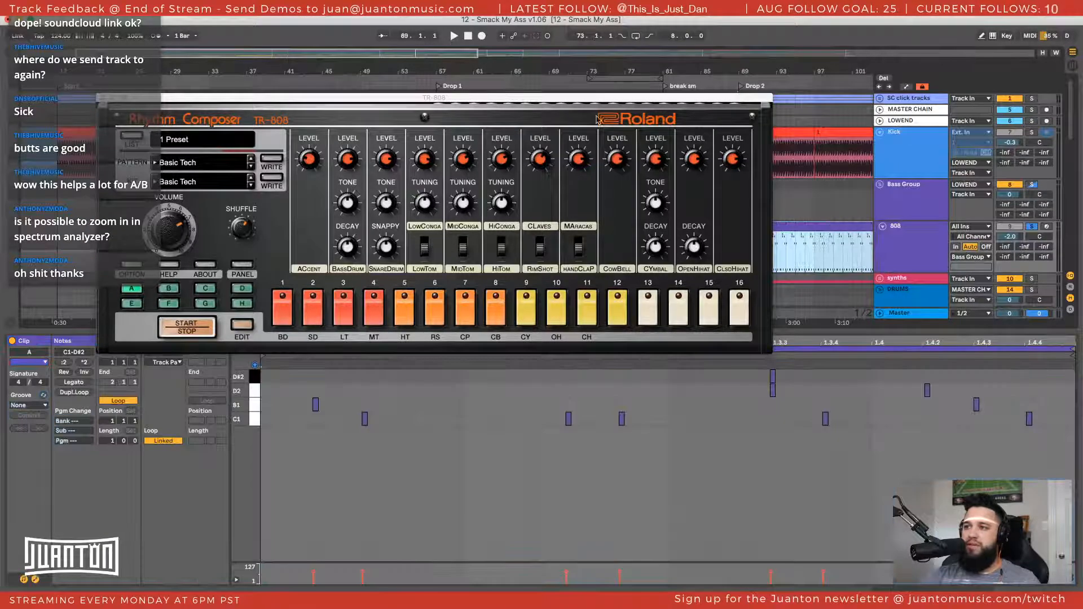
pyautogui.moveTo(585, 103); pyautogui.dragTo(698, 23)
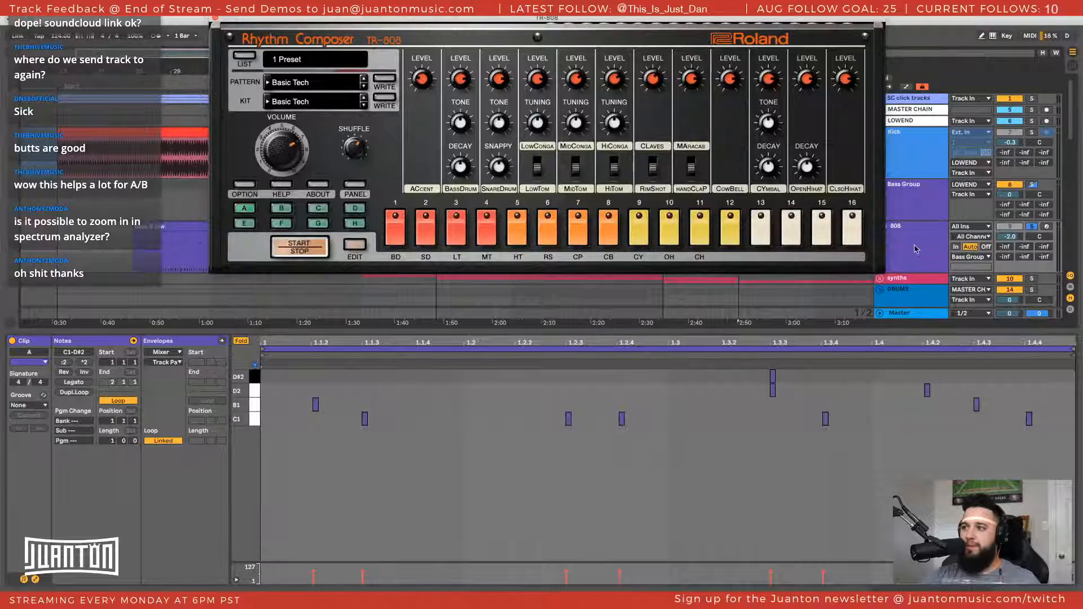
pyautogui.click(185, 227)
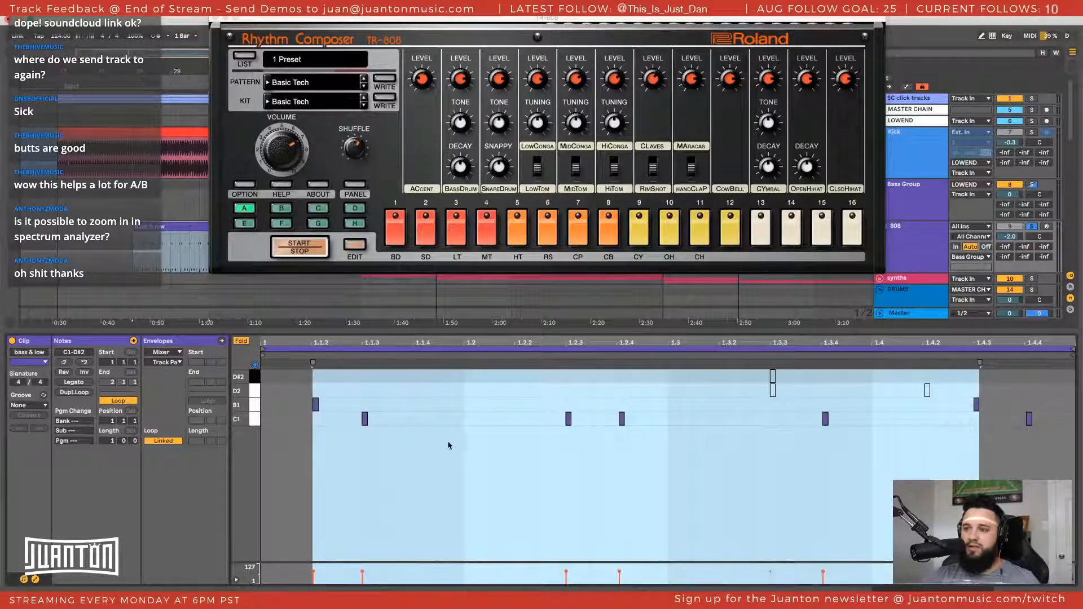
pyautogui.click(477, 456)
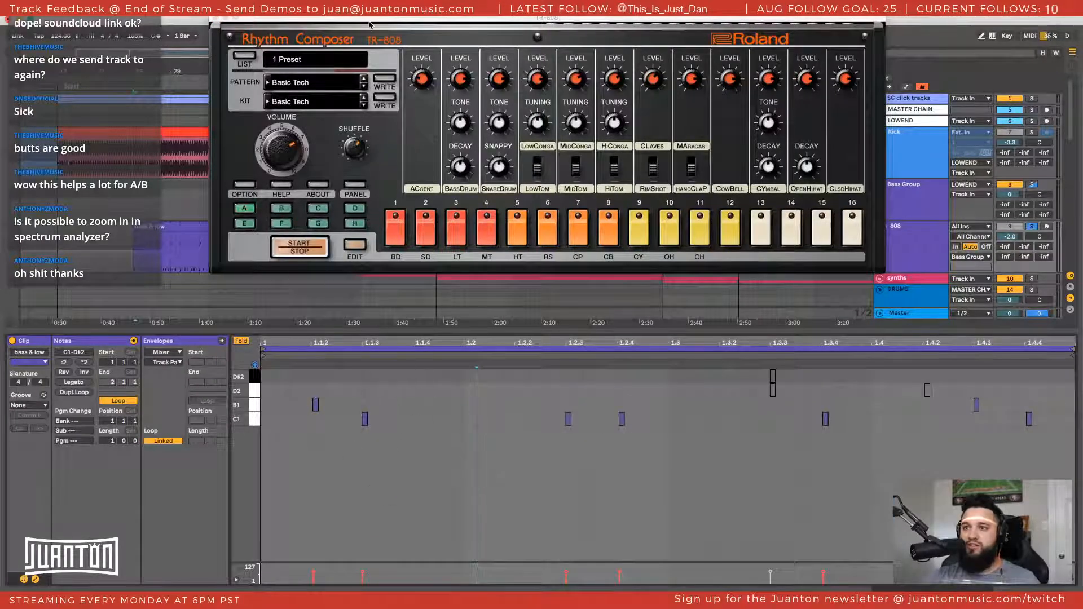
# Select the 808 track and move the TR-808 window out of the way before closing it
pyautogui.moveTo(378, 25); pyautogui.dragTo(199, 21)
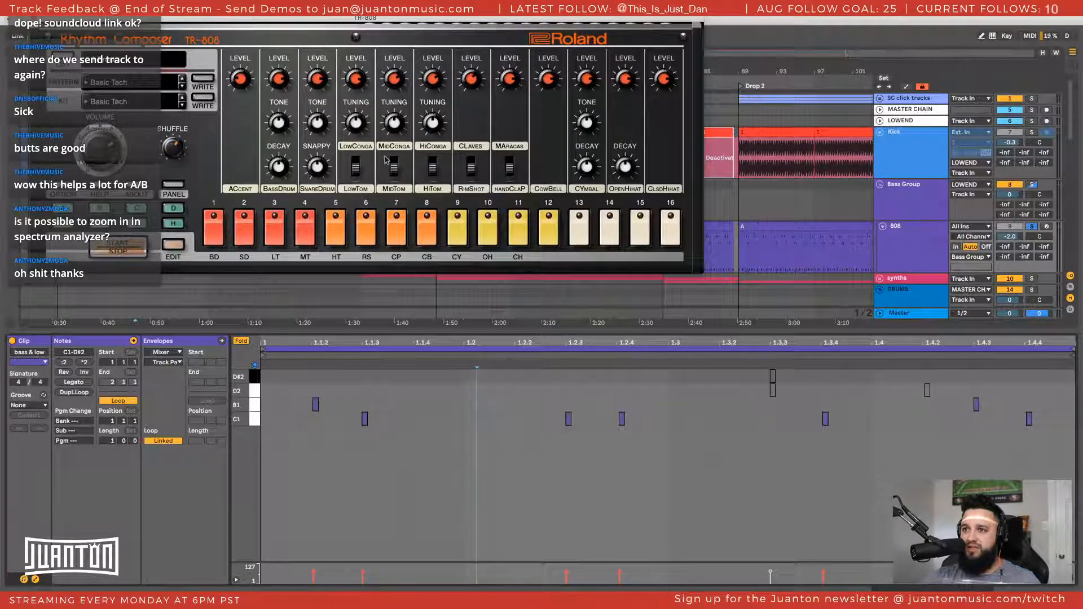
pyautogui.click(922, 247)
pyautogui.scroll(-2, 742, 230)
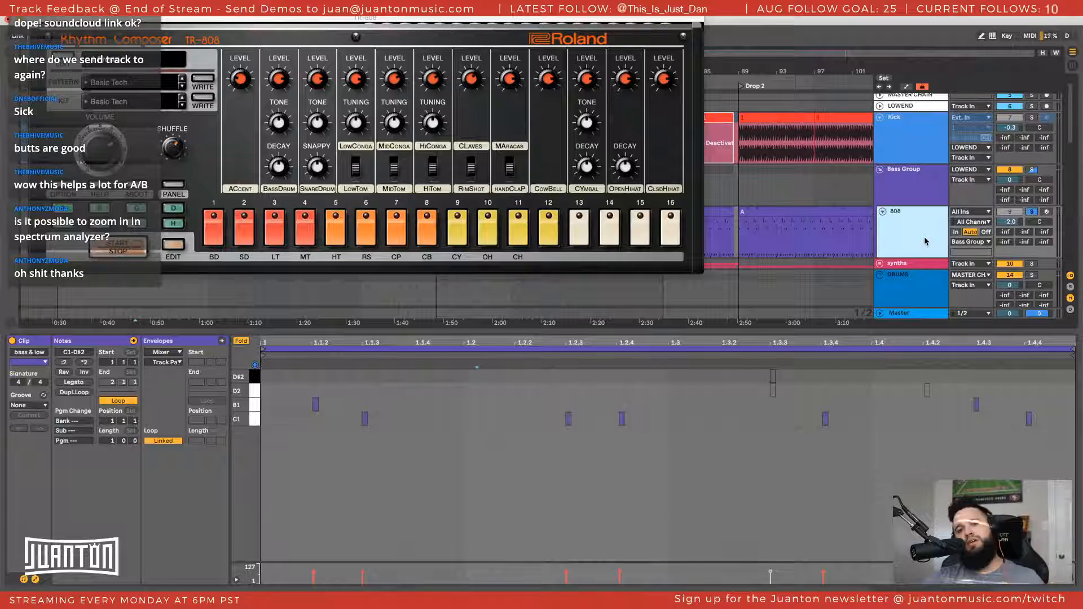
pyautogui.scroll(-1, 924, 242)
pyautogui.scroll(-1, 824, 254)
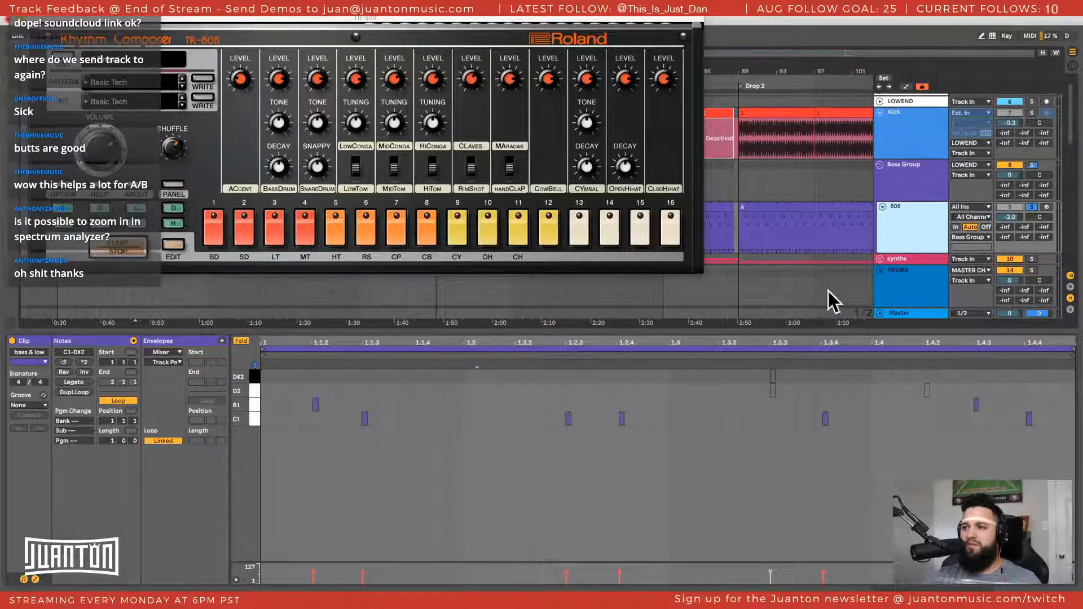
pyautogui.moveTo(611, 21); pyautogui.dragTo(713, 56)
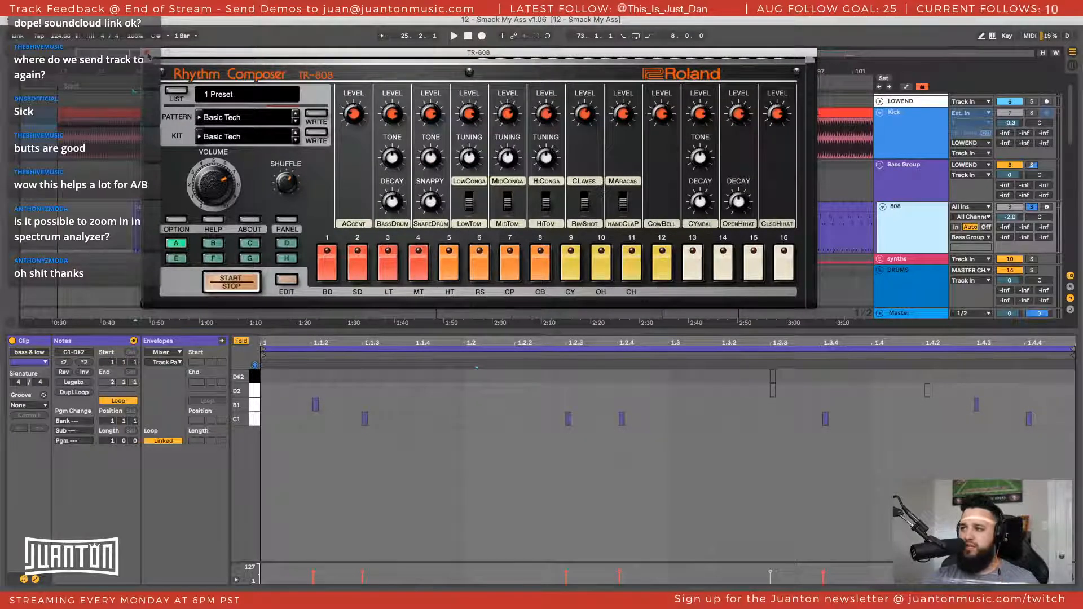
pyautogui.moveTo(247, 54); pyautogui.dragTo(144, 41)
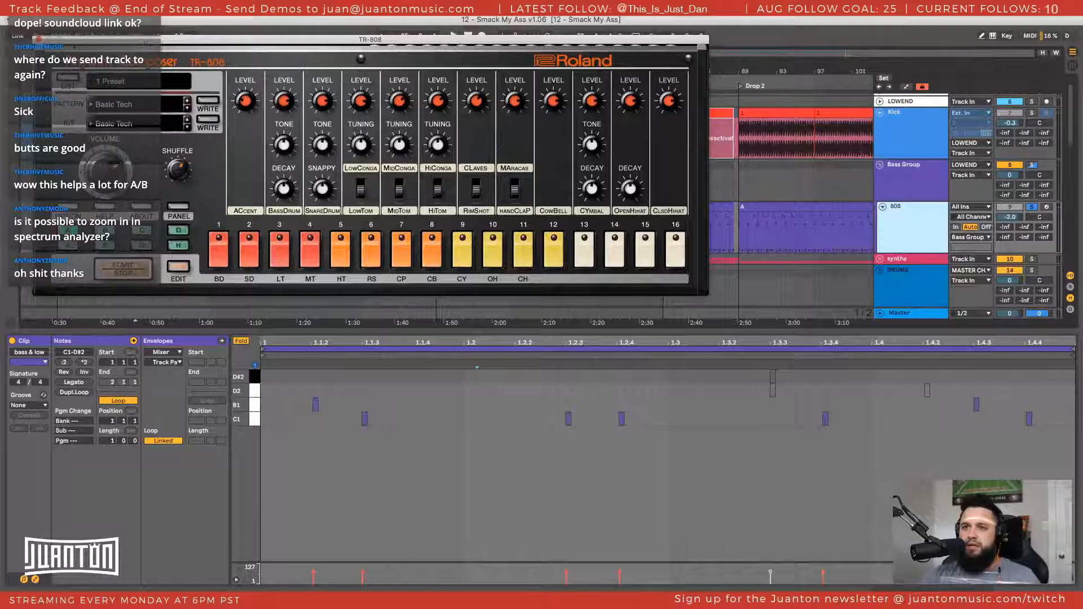
pyautogui.click(37, 40)
# Play from bar 25 and switch the solo from the 808 track to the Kick track
pyautogui.press('space')
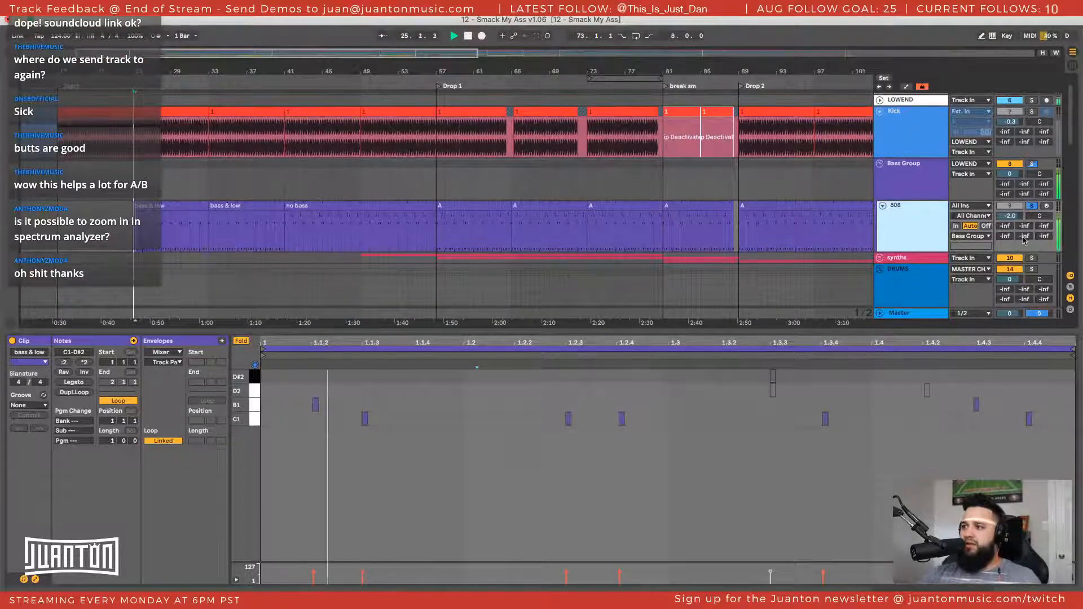
pyautogui.scroll(-1, 960, 208)
pyautogui.scroll(3, 1038, 149)
pyautogui.click(1032, 132)
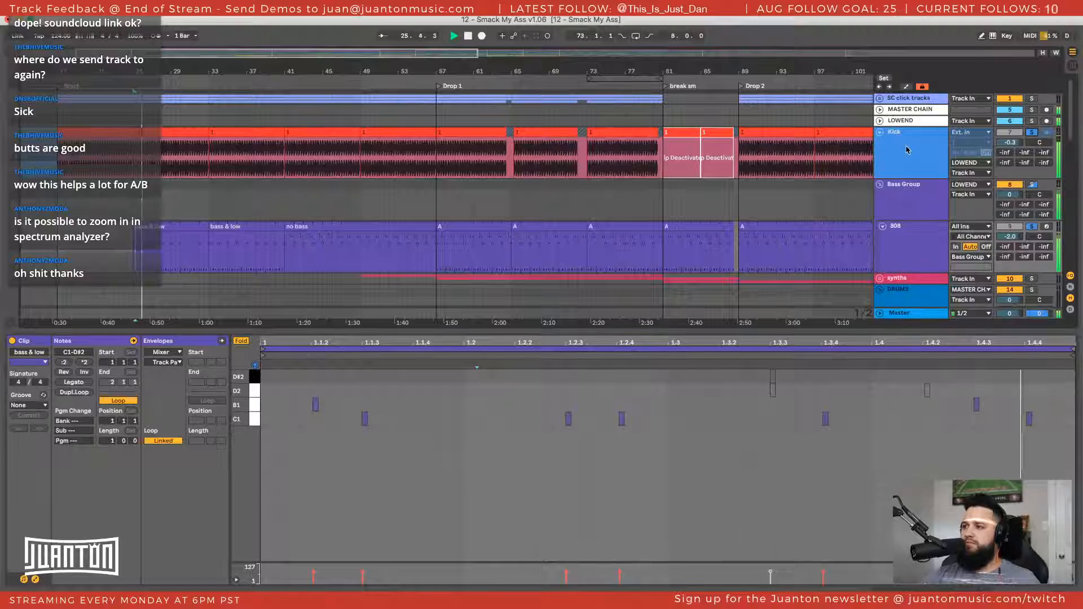
pyautogui.click(1031, 133)
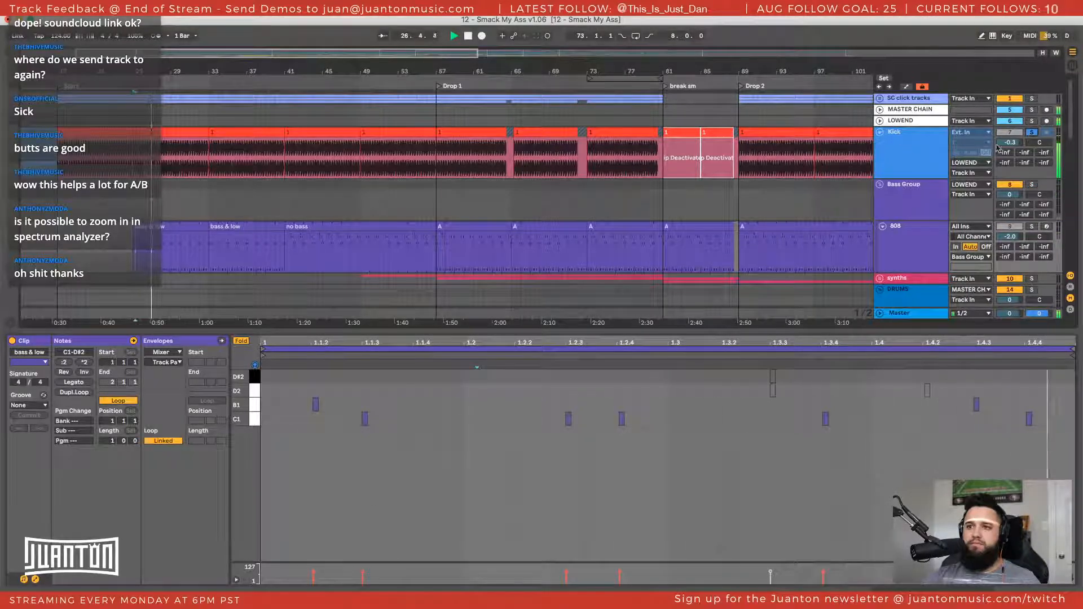
# Show the Master track's Spectrum and extend its lower range limit to -43 dB to inspect the kick's low end
pyautogui.click(913, 314)
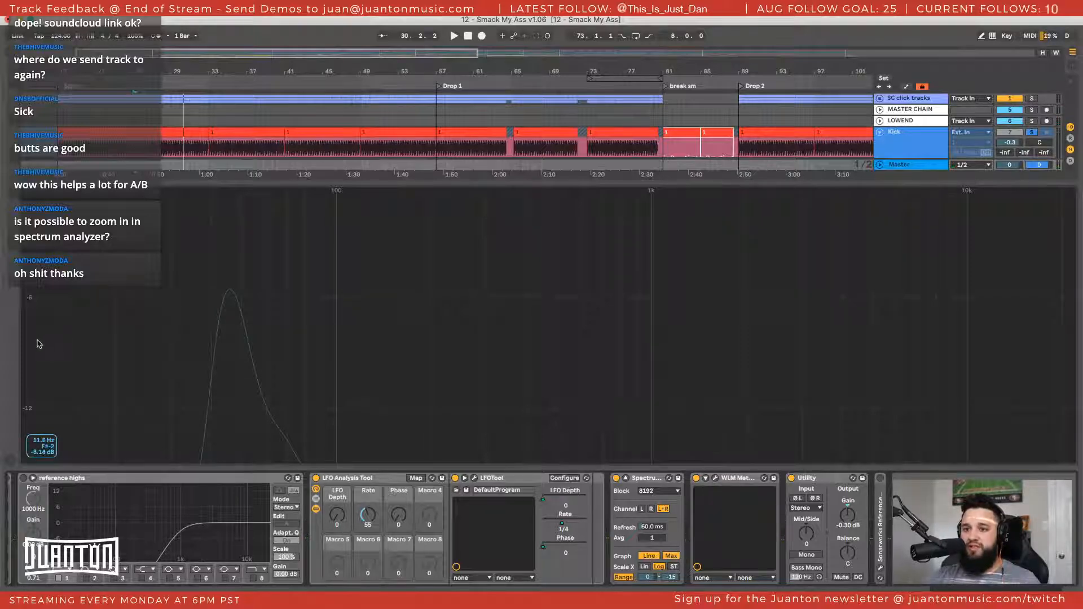
pyautogui.moveTo(31, 341); pyautogui.dragTo(30, 299)
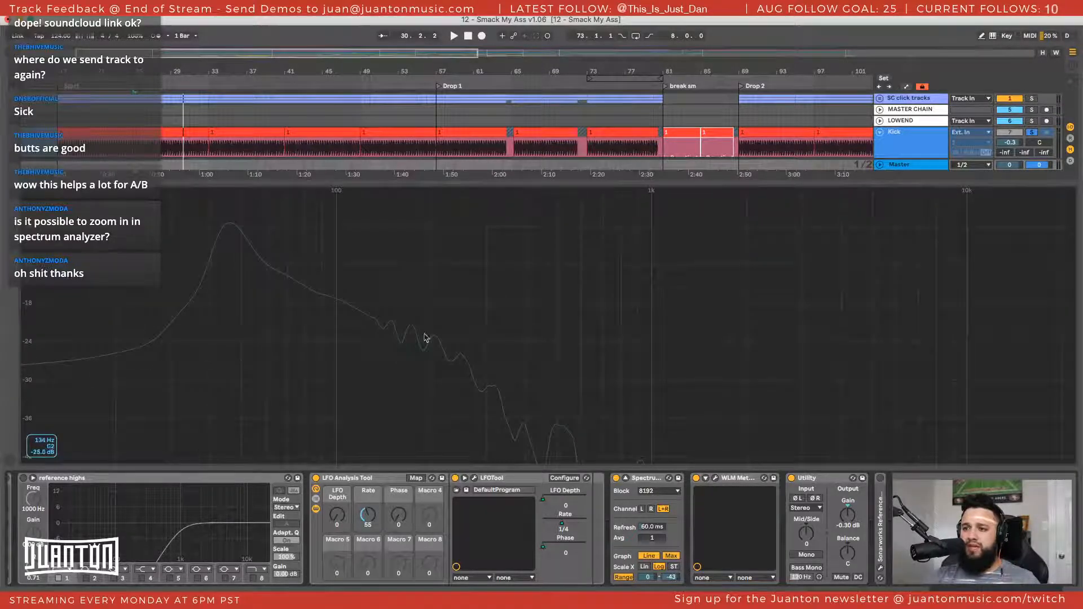
# Play the soloed Kick from bar 25 in short passes to examine its low-end curve in the Master's Spectrum
pyautogui.press('space')
pyautogui.press('space')
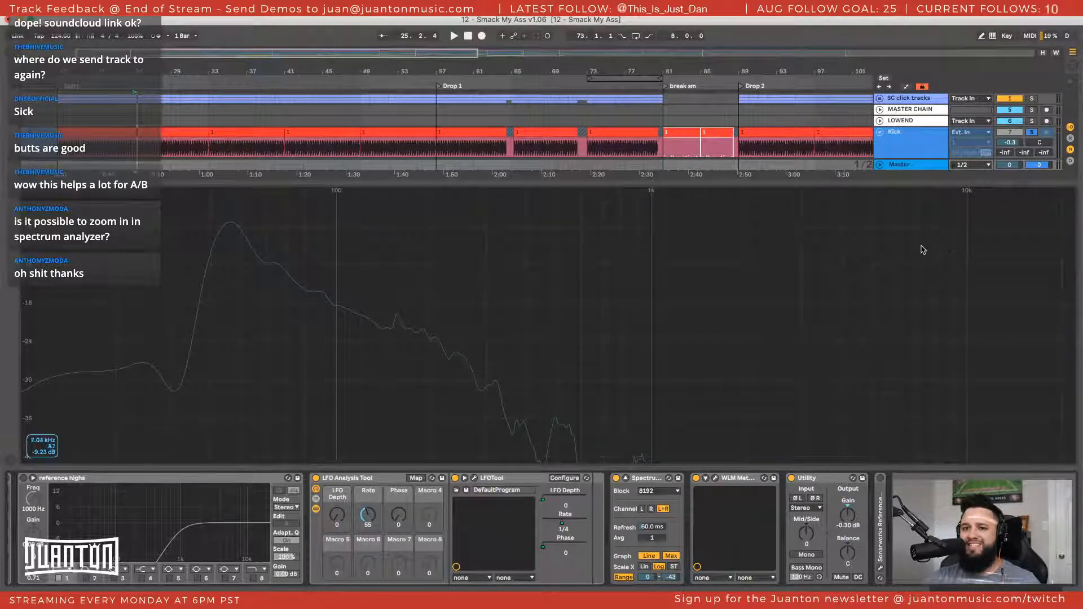
pyautogui.click(934, 256)
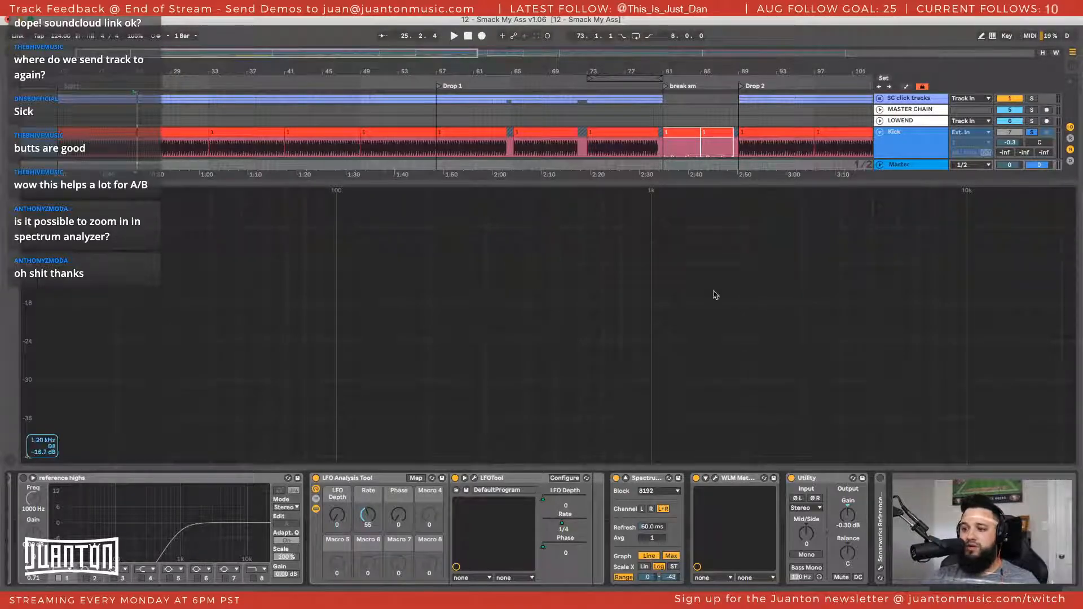
pyautogui.press('space')
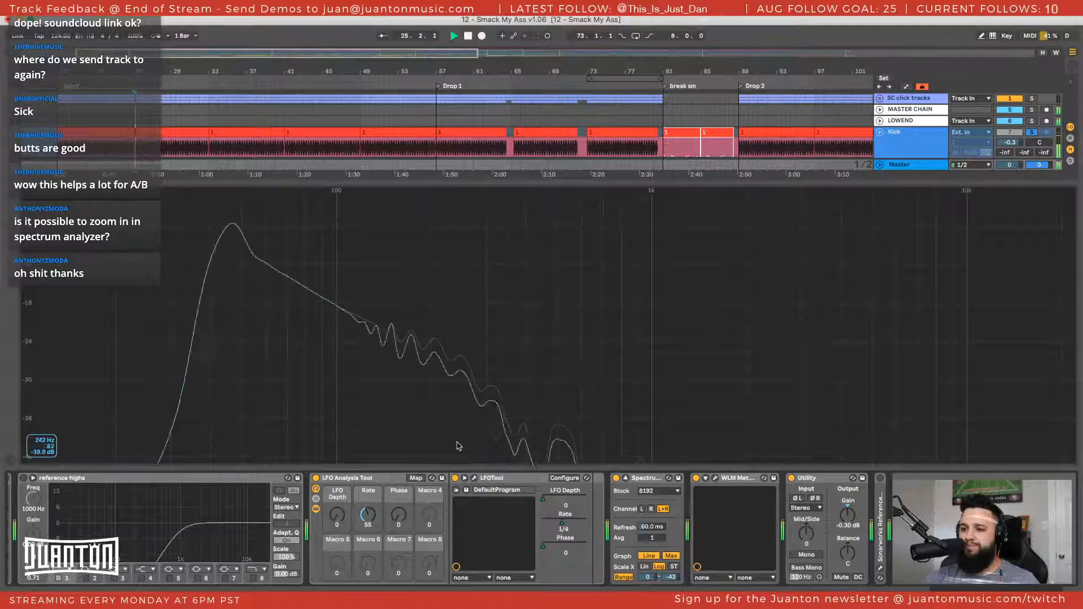
pyautogui.press('space')
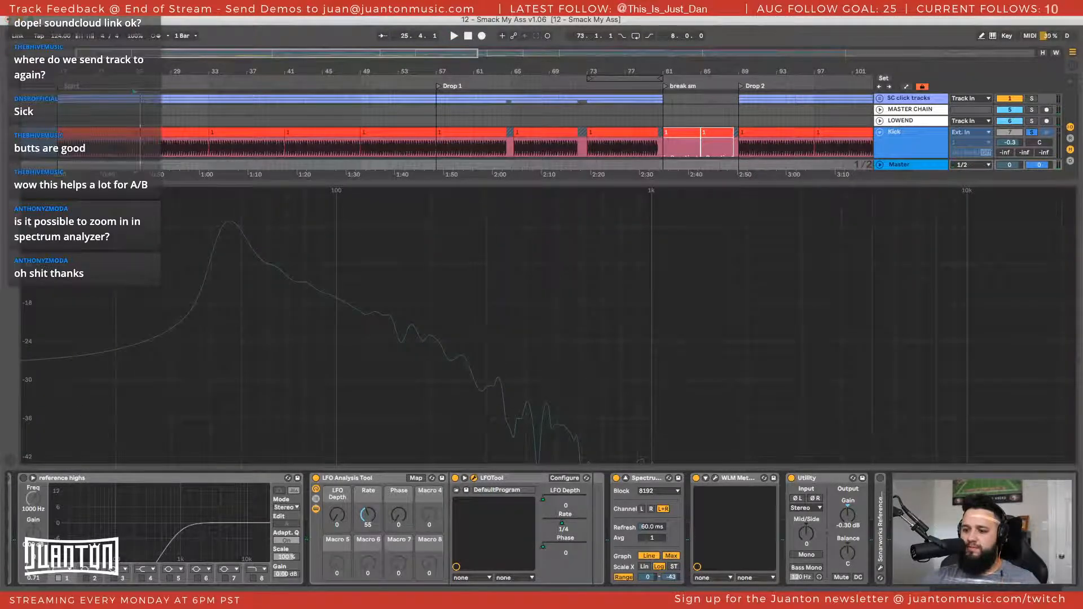
# Open LFOTool on the Master and play from bar 25 to examine the low-end waveform
pyautogui.click(474, 478)
pyautogui.press('space')
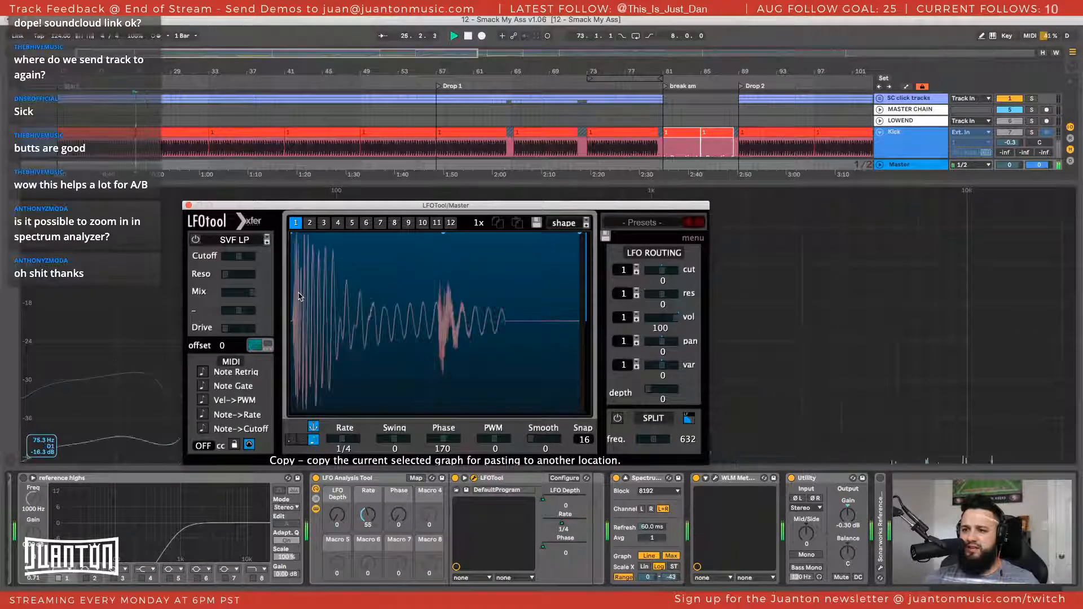
pyautogui.press('space')
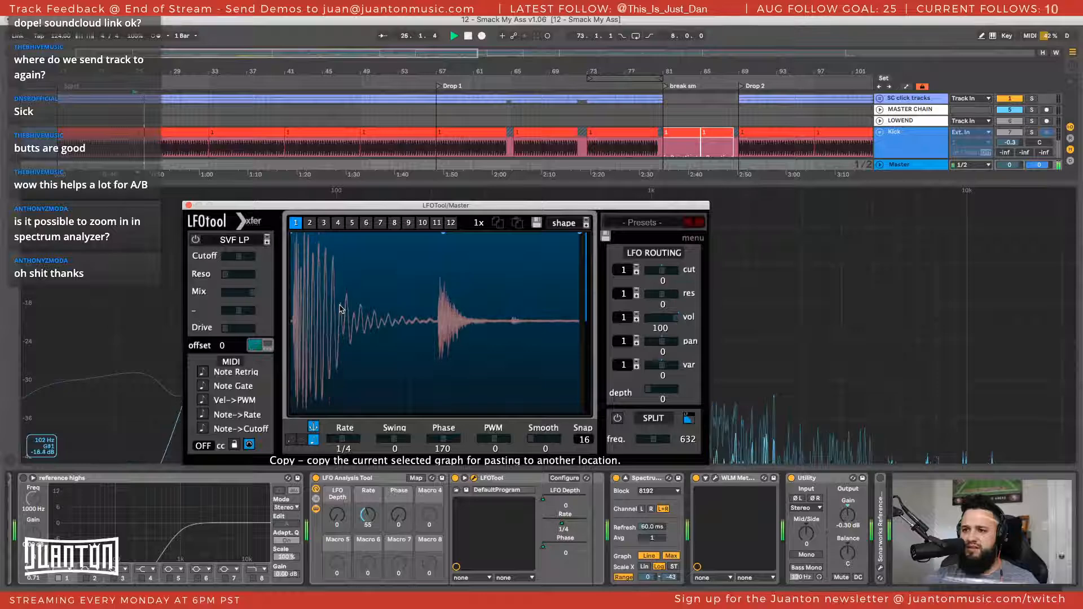
# Play from Drop 1 to examine its waveform in LFOTool, and close the LFOTool window
pyautogui.click(437, 118)
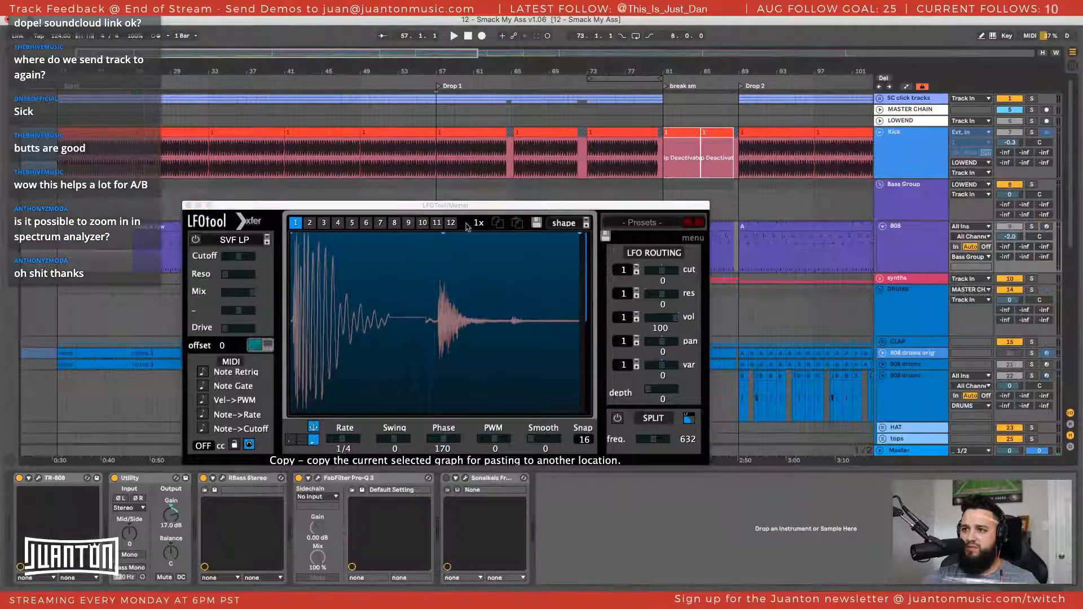
pyautogui.press('space')
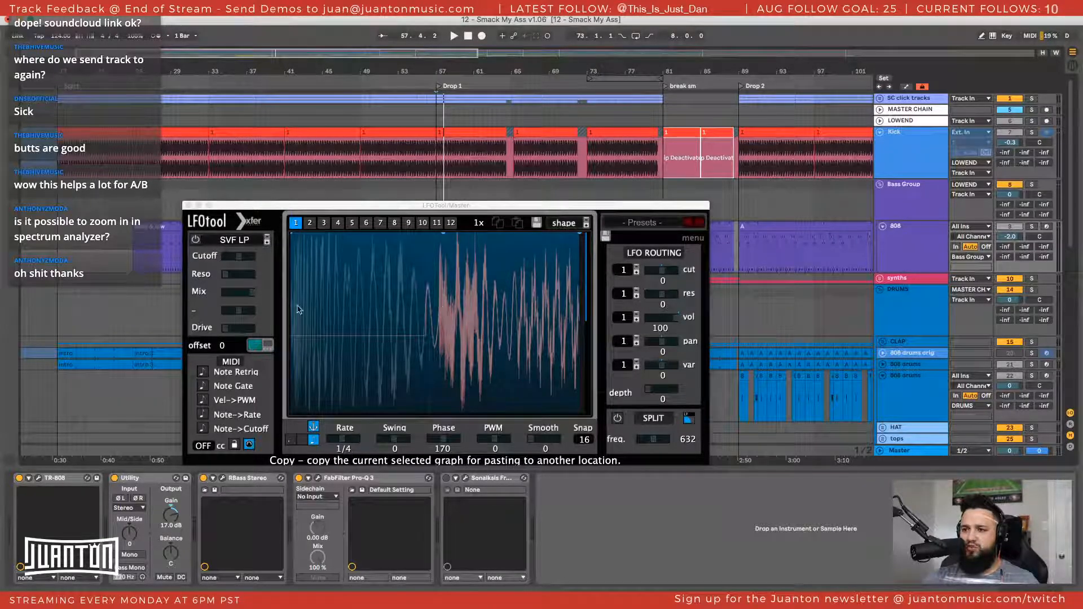
pyautogui.press('space')
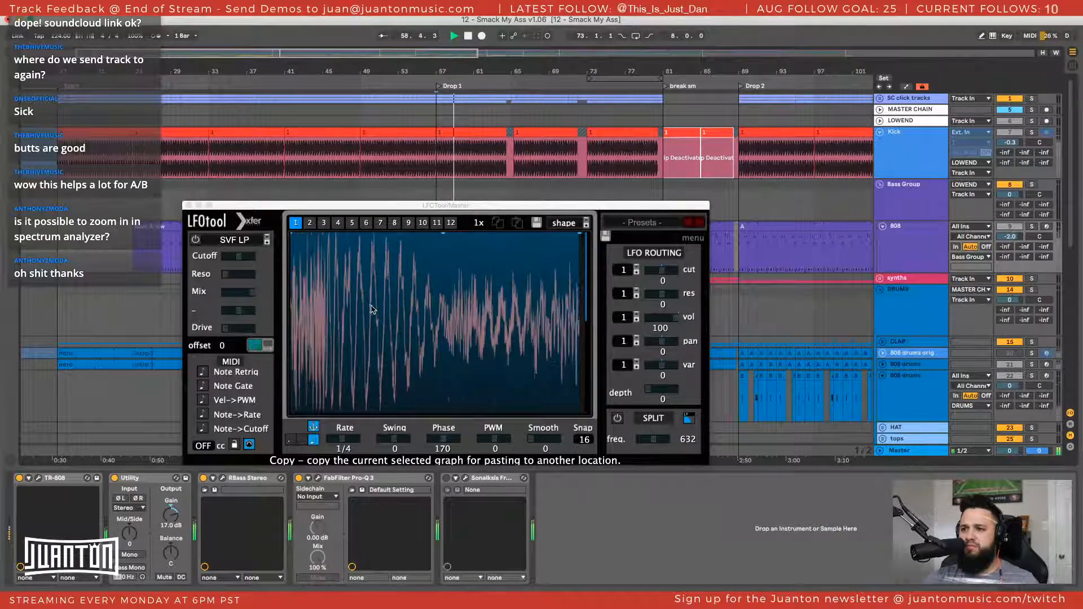
pyautogui.press('space')
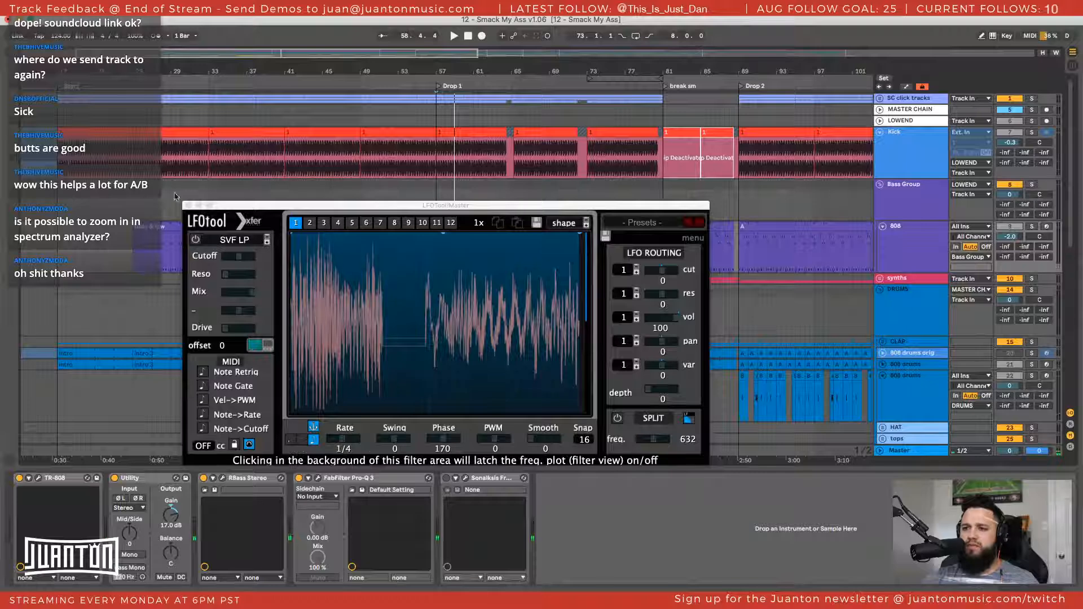
pyautogui.click(189, 205)
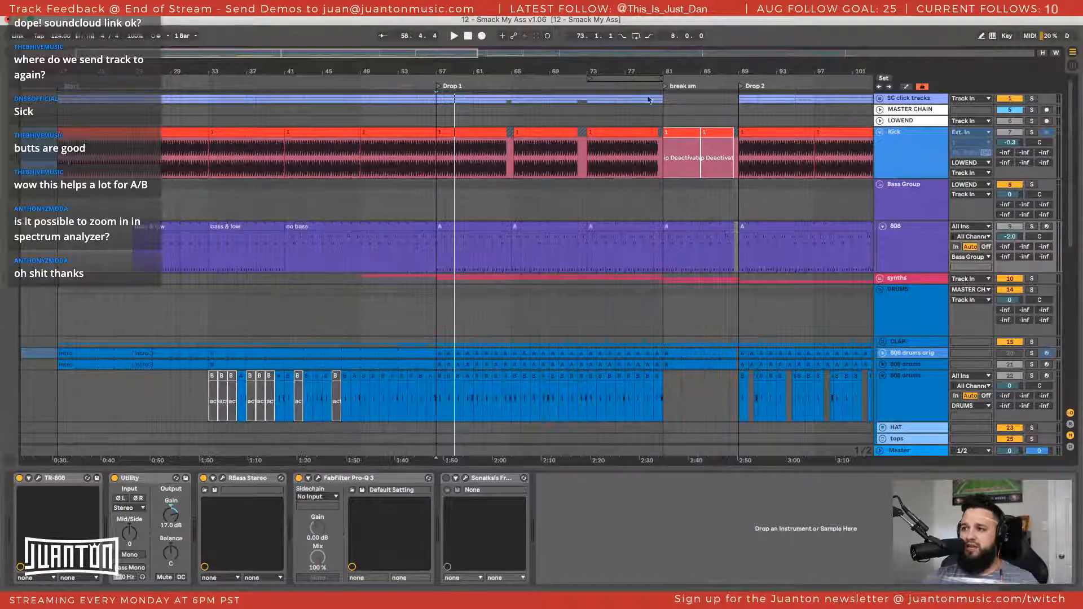
# Play from Drop 1 and solo the 808 track to hear the bass alone
pyautogui.click(445, 192)
pyautogui.press('space')
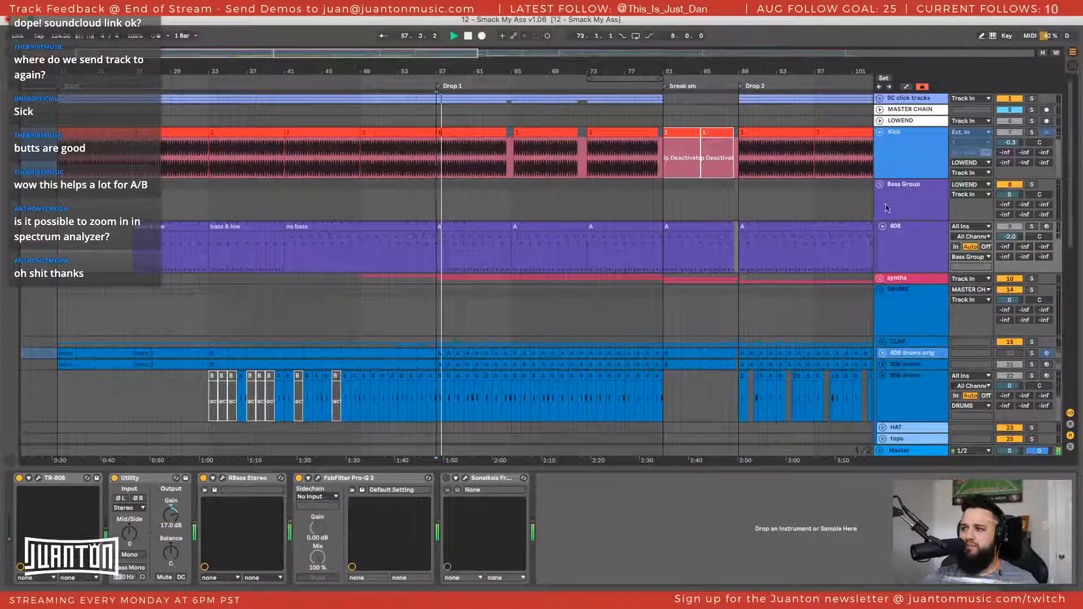
pyautogui.press('space')
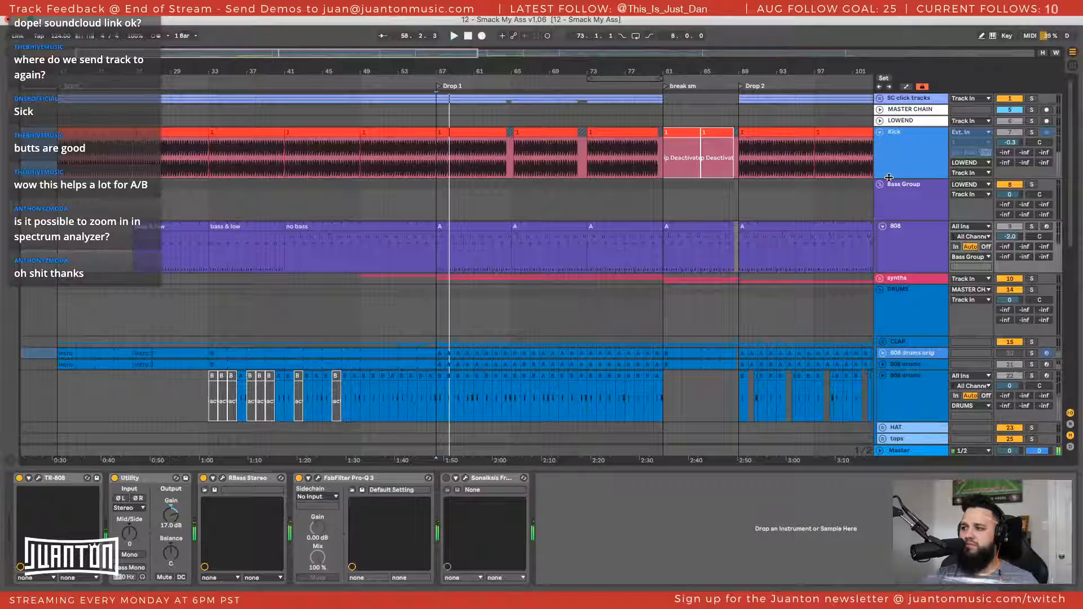
pyautogui.press('s')
pyautogui.press('space')
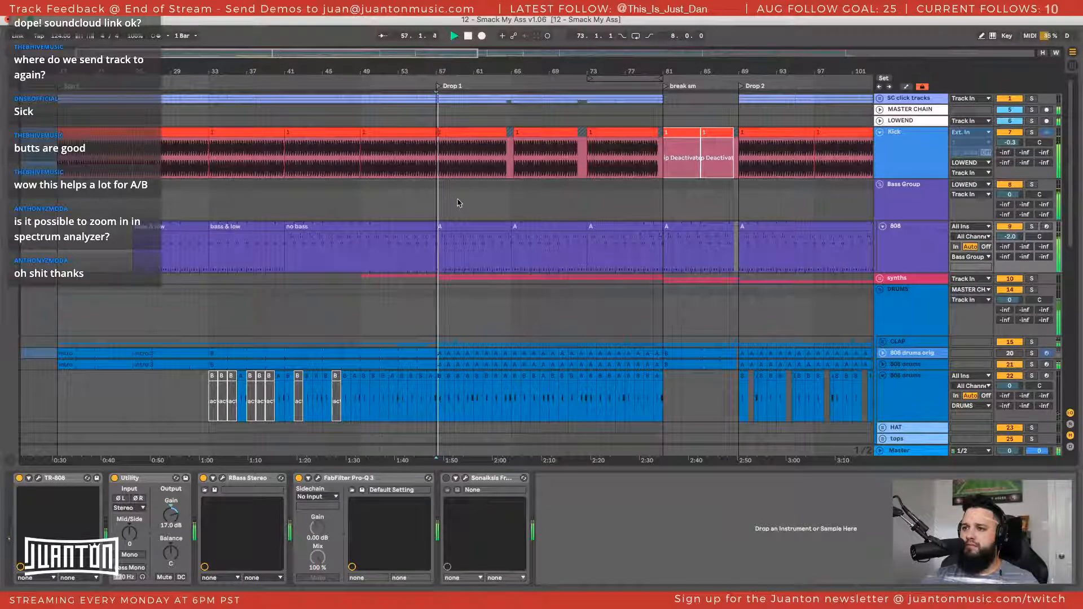
pyautogui.press('space')
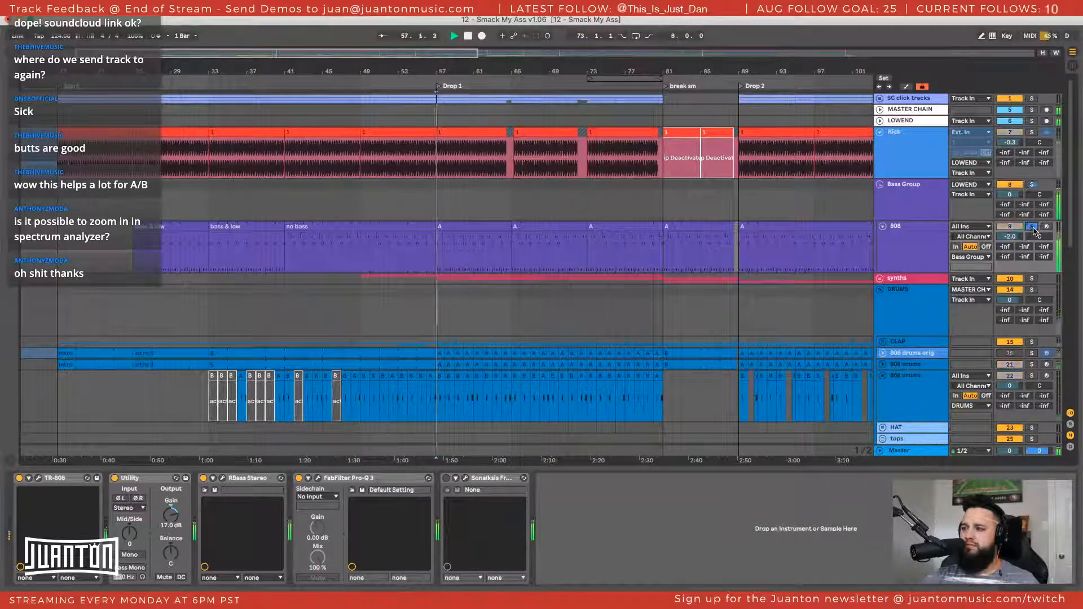
pyautogui.click(1032, 226)
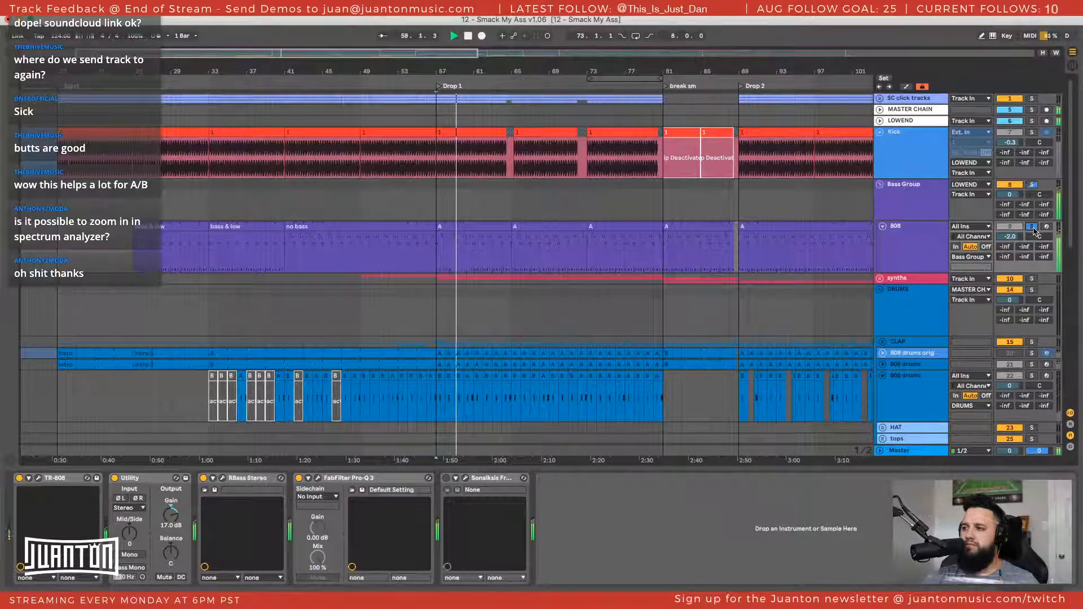
pyautogui.press('space')
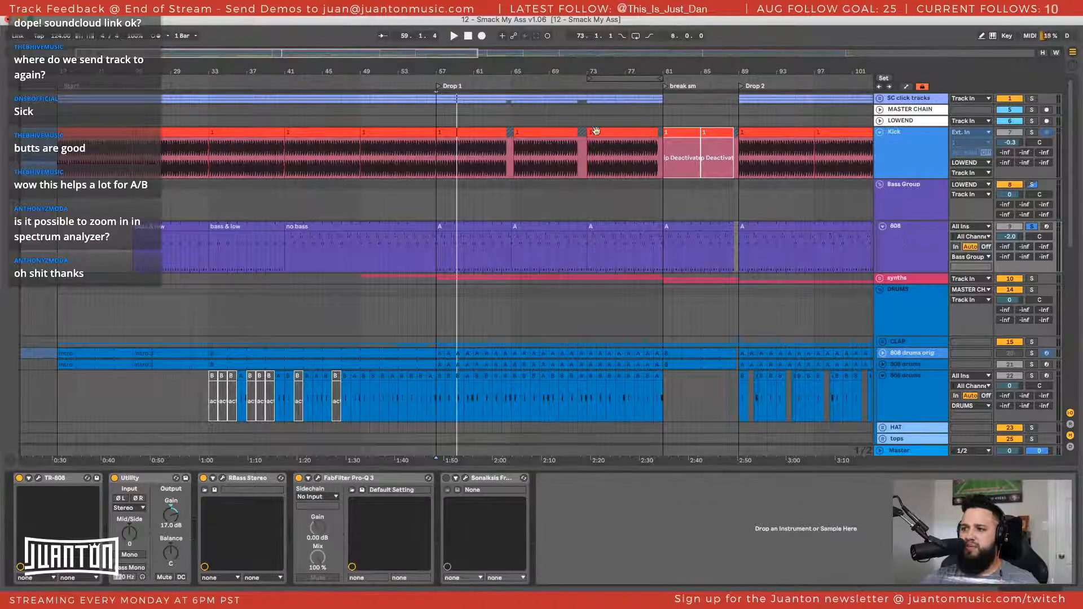
# Open the RBass Stereo window of the 808 track and move it aside
pyautogui.click(475, 133)
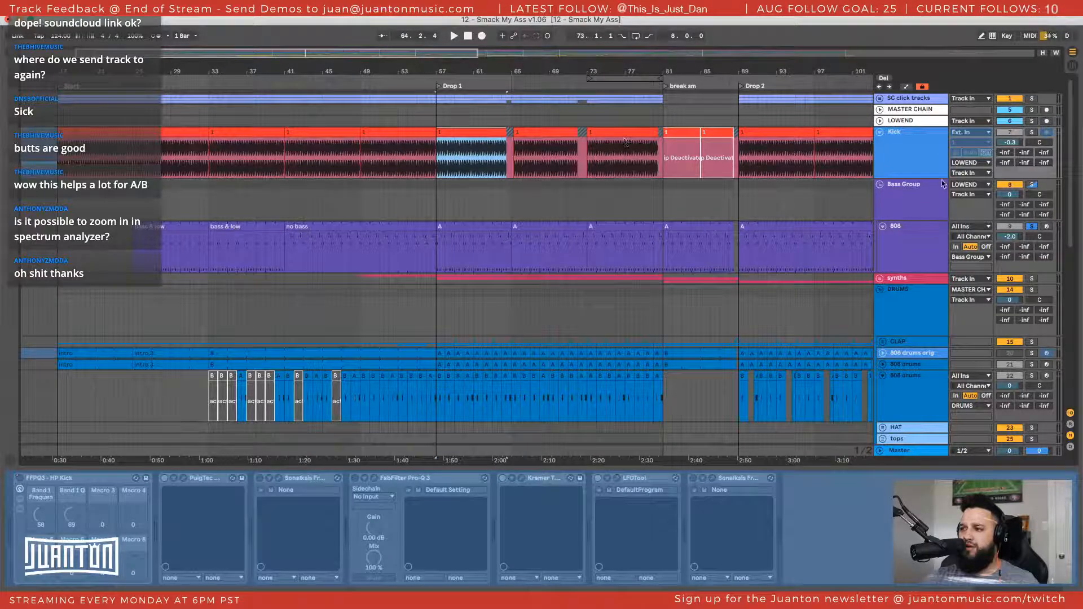
pyautogui.click(902, 250)
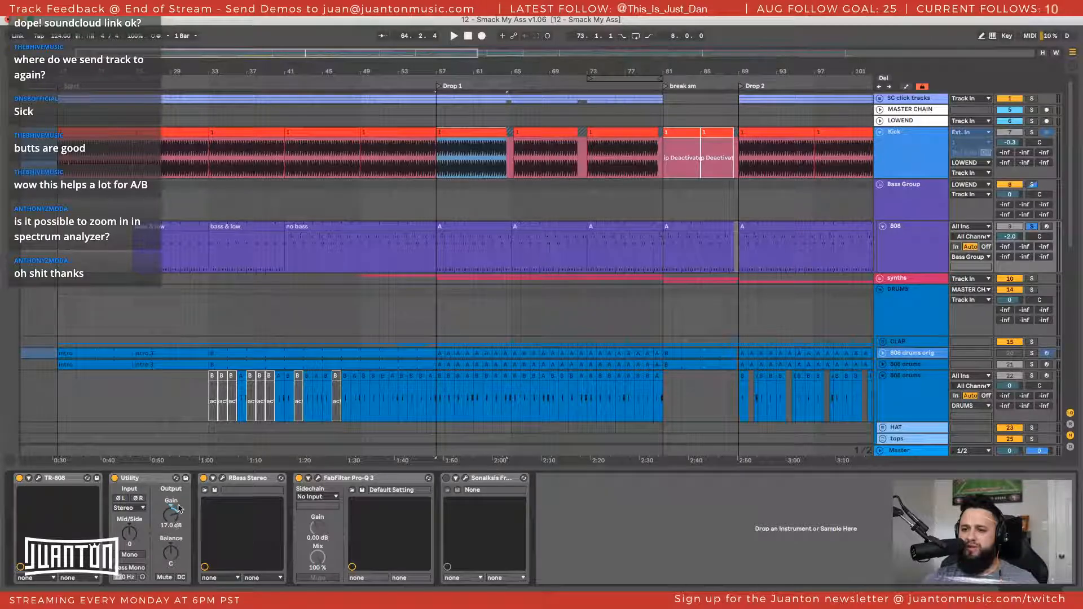
pyautogui.click(223, 478)
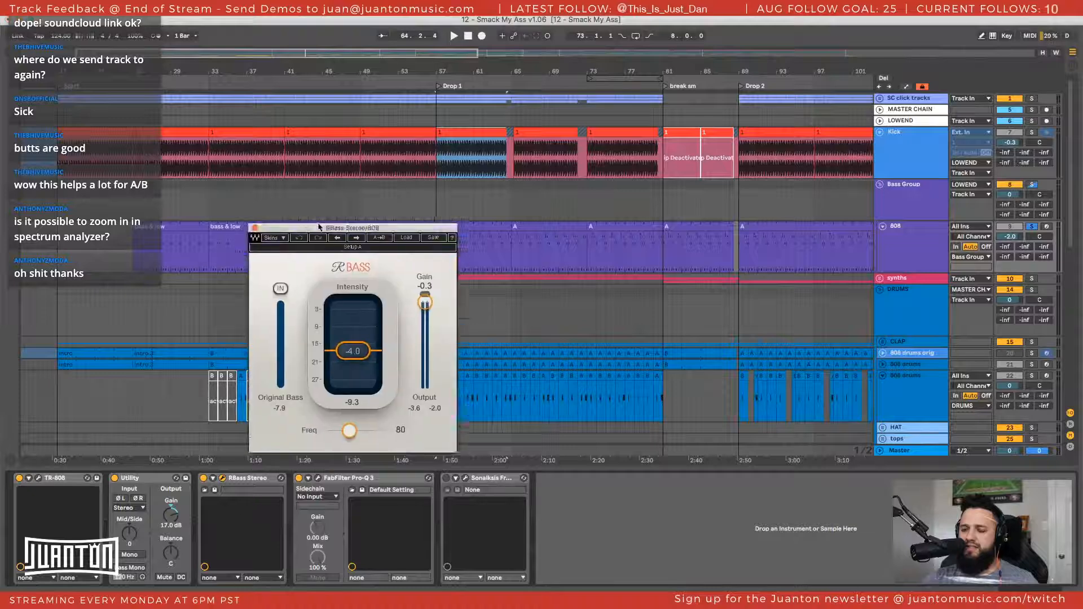
pyautogui.moveTo(313, 221); pyautogui.dragTo(183, 104)
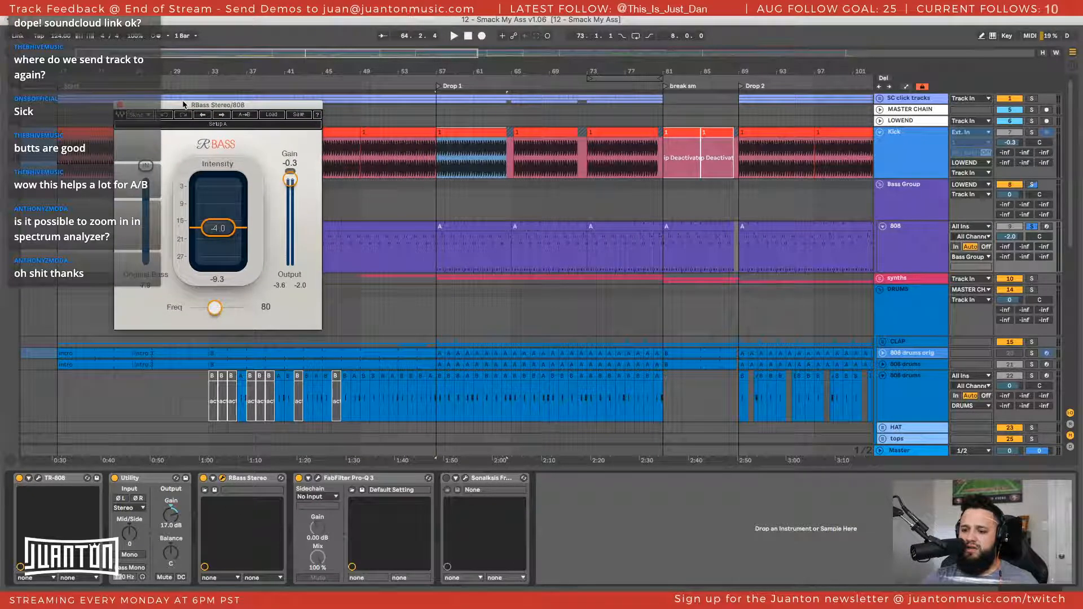
pyautogui.moveTo(215, 107); pyautogui.dragTo(189, 123)
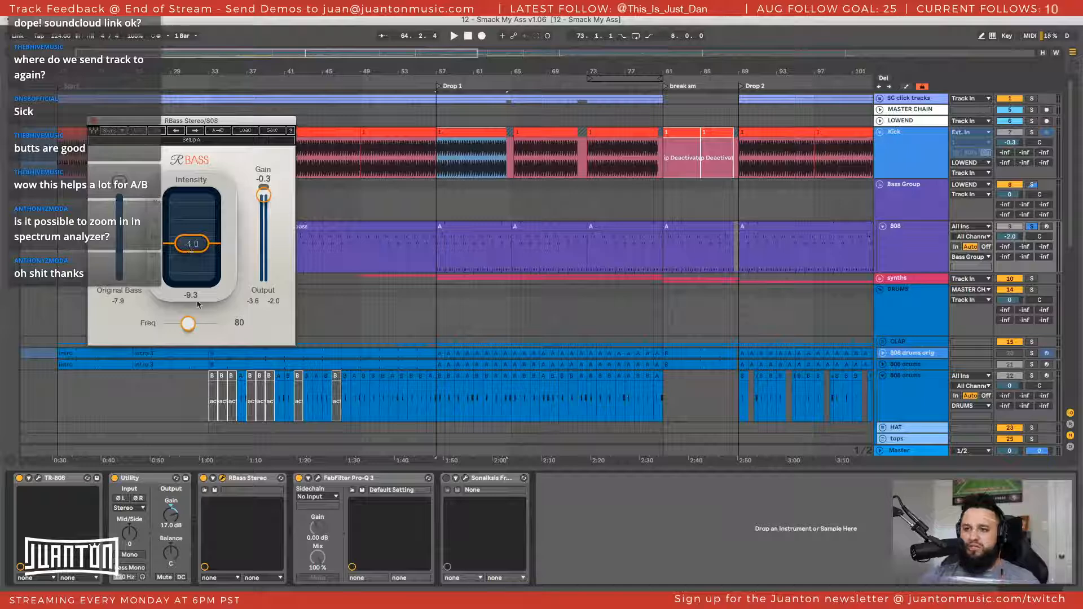
# Open FabFilter Pro-Q 3 on the 808 track and turn the device off
pyautogui.click(372, 478)
pyautogui.click(264, 481)
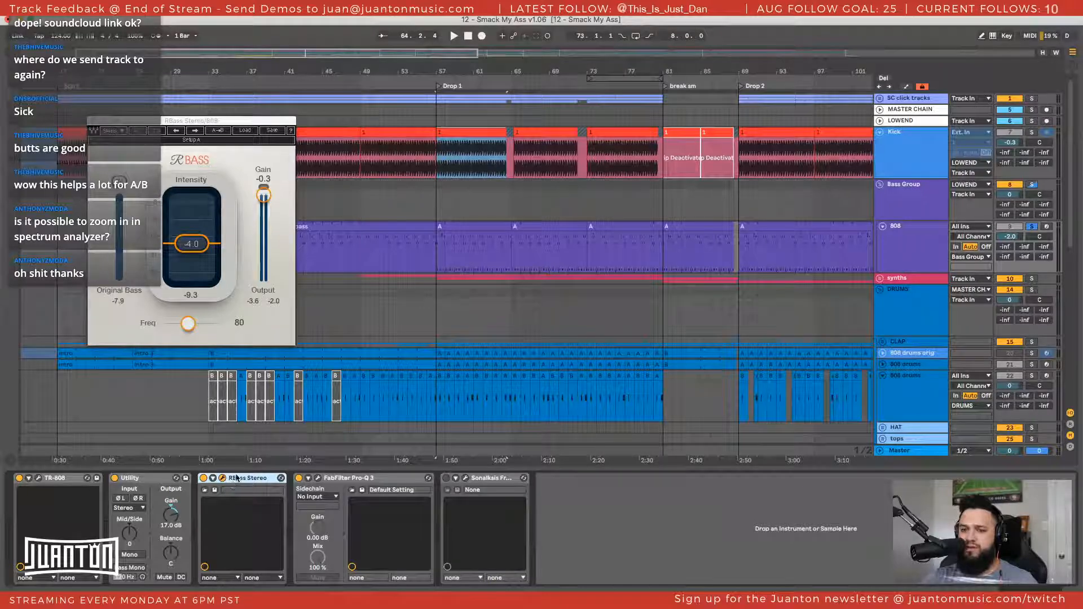
pyautogui.click(337, 484)
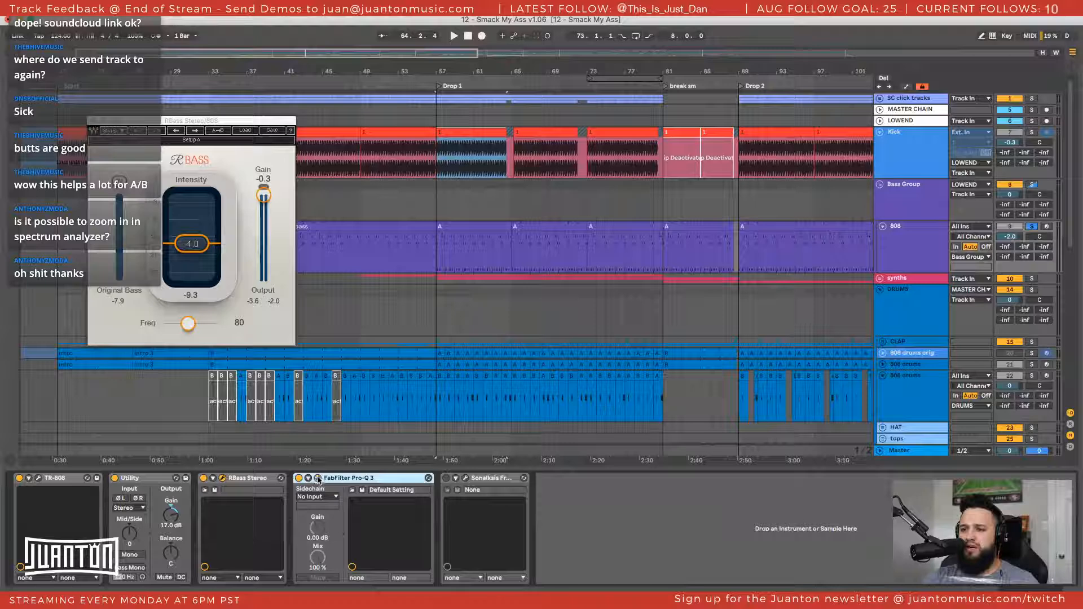
pyautogui.click(318, 478)
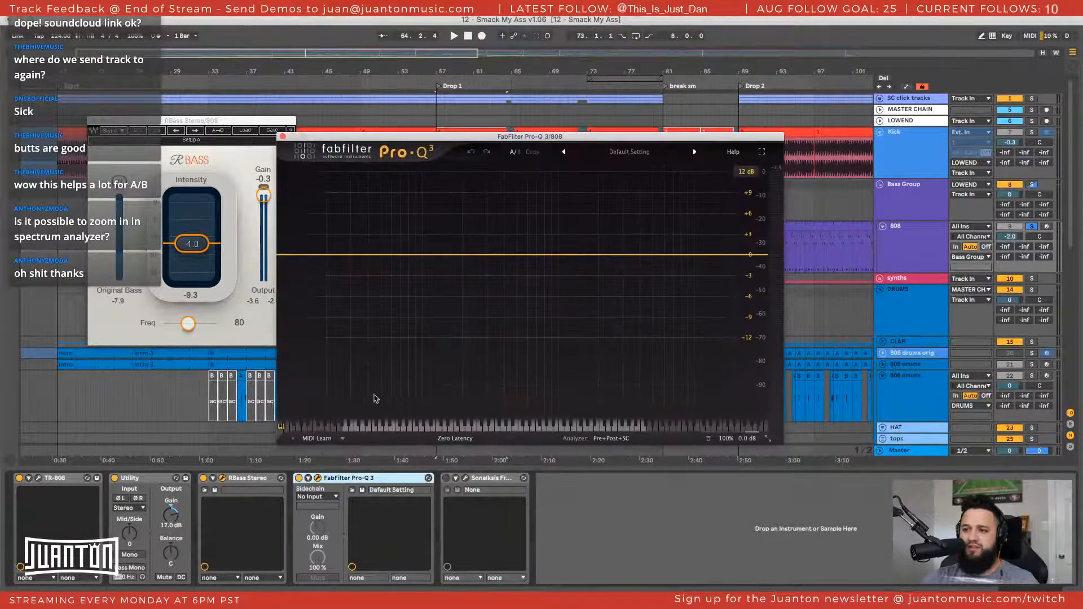
pyautogui.click(299, 479)
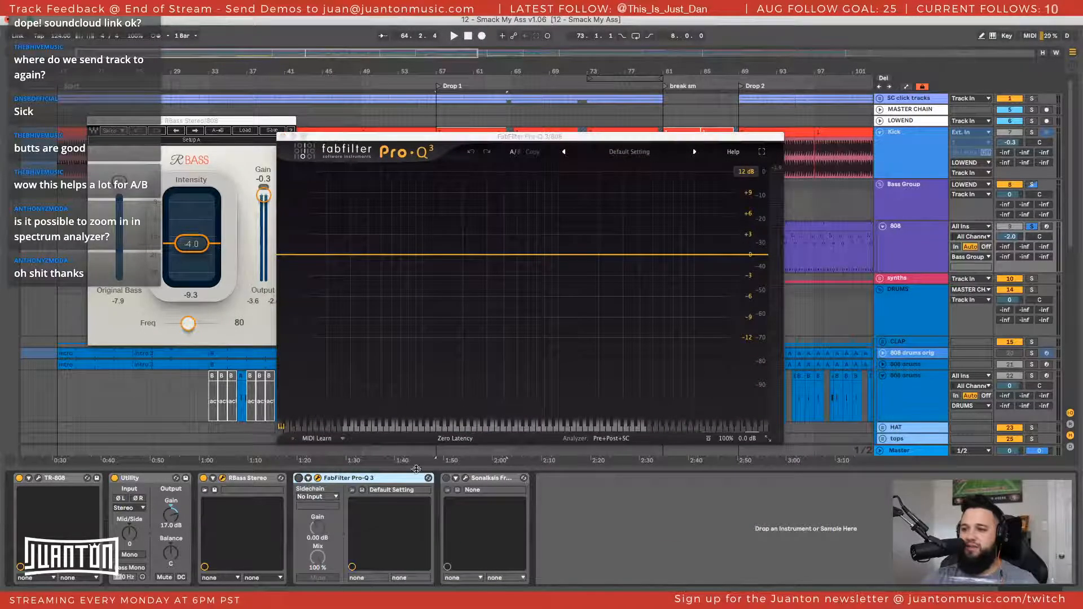
# Open Sonalksis FreeG on the 808 track, play briefly, turn FreeG on and turn RBass off
pyautogui.click(489, 480)
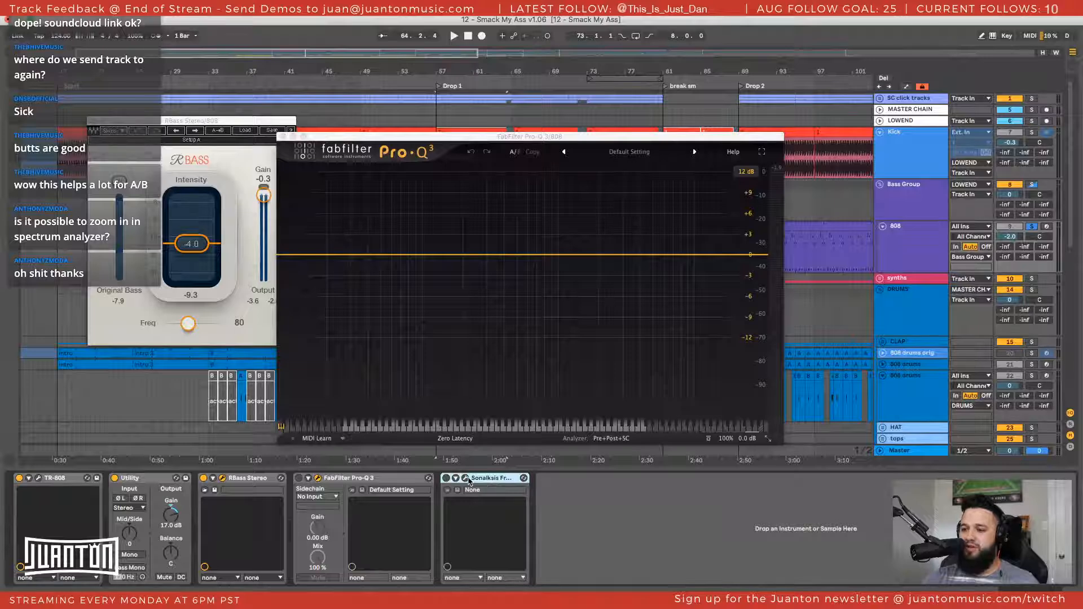
pyautogui.moveTo(787, 597); pyautogui.dragTo(647, 279)
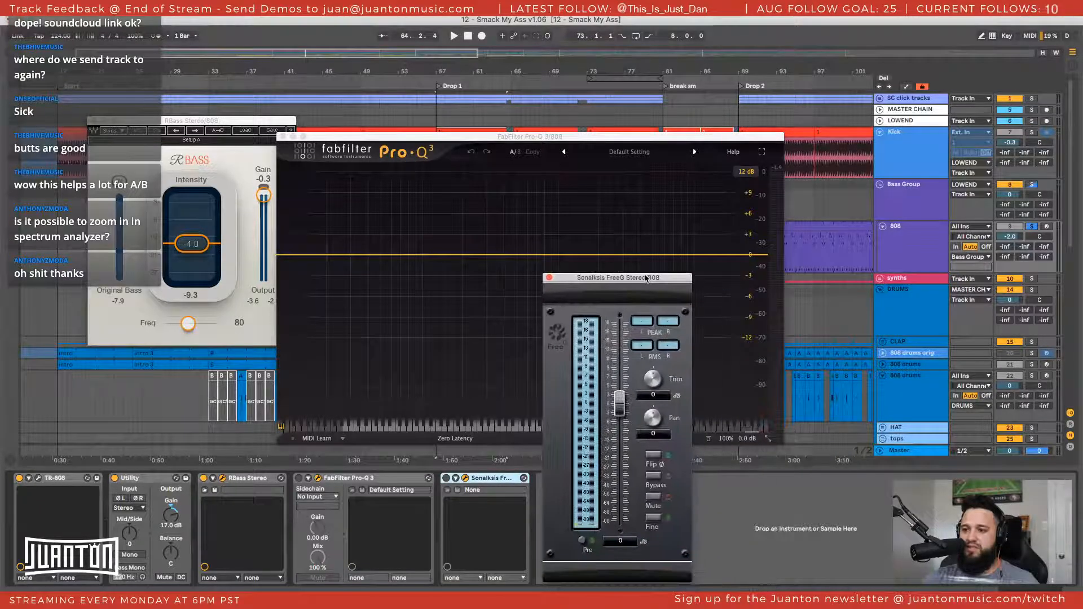
pyautogui.press('space')
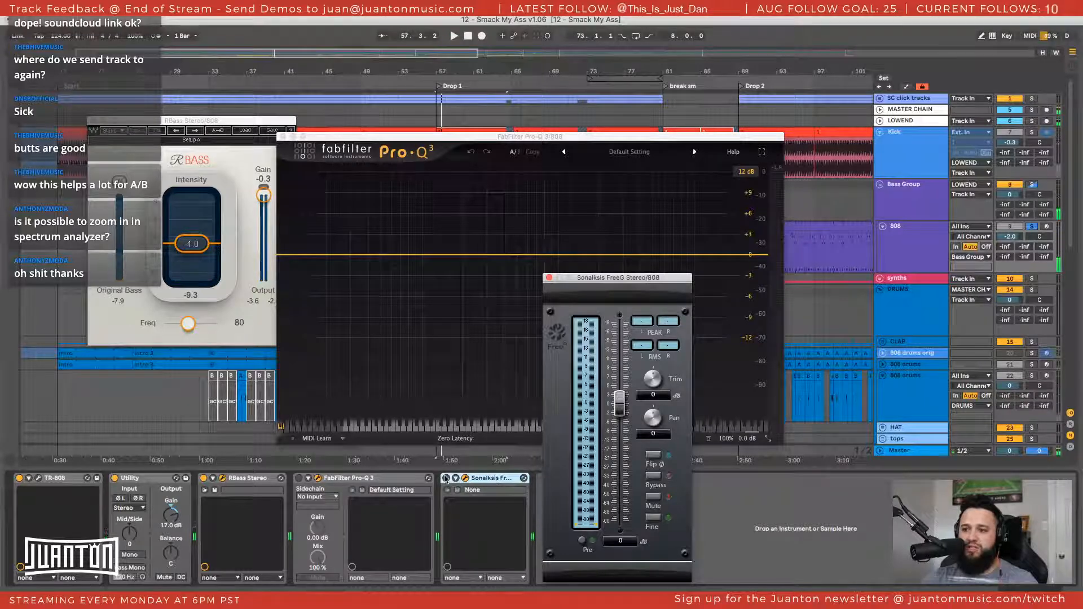
pyautogui.click(447, 478)
pyautogui.click(203, 478)
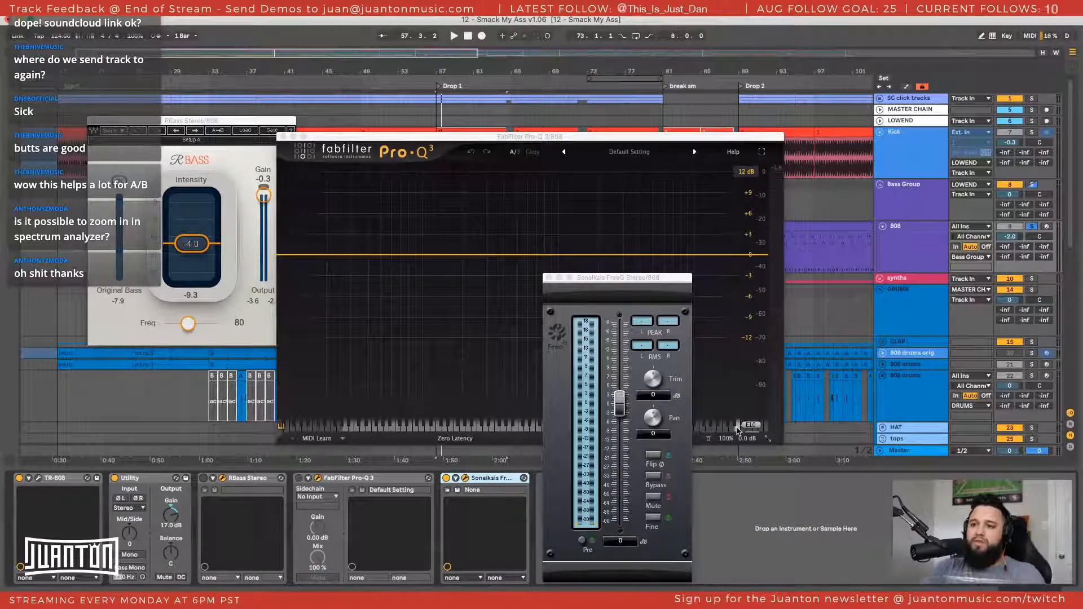
# Show the Master's Spectrum, move the RBass window clear of it, close the Pro-Q 3 window and reselect the 808 track
pyautogui.click(902, 456)
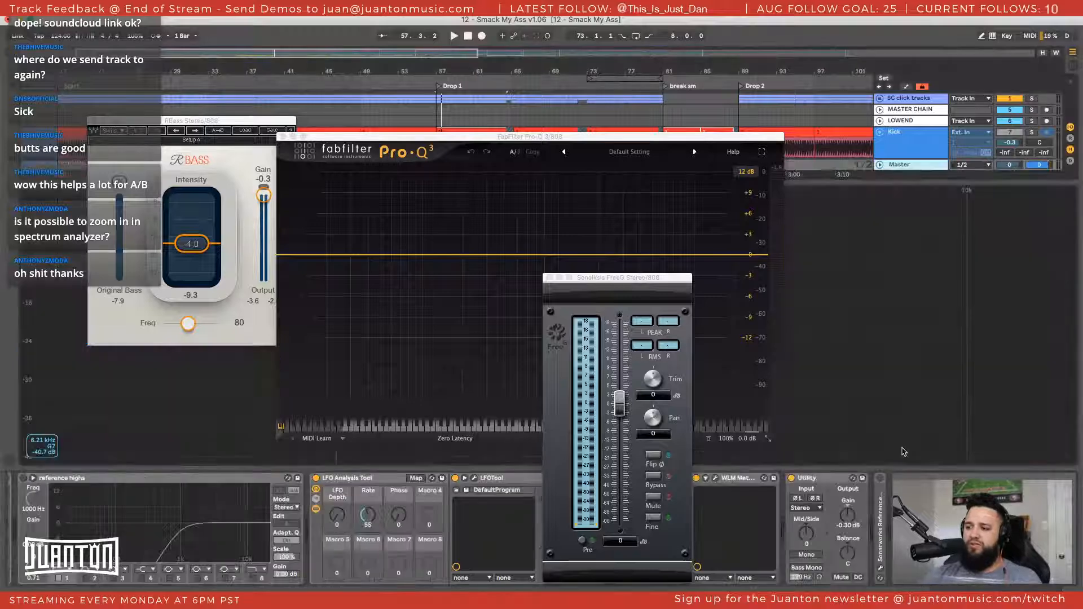
pyautogui.moveTo(221, 122); pyautogui.dragTo(979, 123)
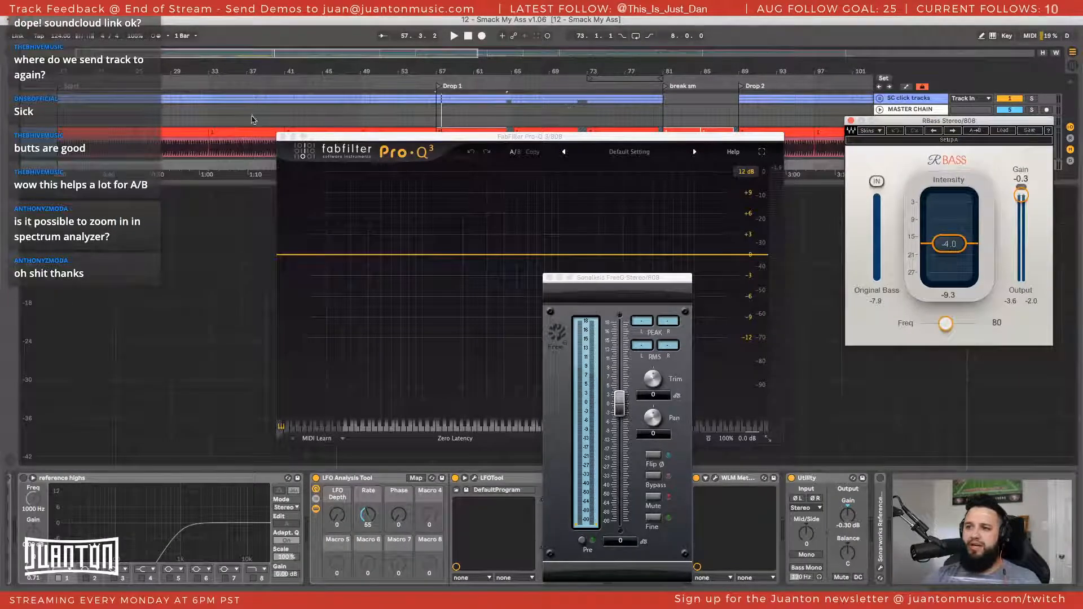
pyautogui.click(282, 137)
pyautogui.moveTo(991, 117); pyautogui.dragTo(932, 180)
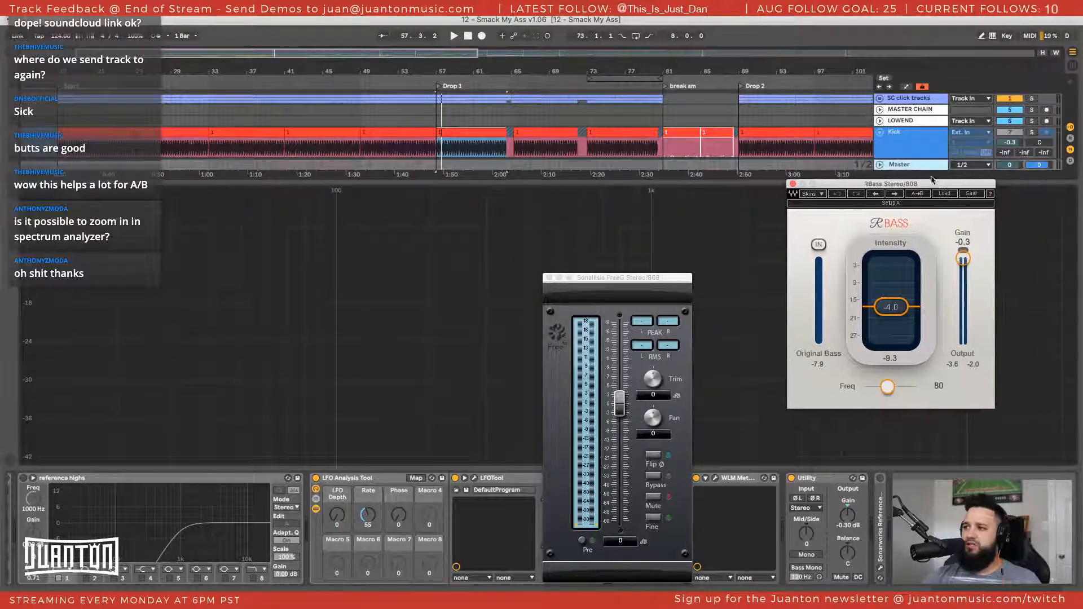
pyautogui.scroll(-3, 924, 135)
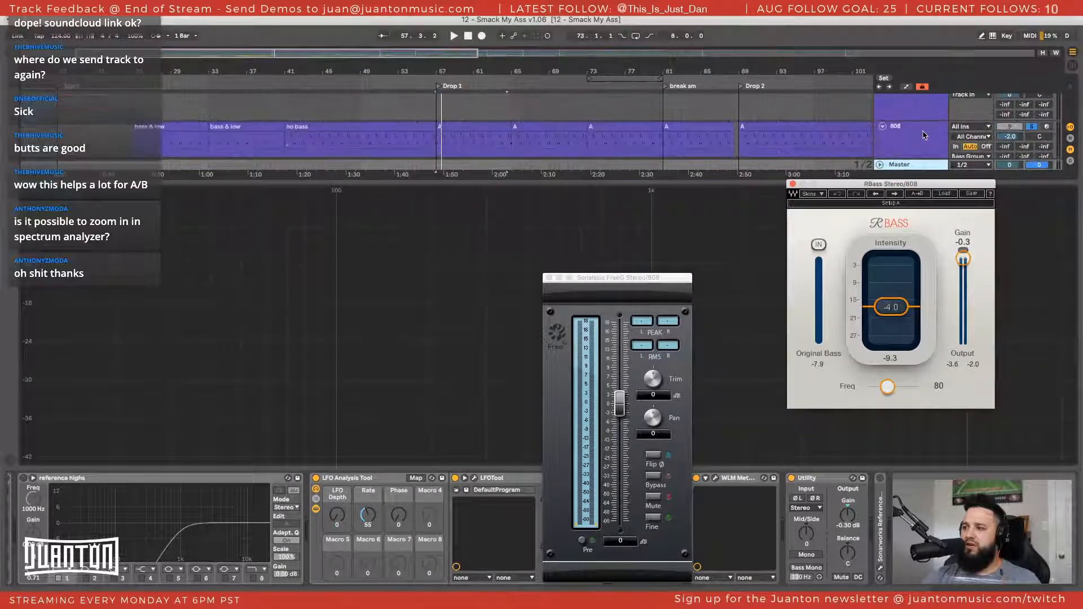
pyautogui.click(924, 136)
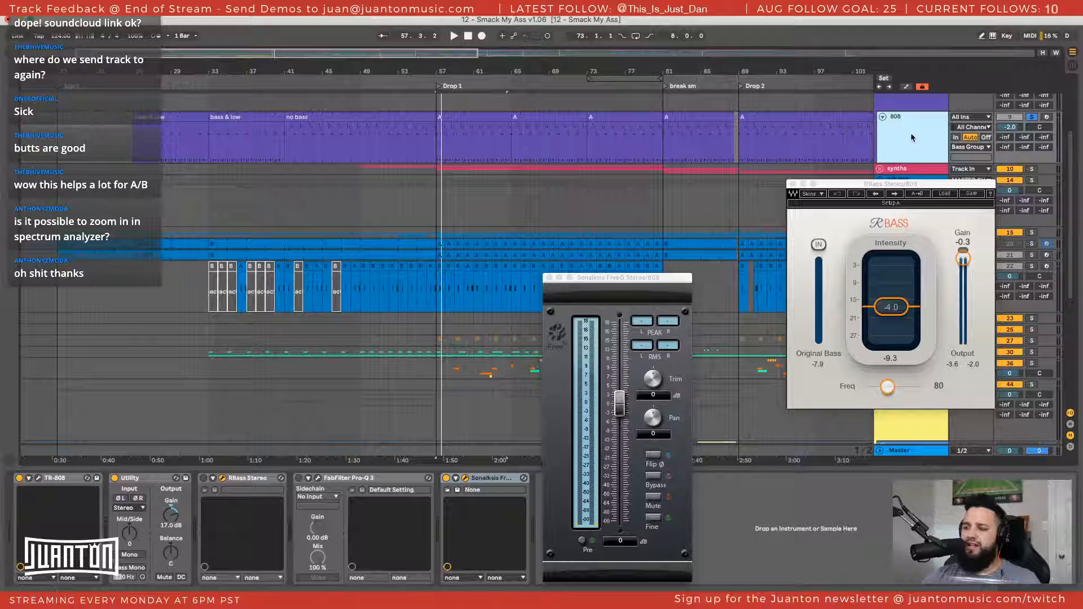
# Duplicate the 808 track, close the RBass window and fold the original 808 track
pyautogui.rightClick(911, 135)
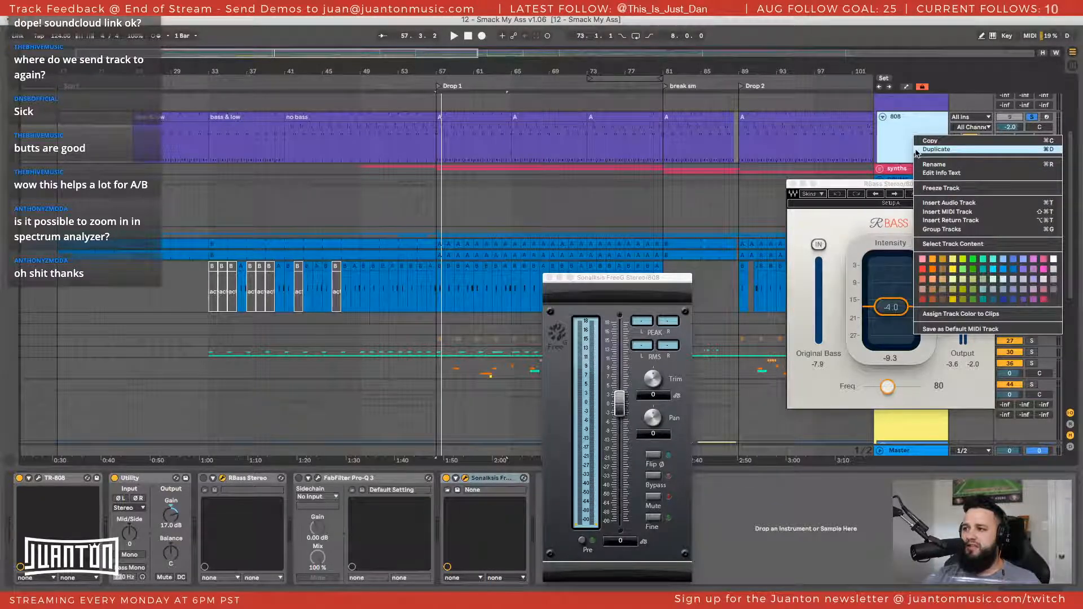
pyautogui.click(917, 149)
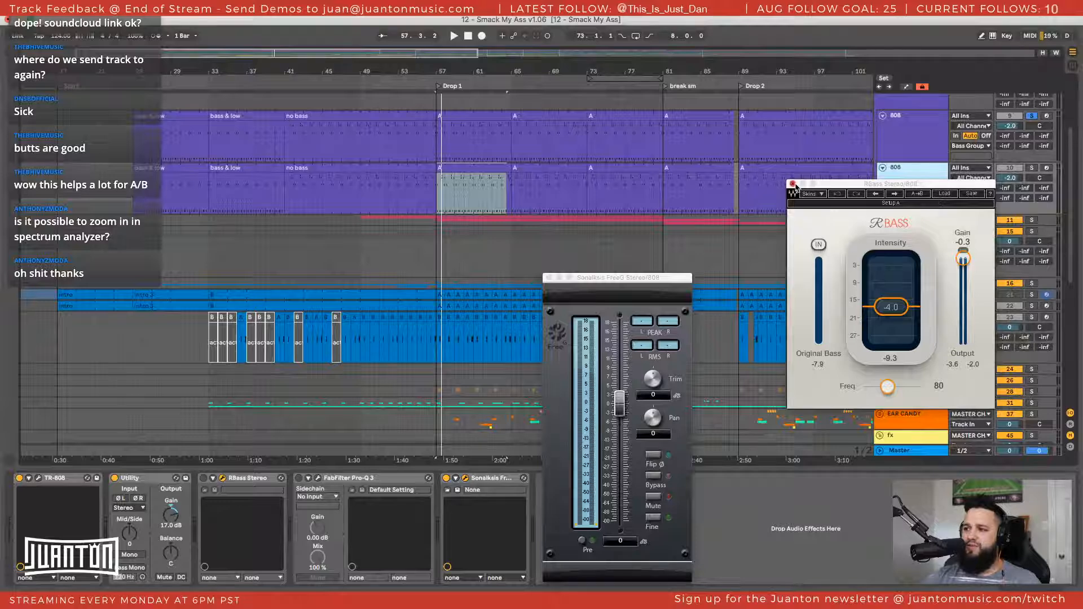
pyautogui.click(792, 184)
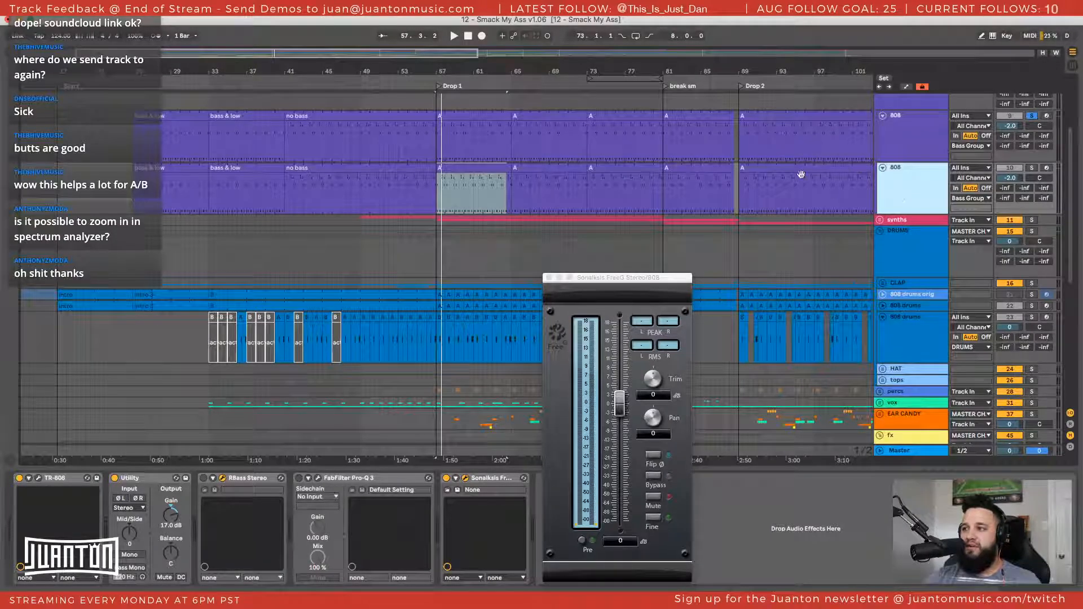
pyautogui.click(912, 126)
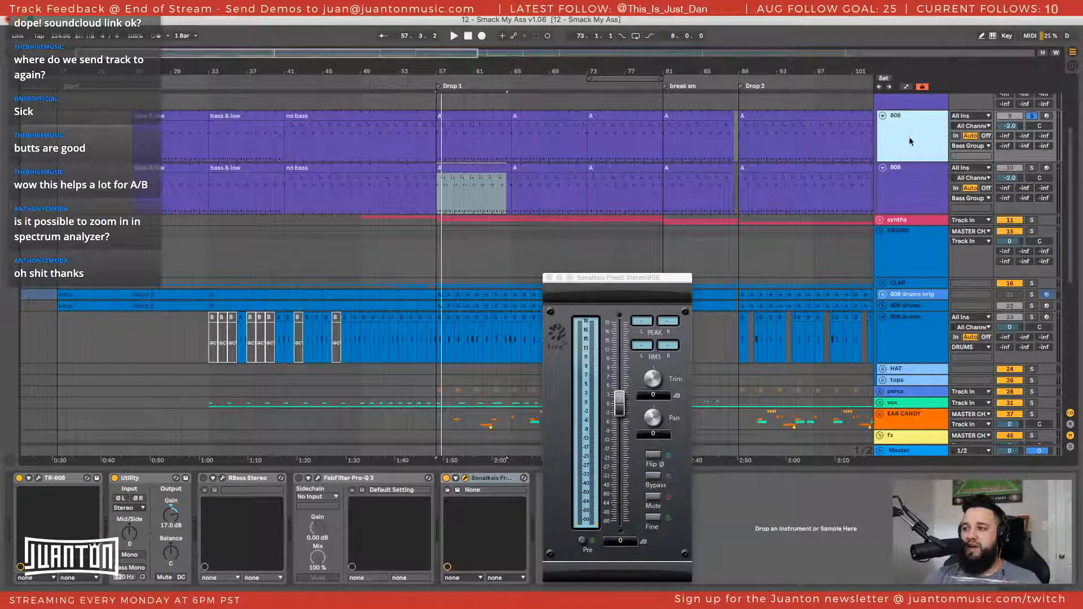
pyautogui.click(912, 191)
pyautogui.click(883, 116)
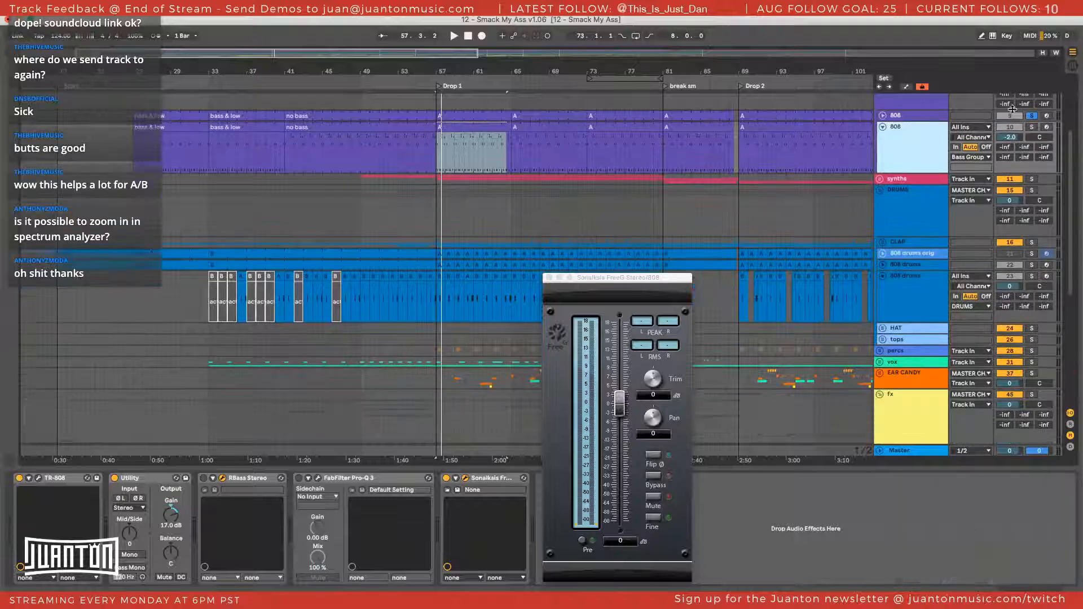
# Solo the duplicated 808 track in place of the original and play it briefly
pyautogui.click(1016, 116)
pyautogui.press('space')
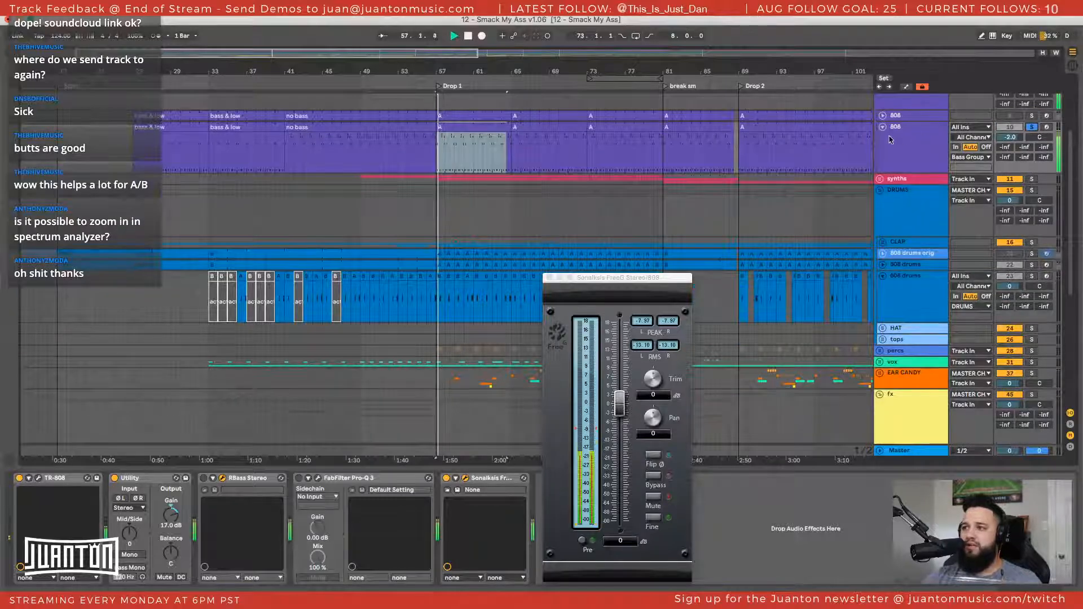
pyautogui.press('space')
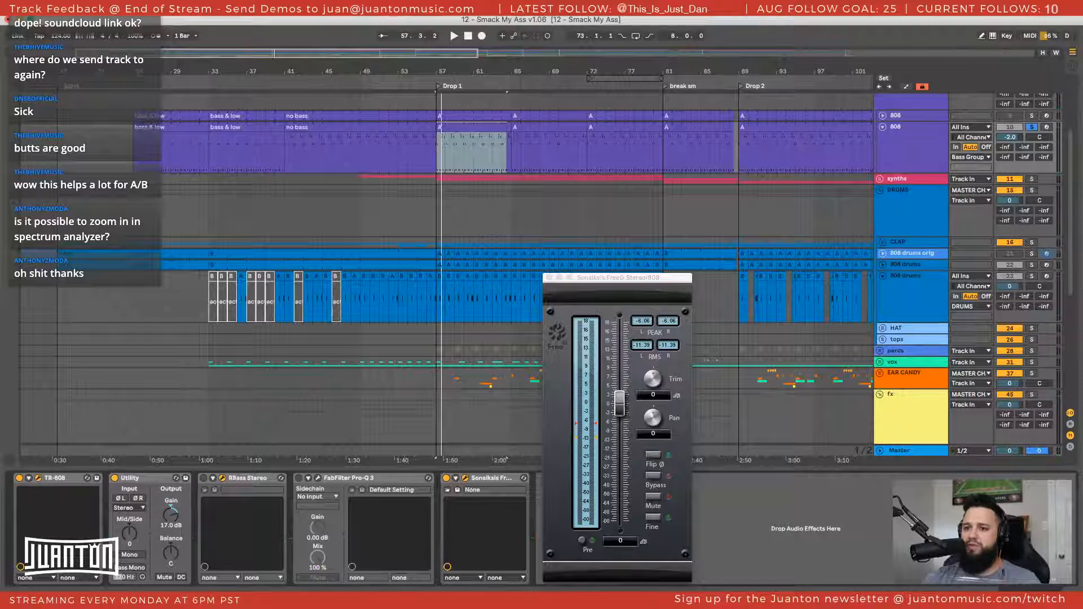
# Open the duplicate's TR-808 with its step editor and audition it with song playback and its internal sequencer
pyautogui.click(38, 478)
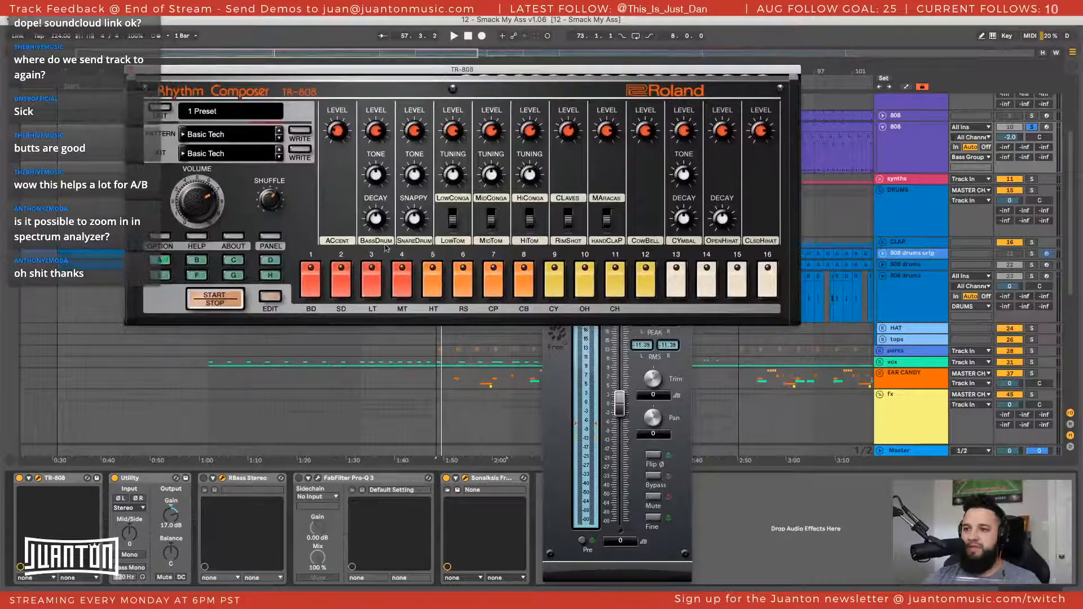
pyautogui.click(270, 300)
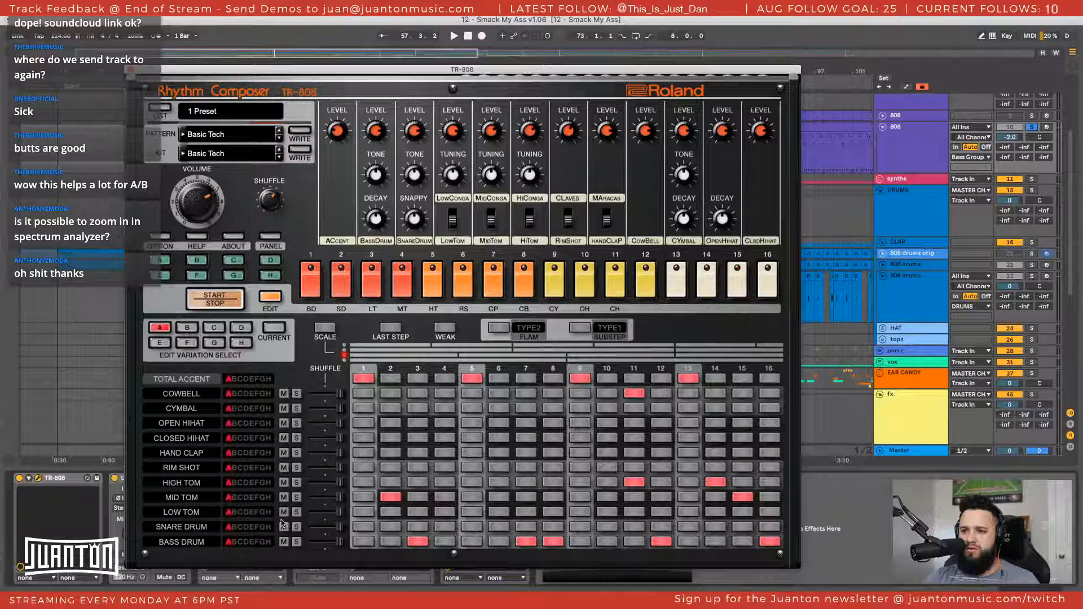
pyautogui.press('space')
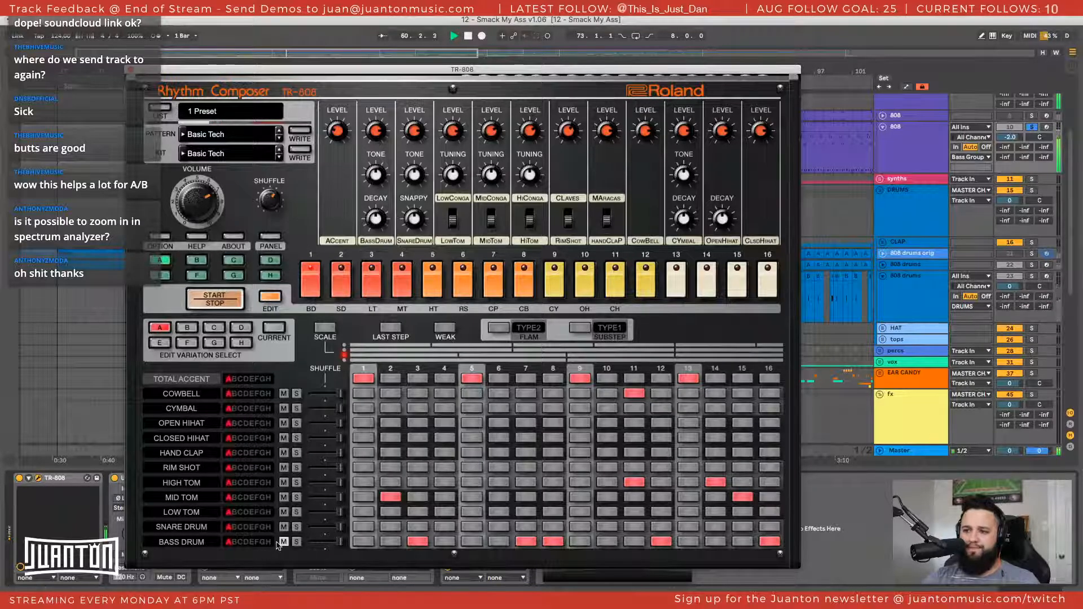
pyautogui.press('space')
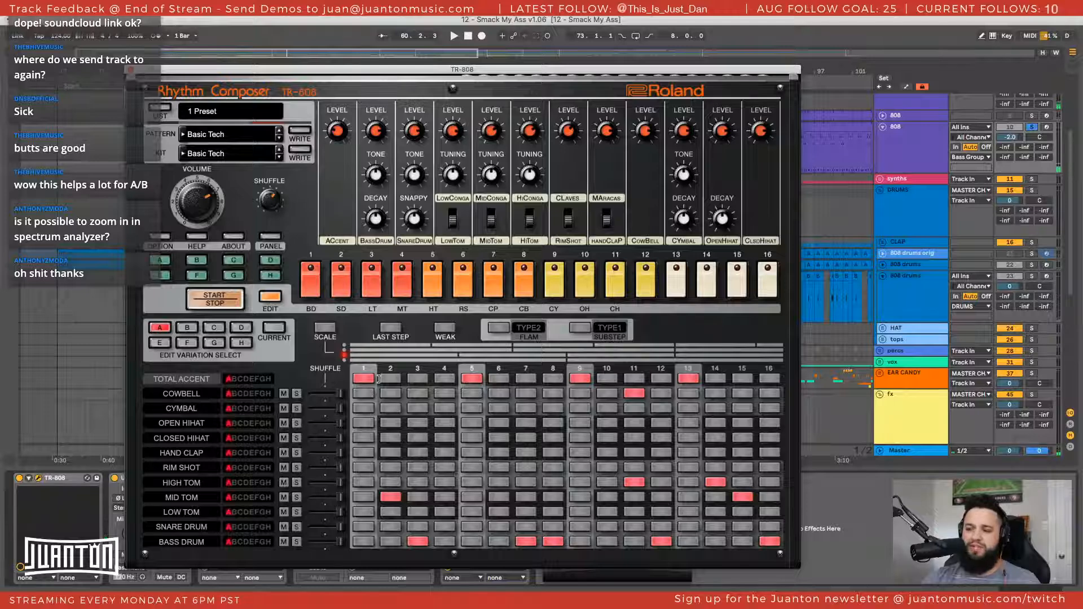
pyautogui.click(217, 299)
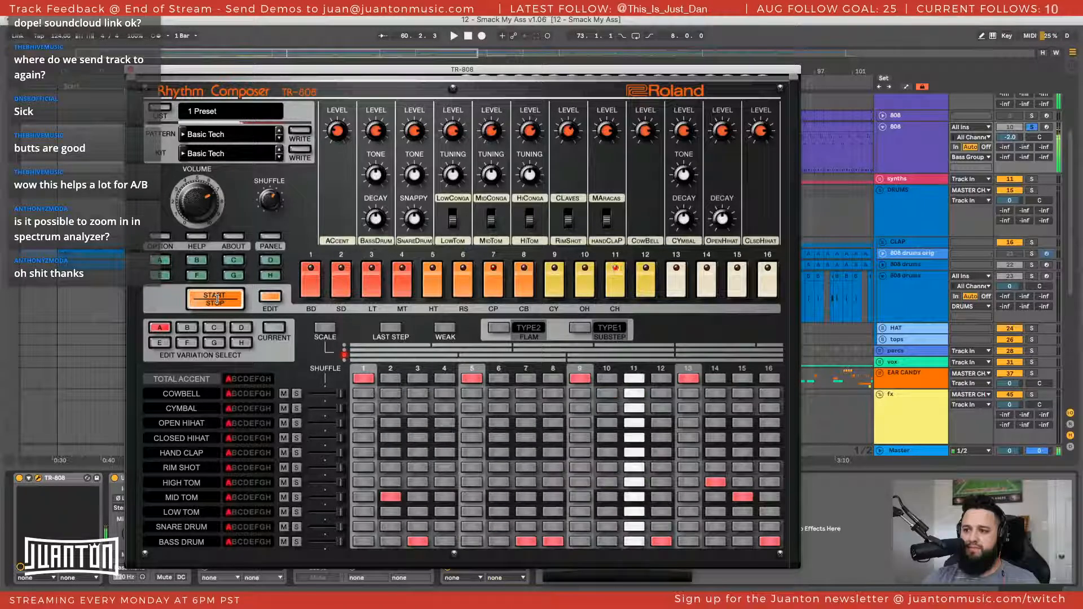
pyautogui.click(216, 299)
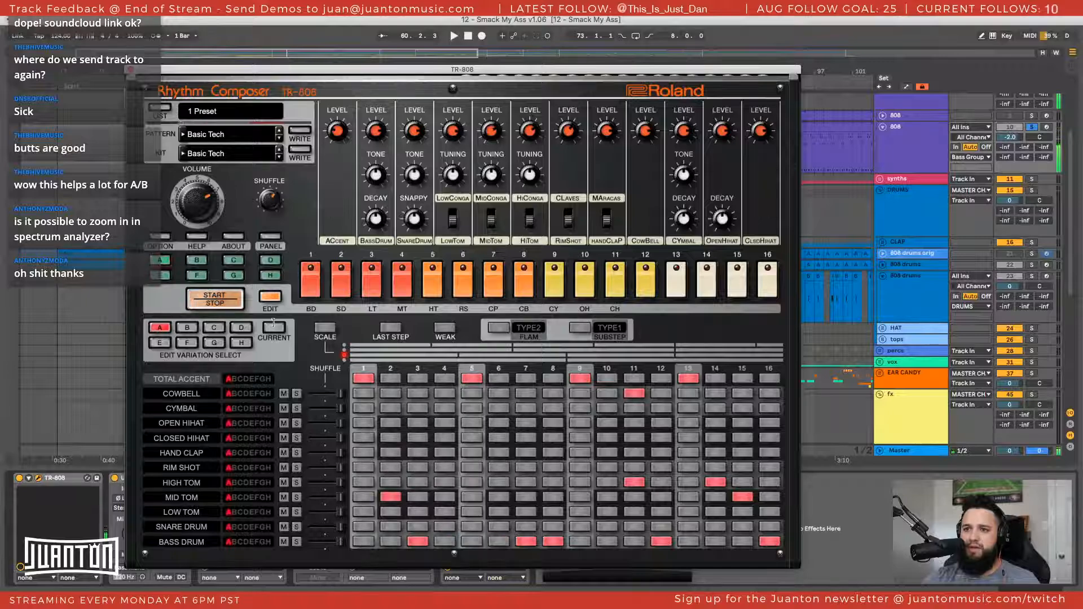
# Check the TR-808's panel and option settings, including Position Lock to DAW, and close its window
pyautogui.click(271, 235)
pyautogui.click(271, 237)
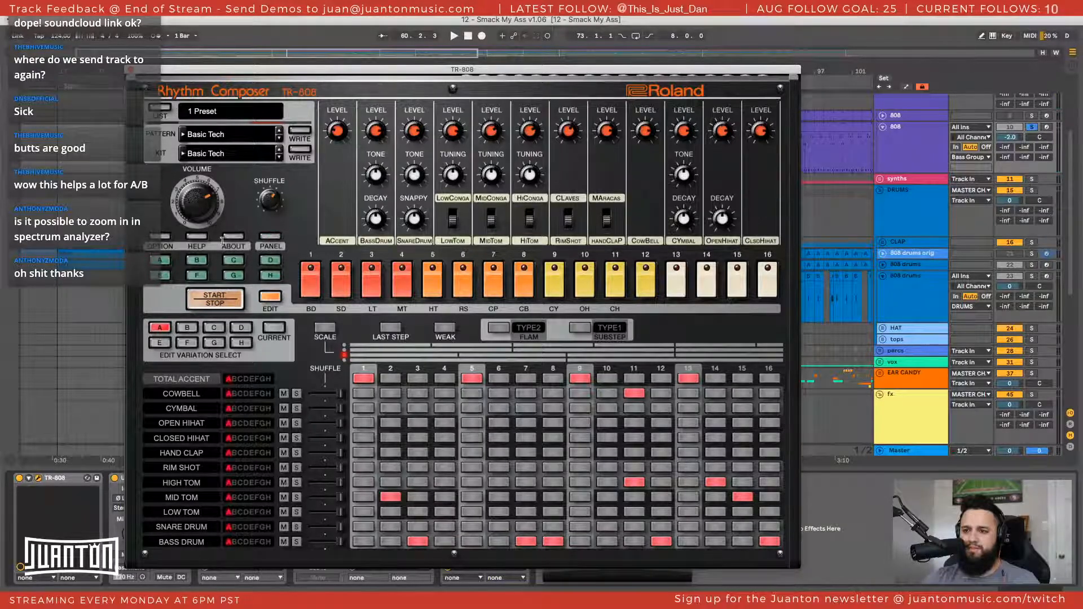
pyautogui.click(160, 240)
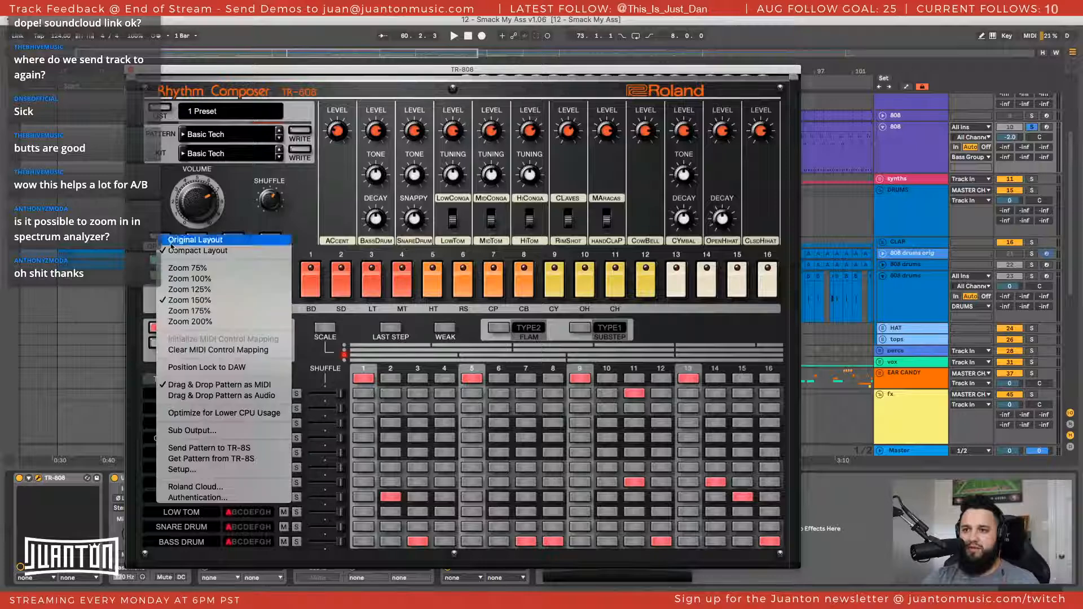
pyautogui.click(200, 367)
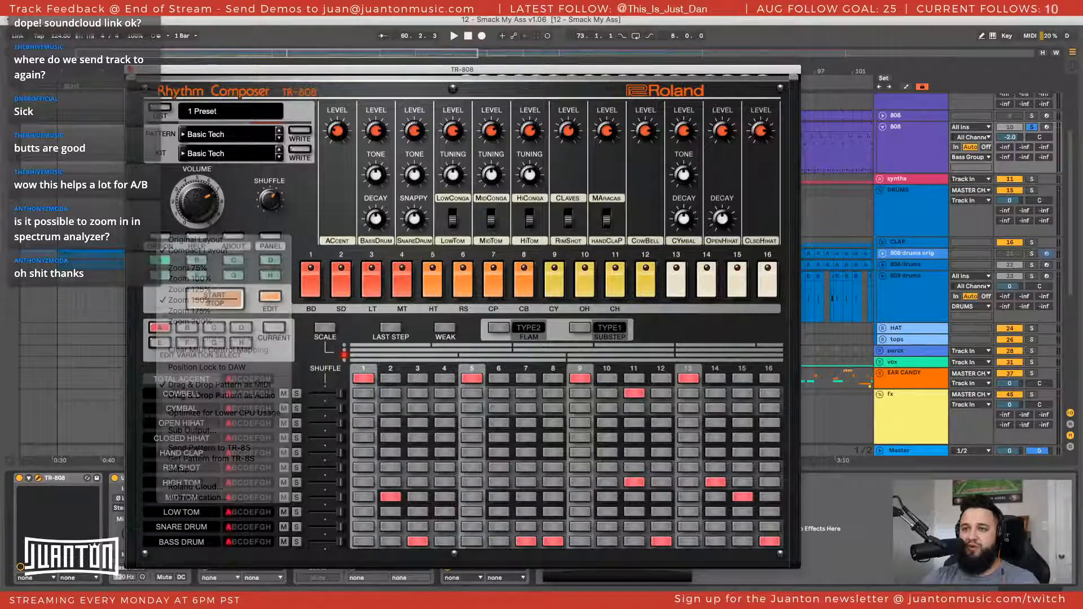
pyautogui.click(131, 69)
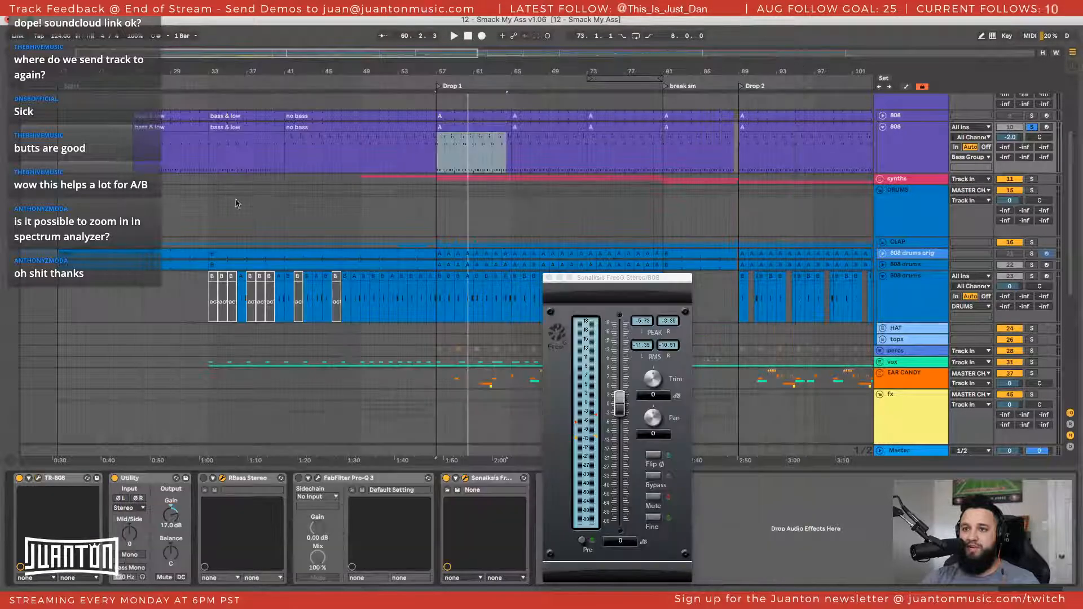
# Play the duplicate 808's first Drop 1 clip, open its MIDI notes and move the FreeG window clear of them
pyautogui.click(481, 124)
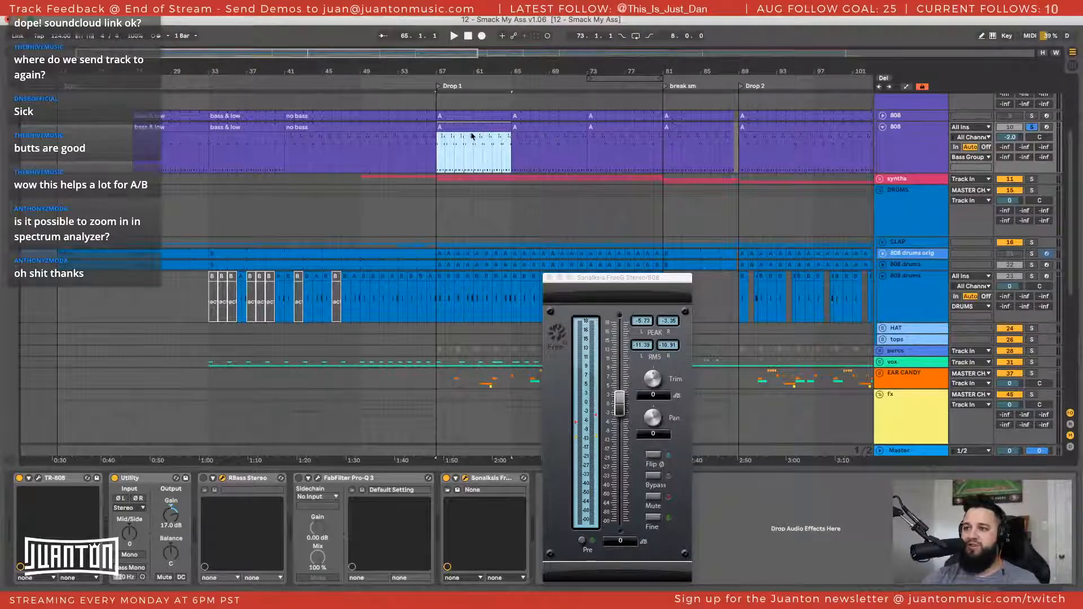
pyautogui.press('space')
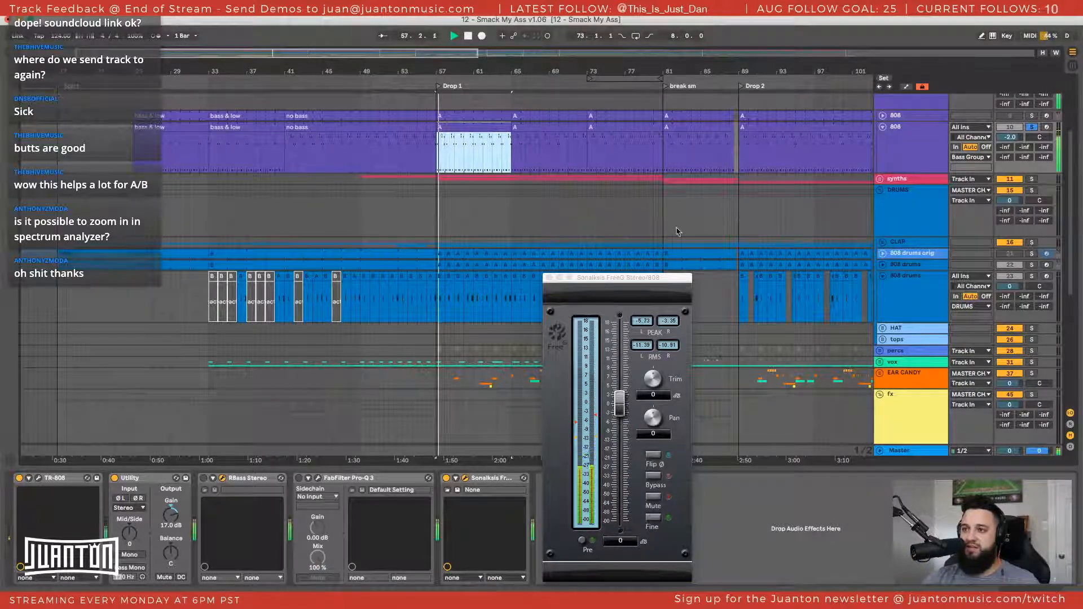
pyautogui.press('space')
pyautogui.doubleClick(463, 129)
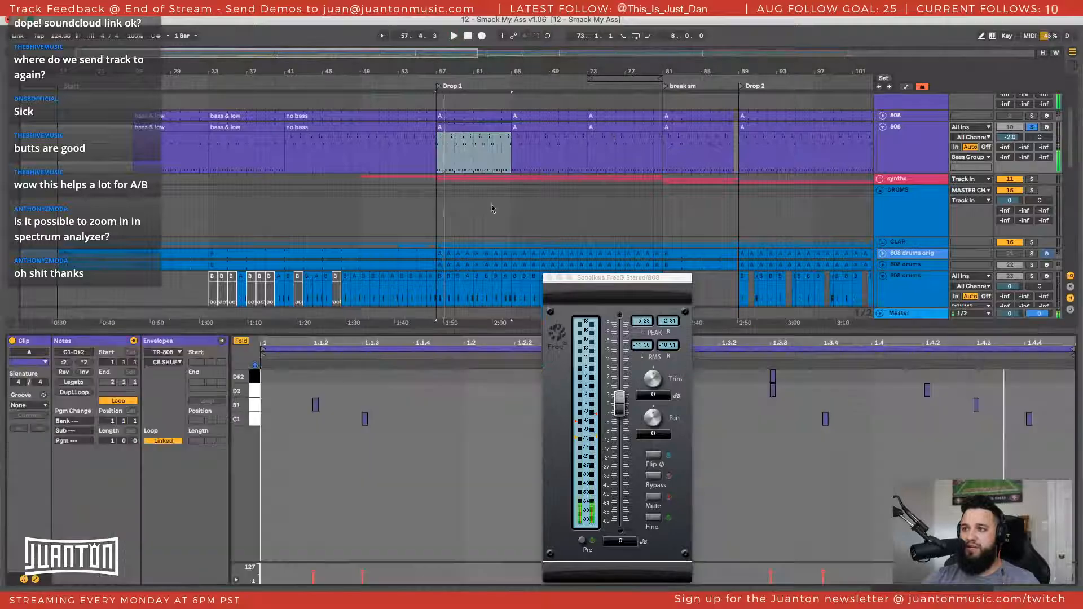
pyautogui.click(477, 476)
pyautogui.moveTo(612, 284); pyautogui.dragTo(356, 502)
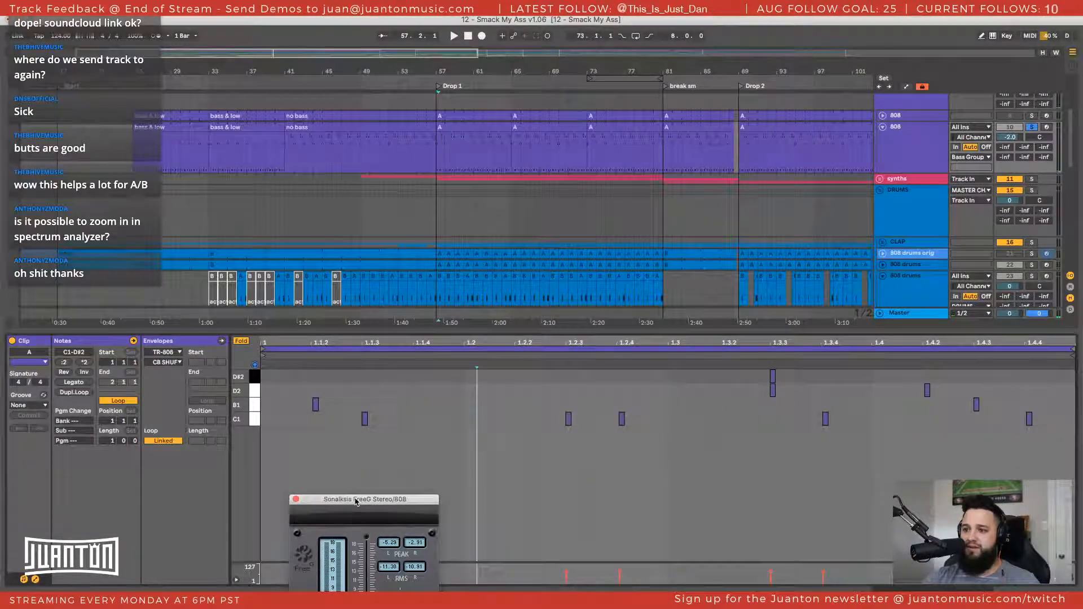
# Audition the note rows of the Drop 1 clip and delete its B1, D2 and D#2 notes, keeping only C1
pyautogui.click(255, 419)
pyautogui.click(255, 407)
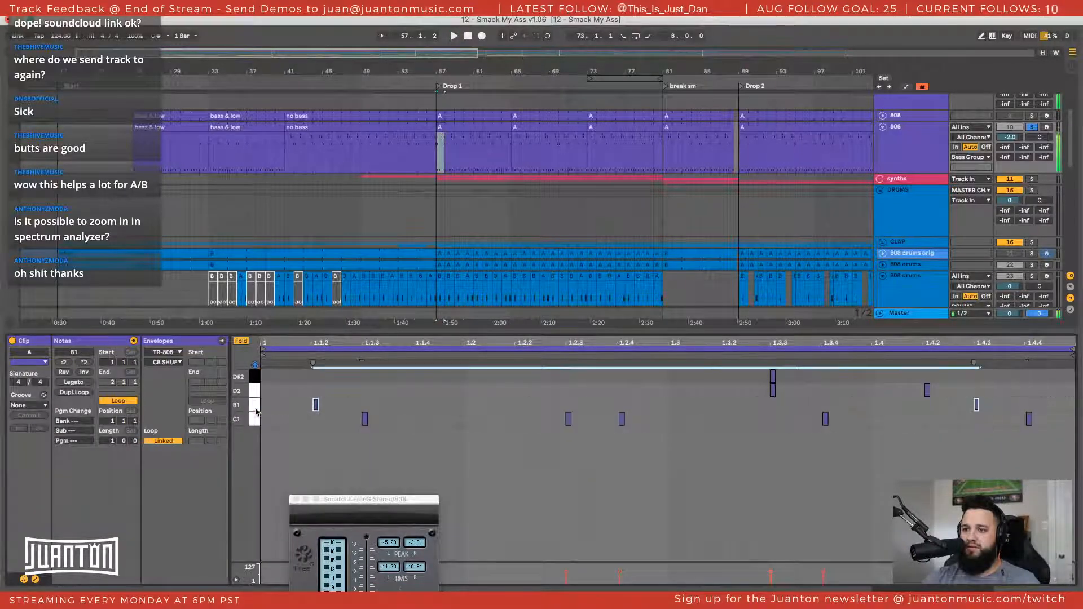
pyautogui.click(254, 376)
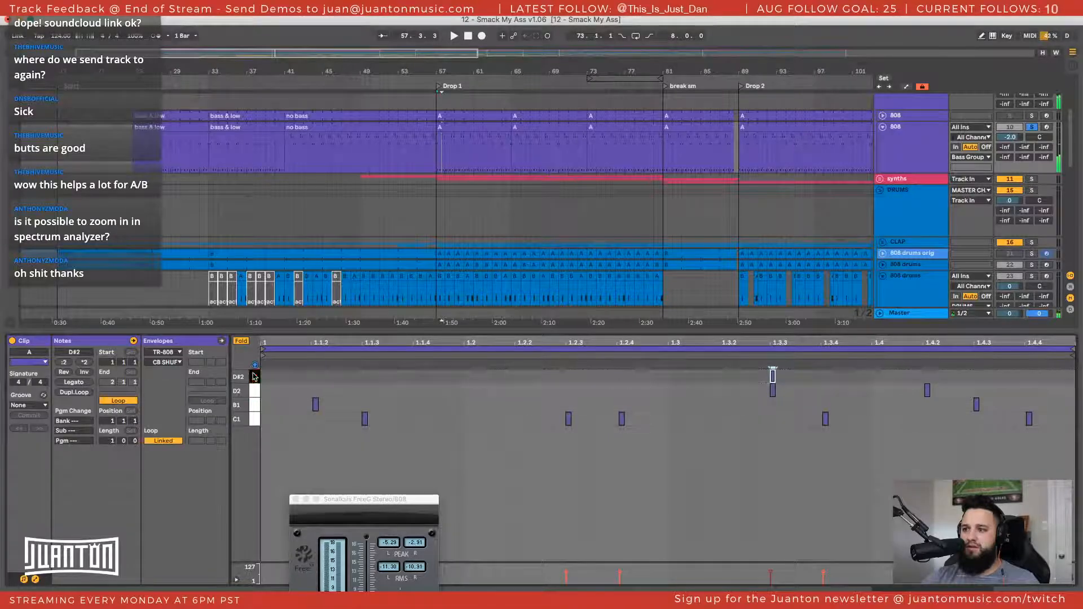
pyautogui.keyDown('shift'); pyautogui.click(258, 407); pyautogui.keyUp('shift')
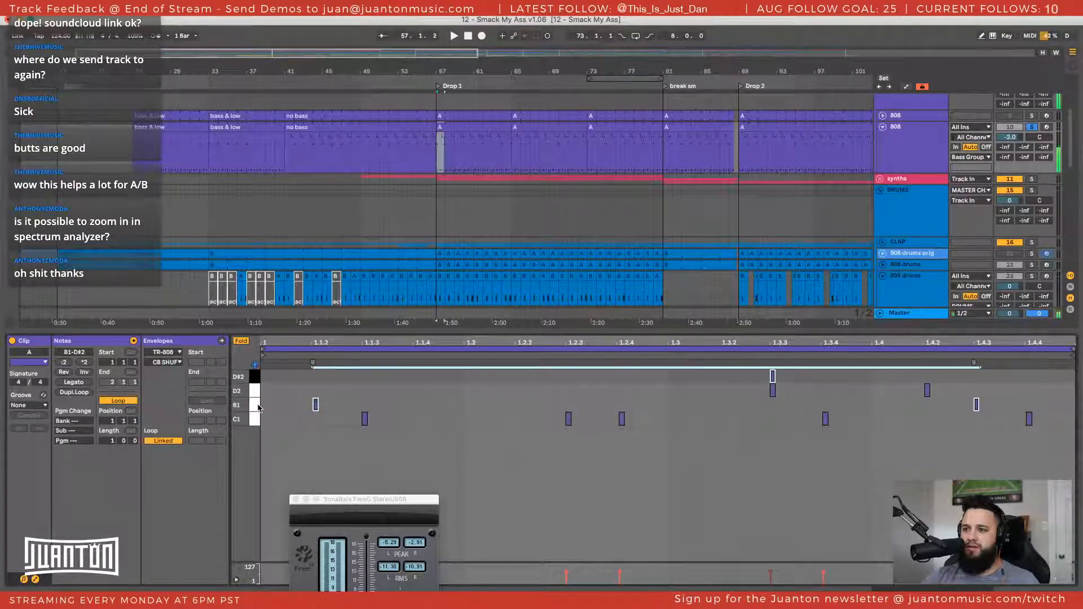
pyautogui.press('Delete')
pyautogui.click(254, 392)
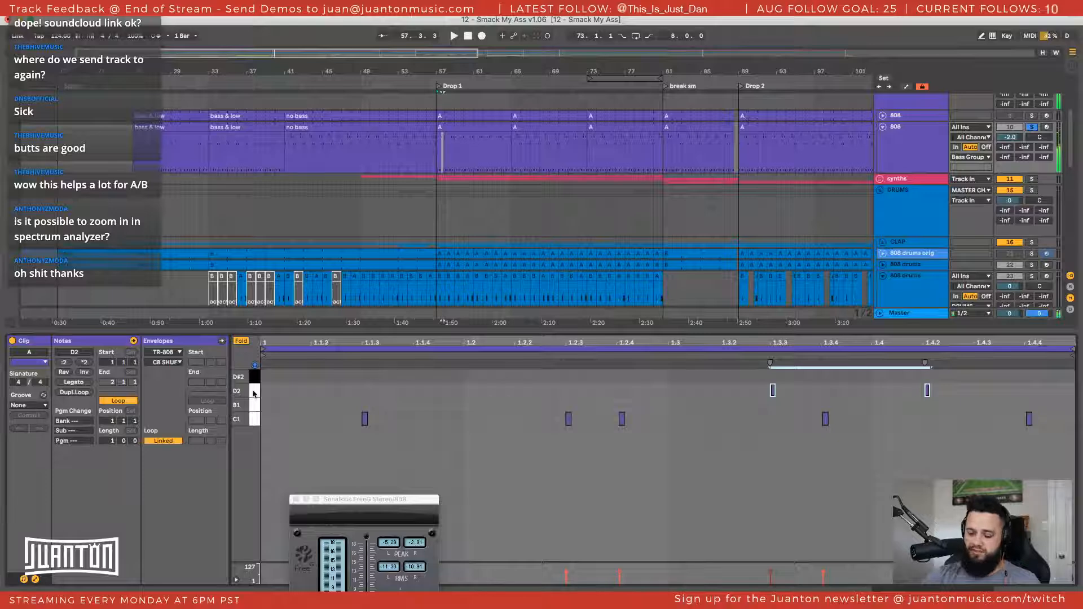
# Play the edited Drop 1 clip briefly to hear its remaining C1 notes
pyautogui.click(459, 130)
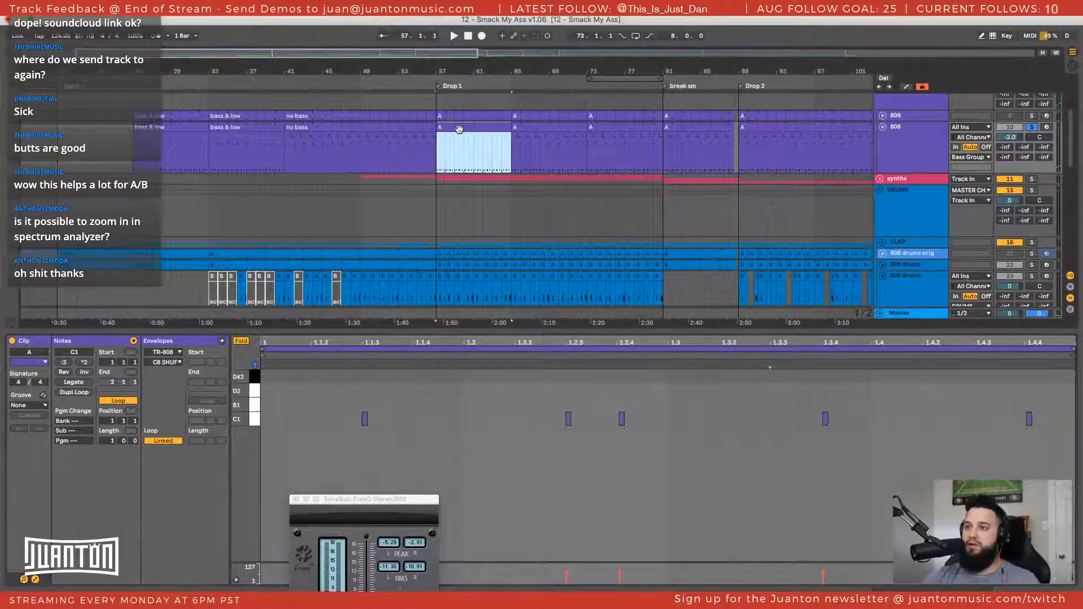
pyautogui.press('space')
pyautogui.scroll(-2, 464, 140)
pyautogui.scroll(2, 459, 138)
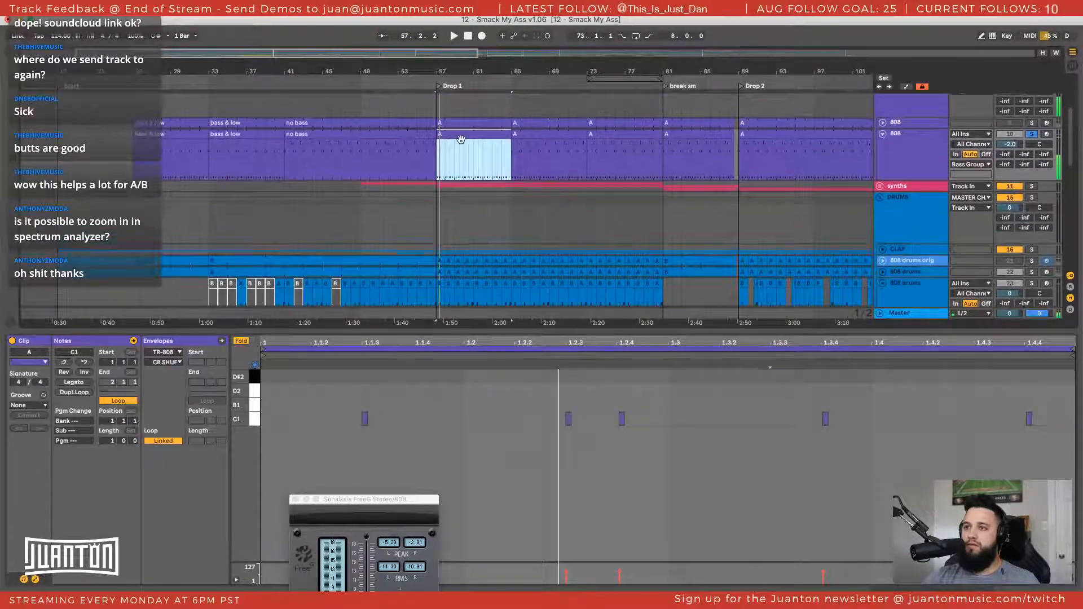
pyautogui.press('space')
# Inspect the "no bass" clip before Drop 1 on the duplicate 808 track and delete the clip
pyautogui.click(404, 137)
pyautogui.scroll(-1, 406, 141)
pyautogui.click(288, 413)
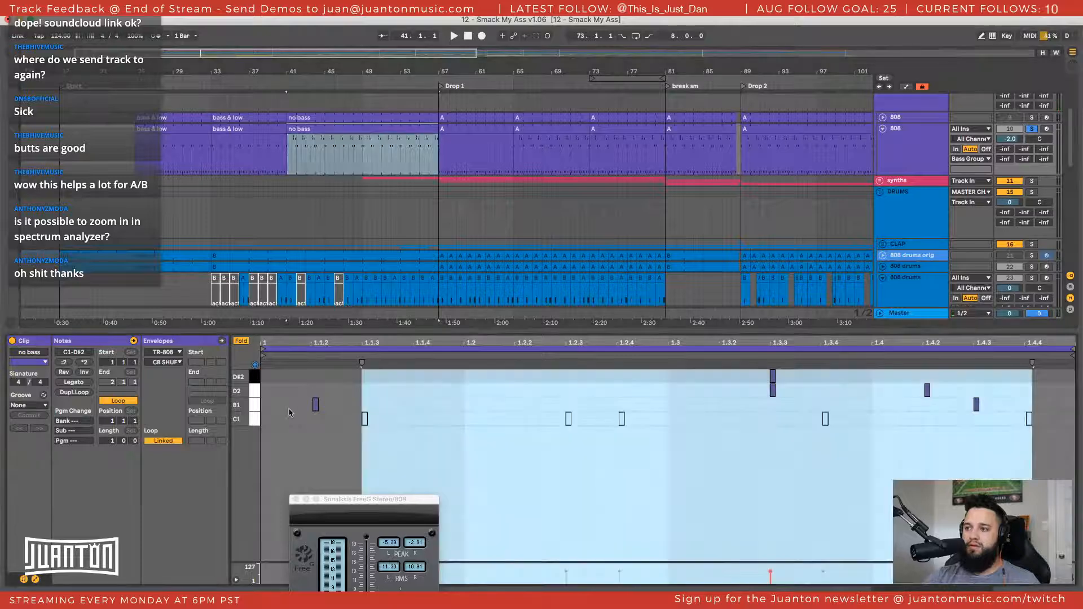
pyautogui.click(289, 413)
pyautogui.click(362, 130)
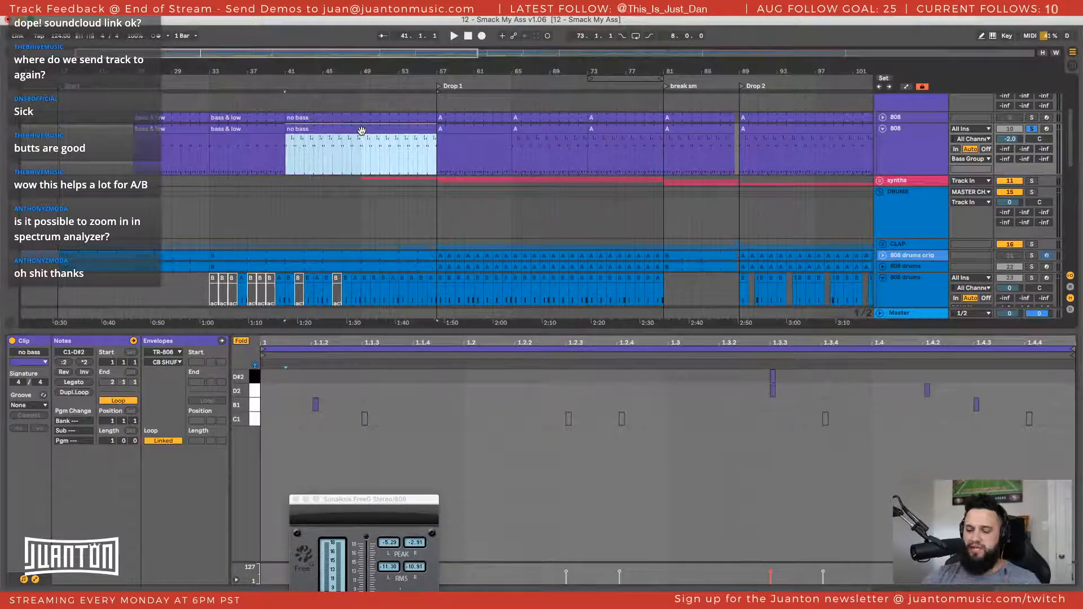
# Delete the B1 notes from the two "bass & low" clips starting at bars 25 and 33
pyautogui.click(220, 129)
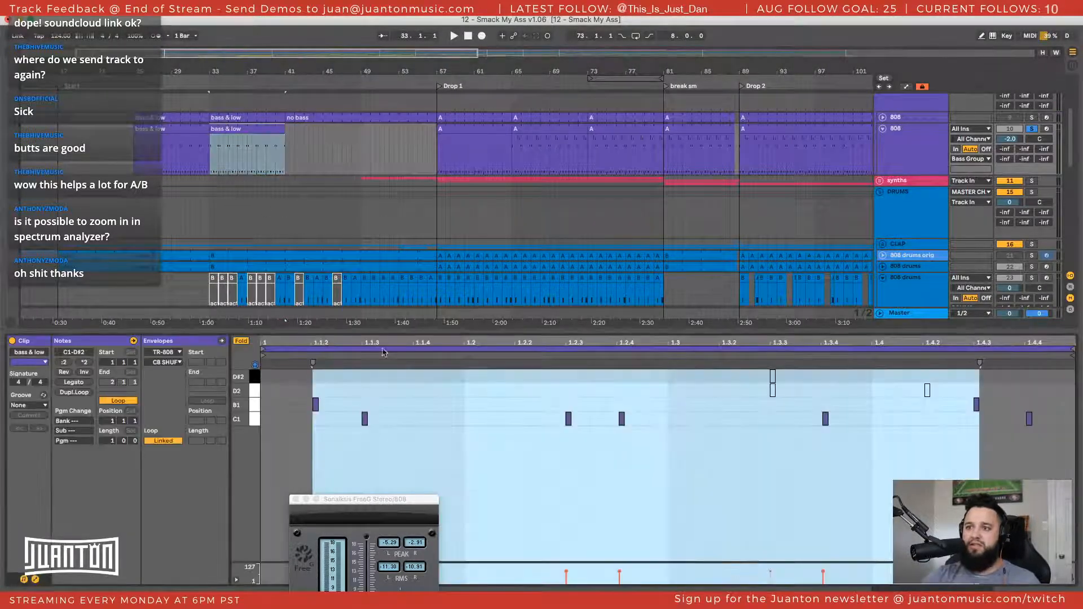
pyautogui.click(501, 455)
pyautogui.click(255, 405)
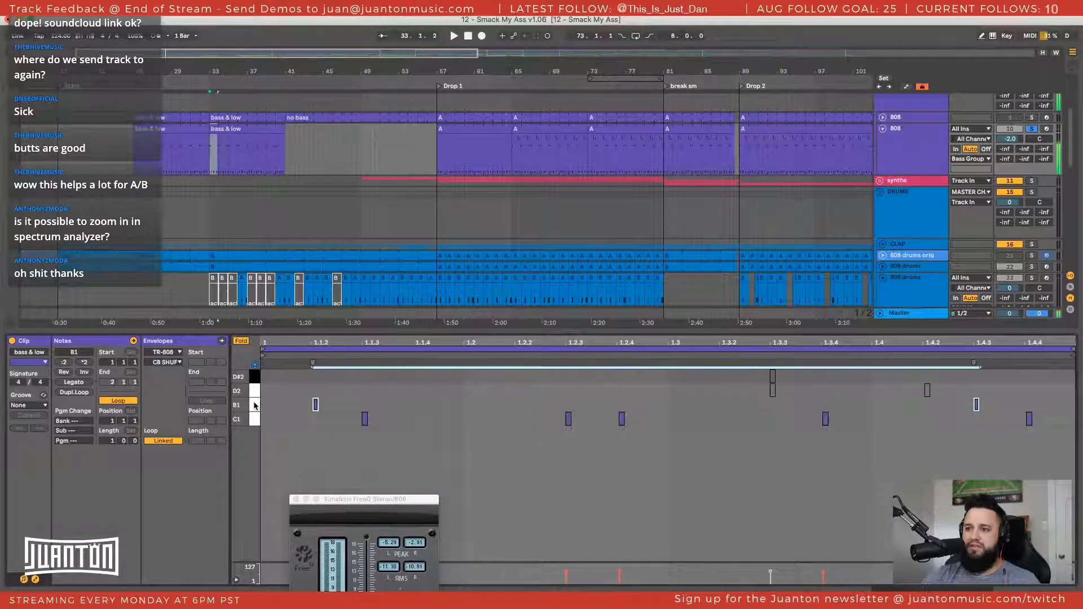
pyautogui.press('Delete')
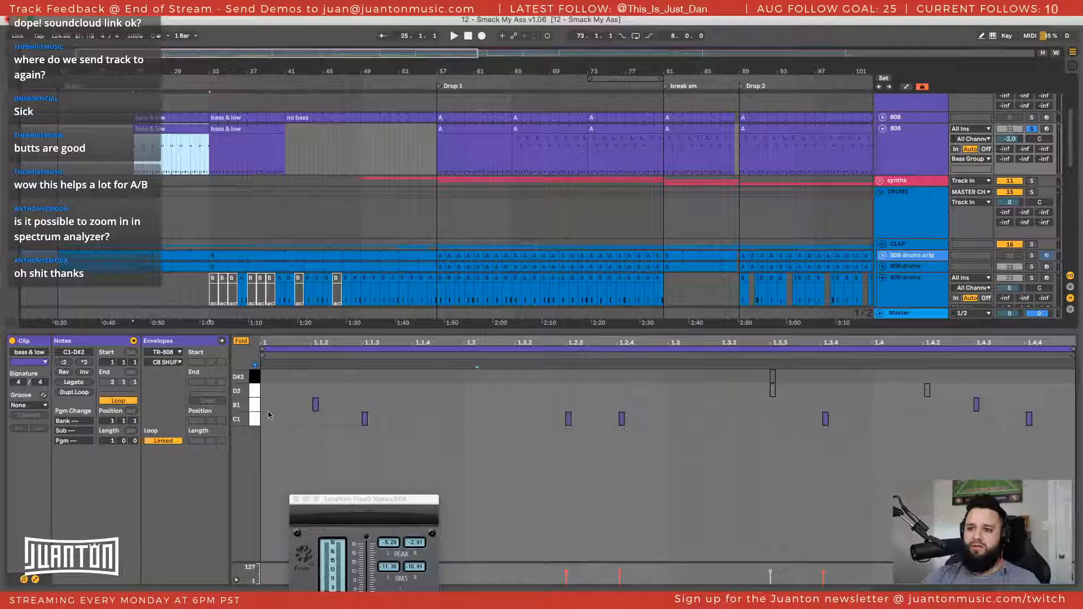
pyautogui.click(255, 406)
pyautogui.press('Delete')
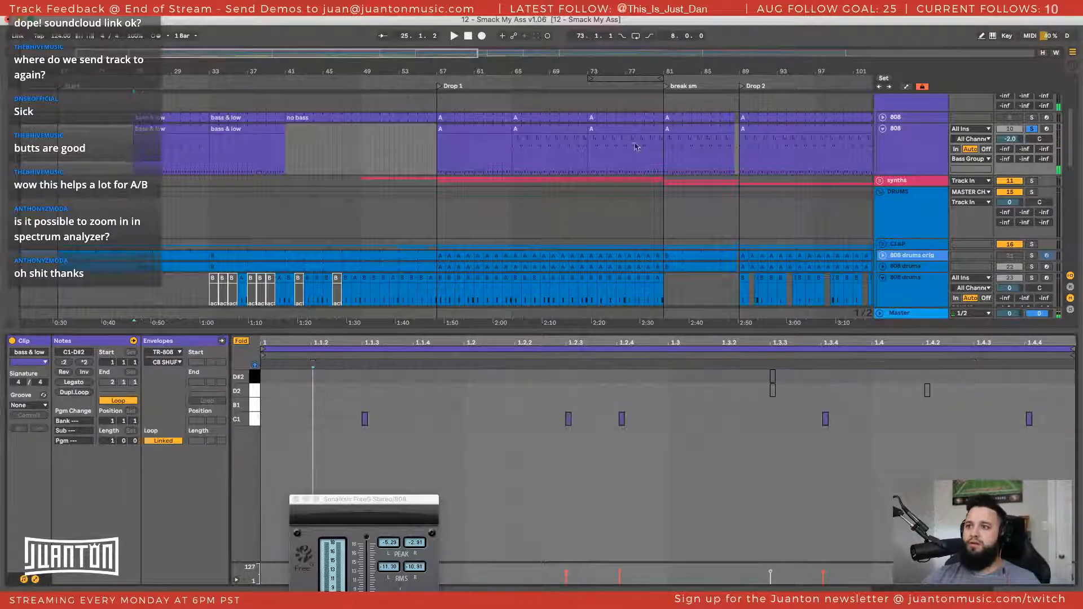
# Duplicate the edited C1-only Drop 1 clip twice so it replaces the following A clips up to bar 81
pyautogui.click(482, 127)
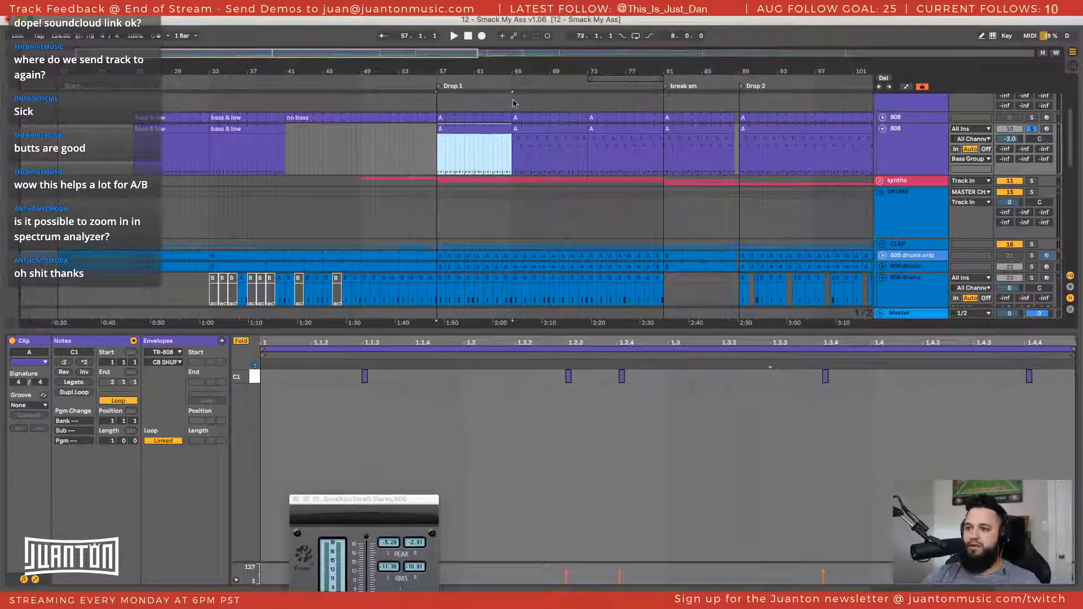
pyautogui.hscroll(3, 511, 166)
pyautogui.press('super+d')
pyautogui.hscroll(2, 514, 173)
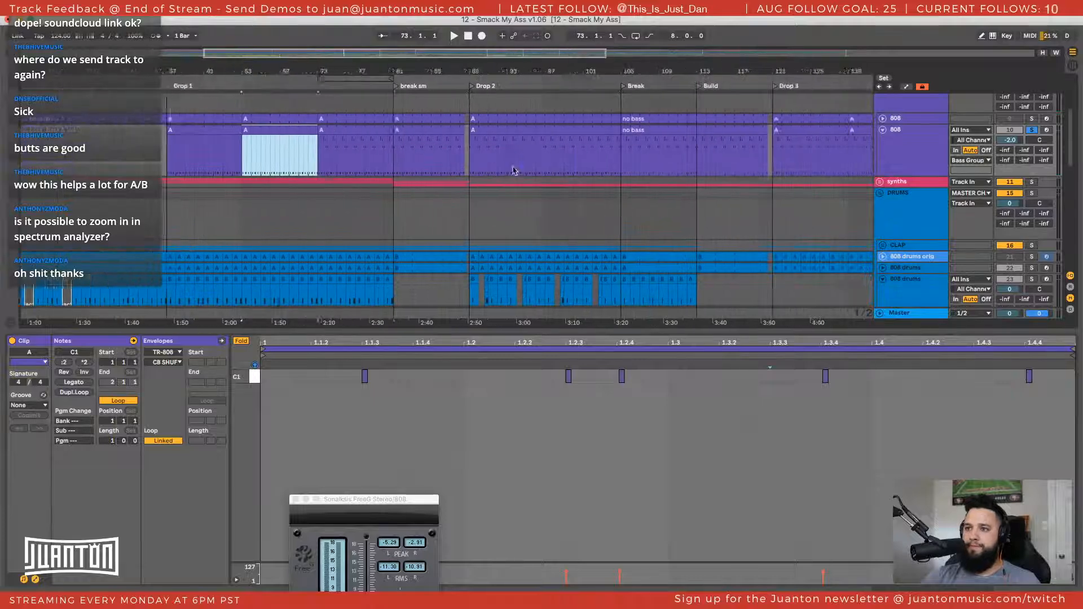
pyautogui.press('super+d')
pyautogui.moveTo(443, 70); pyautogui.dragTo(415, 142)
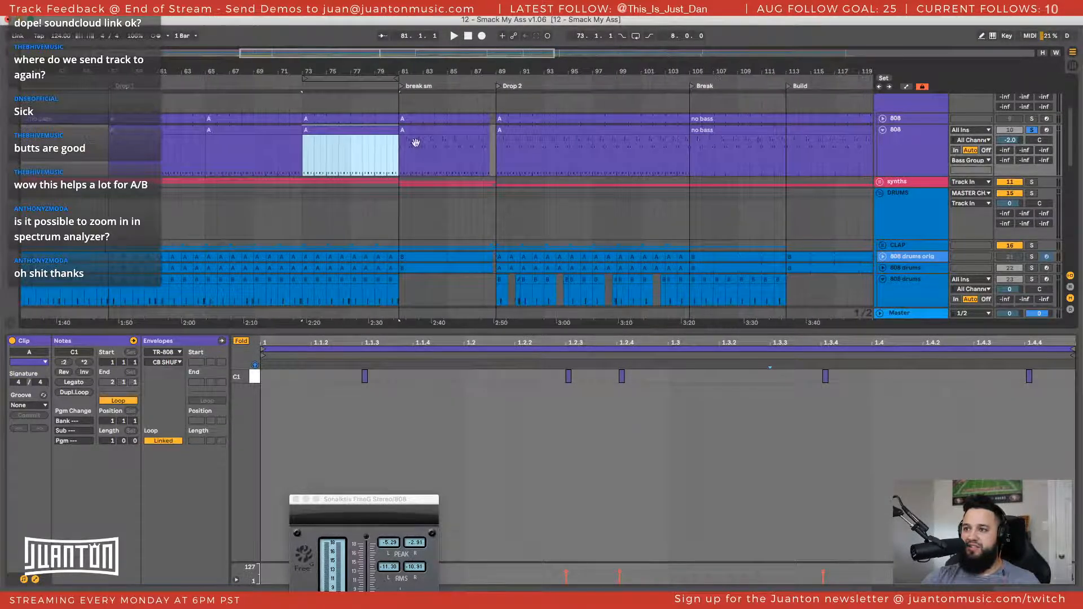
# Compare the notes of the "bass & low" clip at bar 33 with the edited A clips in Drop 1
pyautogui.click(124, 134)
pyautogui.hscroll(-5, 132, 139)
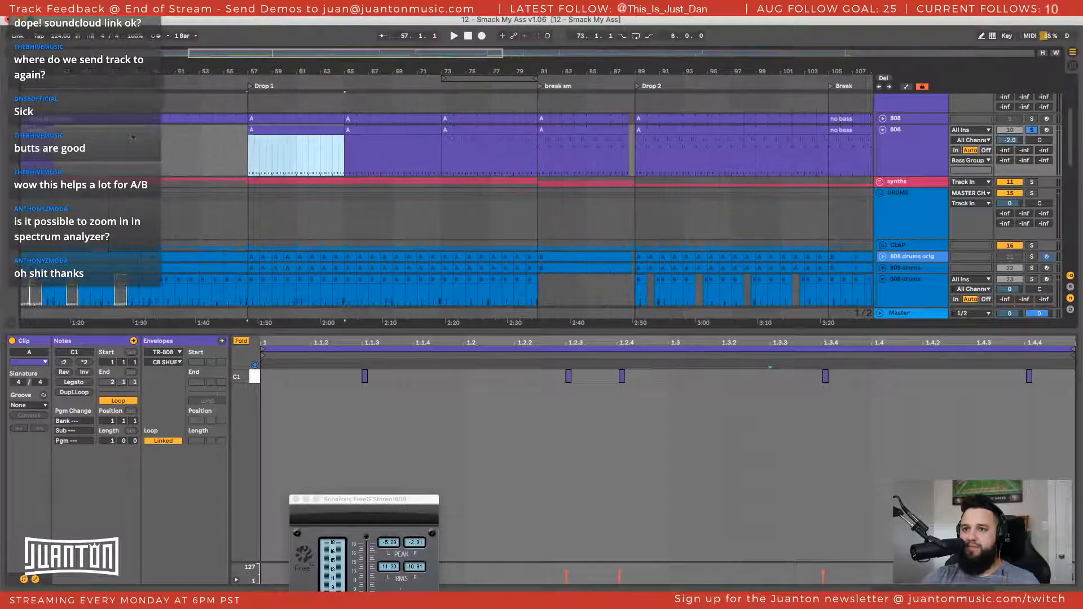
pyautogui.hscroll(-10, 131, 138)
pyautogui.click(249, 136)
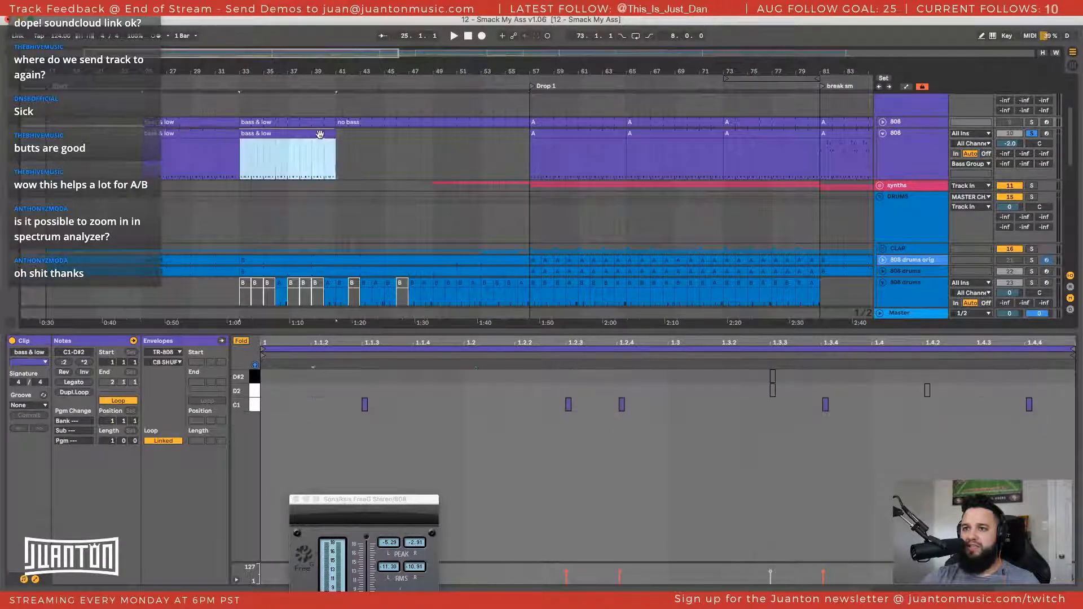
pyautogui.hscroll(4, 320, 136)
pyautogui.click(436, 142)
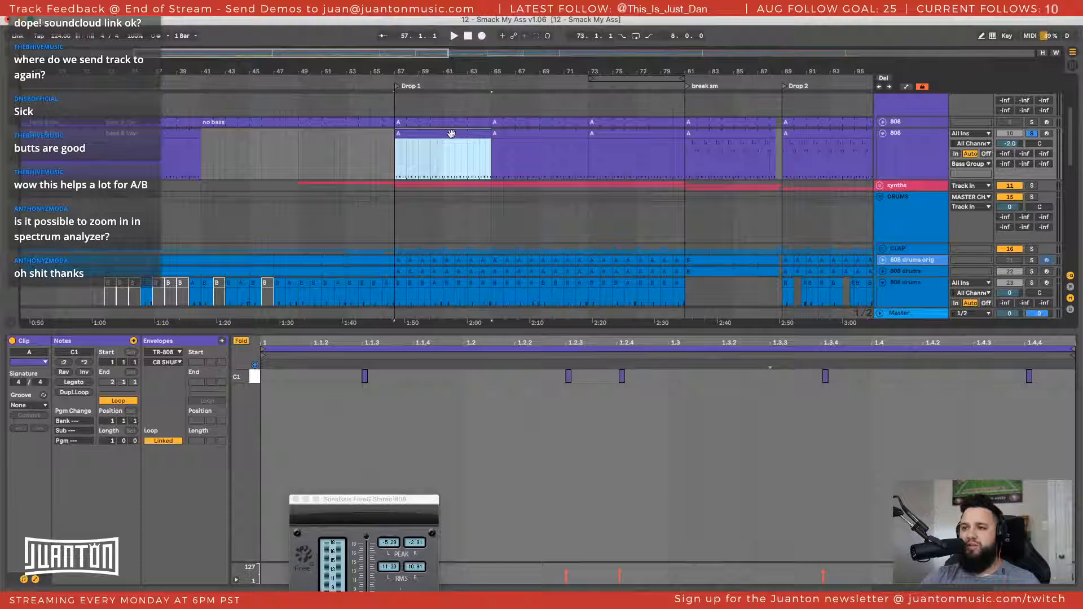
pyautogui.click(545, 134)
pyautogui.hscroll(5, 474, 172)
pyautogui.click(305, 134)
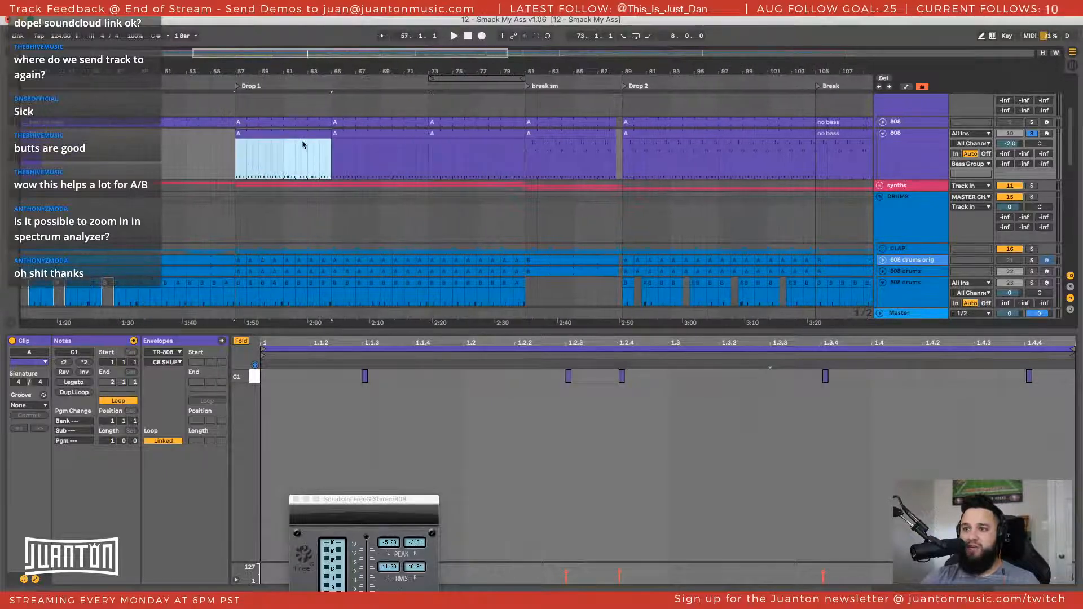
# Duplicate the C1-only A clip from bar 73 over the "break sm" section and trim its end at 88.3
pyautogui.click(377, 134)
pyautogui.click(475, 134)
pyautogui.hscroll(3, 508, 129)
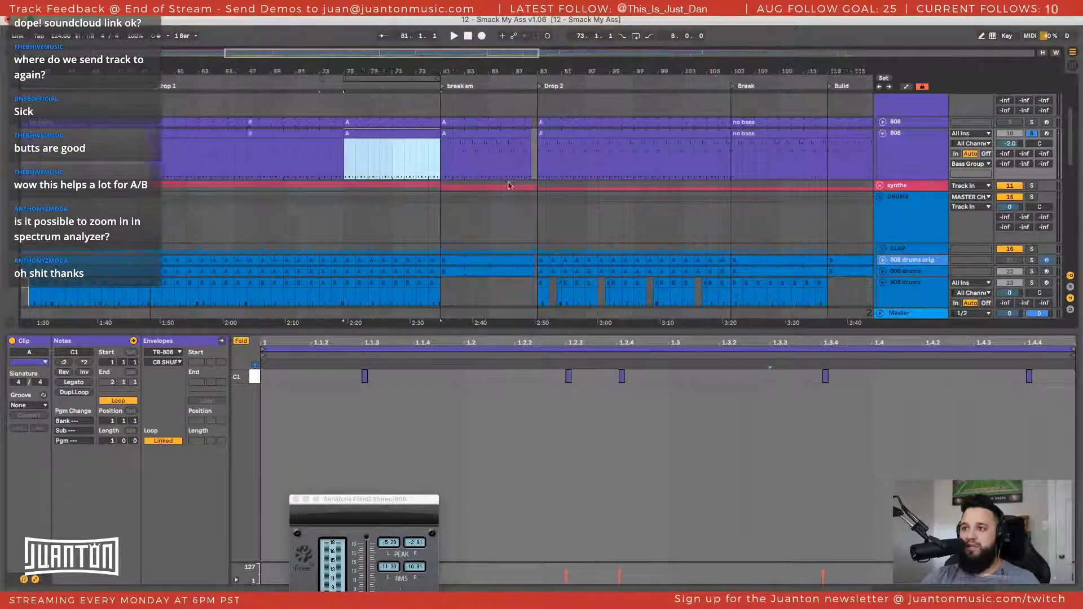
pyautogui.moveTo(489, 70); pyautogui.dragTo(489, 113)
pyautogui.click(674, 148)
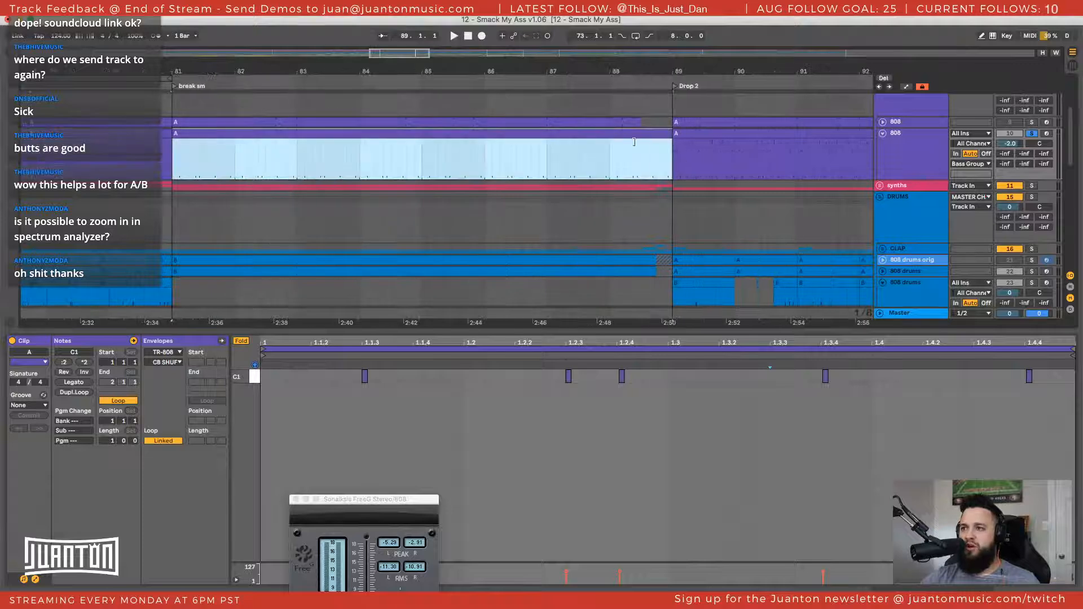
pyautogui.moveTo(634, 142); pyautogui.dragTo(642, 141)
pyautogui.hscroll(3, 655, 155)
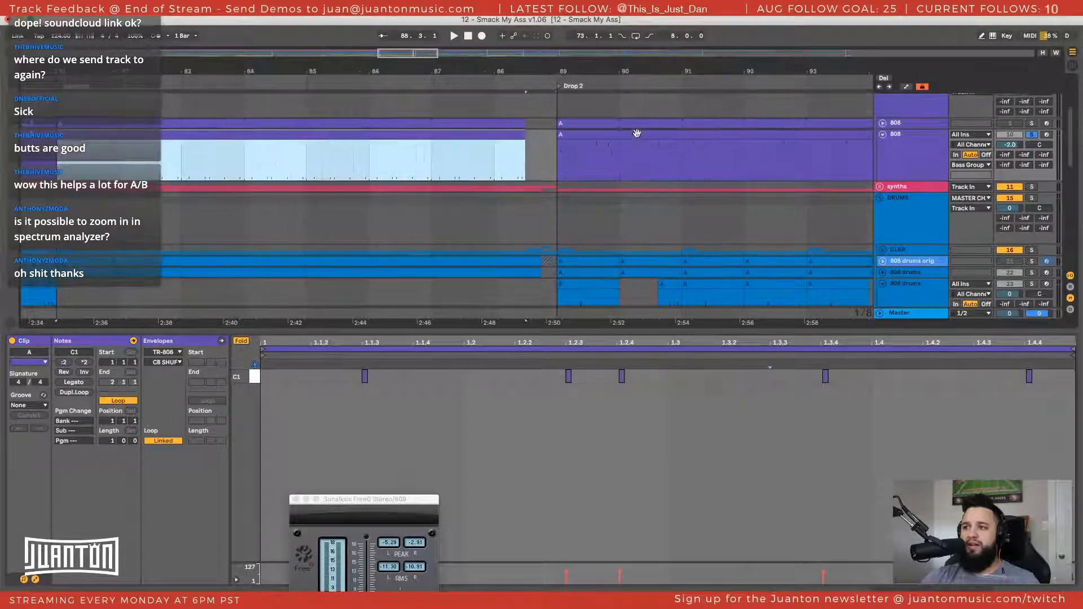
# Copy the C1-only A clip from bar 73 to the start of Drop 2 and extend it to bar 105
pyautogui.click(675, 162)
pyautogui.moveTo(643, 65); pyautogui.dragTo(644, 68)
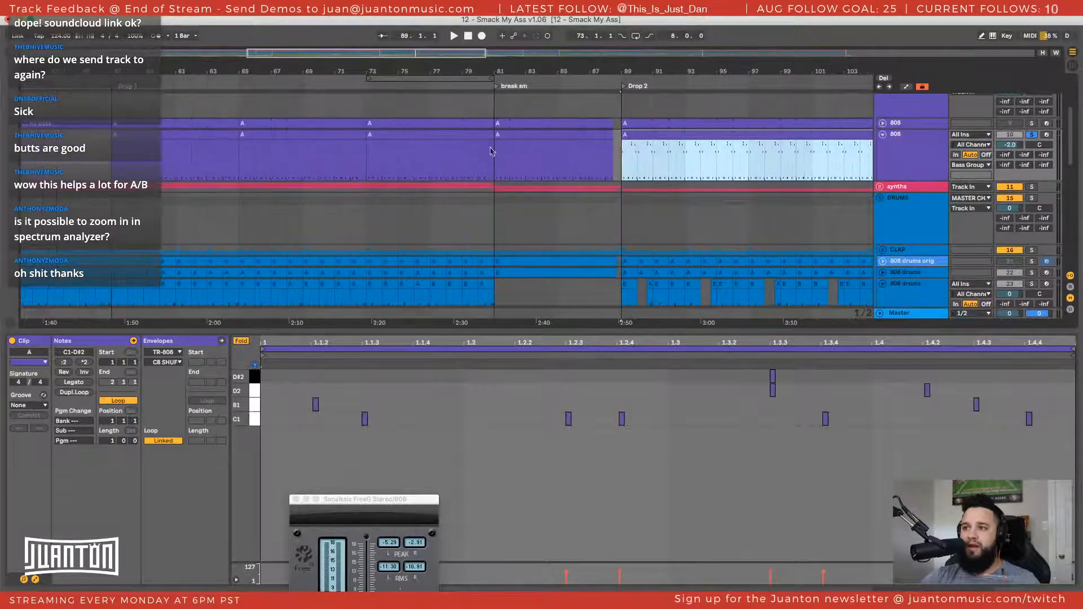
pyautogui.click(471, 130)
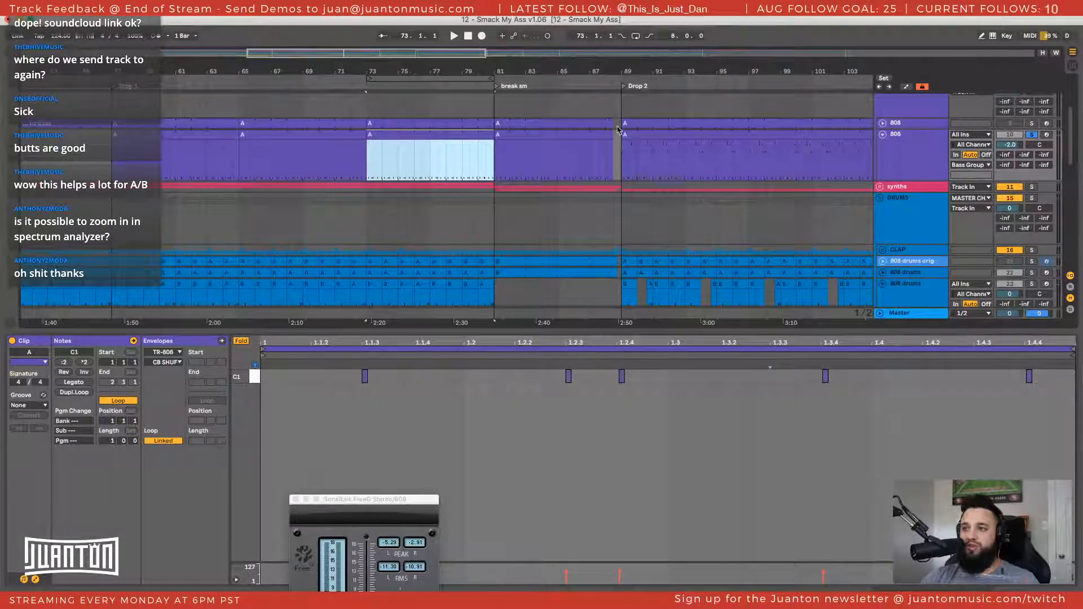
pyautogui.click(652, 140)
pyautogui.hscroll(10, 632, 147)
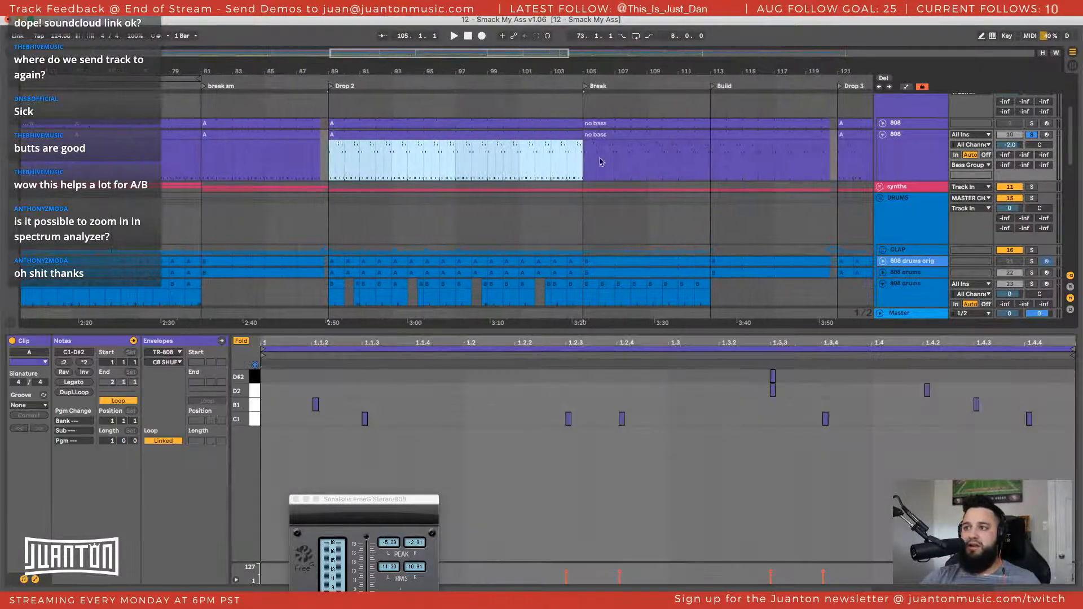
pyautogui.press('super+v')
pyautogui.moveTo(453, 134); pyautogui.dragTo(581, 138)
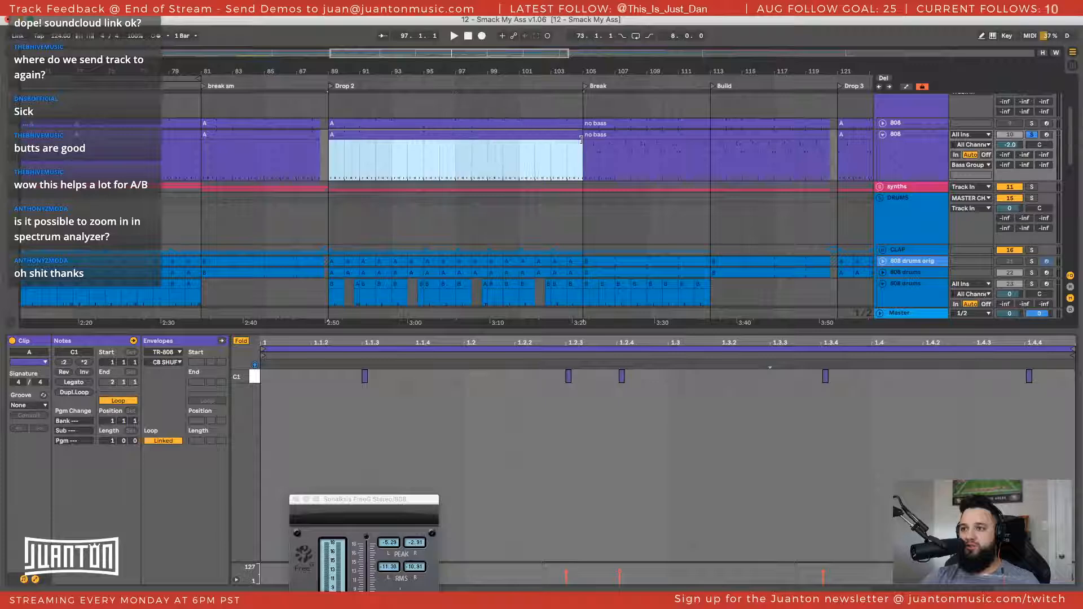
pyautogui.press('super+d')
pyautogui.hscroll(5, 575, 146)
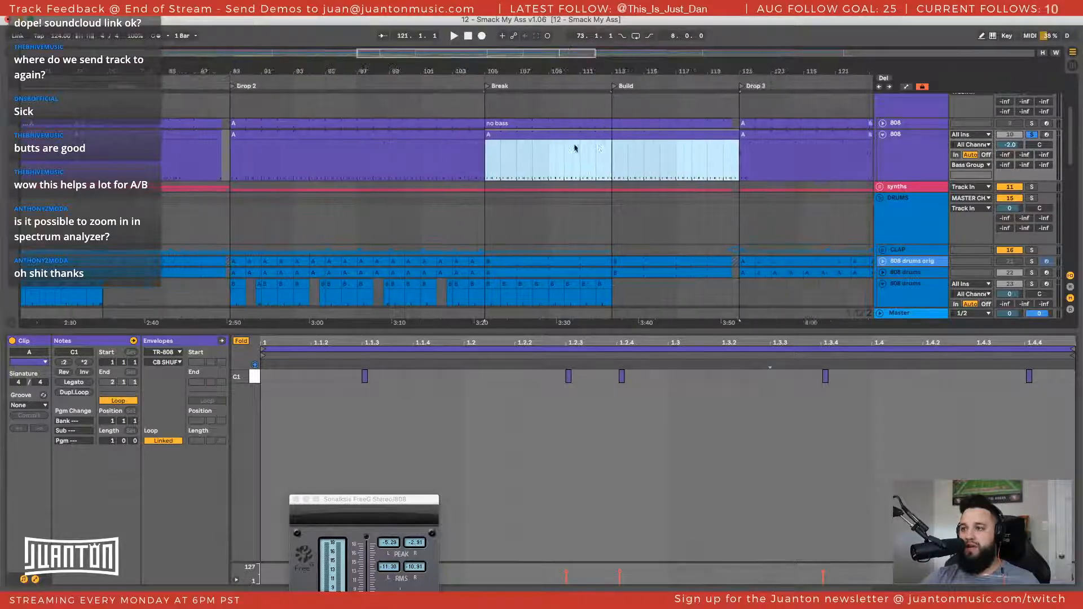
pyautogui.press('super+z')
# Delete the "no bass" clip spanning the Break and Build sections on the duplicate 808 track
pyautogui.hscroll(4, 483, 162)
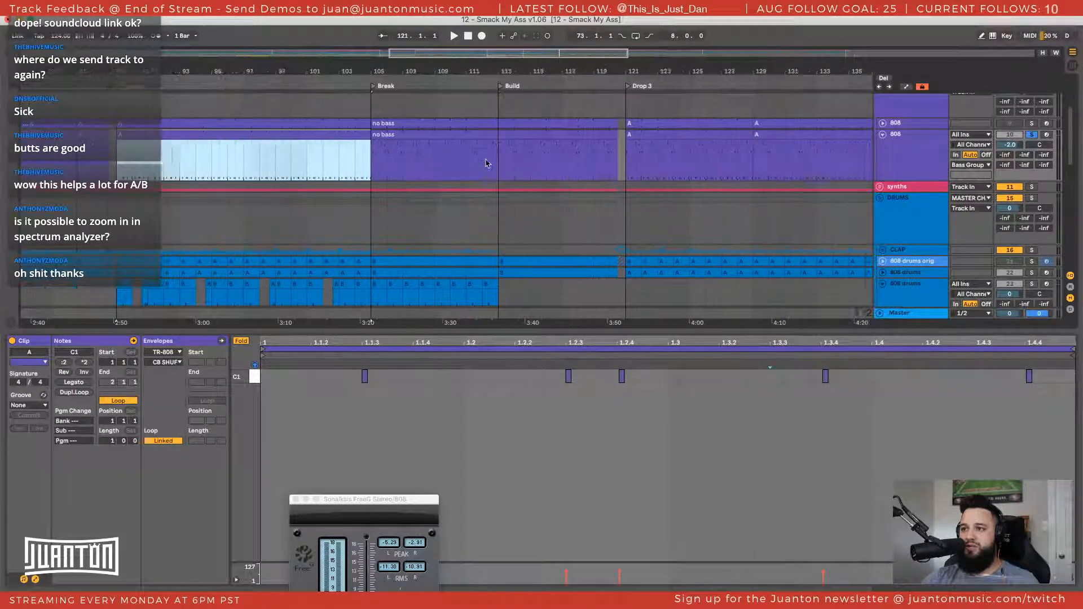
pyautogui.click(383, 134)
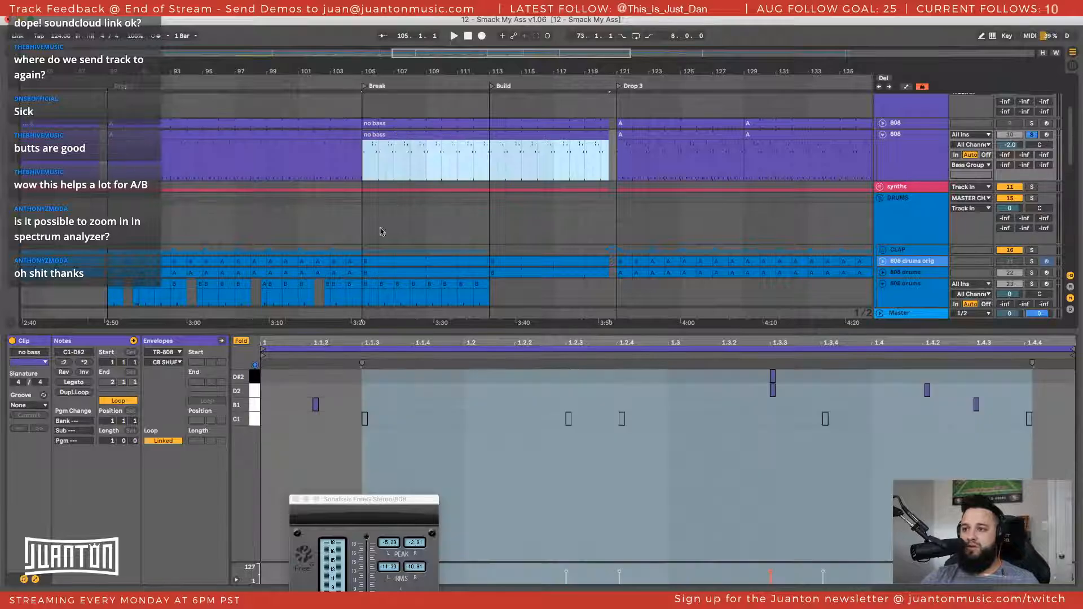
pyautogui.press('Delete')
# Copy the C1-only Drop 2 clip and paste it twice over Drop 3, from bar 121 to 153
pyautogui.hscroll(7, 490, 114)
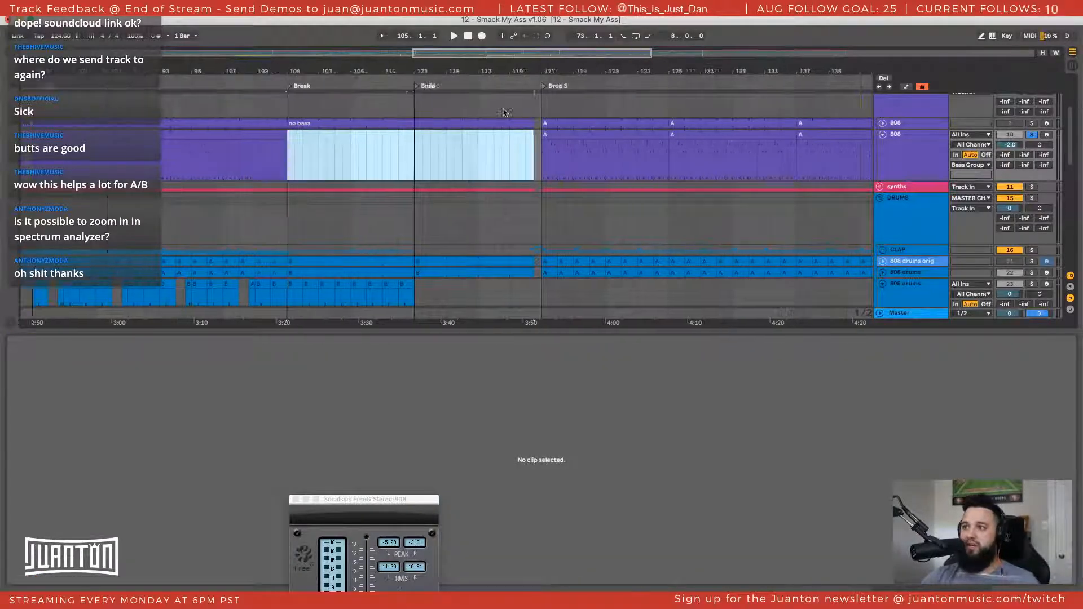
pyautogui.click(426, 135)
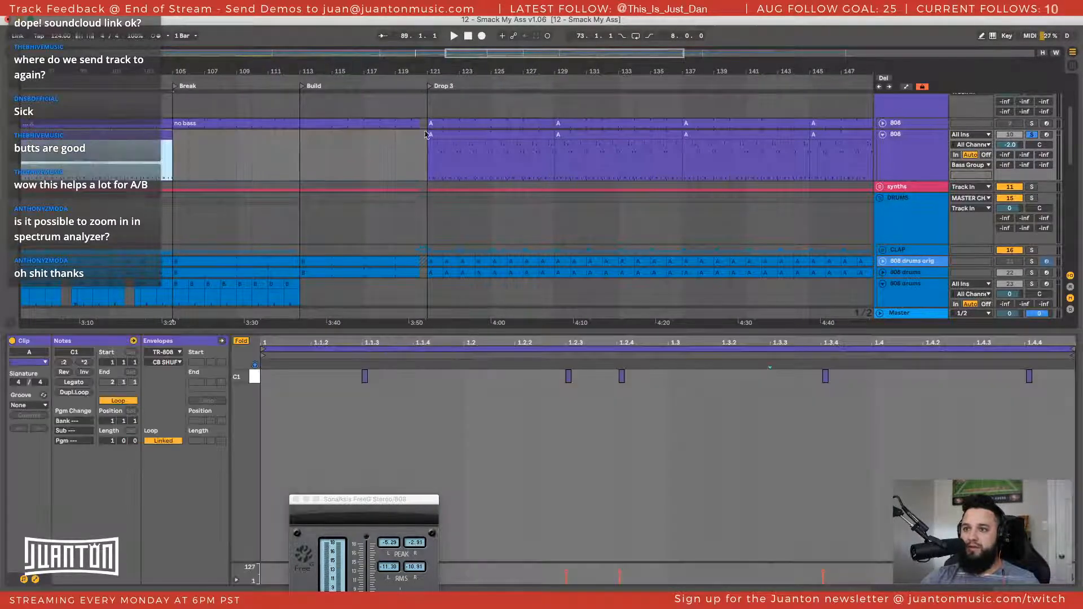
pyautogui.click(444, 132)
pyautogui.press('super+v')
pyautogui.hscroll(18, 614, 184)
pyautogui.press('super+v')
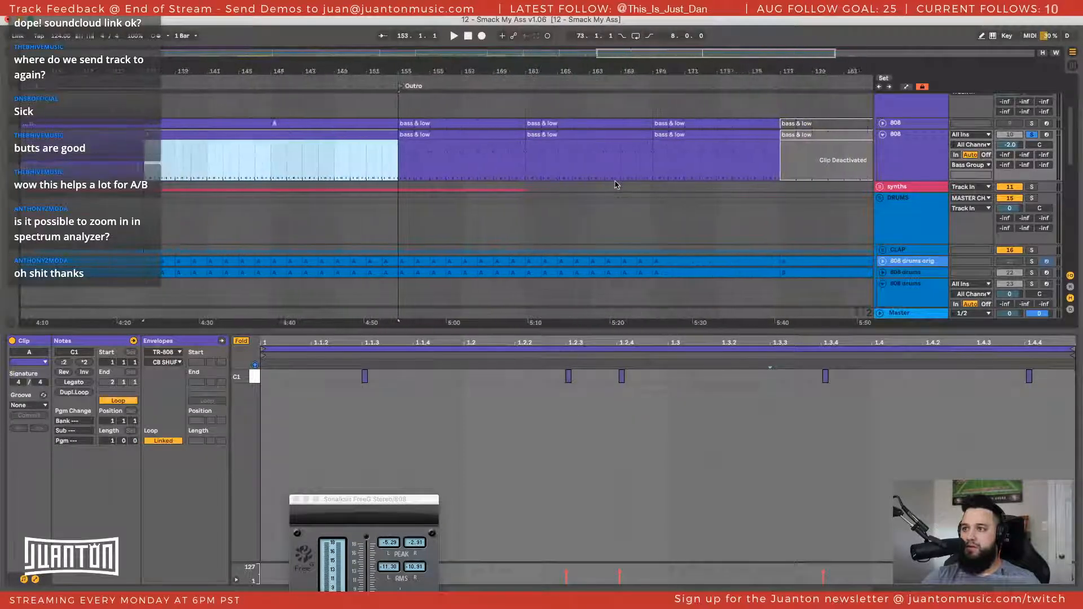
# Replace the three active Outro "bass & low" clips, bars 153 to 177, with copies of the edited "bass & low" clip from bar 33
pyautogui.hscroll(-20, 375, 158)
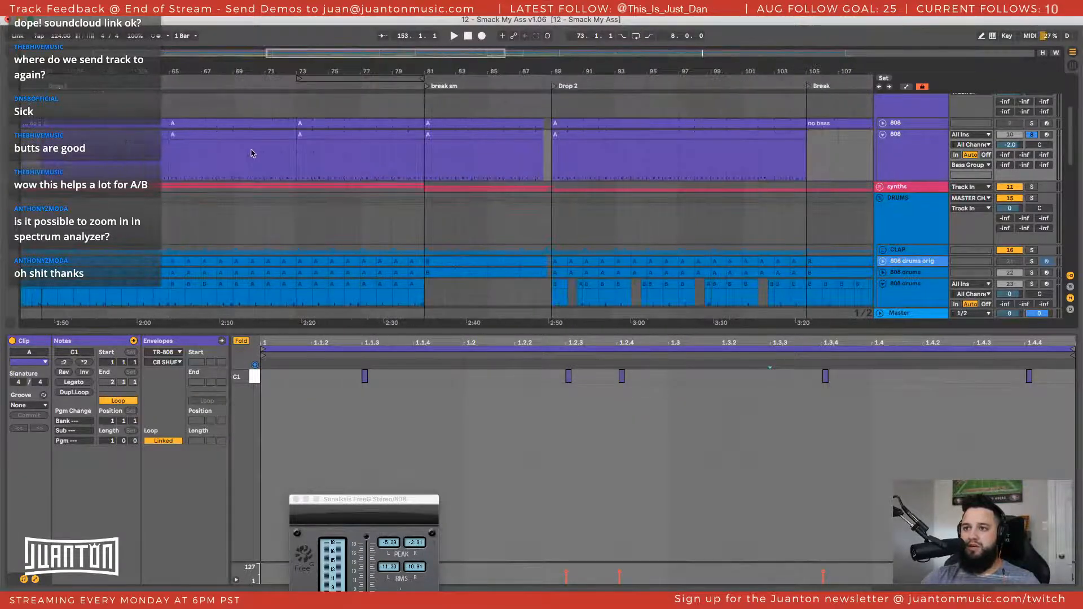
pyautogui.click(190, 142)
pyautogui.click(193, 134)
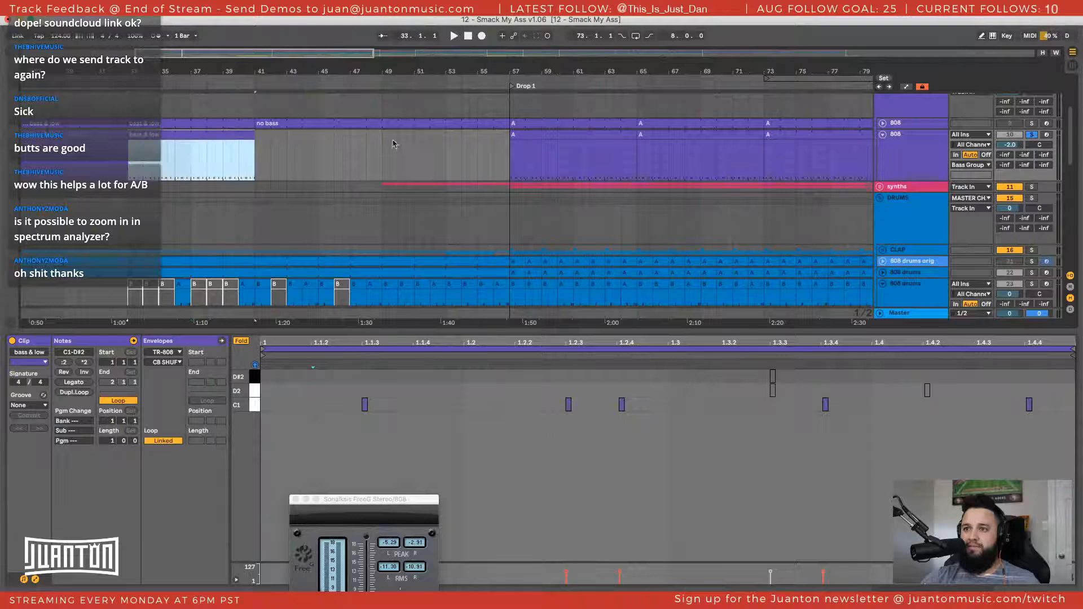
pyautogui.hscroll(20, 394, 142)
pyautogui.click(418, 146)
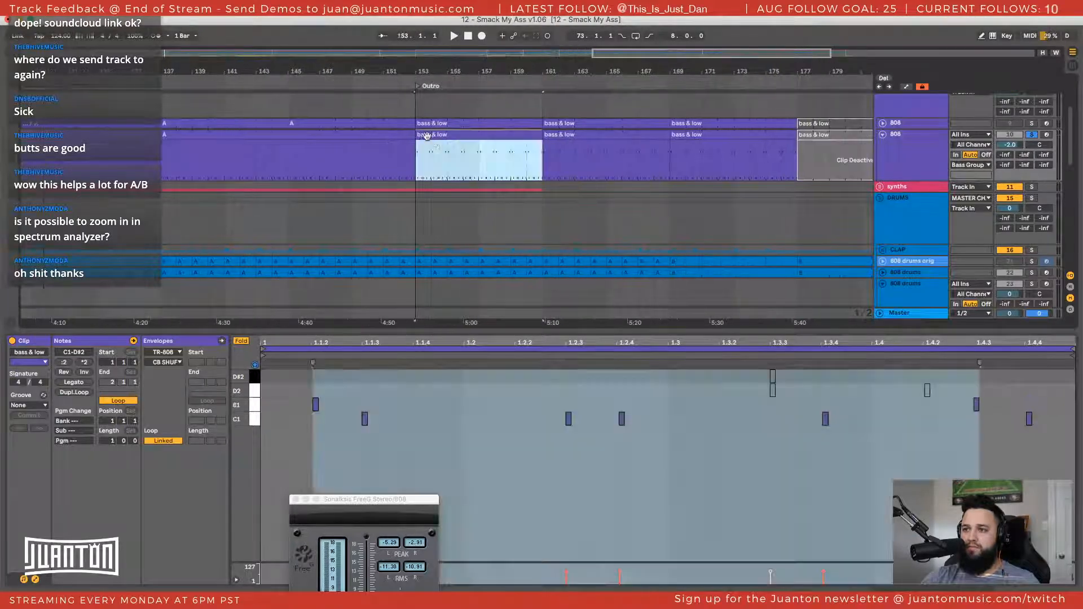
pyautogui.press('Right')
pyautogui.press('Right')
pyautogui.hscroll(2, 556, 188)
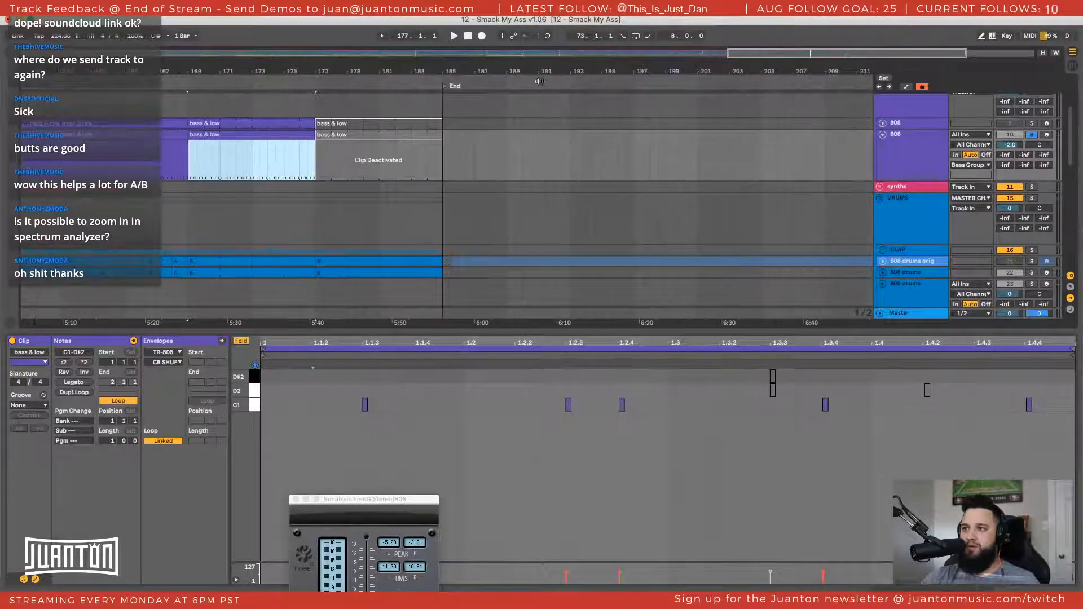
# Check the edited clips across the arrangement and rename the duplicate 808 track as "808 sub"
pyautogui.press('-')
pyautogui.press('-')
pyautogui.hscroll(-10, 517, 183)
pyautogui.click(500, 151)
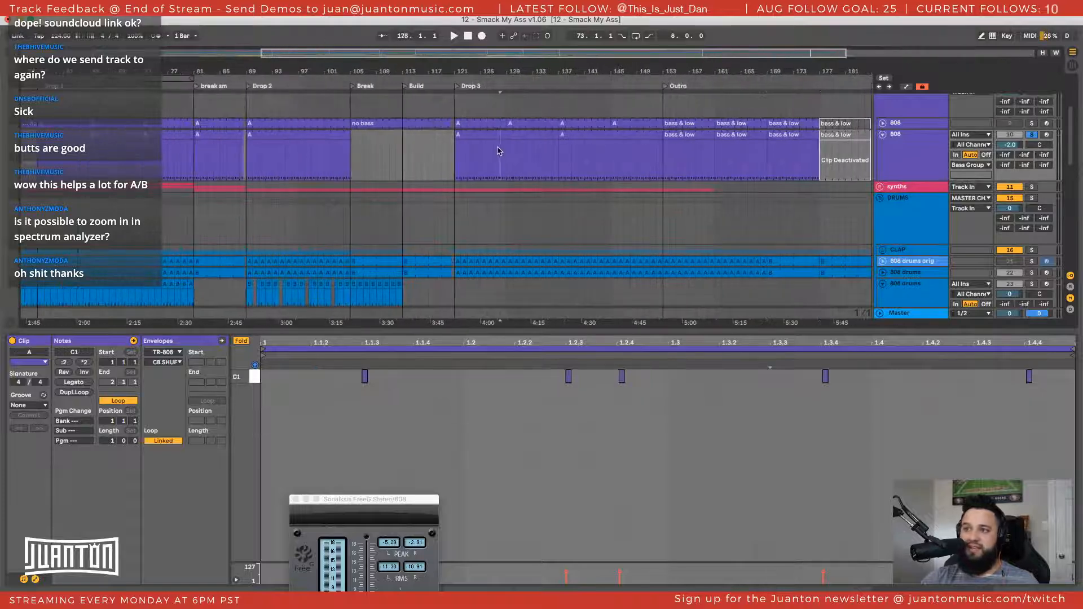
pyautogui.hscroll(-1, 722, 178)
pyautogui.hscroll(-2, 721, 178)
pyautogui.click(918, 153)
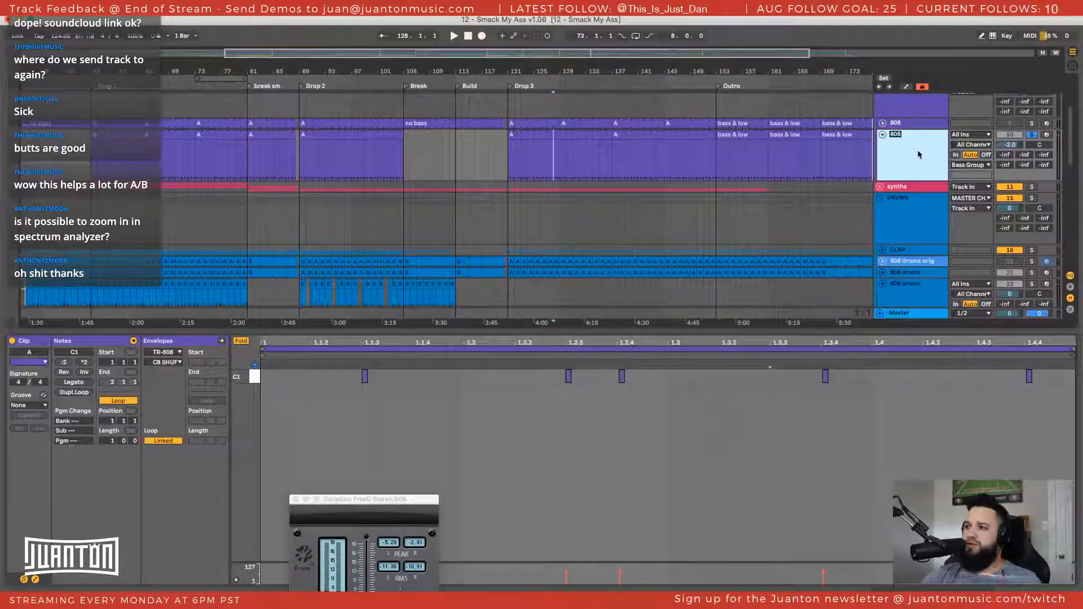
pyautogui.write('sub')
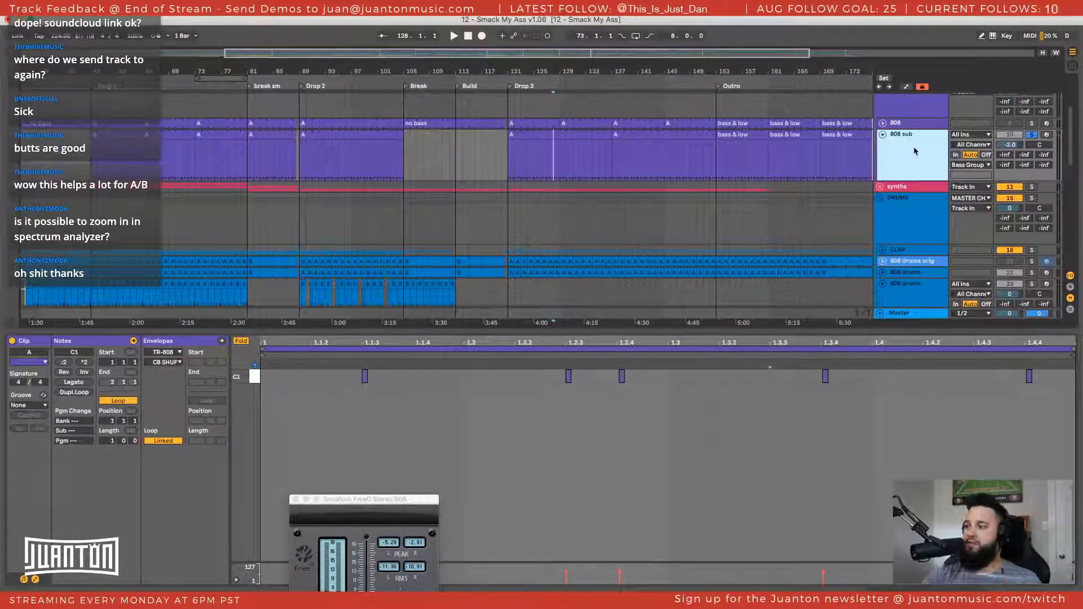
# Fold the 808 sub track and rename the original 808 track as "808 toms & cowbell"
pyautogui.click(882, 134)
pyautogui.click(913, 122)
pyautogui.press('super+r')
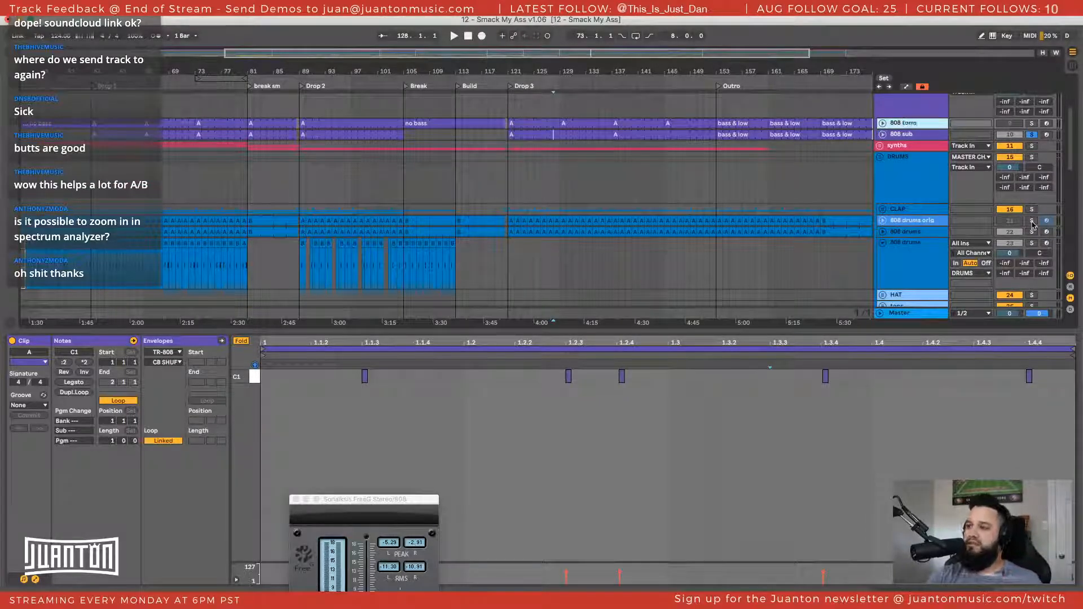
pyautogui.press('Right')
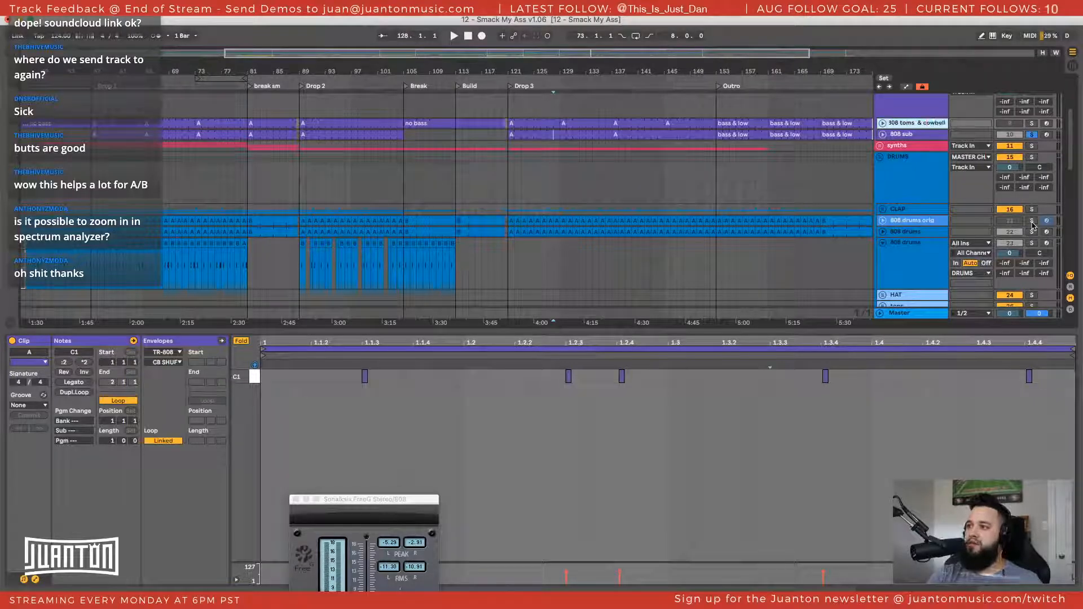
pyautogui.press('Return')
# Play the soloed 808 sub track briefly, show the toms and cowbell track's devices, and unfold both 808 tracks
pyautogui.click(959, 136)
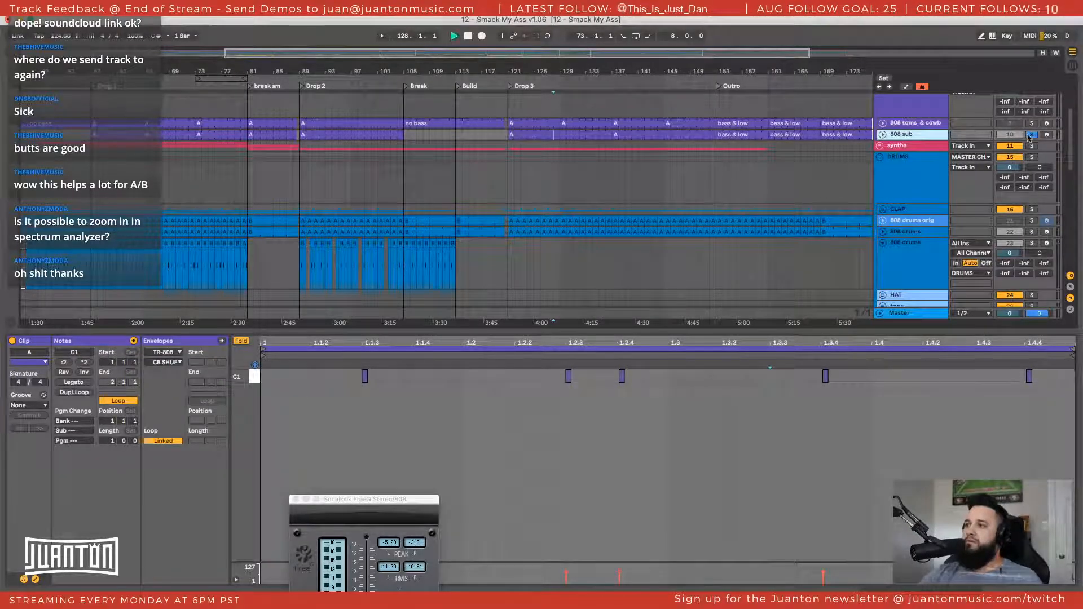
pyautogui.doubleClick(918, 127)
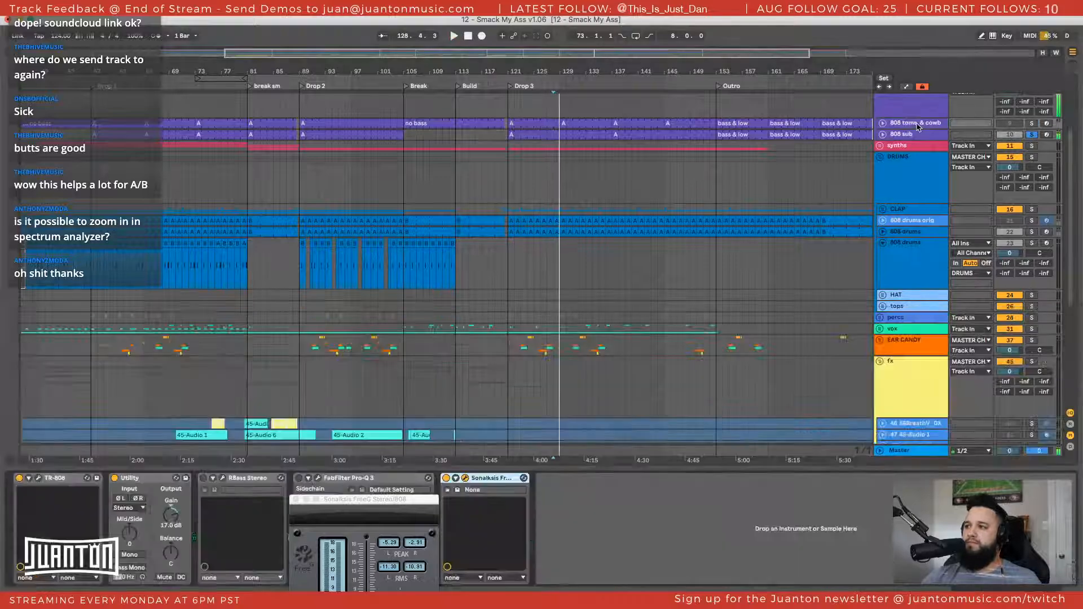
pyautogui.click(883, 134)
pyautogui.click(883, 123)
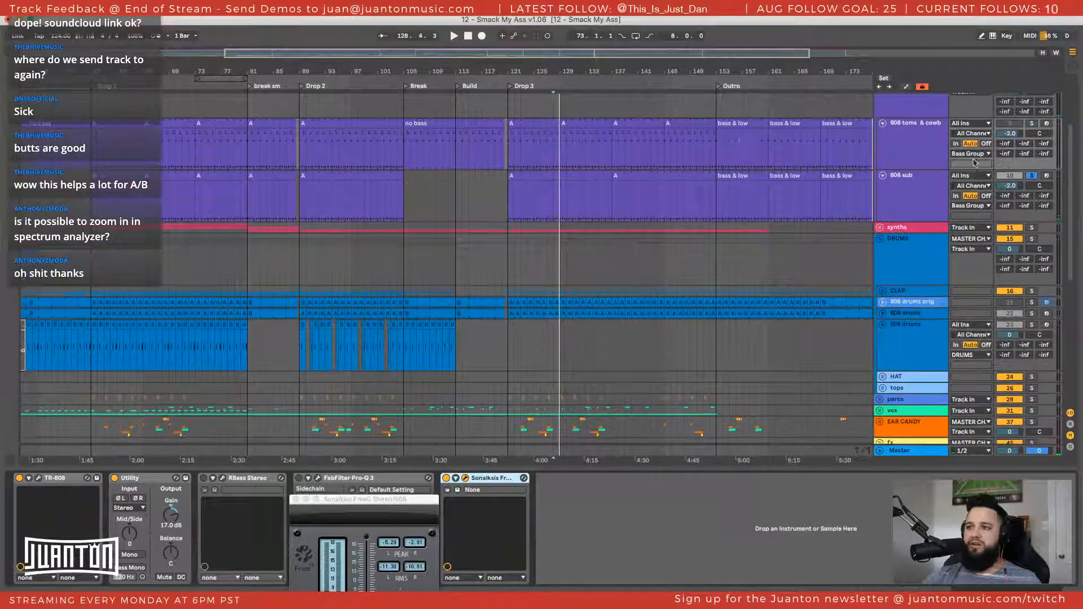
# Open the "bass & low" clip at bar 25 on the toms and cowbell track and audition its C1 sound
pyautogui.hscroll(-10, 615, 138)
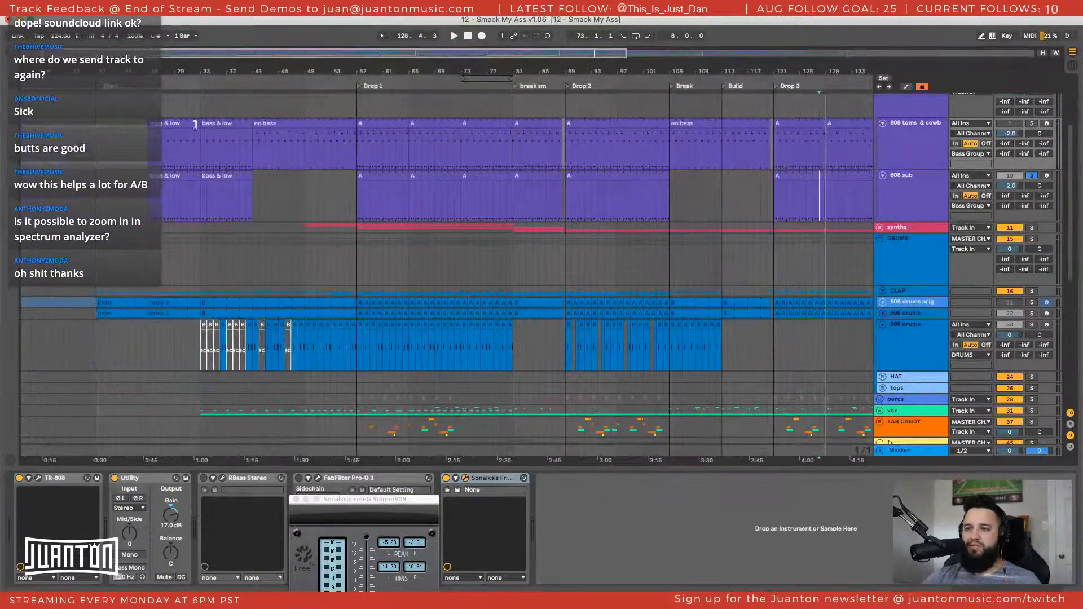
pyautogui.doubleClick(175, 123)
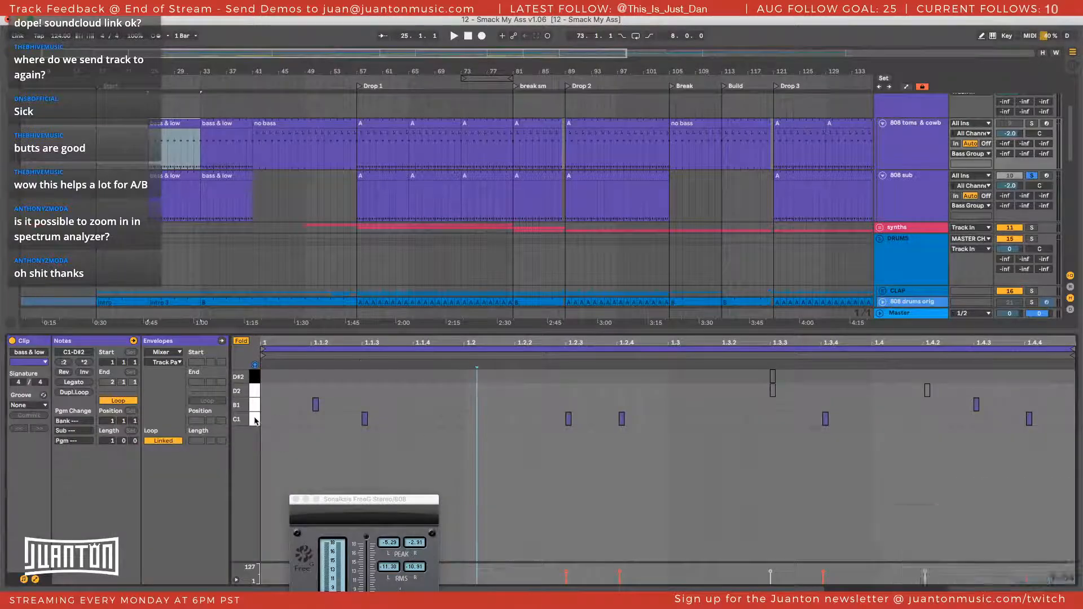
pyautogui.click(255, 421)
# In the toms and cowbell track's TR-808, switch to the gain controls and set the BassDrum gain to -128
pyautogui.click(908, 142)
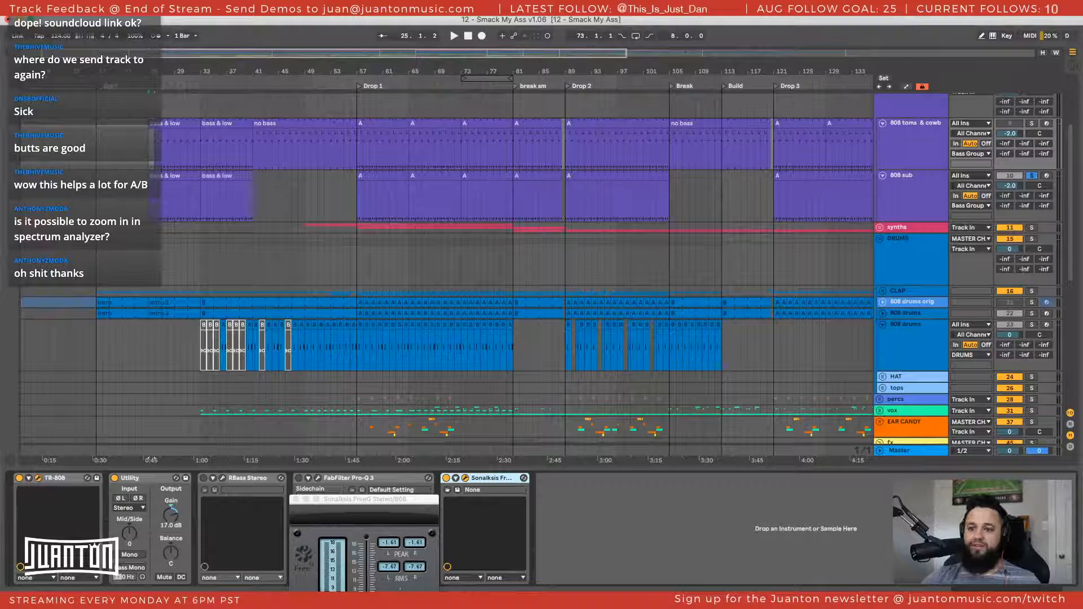
pyautogui.click(38, 477)
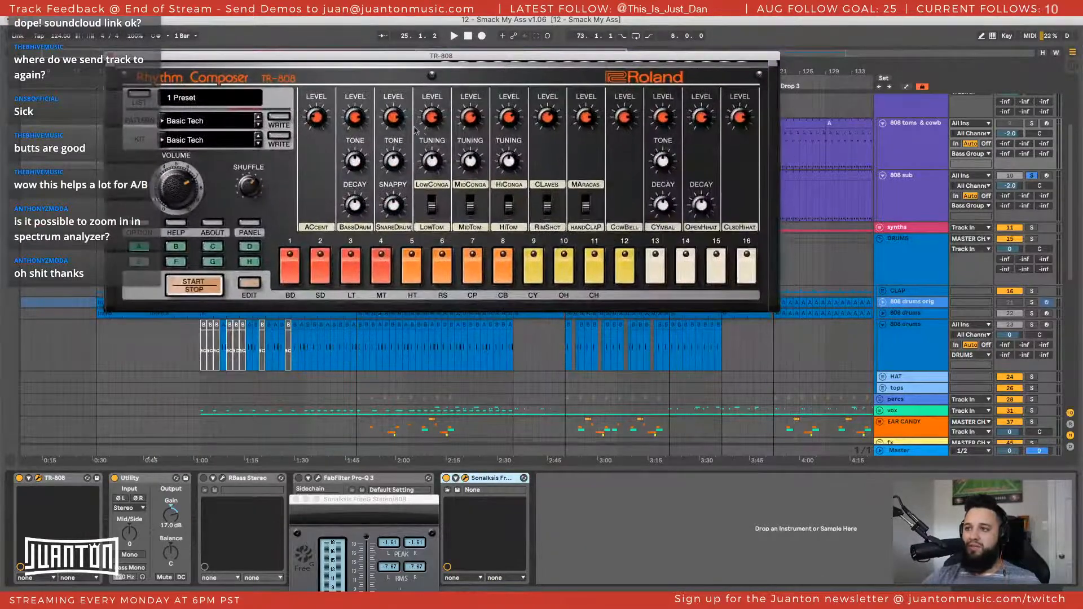
pyautogui.click(250, 224)
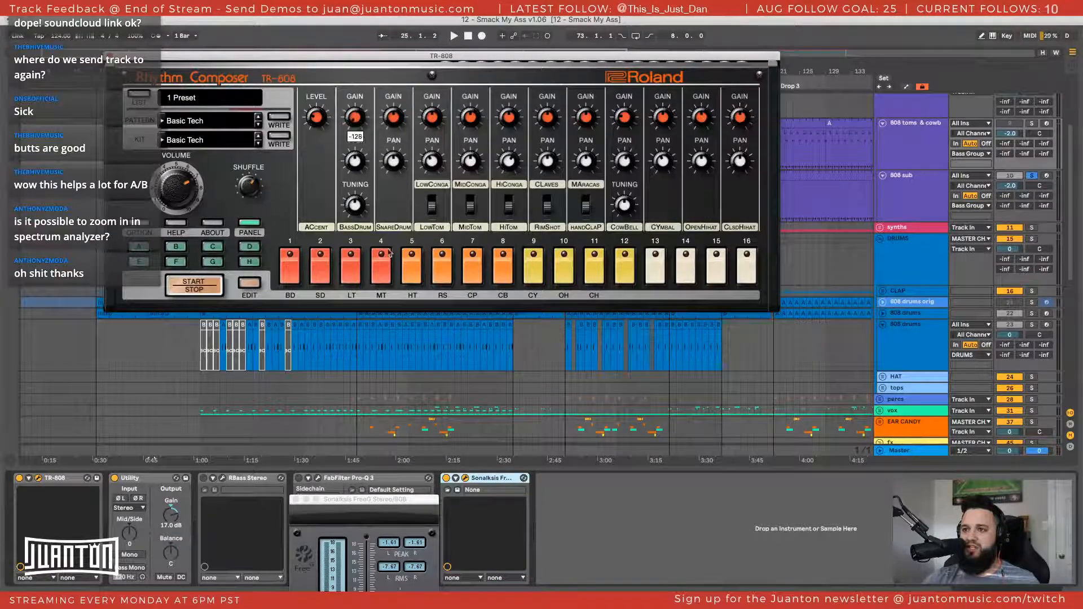
pyautogui.click(111, 56)
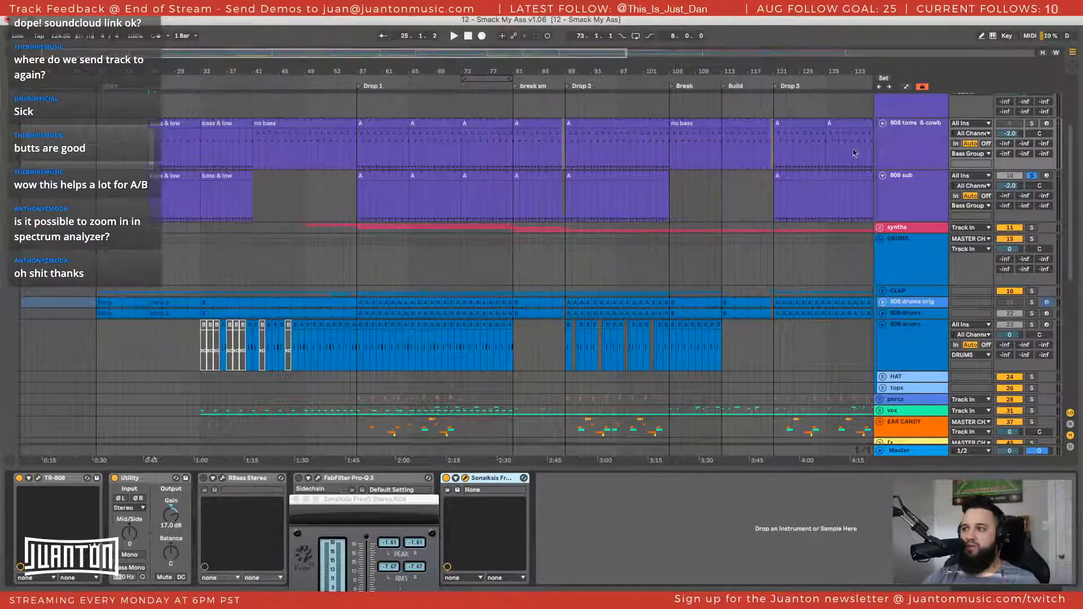
# Solo the toms and cowbell track and listen to it from bar 25, the "no bass" clip at bar 41 and Drop 1
pyautogui.click(1032, 123)
pyautogui.press('space')
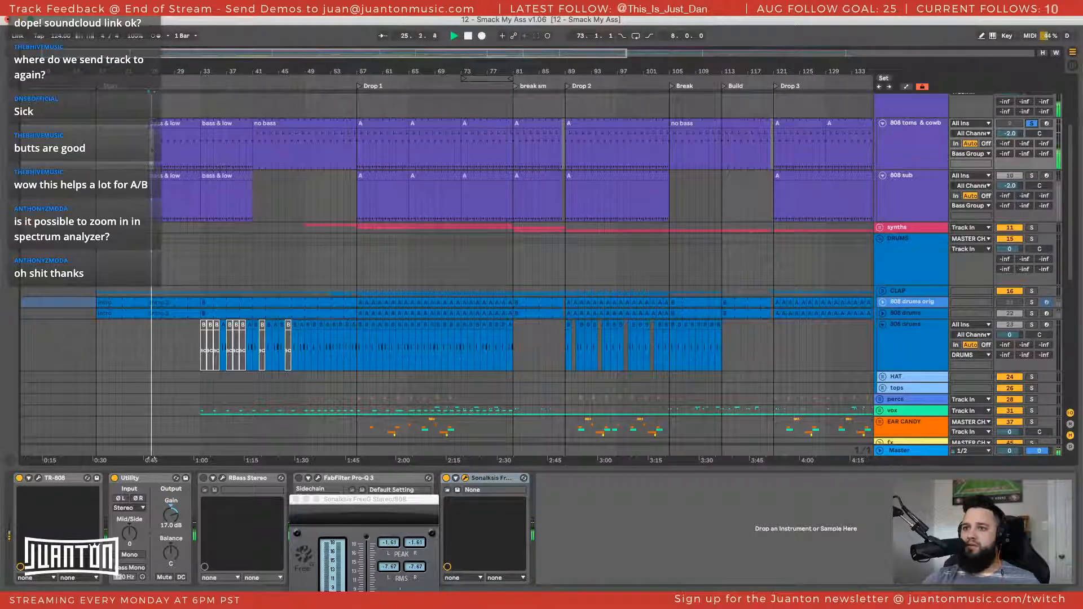
pyautogui.click(286, 119)
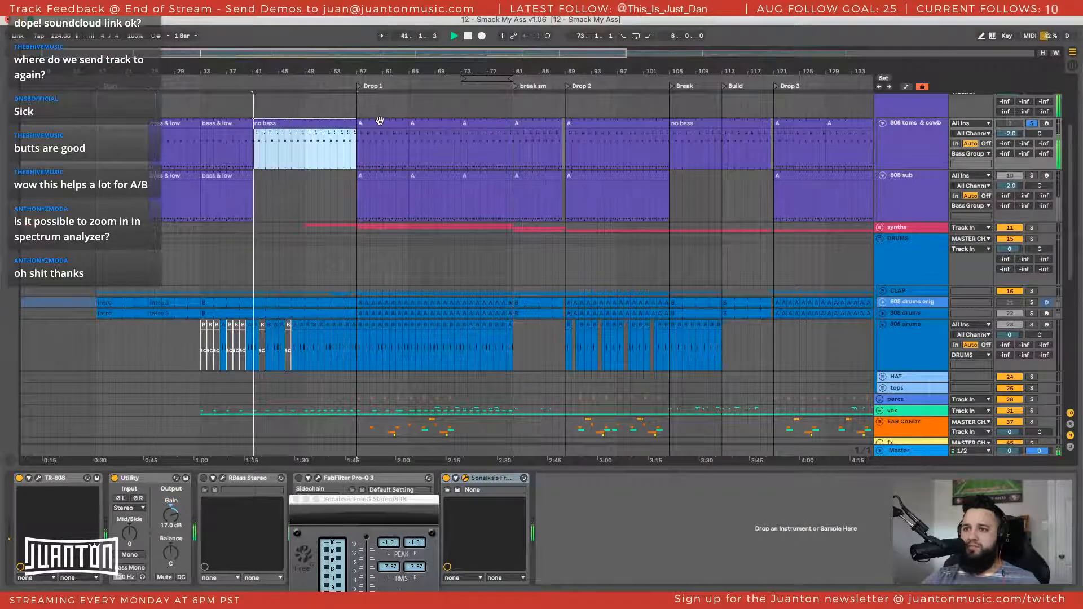
pyautogui.click(384, 123)
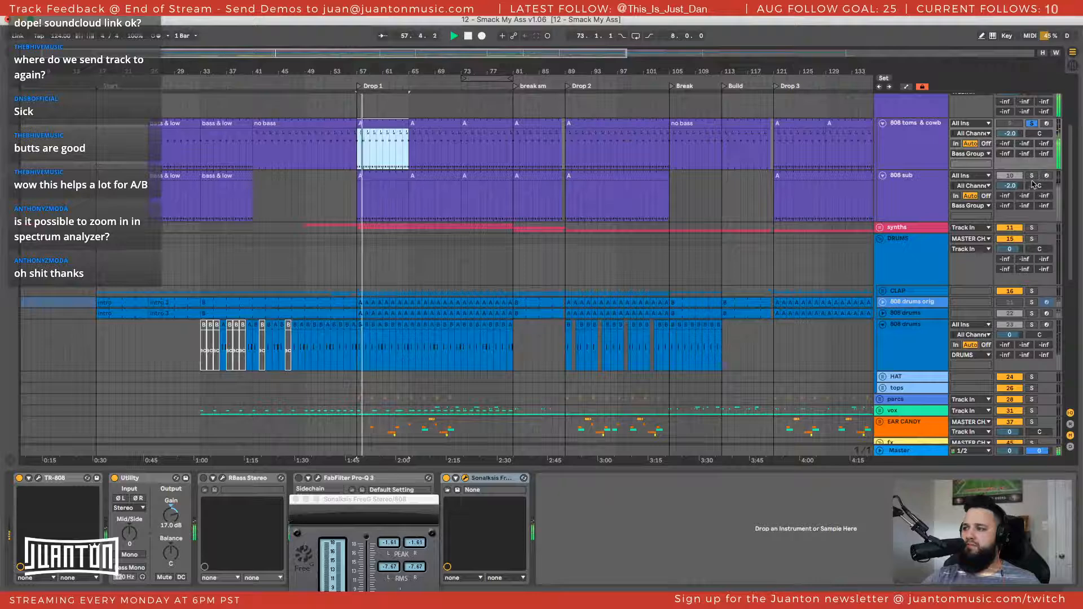
pyautogui.click(885, 168)
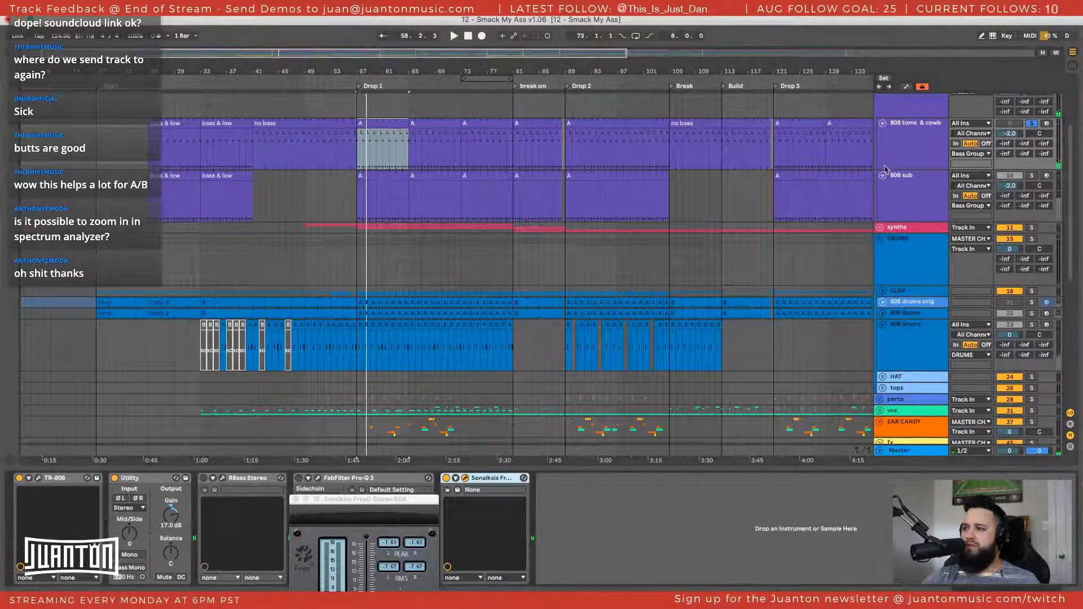
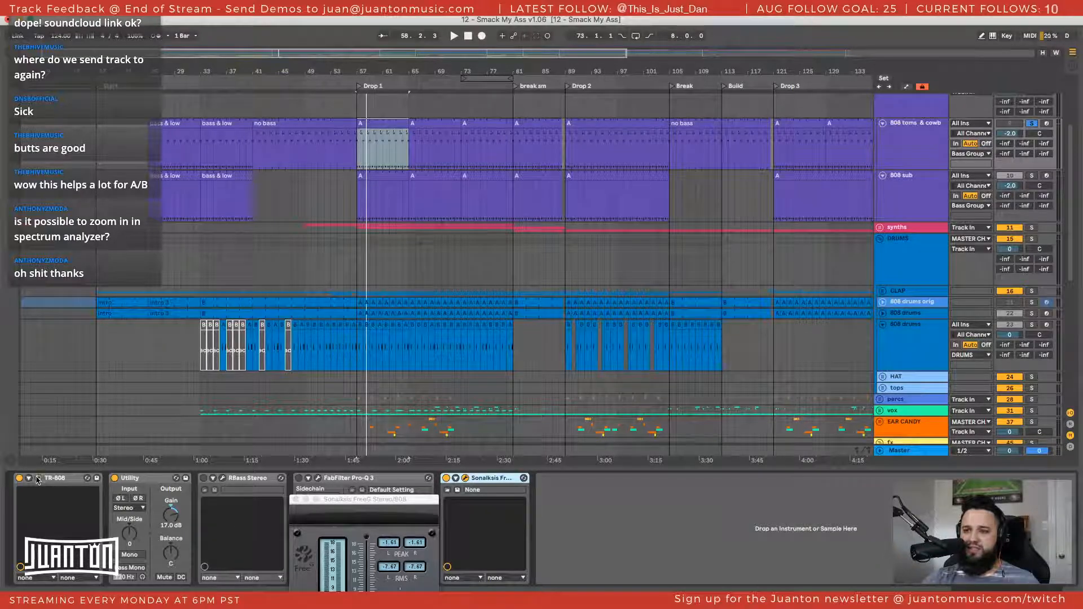
# Close the TR-808 window, play the soloed toms and cowbell track around Drop 1, and look over the surrounding tracks
pyautogui.moveTo(465, 147); pyautogui.dragTo(399, 87)
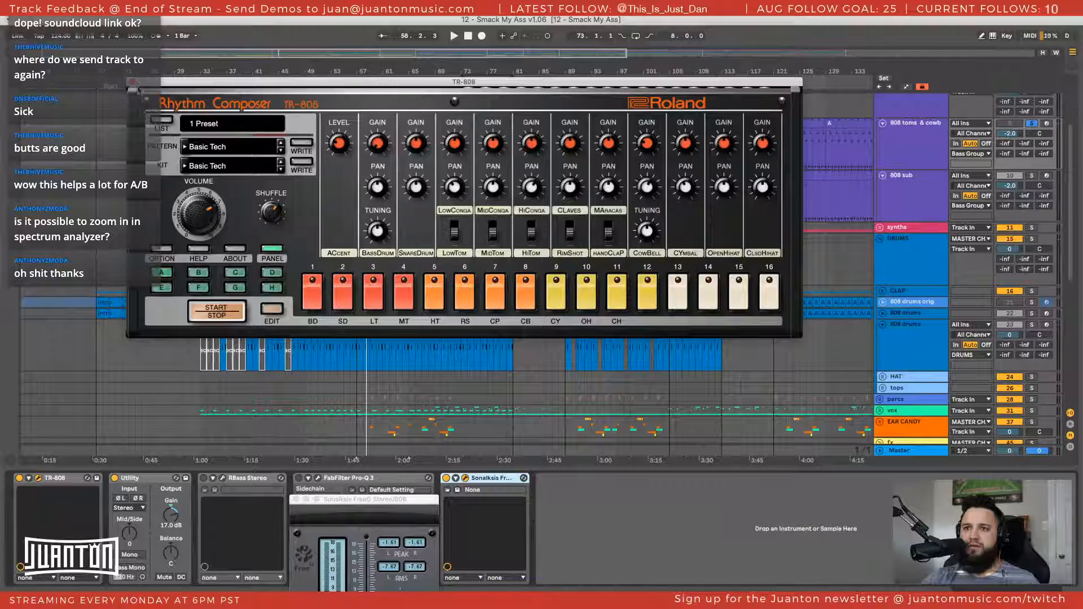
pyautogui.click(133, 82)
pyautogui.press('space')
pyautogui.scroll(3, 1044, 224)
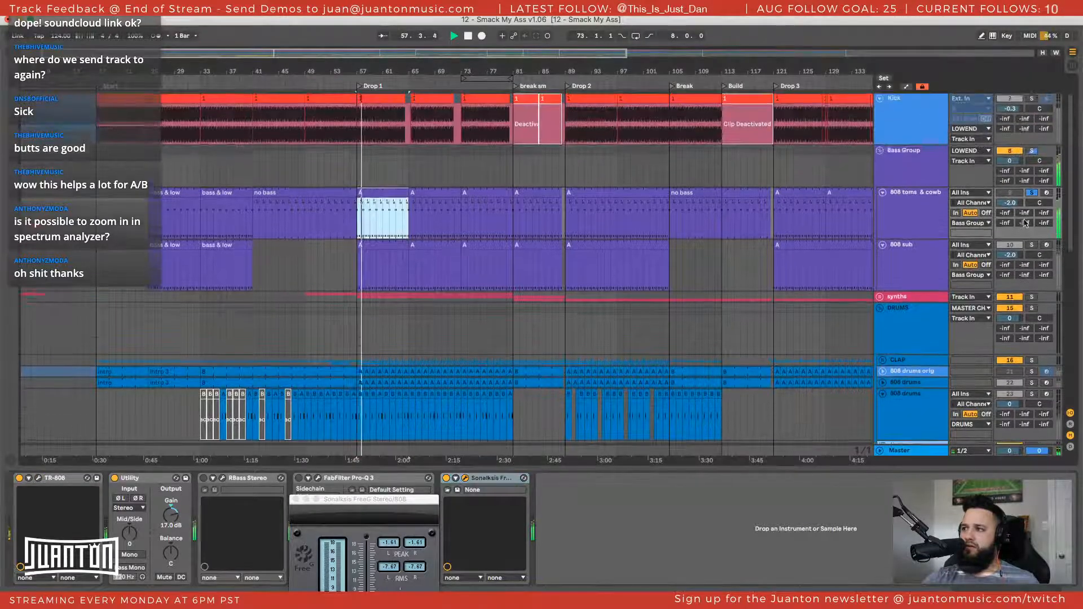
pyautogui.scroll(2, 954, 217)
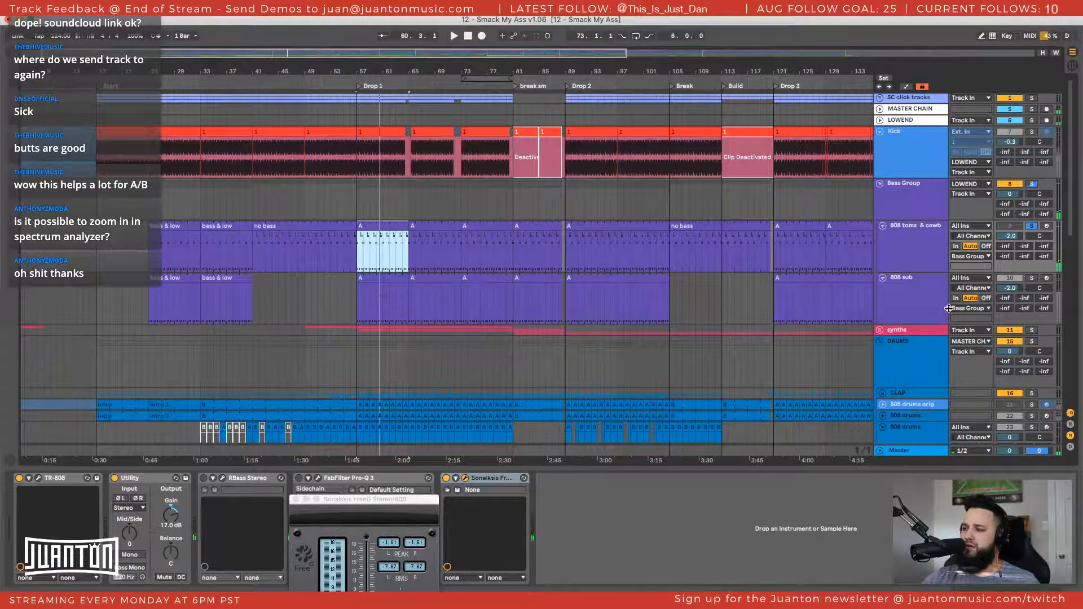
pyautogui.scroll(-10, 950, 308)
pyautogui.scroll(10, 875, 267)
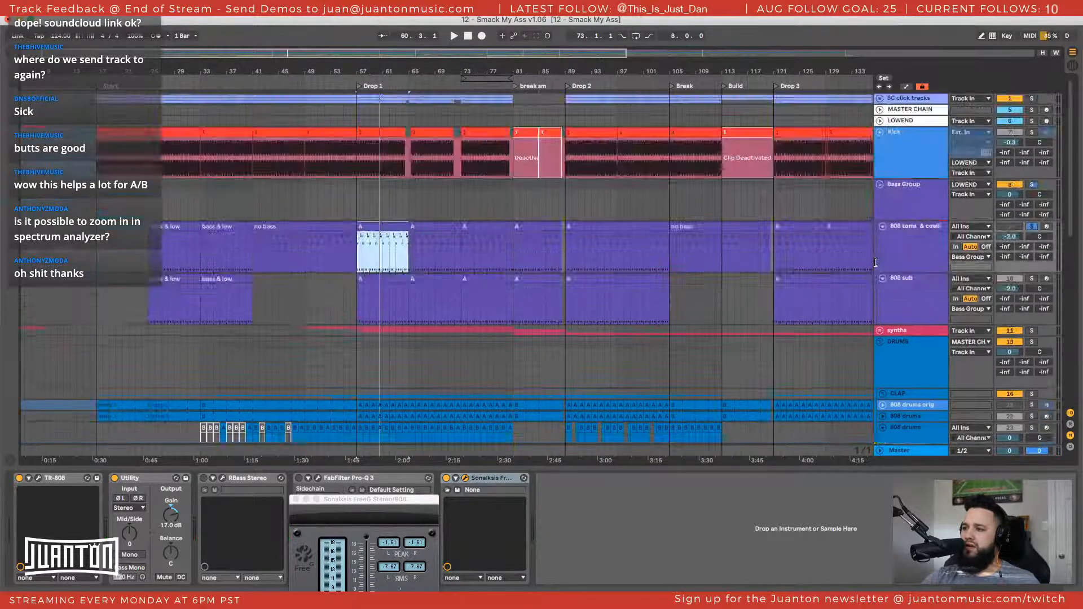
pyautogui.scroll(-14, 877, 269)
pyautogui.scroll(6, 755, 313)
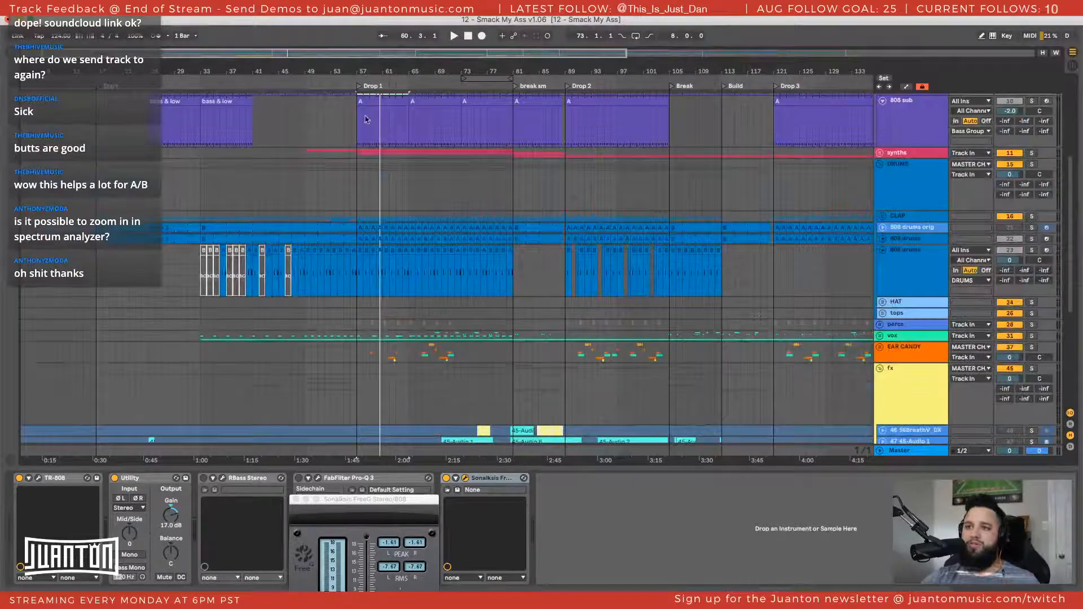
pyautogui.scroll(9, 631, 182)
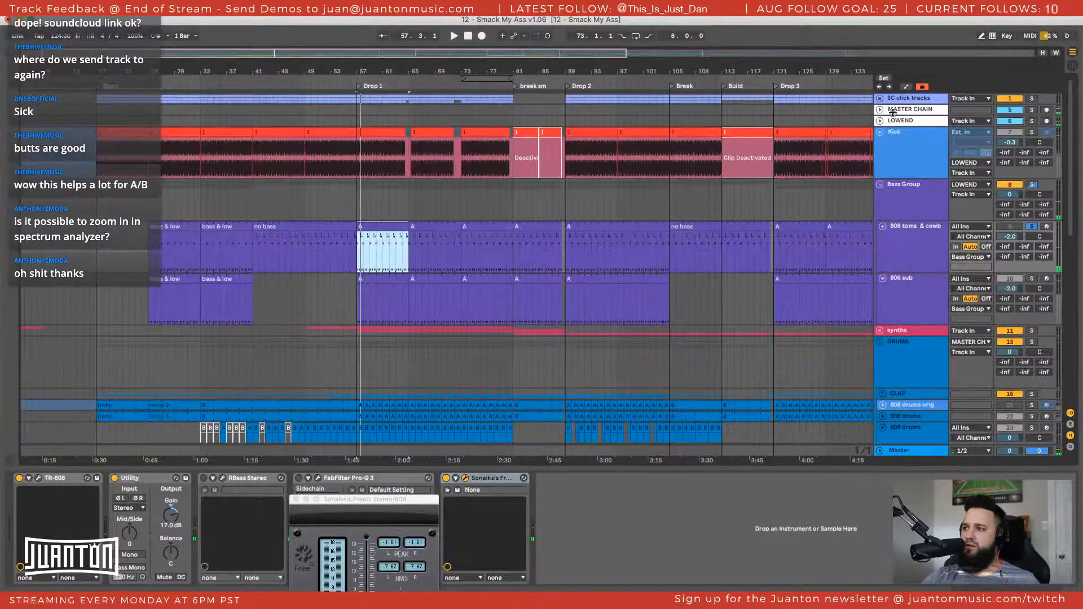
# Show the automation lanes, including the MASTER CHAIN track's filter automation, and play from just after the start of Drop 1
pyautogui.press('a')
pyautogui.click(934, 140)
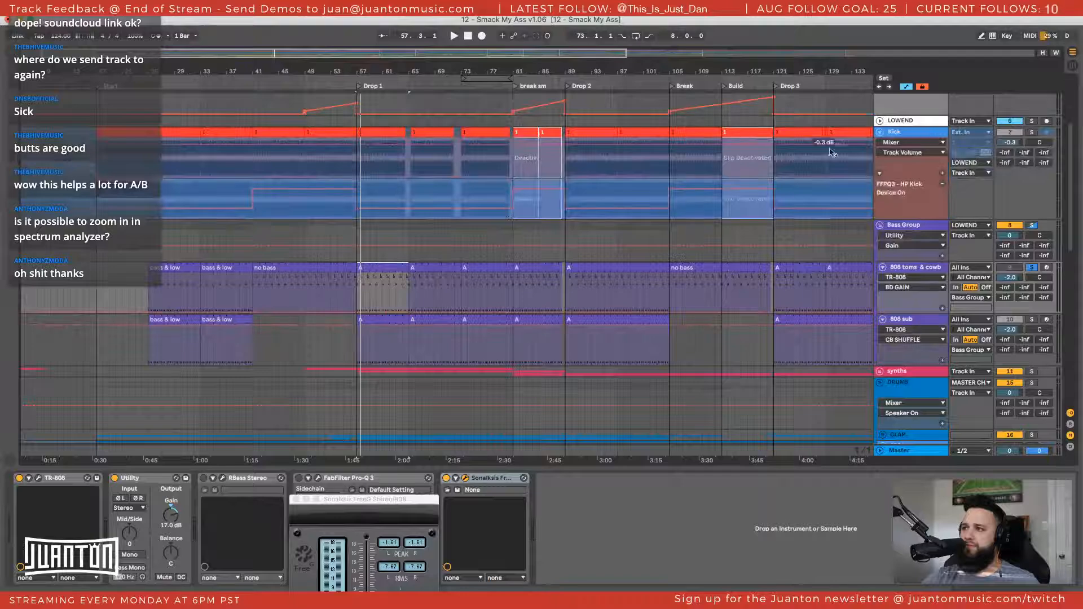
pyautogui.scroll(6, 833, 153)
pyautogui.moveTo(381, 72); pyautogui.dragTo(502, 133)
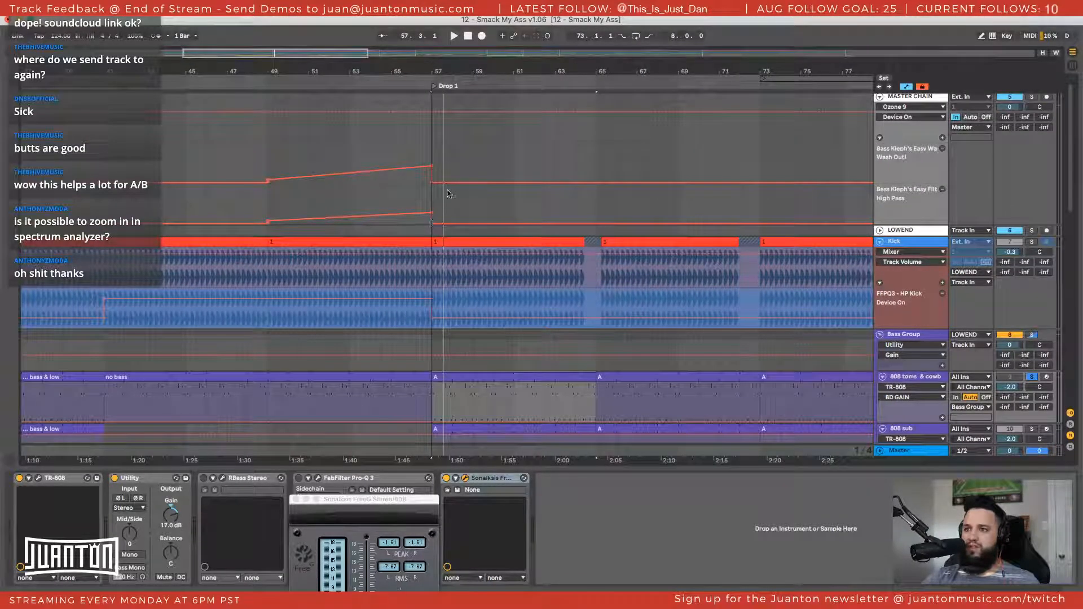
pyautogui.click(447, 164)
pyautogui.press('space')
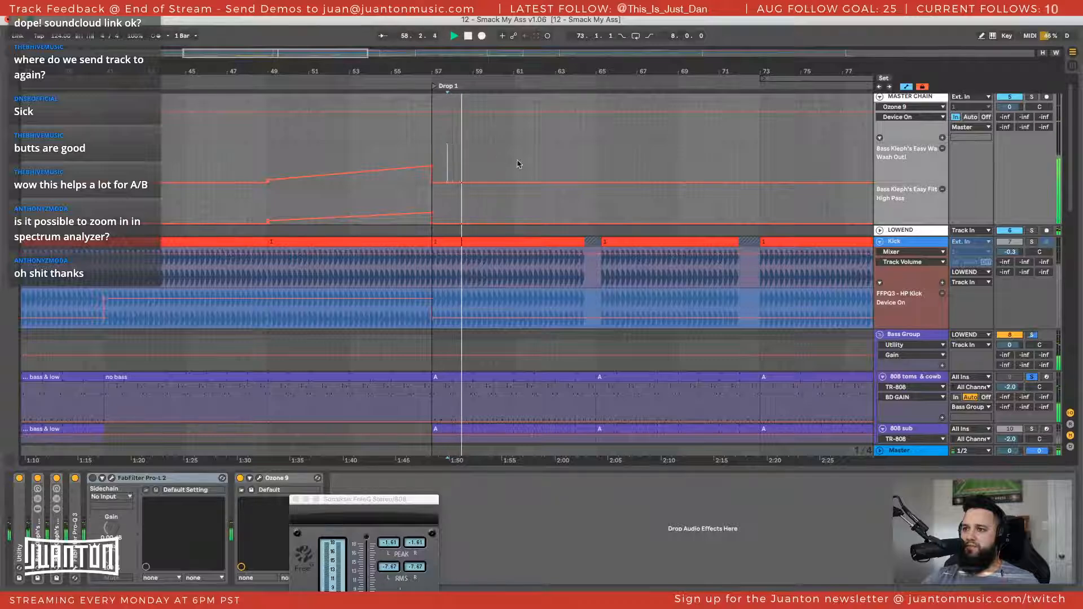
# Examine the arrangement around Drop 1 during playback, from the master chain's automation to the fx, return and reference tracks
pyautogui.hscroll(3, 518, 164)
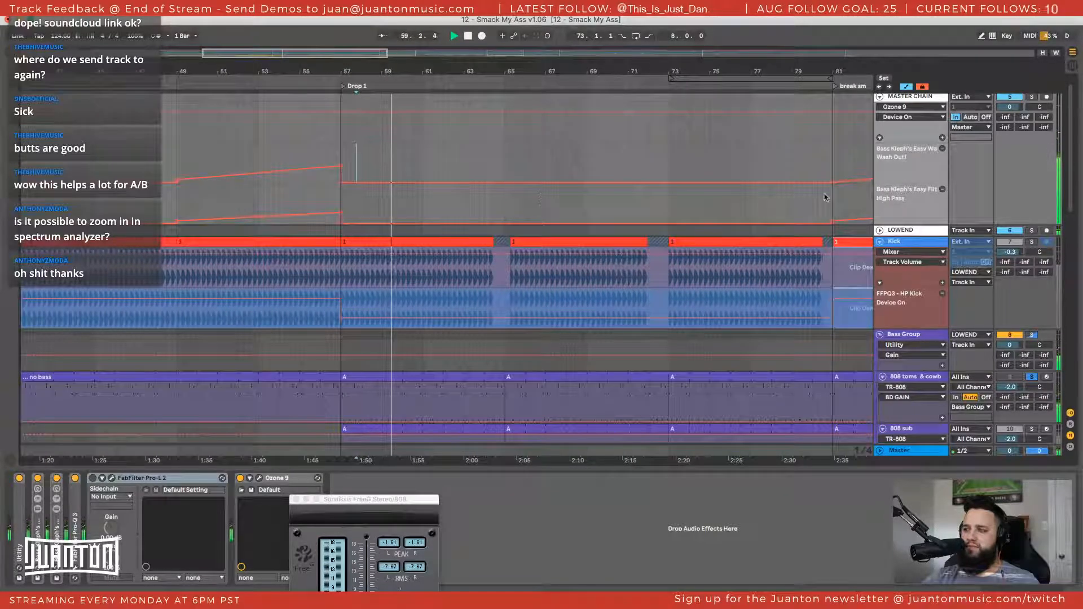
pyautogui.scroll(1, 903, 242)
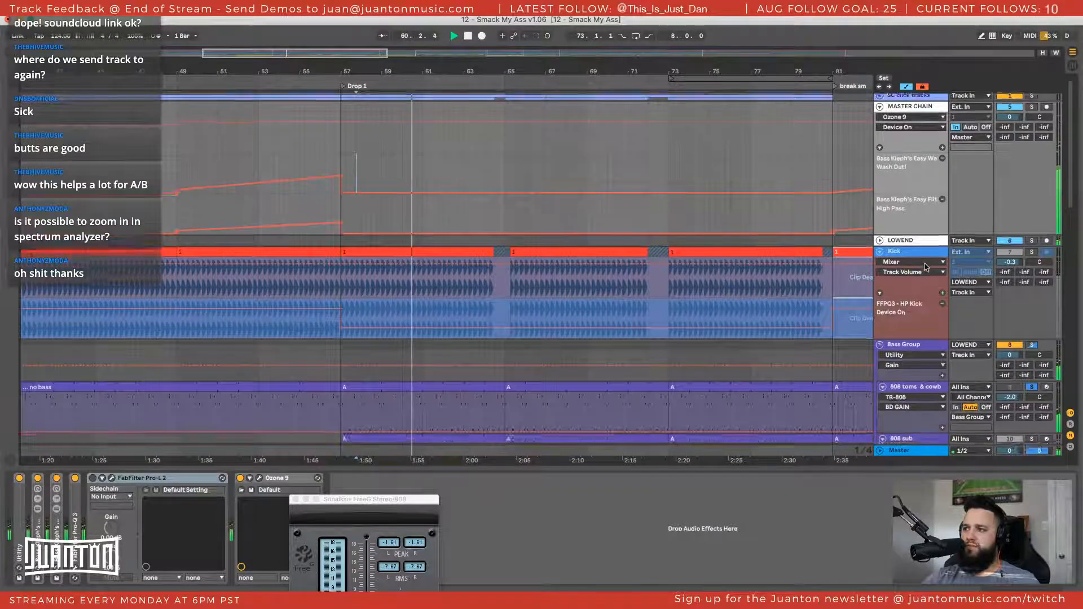
pyautogui.scroll(-10, 925, 267)
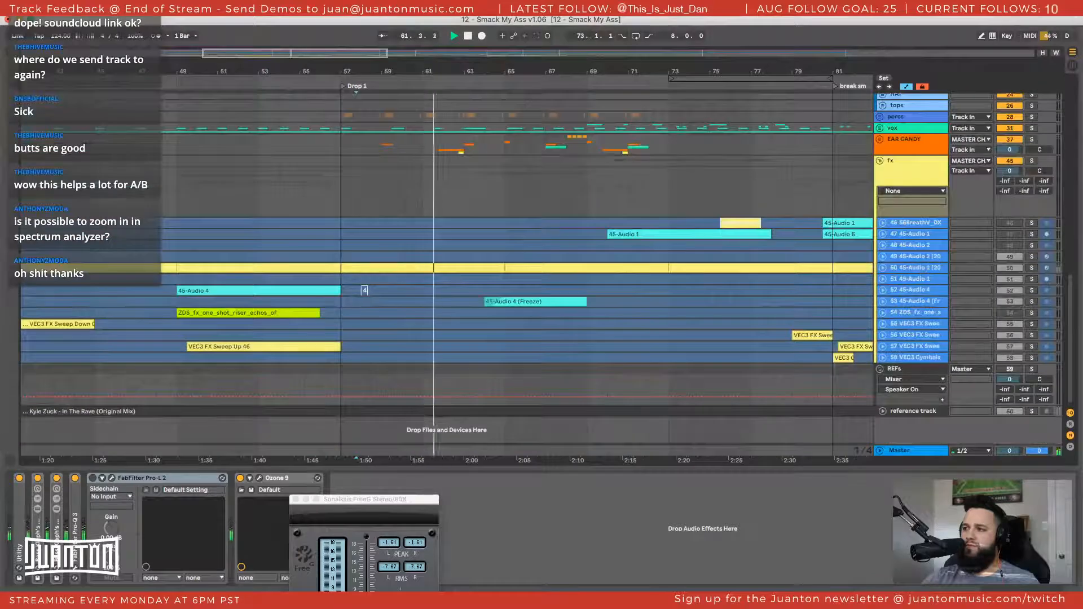
pyautogui.click(1071, 424)
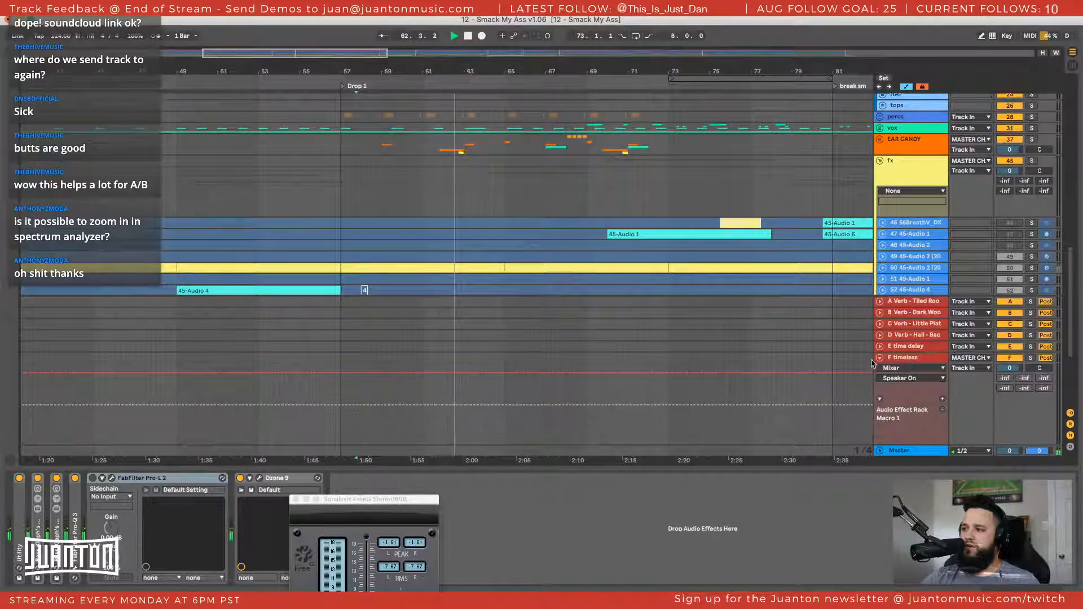
pyautogui.click(1069, 425)
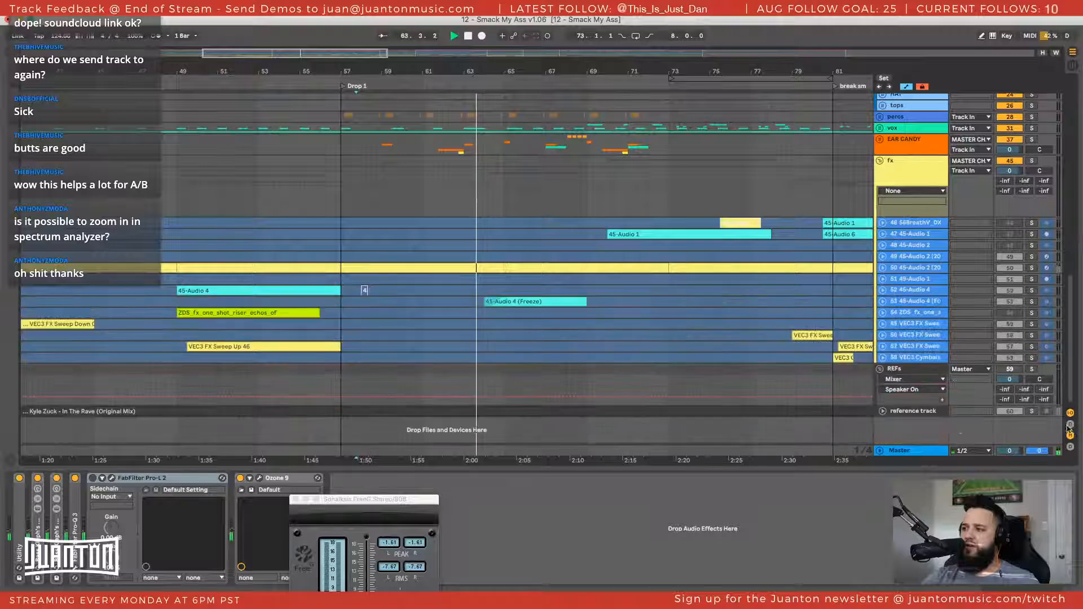
pyautogui.scroll(5, 877, 342)
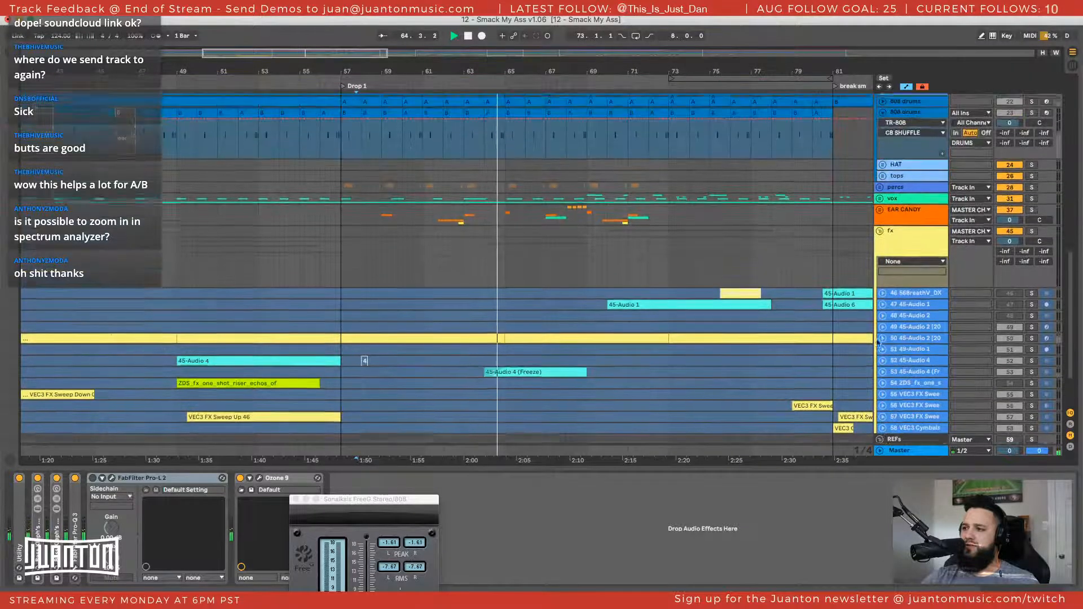
pyautogui.scroll(8, 878, 342)
pyautogui.scroll(8, 913, 140)
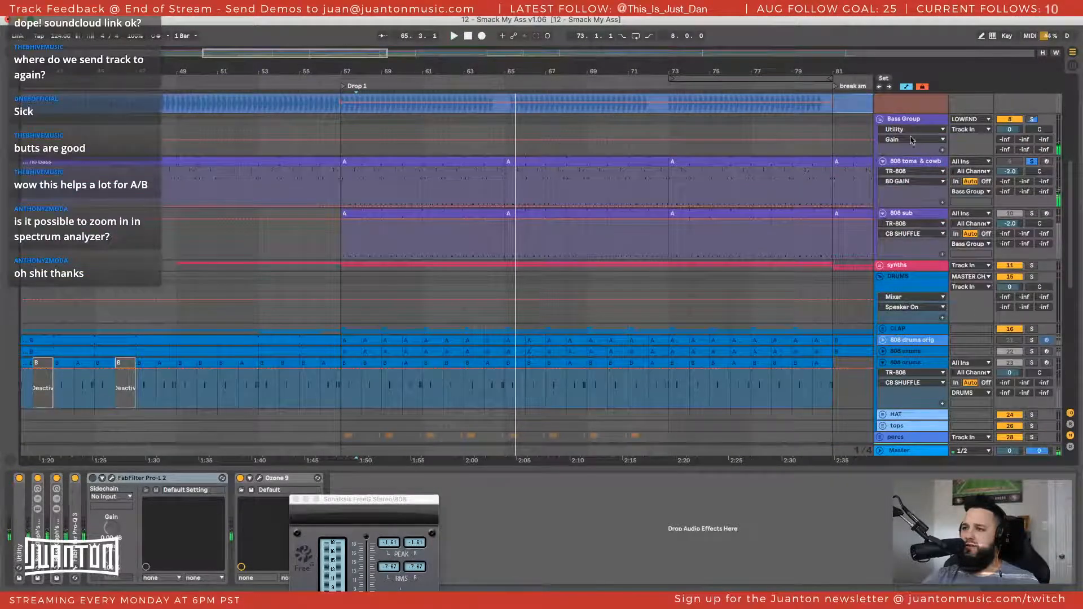
# Compare the 808 sub track with the toms and cowbell track by soloing each in turn during Drop 1
pyautogui.click(1032, 213)
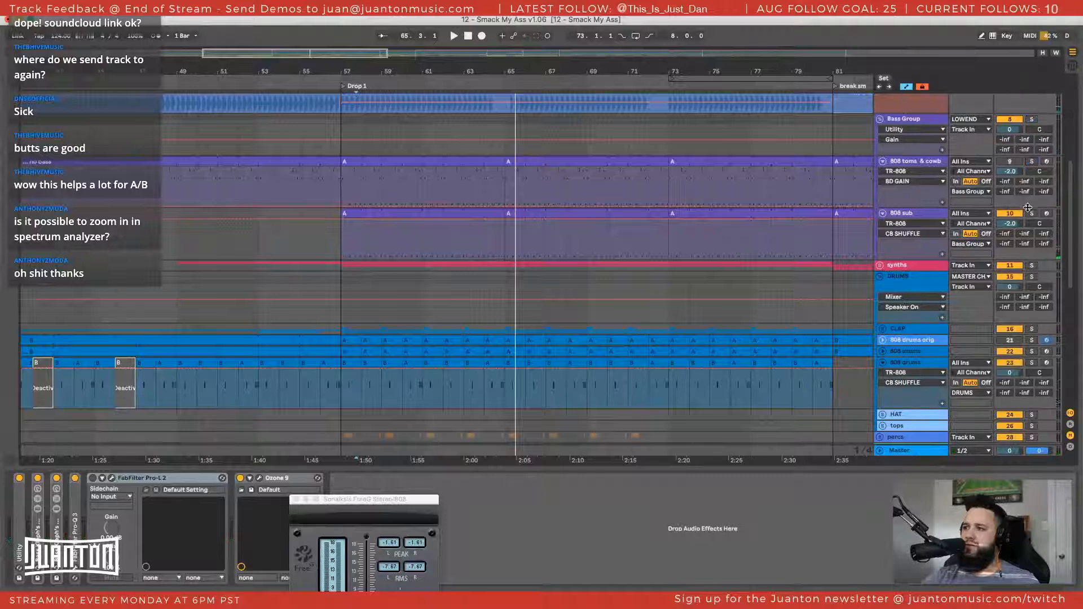
pyautogui.press('space')
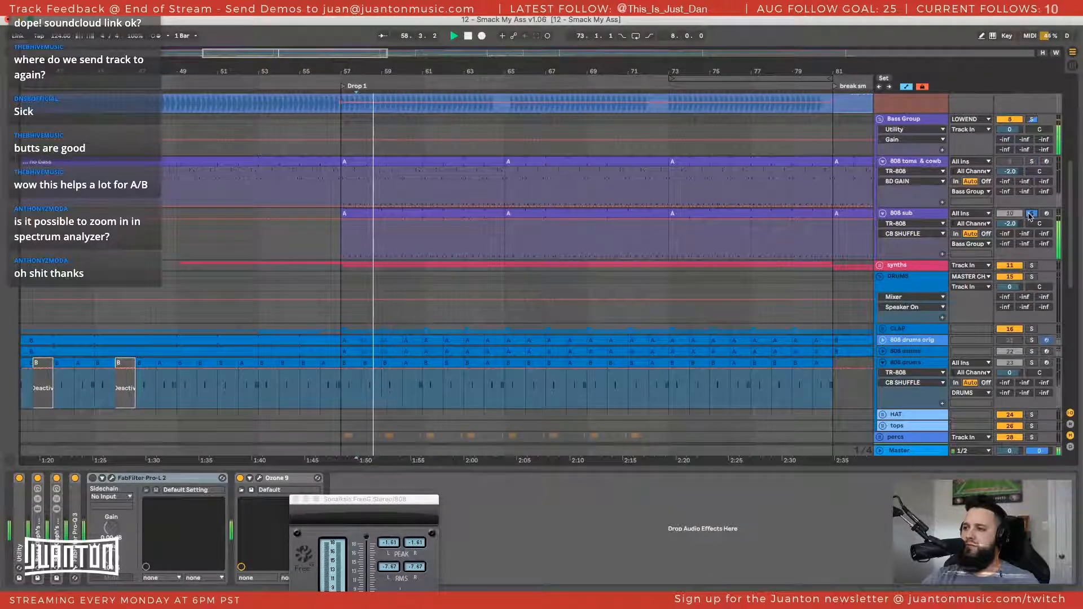
pyautogui.click(1032, 162)
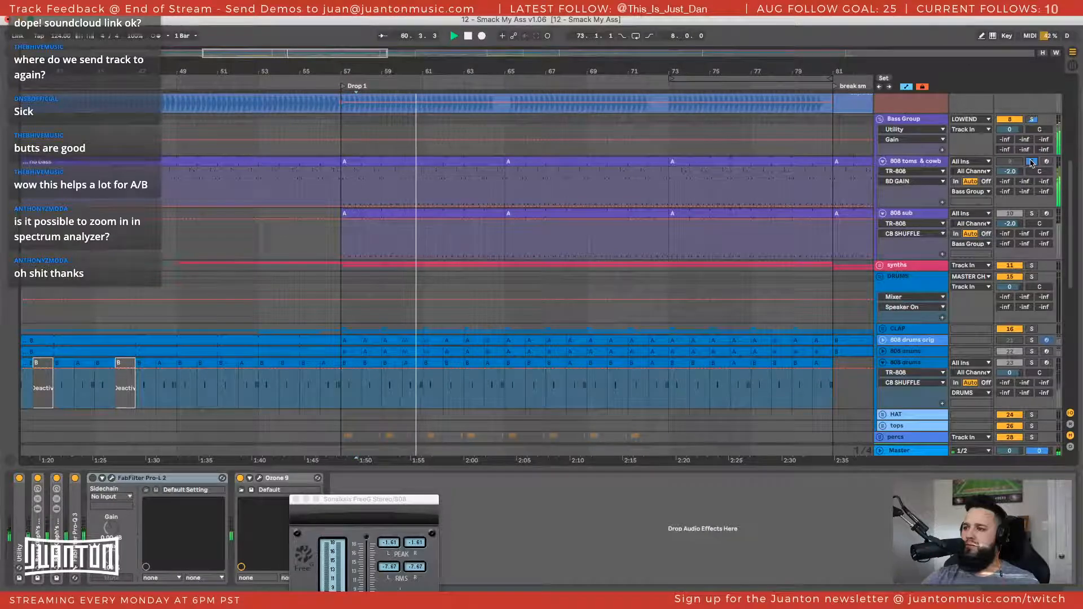
# Show the toms and cowbell track's devices, play the track briefly from Drop 1, and close the Sonalksis FreeG window
pyautogui.click(916, 162)
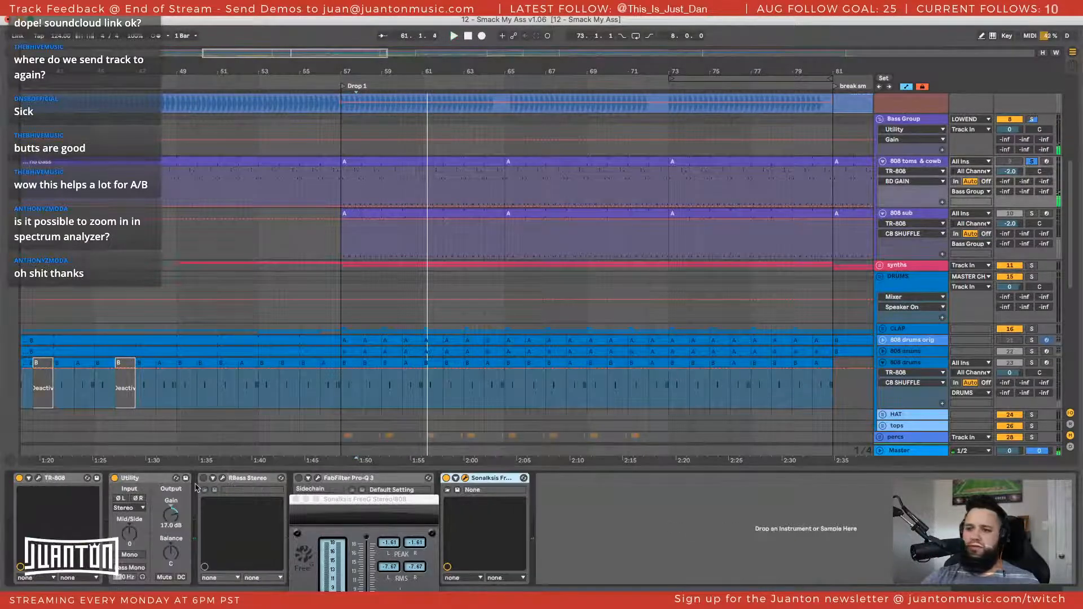
pyautogui.moveTo(334, 500); pyautogui.dragTo(678, 255)
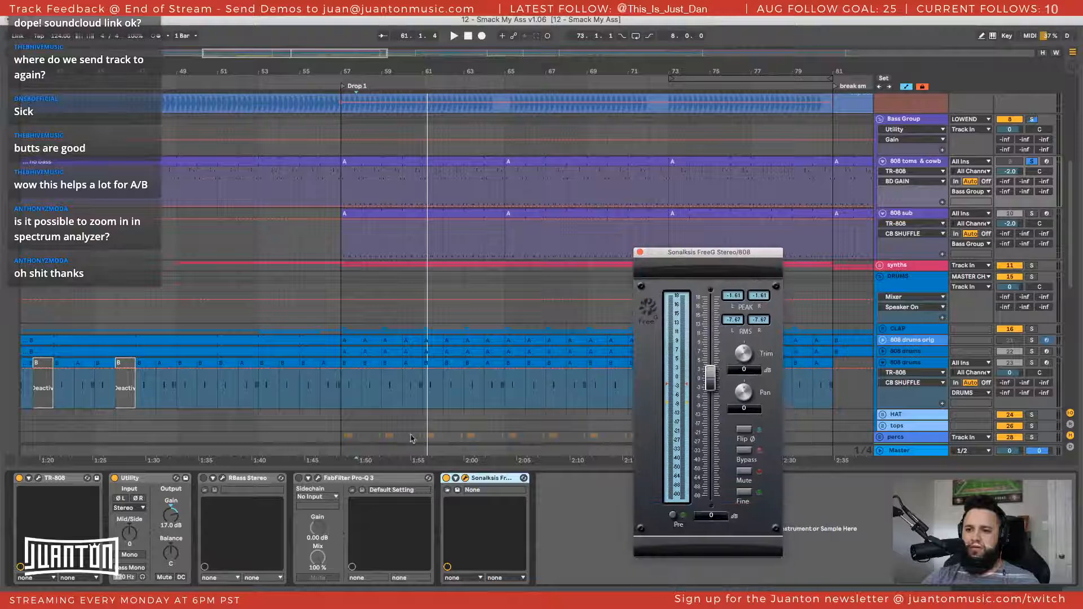
pyautogui.click(39, 479)
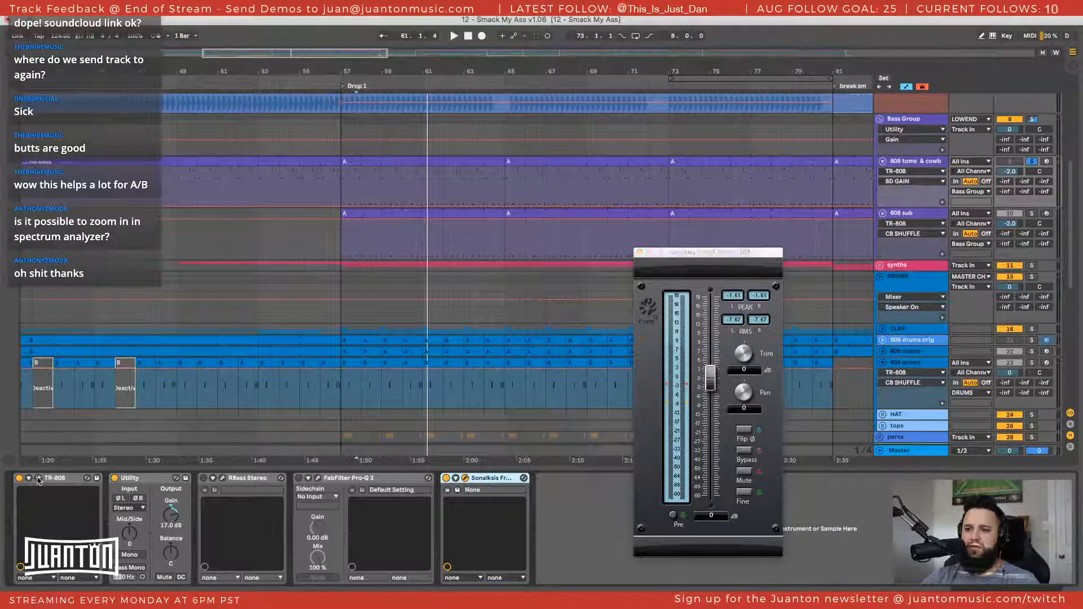
pyautogui.press('space')
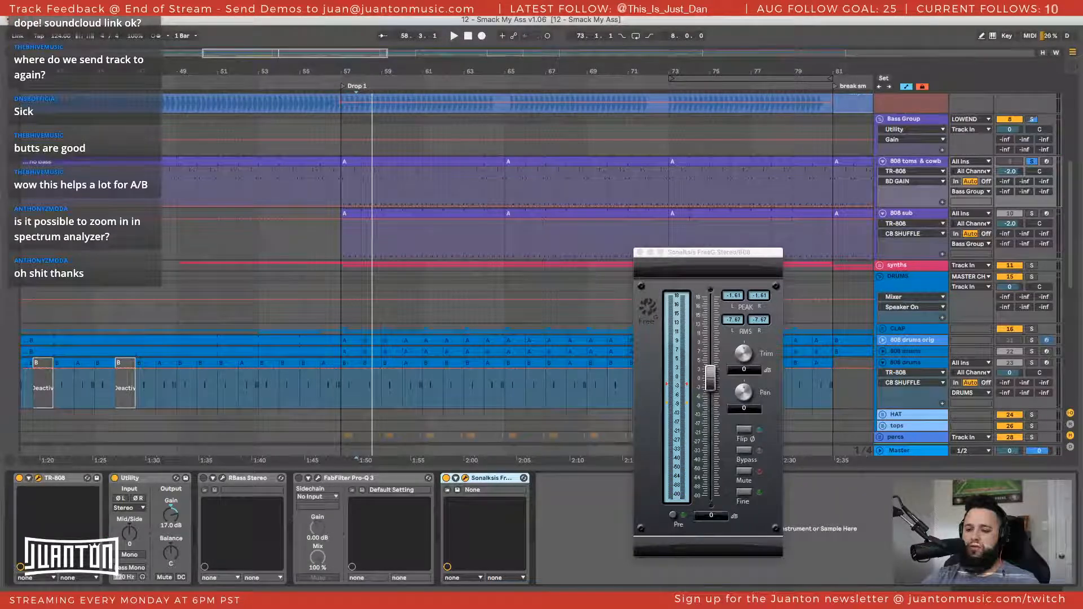
pyautogui.press('space')
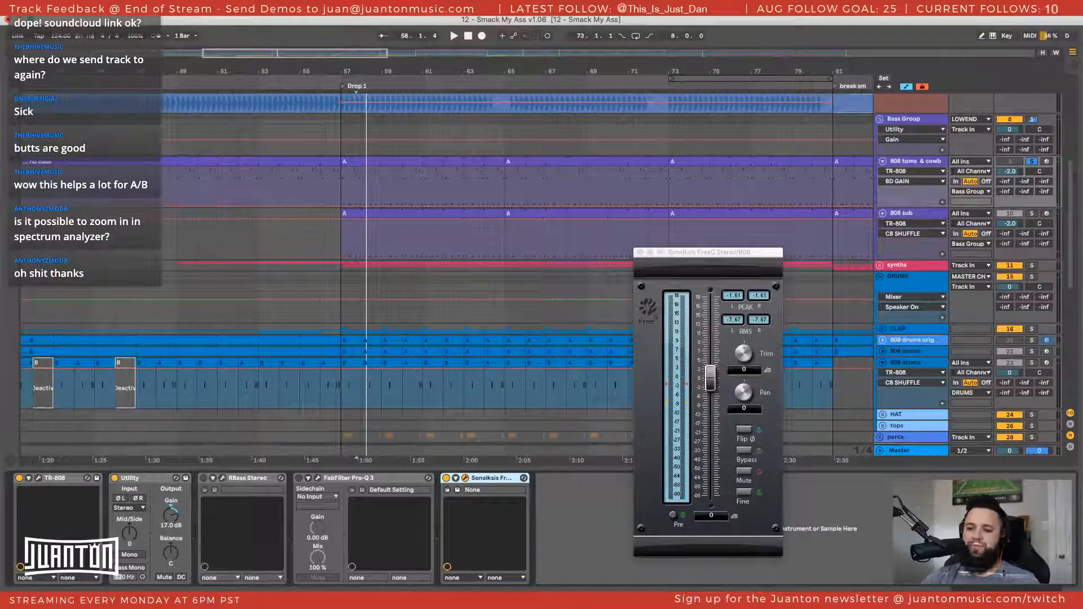
pyautogui.moveTo(687, 251); pyautogui.dragTo(578, 91)
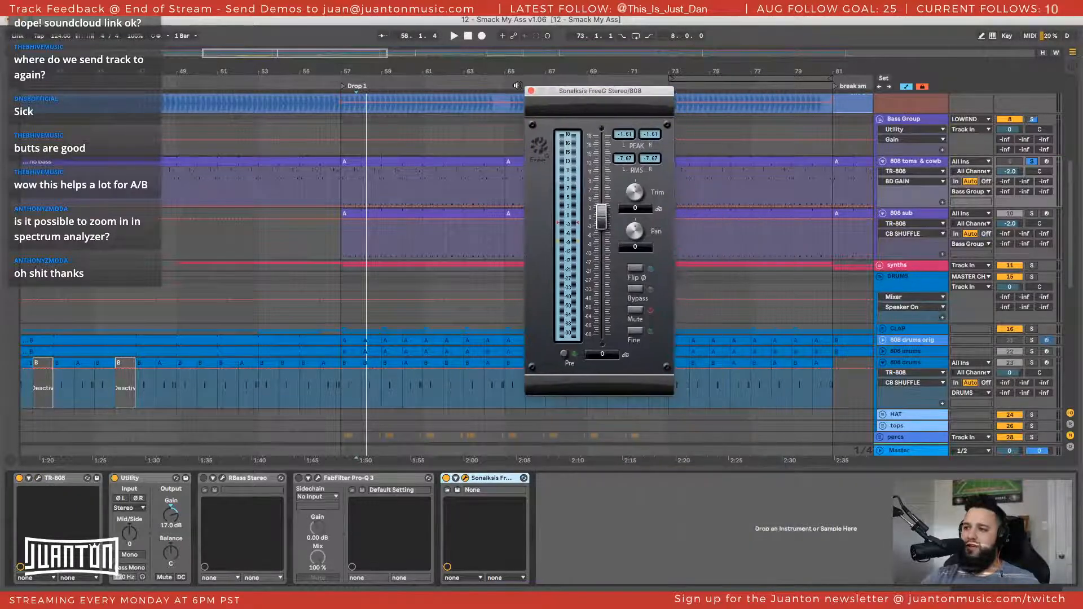
pyautogui.click(530, 92)
# Solo the 808 sub track, enable its RBass Stereo device in folded view, and play from bar 57
pyautogui.click(379, 133)
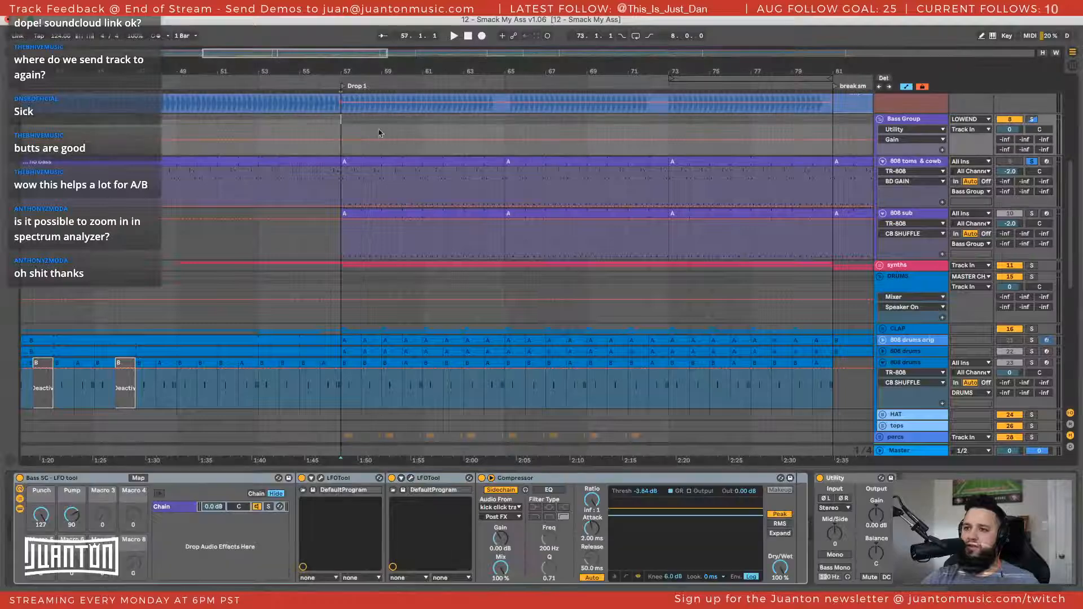
pyautogui.click(910, 216)
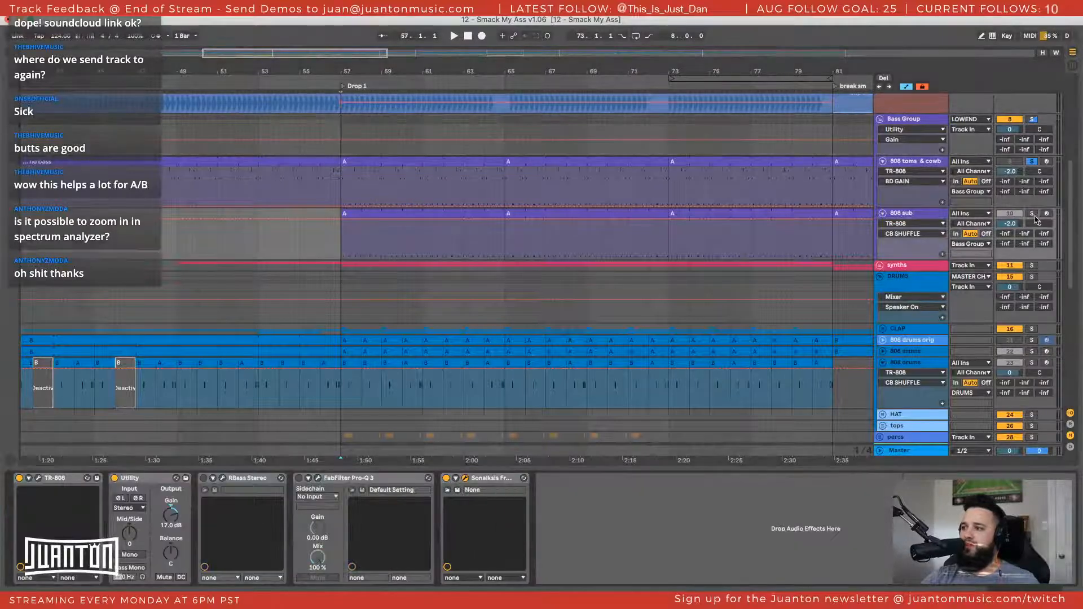
pyautogui.click(1032, 213)
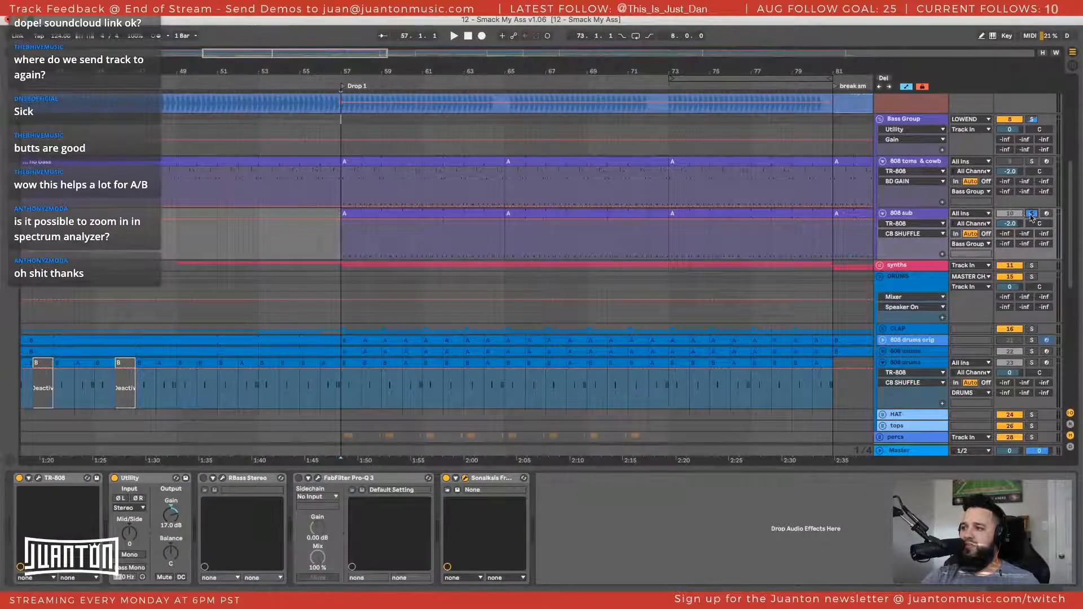
pyautogui.doubleClick(246, 479)
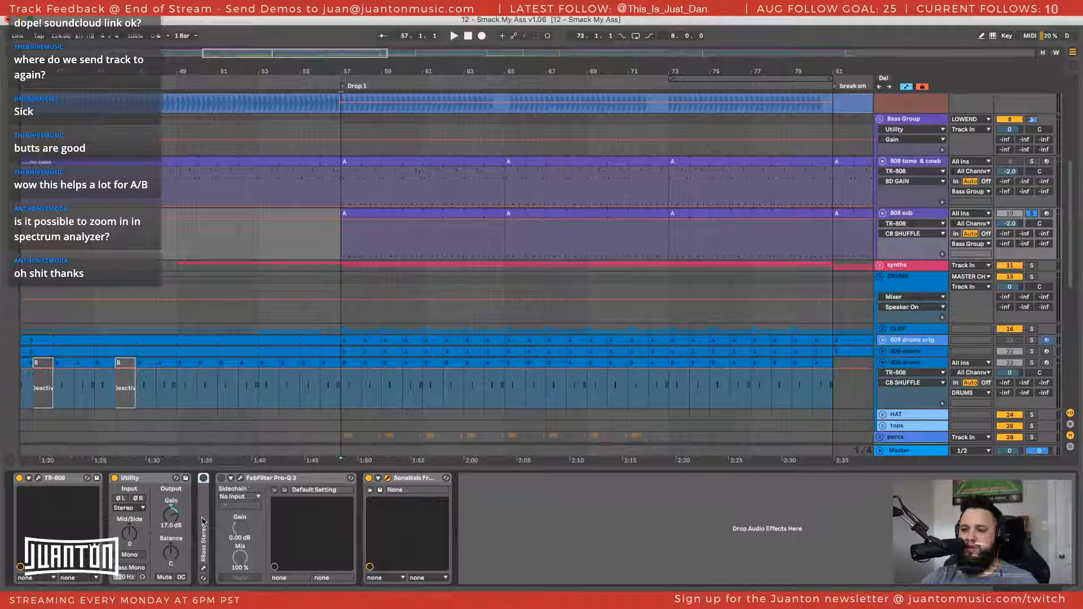
pyautogui.click(203, 477)
pyautogui.press('space')
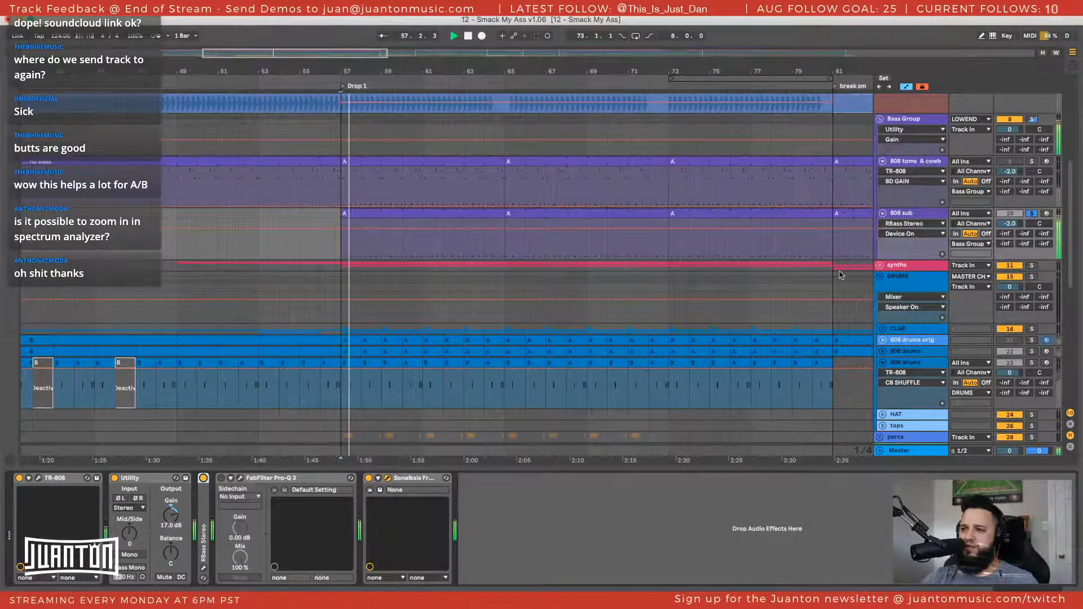
pyautogui.scroll(-1, 841, 275)
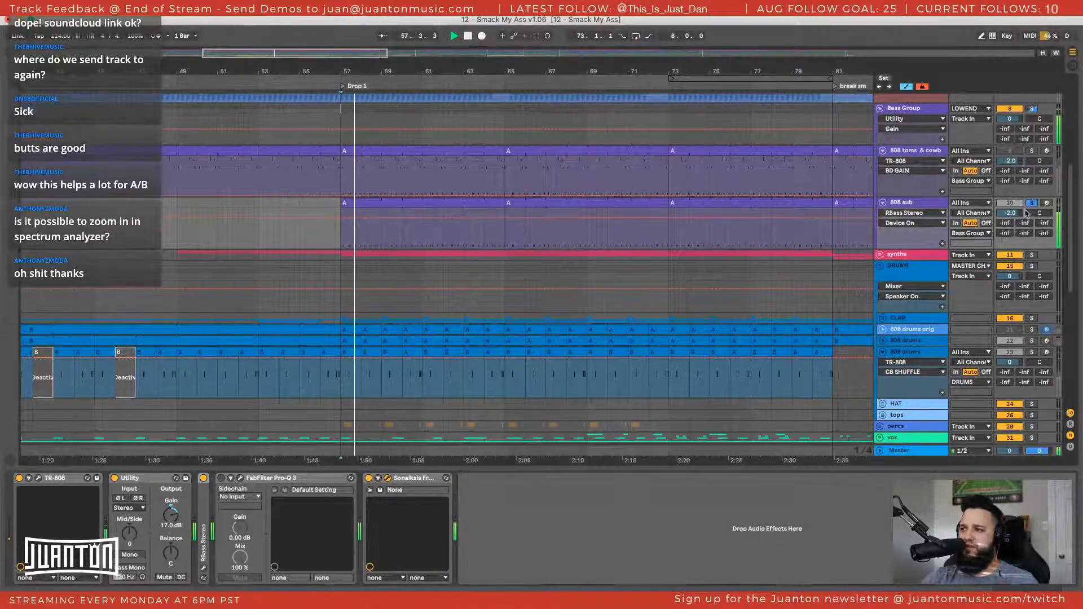
# Compare the 808 sub with and without its Utility and RBass Stereo devices during playback, leaving both enabled
pyautogui.click(114, 478)
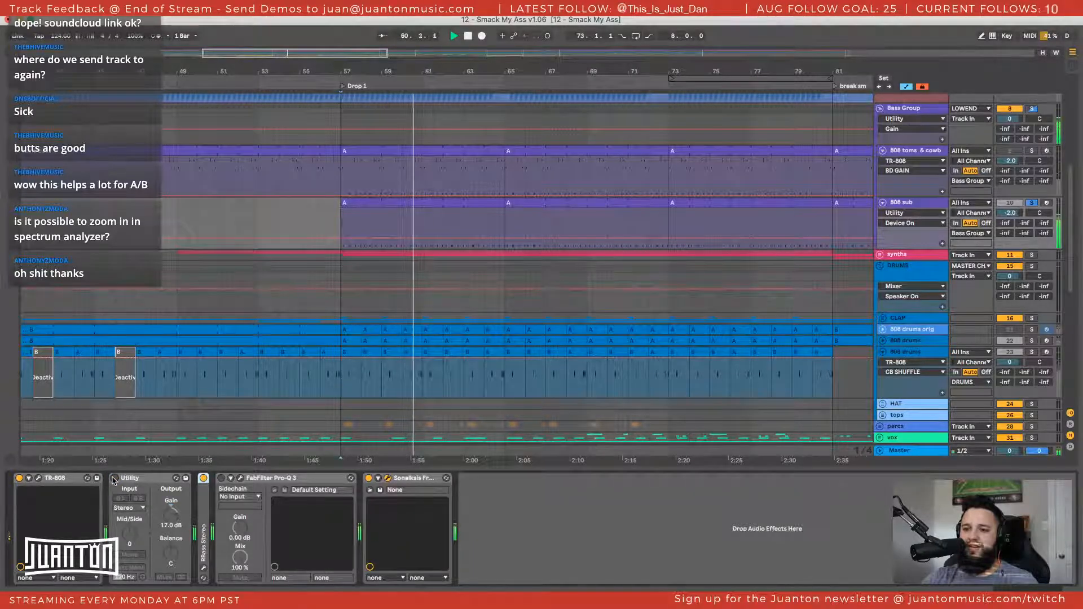
pyautogui.click(115, 478)
pyautogui.click(203, 478)
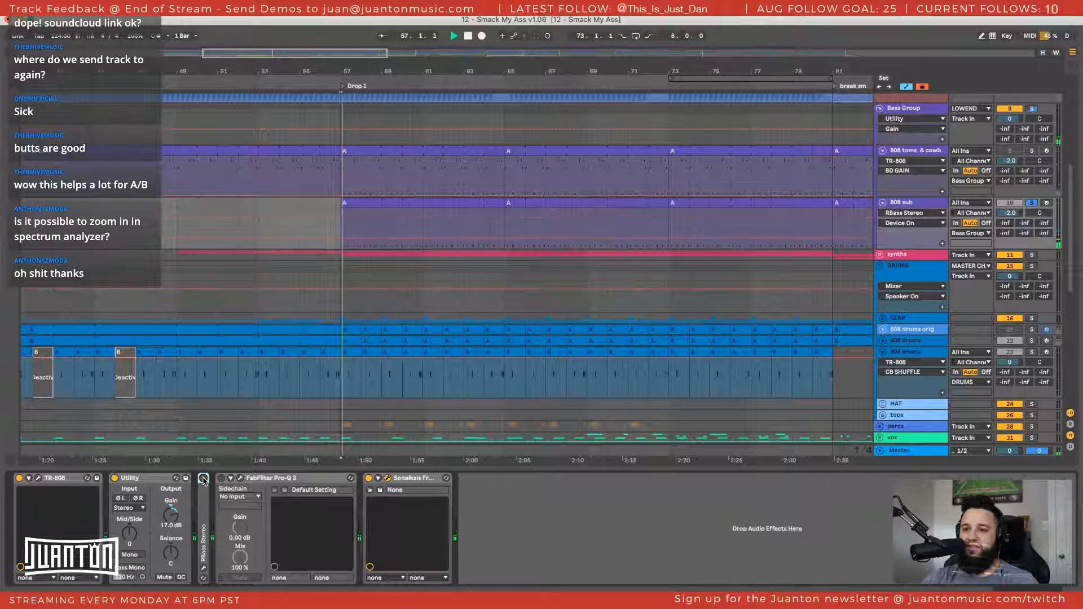
pyautogui.click(203, 477)
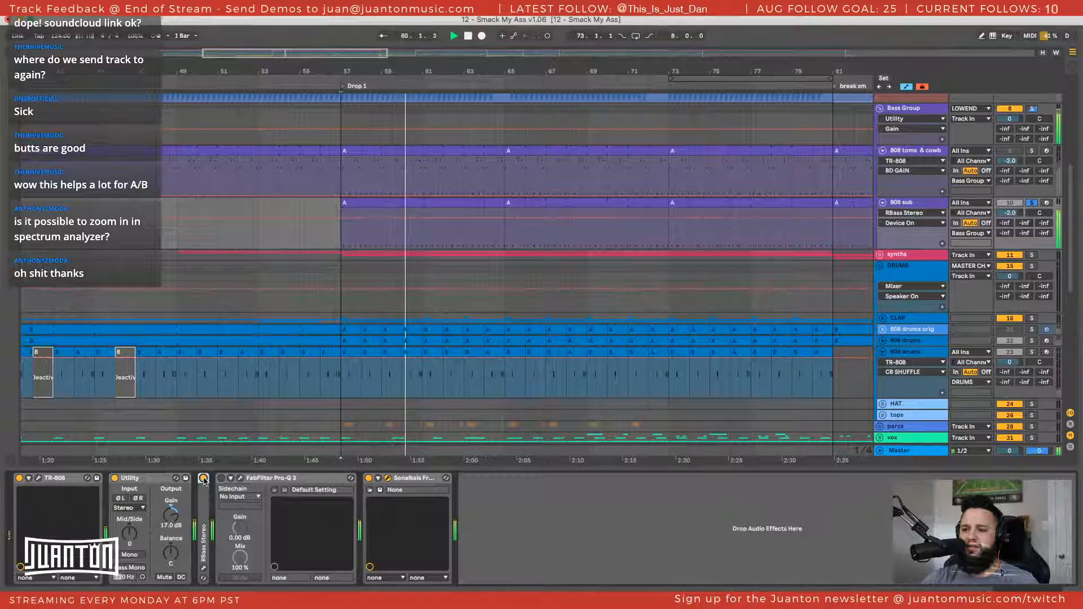
pyautogui.click(203, 479)
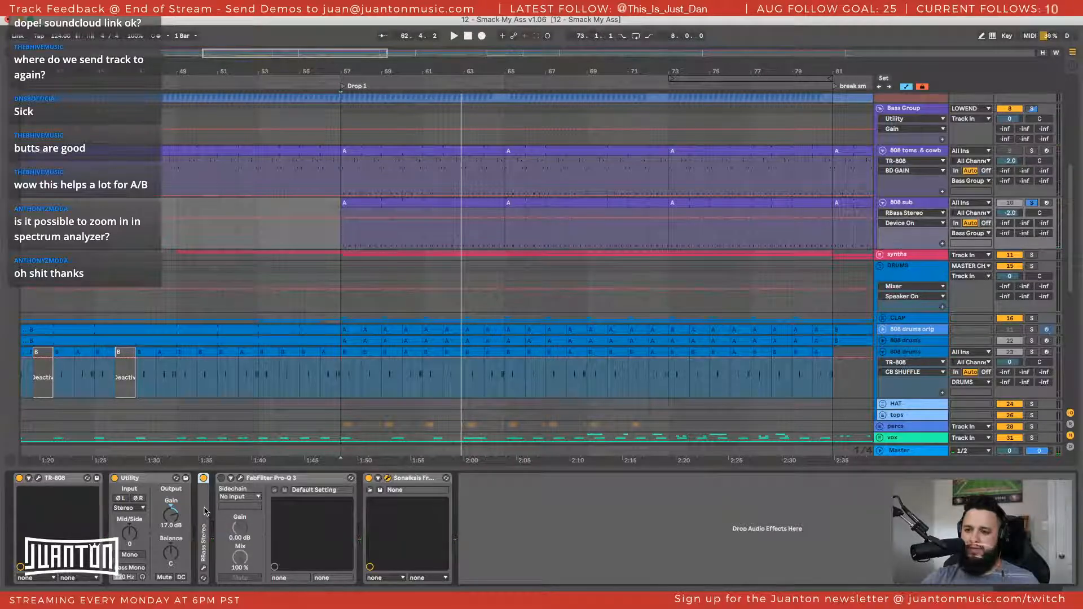
# Duplicate the 808 sub's RBass Stereo device, unfold the copy, and group it into an Audio Effect Rack with its chain list shown
pyautogui.hotkey('ctrl', 'g')
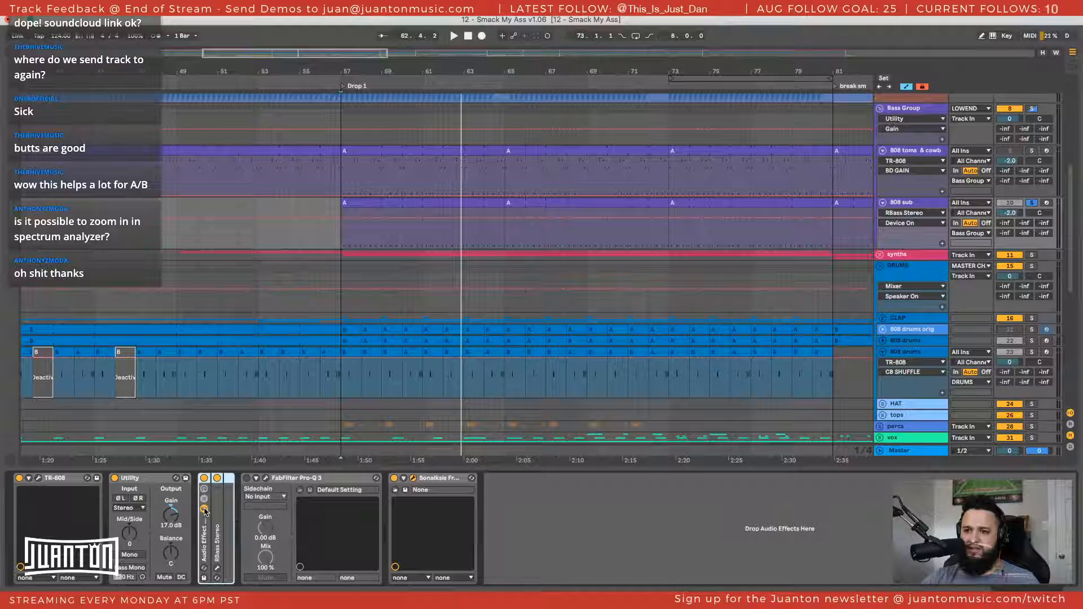
pyautogui.hotkey('ctrl', 'z')
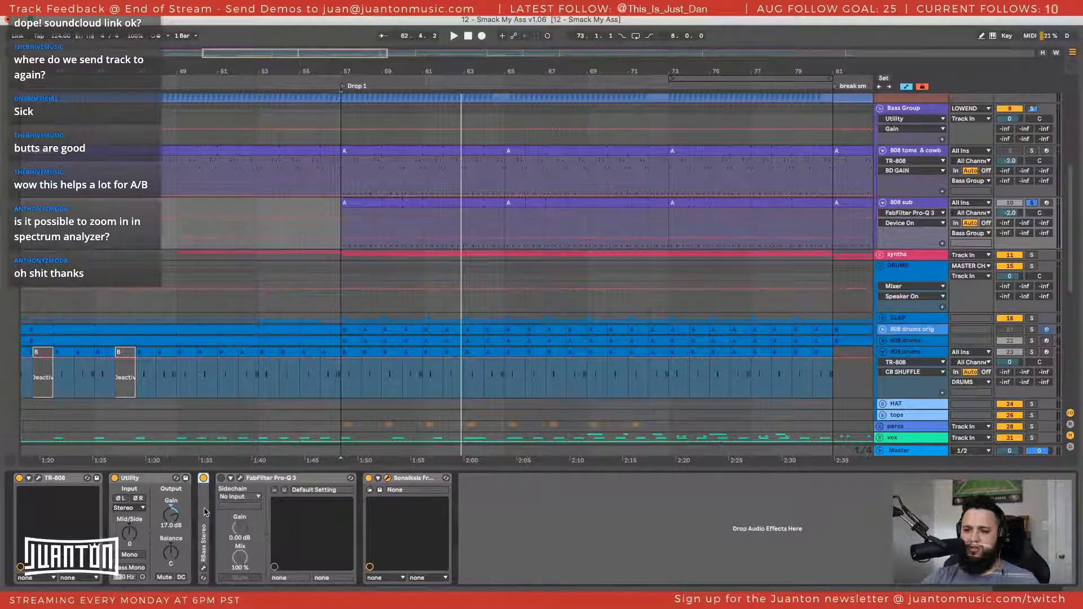
pyautogui.hotkey('ctrl', 'd')
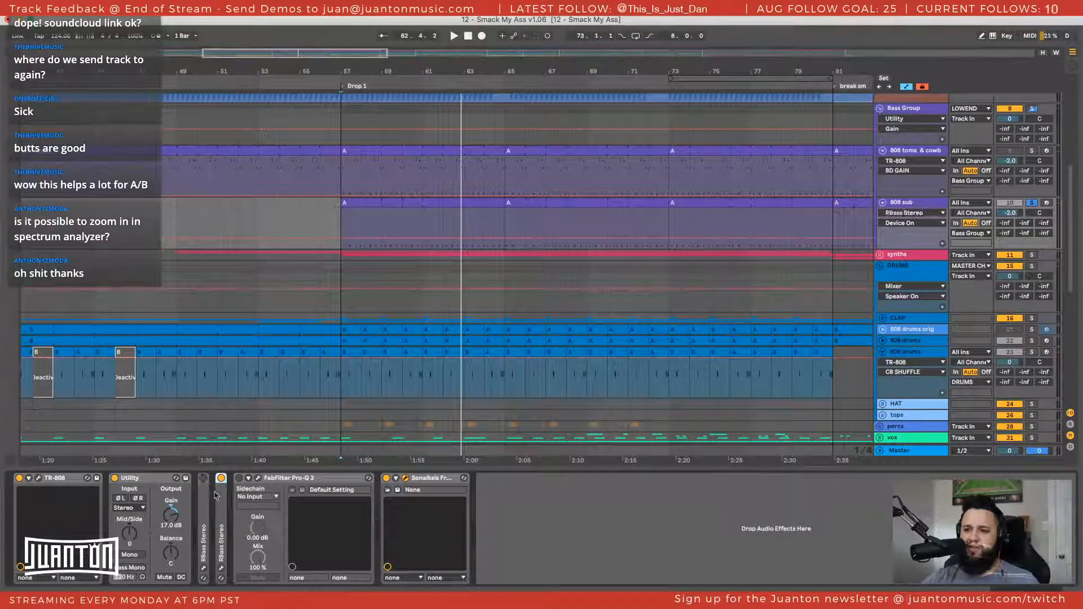
pyautogui.doubleClick(223, 502)
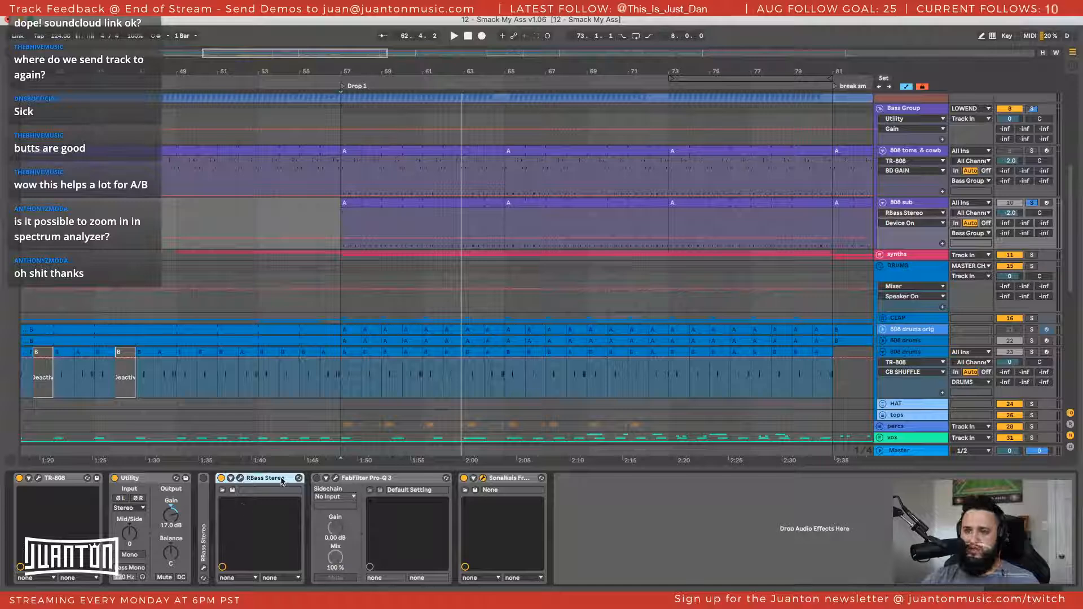
pyautogui.hotkey('ctrl', 'g')
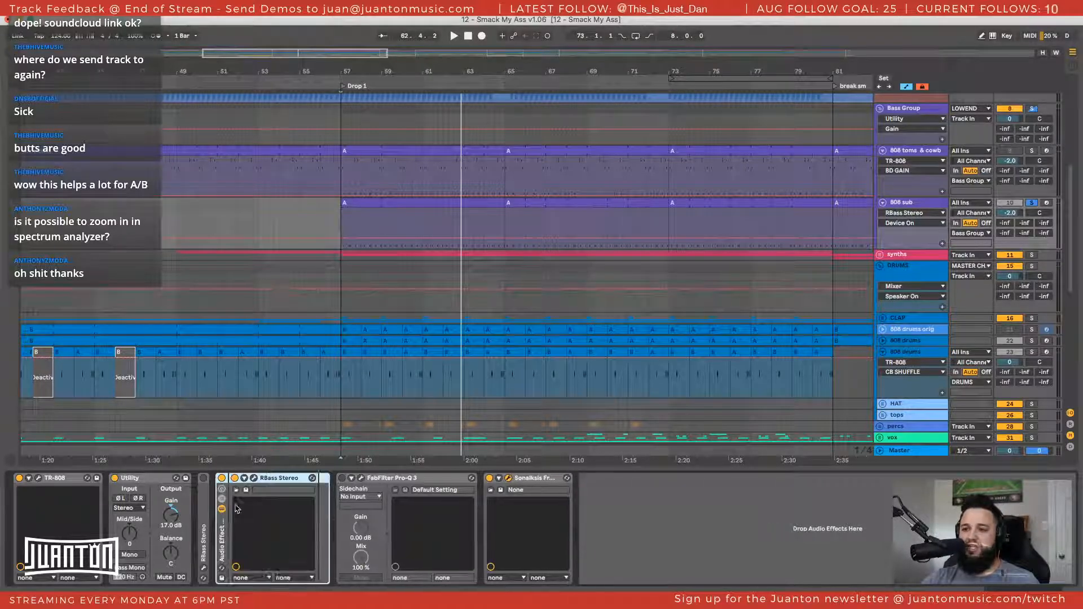
pyautogui.click(222, 500)
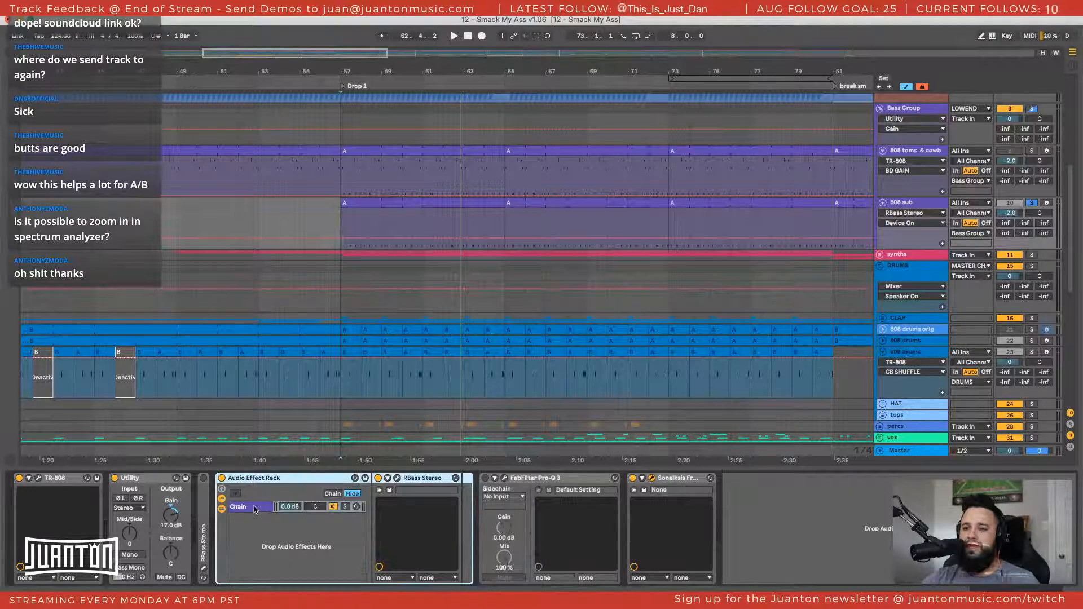
# Add a second chain to the Audio Effect Rack, naming the empty chain dry and the one holding RBass Stereo rbass
pyautogui.hotkey('ctrl', 'r')
pyautogui.press('Return')
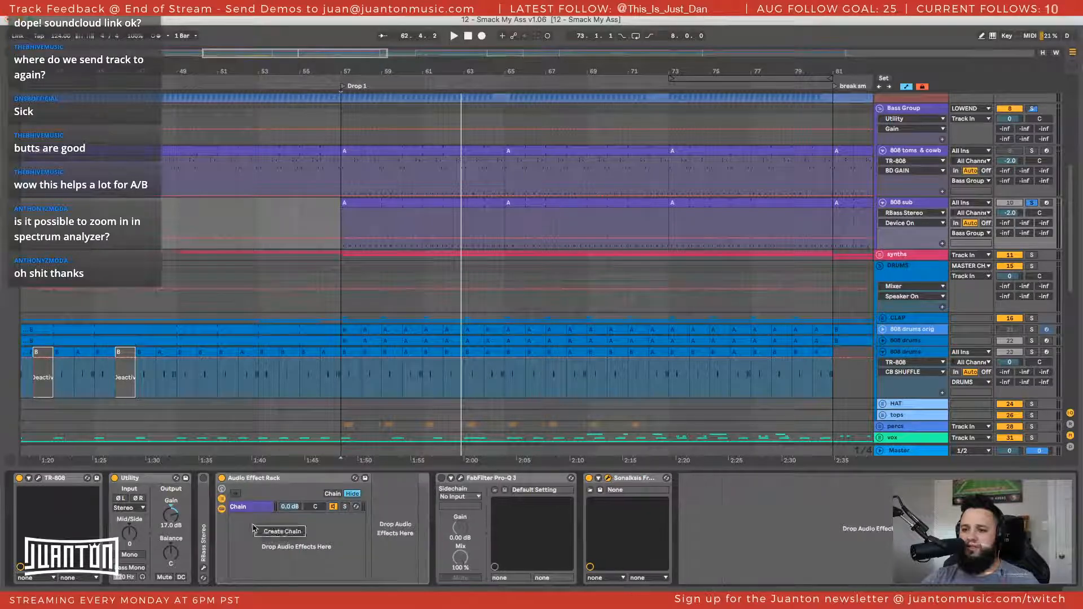
pyautogui.rightClick(261, 528)
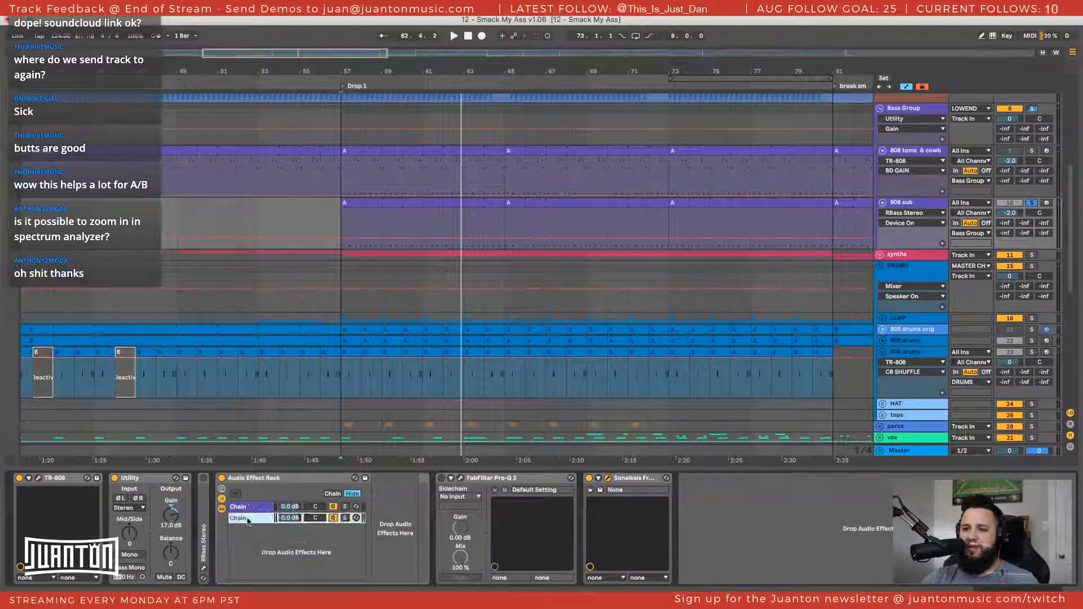
pyautogui.hotkey('ctrl', 'r')
pyautogui.write('dry')
pyautogui.press('Return')
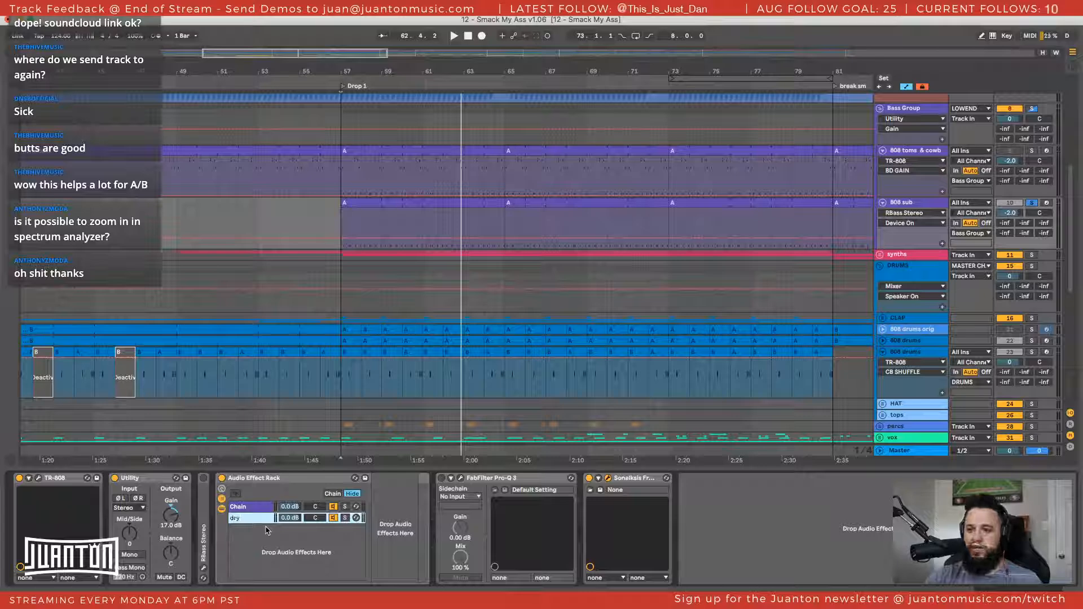
pyautogui.click(255, 512)
pyautogui.moveTo(258, 532); pyautogui.dragTo(260, 536)
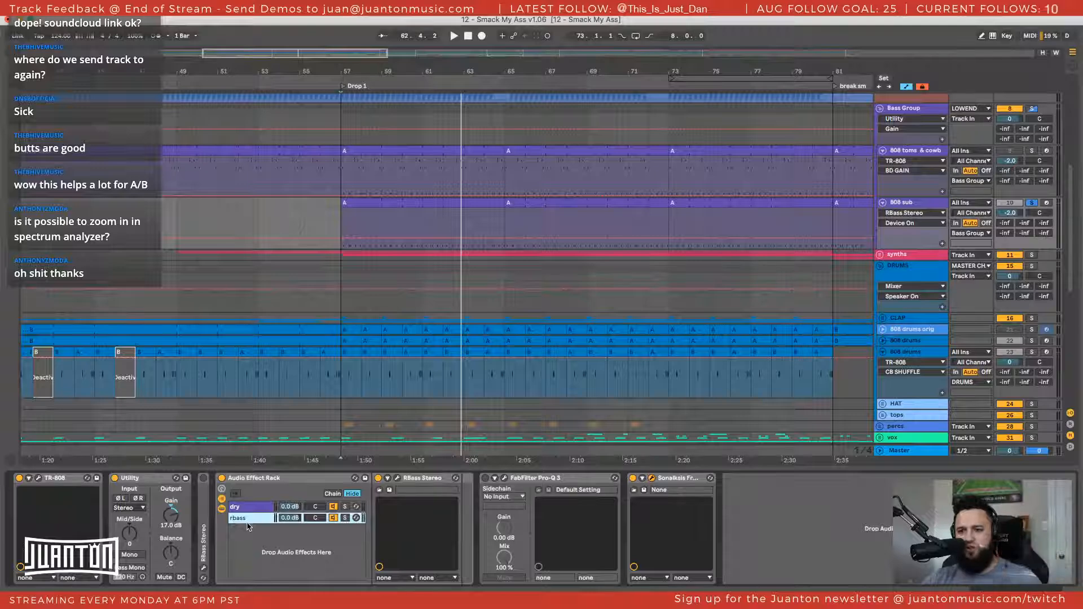
# Open the rack's RBass Stereo plug-in window and examine the Note-To-Frequency-Chart document before returning to Ableton Live
pyautogui.click(398, 479)
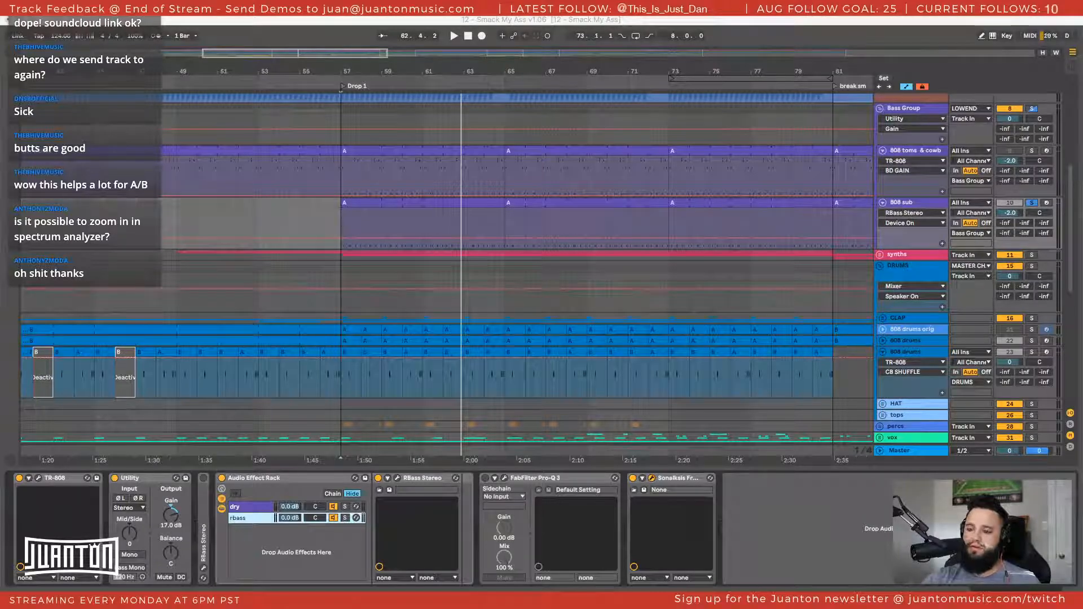
pyautogui.moveTo(394, 592); pyautogui.dragTo(407, 37)
pyautogui.click(673, 197)
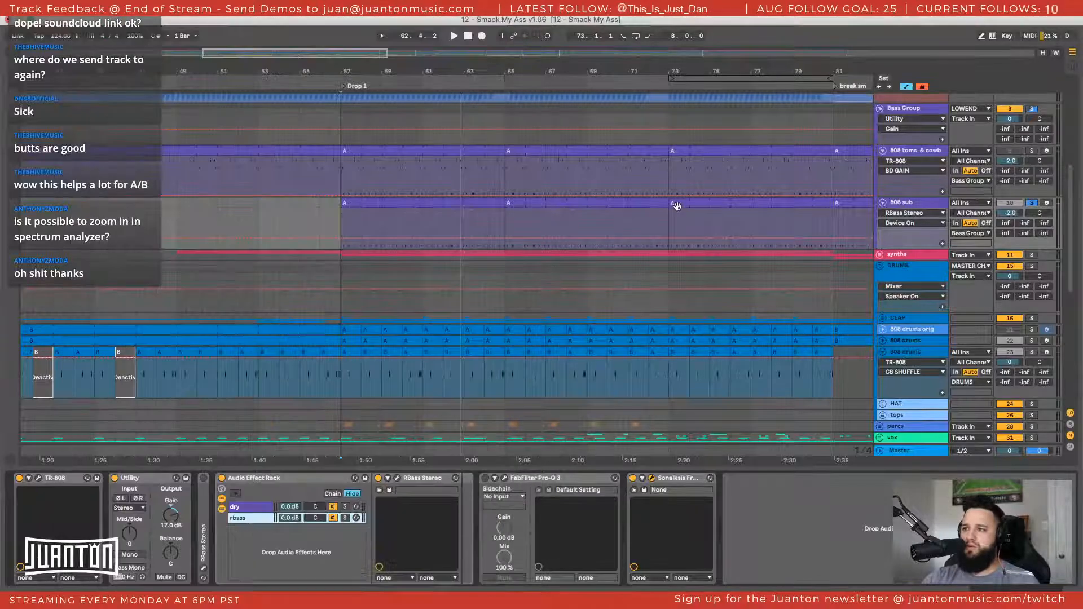
pyautogui.hotkey('ctrl', 'Up')
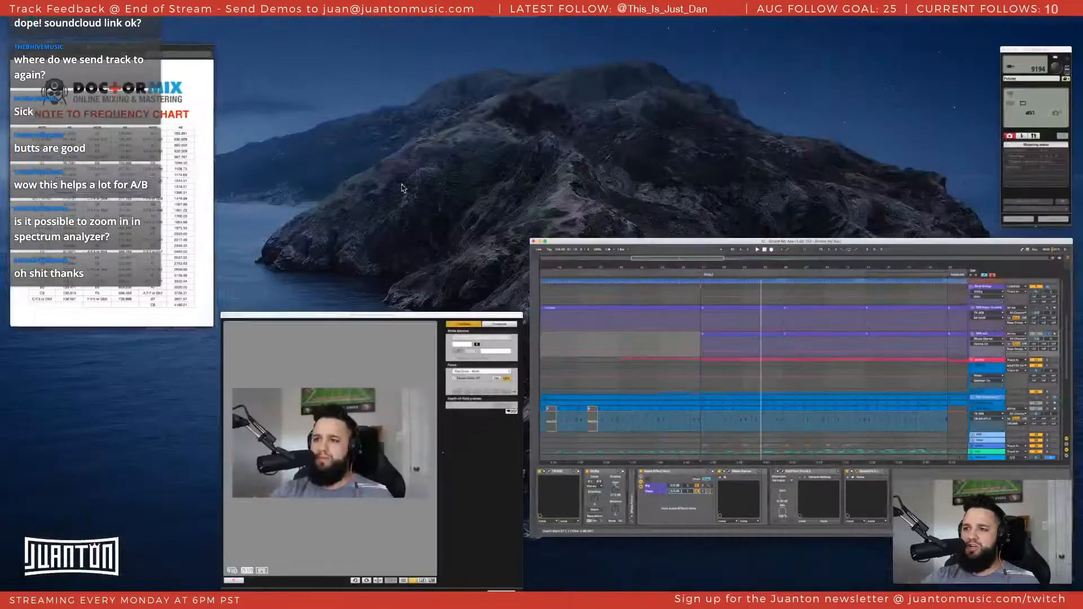
pyautogui.click(181, 174)
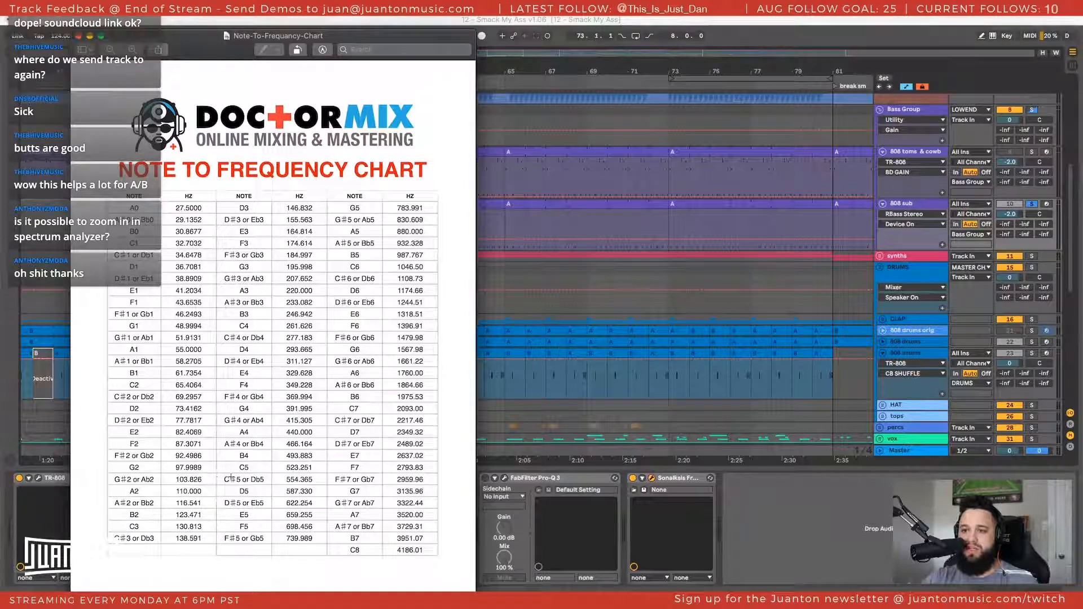
pyautogui.click(691, 221)
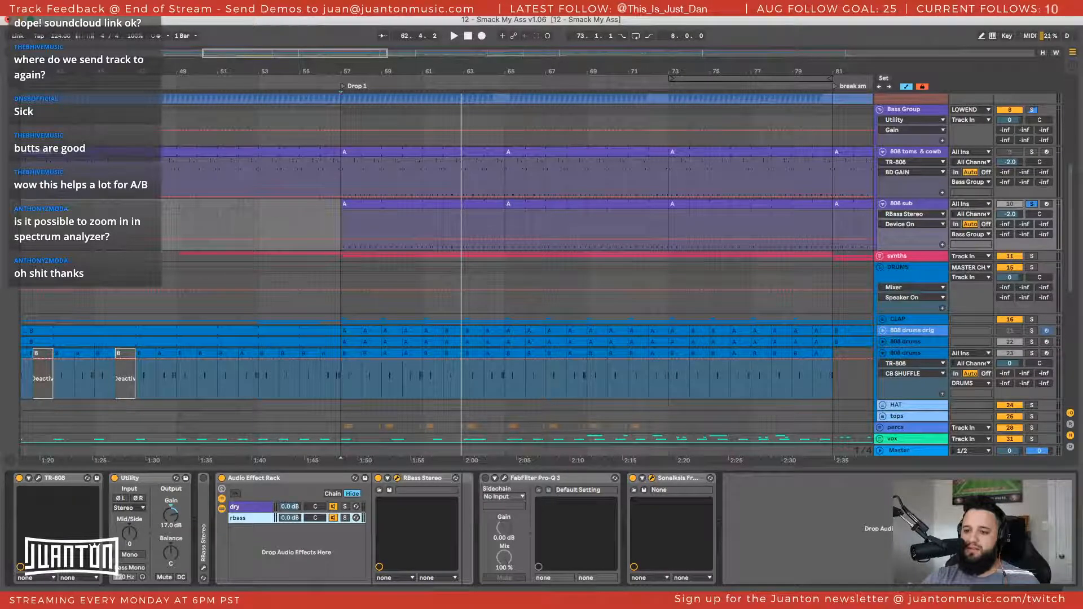
pyautogui.moveTo(343, 575); pyautogui.dragTo(466, 113)
pyautogui.hotkey('ctrl', 'Up')
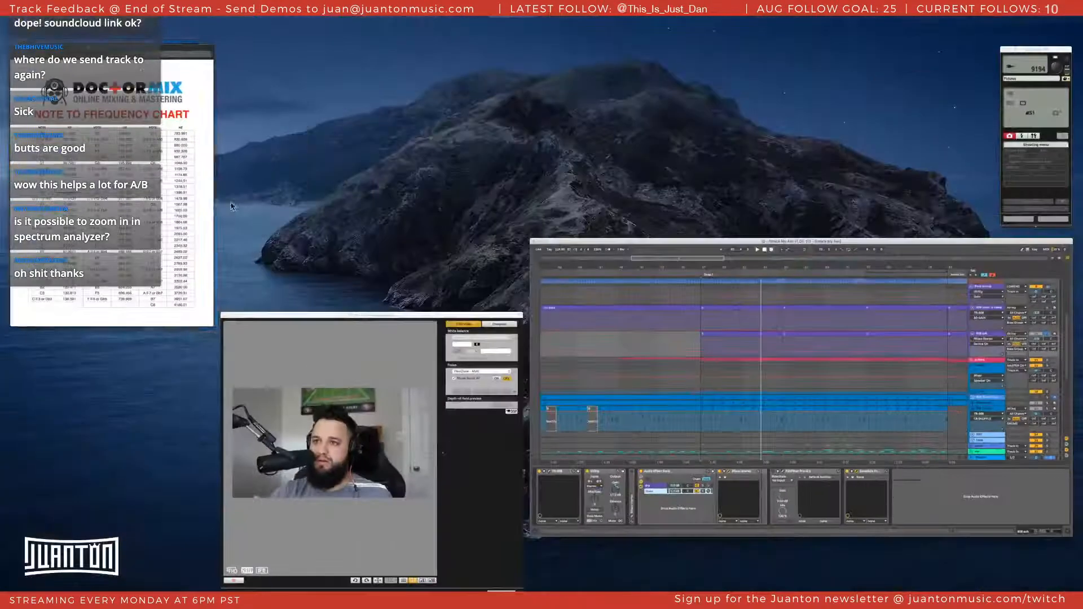
pyautogui.click(181, 213)
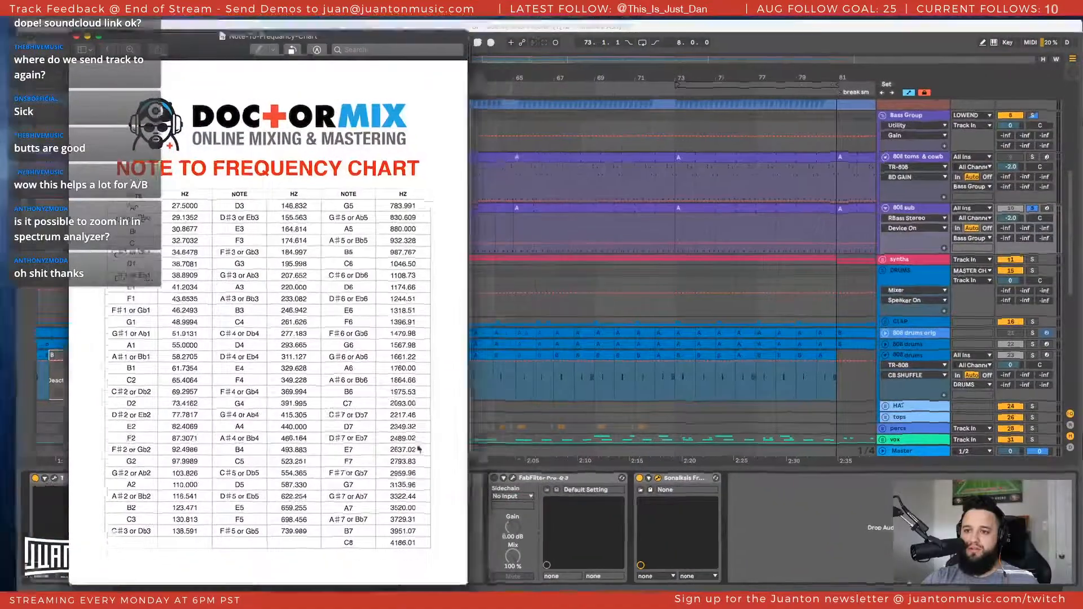
pyautogui.hotkey('ctrl', 'Up')
pyautogui.click(618, 329)
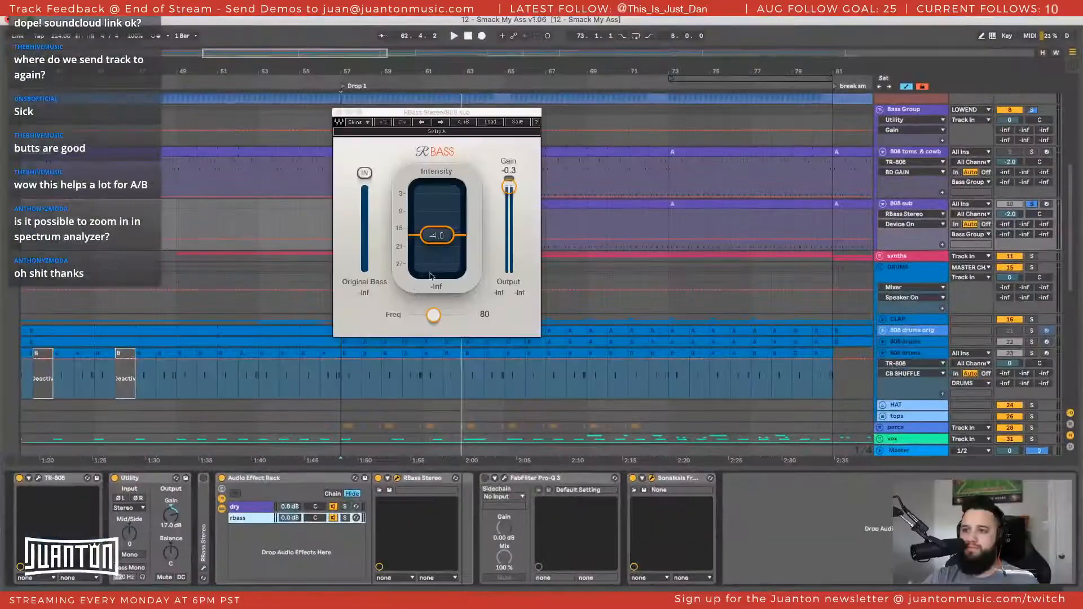
# Set the RBass frequency to 103
pyautogui.click(437, 319)
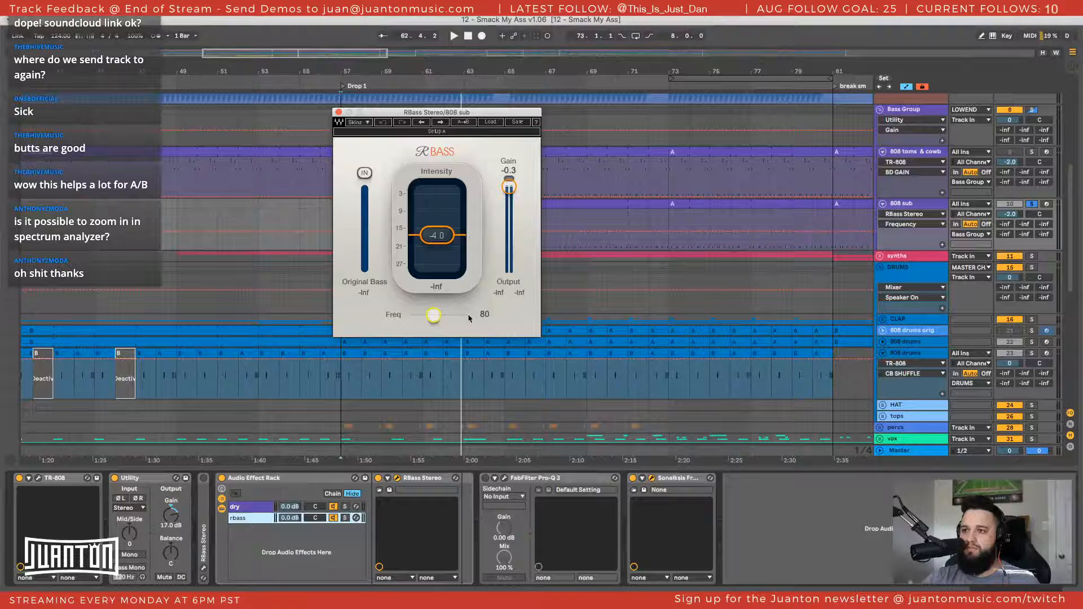
pyautogui.write('1')
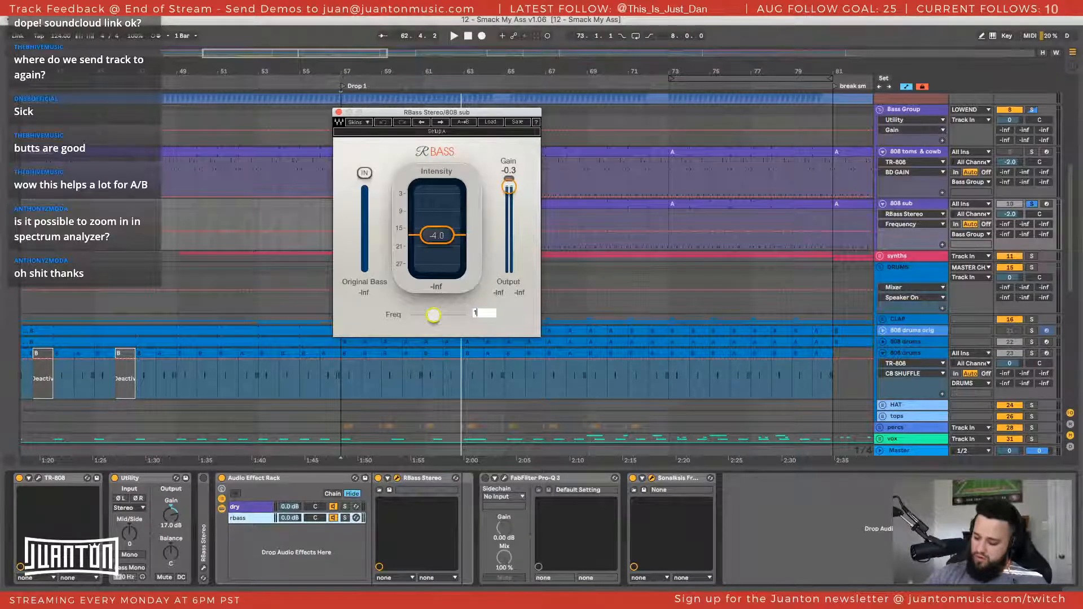
pyautogui.write('84')
pyautogui.press('Return')
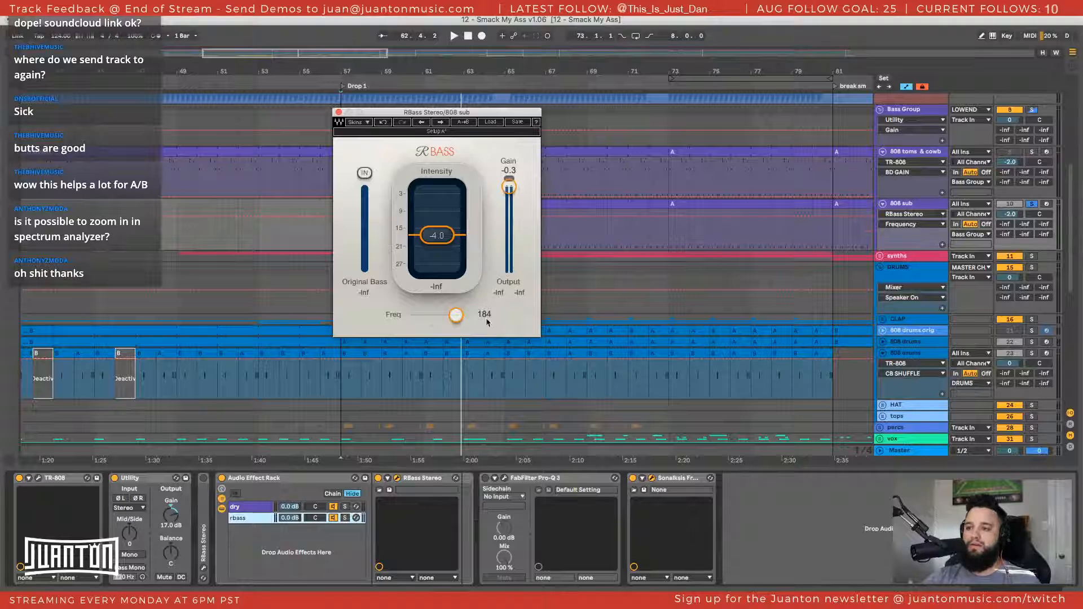
pyautogui.click(484, 314)
pyautogui.write('03.8')
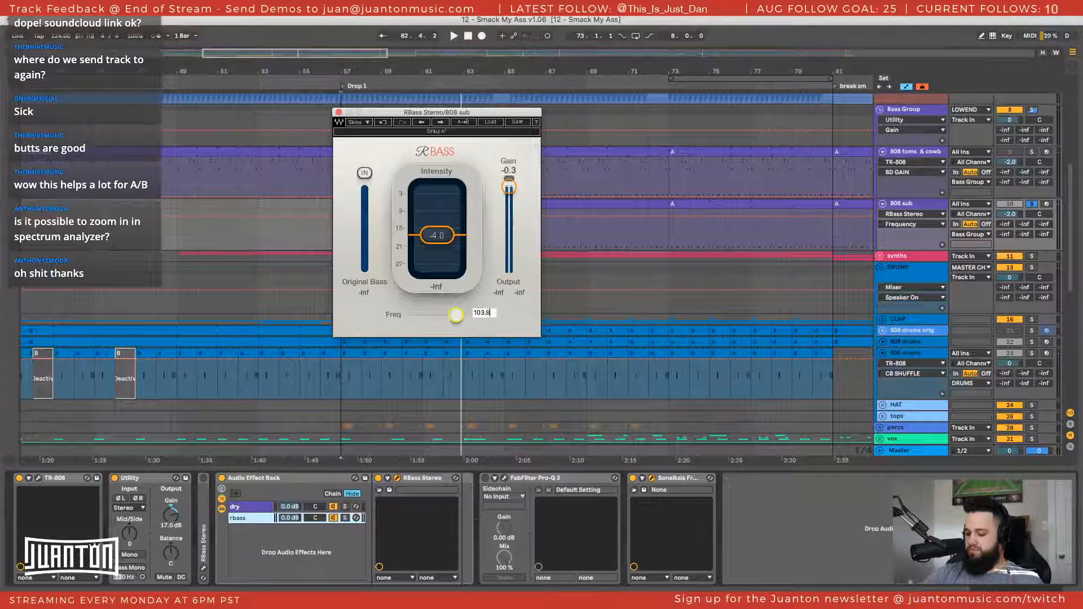
pyautogui.press('Return')
# Solo the rbass chain during playback and add an EQ Eight from the browser after its RBass Stereo device
pyautogui.press('space')
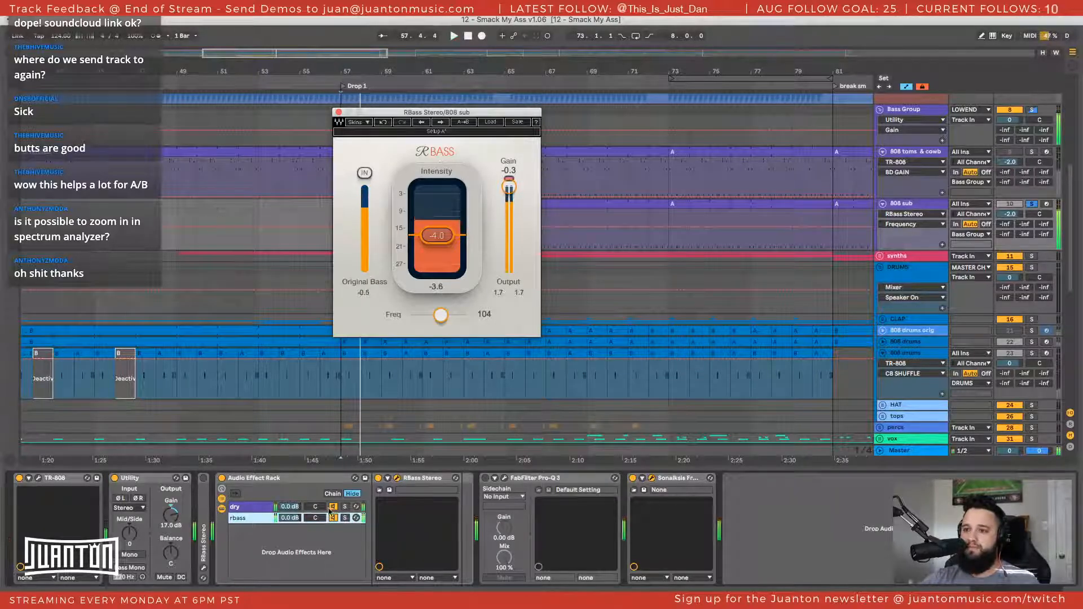
pyautogui.click(345, 518)
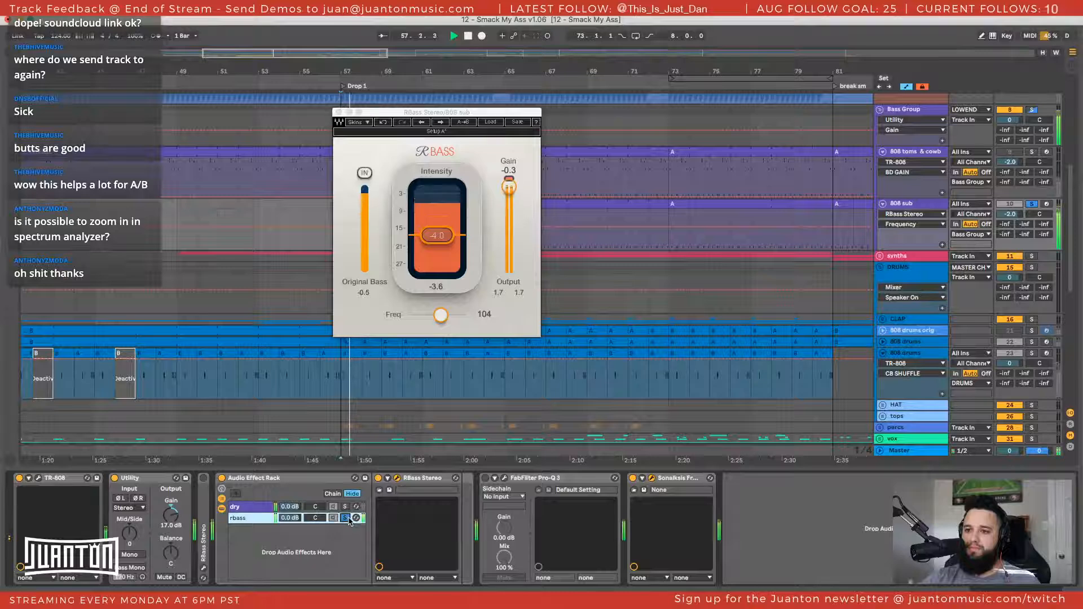
pyautogui.press('super+alt+b')
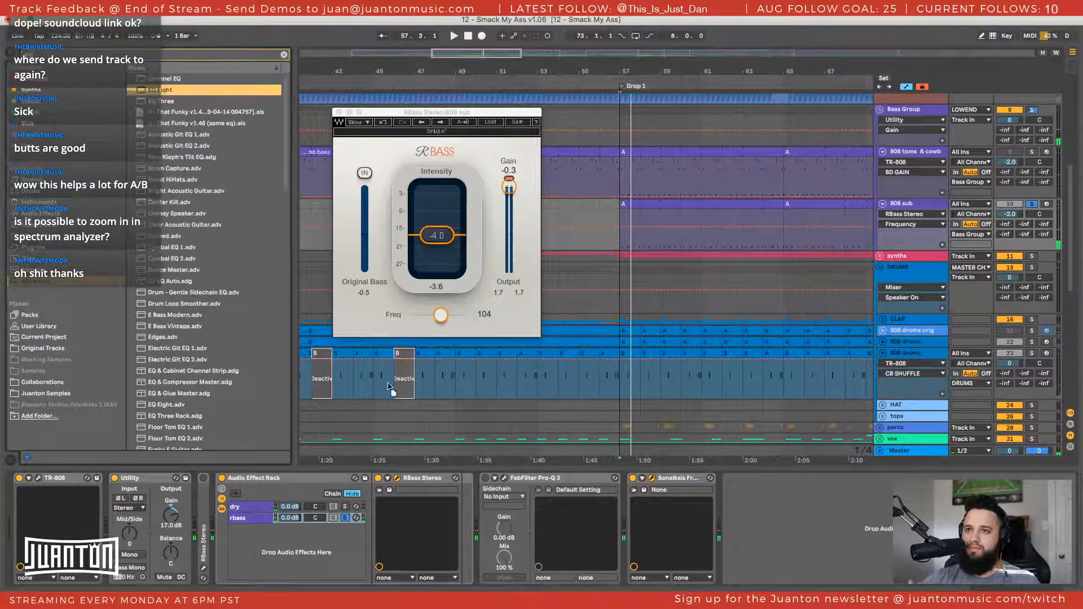
pyautogui.moveTo(369, 521); pyautogui.dragTo(446, 519)
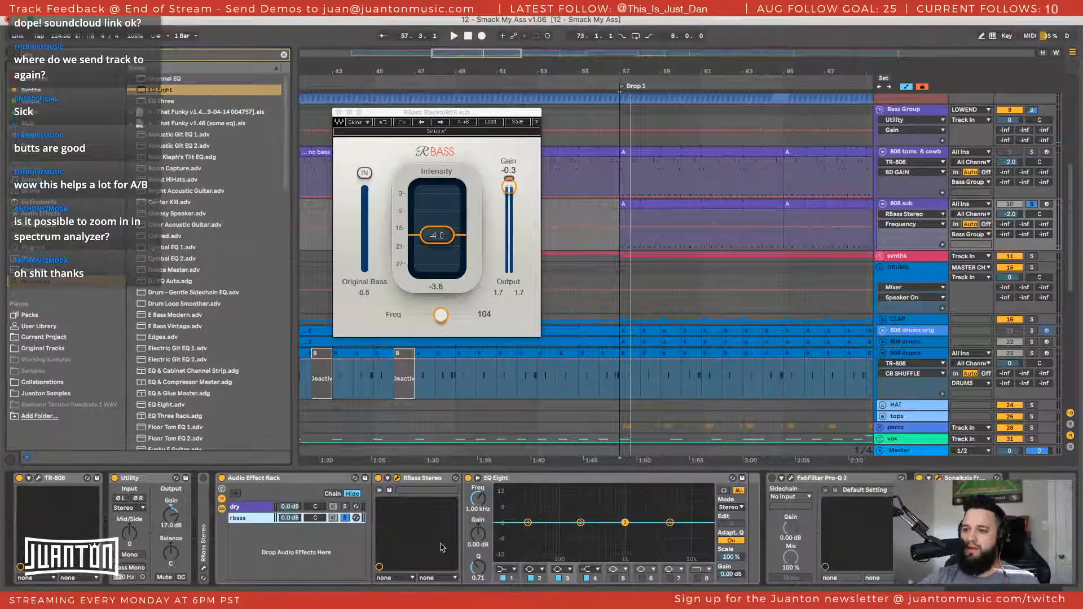
# Make the EQ Eight's first band a low cut at about 95.8 Hz and play the sub from Drop 1
pyautogui.click(506, 569)
pyautogui.click(504, 509)
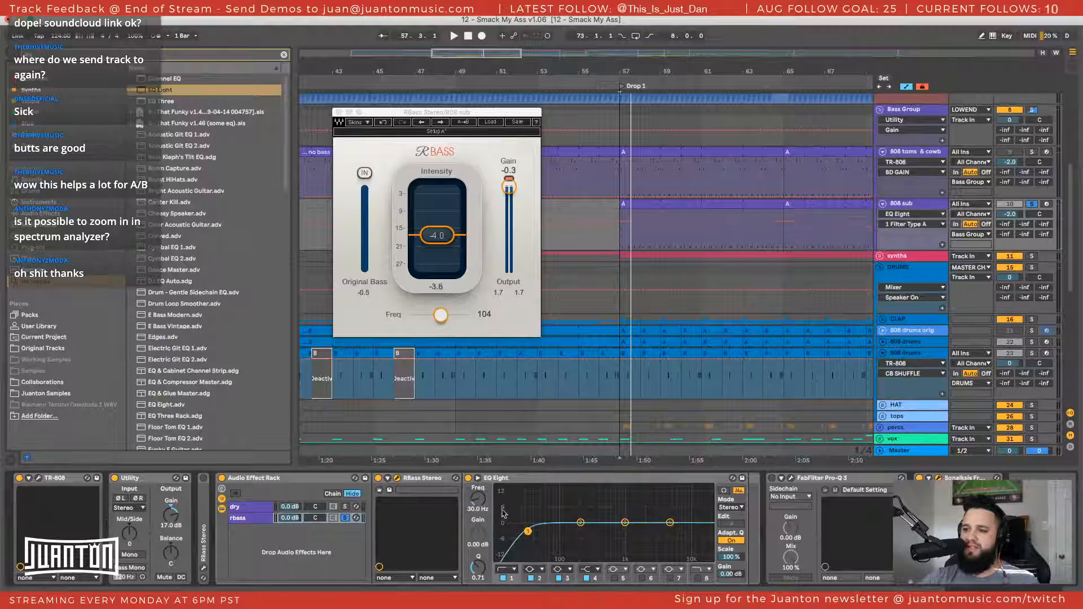
pyautogui.moveTo(487, 508); pyautogui.dragTo(487, 487)
pyautogui.press('space')
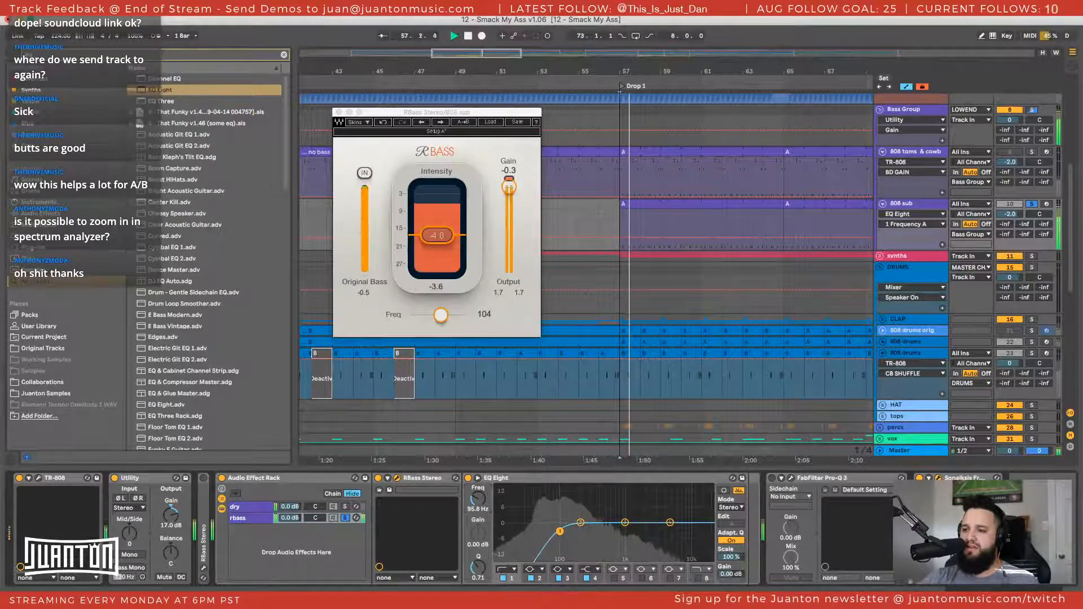
# Compare the dry and rbass chains during playback, stop with both soloed, and select the dry chain
pyautogui.click(263, 509)
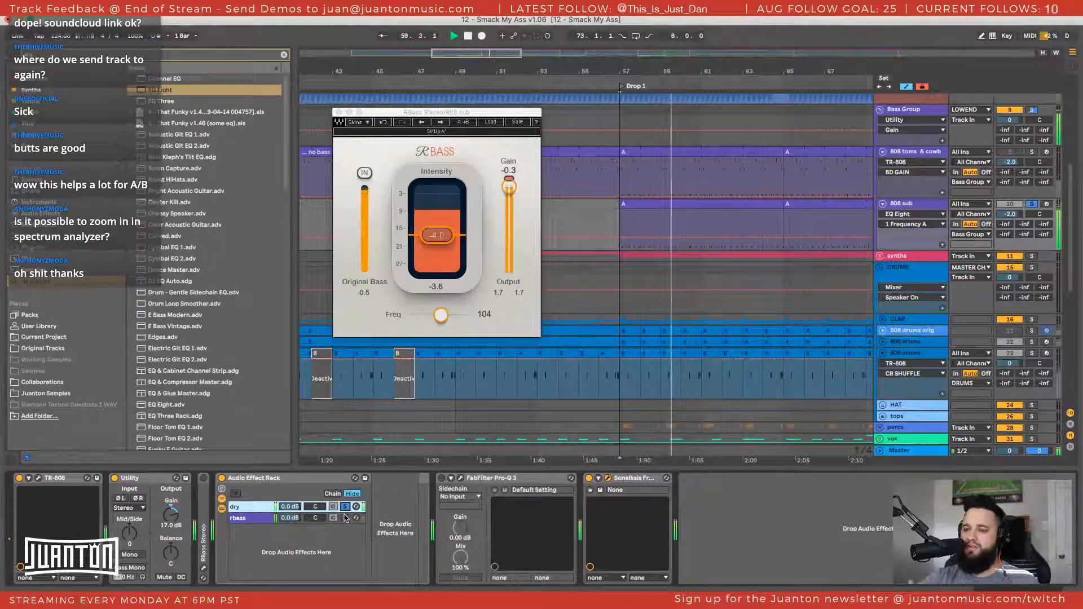
pyautogui.click(257, 518)
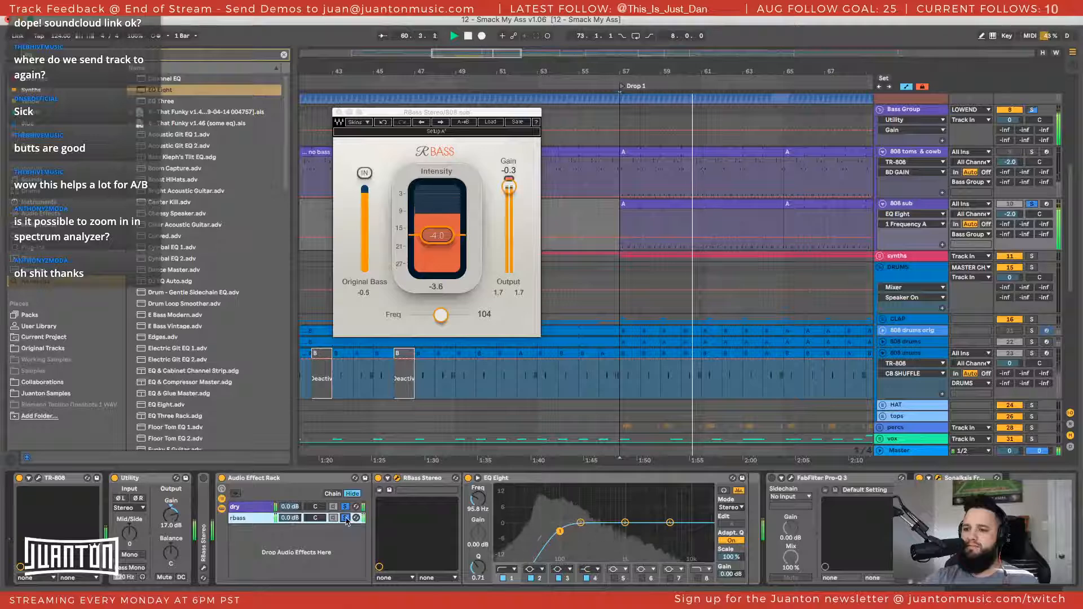
pyautogui.press('space')
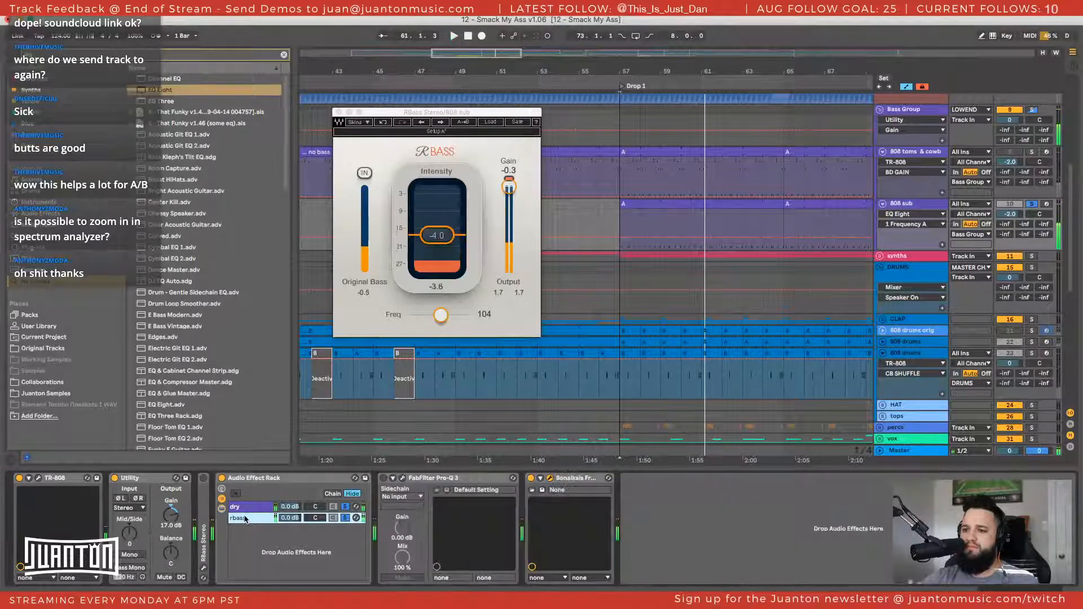
pyautogui.click(248, 507)
pyautogui.click(251, 519)
pyautogui.click(248, 508)
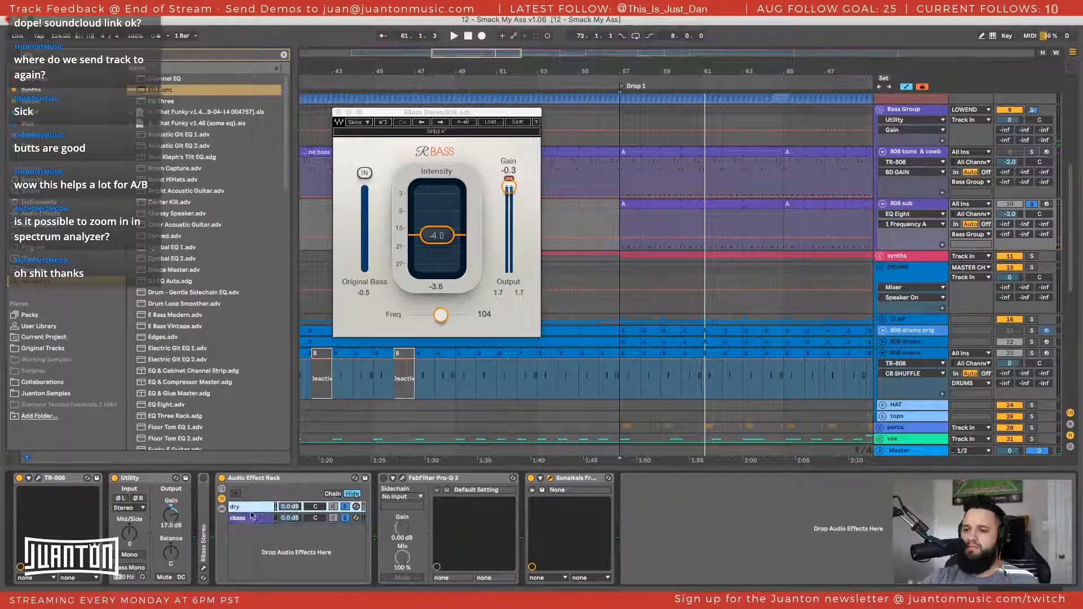
# Try to add an EQ Eight from the browser to the rack's dry chain
pyautogui.moveTo(175, 91); pyautogui.dragTo(297, 494)
pyautogui.scroll(2, 178, 105)
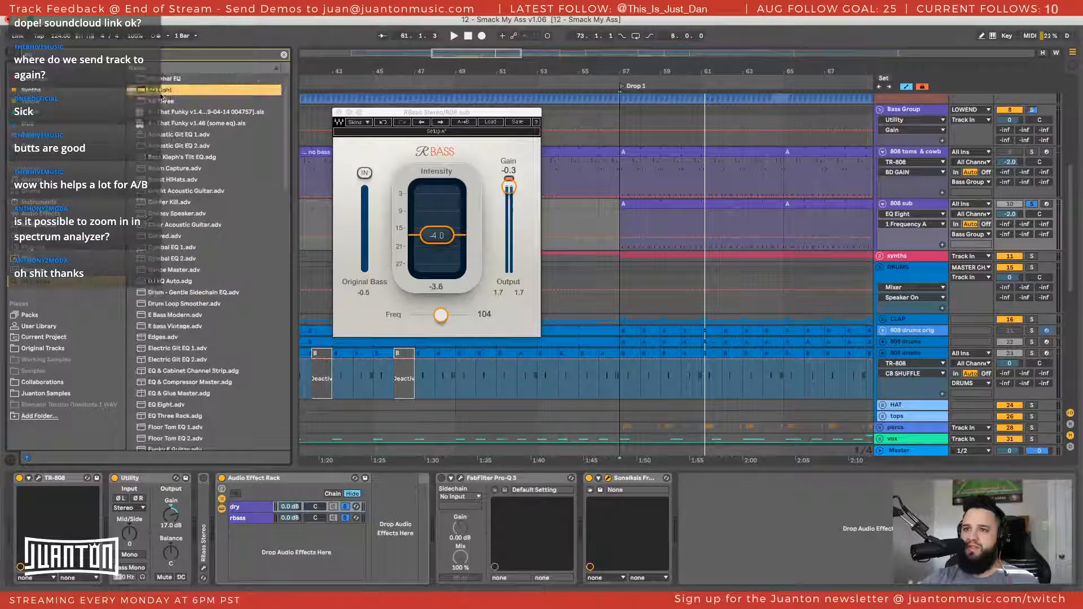
pyautogui.moveTo(206, 427); pyautogui.dragTo(247, 510)
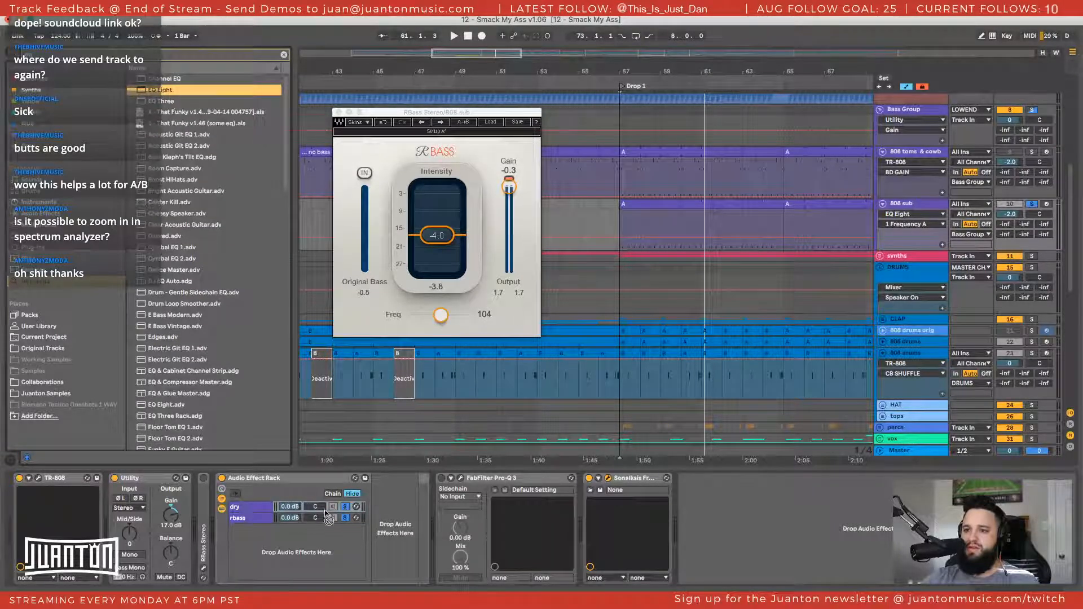
pyautogui.moveTo(324, 511); pyautogui.dragTo(325, 511)
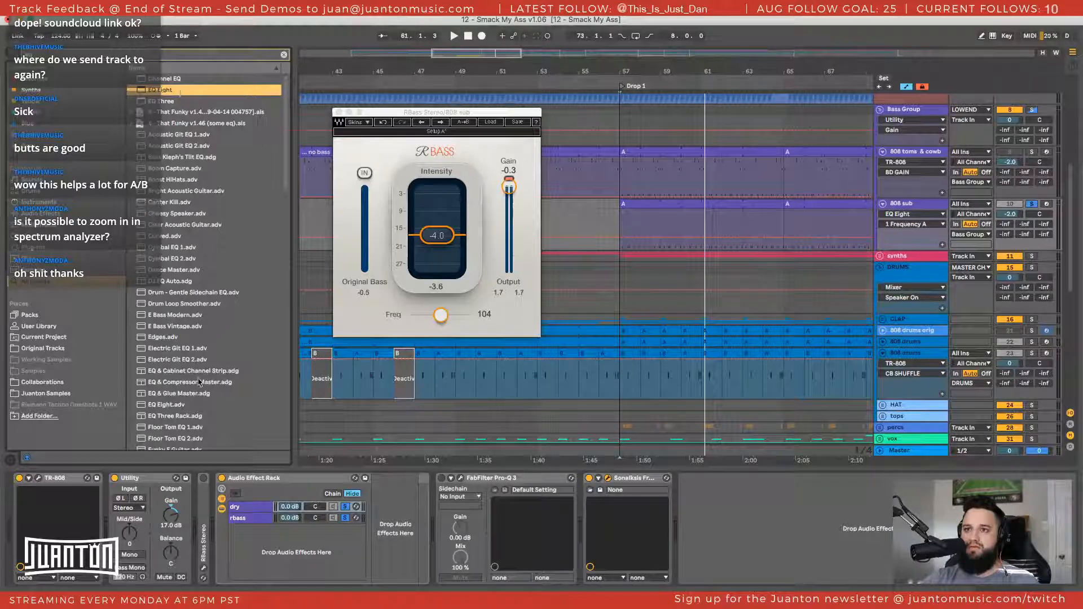
# Unsolo both rack chains and put a duplicate of the rbass chain's EQ Eight into the dry chain
pyautogui.moveTo(176, 90); pyautogui.dragTo(348, 520)
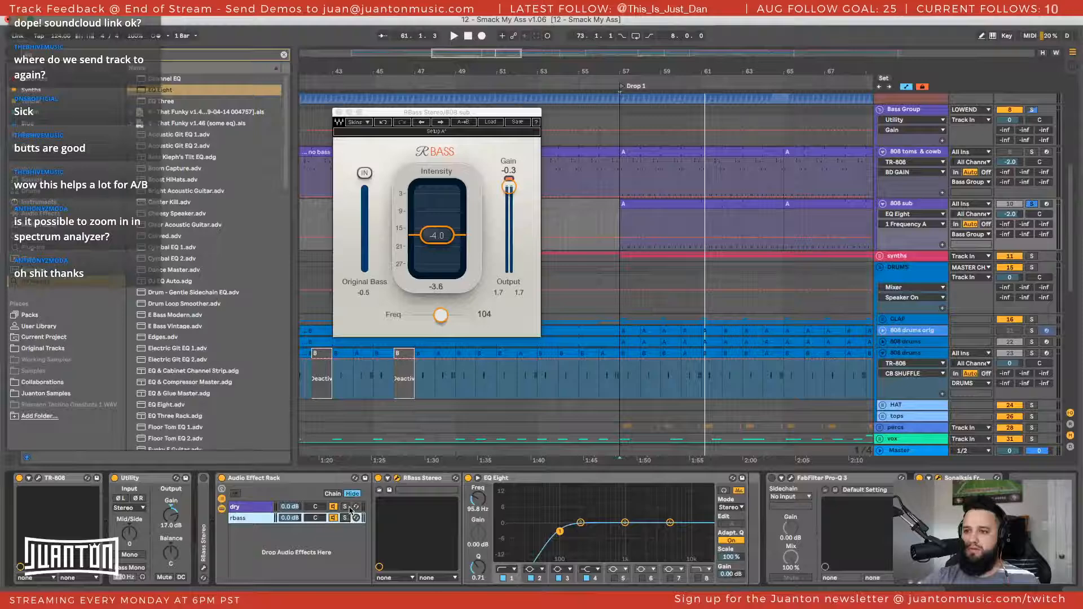
pyautogui.click(519, 484)
pyautogui.hotkey('ctrl', 'd')
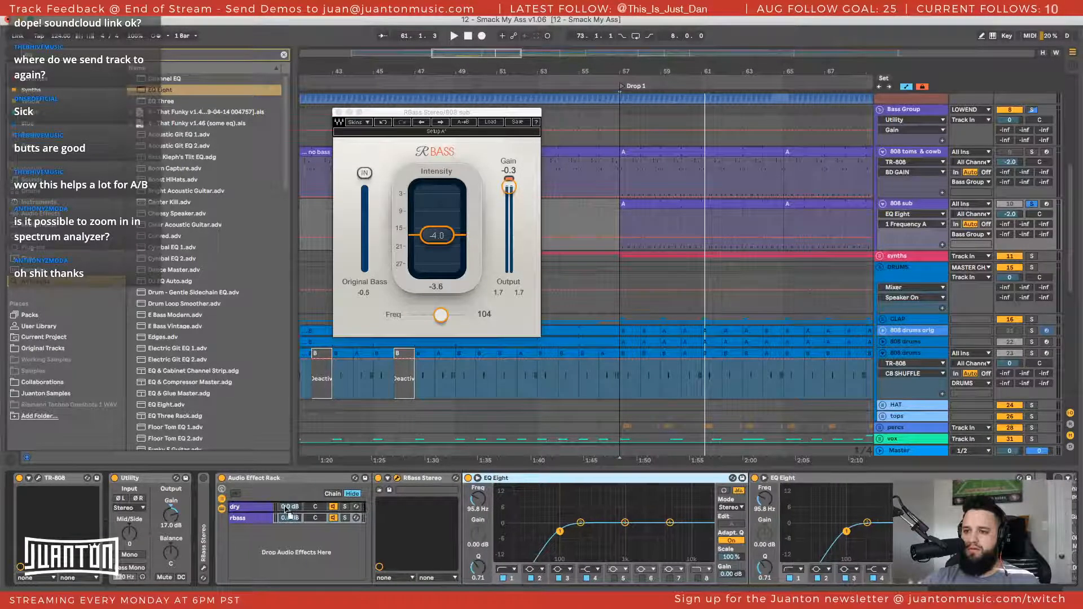
pyautogui.click(251, 507)
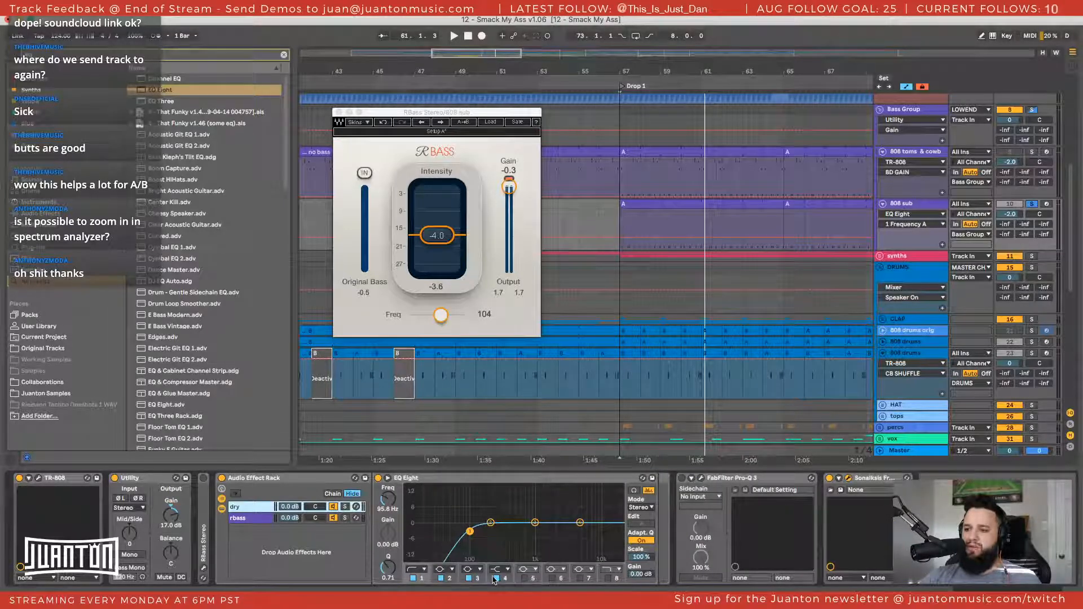
# Change the first band of the dry chain's EQ Eight to a high cut and play the sub from Drop 1
pyautogui.click(418, 570)
pyautogui.click(420, 556)
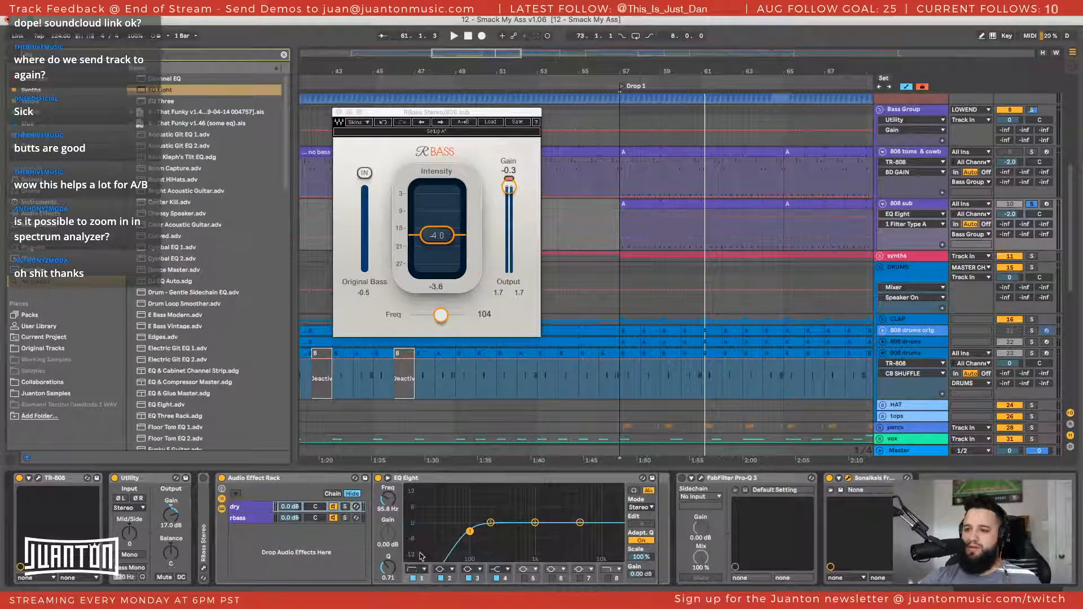
pyautogui.press('space')
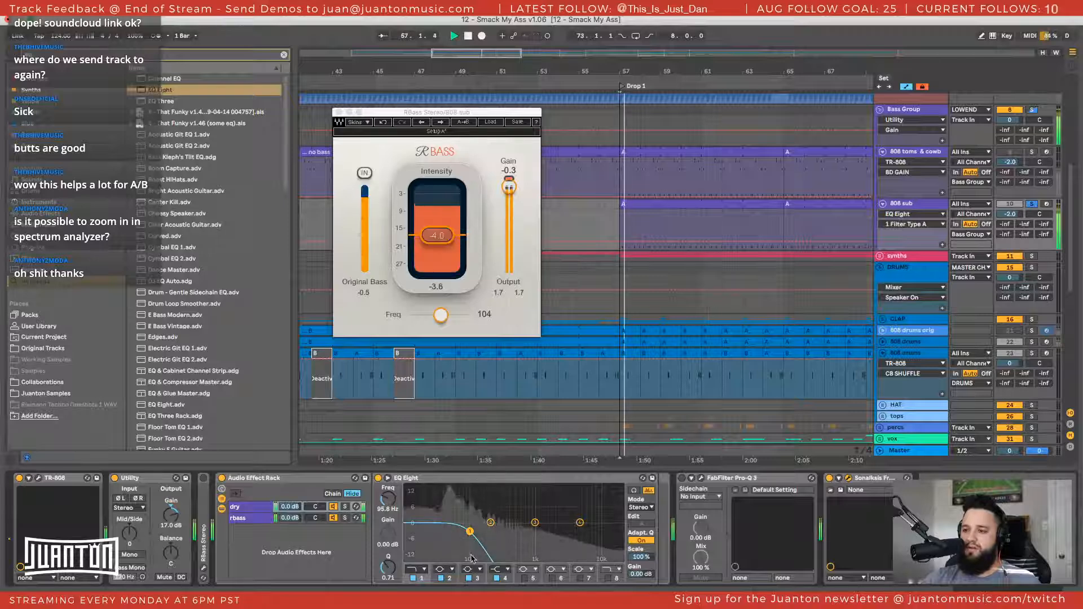
# Compare the dry and rbass chains by soloing them, bypass and re-enable the Audio Effect Rack, and stop playback
pyautogui.click(345, 507)
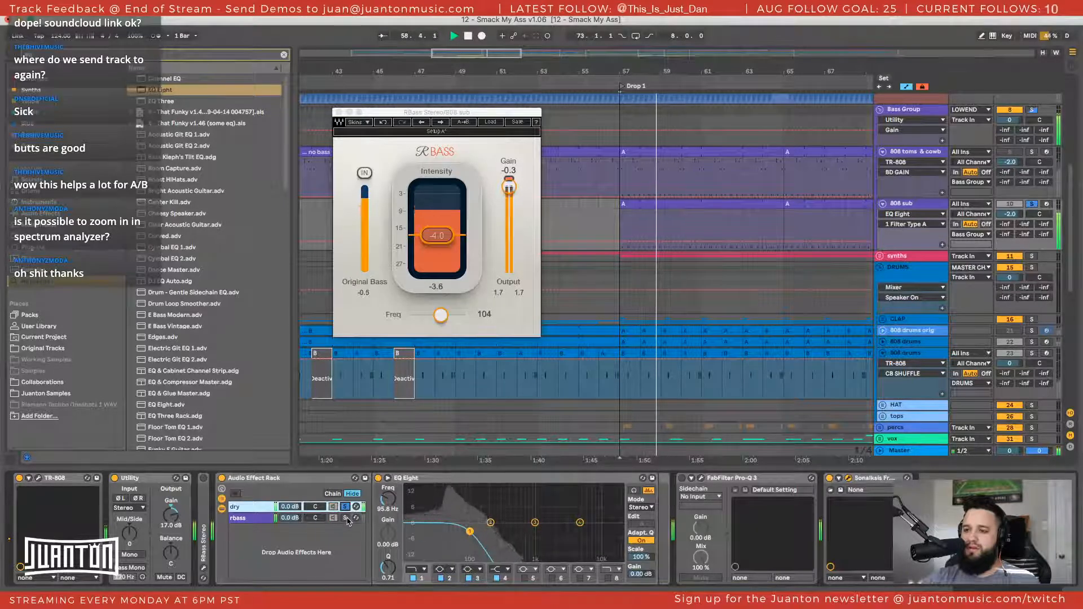
pyautogui.click(345, 518)
pyautogui.click(222, 478)
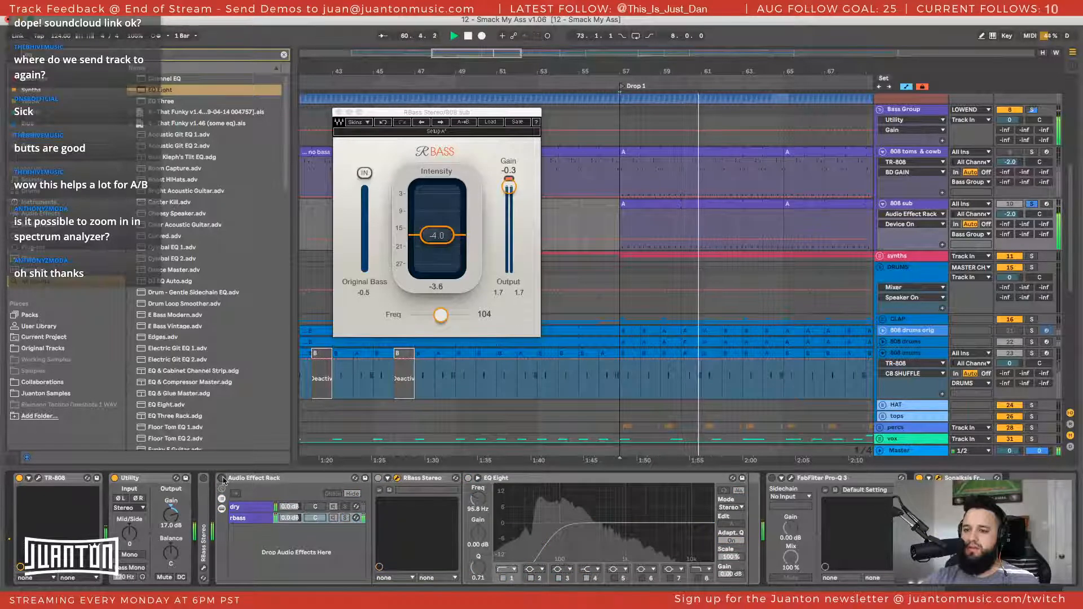
pyautogui.click(222, 478)
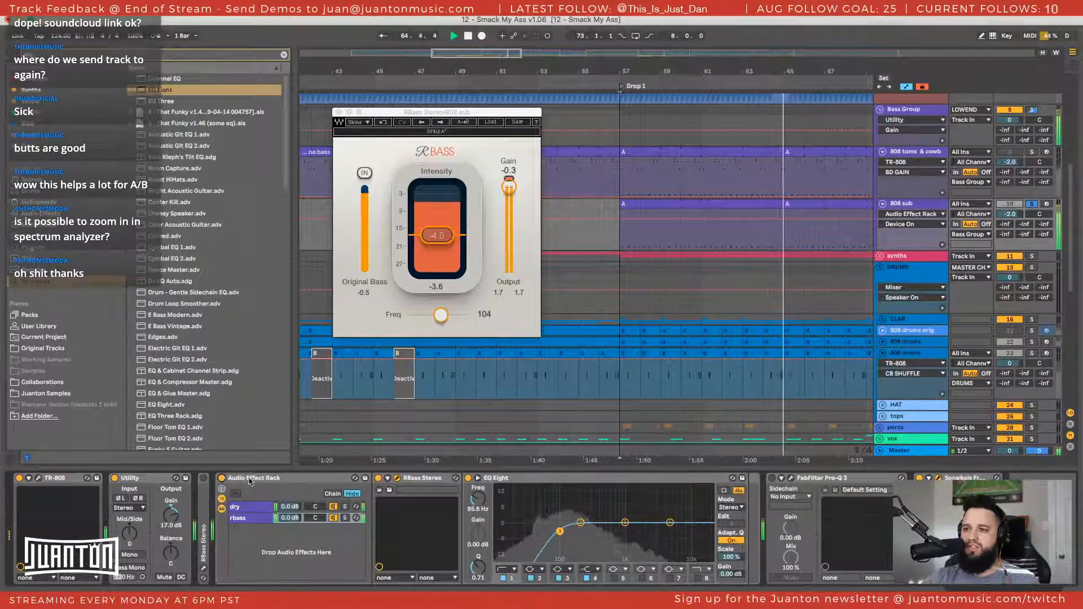
pyautogui.press('space')
# Play the sub while viewing the Master track's Spectrum, stop, and show the 808 toms & cowb devices
pyautogui.click(920, 451)
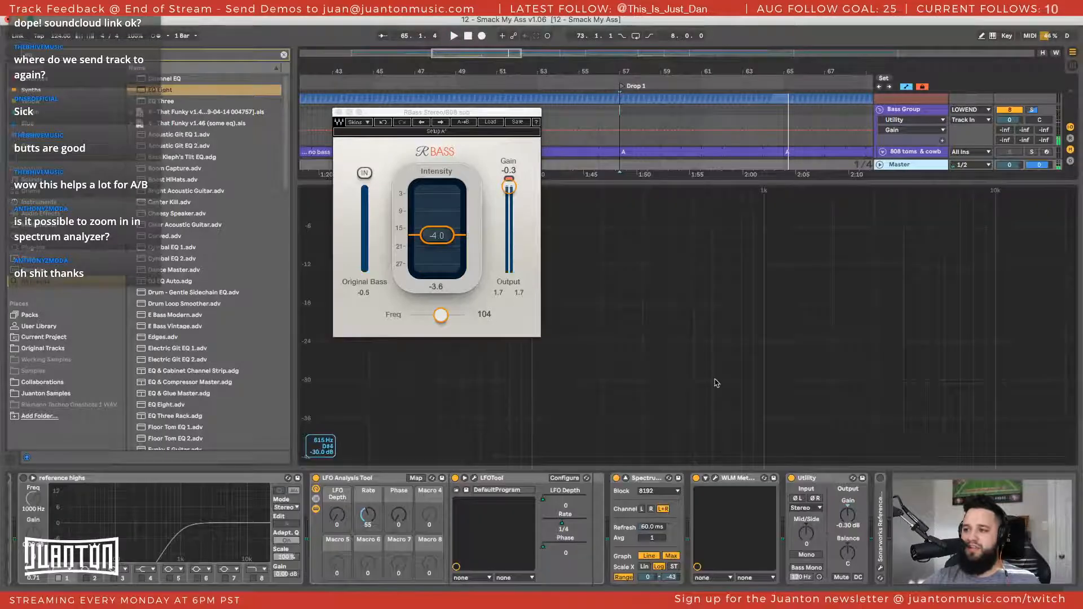
pyautogui.press('space')
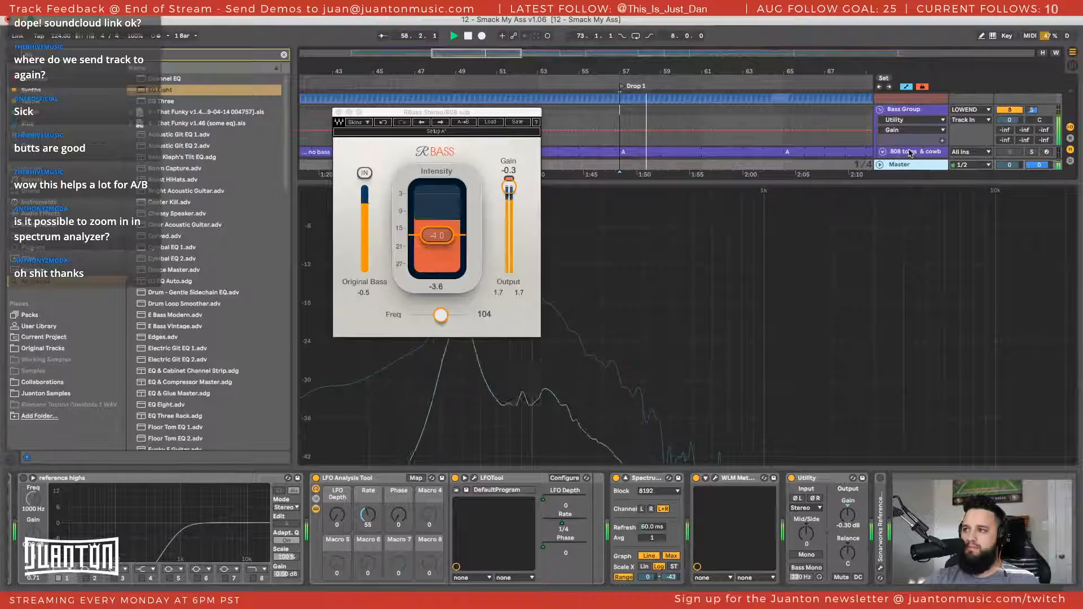
pyautogui.click(915, 153)
pyautogui.press('space')
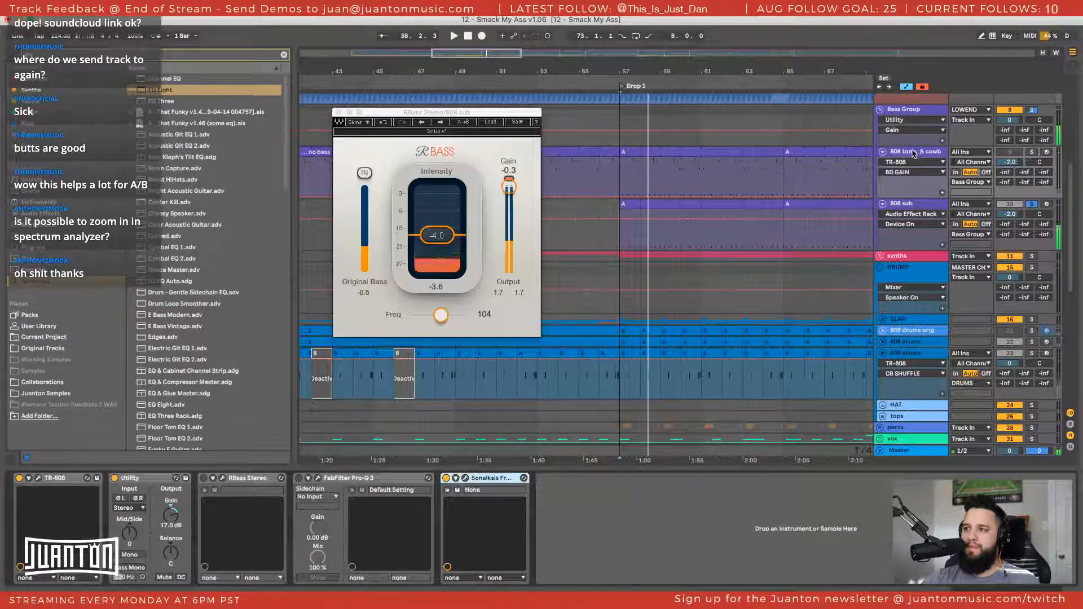
pyautogui.click(702, 486)
# Find the Spectrum device in the browser, add it at the end of the 808 sub's device chain, and enlarge its display
pyautogui.click(902, 204)
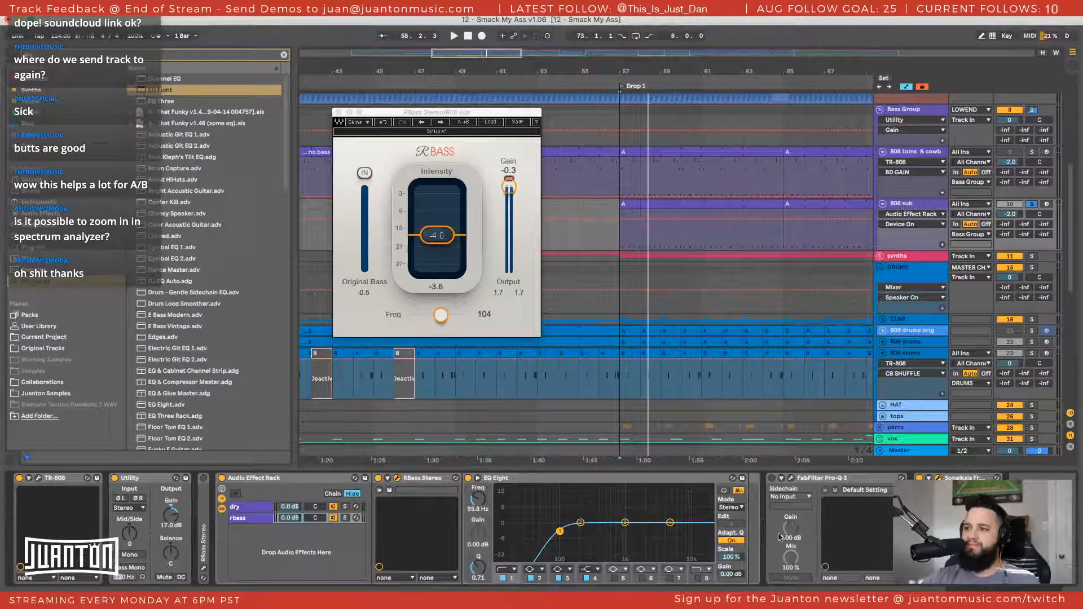
pyautogui.write('spec')
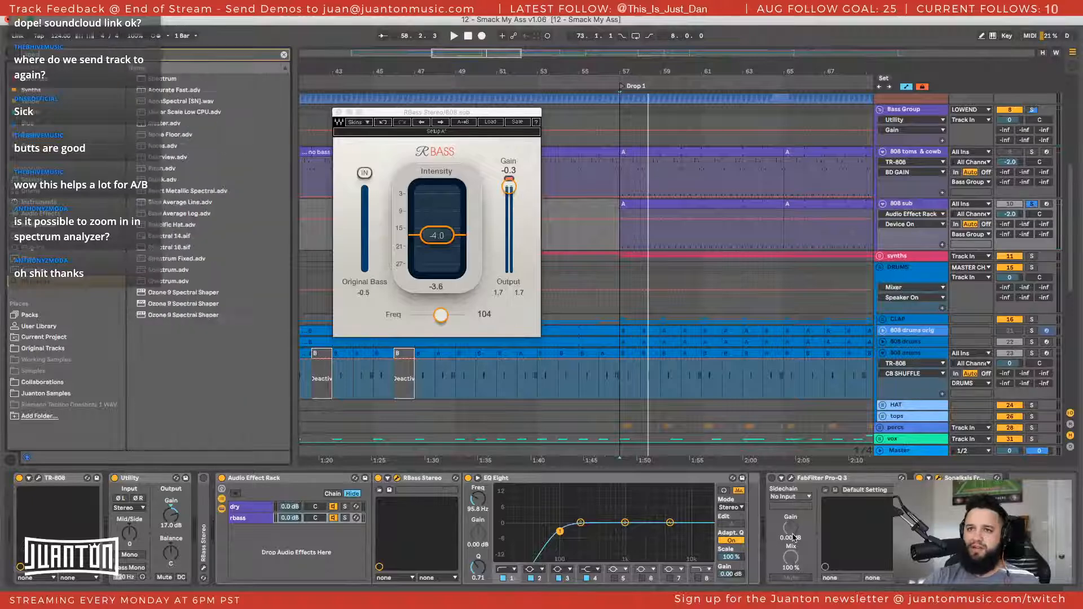
pyautogui.click(181, 80)
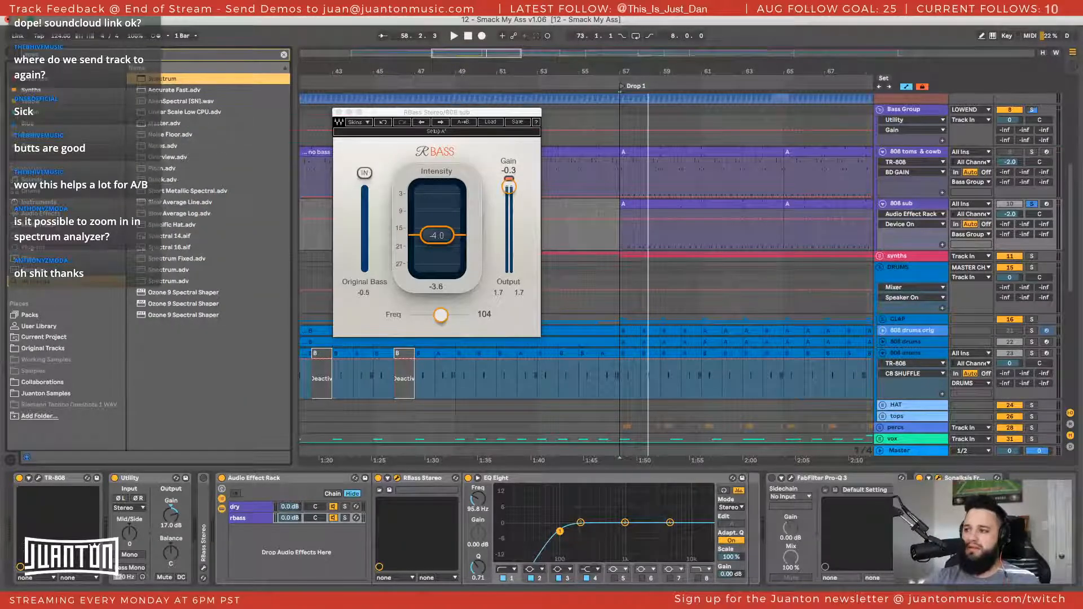
pyautogui.press('Return')
pyautogui.click(846, 478)
# Play the sub with the RBass window moved clear of the Spectrum, compare the rack bypassed and enabled, then stop and shrink the display
pyautogui.press('space')
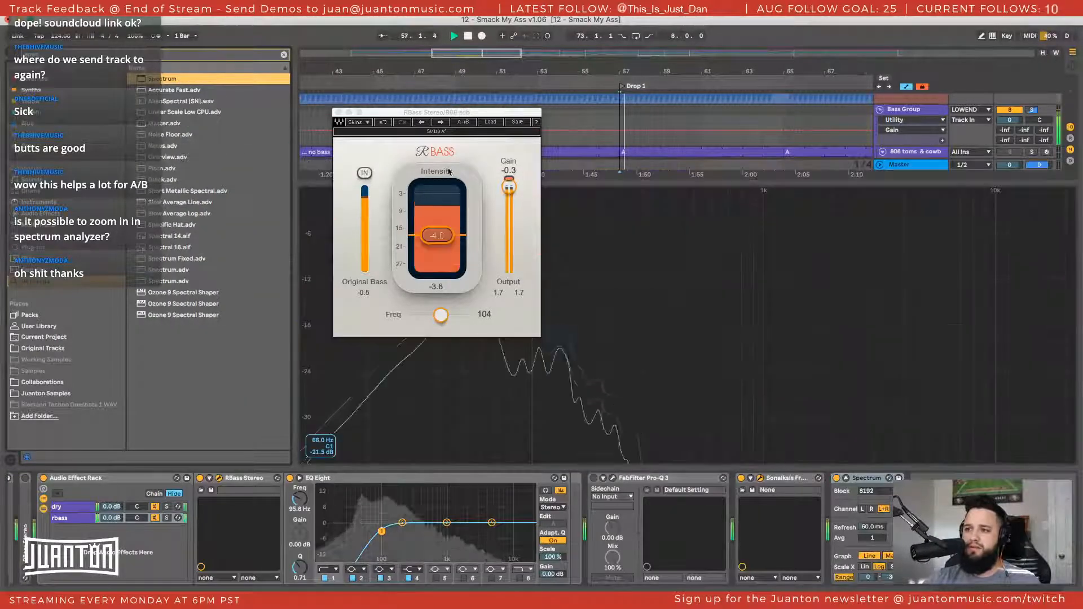
pyautogui.moveTo(466, 112); pyautogui.dragTo(168, 118)
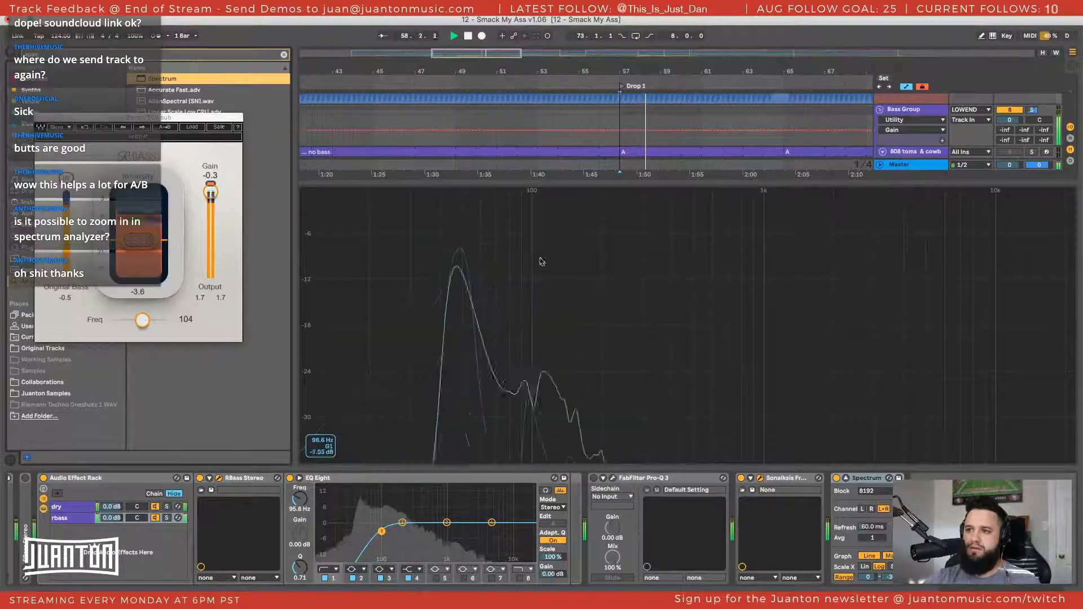
pyautogui.hscroll(-2, 268, 487)
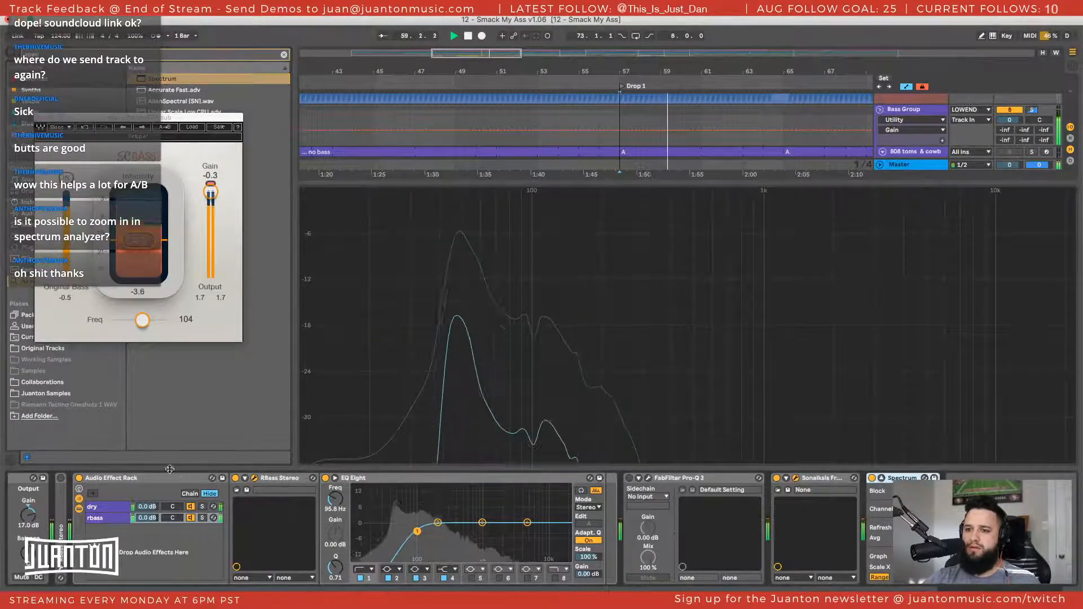
pyautogui.click(79, 478)
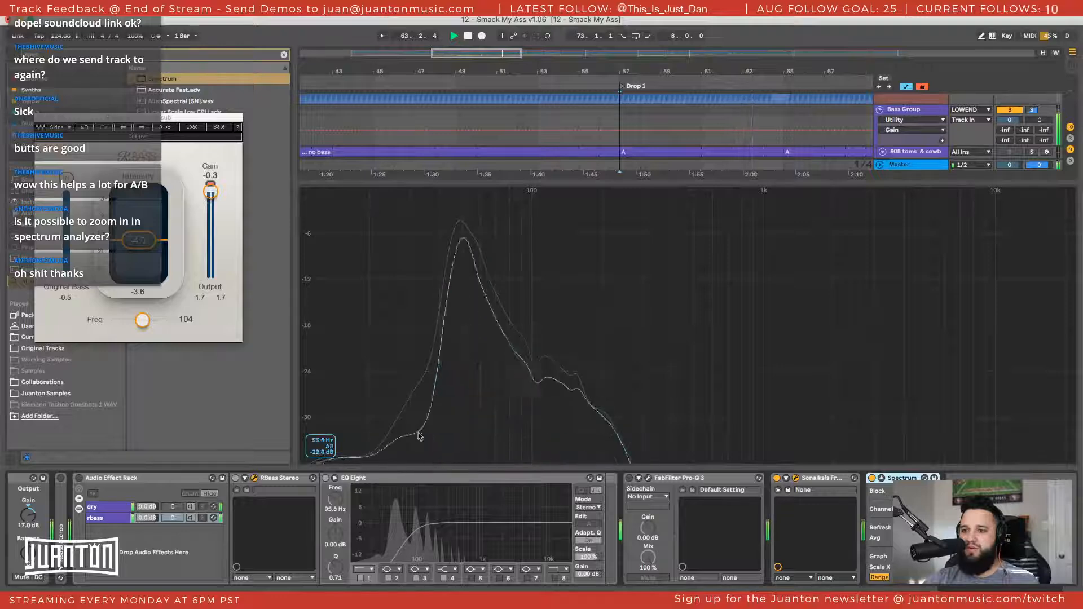
pyautogui.click(81, 478)
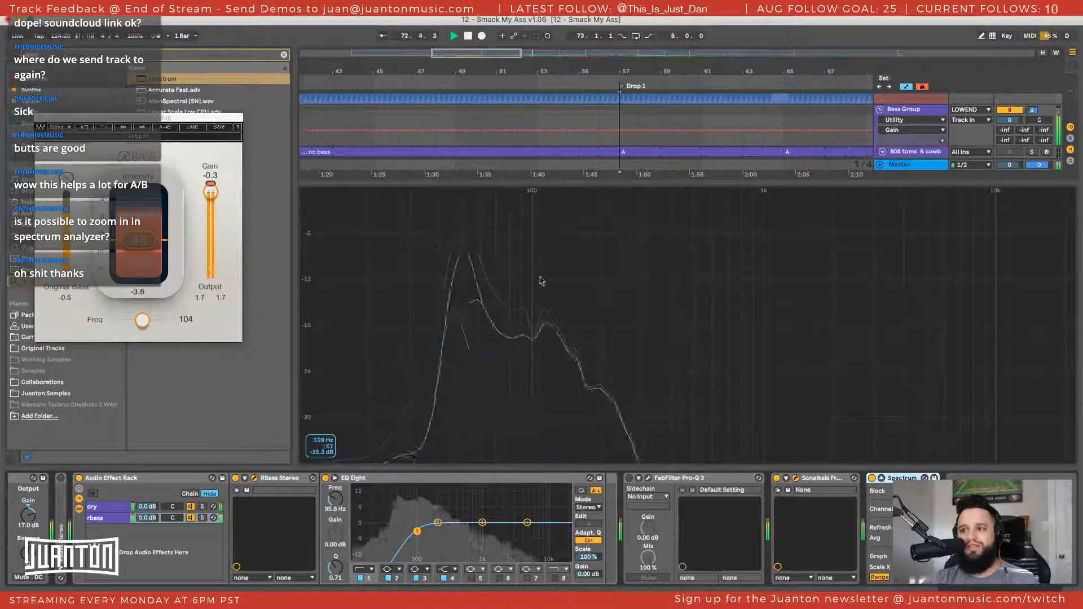
pyautogui.press('space')
pyautogui.doubleClick(521, 343)
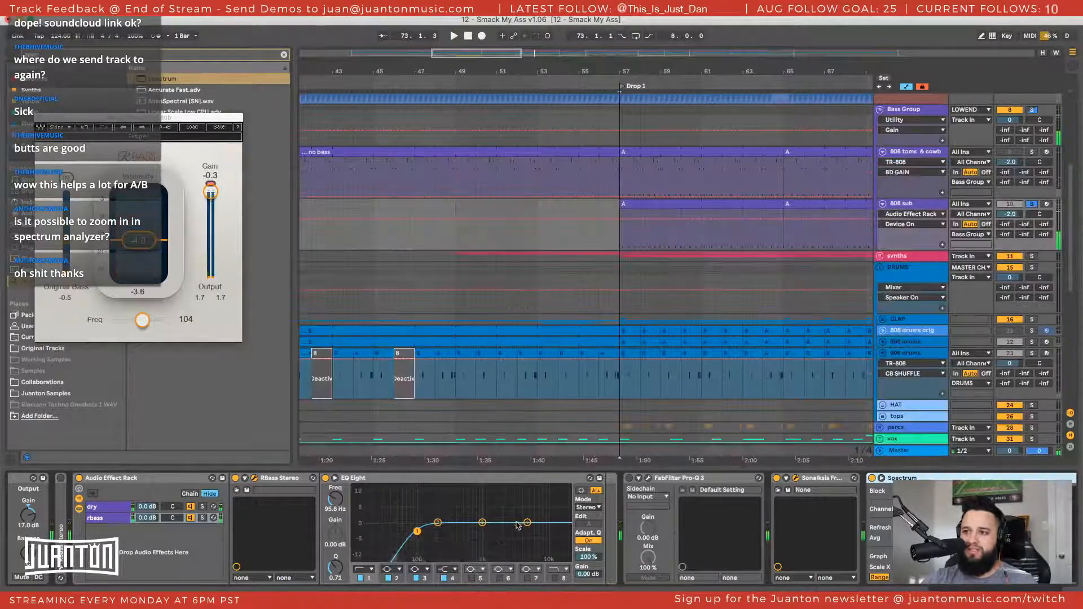
# Unfold the standalone RBass Stereo and compare it with the Audio Effect Rack during playback, stopping with only the rack enabled
pyautogui.hscroll(-3, 282, 508)
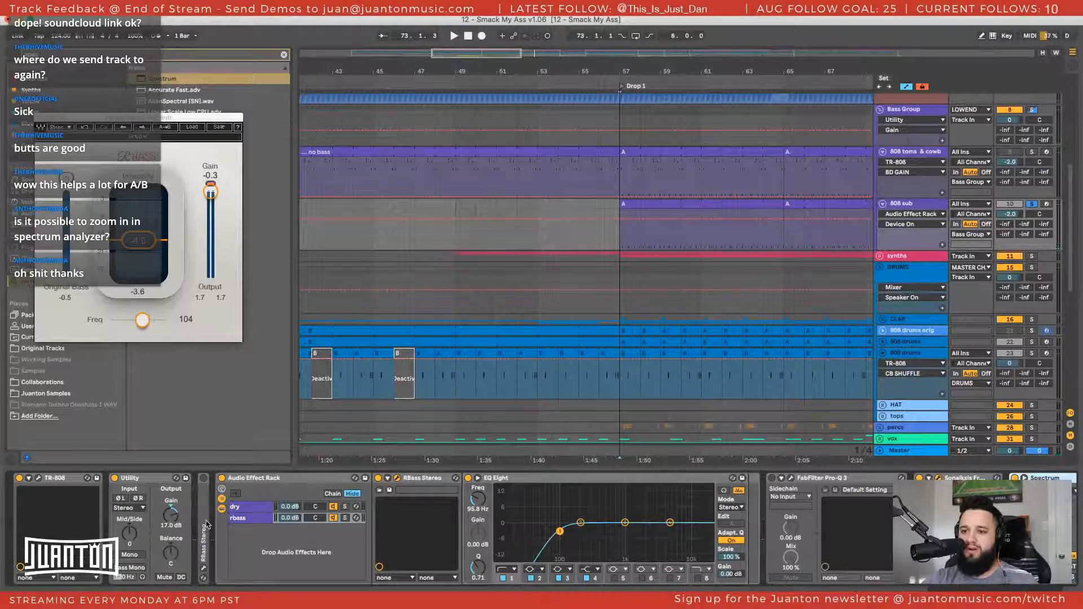
pyautogui.doubleClick(204, 479)
pyautogui.click(204, 479)
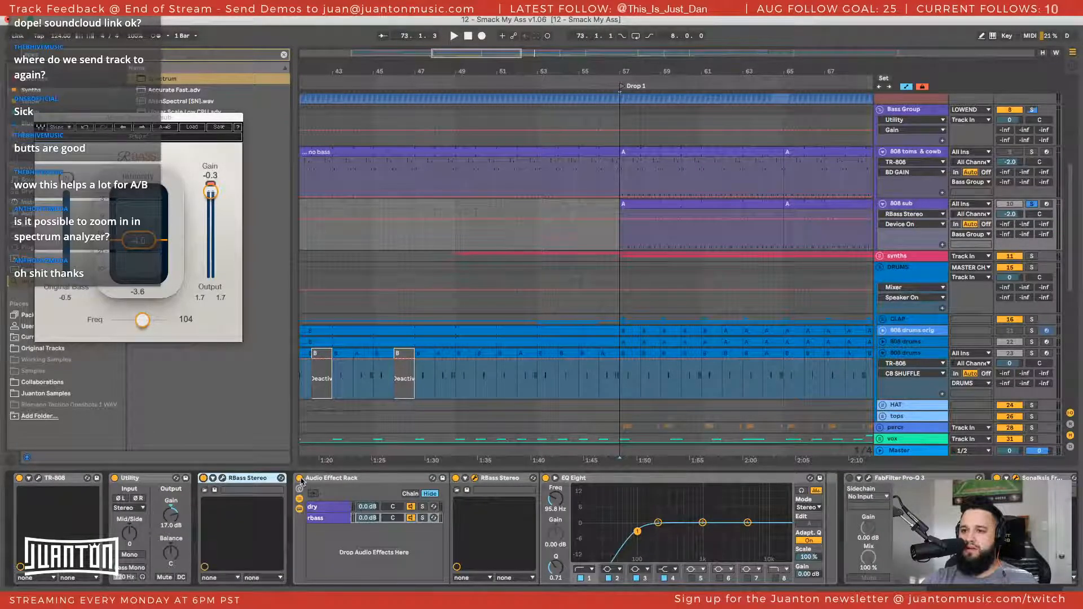
pyautogui.click(300, 479)
pyautogui.press('space')
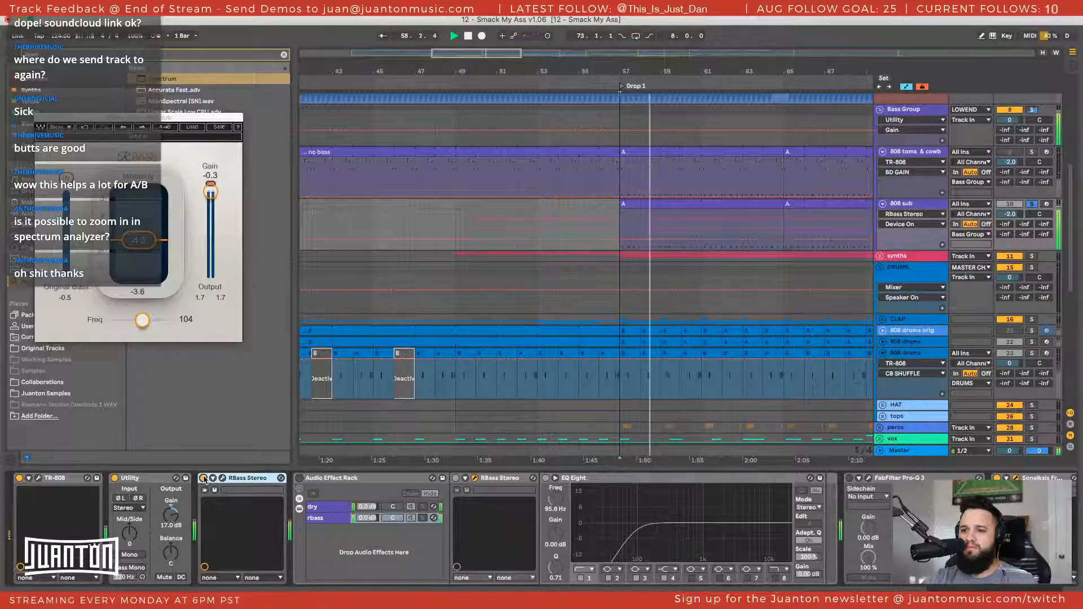
pyautogui.click(203, 478)
pyautogui.click(299, 478)
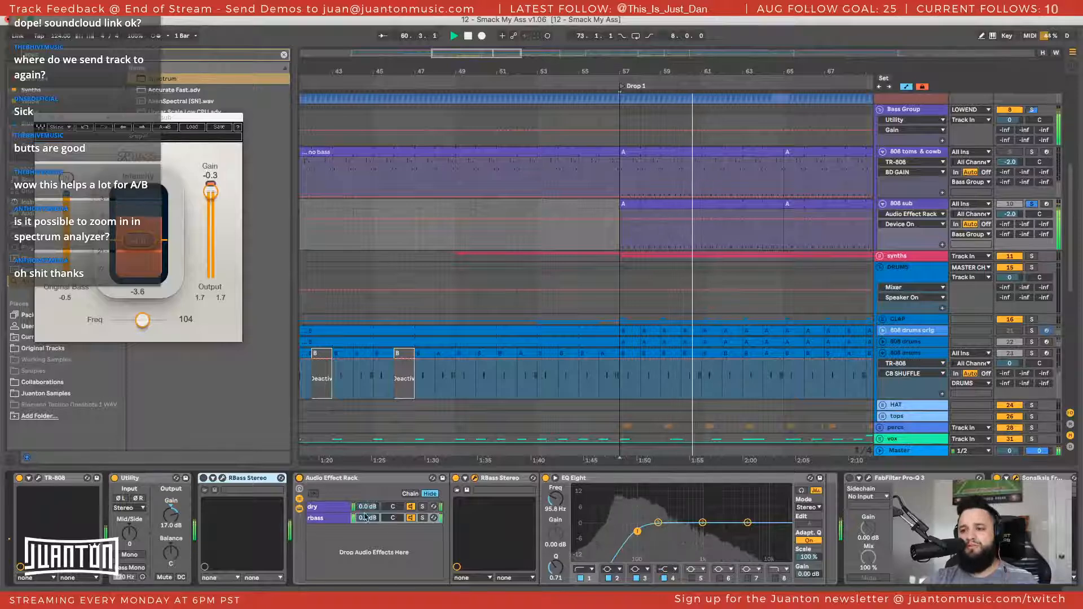
pyautogui.press('space')
# View the standalone RBass Stereo's window beneath the rack's RBass window, select the Audio Effect Rack, and close the standalone window
pyautogui.click(320, 518)
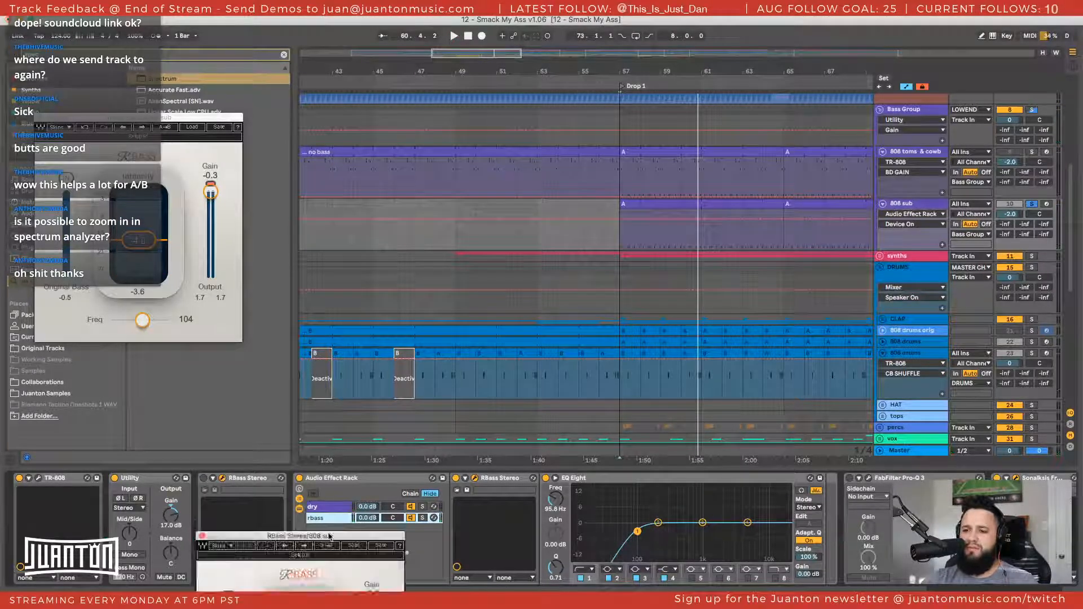
pyautogui.moveTo(330, 534); pyautogui.dragTo(167, 350)
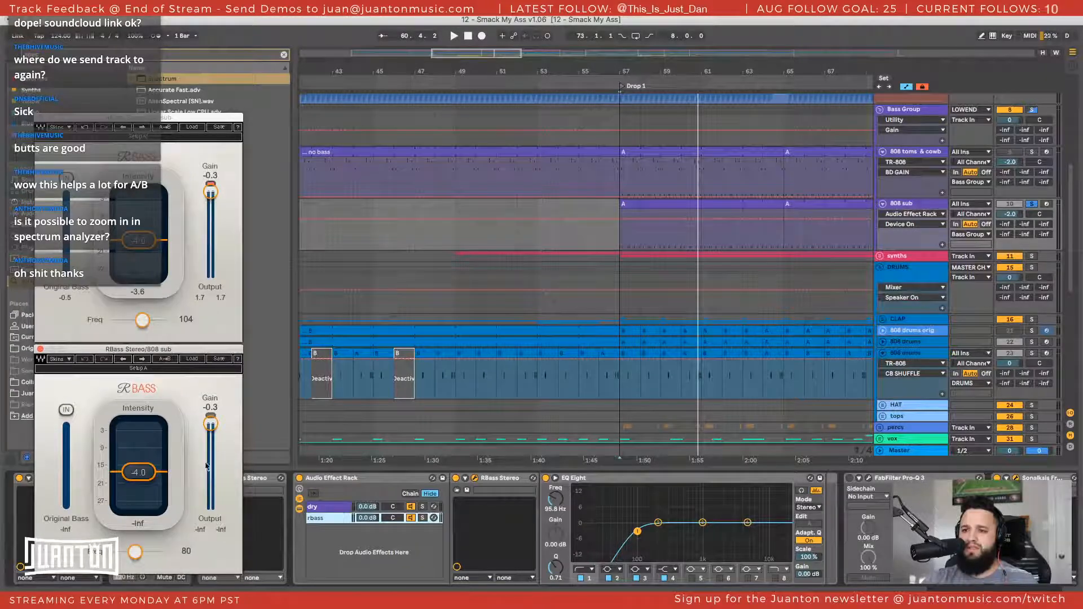
pyautogui.click(271, 483)
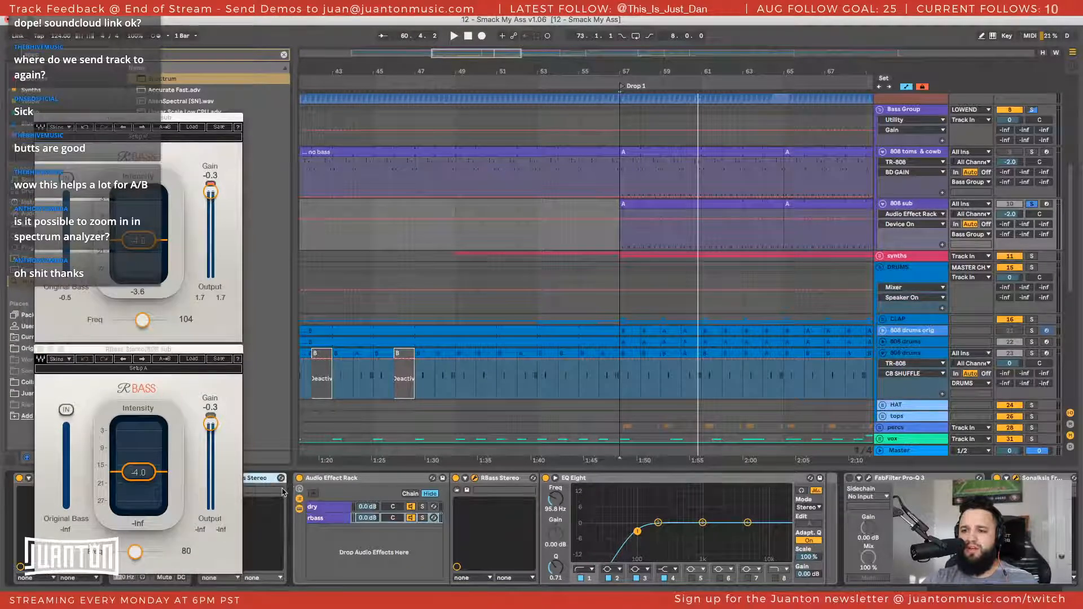
pyautogui.click(346, 476)
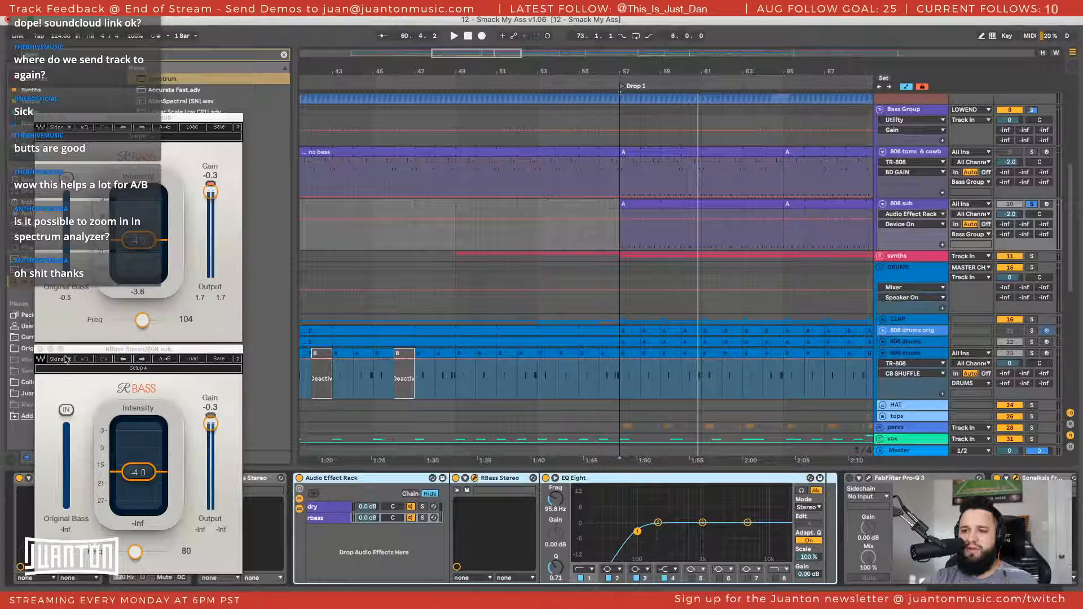
pyautogui.click(40, 350)
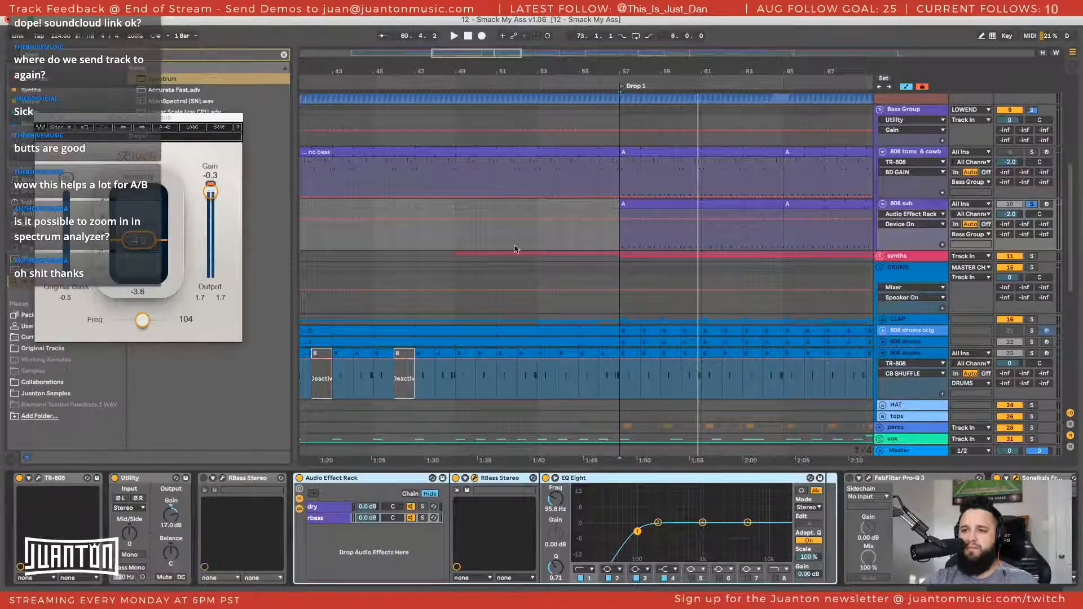
# Select the first Drop 1 clip on the 808 sub track, followed by the matching clip on 808 toms & cowb
pyautogui.hscroll(5, 507, 237)
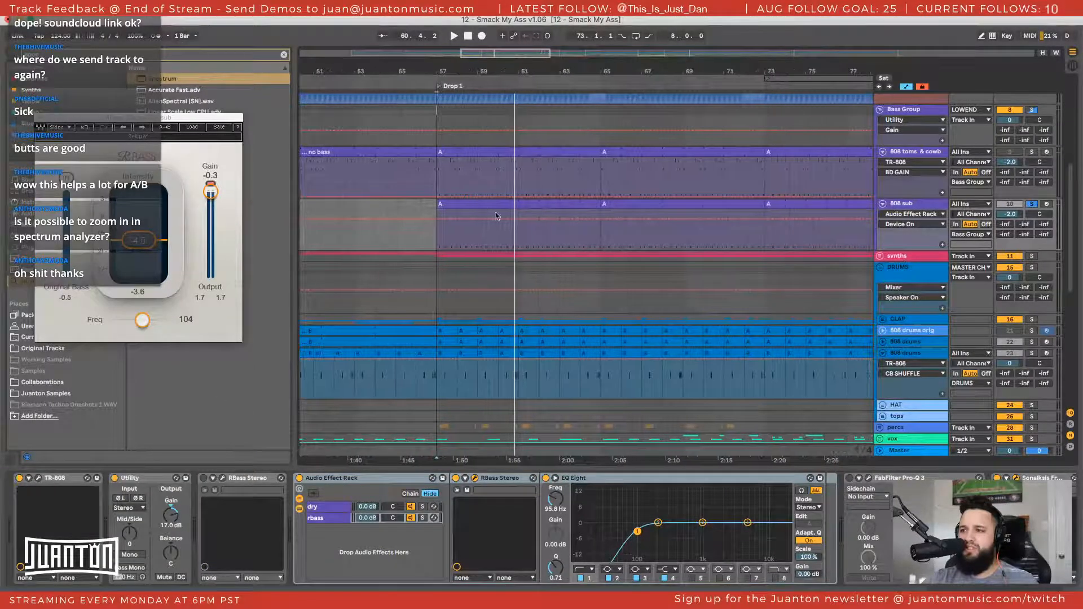
pyautogui.click(483, 204)
pyautogui.hscroll(4, 586, 219)
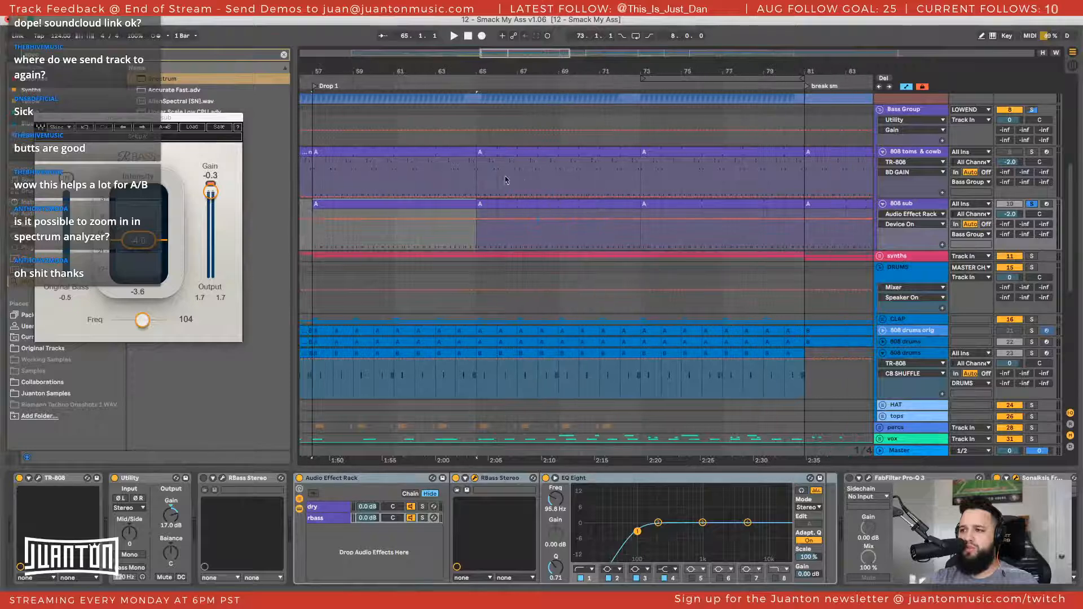
pyautogui.click(413, 152)
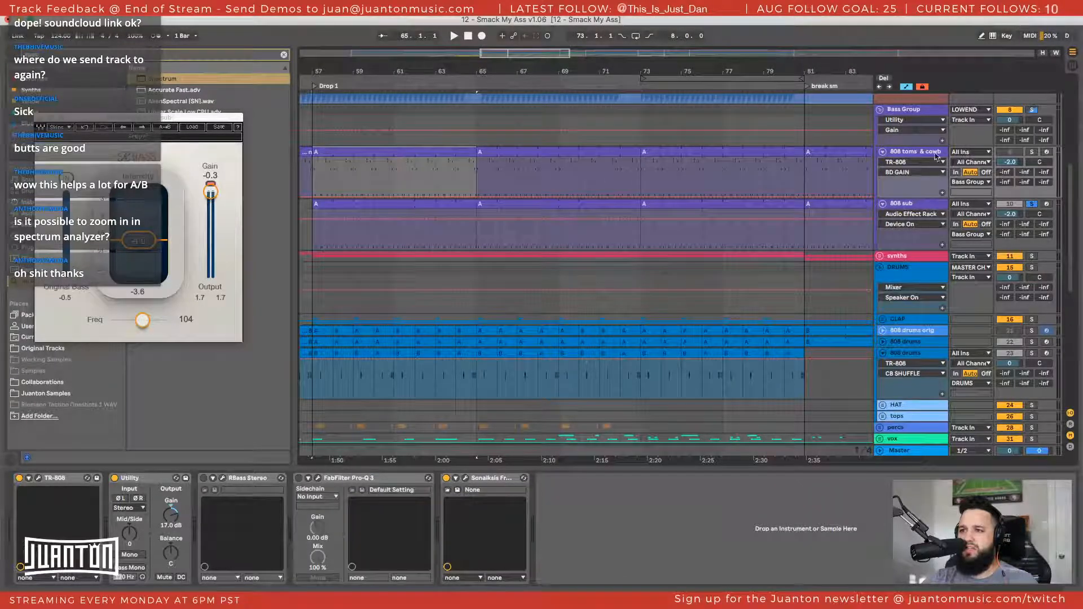
# Select the first Drop 1 clip on the 808 sub track and set the rack's RBass frequency to 105
pyautogui.click(394, 204)
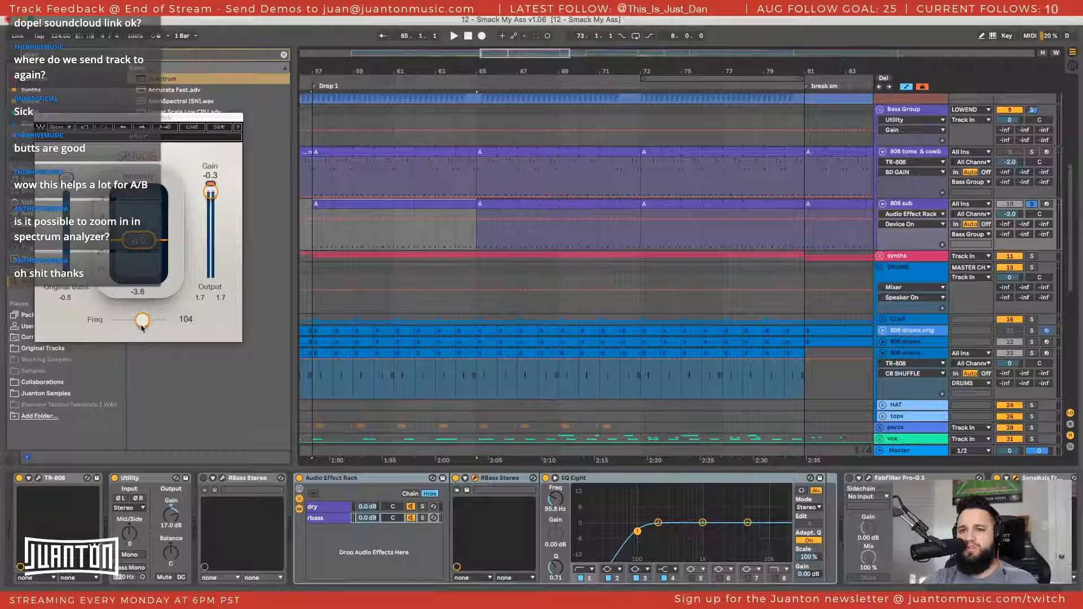
pyautogui.moveTo(141, 328); pyautogui.dragTo(132, 326)
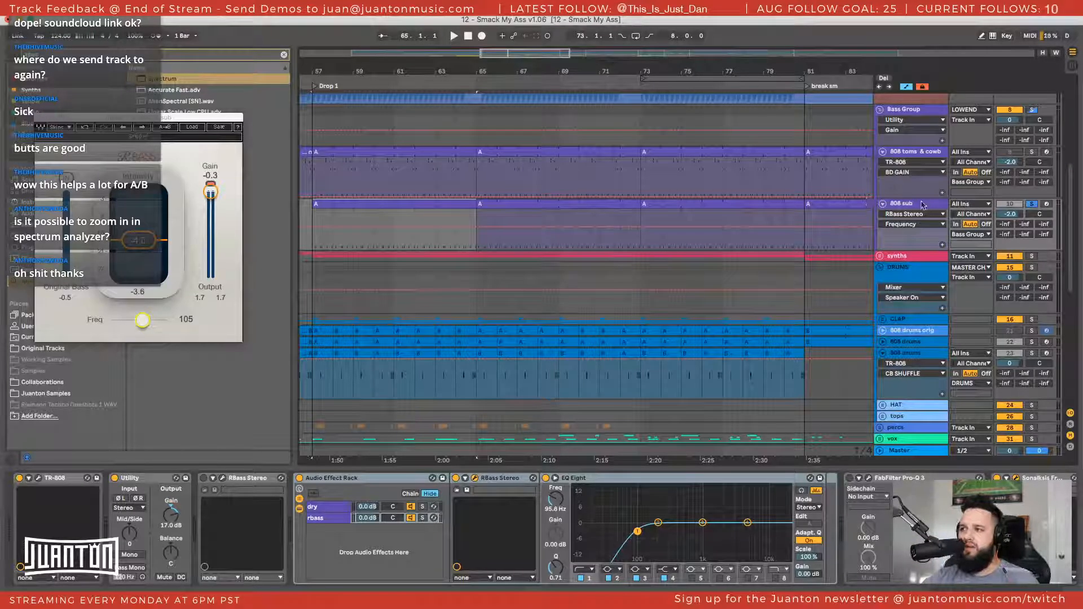
pyautogui.hscroll(2, 525, 540)
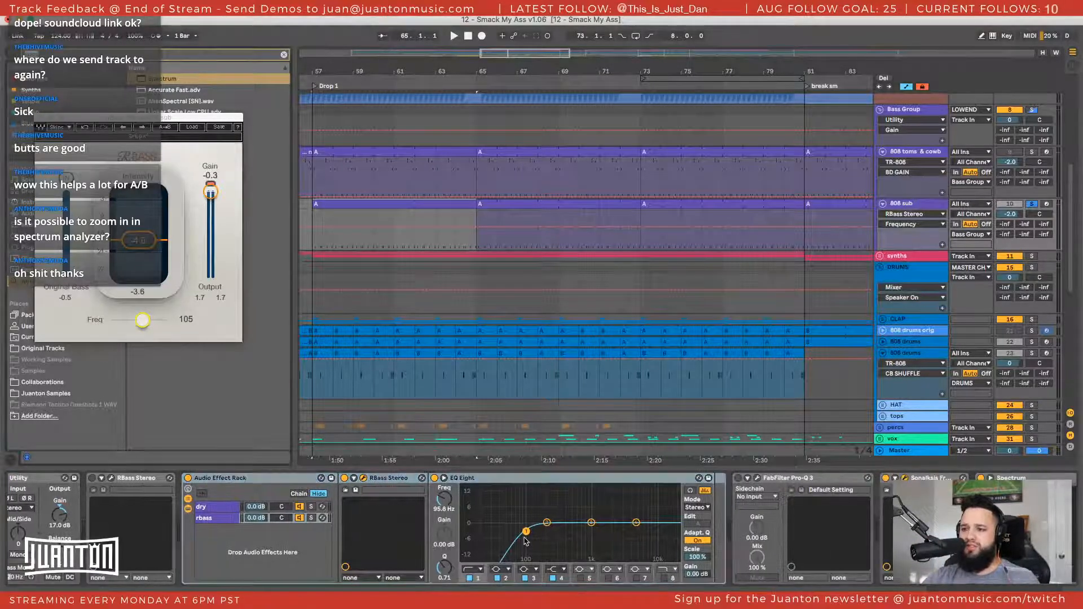
# Search the browser for "bass", move the RBass window clear of it, and expand the WaveShell1-VST 11.0 results under the VST plug-ins
pyautogui.press('super+f')
pyautogui.write('bass')
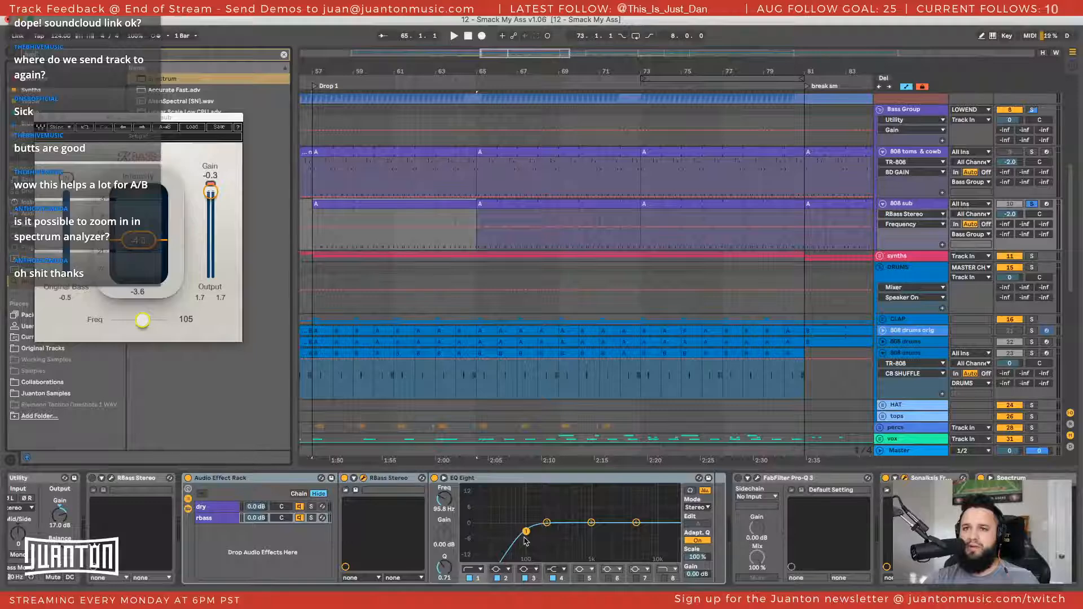
pyautogui.moveTo(155, 119); pyautogui.dragTo(496, 106)
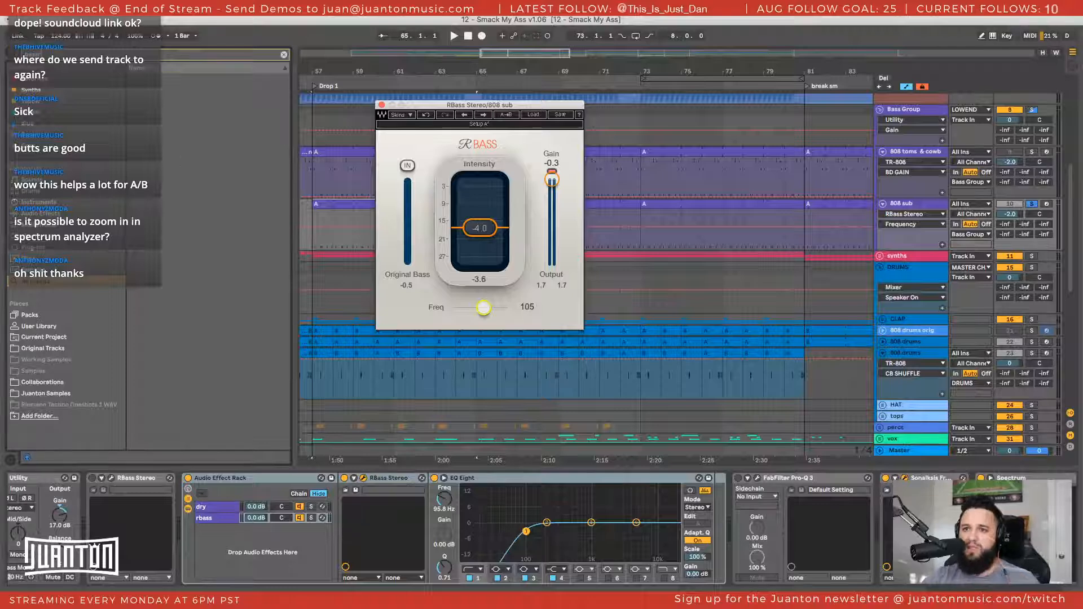
pyautogui.click(68, 213)
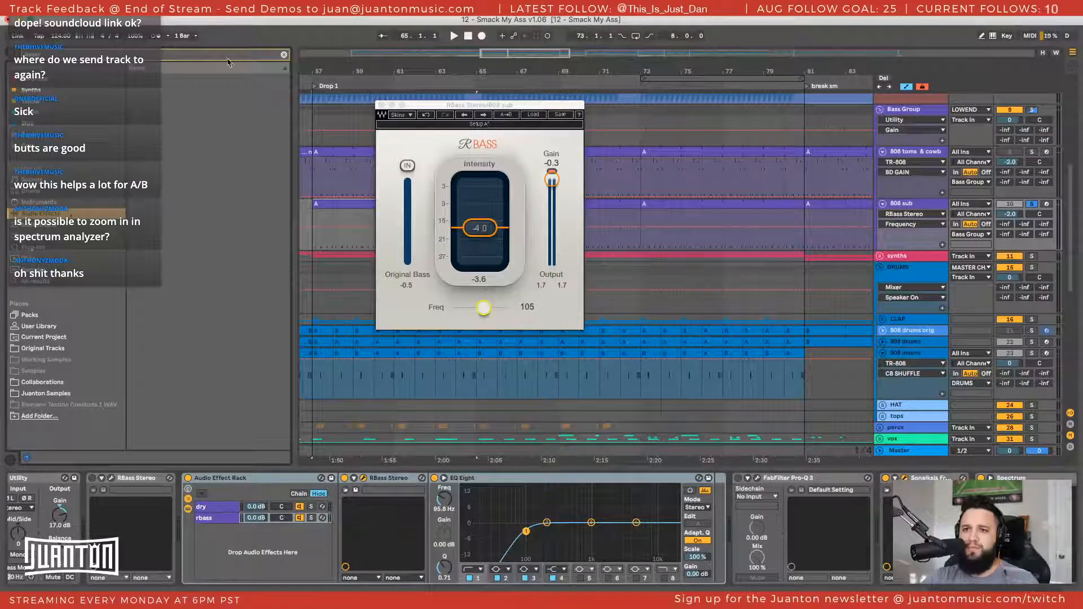
pyautogui.click(81, 249)
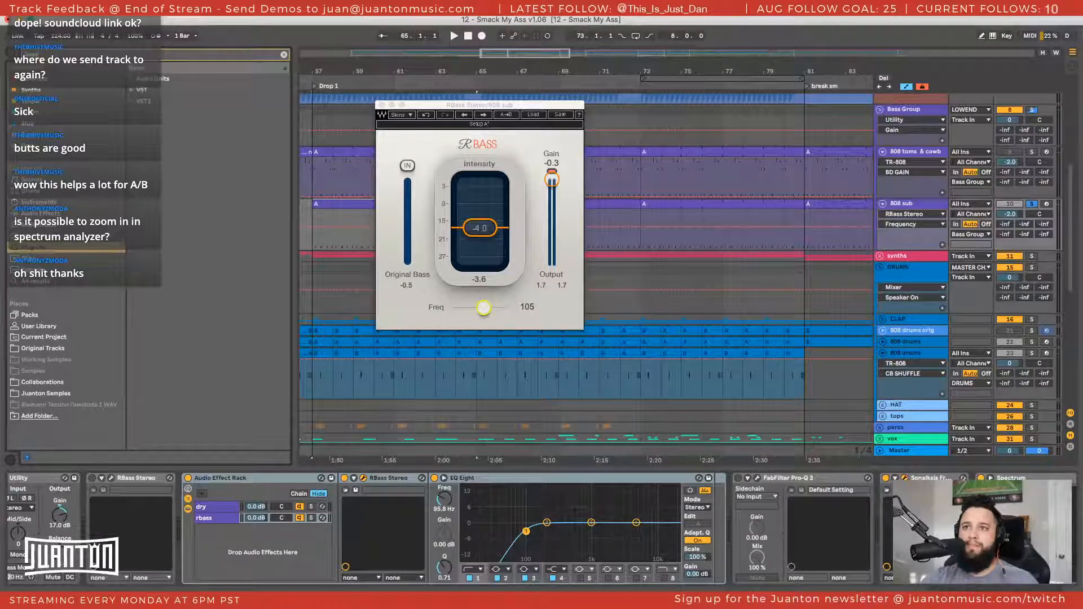
pyautogui.click(138, 91)
pyautogui.click(139, 102)
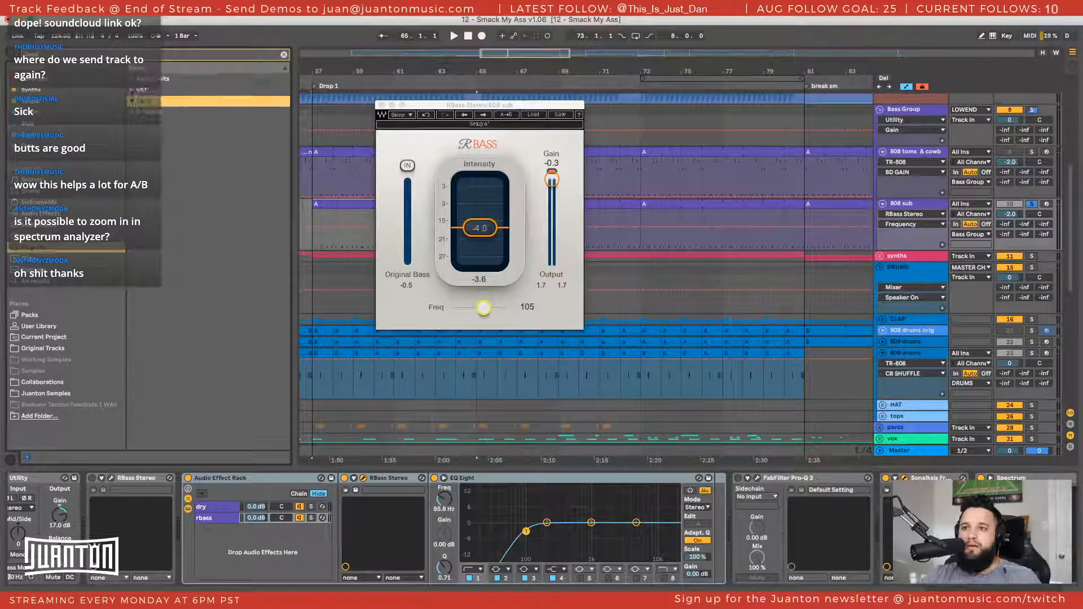
pyautogui.click(132, 90)
pyautogui.click(138, 102)
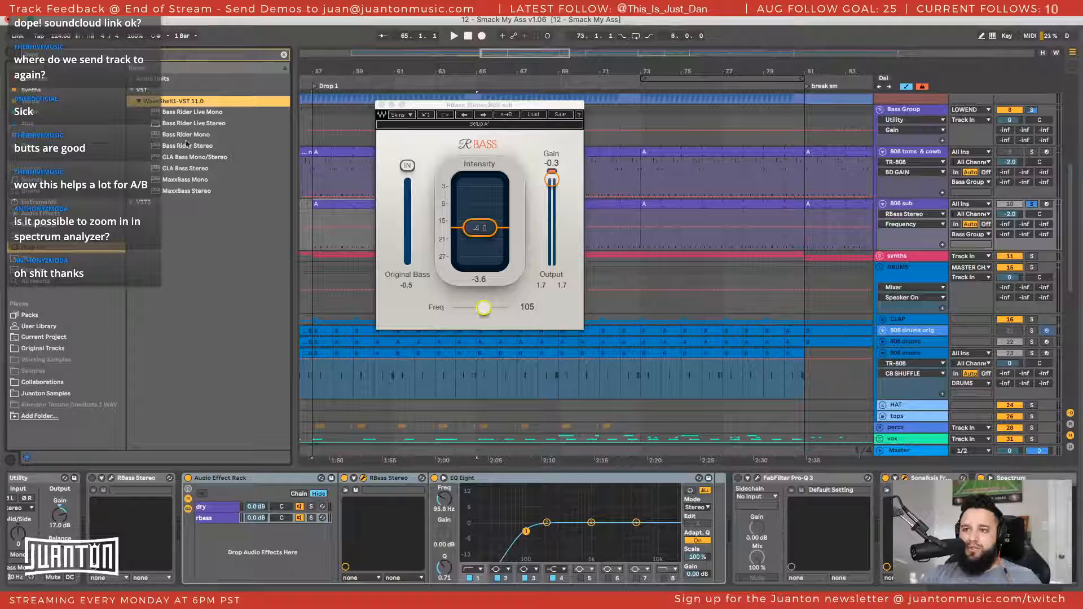
# Add Bass Rider Stereo to the 808 sub chain, trying it ahead of Utility before placing it directly after Utility
pyautogui.moveTo(164, 148); pyautogui.dragTo(57, 488)
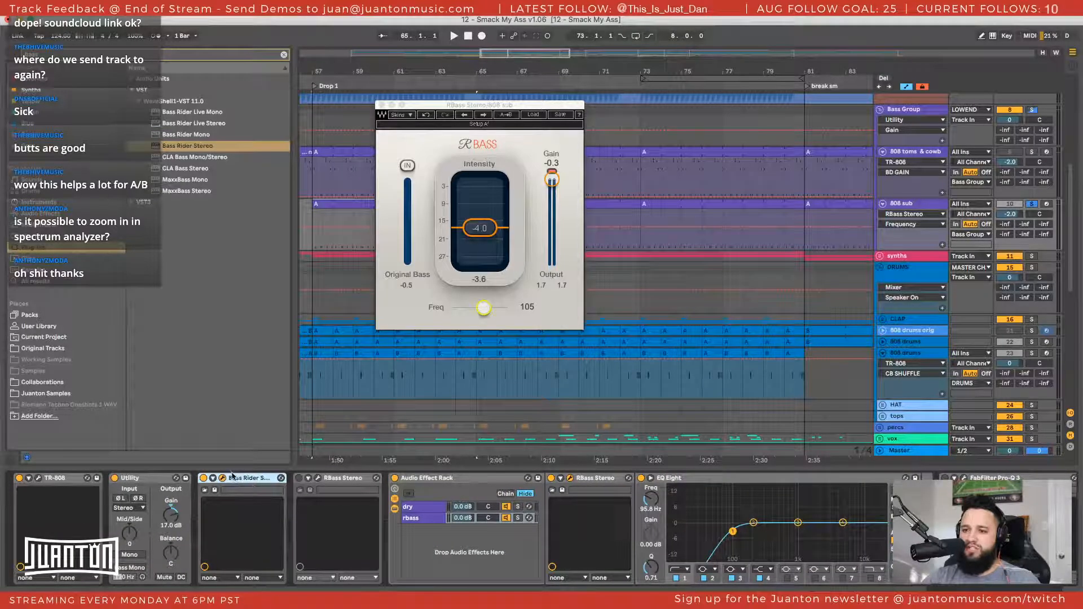
pyautogui.moveTo(244, 481); pyautogui.dragTo(119, 489)
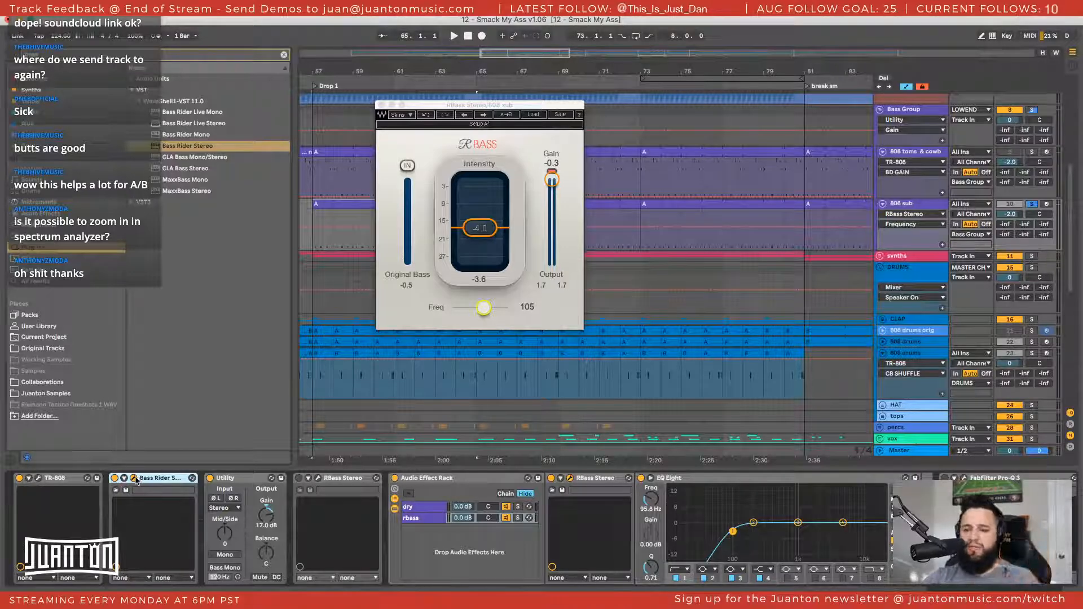
pyautogui.moveTo(151, 480); pyautogui.dragTo(246, 498)
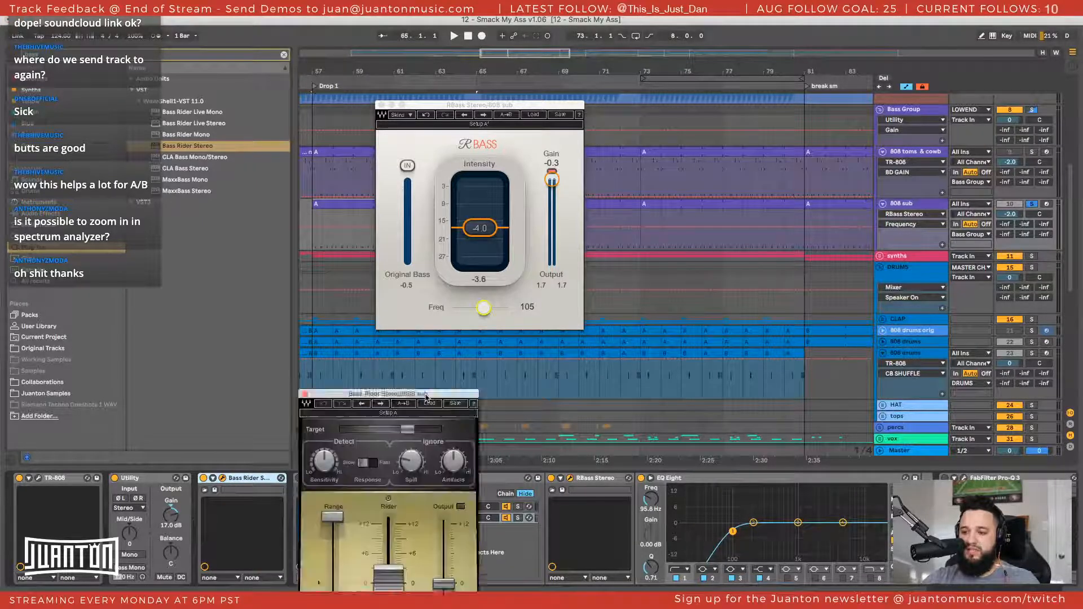
# Move the Bass Rider window up fully into view and load its Gentle Rider factory preset
pyautogui.moveTo(432, 395); pyautogui.dragTo(399, 149)
pyautogui.click(403, 160)
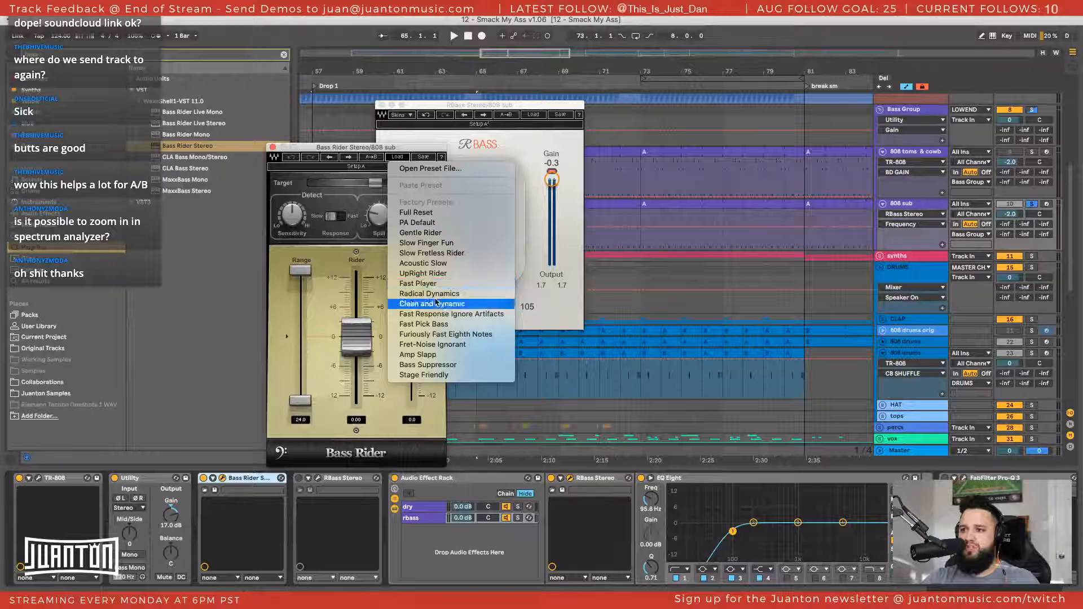
pyautogui.click(415, 233)
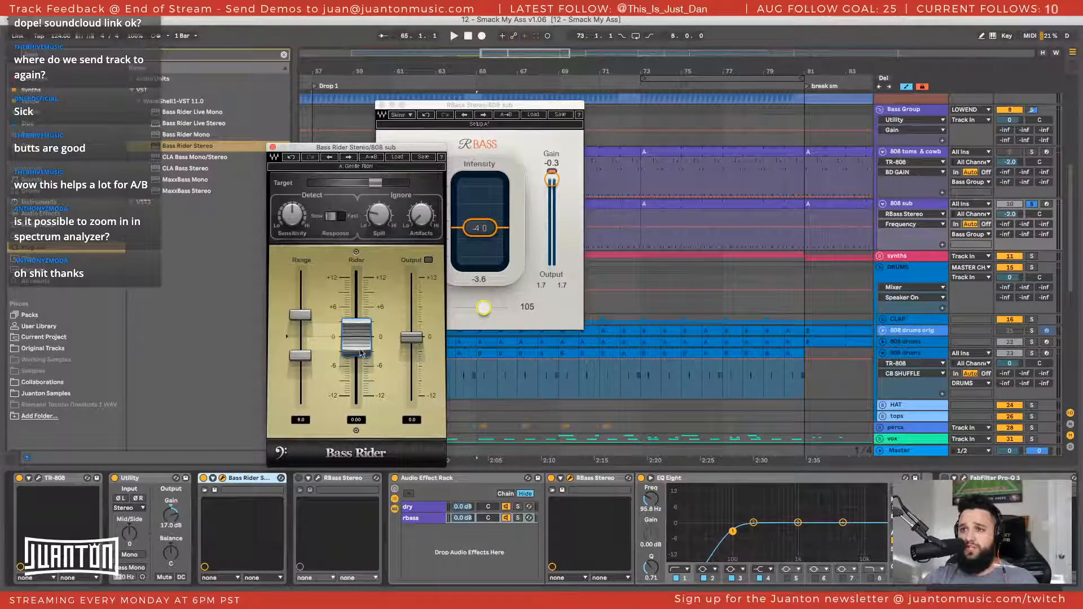
# Play the sub with the Bass Rider window moved beside the RBass window, close both plug-in windows, and stop playback
pyautogui.press('space')
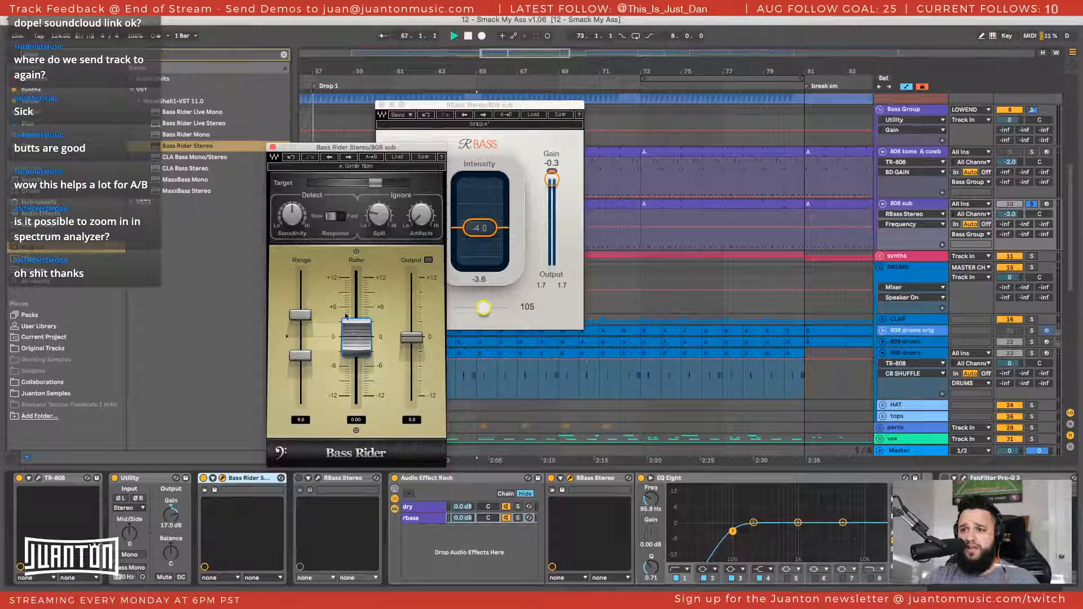
pyautogui.moveTo(357, 157); pyautogui.dragTo(238, 135)
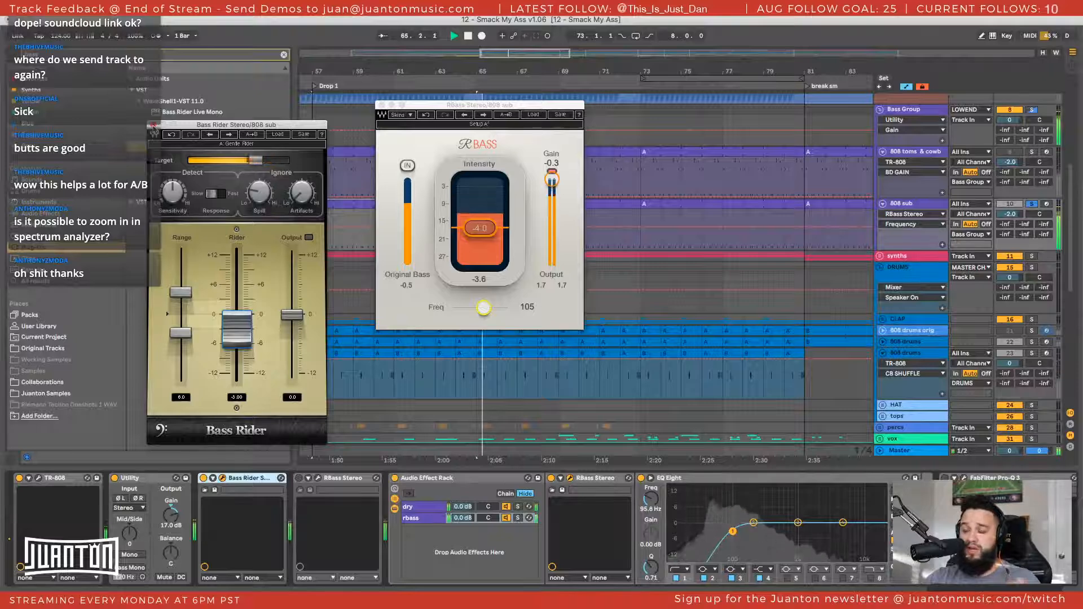
pyautogui.click(153, 126)
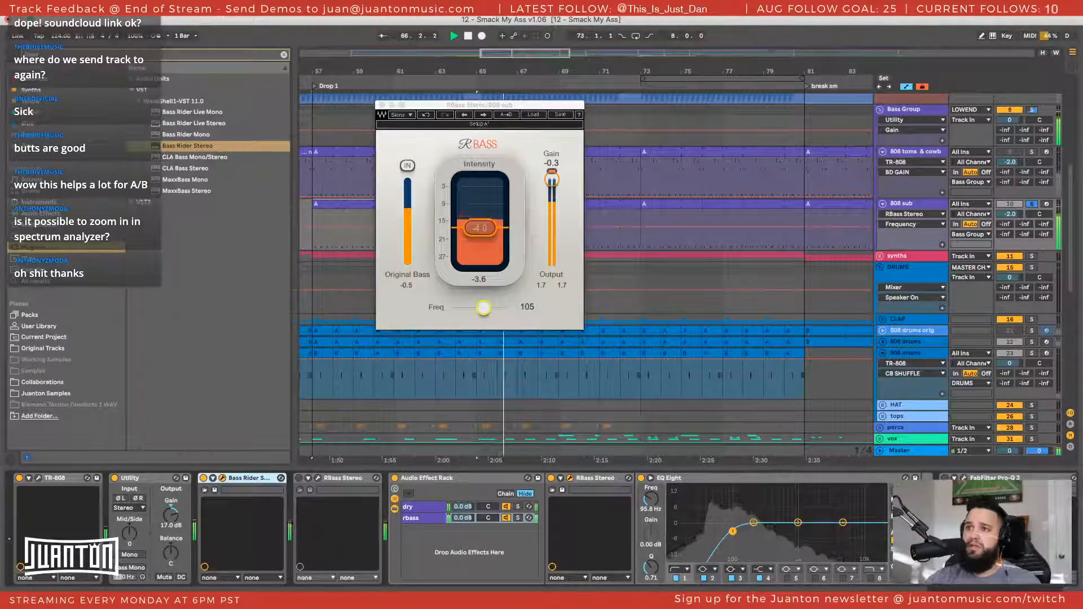
pyautogui.click(382, 105)
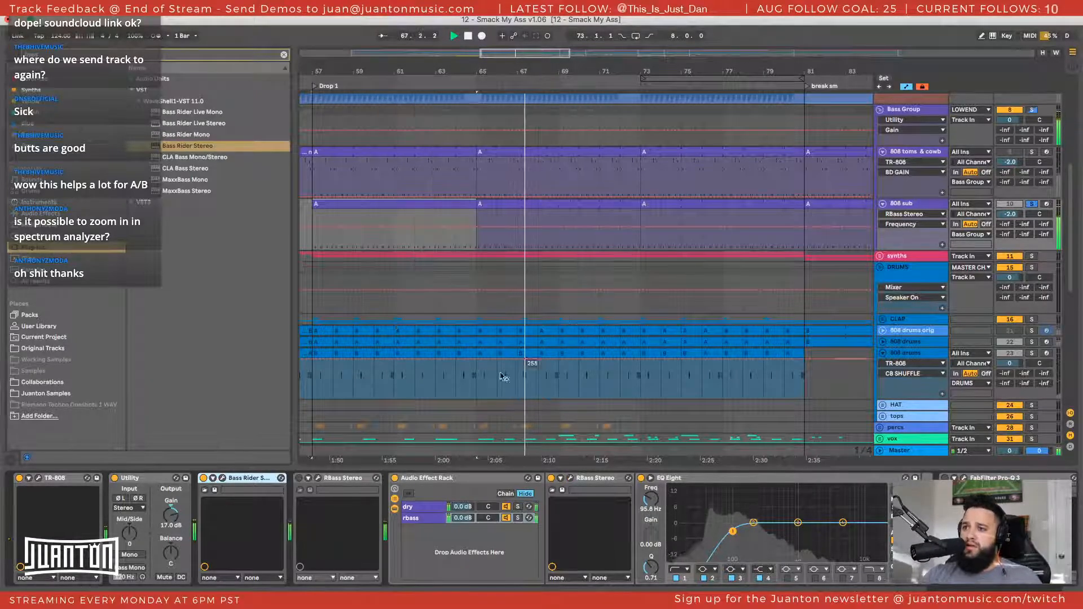
pyautogui.press('space')
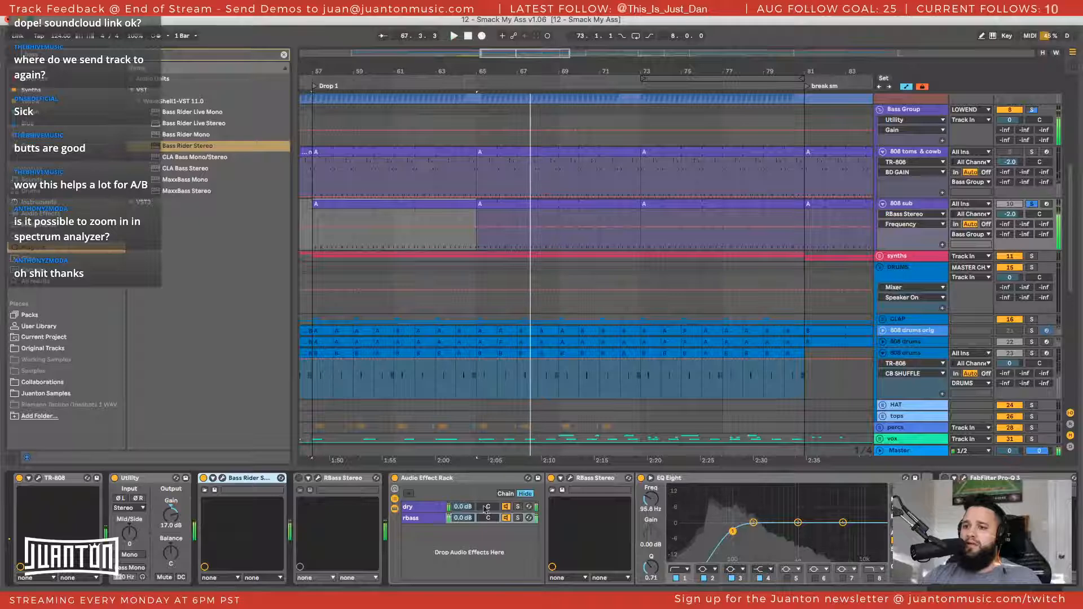
# Fold the standalone RBass Stereo and the Audio Effect Rack, and add Decapitator to the end of the 808 sub chain
pyautogui.doubleClick(333, 479)
pyautogui.doubleClick(357, 484)
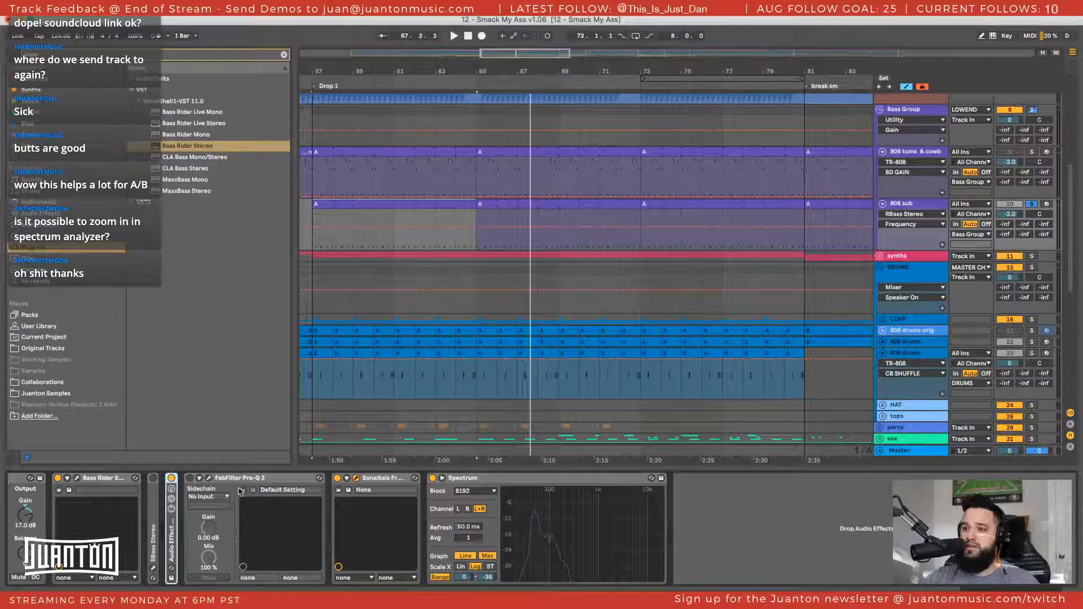
pyautogui.press('super+f')
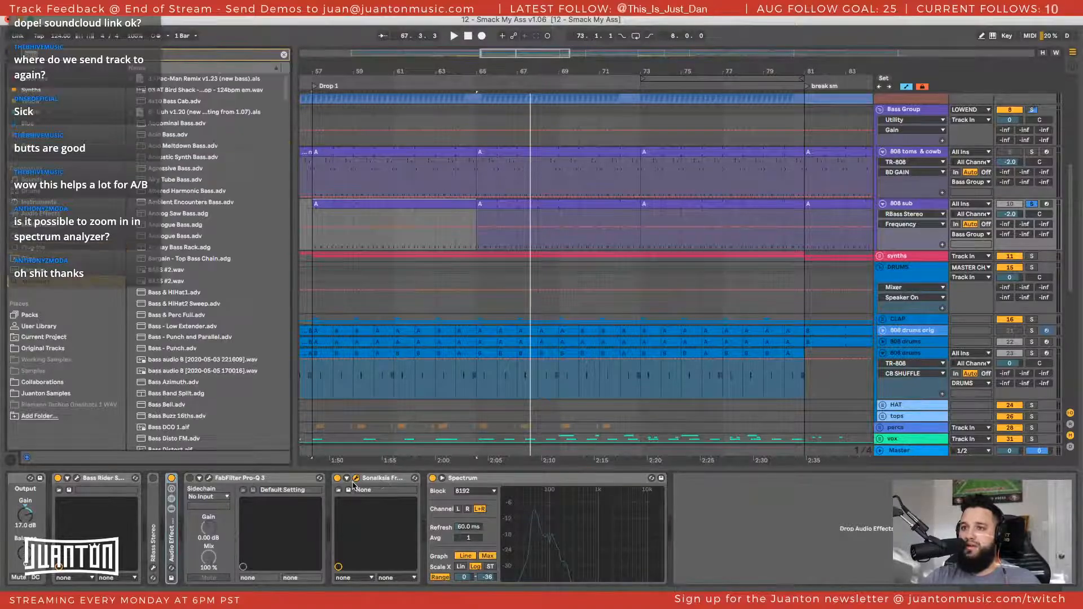
pyautogui.press('BackSpace')
pyautogui.write('d')
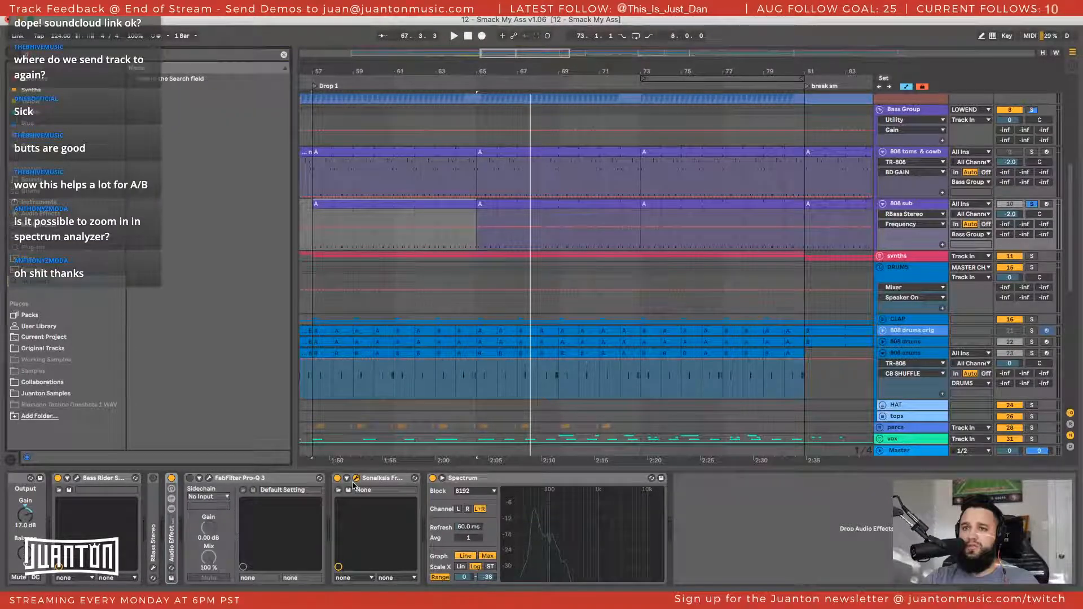
pyautogui.write('ecapit')
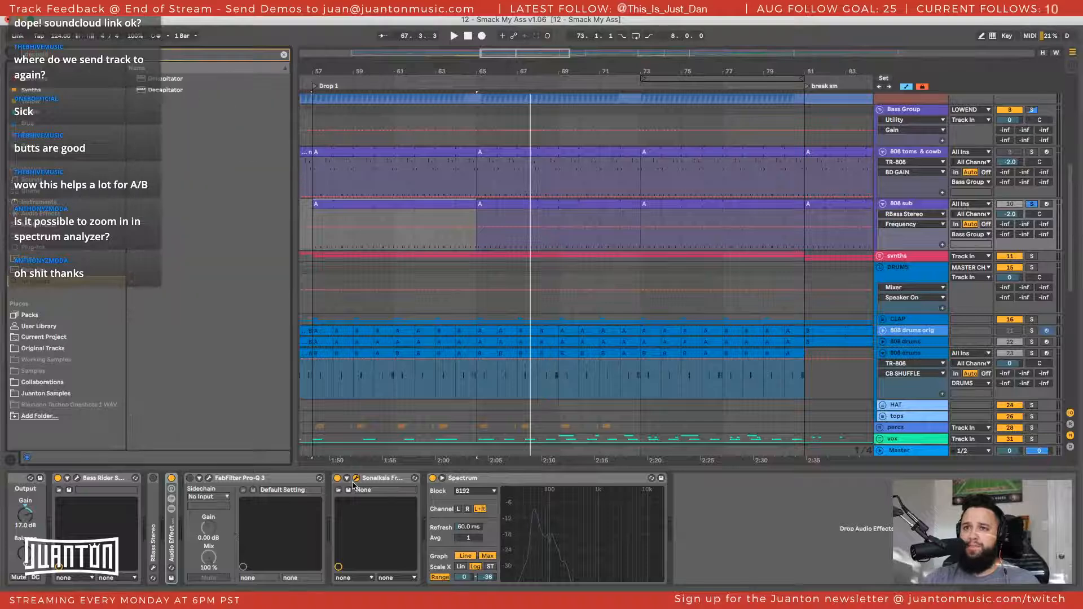
pyautogui.click(174, 91)
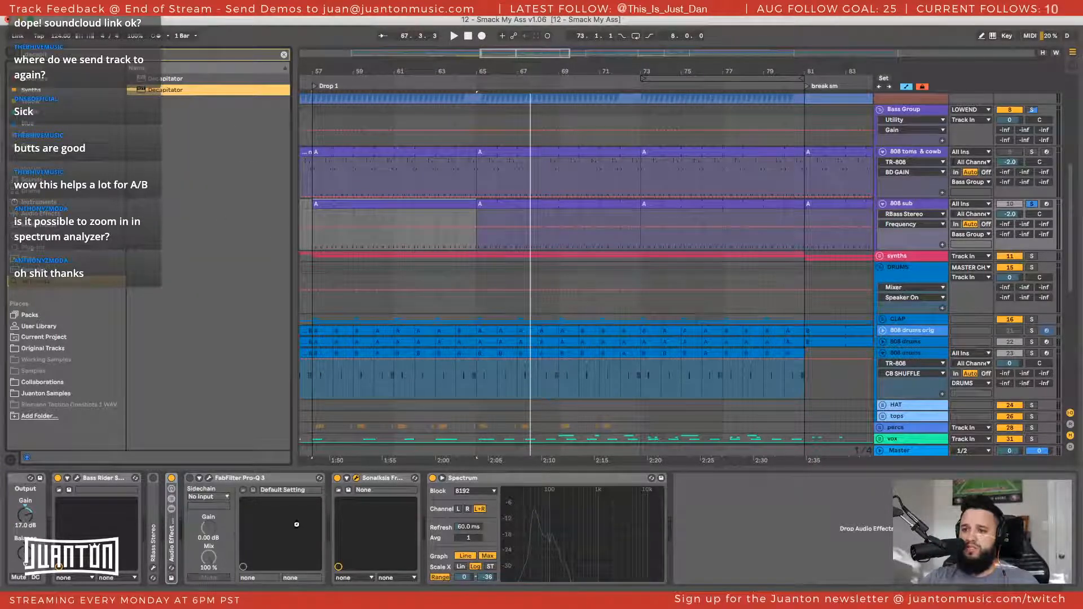
pyautogui.press('Return')
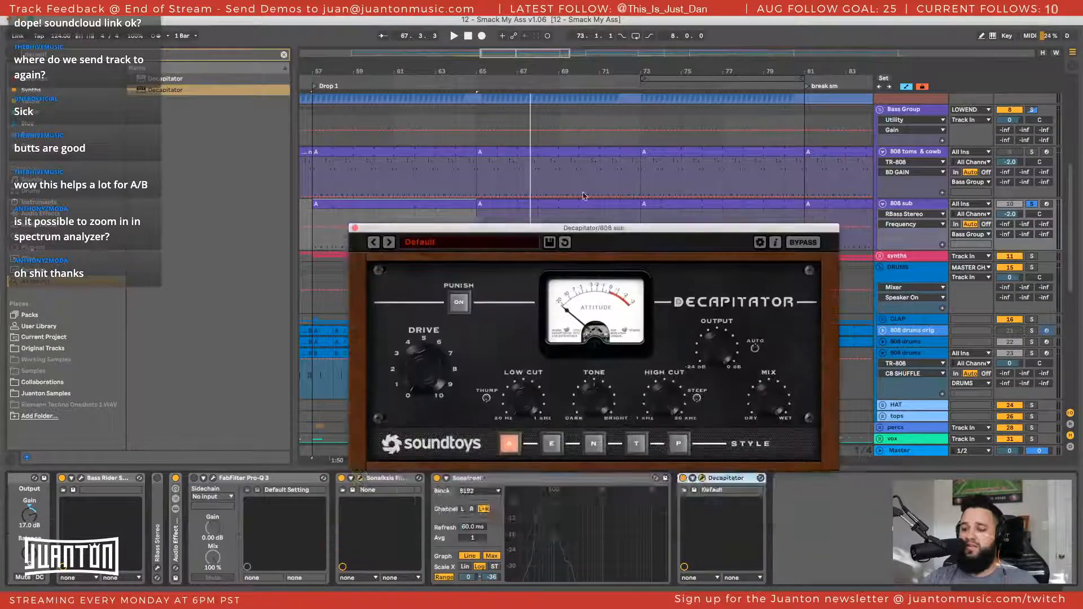
# Select the 808 sub track and reposition the Decapitator window over the arrangement, clear of the device chain
pyautogui.click(882, 206)
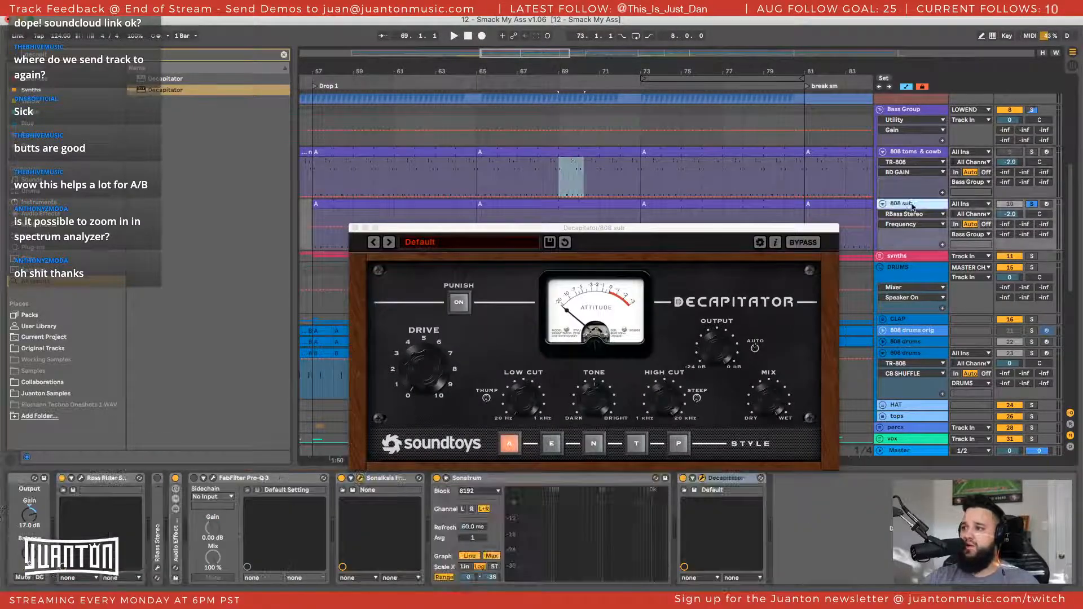
pyautogui.moveTo(722, 233); pyautogui.dragTo(527, 202)
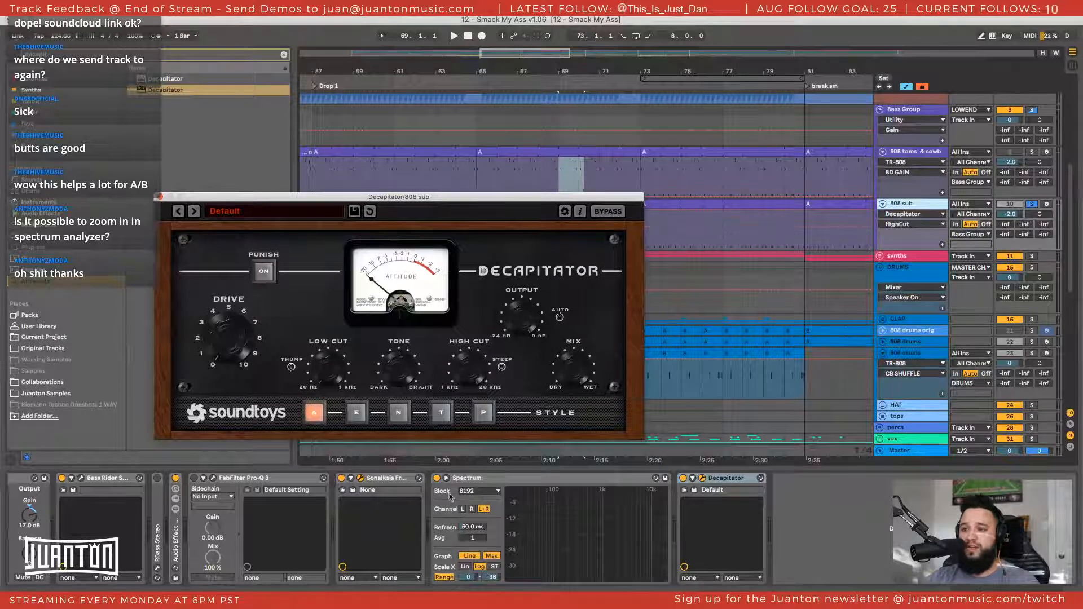
pyautogui.moveTo(372, 200)
pyautogui.mouseDown()
pyautogui.moveTo(346, 178)
pyautogui.moveTo(356, 172)
pyautogui.moveTo(387, 195)
pyautogui.mouseUp()
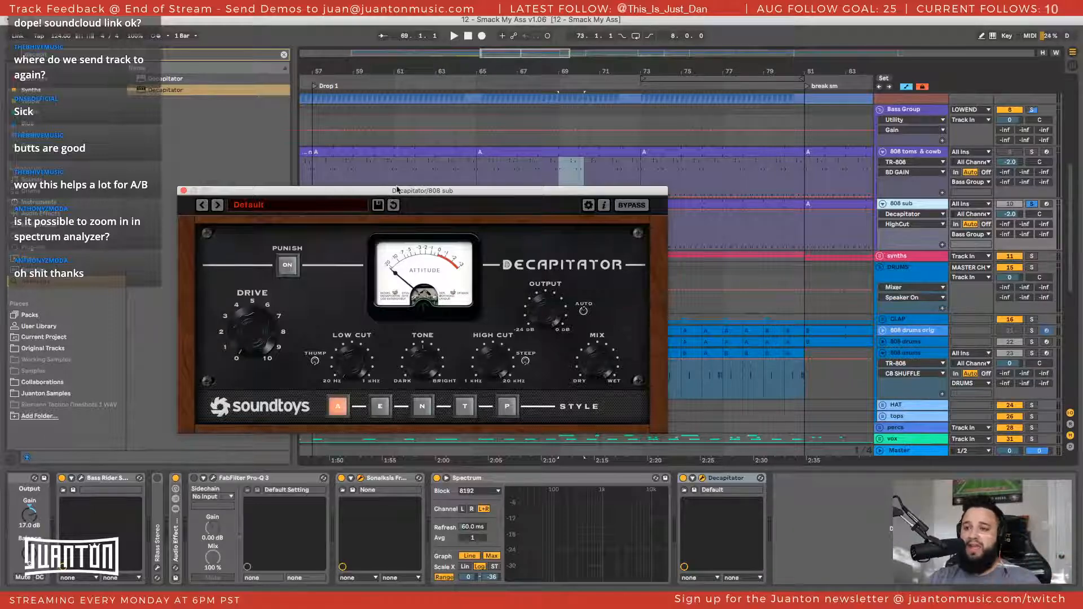
pyautogui.moveTo(397, 191); pyautogui.dragTo(481, 152)
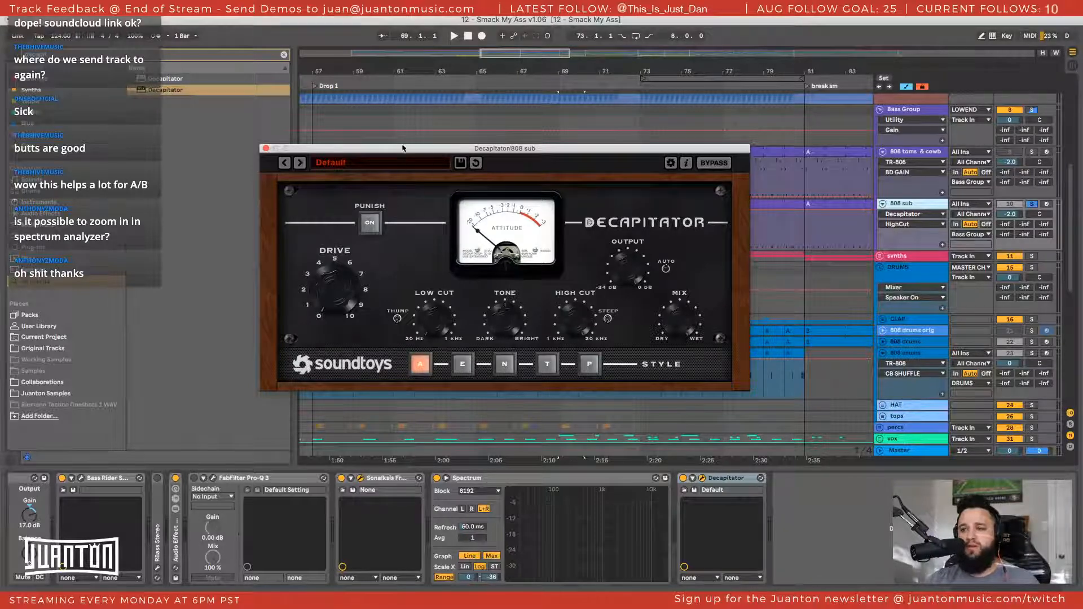
pyautogui.moveTo(402, 148); pyautogui.dragTo(373, 149)
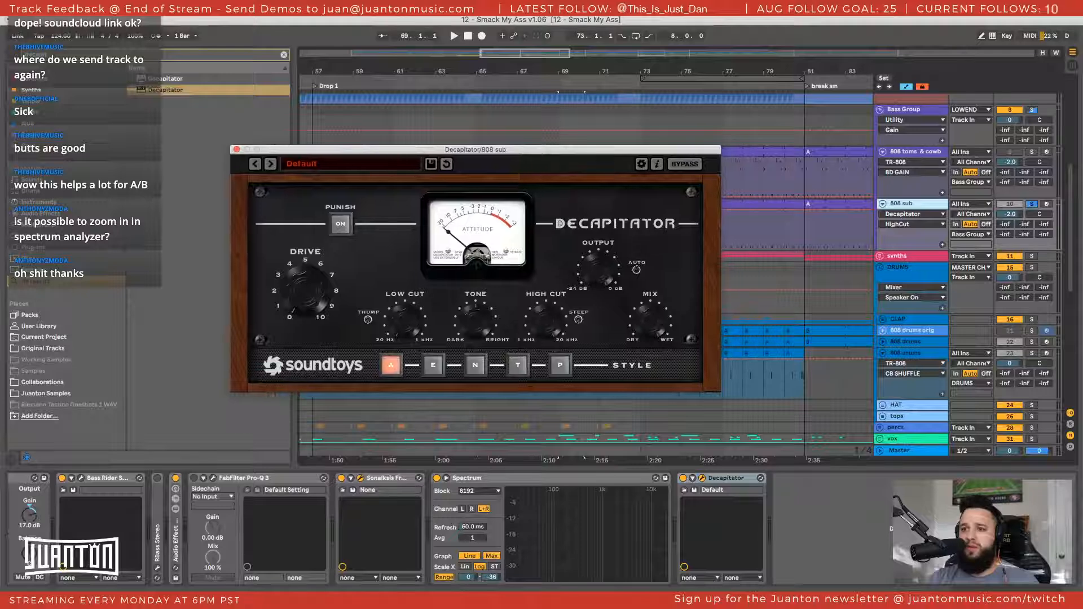
# Reopen the Decapitator window and load the MidDriver preset from the Bass category
pyautogui.press('super+Tab')
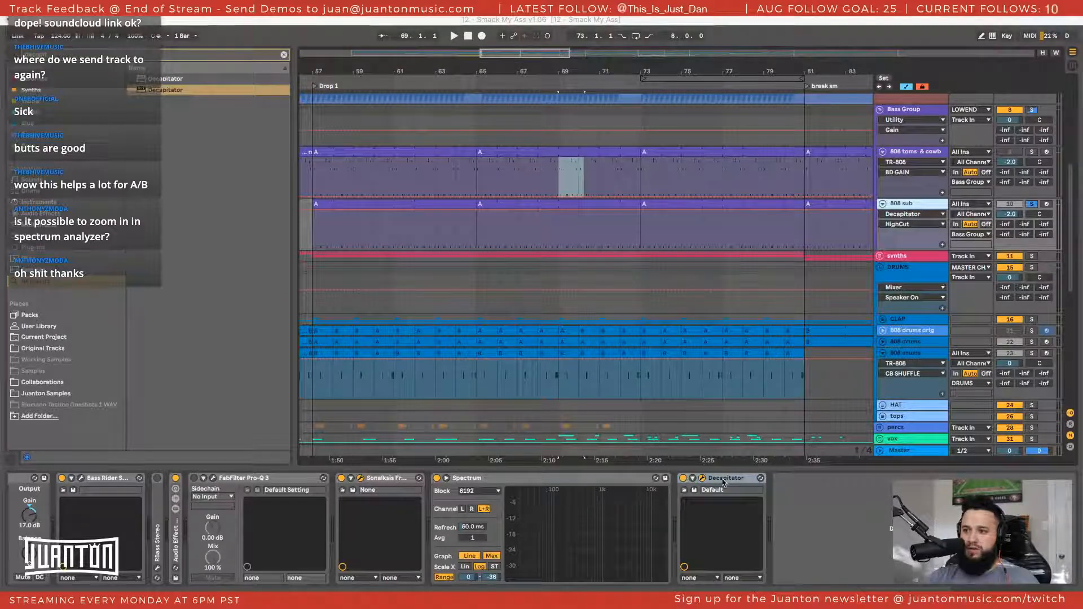
pyautogui.click(702, 478)
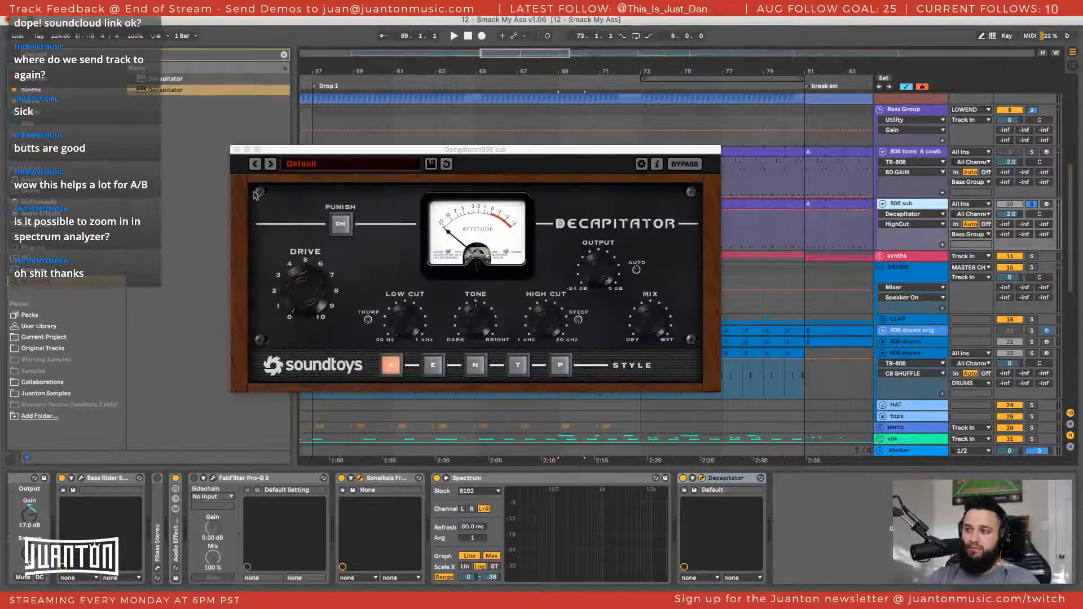
pyautogui.click(344, 211)
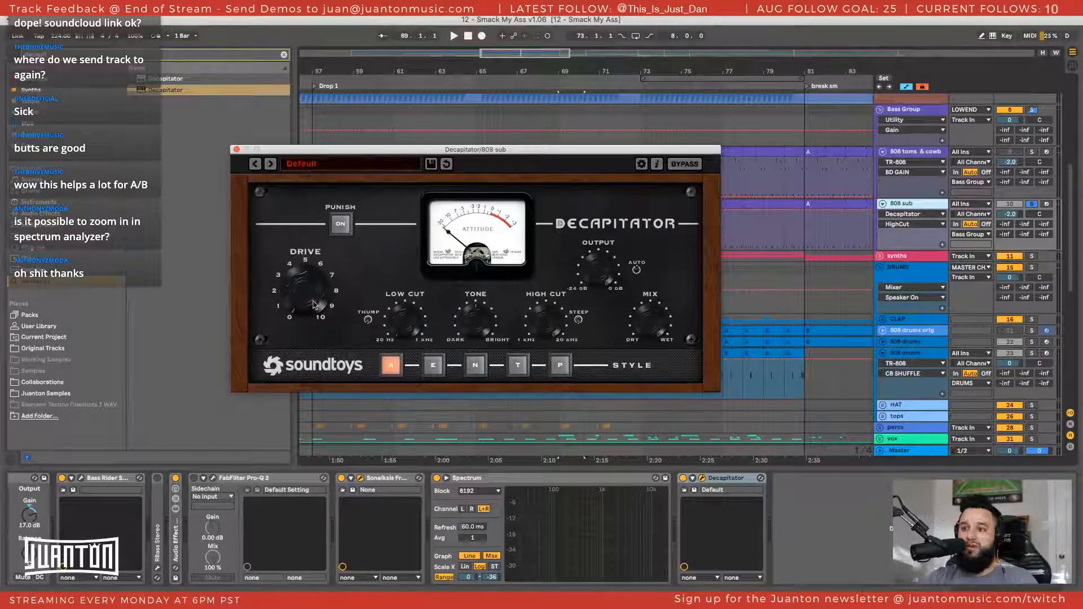
pyautogui.click(316, 163)
pyautogui.moveTo(321, 164)
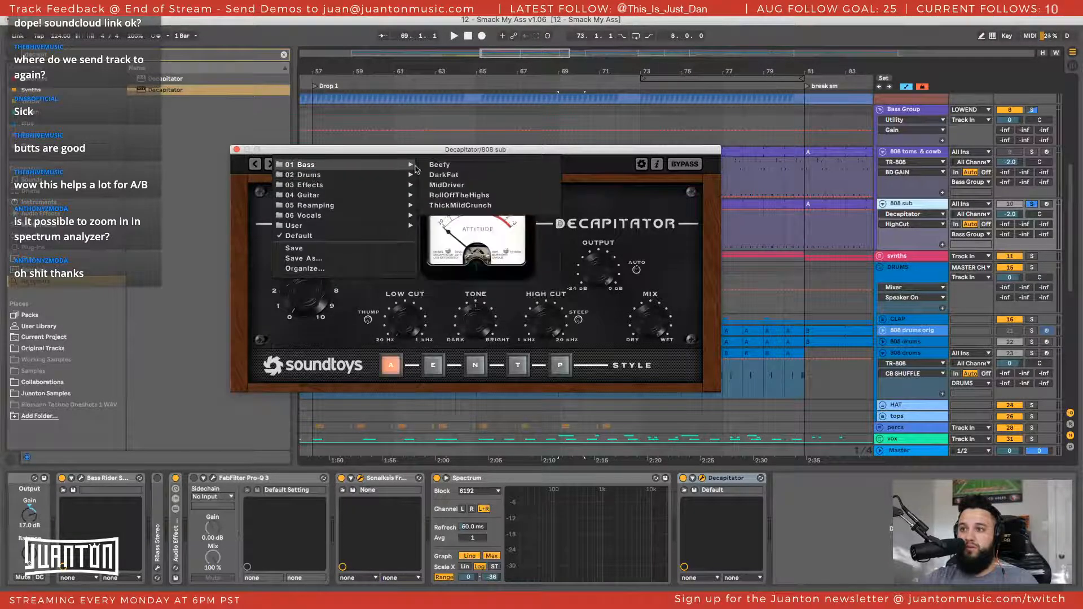
pyautogui.click(448, 185)
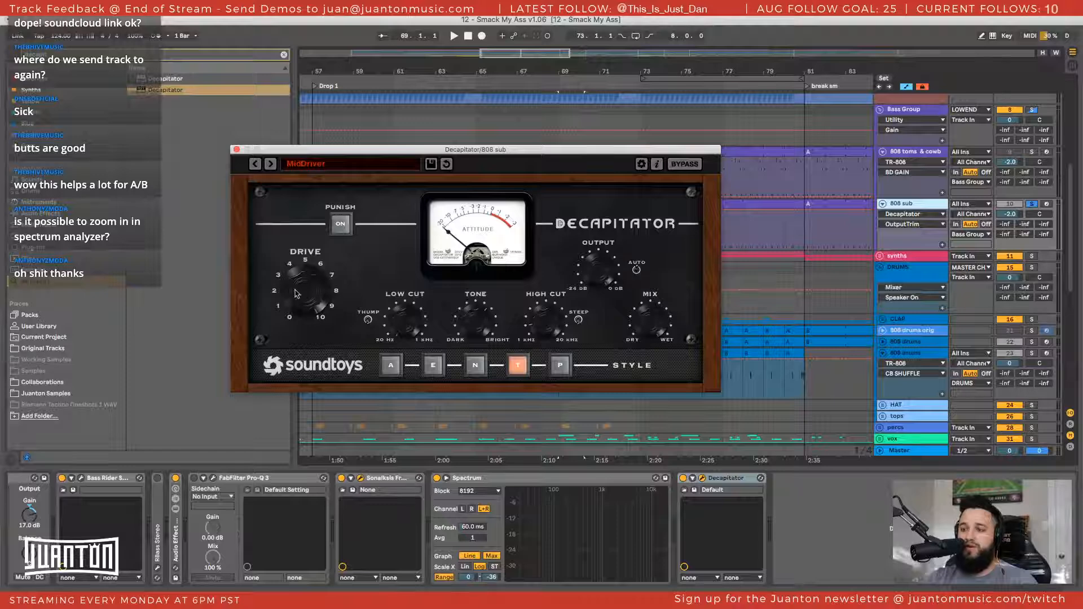
# Play the sub through the MidDriver preset while lowering Decapitator's mix, raising its drive, and bringing the mix slightly back up
pyautogui.press('space')
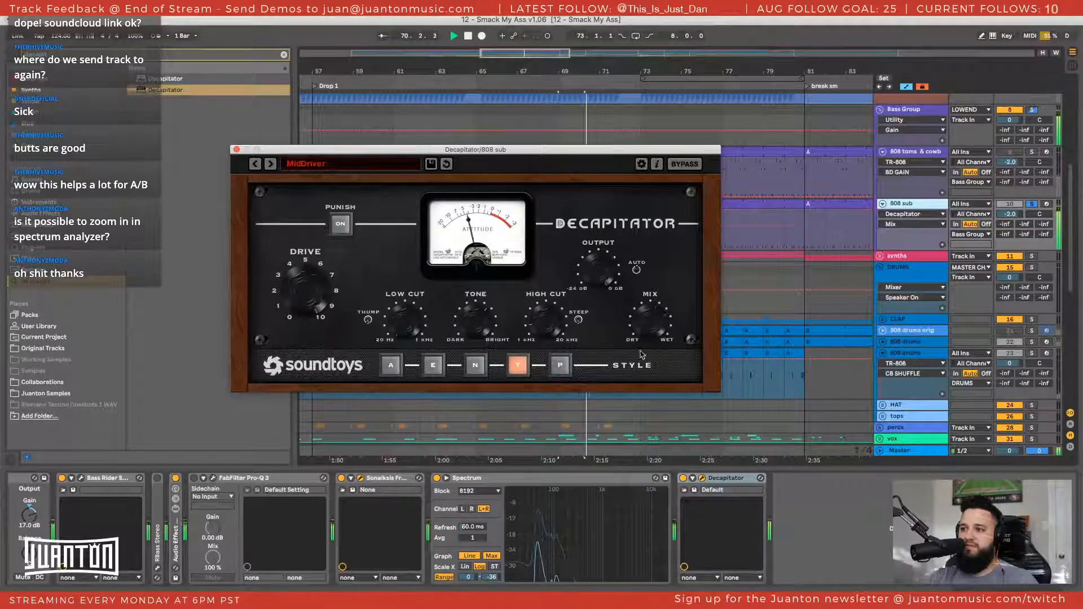
pyautogui.moveTo(647, 327)
pyautogui.mouseDown()
pyautogui.moveTo(638, 379)
pyautogui.moveTo(645, 337)
pyautogui.mouseUp()
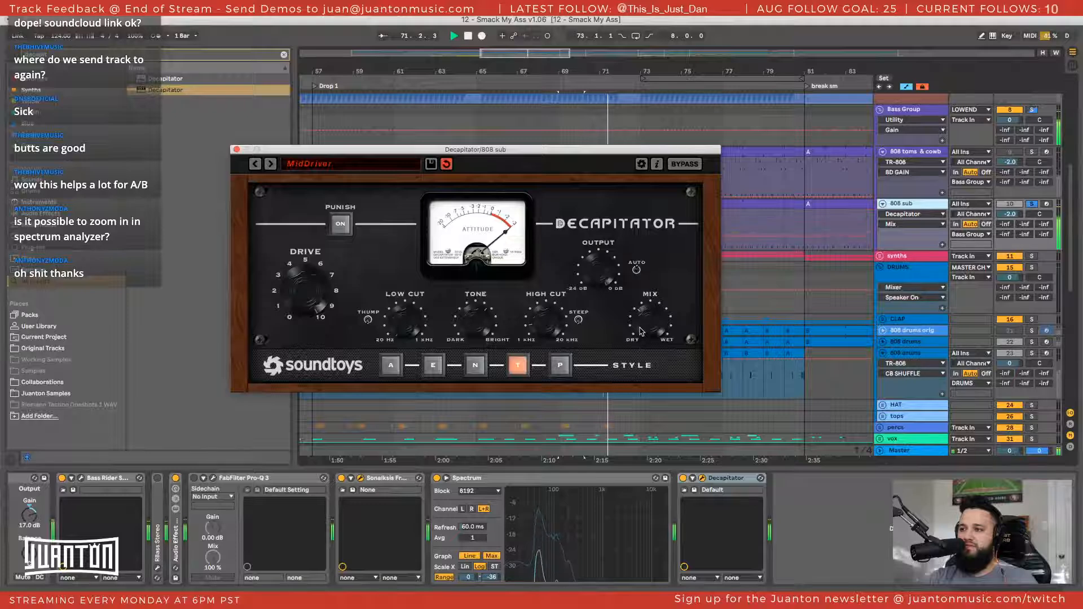
pyautogui.moveTo(314, 297); pyautogui.dragTo(314, 268)
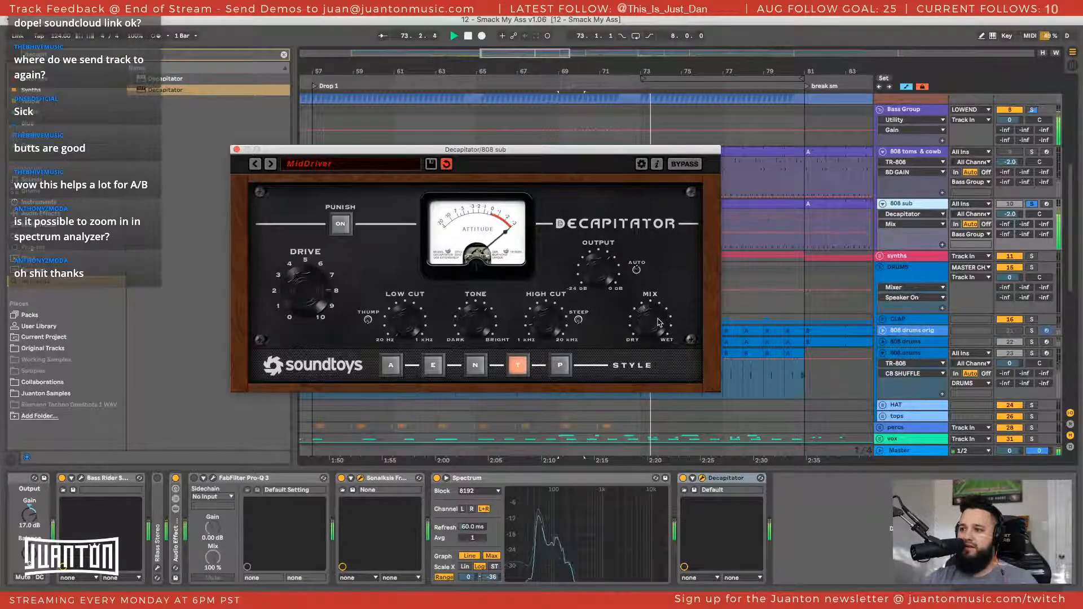
pyautogui.moveTo(648, 334); pyautogui.dragTo(649, 327)
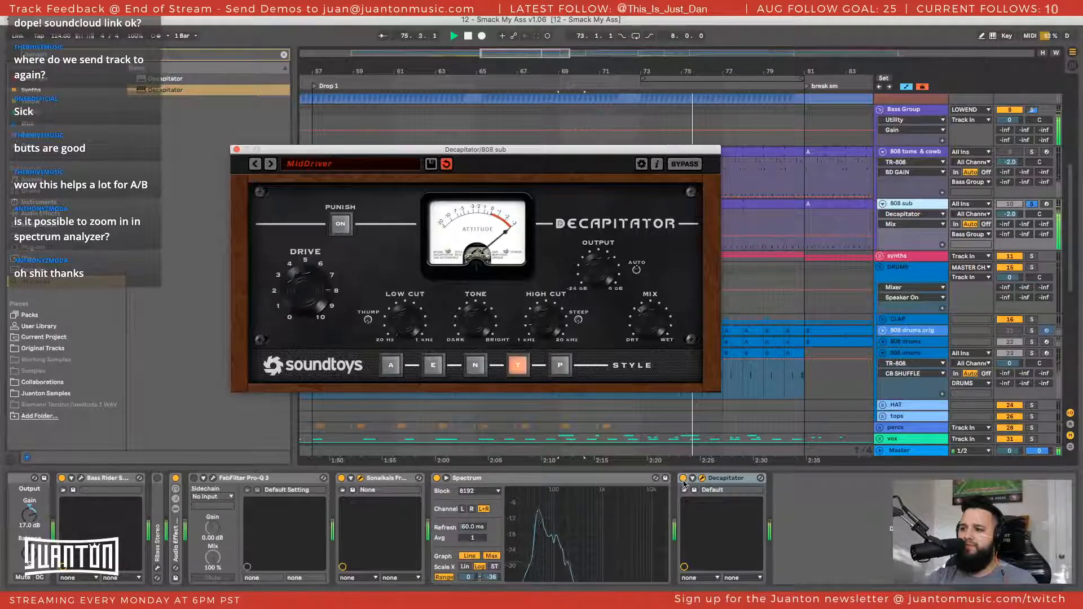
# Bypass Decapitator, move Sonalksis FreeG to the end of the 808 sub chain, and place its window beside Decapitator's
pyautogui.click(683, 479)
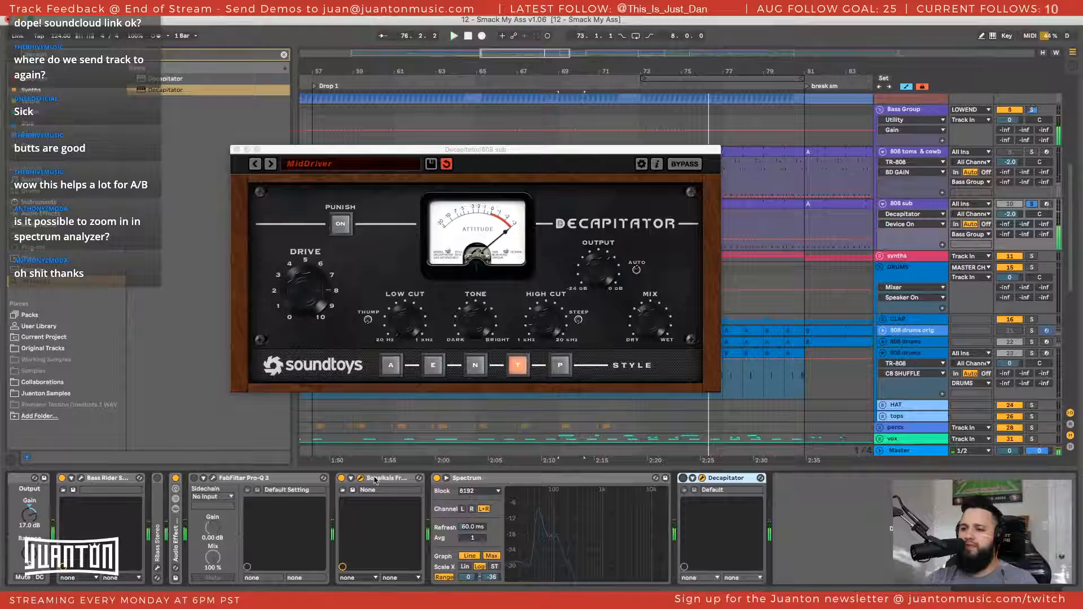
pyautogui.moveTo(375, 480); pyautogui.dragTo(757, 485)
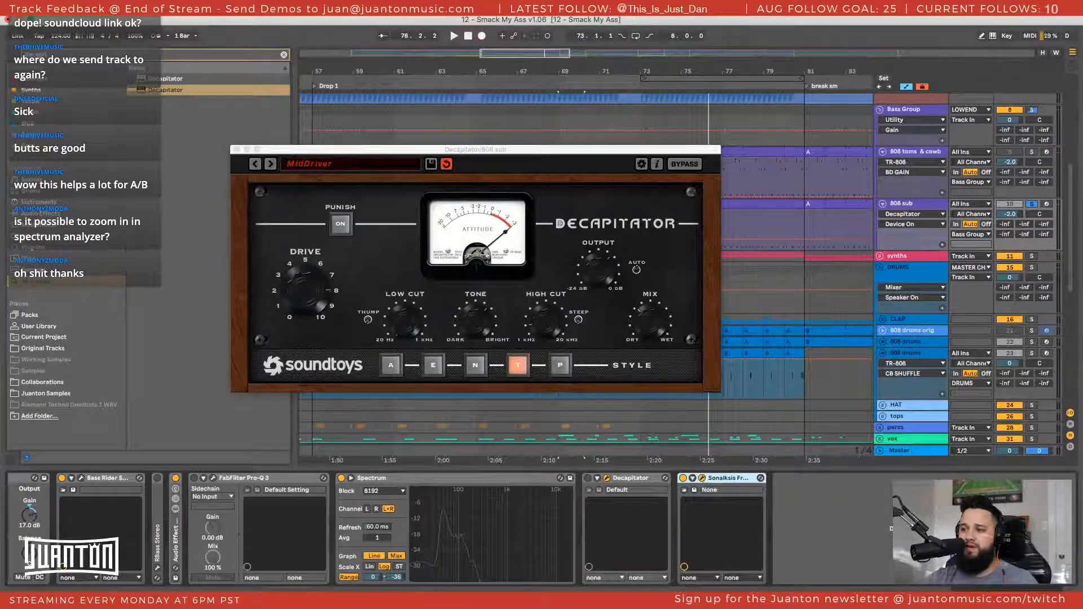
pyautogui.moveTo(782, 236); pyautogui.dragTo(775, 130)
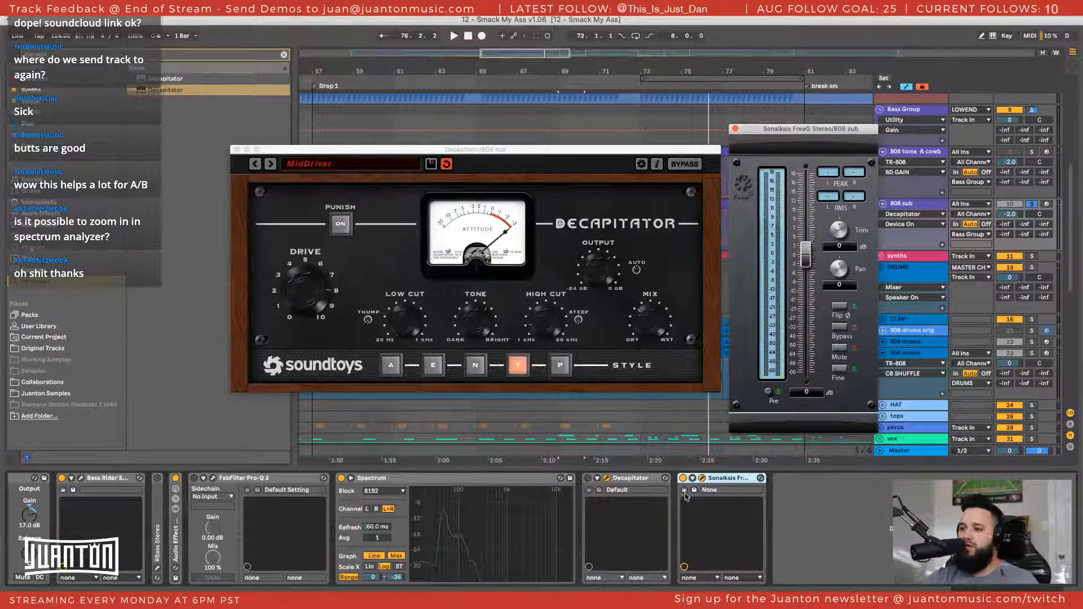
# Play the sub with Decapitator bypassed to check its level on the FreeG meter, and reset the peak readout
pyautogui.press('space')
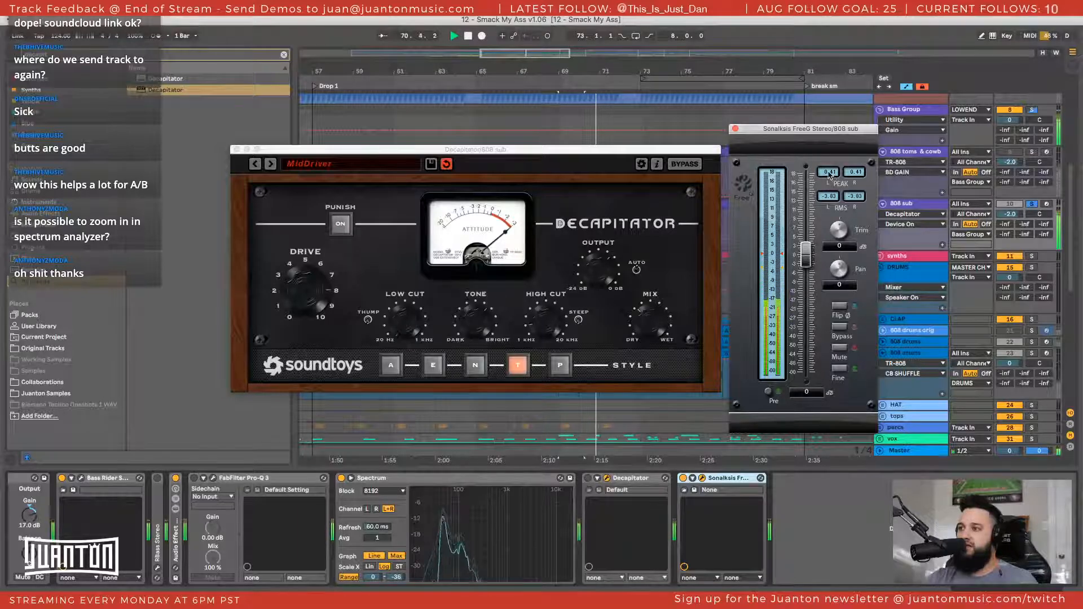
pyautogui.click(923, 203)
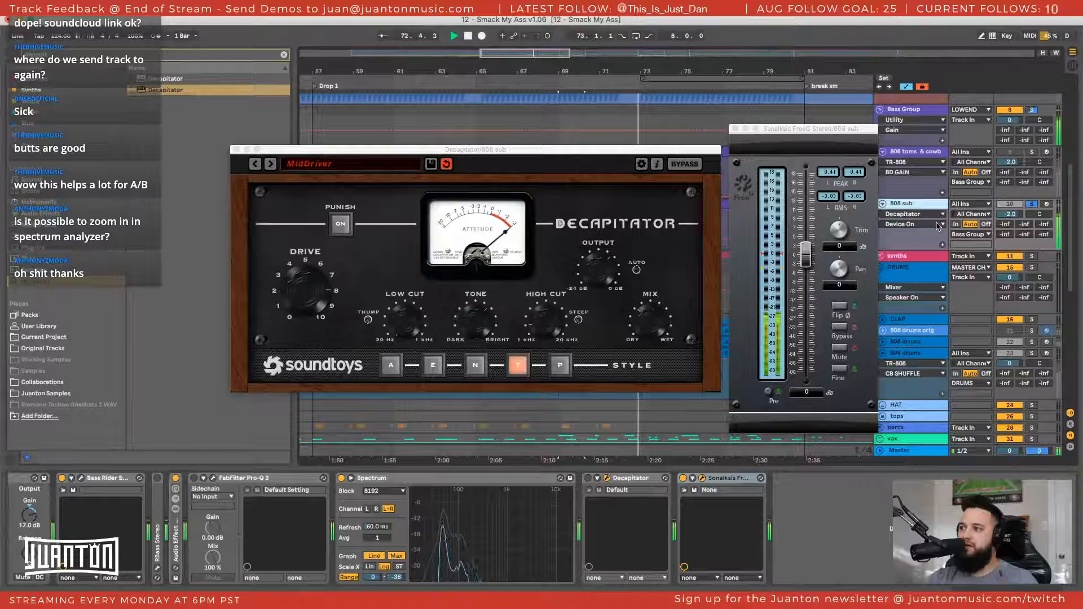
pyautogui.click(824, 178)
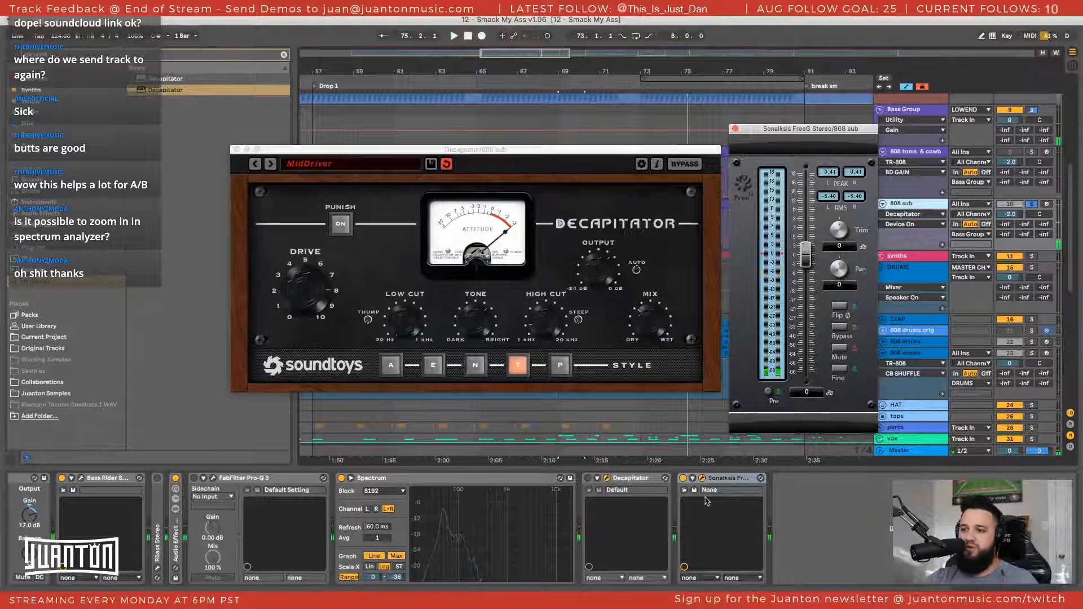
# Re-enable Decapitator and trim its output during playback to match the bypassed level, resetting FreeG's peak readout between adjustments
pyautogui.click(588, 478)
pyautogui.press('space')
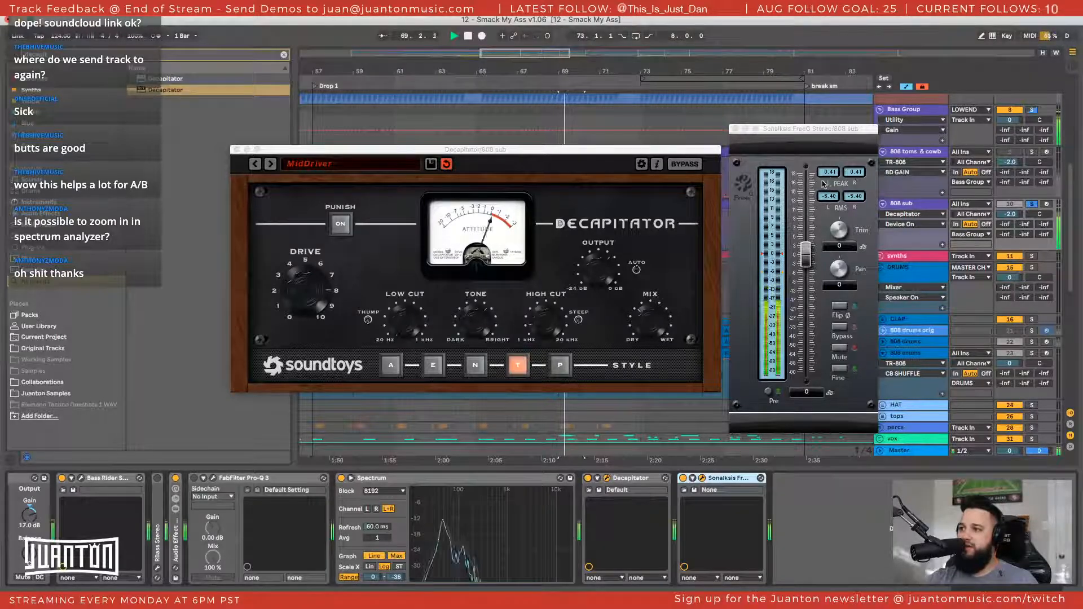
pyautogui.click(828, 177)
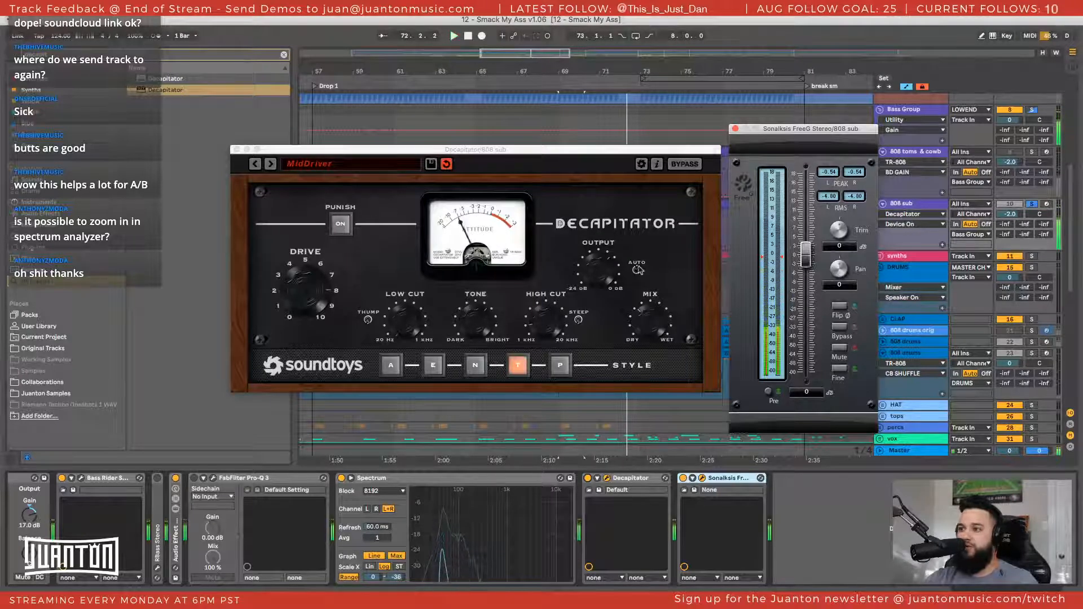
pyautogui.click(595, 275)
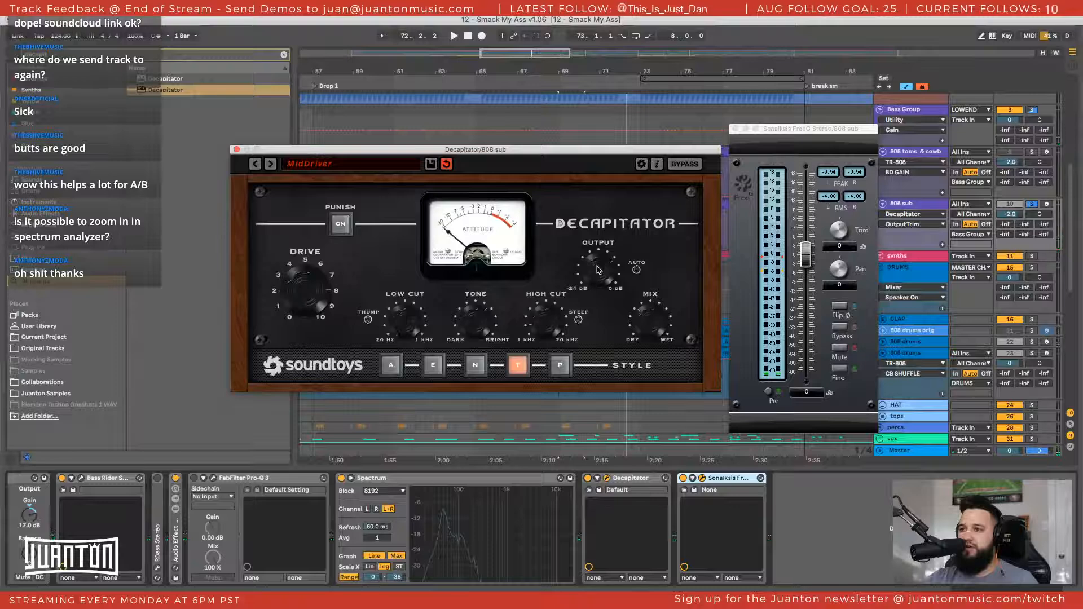
pyautogui.press('space')
pyautogui.click(831, 173)
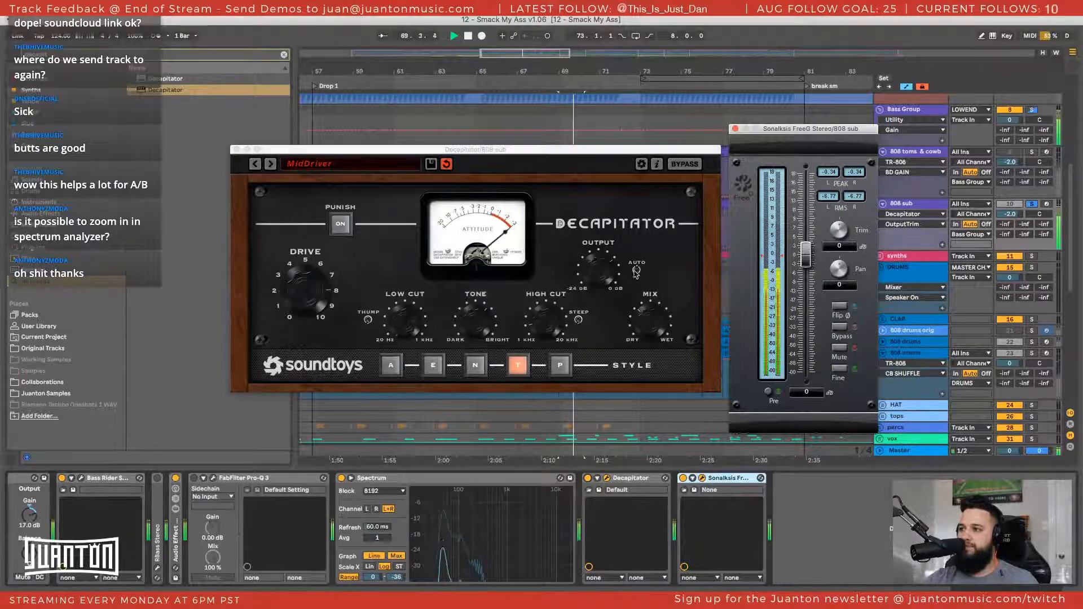
pyautogui.click(602, 274)
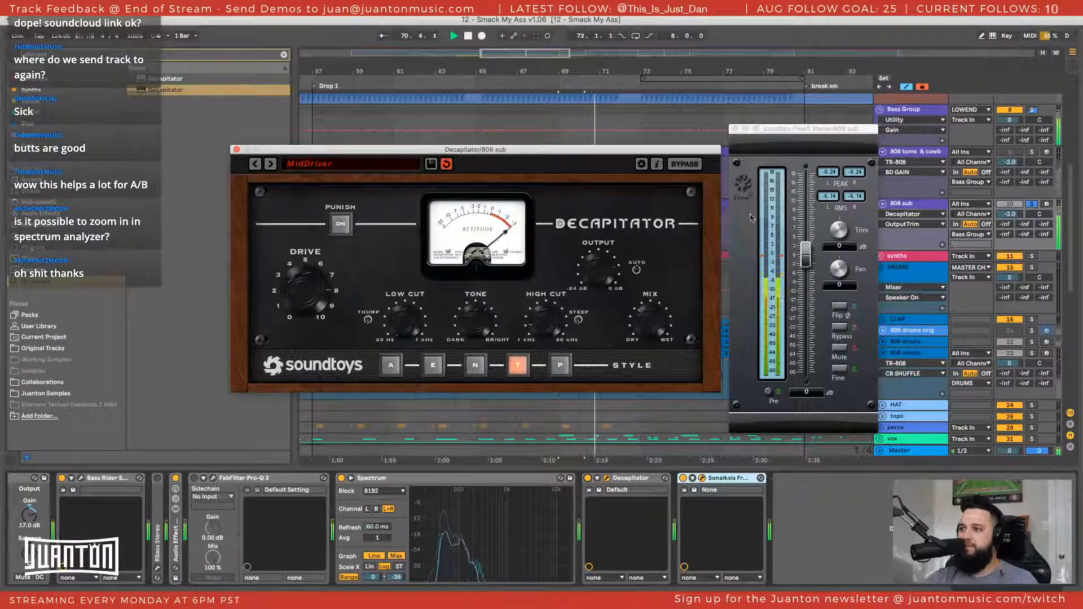
pyautogui.click(831, 174)
pyautogui.click(603, 260)
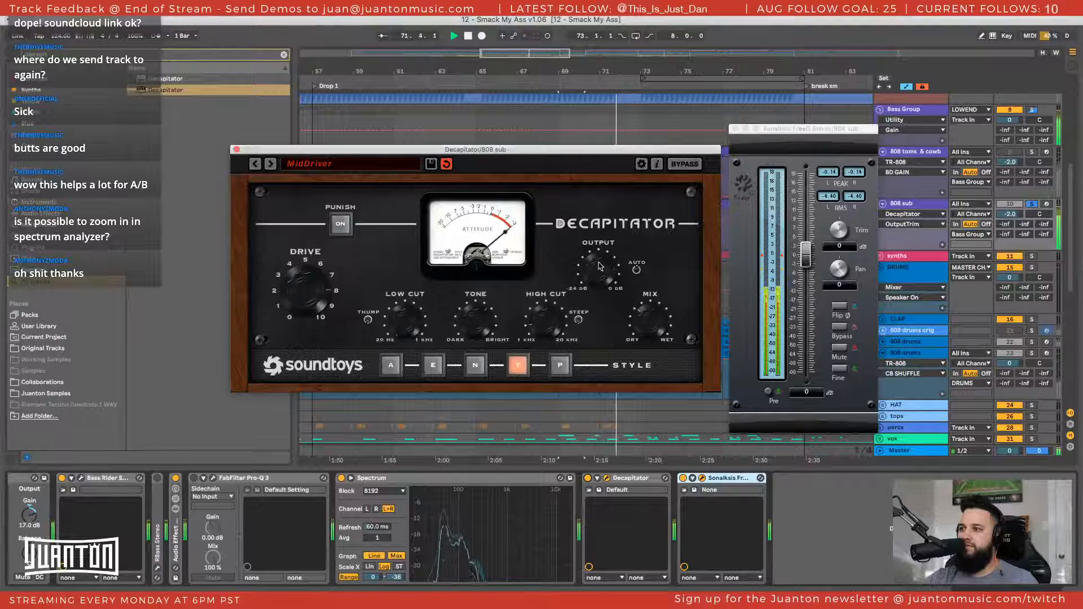
pyautogui.click(821, 174)
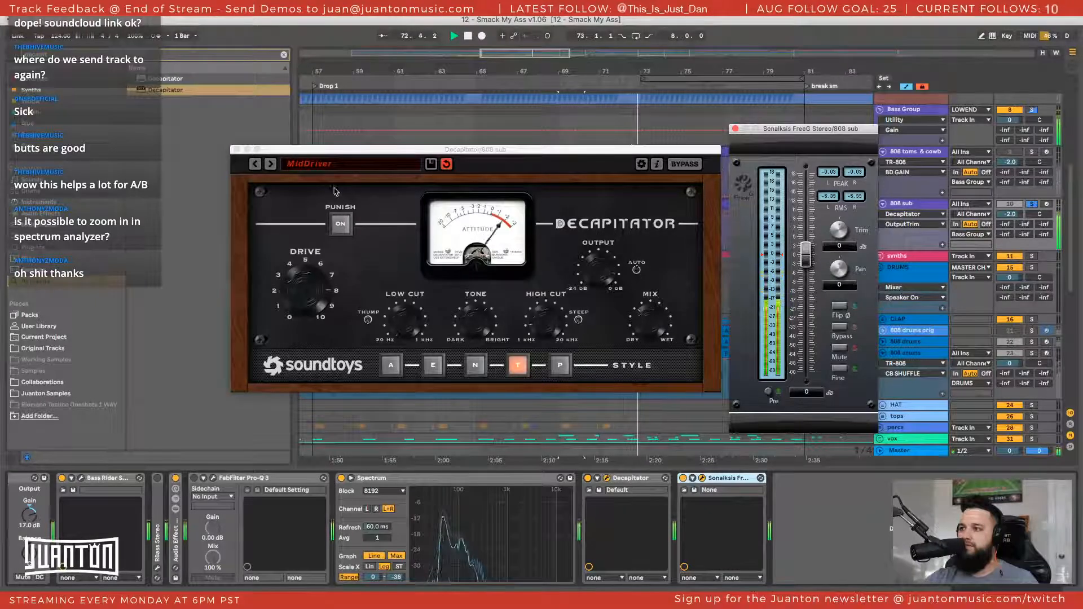
# Audition Decapitator's RollOffTheHighs preset on the sub, step back to the Beefy preset, and stop playback
pyautogui.click(269, 166)
pyautogui.press('space')
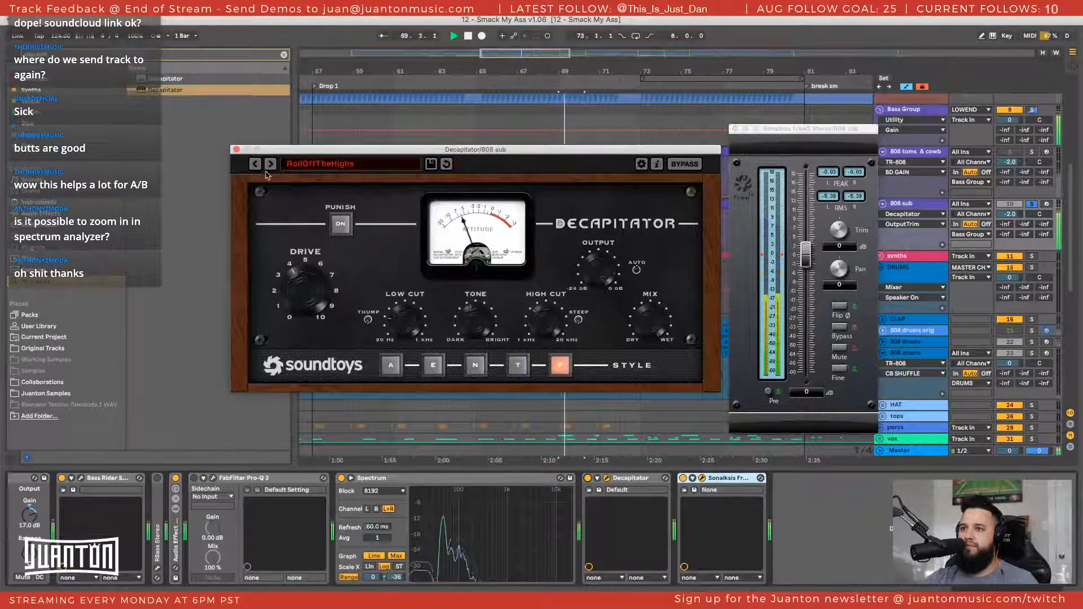
pyautogui.click(256, 166)
pyautogui.click(256, 166)
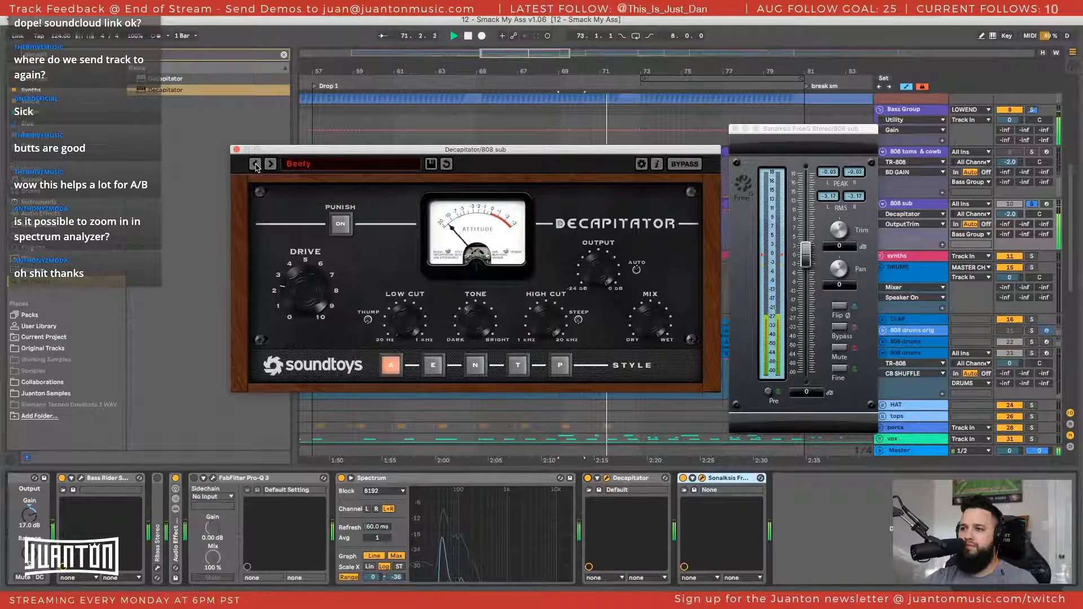
pyautogui.press('space')
# Play the low end and step Decapitator's presets forward through DarkFat and MidDriver to RollOffTheHighs
pyautogui.scroll(5, 1039, 128)
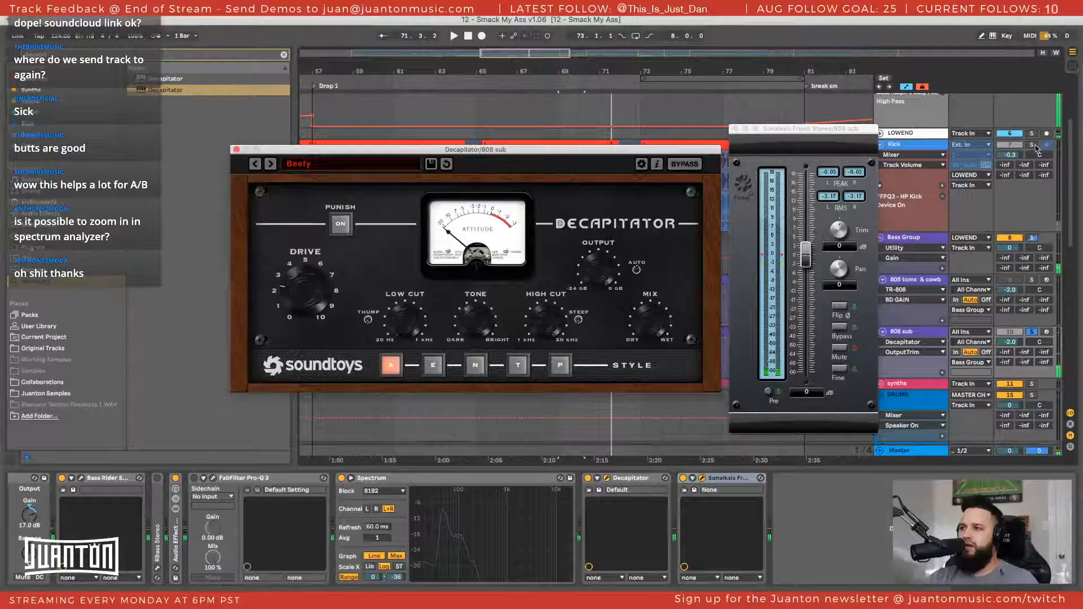
pyautogui.press('space')
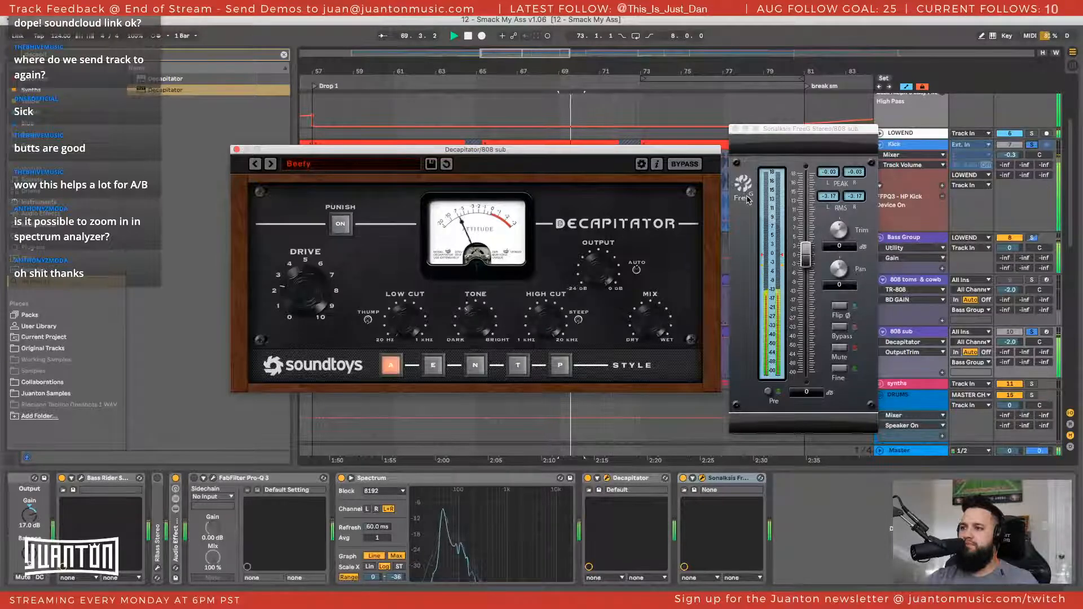
pyautogui.click(270, 164)
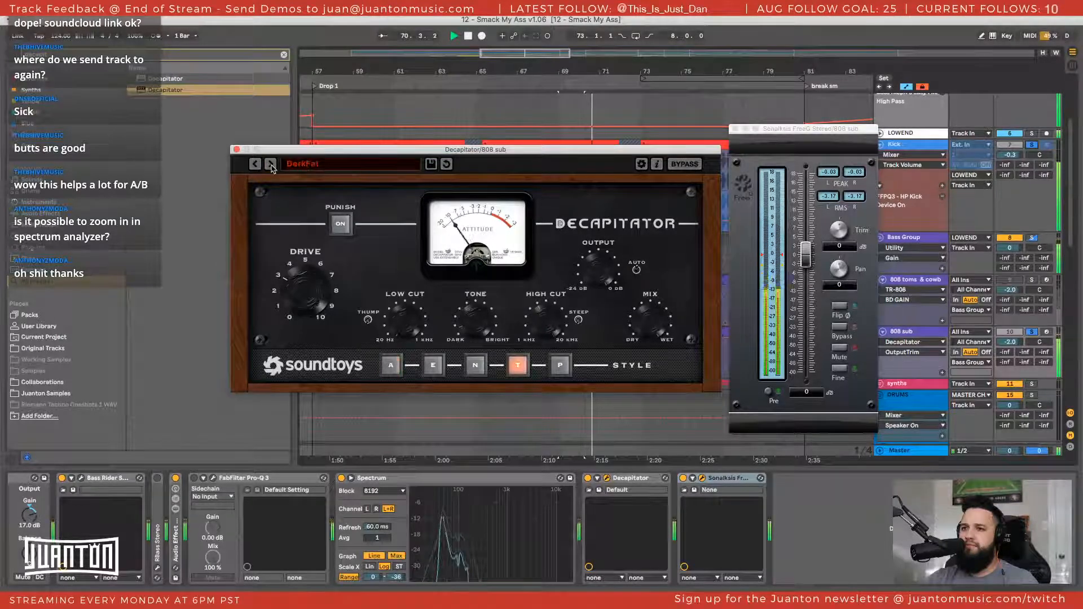
pyautogui.click(271, 164)
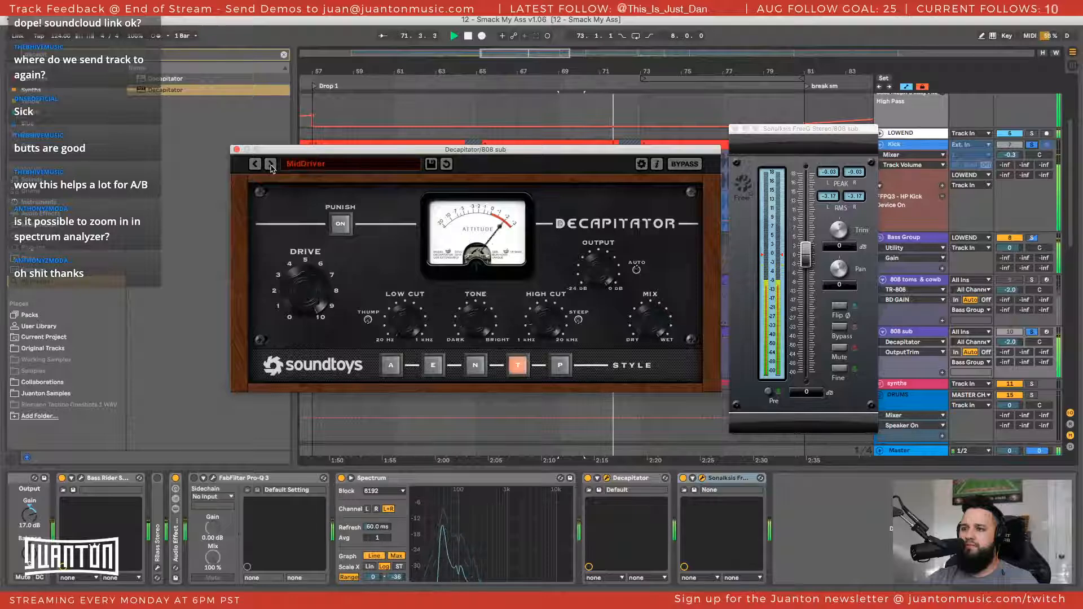
pyautogui.click(271, 165)
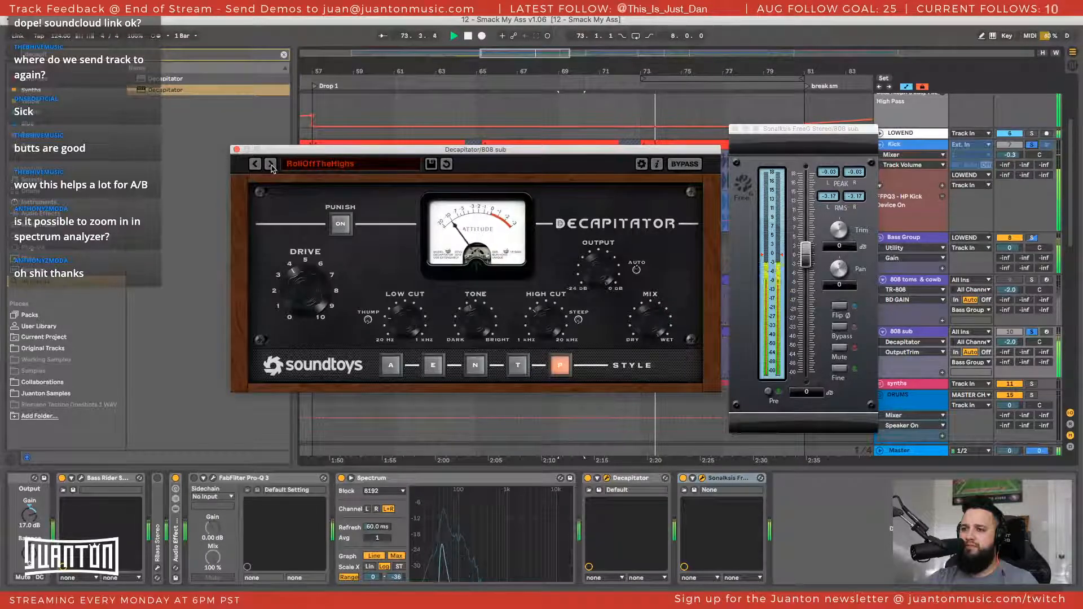
# Adjust the RollOffTheHighs preset during playback by lowering the mix, trimming the output, and raising the drive
pyautogui.moveTo(649, 324); pyautogui.dragTo(646, 360)
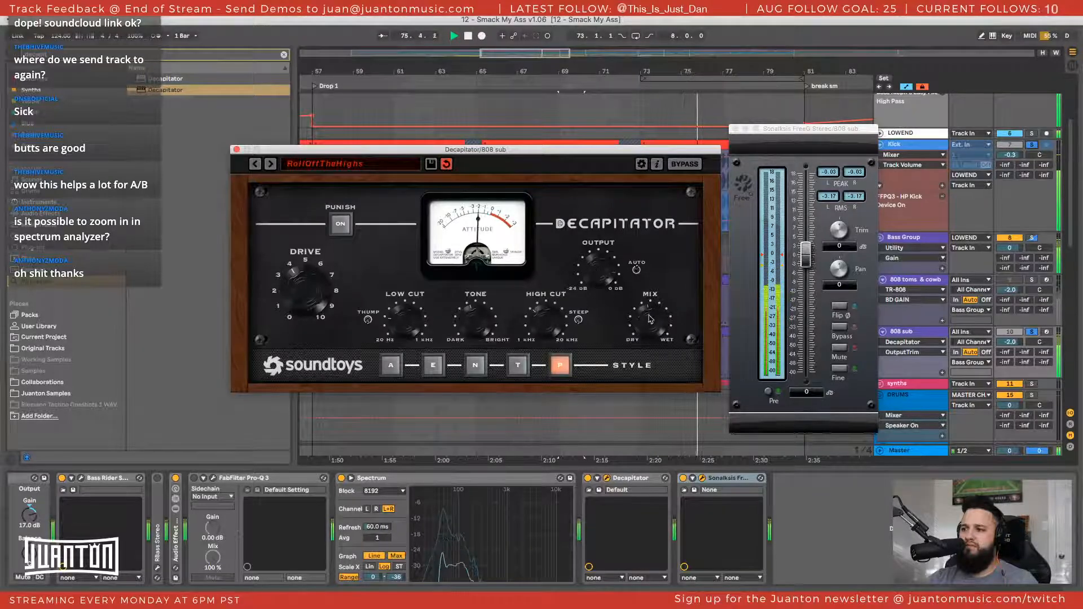
pyautogui.click(598, 277)
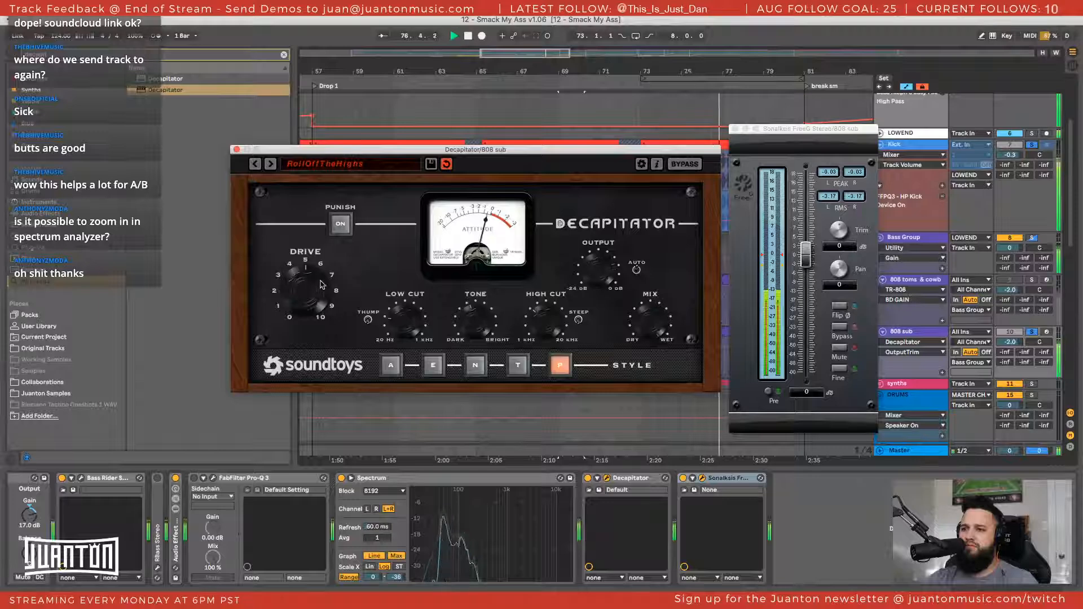
pyautogui.moveTo(311, 300); pyautogui.dragTo(311, 288)
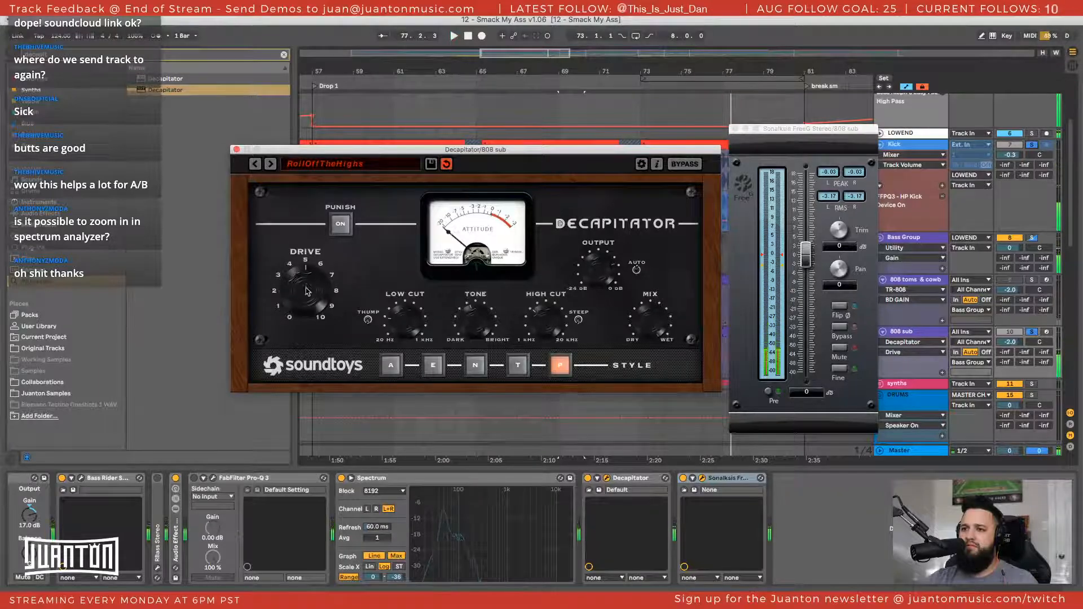
pyautogui.press('space')
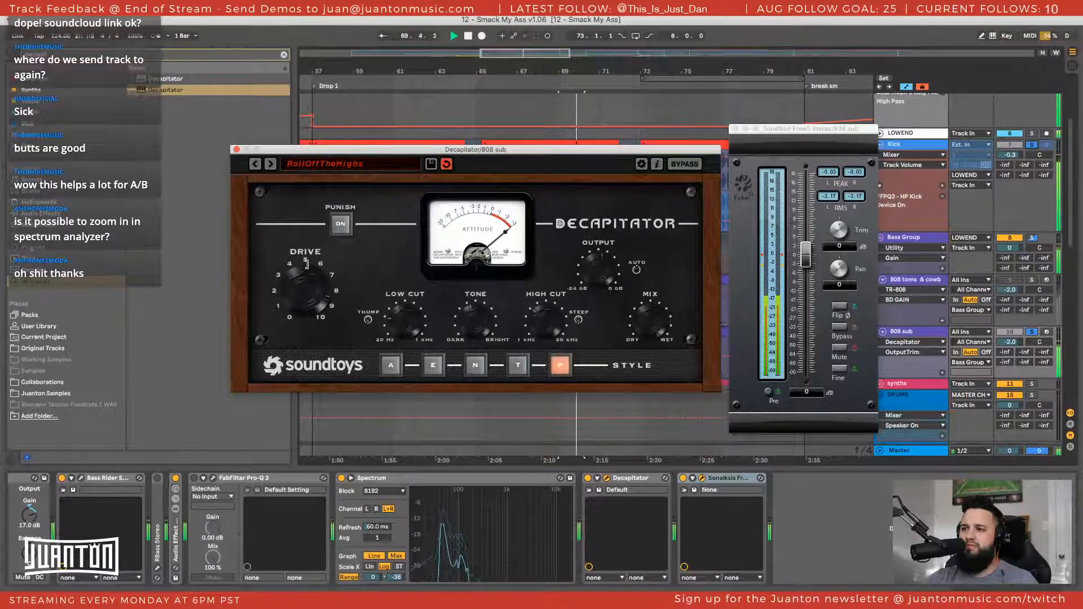
pyautogui.moveTo(308, 288); pyautogui.dragTo(308, 277)
# Unfold the Audio Effect Rack, move Decapitator into its rbass chain between RBass Stereo and EQ Eight, and play the result
pyautogui.hscroll(-2, 612, 492)
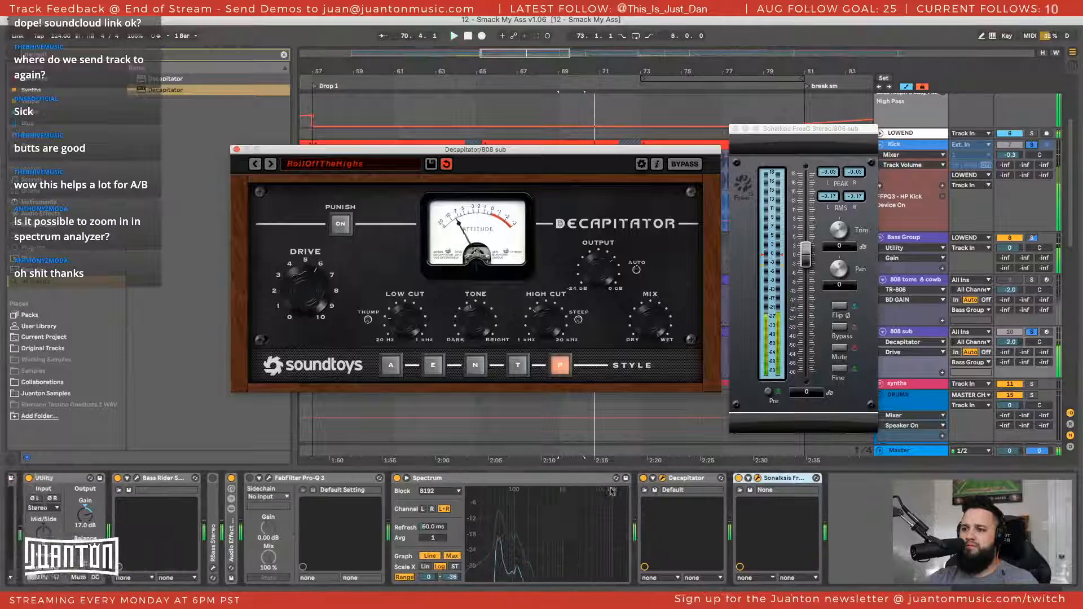
pyautogui.hscroll(-2, 613, 492)
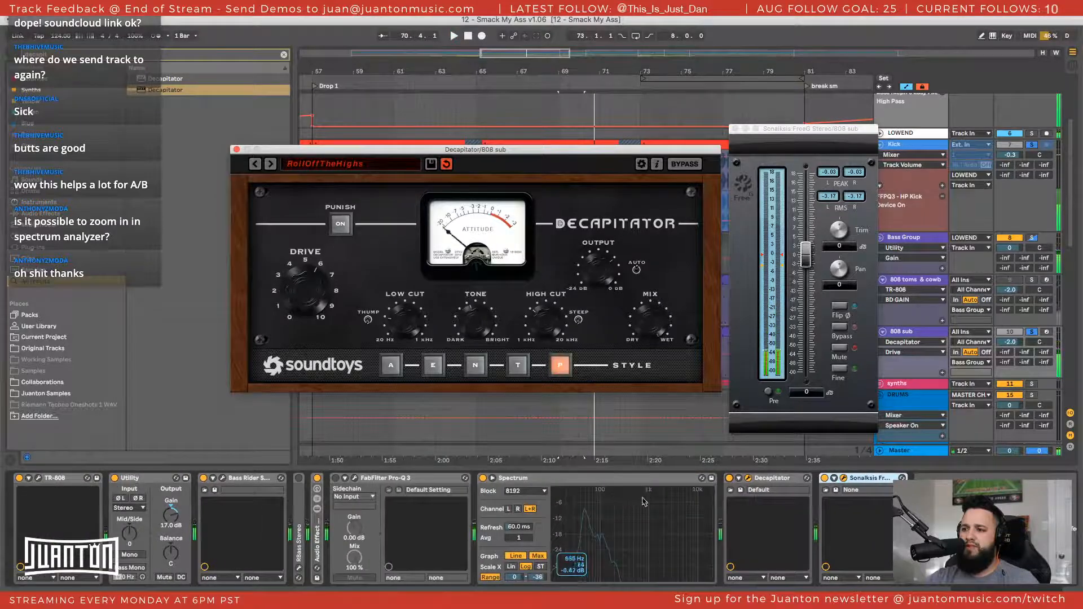
pyautogui.click(780, 481)
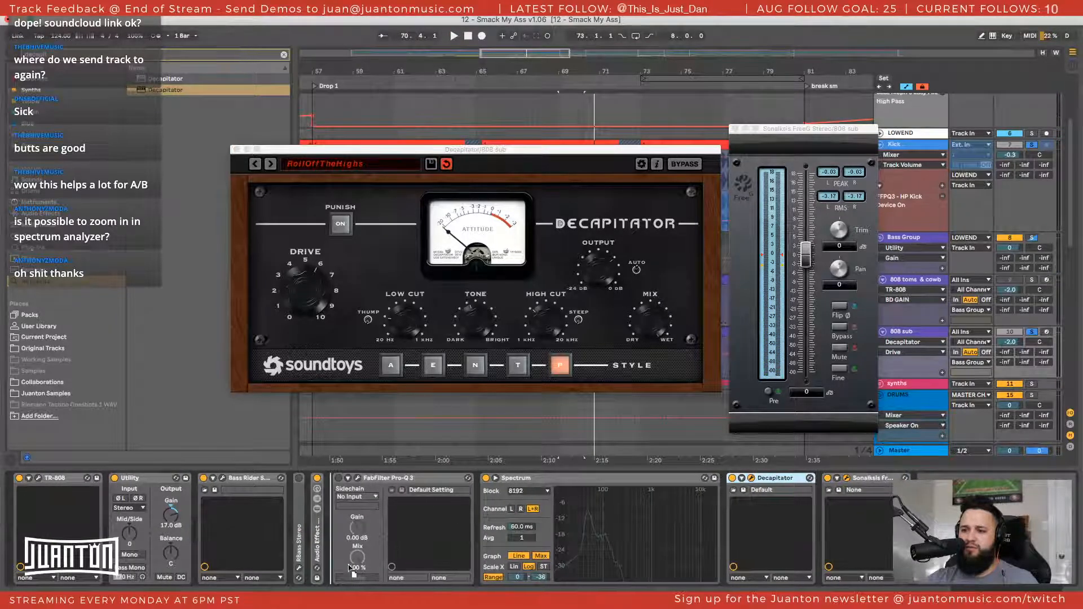
pyautogui.moveTo(350, 568)
pyautogui.mouseDown()
pyautogui.moveTo(273, 556)
pyautogui.moveTo(314, 531)
pyautogui.moveTo(333, 551)
pyautogui.moveTo(462, 539)
pyautogui.moveTo(319, 541)
pyautogui.mouseUp()
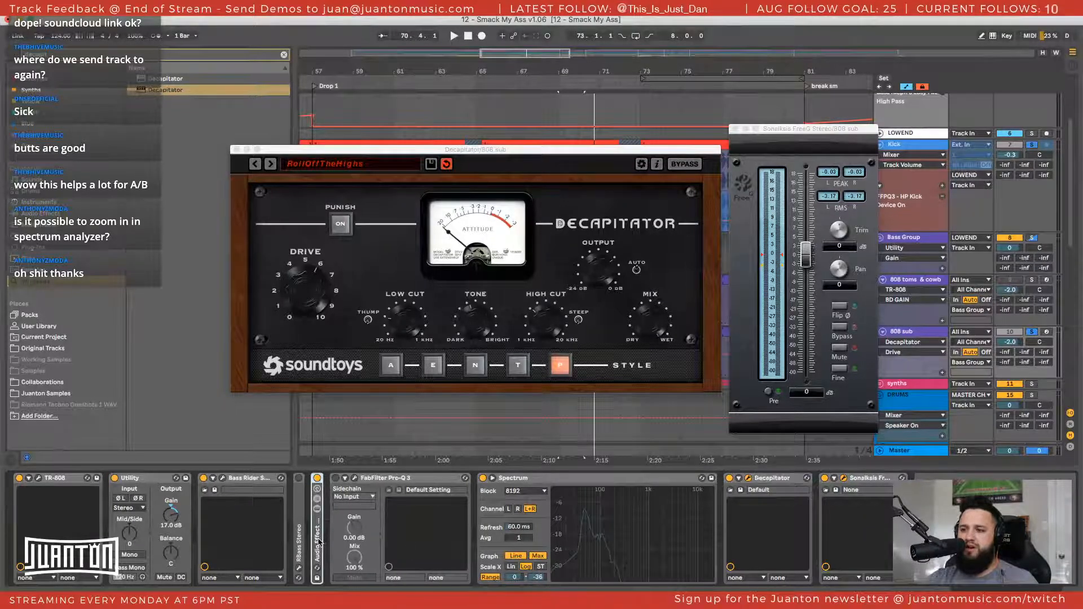
pyautogui.doubleClick(318, 545)
pyautogui.click(345, 518)
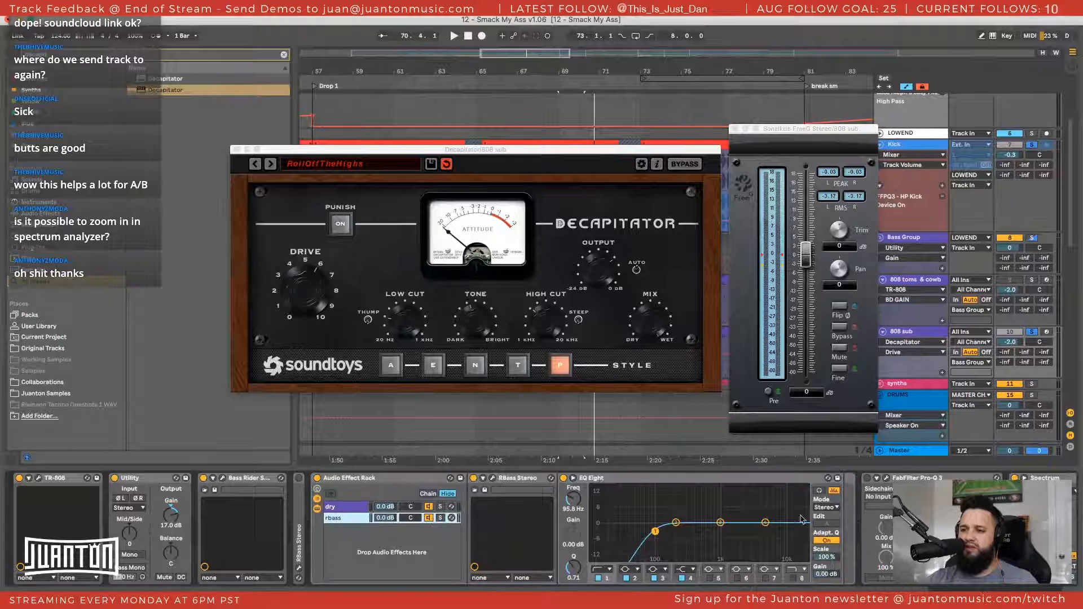
pyautogui.hscroll(7, 768, 509)
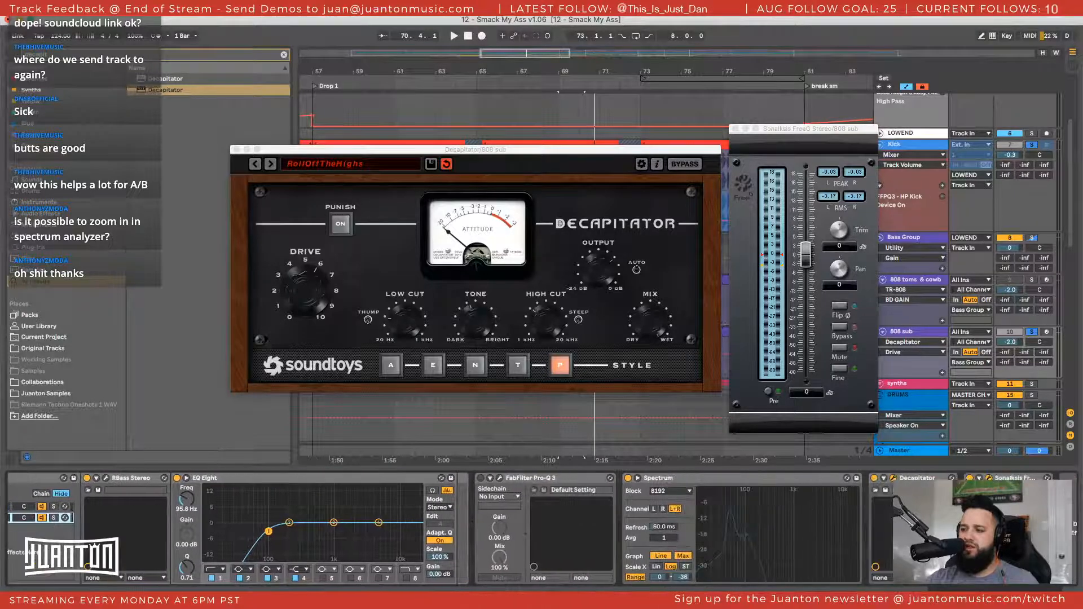
pyautogui.moveTo(930, 478); pyautogui.dragTo(184, 489)
pyautogui.press('space')
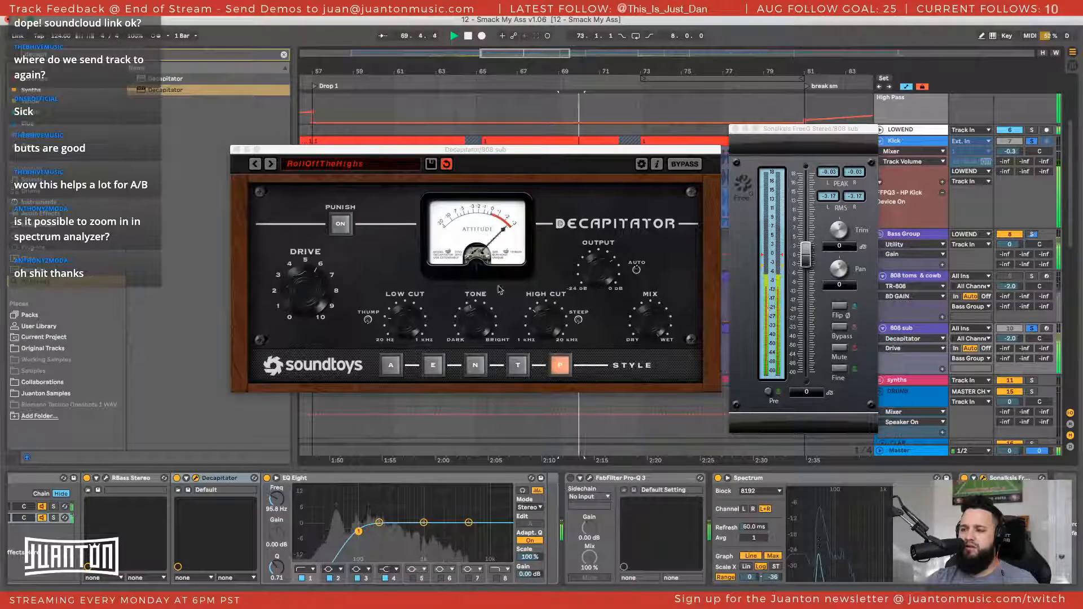
# Step Decapitator back to the MidDriver preset, raise its drive, lower its mix and output during playback, and reset FreeG's peak readout
pyautogui.moveTo(306, 289); pyautogui.dragTo(305, 302)
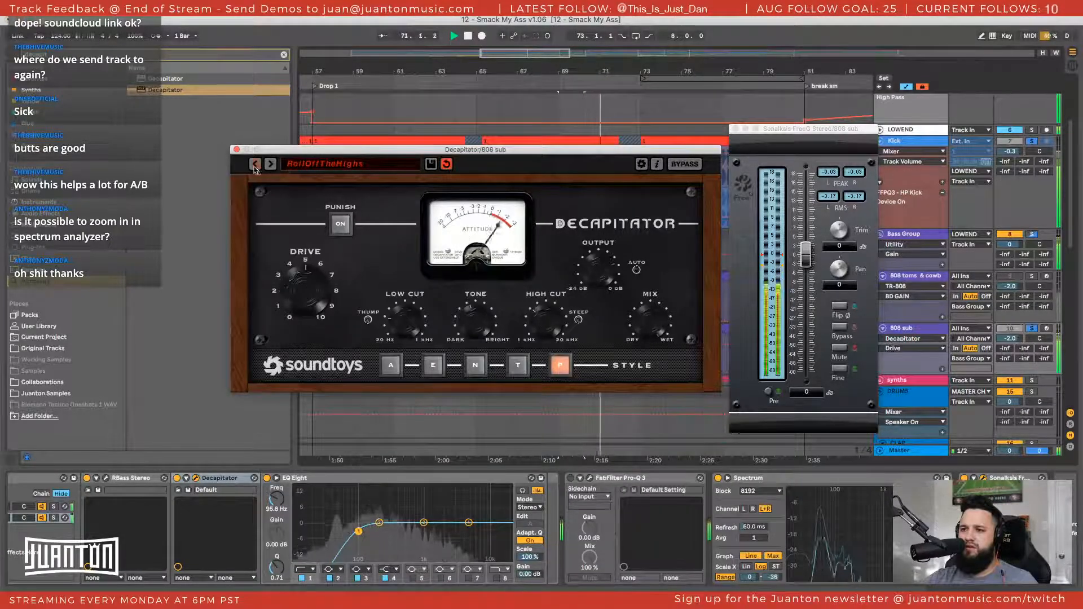
pyautogui.click(255, 167)
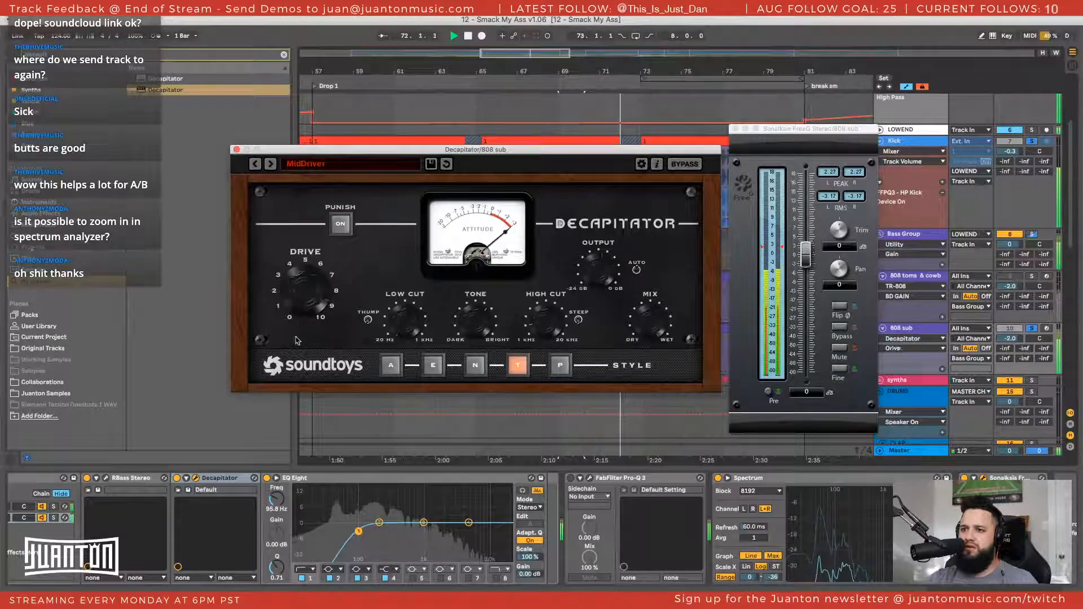
pyautogui.press('space')
pyautogui.press('space')
pyautogui.moveTo(295, 325); pyautogui.dragTo(298, 314)
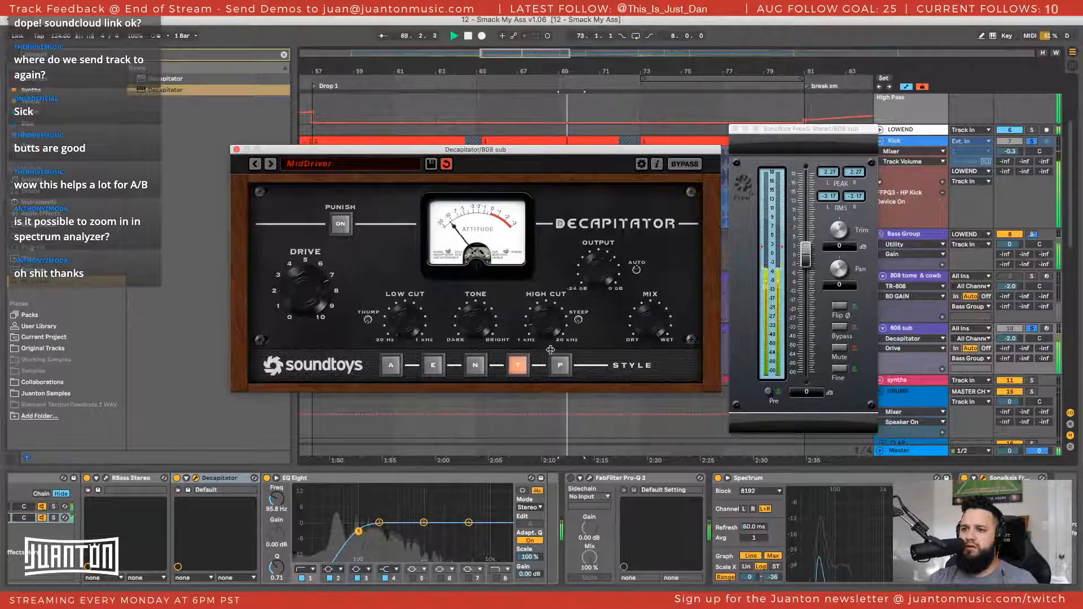
pyautogui.moveTo(642, 330); pyautogui.dragTo(641, 346)
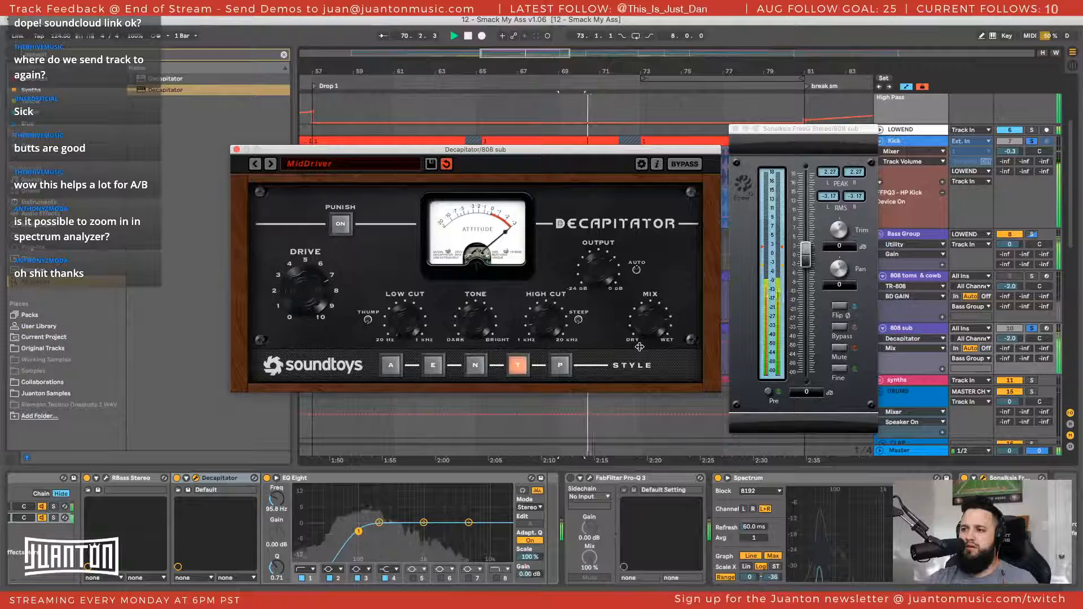
pyautogui.moveTo(599, 270); pyautogui.dragTo(600, 277)
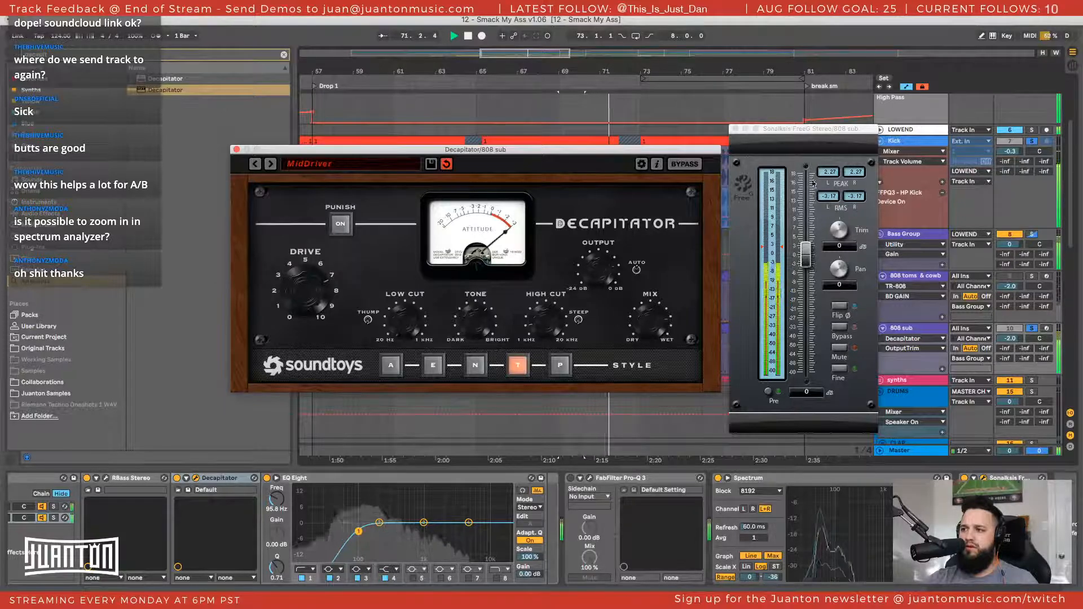
pyautogui.click(813, 184)
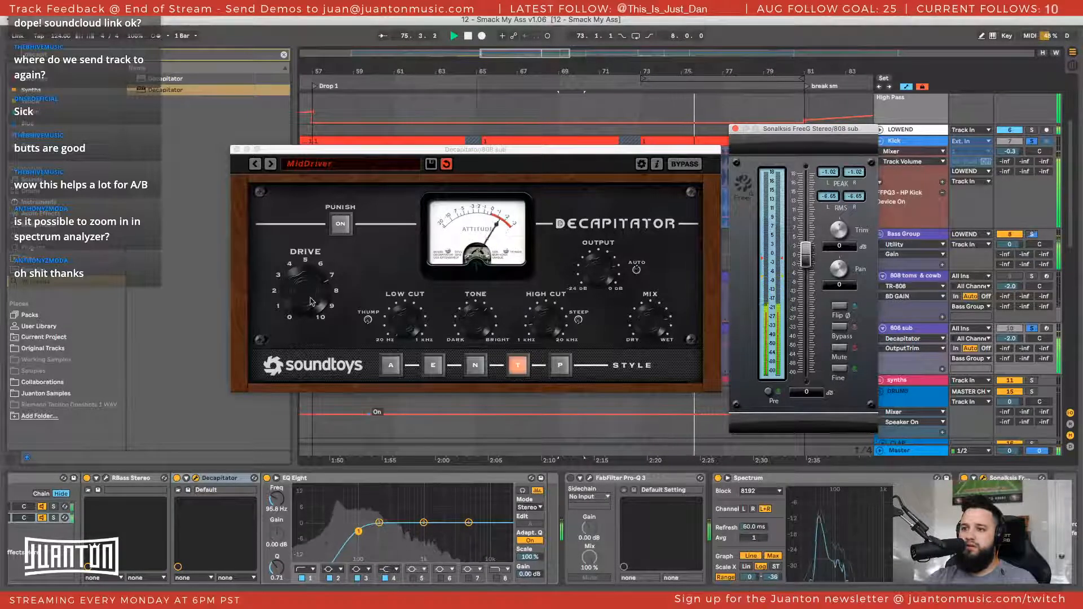
# Fine-tune the MidDriver preset's drive, tone and high cut on the sub, and restart playback
pyautogui.click(310, 301)
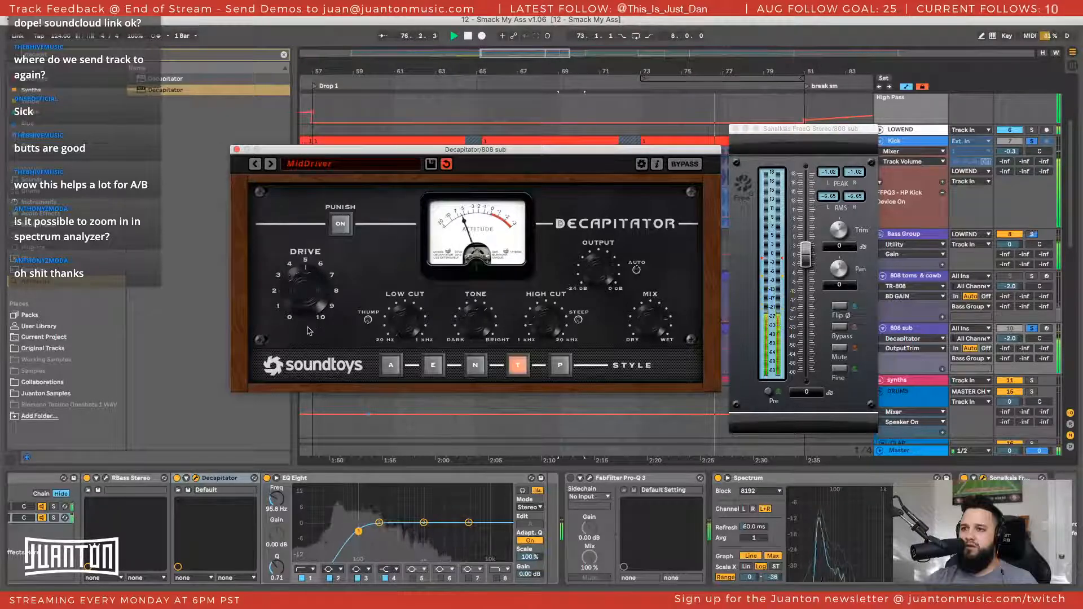
pyautogui.moveTo(308, 350); pyautogui.dragTo(310, 300)
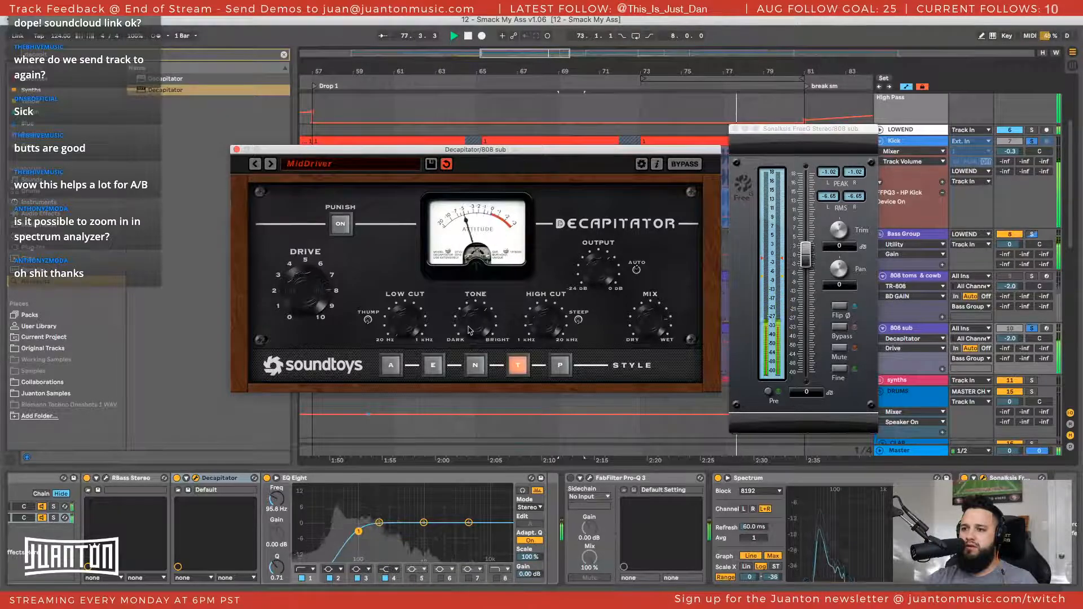
pyautogui.moveTo(474, 337); pyautogui.dragTo(469, 339)
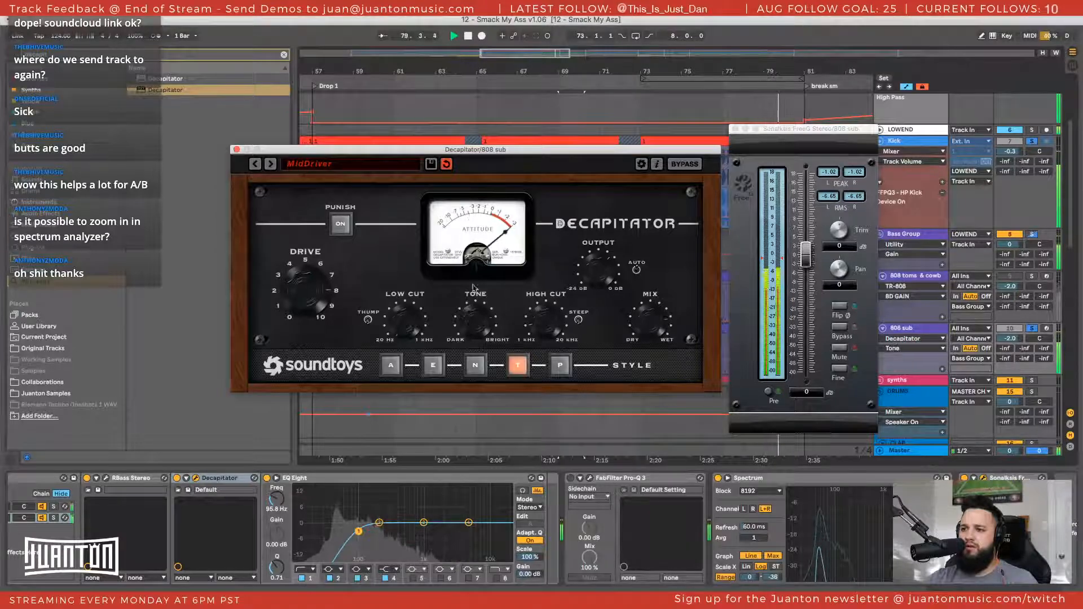
pyautogui.moveTo(546, 329); pyautogui.dragTo(543, 318)
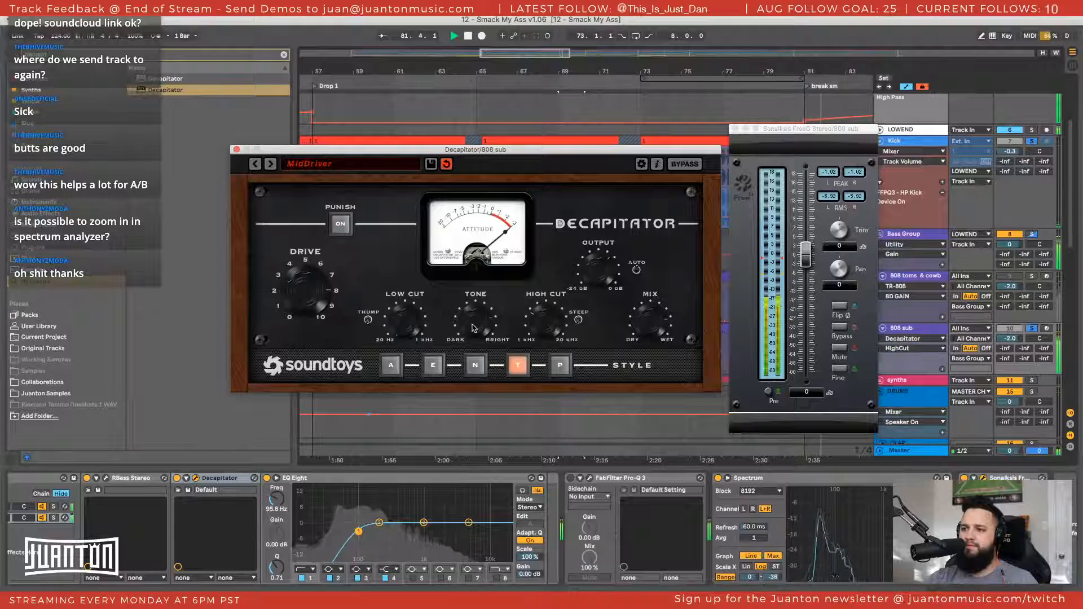
pyautogui.press('space')
pyautogui.press('space')
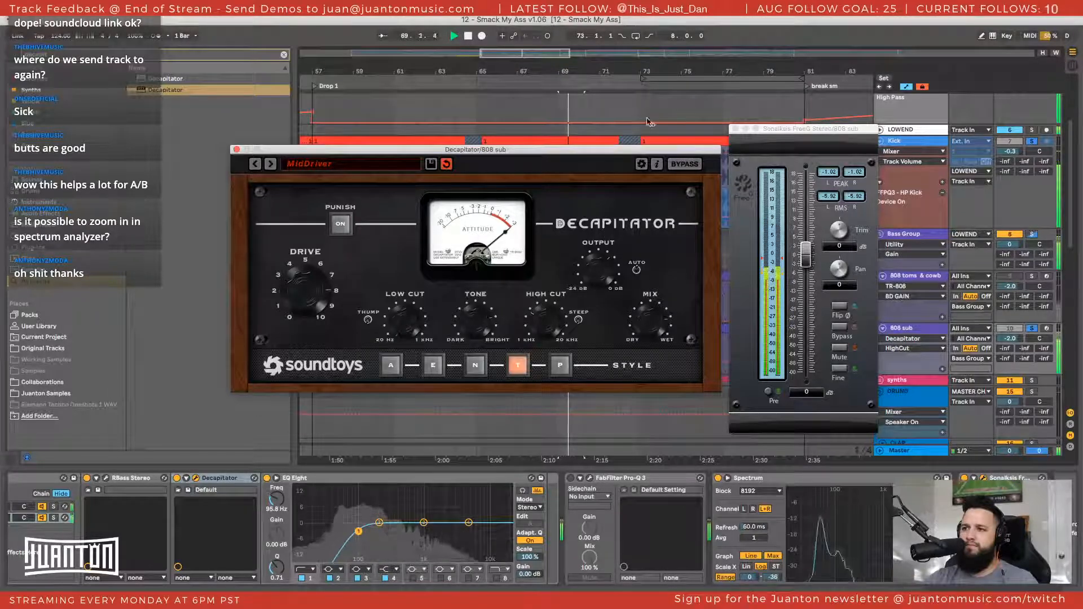
# Play the low end from the Drop 1 marker, and close the Decapitator and FreeG windows
pyautogui.click(315, 87)
pyautogui.press('space')
pyautogui.press('space')
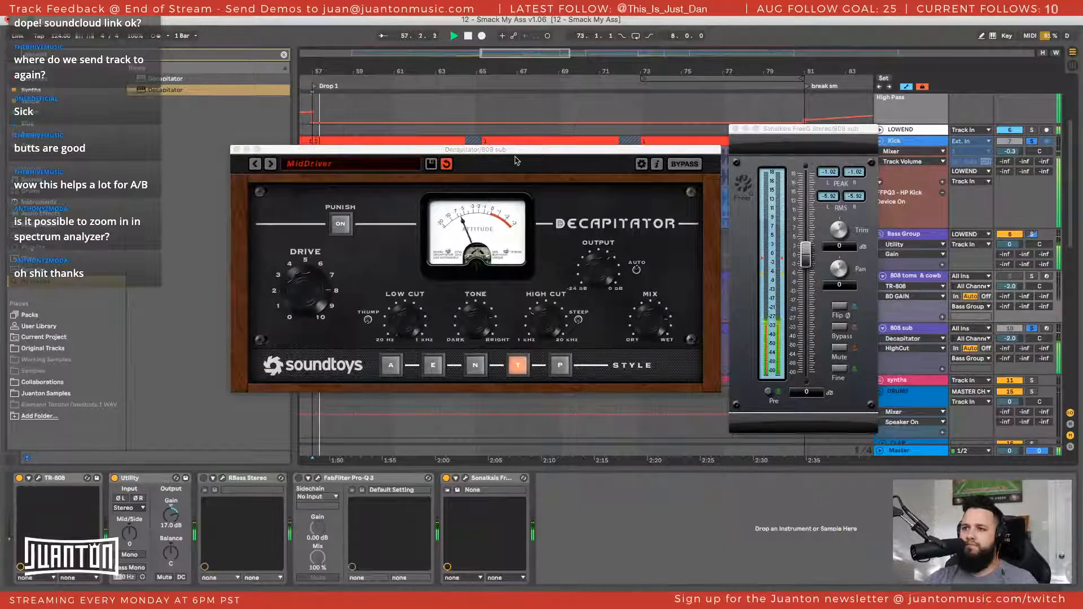
pyautogui.moveTo(515, 153); pyautogui.dragTo(425, 143)
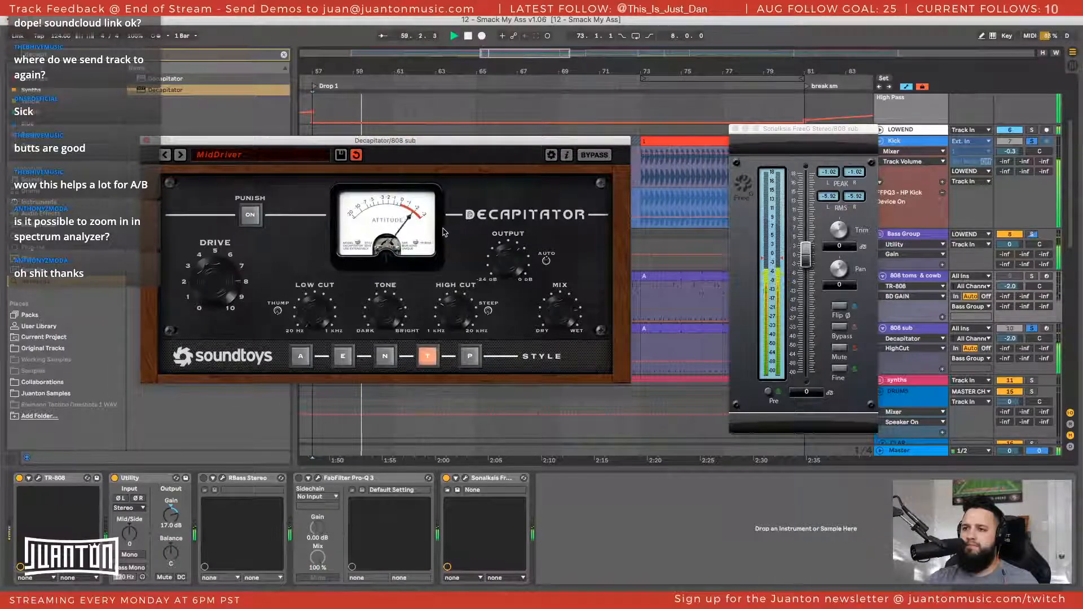
pyautogui.click(147, 141)
pyautogui.click(735, 130)
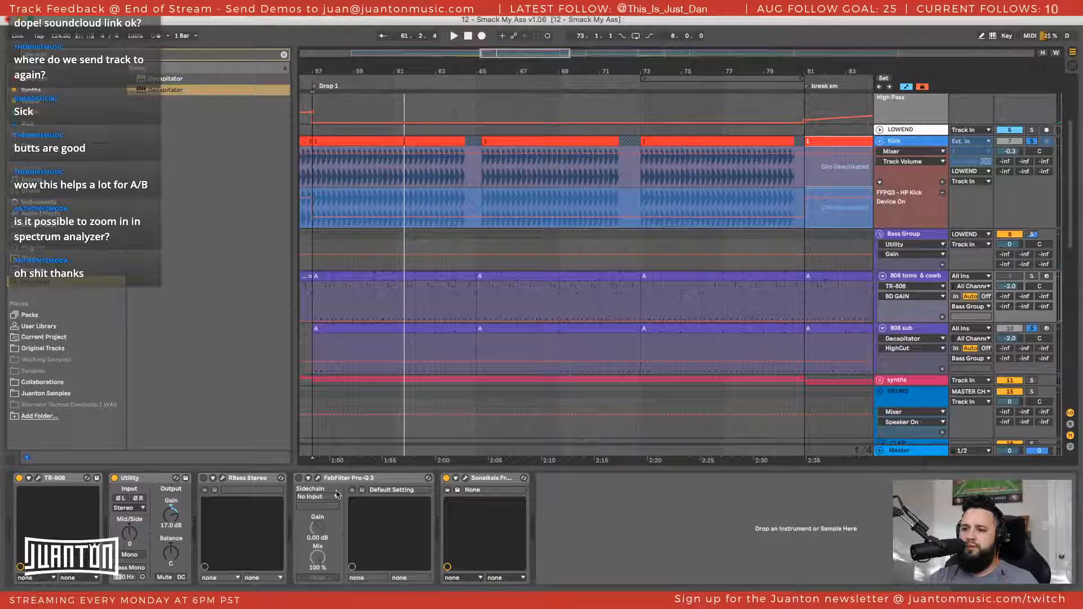
# Play the 808 sub while toggling Decapitator in the rbass chain, and compare the result on the Spectrum device
pyautogui.click(909, 328)
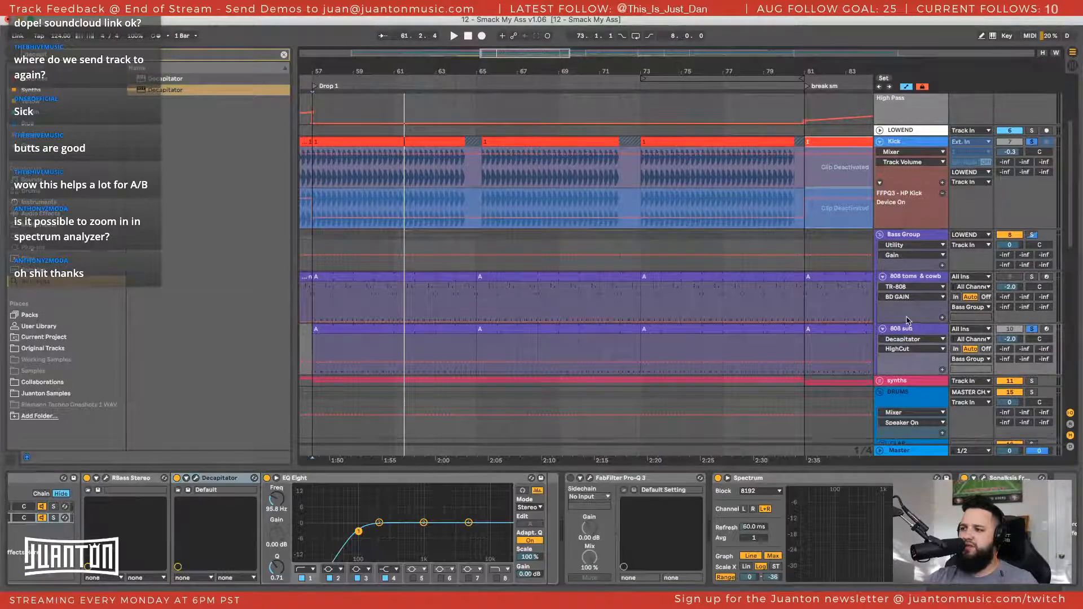
pyautogui.scroll(1, 907, 330)
pyautogui.hscroll(-3, 337, 527)
pyautogui.press('space')
pyautogui.click(319, 478)
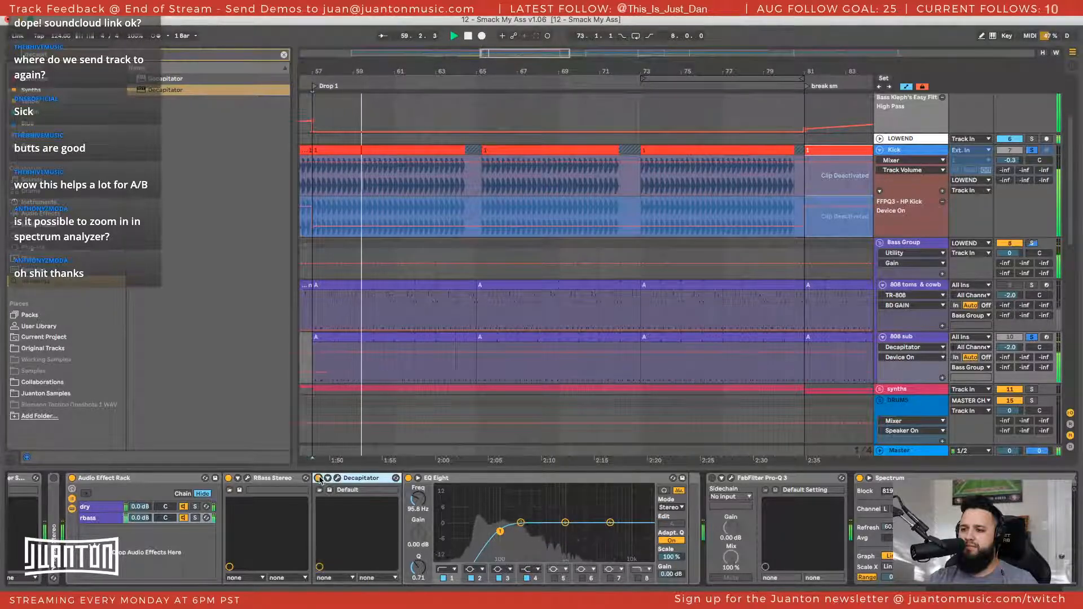
pyautogui.hscroll(3, 337, 492)
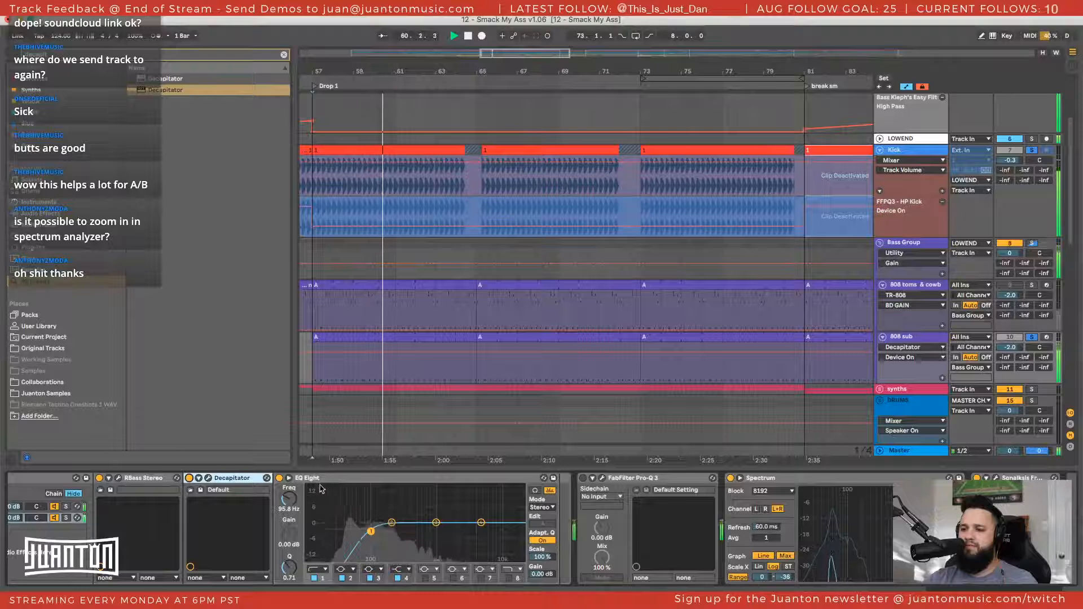
pyautogui.hscroll(2, 327, 489)
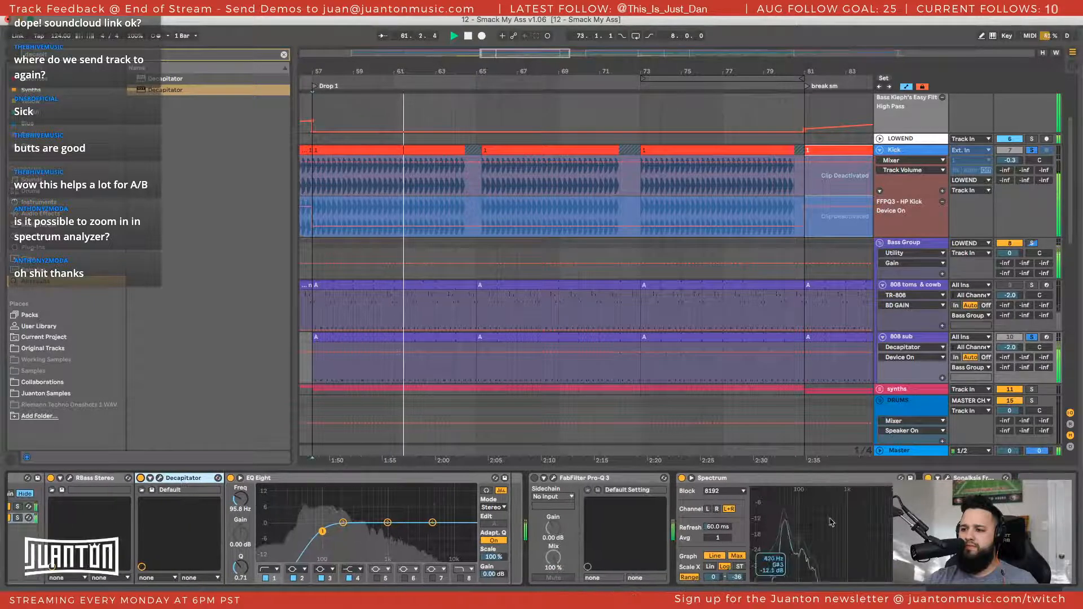
pyautogui.moveTo(829, 523)
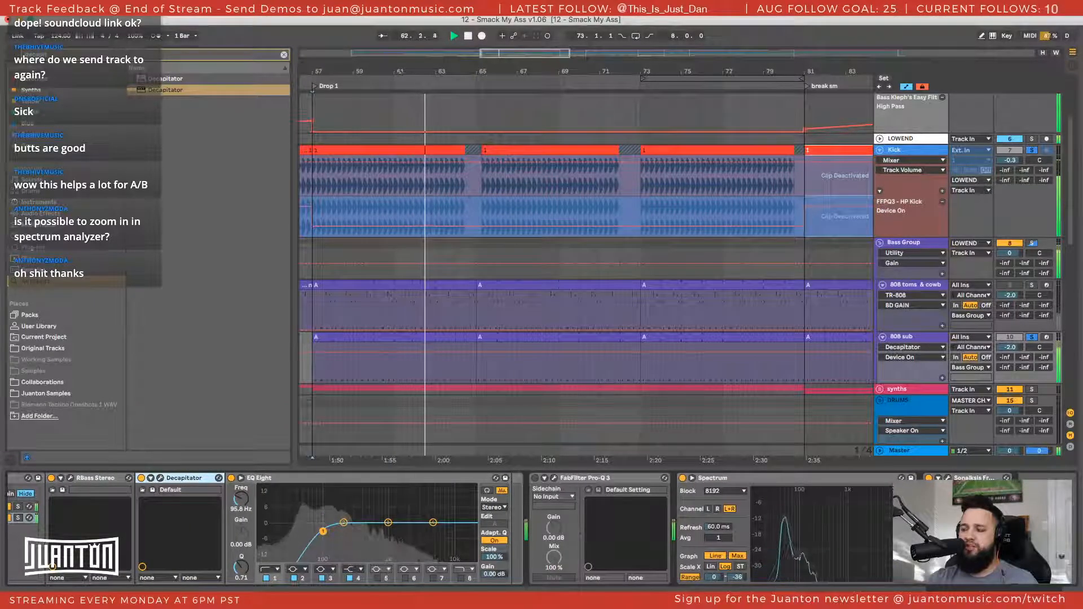
# Clear the solos on the kick and 808 sub, briefly activate the 808 toms & cowb track before muting it again, and restart playback
pyautogui.click(1031, 337)
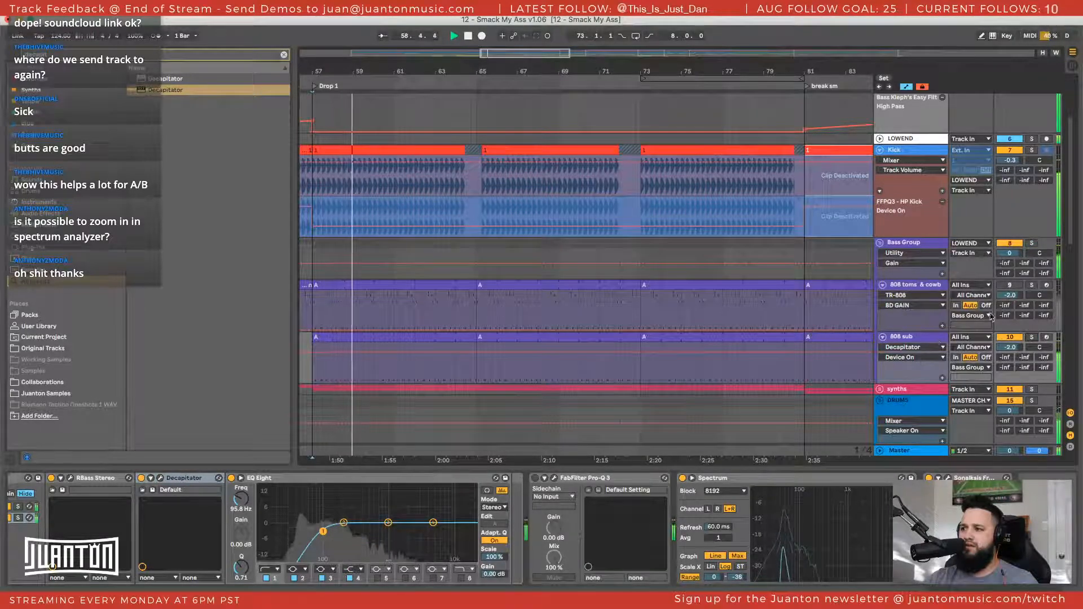
pyautogui.click(1003, 286)
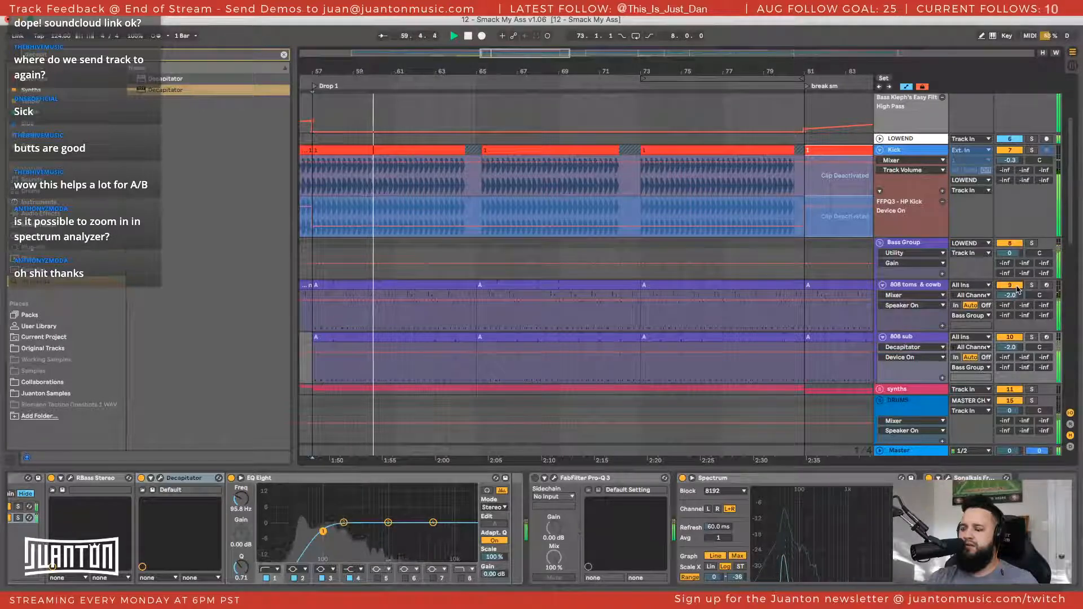
pyautogui.click(1016, 287)
pyautogui.press('space')
pyautogui.press('space')
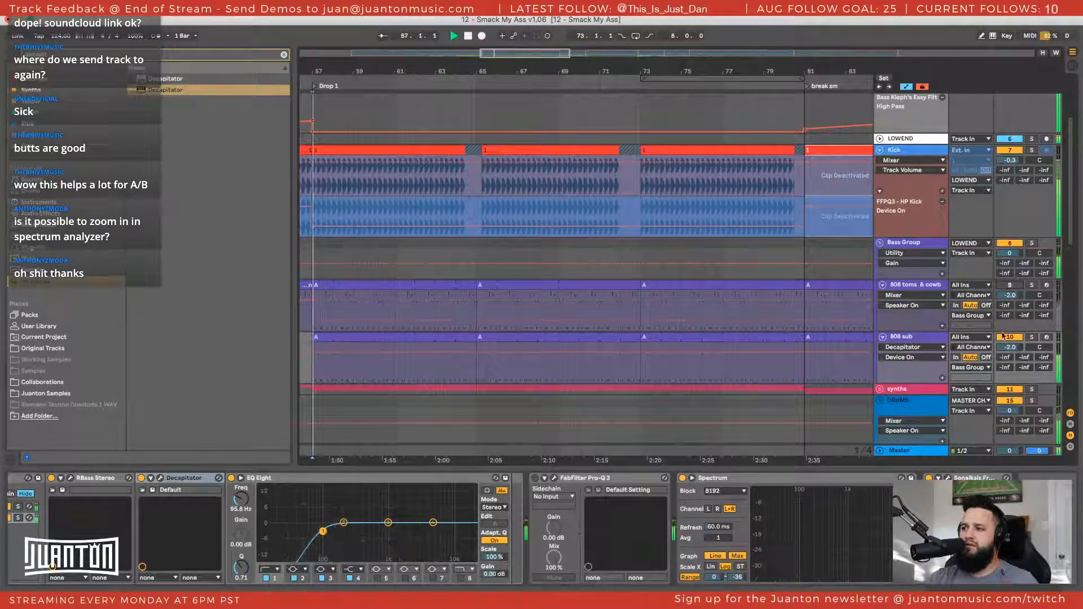
# Switch off the 808 sub's Audio Effect Rack during playback and enable the standalone RBass Stereo before it for comparison
pyautogui.hscroll(-3, 550, 482)
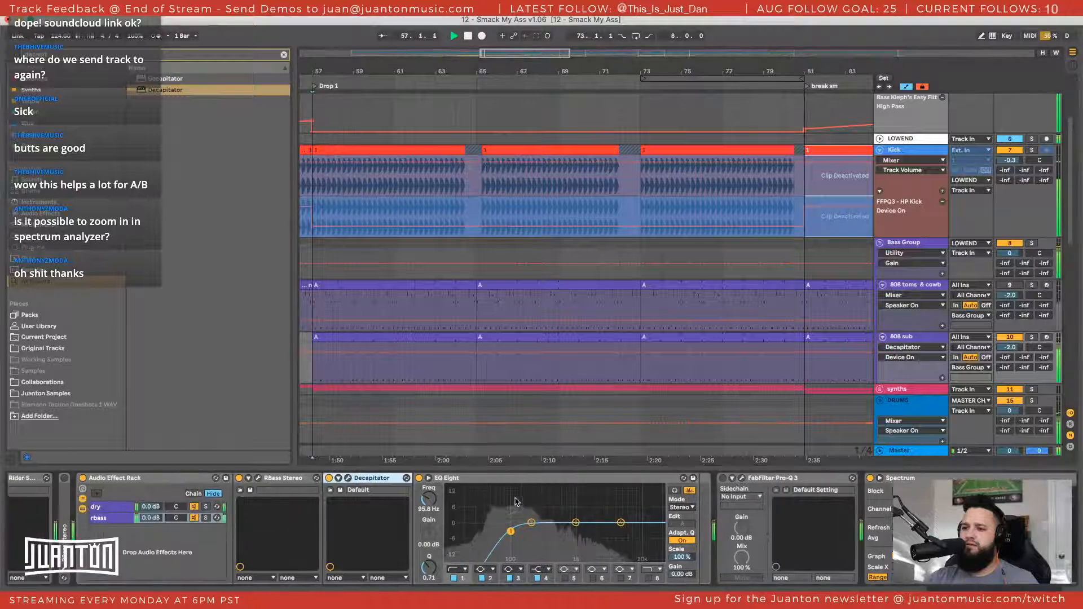
pyautogui.press('space')
pyautogui.press('space')
pyautogui.click(83, 478)
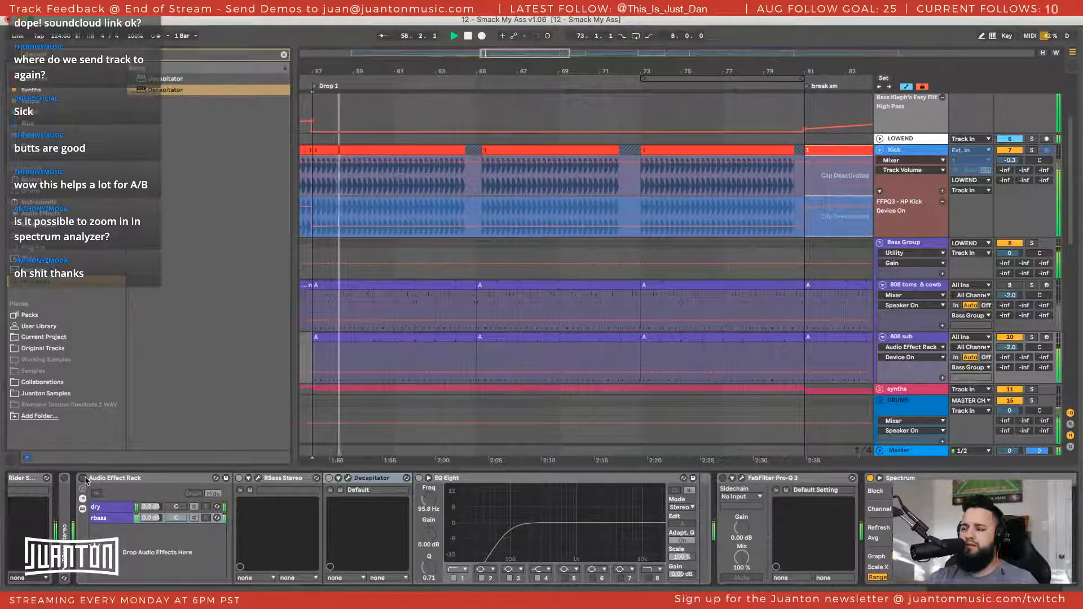
pyautogui.click(65, 479)
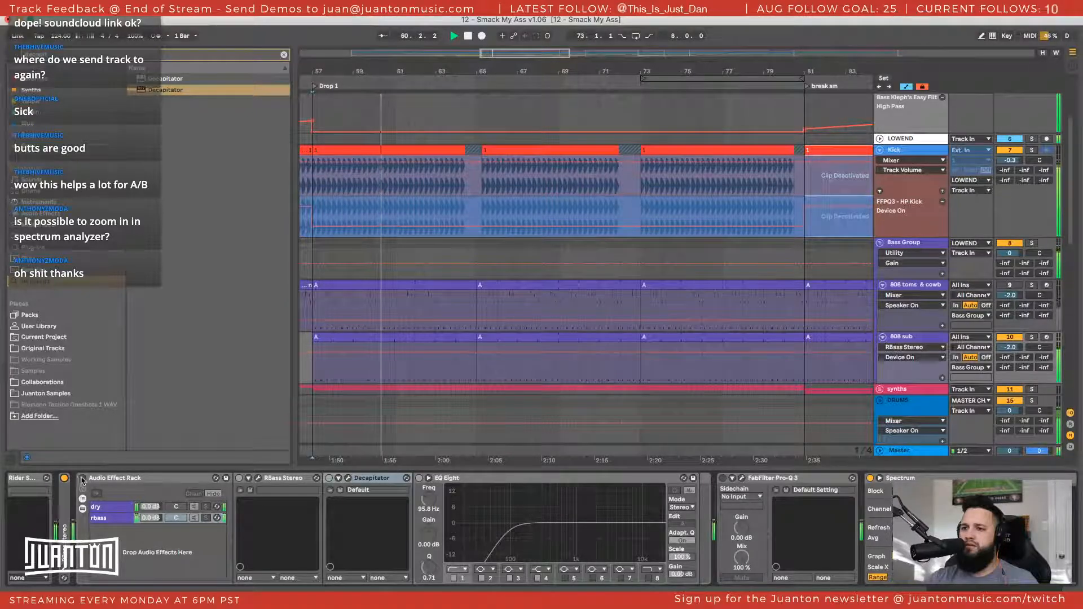
pyautogui.hscroll(-5, 87, 479)
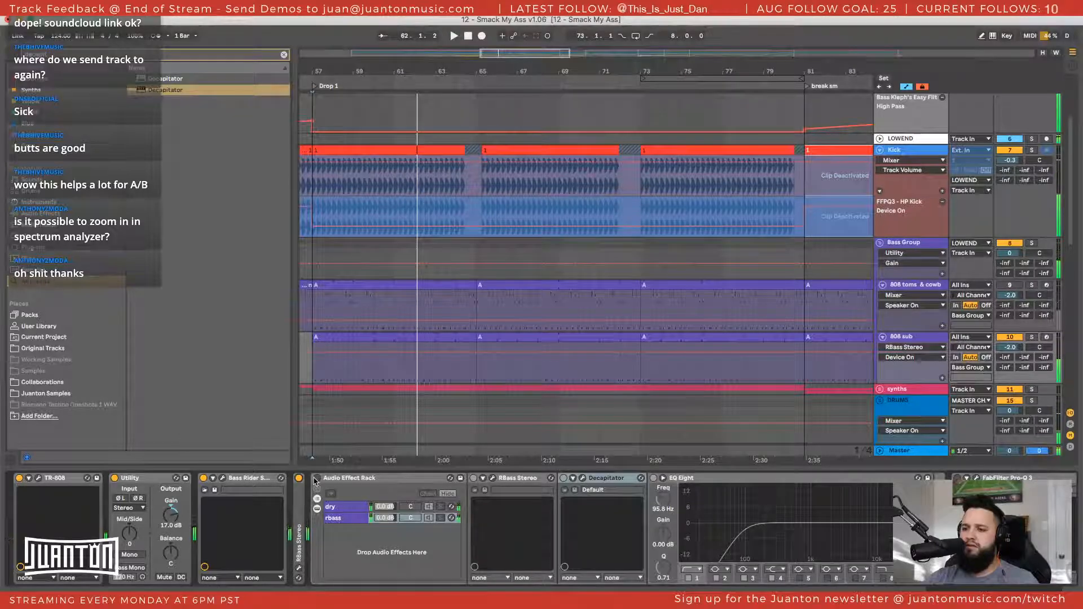
# Open the 808 sub's TR-808, solo the LOWEND group, and set the bass drum decay to 170 during playback
pyautogui.click(44, 480)
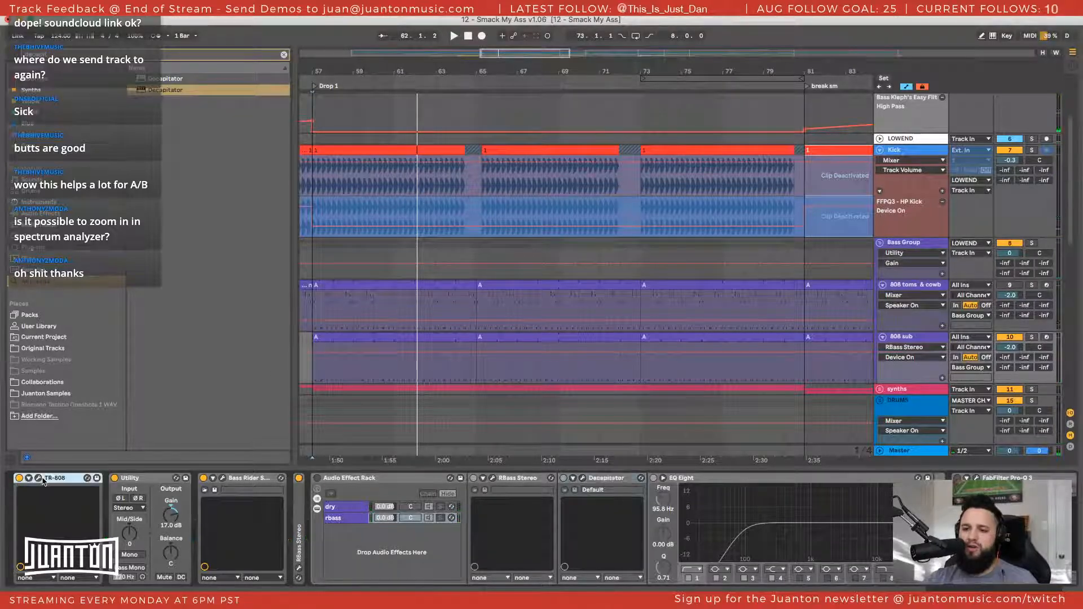
pyautogui.moveTo(411, 597); pyautogui.dragTo(364, 53)
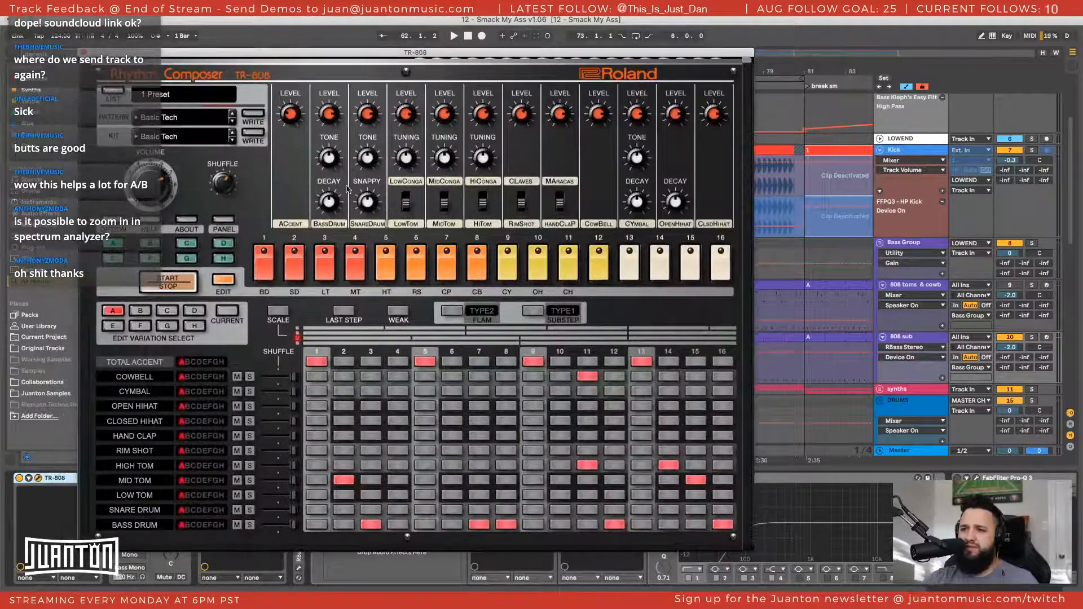
pyautogui.press('space')
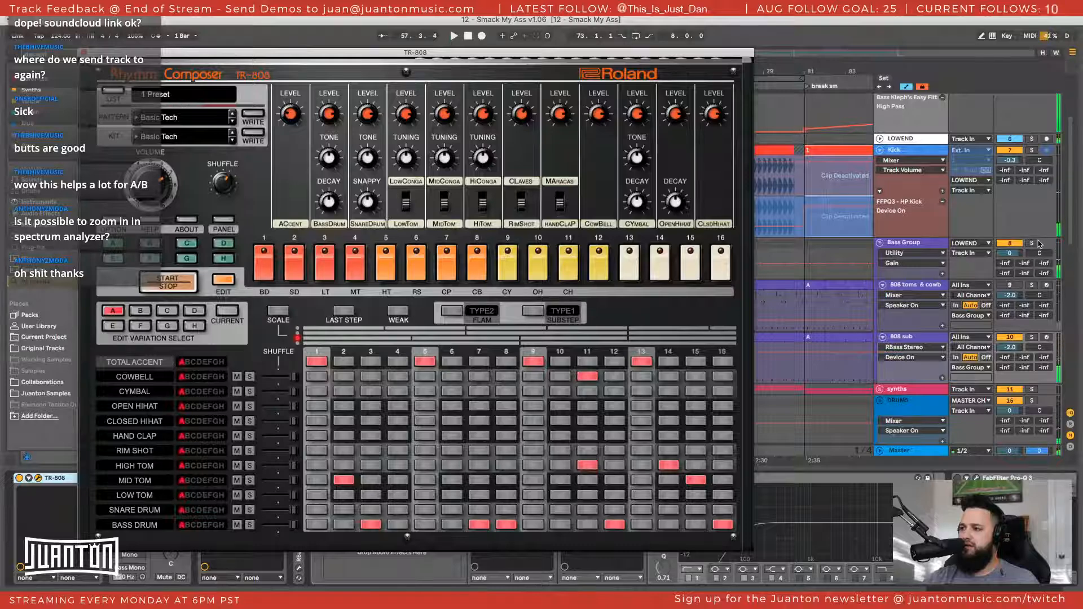
pyautogui.scroll(5, 1040, 244)
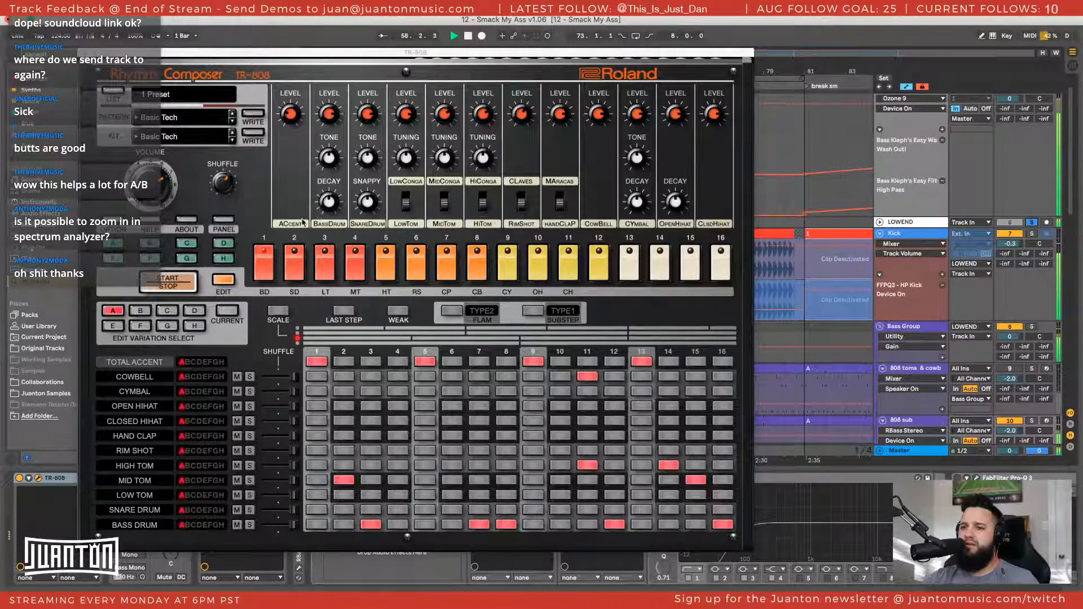
pyautogui.moveTo(331, 205); pyautogui.dragTo(333, 201)
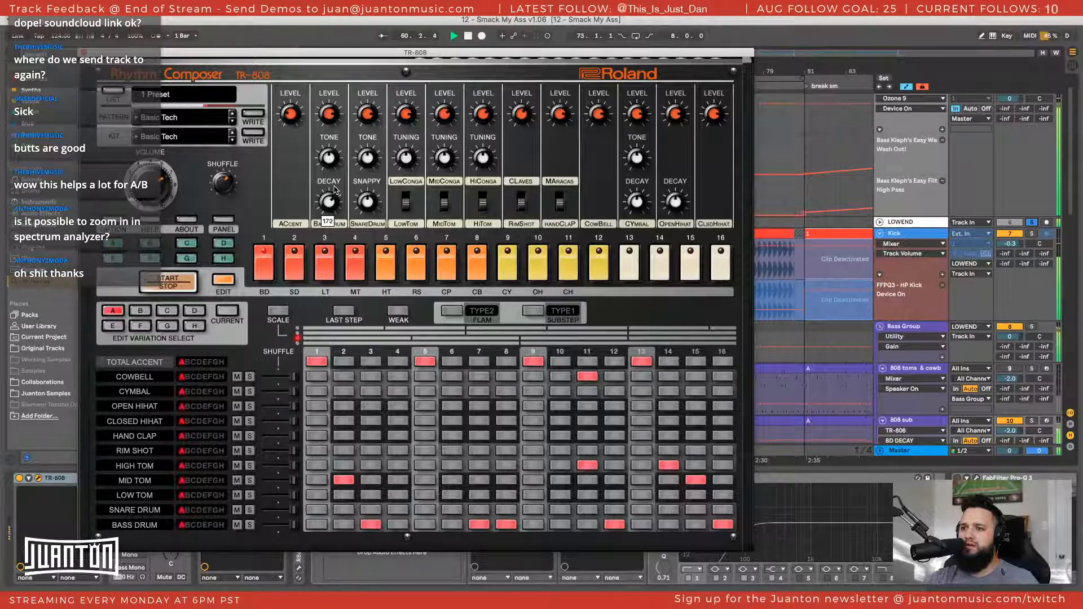
pyautogui.moveTo(337, 184); pyautogui.dragTo(335, 185)
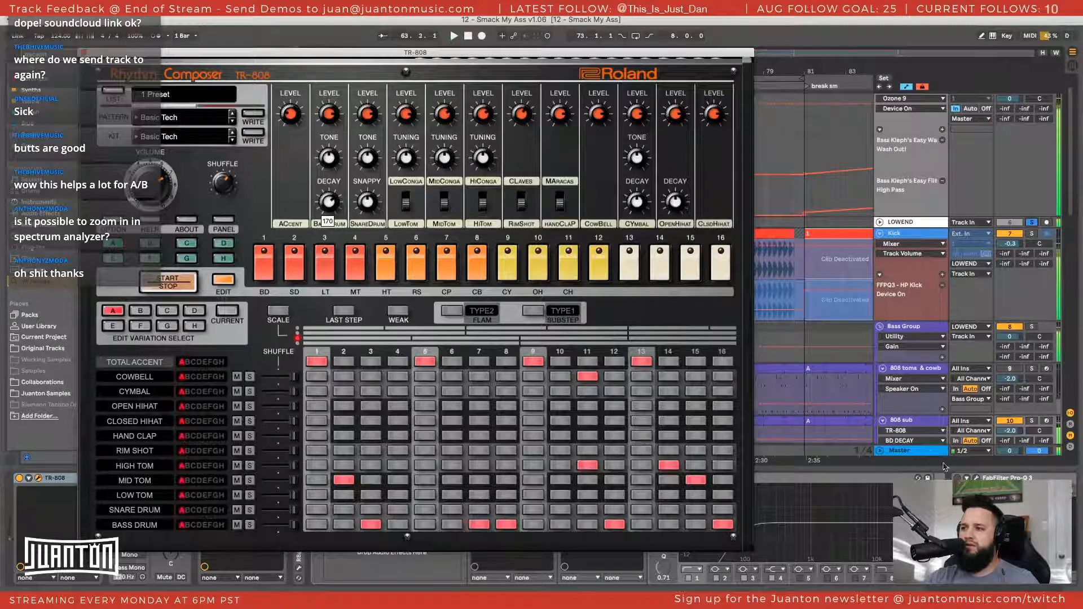
# Open the Master track's LFOTool during playback with the TR-808 collapsed, and shift its waveform display aside to keep the TR-808 knobs accessible
pyautogui.click(931, 450)
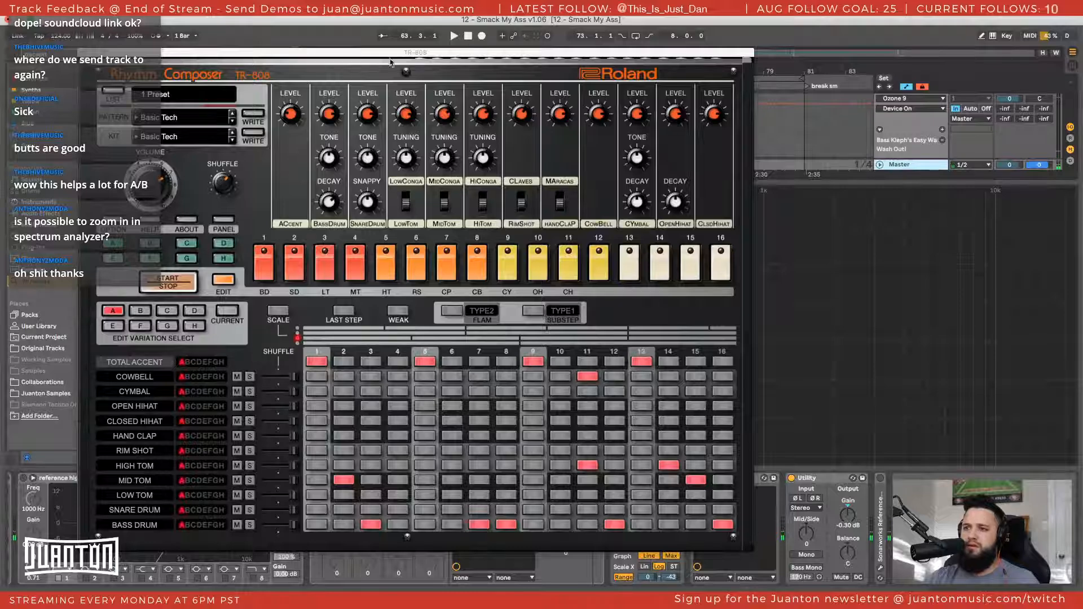
pyautogui.click(218, 282)
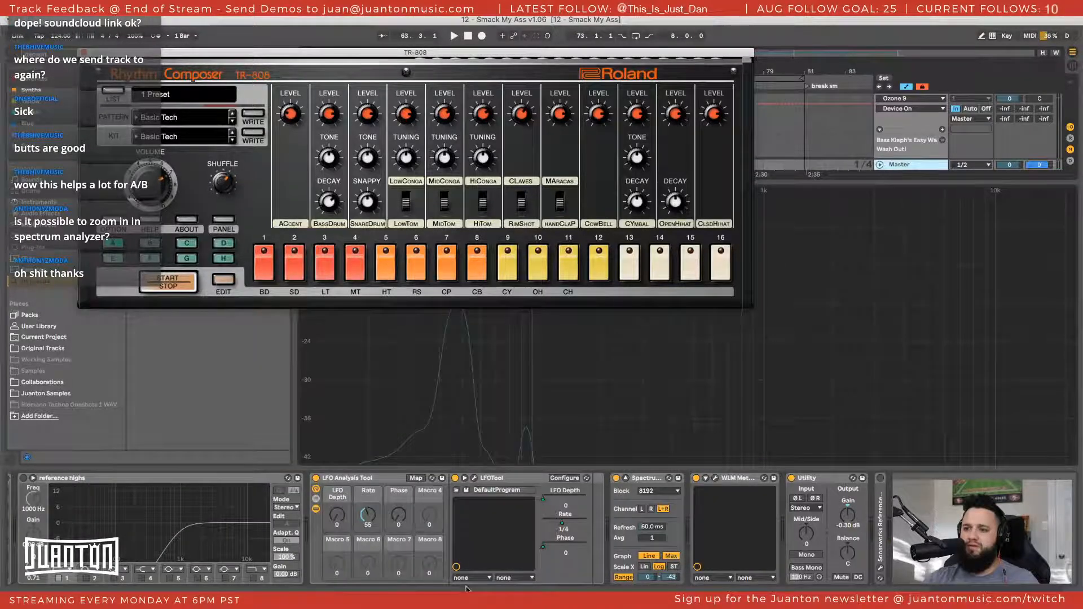
pyautogui.click(473, 481)
pyautogui.press('space')
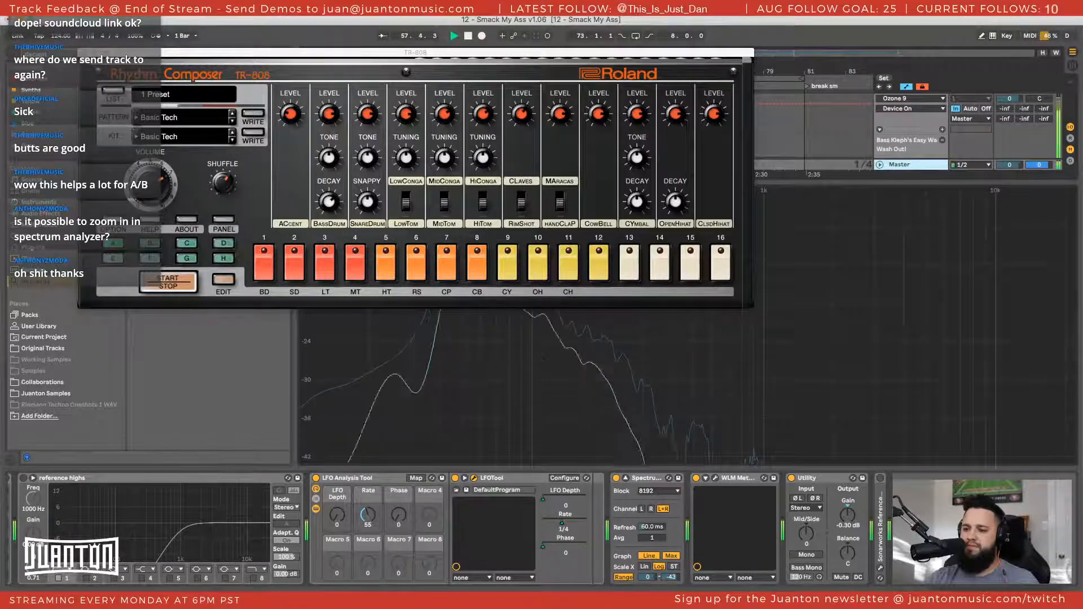
pyautogui.moveTo(533, 181); pyautogui.dragTo(449, 129)
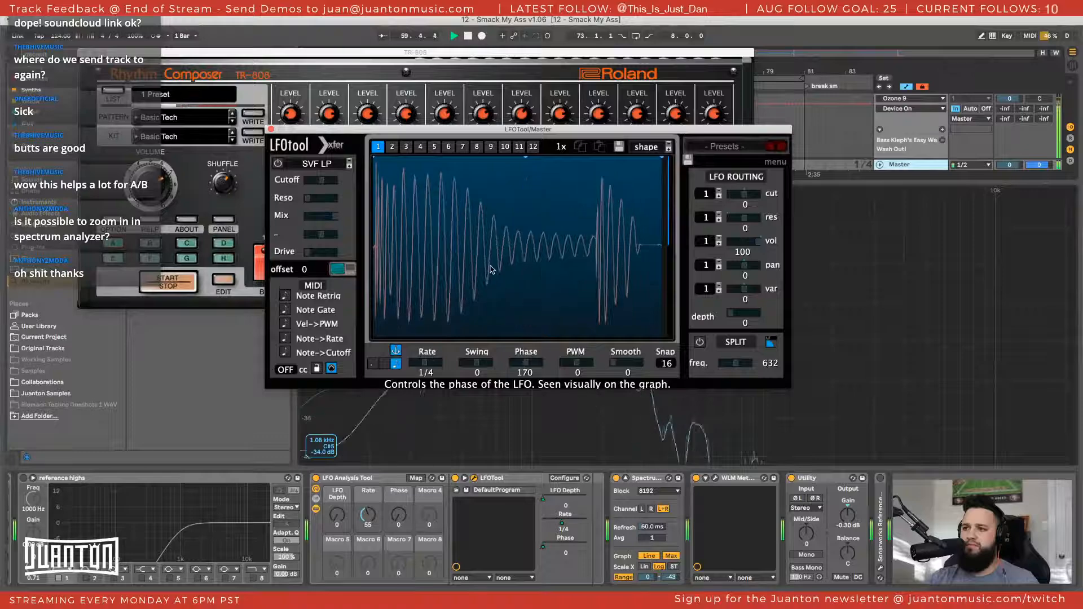
pyautogui.moveTo(482, 130); pyautogui.dragTo(691, 133)
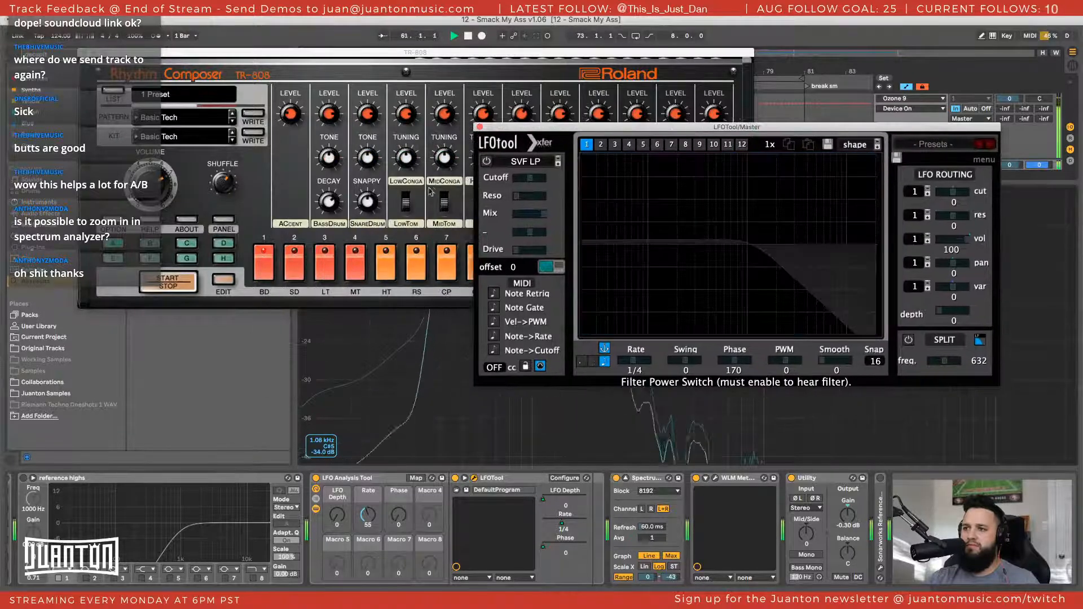
# Separate the TR-808 and LFOTool windows, and try bass drum decays of 198, 227, 252 and 170 against the waveform before settling on 172
pyautogui.click(328, 202)
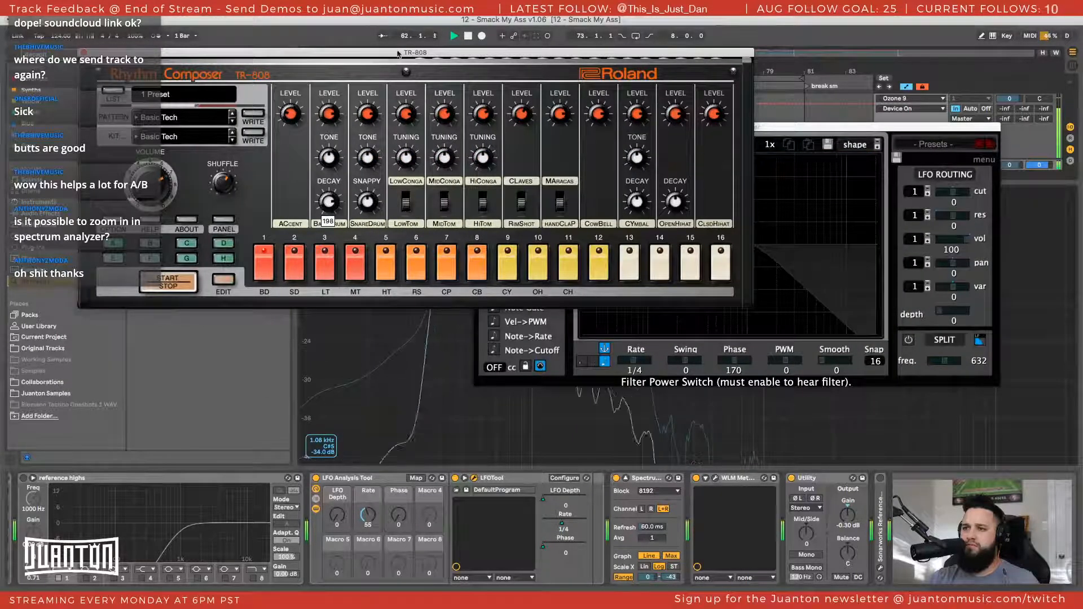
pyautogui.moveTo(361, 52); pyautogui.dragTo(306, 304)
pyautogui.moveTo(594, 131); pyautogui.dragTo(604, 50)
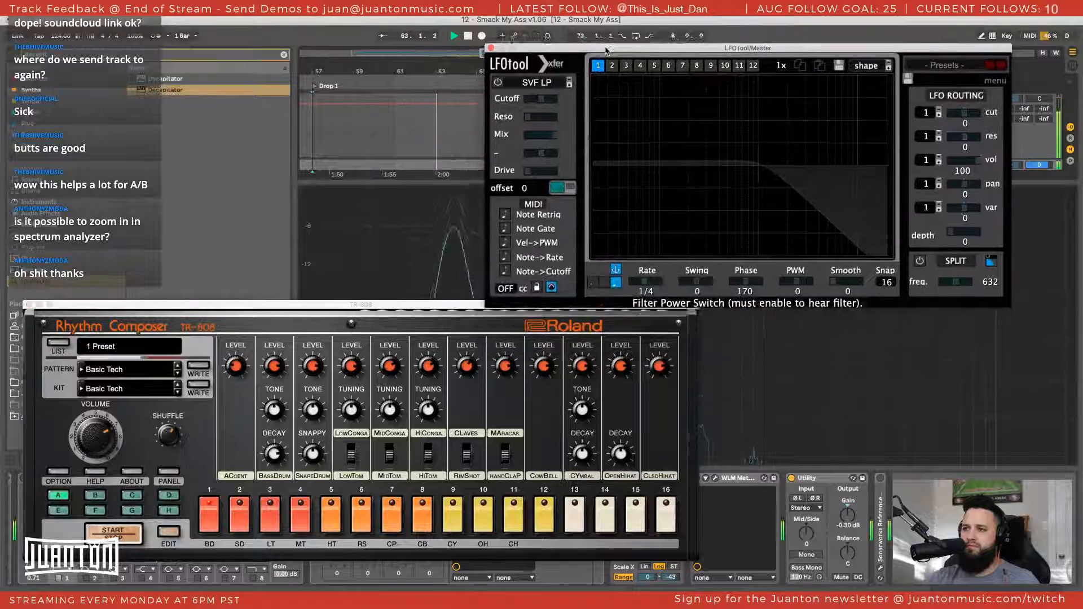
pyautogui.click(271, 454)
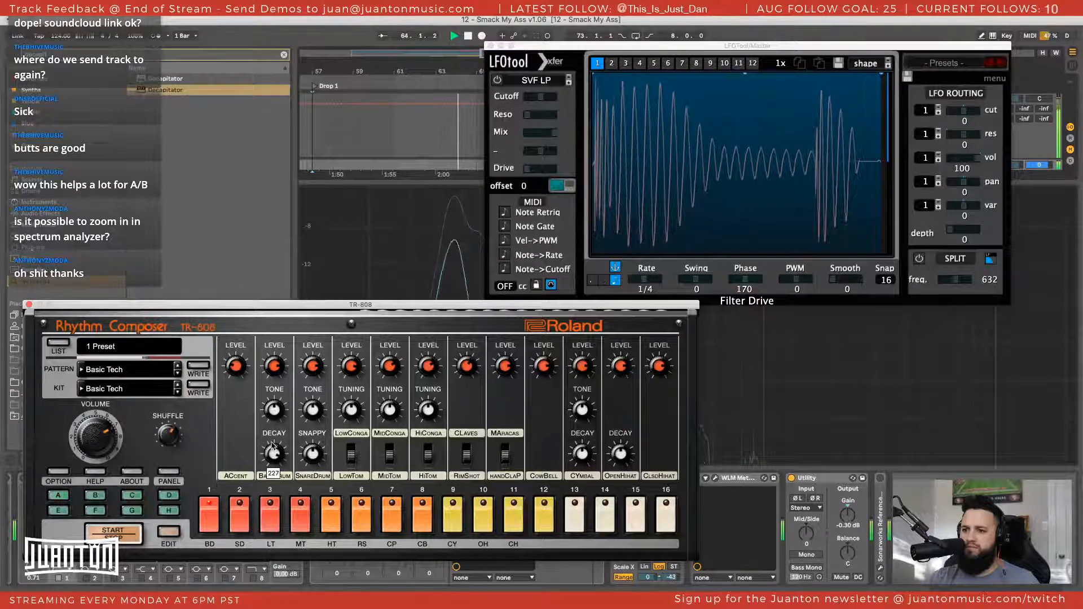
pyautogui.moveTo(271, 455); pyautogui.dragTo(276, 433)
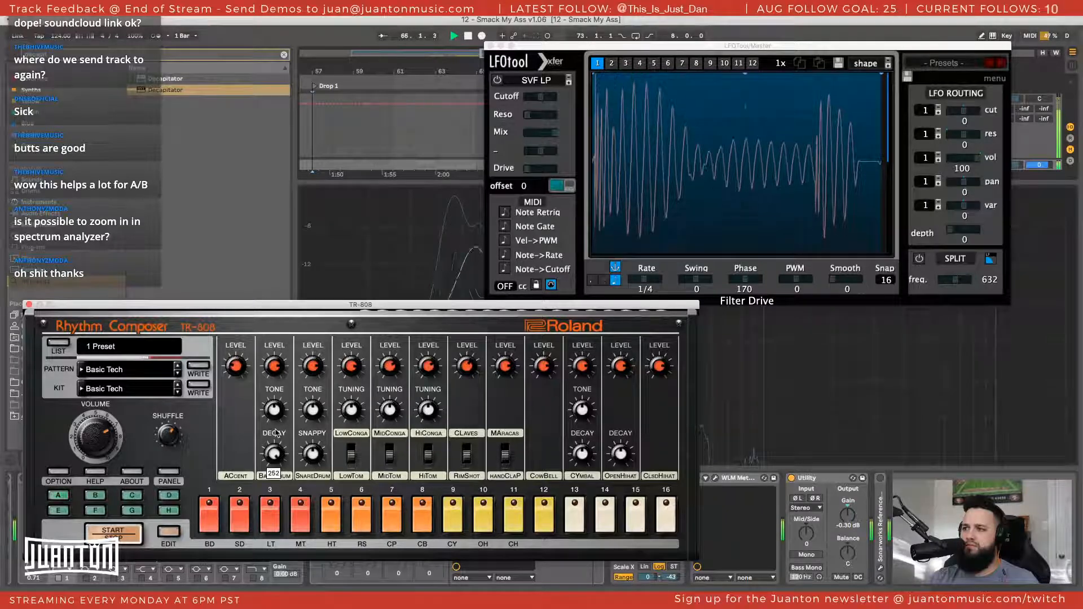
pyautogui.moveTo(276, 432); pyautogui.dragTo(275, 452)
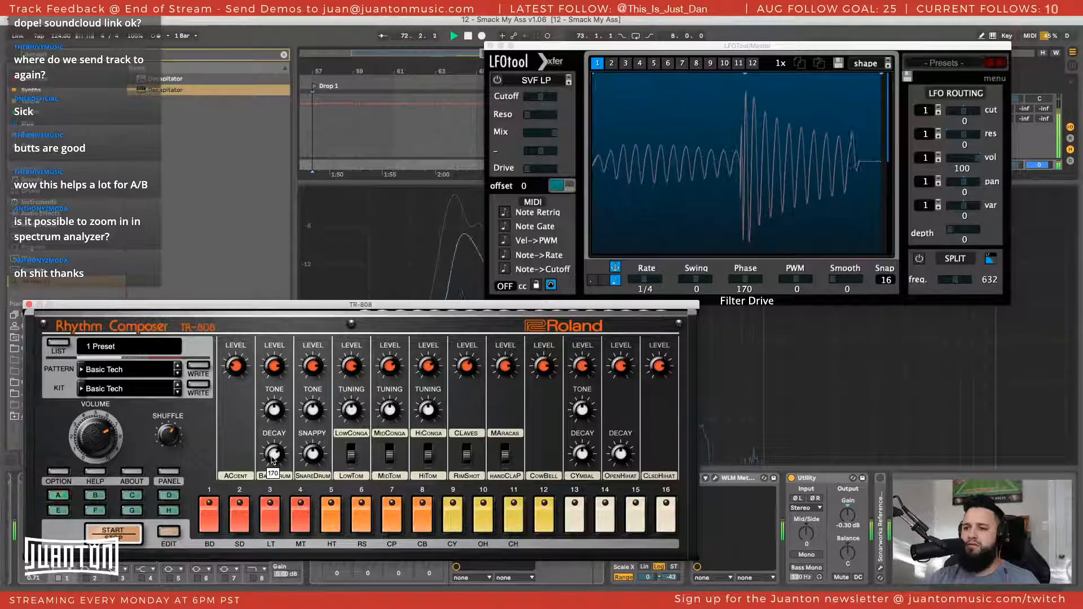
pyautogui.moveTo(272, 458); pyautogui.dragTo(276, 454)
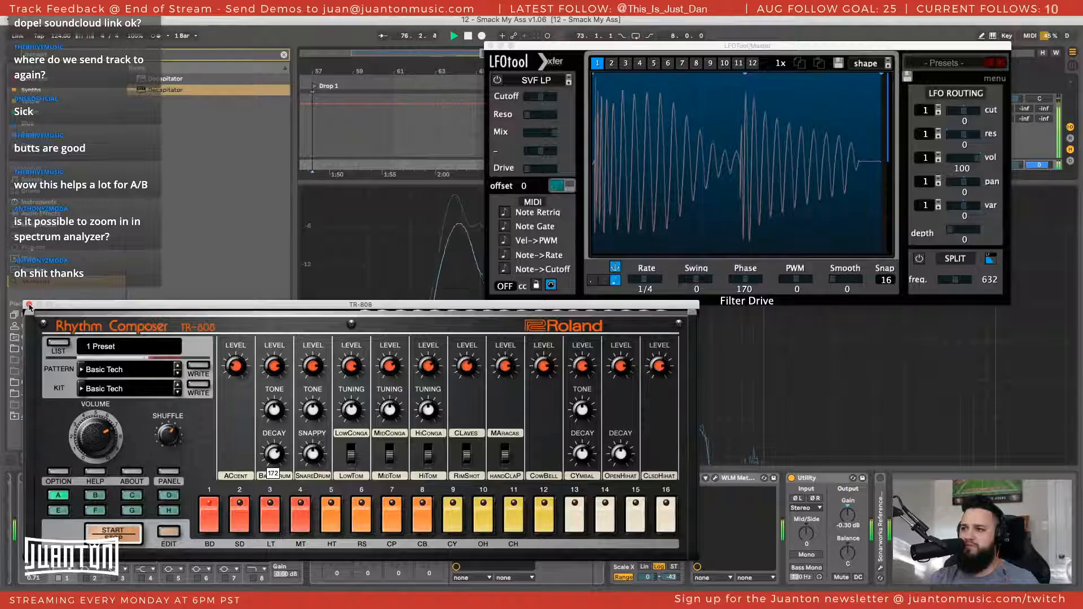
# Close the TR-808 and LFOTool windows, and replay Drop 1 with the LOWEND solo cleared and the 808 toms & cowb track active
pyautogui.click(29, 305)
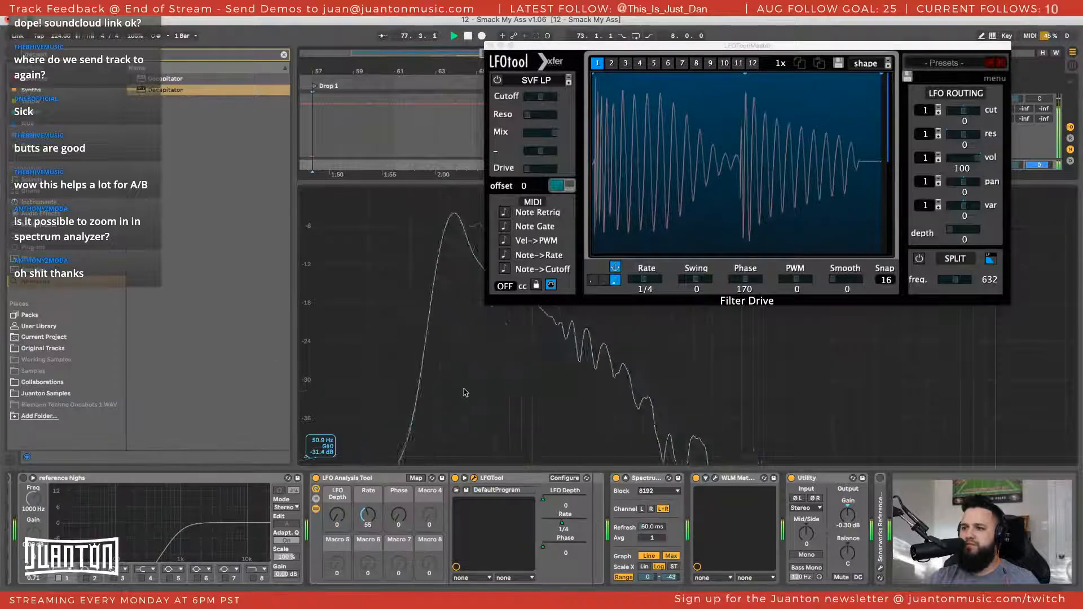
pyautogui.click(489, 45)
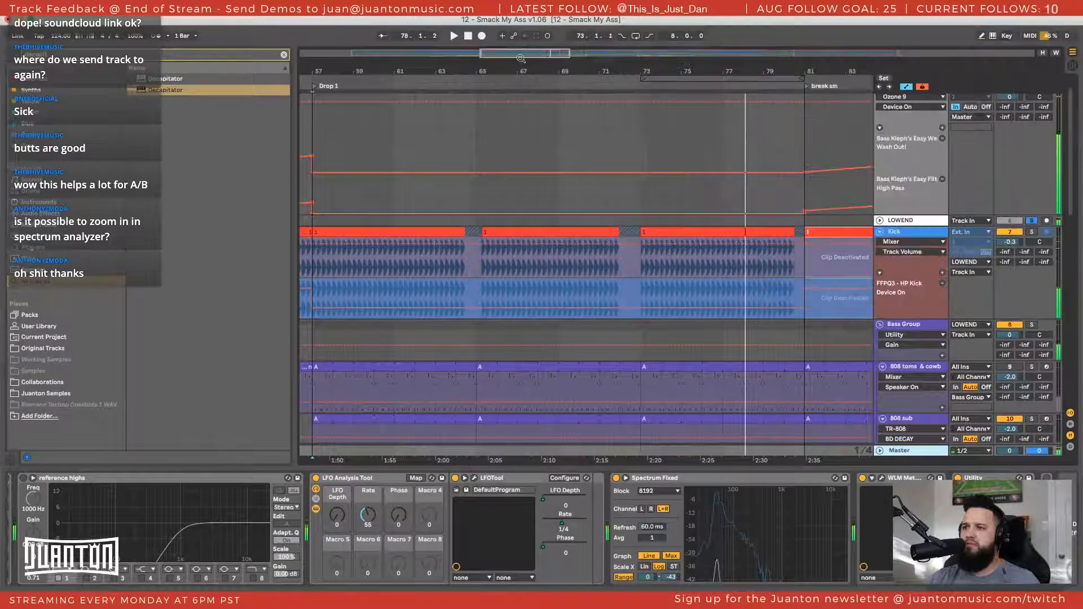
pyautogui.scroll(-1, 755, 319)
pyautogui.press('space')
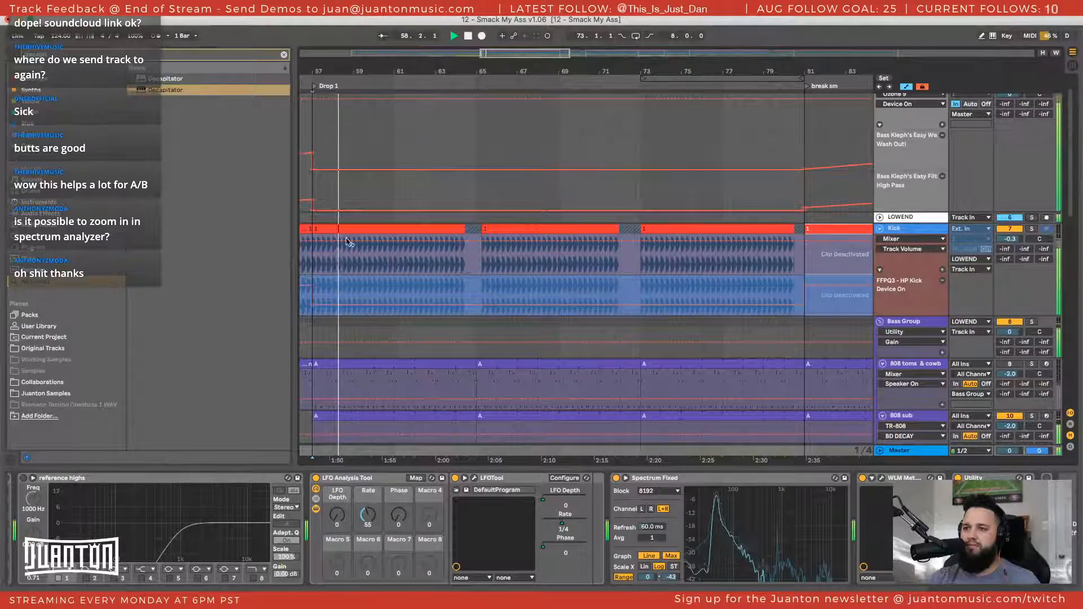
pyautogui.hscroll(-2, 339, 184)
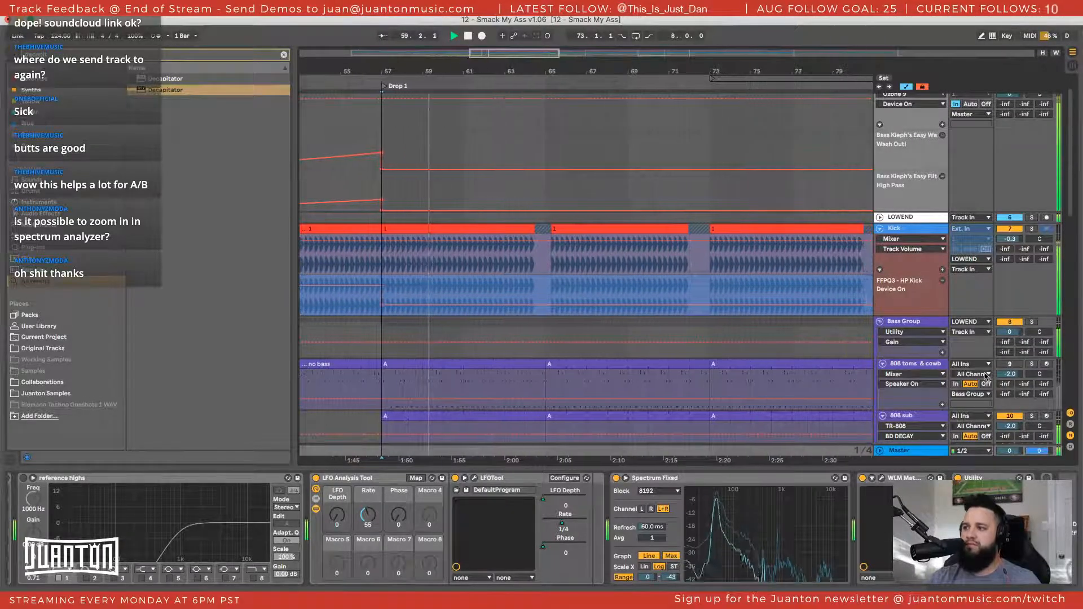
pyautogui.scroll(-2, 1000, 352)
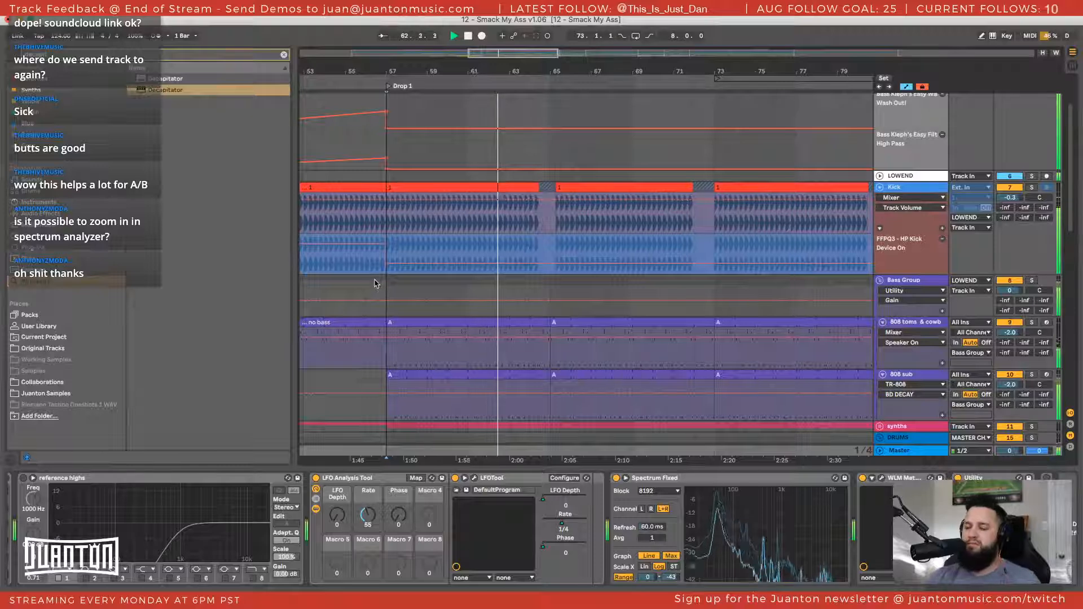
# Examine the Bass Group's sidechain devices and the 808 clips during playback, and show the 808 sub's device chain
pyautogui.click(375, 284)
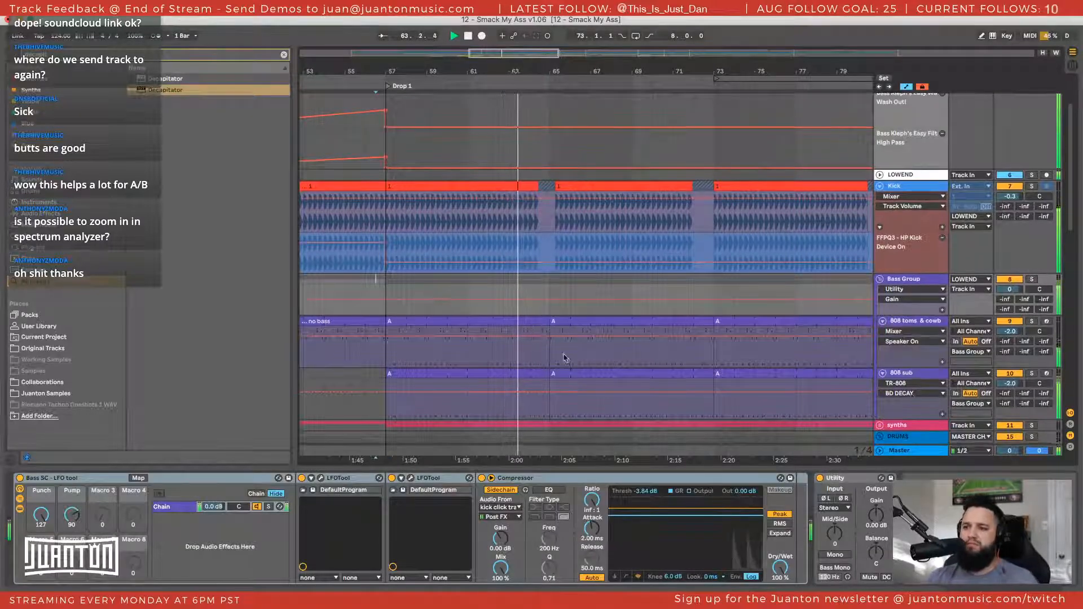
pyautogui.scroll(-1, 915, 355)
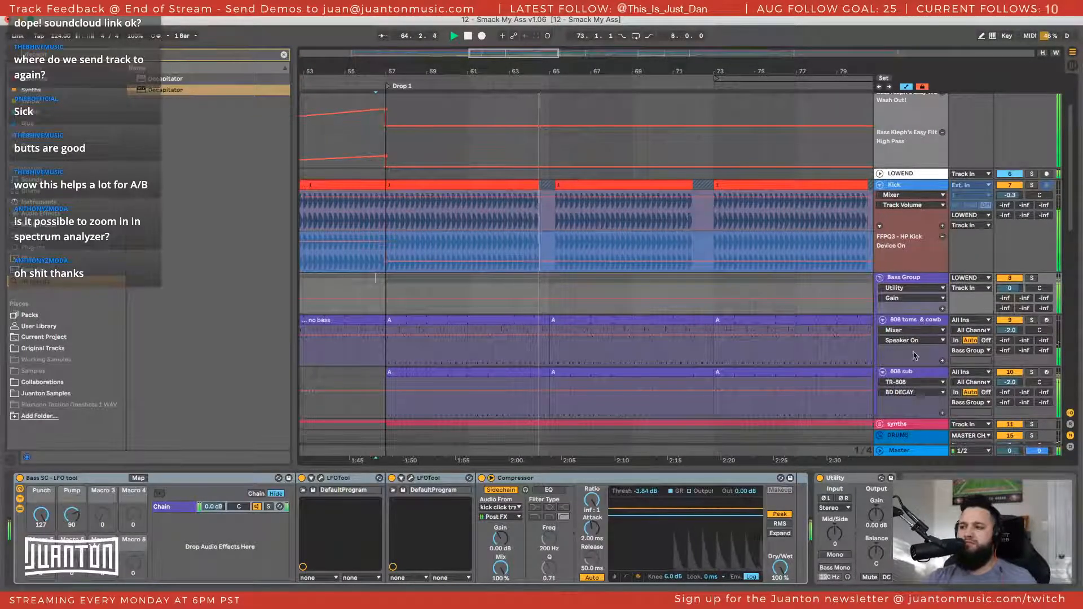
pyautogui.scroll(-2, 646, 321)
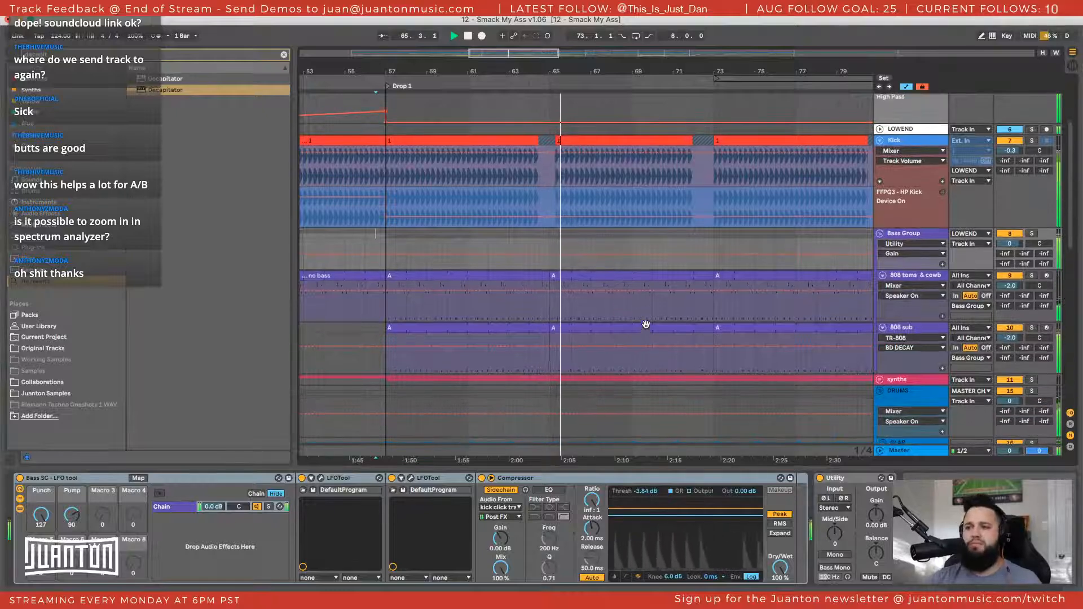
pyautogui.scroll(1, 887, 278)
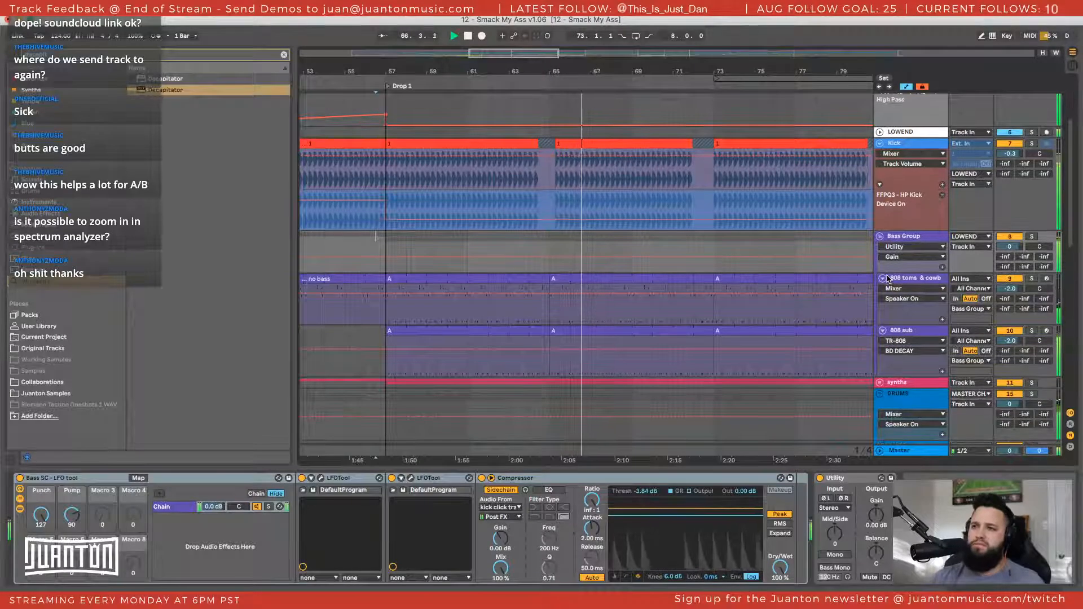
pyautogui.hscroll(4, 605, 287)
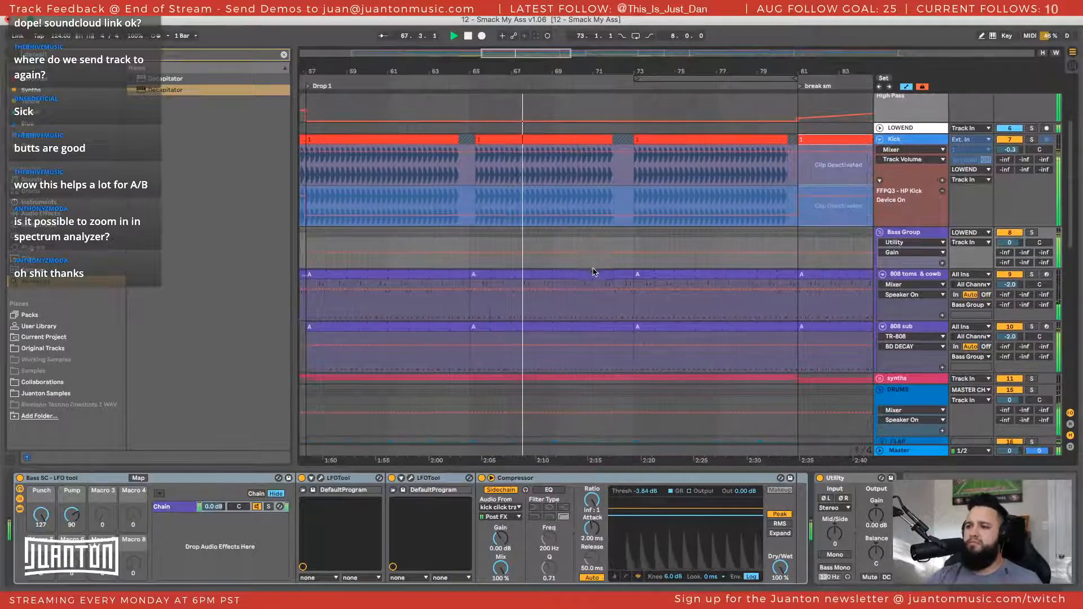
pyautogui.click(927, 322)
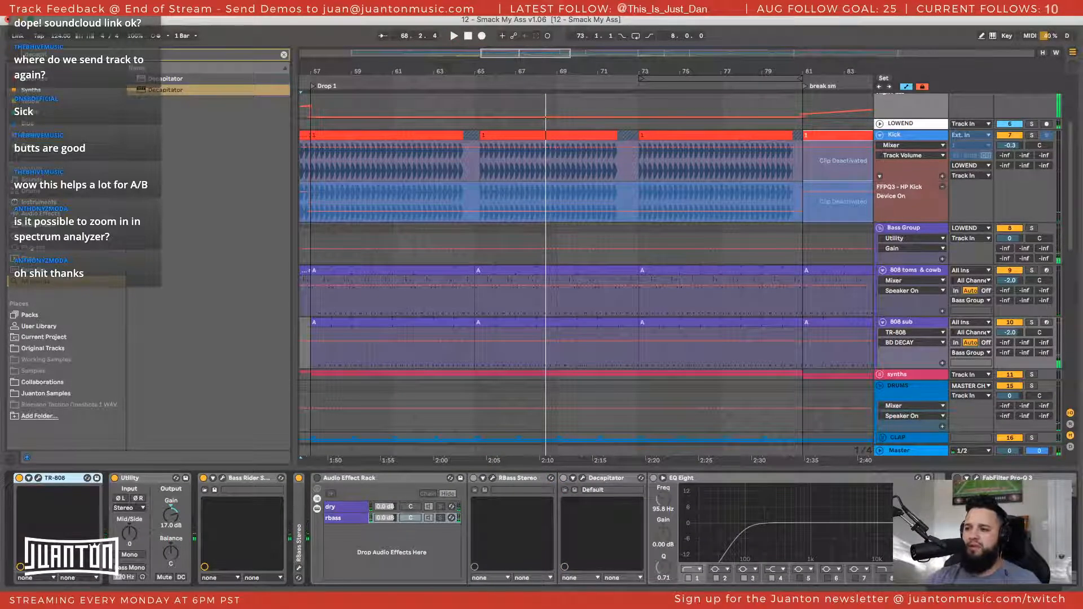
# Shift the display range of the Master track's Spectrum to 15 and -28 dB
pyautogui.click(920, 454)
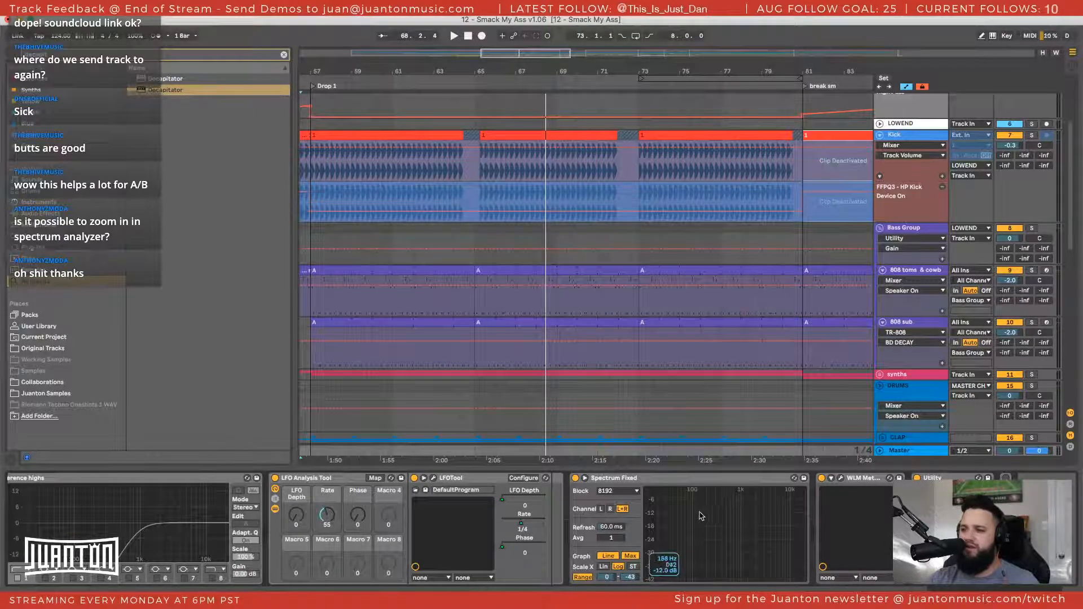
pyautogui.hscroll(-3, 700, 516)
pyautogui.hscroll(2, 697, 515)
pyautogui.moveTo(683, 494); pyautogui.dragTo(684, 510)
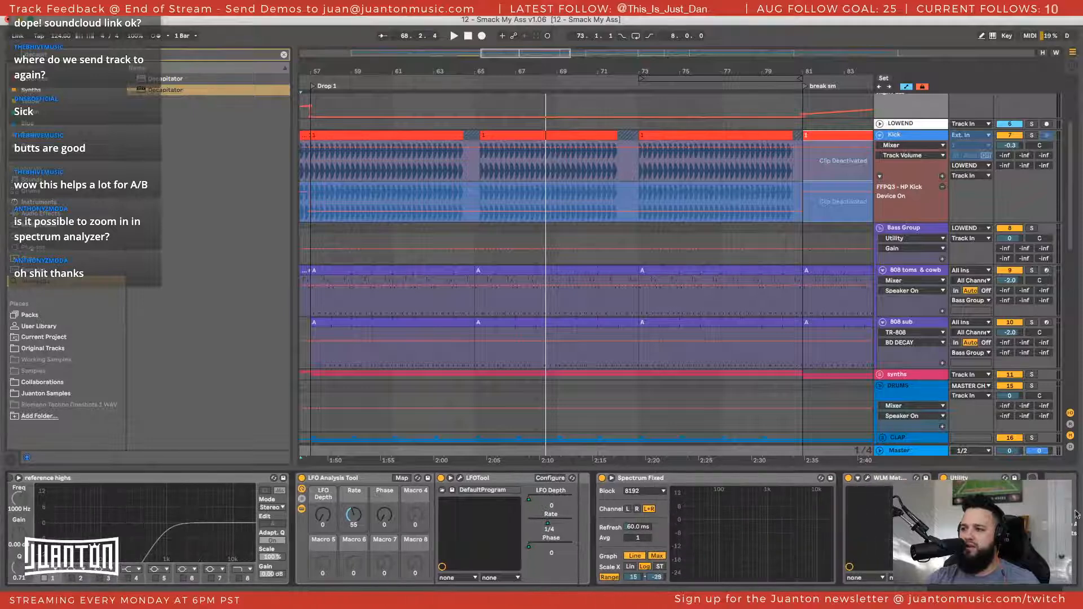
pyautogui.hscroll(1, 684, 510)
pyautogui.hscroll(-2, 685, 509)
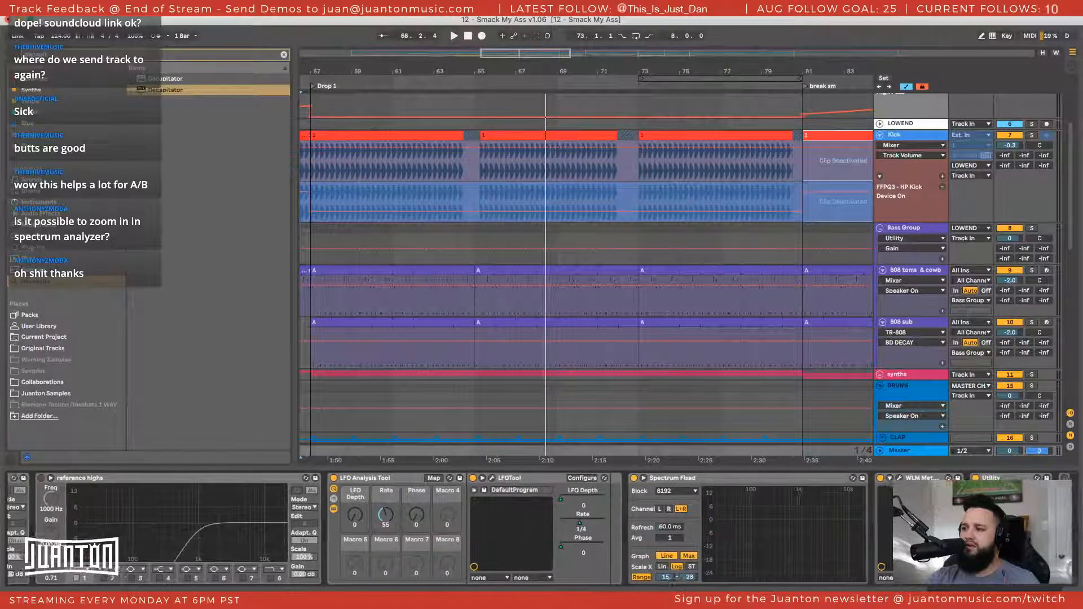
# Move the WLM Meter behind the Utility at the end of the Master device chain
pyautogui.hscroll(2, 684, 510)
pyautogui.hscroll(2, 685, 509)
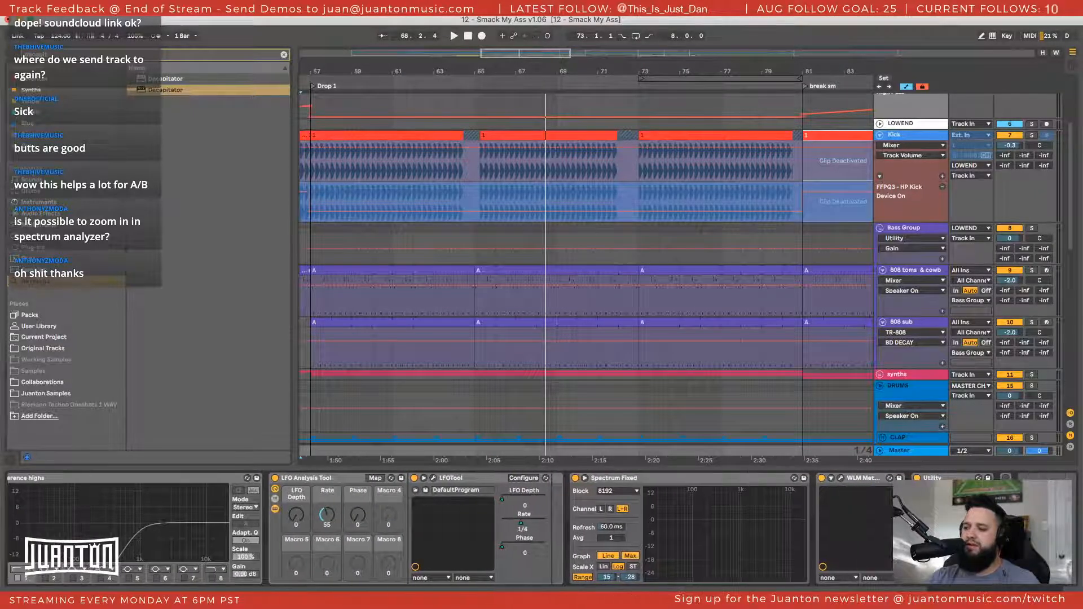
pyautogui.hscroll(6, 685, 510)
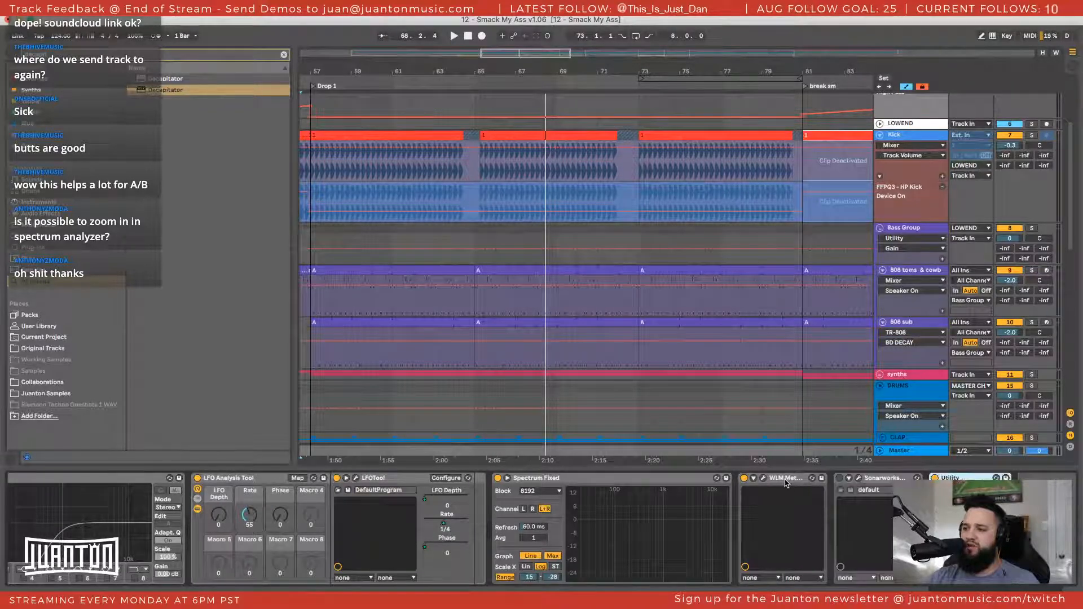
pyautogui.moveTo(786, 478); pyautogui.dragTo(1017, 502)
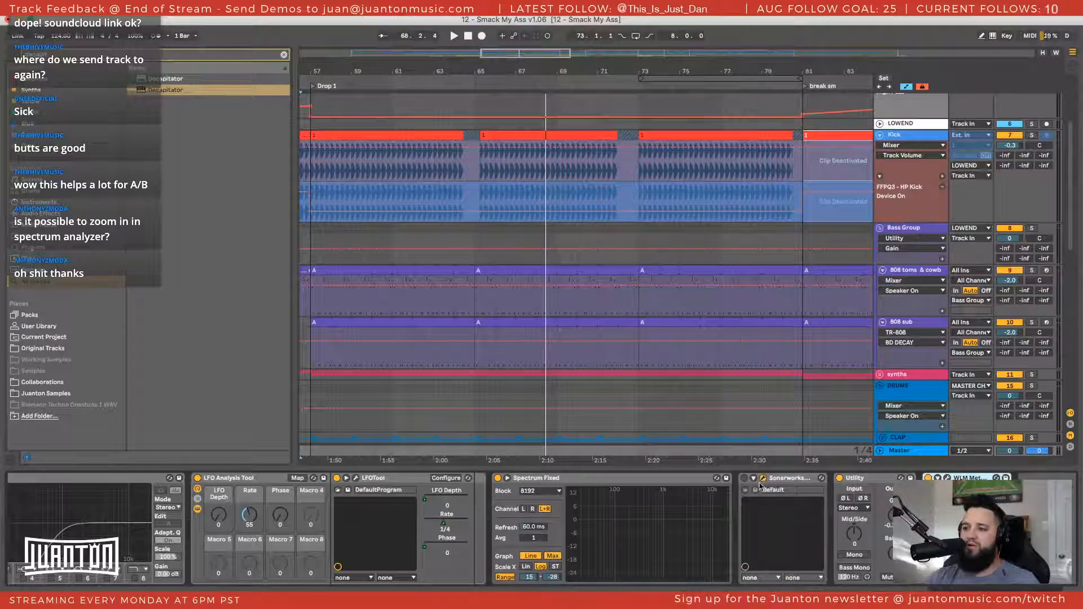
# Open Sonarworks Reference 4 on the Master and load the V-Moda Crossfade M-100 Wired Average calibration profile
pyautogui.moveTo(609, 592); pyautogui.dragTo(514, 72)
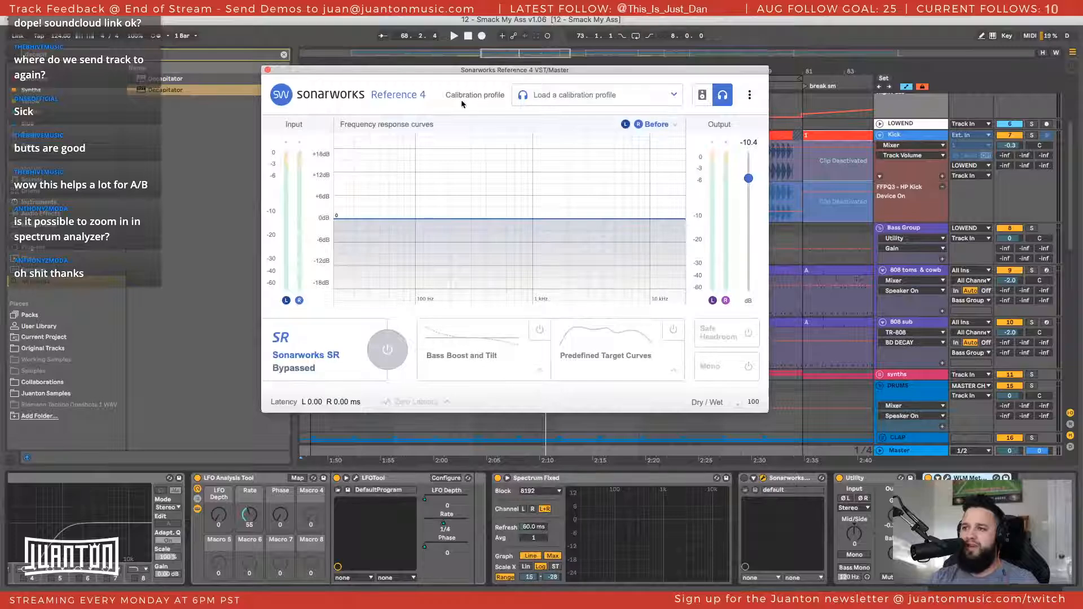
pyautogui.click(564, 95)
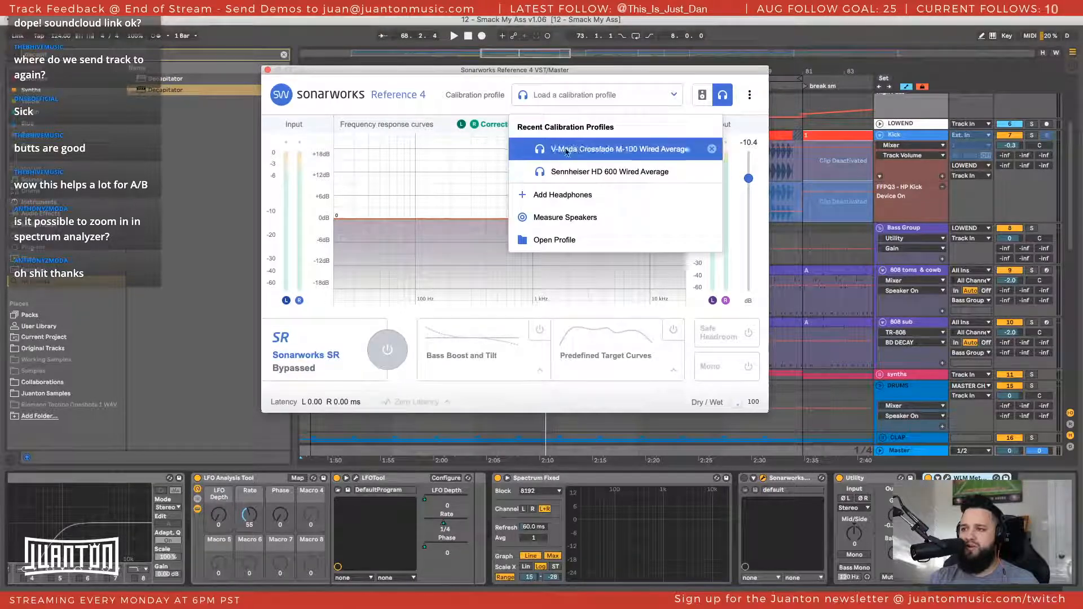
pyautogui.click(568, 108)
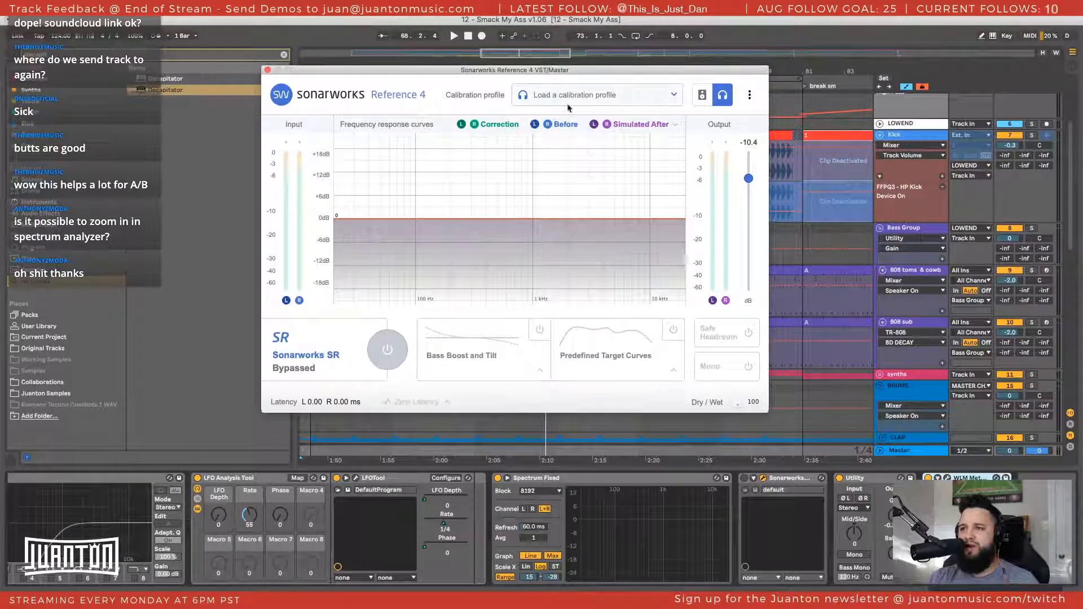
pyautogui.click(602, 97)
pyautogui.click(595, 157)
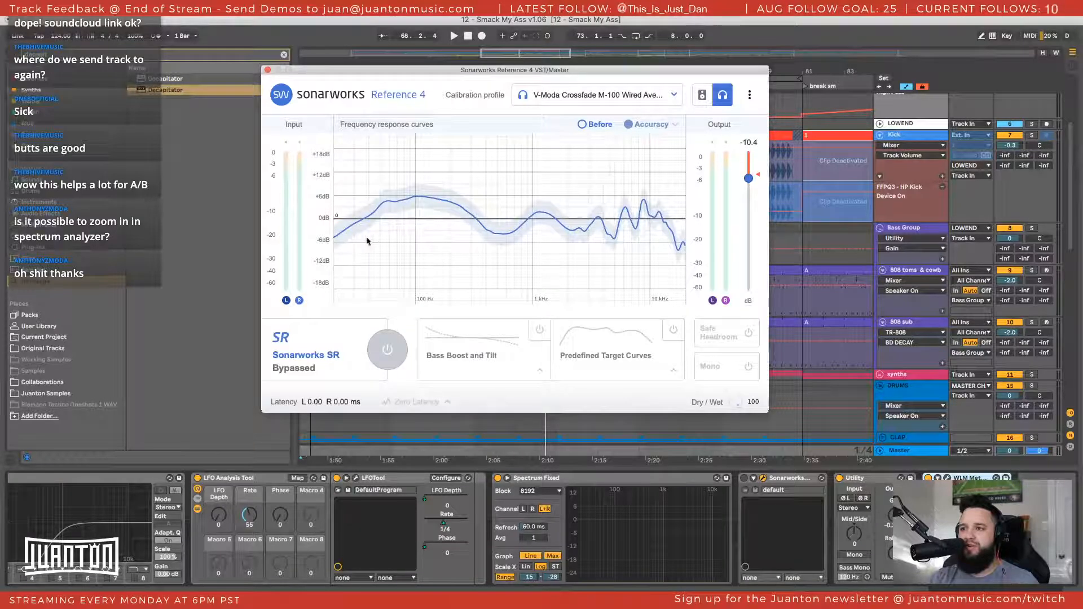
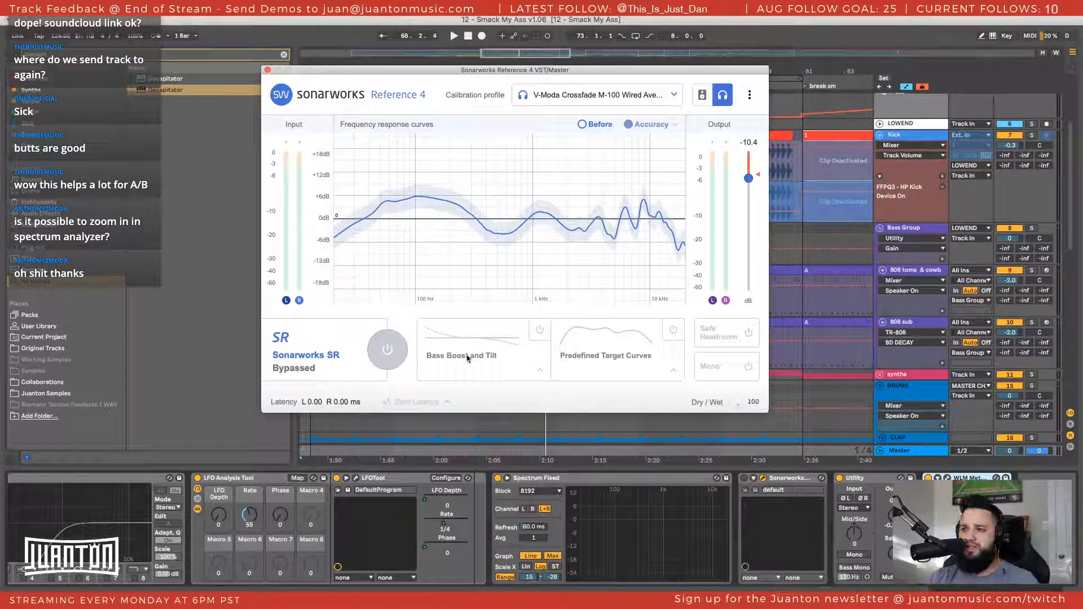
# Enable the Sonarworks calibration, hide the Before and Correction curves, and close the plug-in window
pyautogui.click(388, 349)
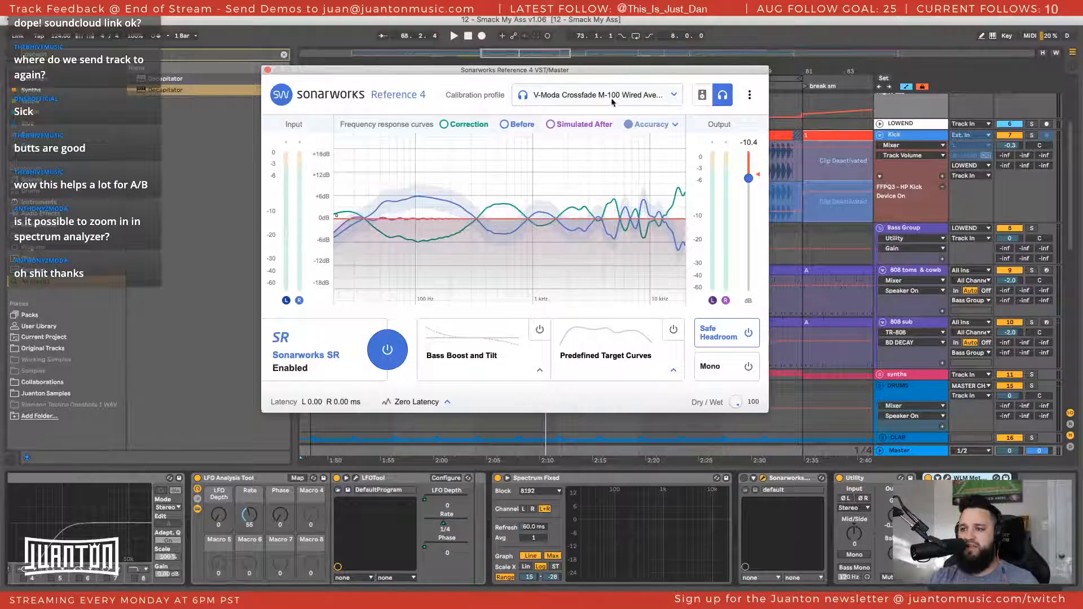
pyautogui.moveTo(544, 125)
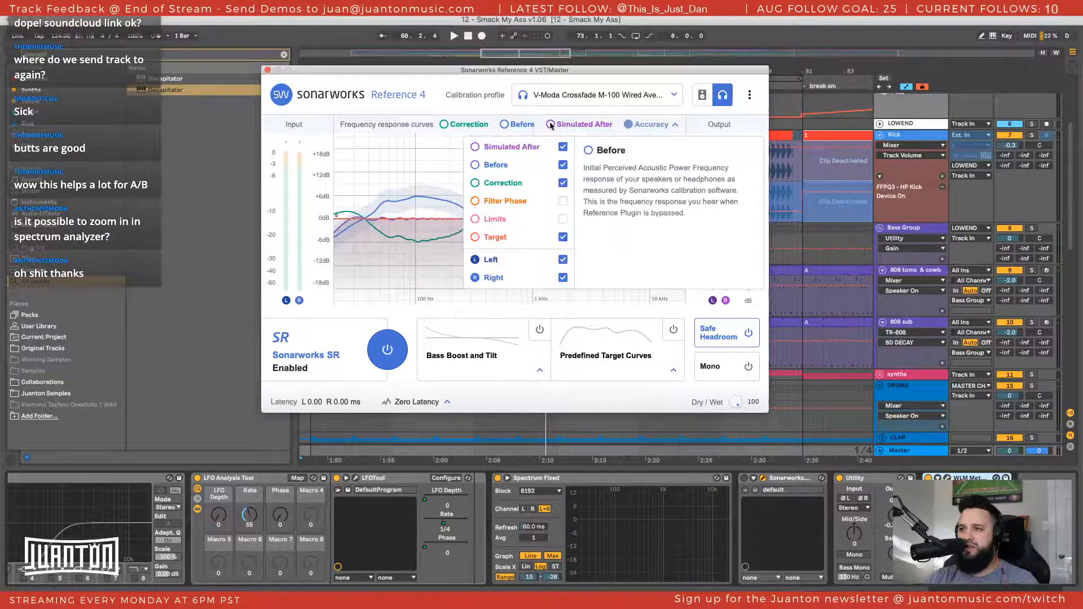
pyautogui.click(563, 165)
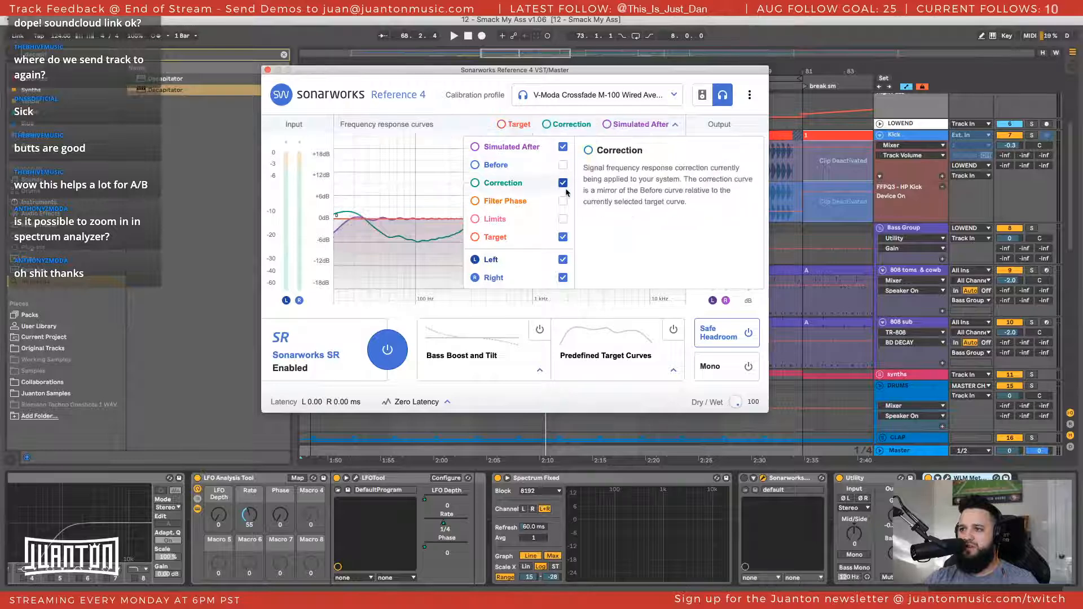
pyautogui.click(564, 183)
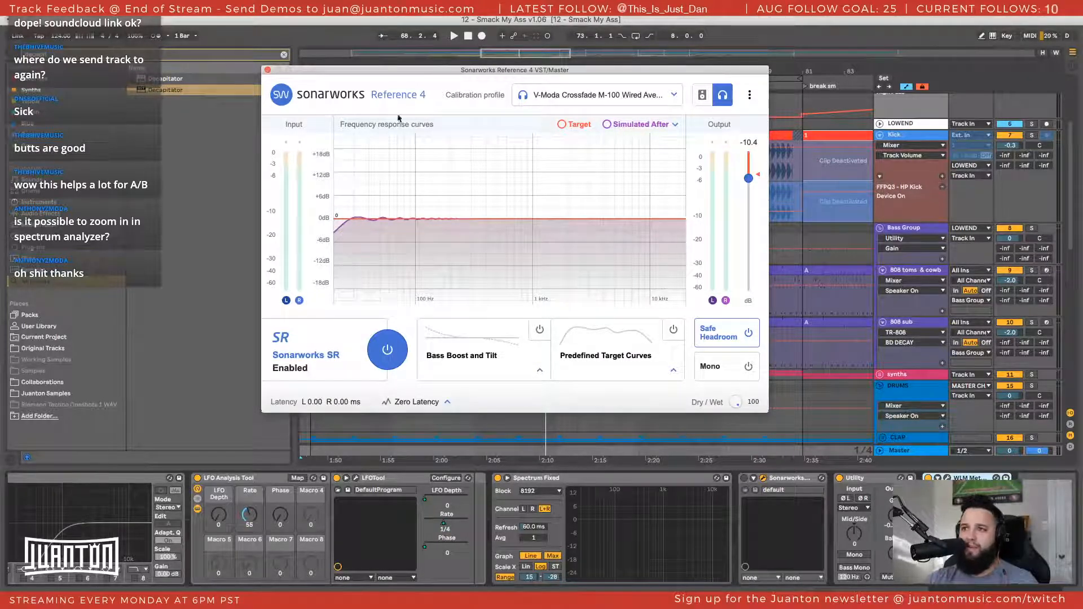
pyautogui.click(595, 101)
pyautogui.click(453, 96)
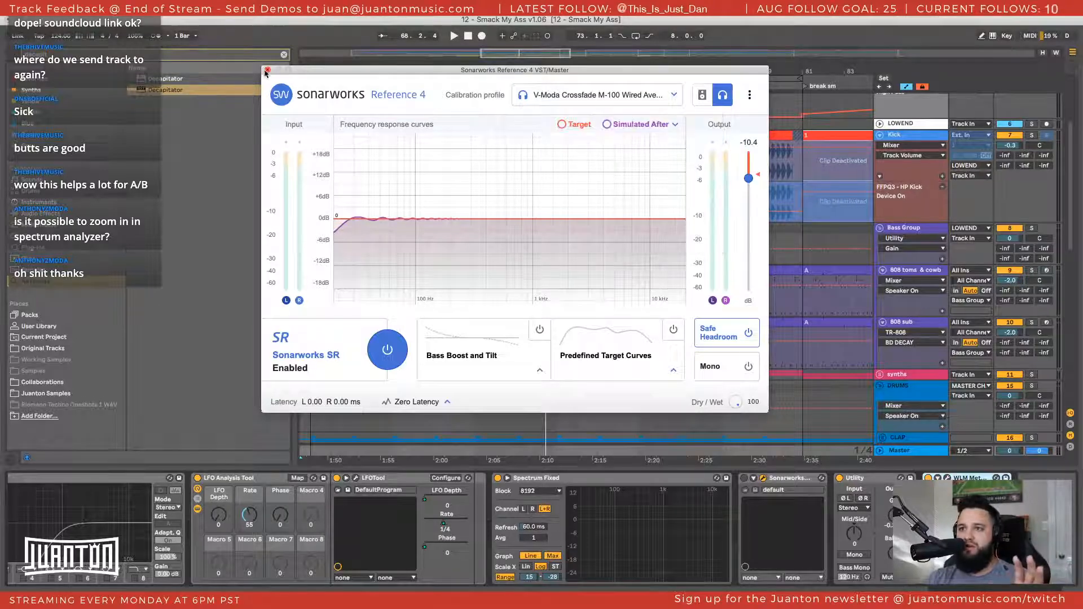
pyautogui.click(387, 350)
pyautogui.click(267, 70)
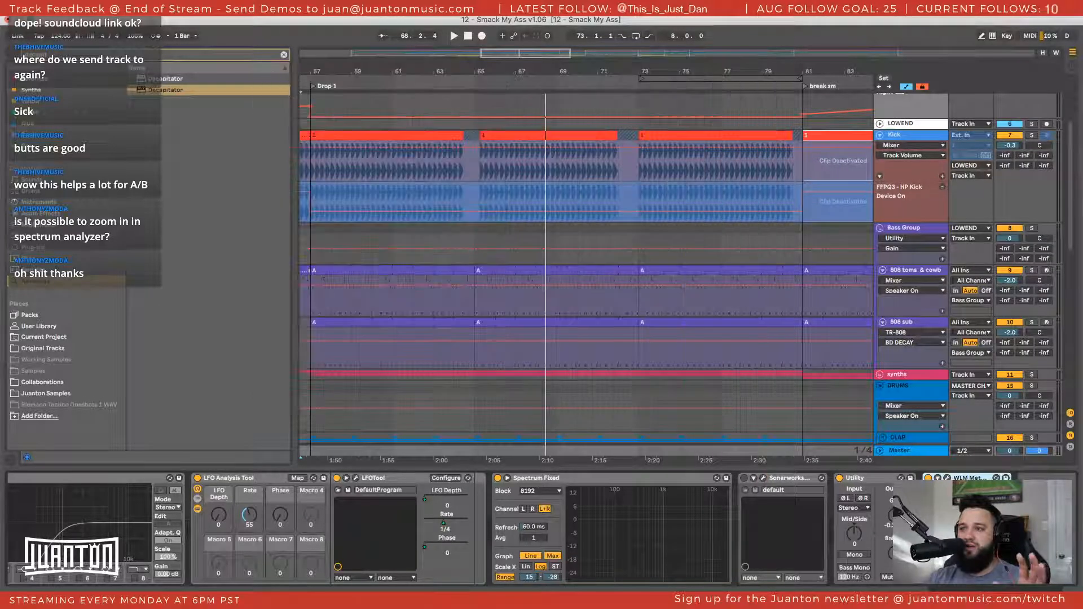
# Move Sonarworks Reference 4 behind the WLM Meter at the end of the Master device chain
pyautogui.click(788, 480)
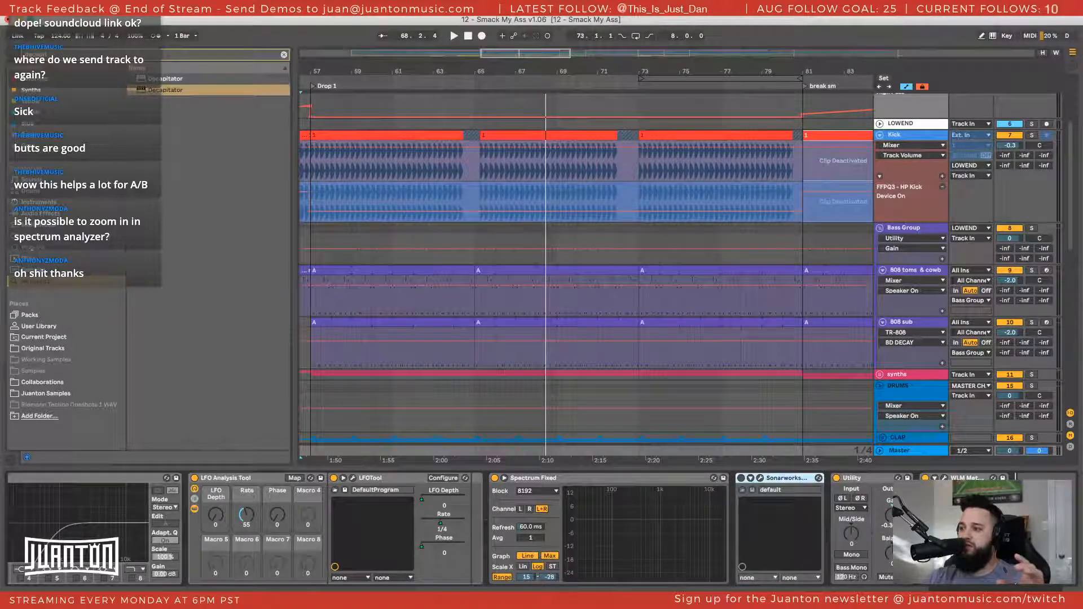
pyautogui.moveTo(787, 479); pyautogui.dragTo(1016, 480)
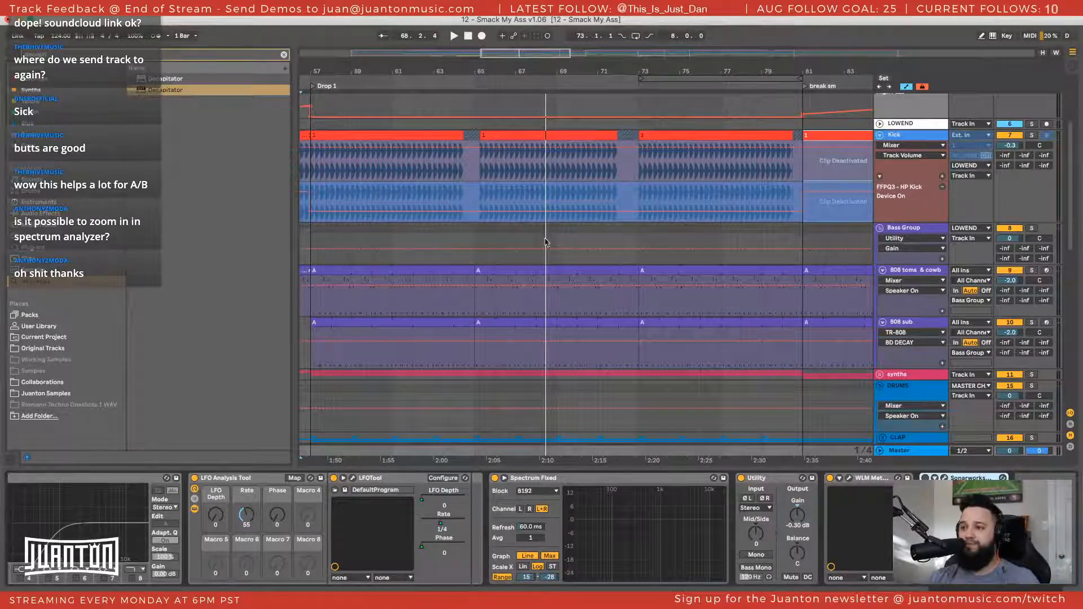
# Show the 808 sub's device chain and collapse its RBass Stereo and Audio Effect Rack devices
pyautogui.click(480, 231)
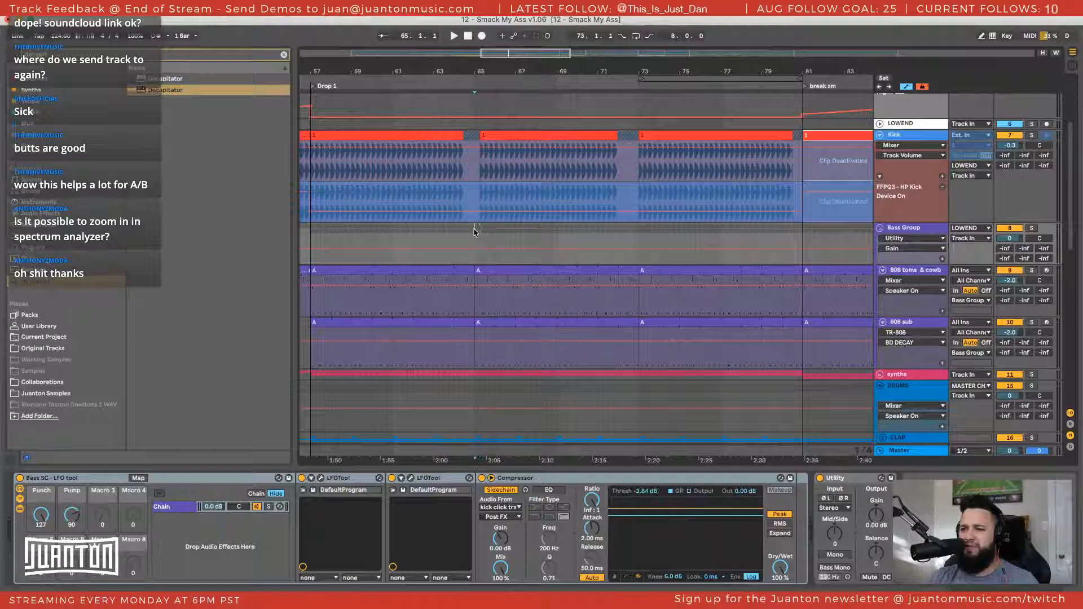
pyautogui.click(897, 231)
pyautogui.scroll(-3, 915, 279)
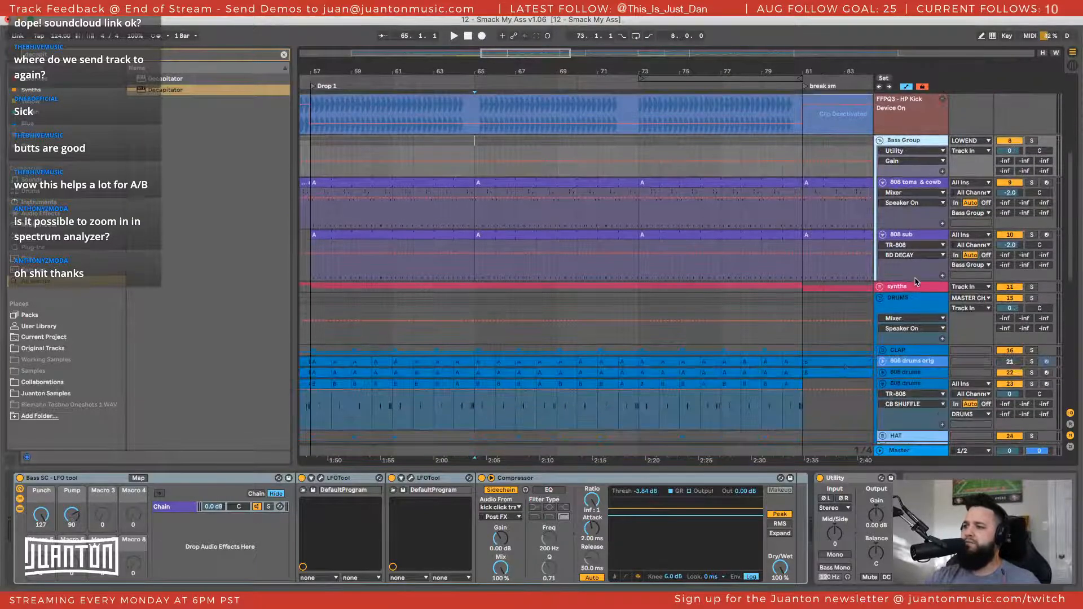
pyautogui.click(909, 240)
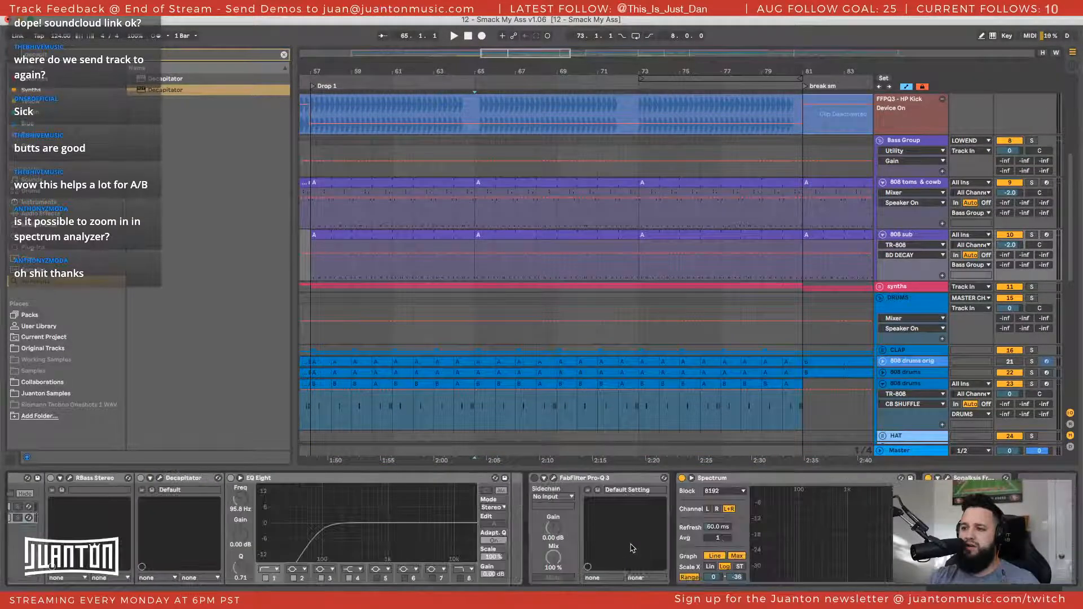
pyautogui.doubleClick(225, 478)
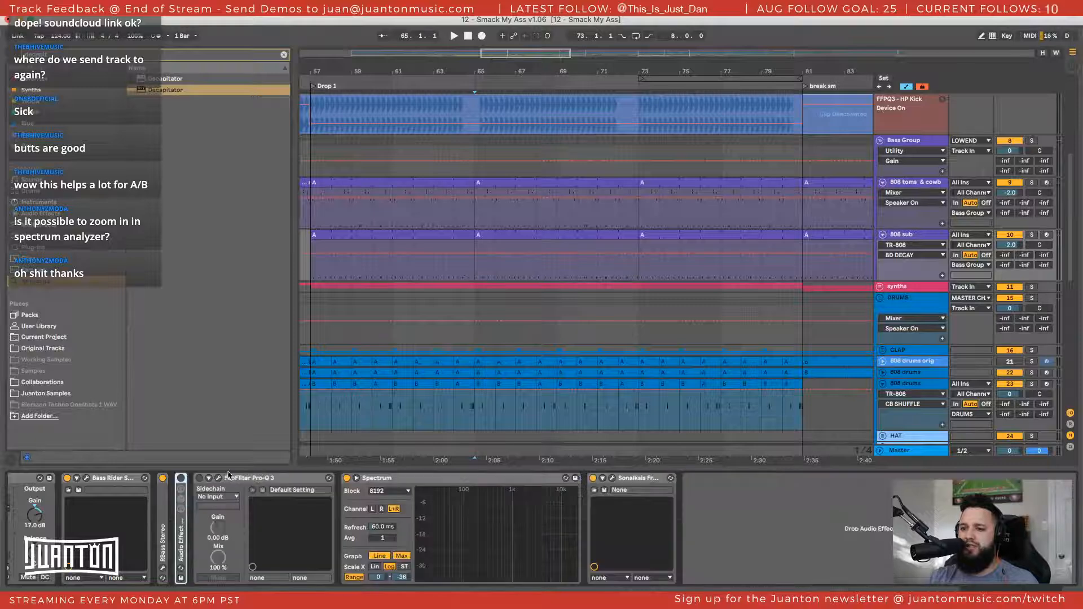
pyautogui.hscroll(-5, 225, 496)
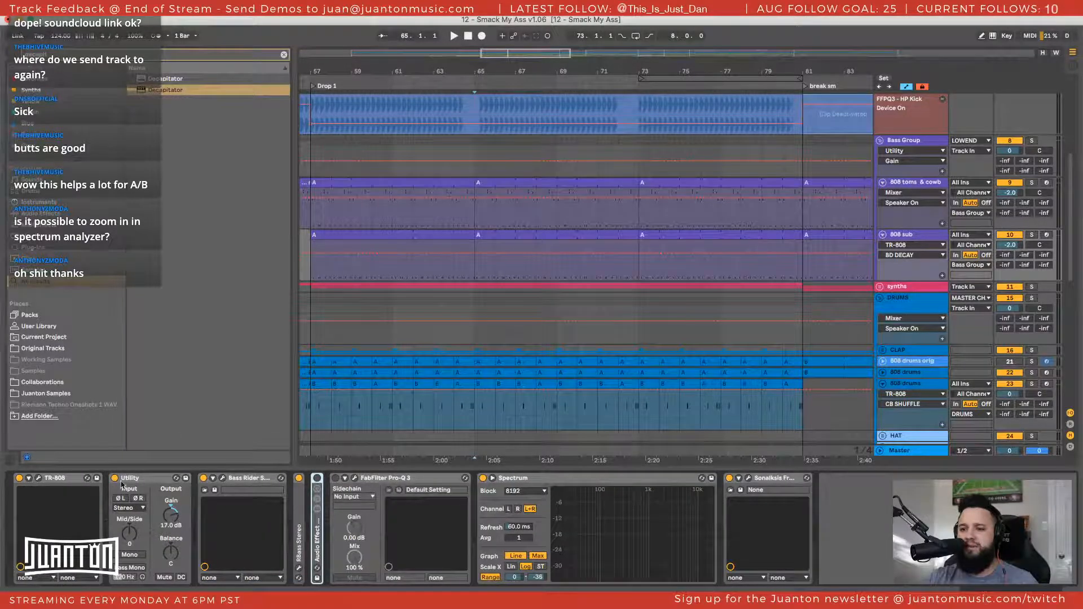
# Examine the TR-808 instrument's controls in its plug-in window, then close the window
pyautogui.doubleClick(63, 481)
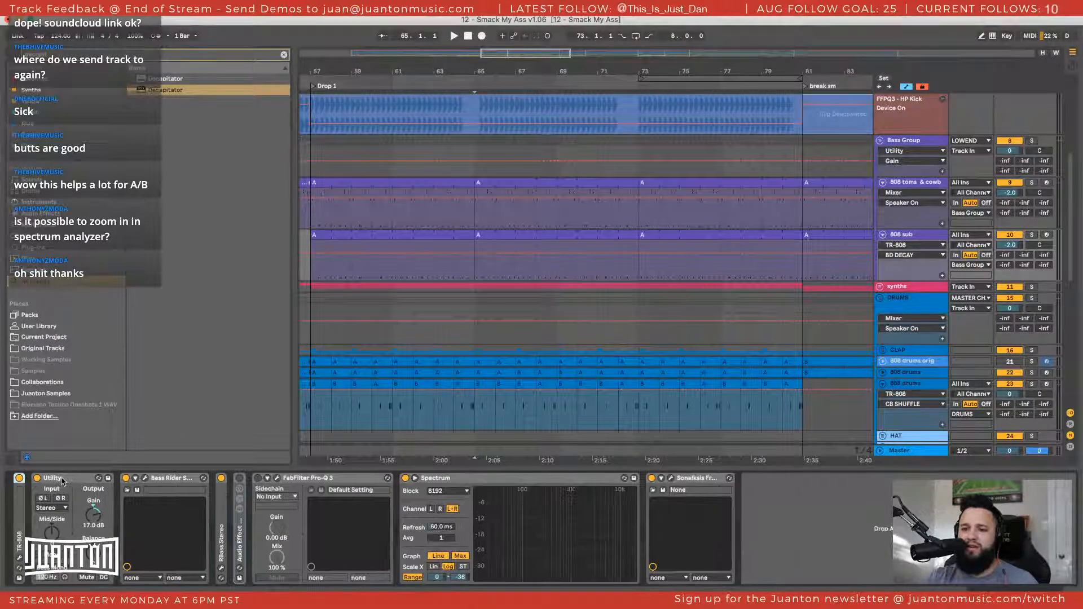
pyautogui.doubleClick(24, 519)
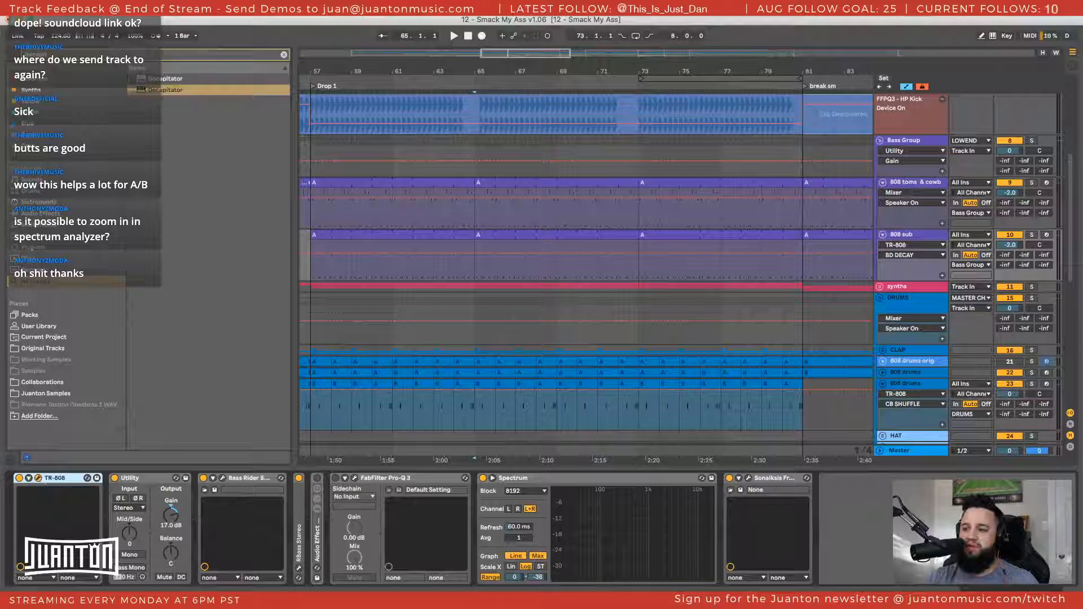
pyautogui.click(38, 478)
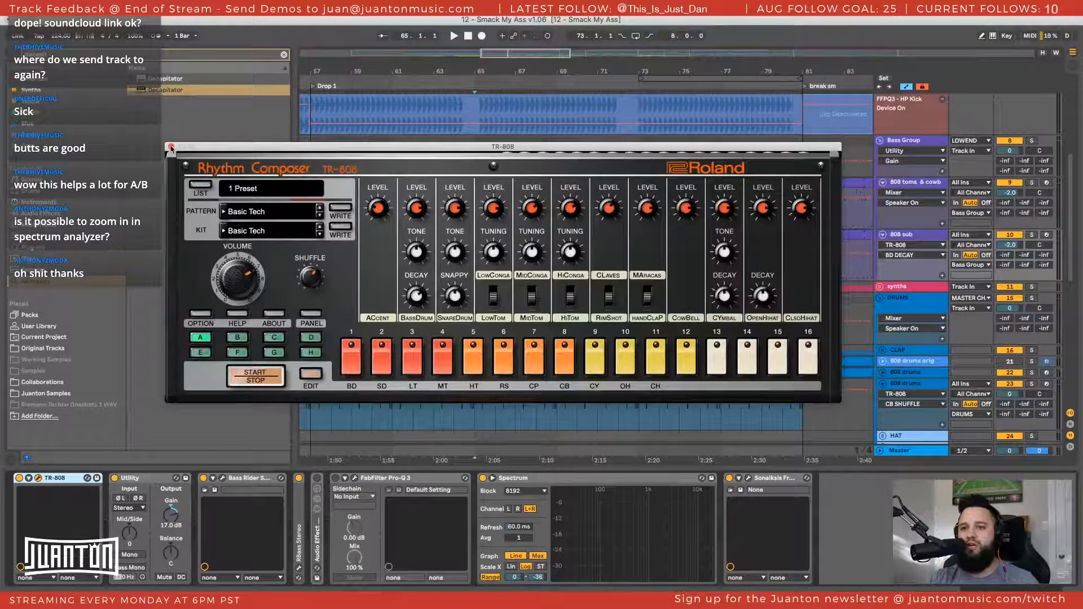
pyautogui.click(171, 147)
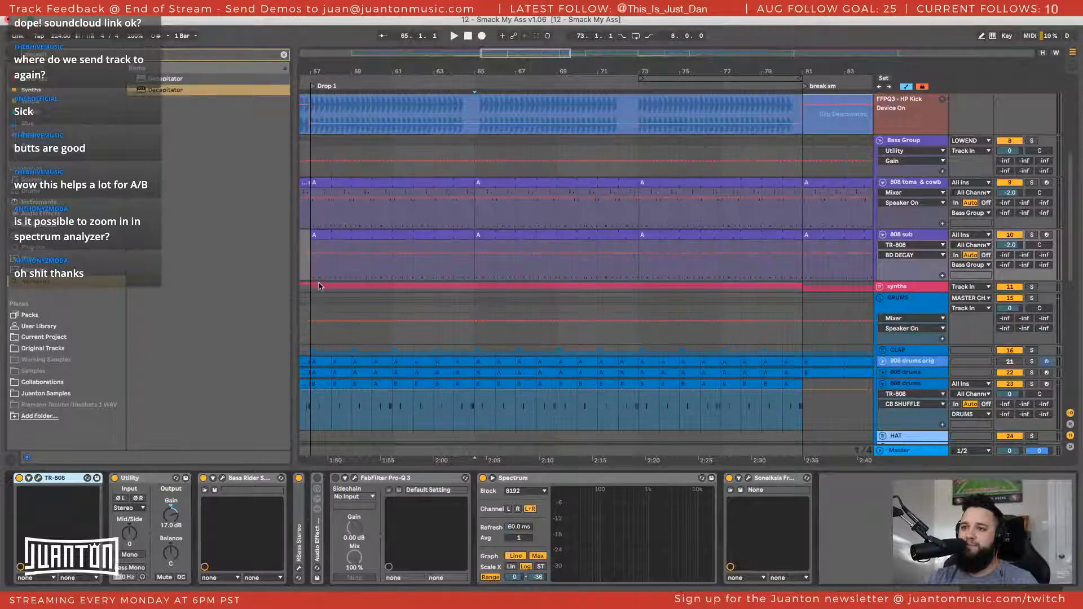
# Examine the notes of the 808 sub's first clip at Drop 1
pyautogui.hscroll(-3, 318, 287)
pyautogui.click(374, 277)
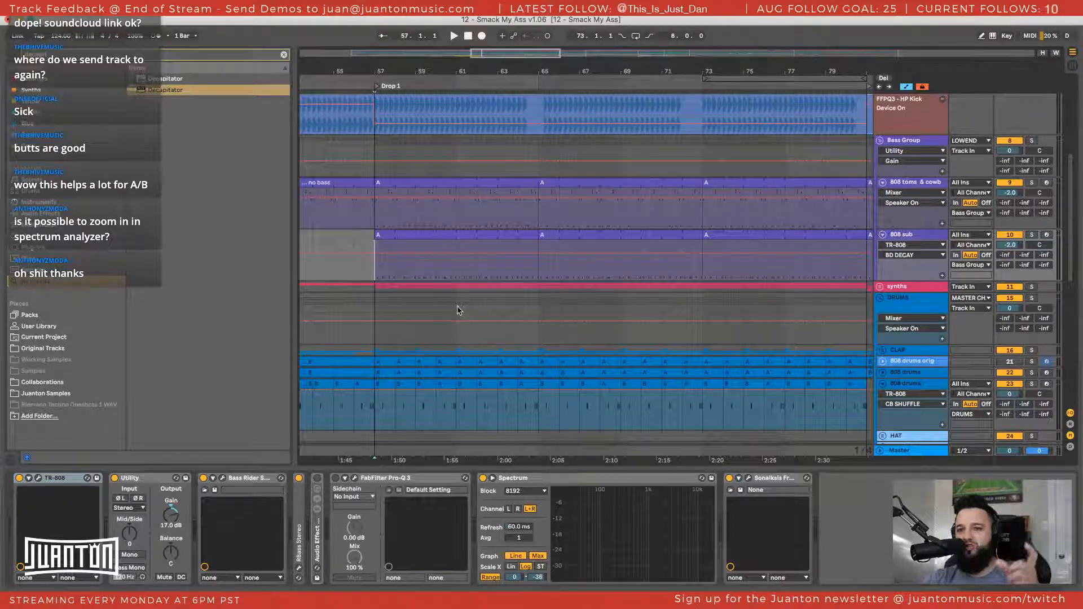
pyautogui.doubleClick(424, 236)
pyautogui.click(442, 397)
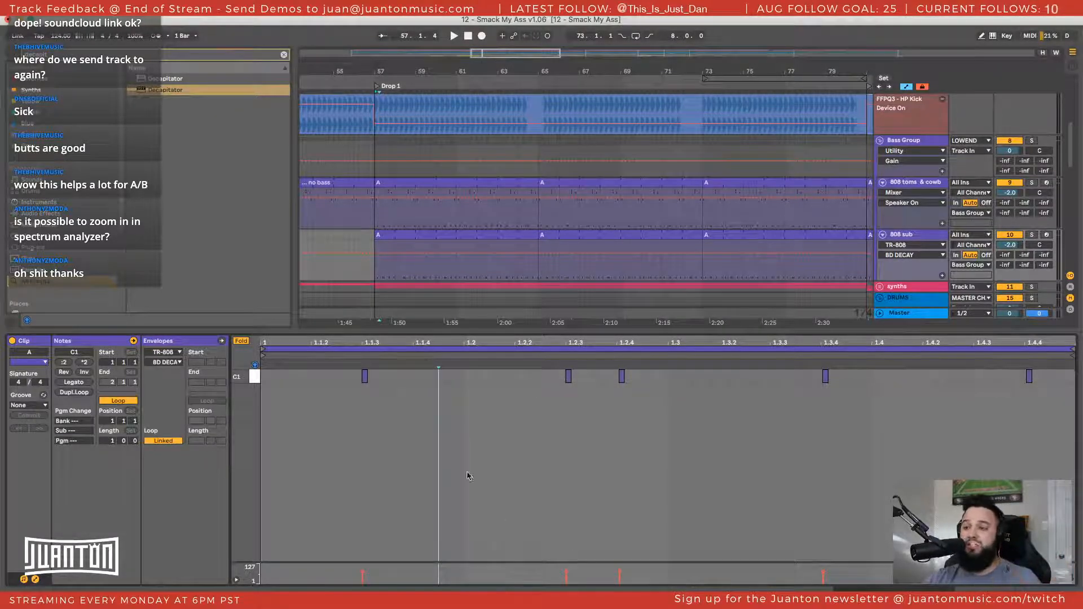
pyautogui.click(405, 237)
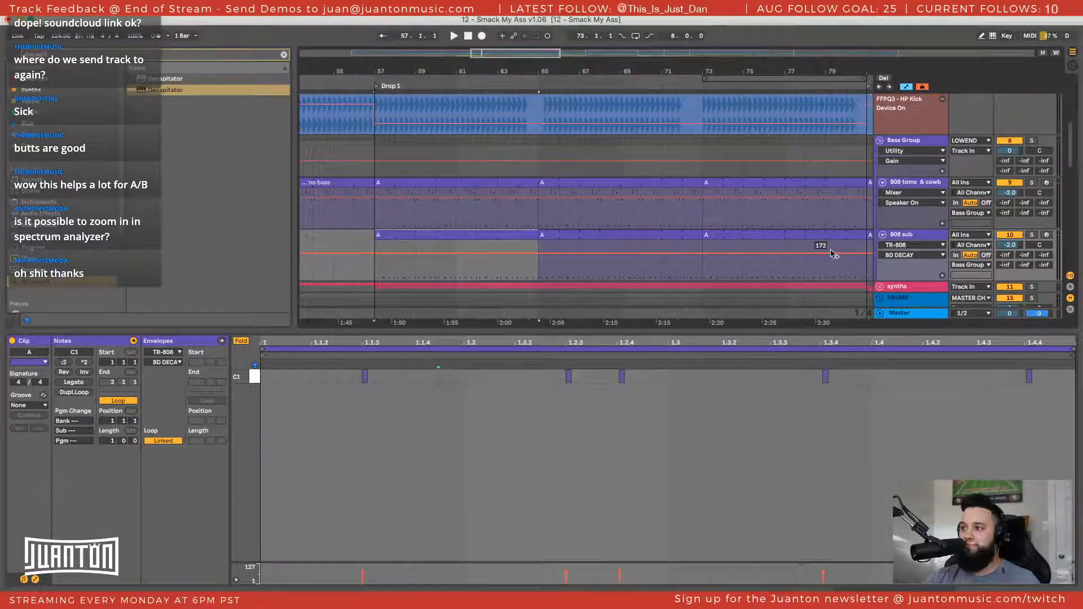
# Add FabFilter Saturn to the end of the 808 sub's device chain
pyautogui.click(915, 238)
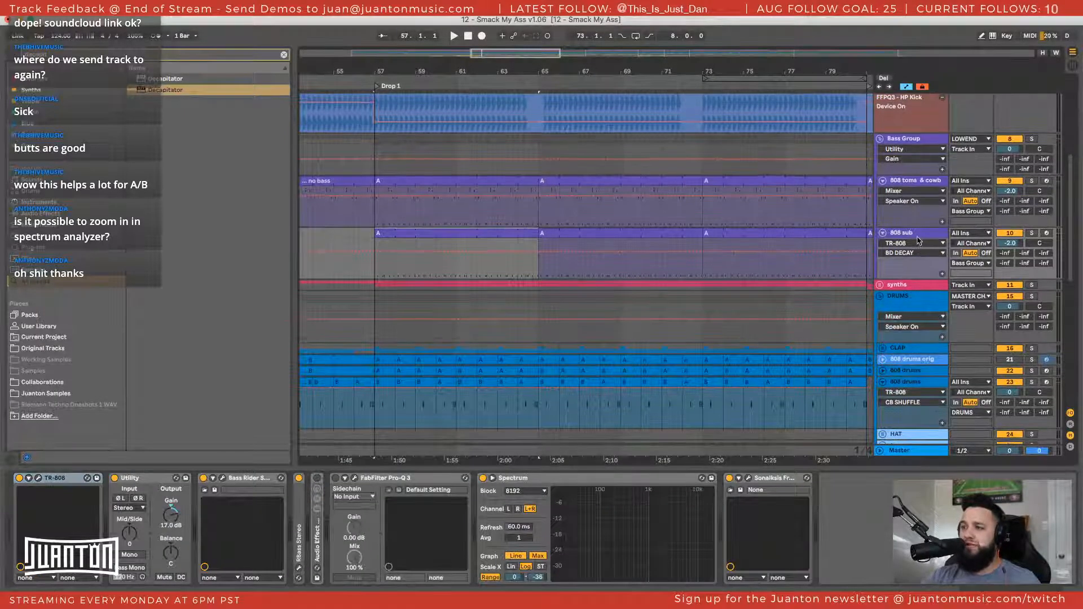
pyautogui.click(917, 237)
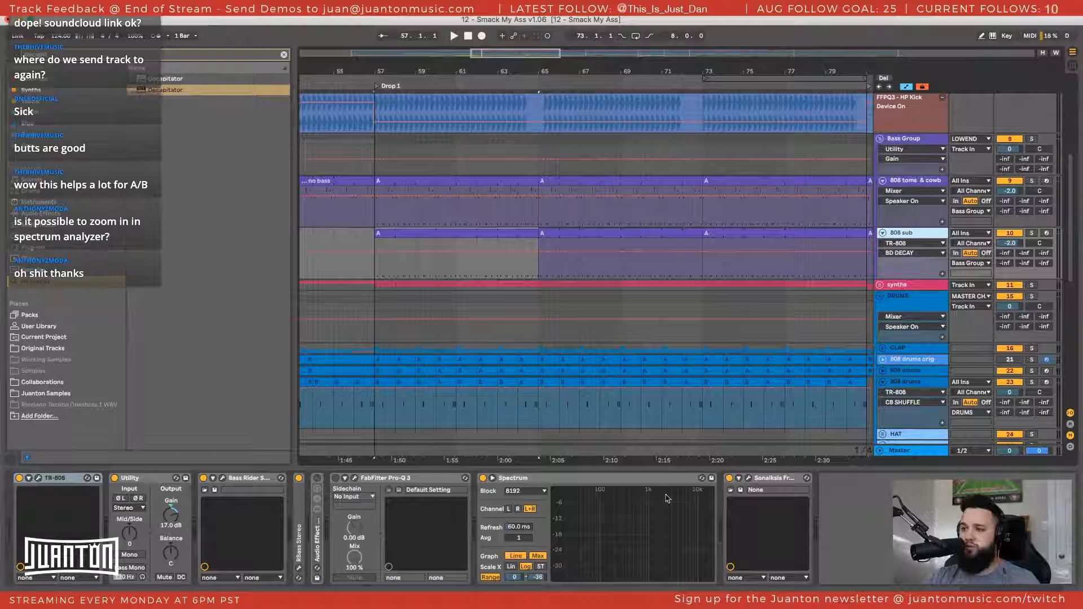
pyautogui.click(66, 480)
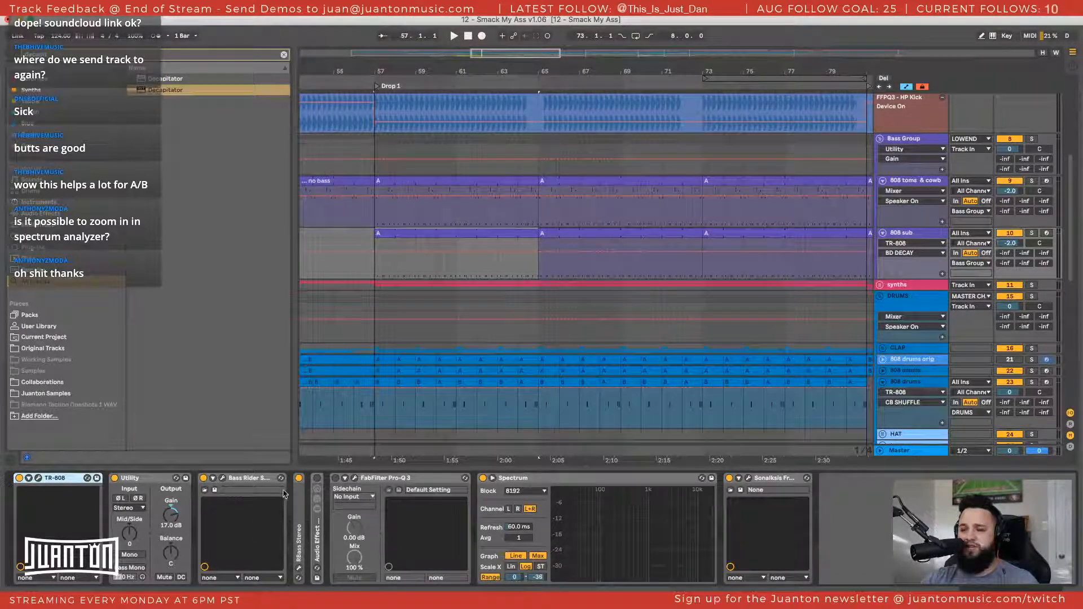
pyautogui.press('super+f')
pyautogui.write('saturn')
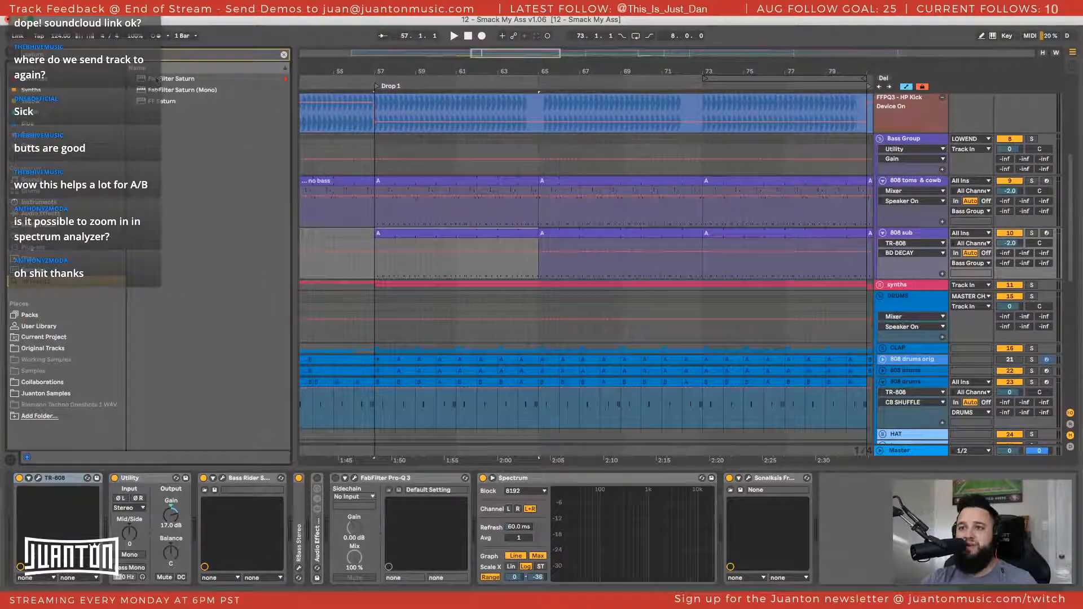
pyautogui.click(157, 79)
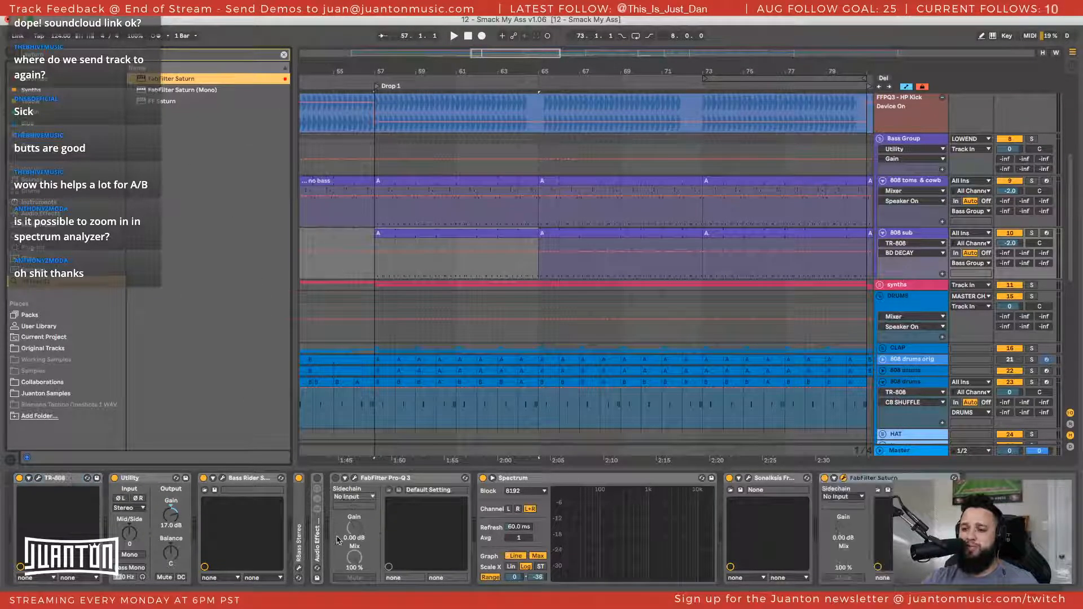
pyautogui.moveTo(523, 324); pyautogui.dragTo(409, 204)
# Browse Saturn's preset categories, including Drums, Guitar Amps and Saturation, without loading a preset
pyautogui.click(584, 222)
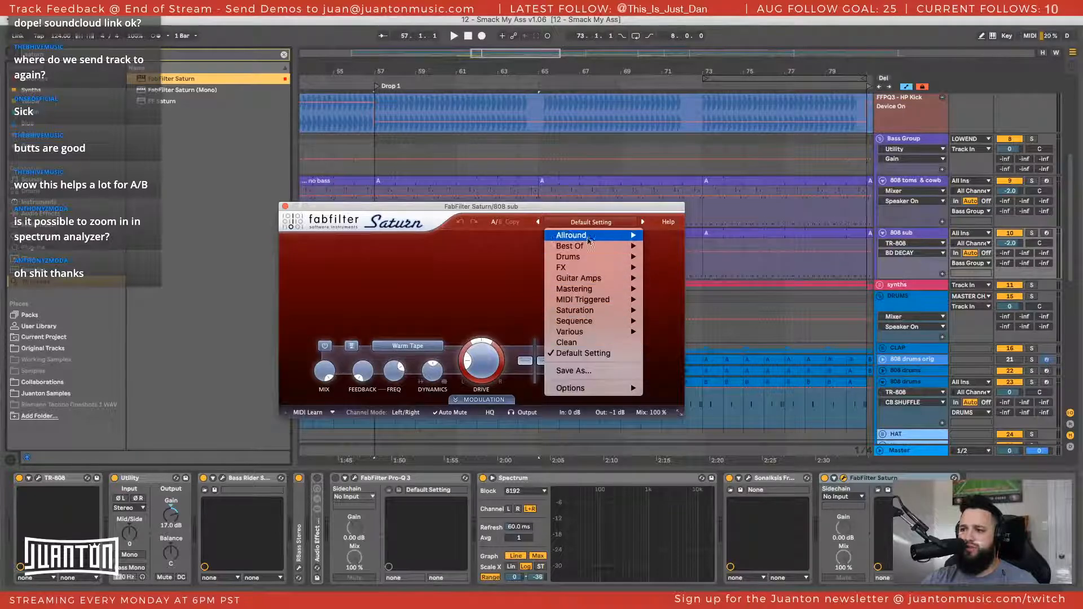
pyautogui.moveTo(588, 252)
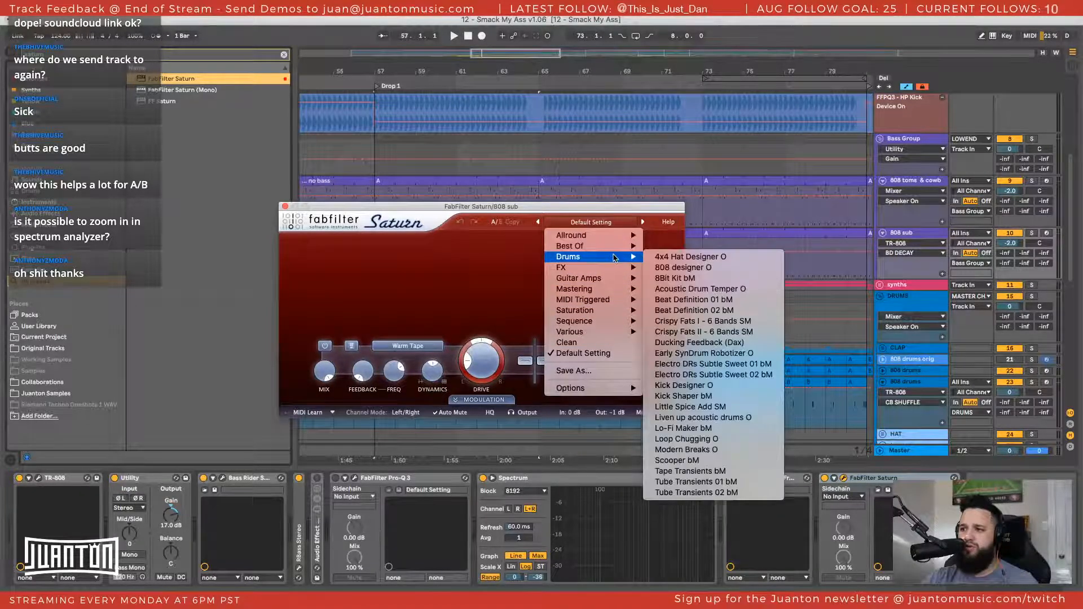
pyautogui.moveTo(619, 271)
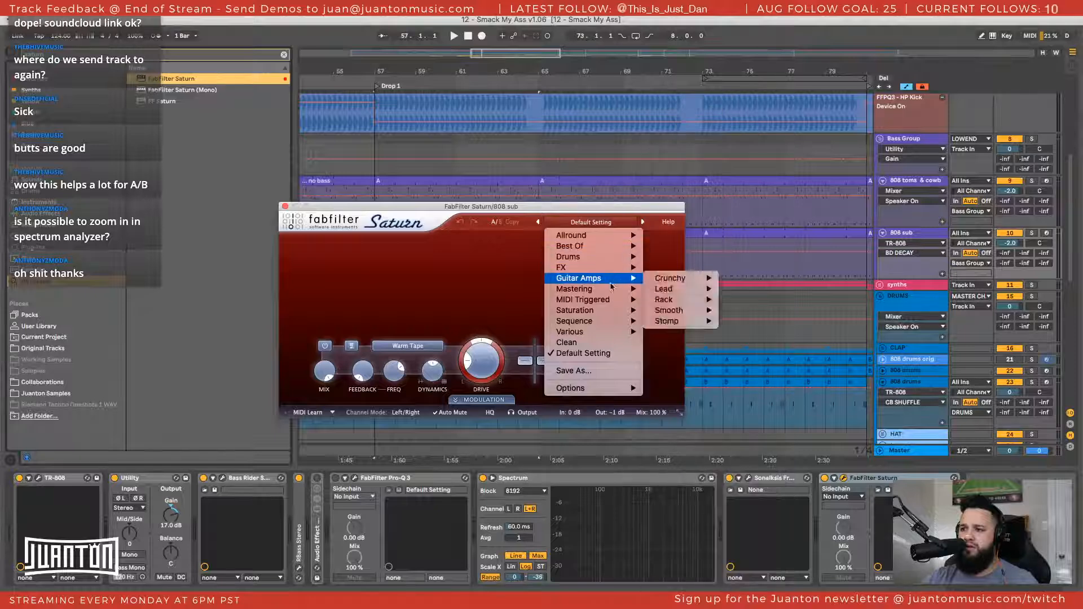
pyautogui.moveTo(612, 311)
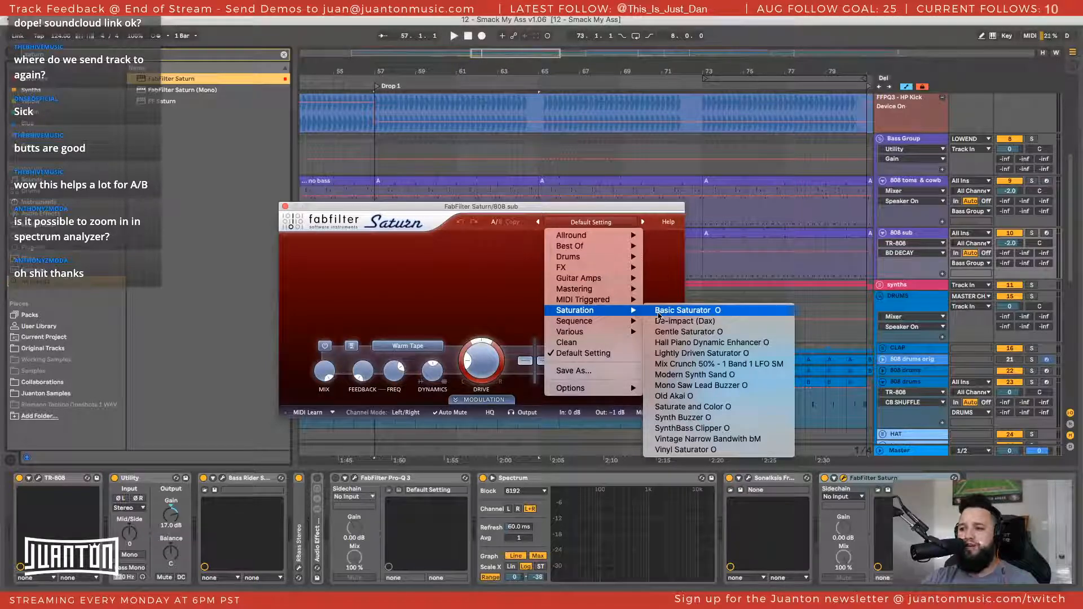
pyautogui.click(403, 276)
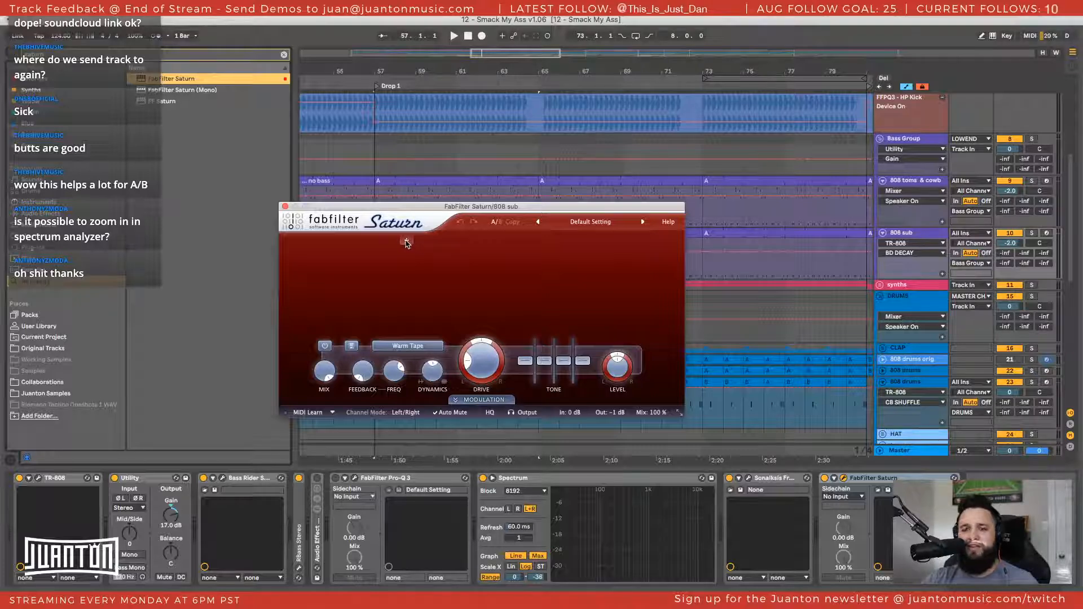
# Split Saturn into three frequency bands and lower the crossover between bands 1 and 2
pyautogui.click(406, 243)
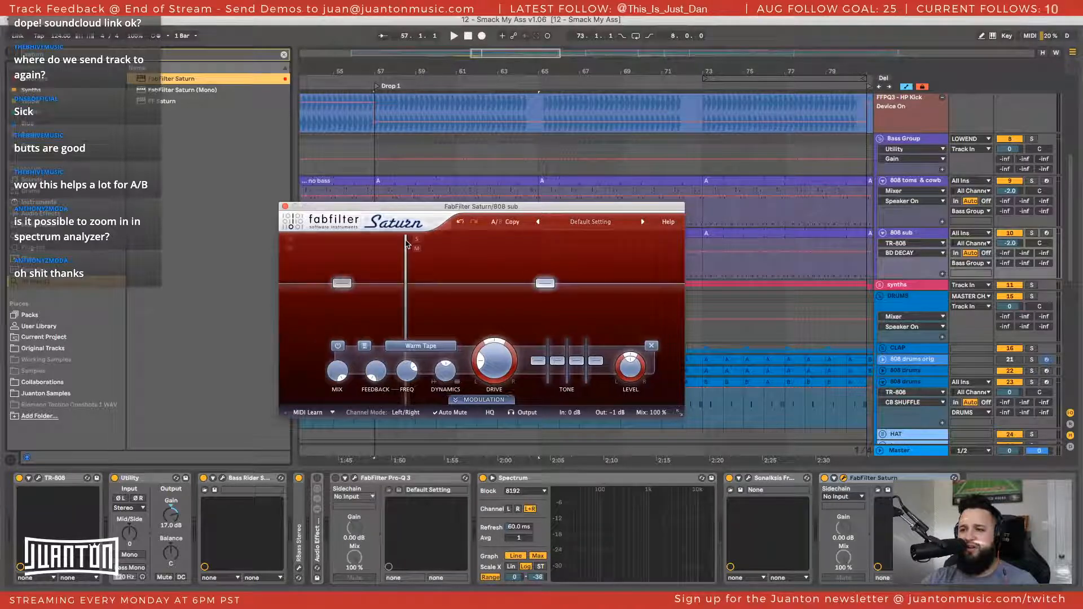
pyautogui.click(558, 243)
pyautogui.moveTo(407, 282)
pyautogui.mouseDown()
pyautogui.moveTo(427, 290)
pyautogui.moveTo(393, 288)
pyautogui.mouseUp()
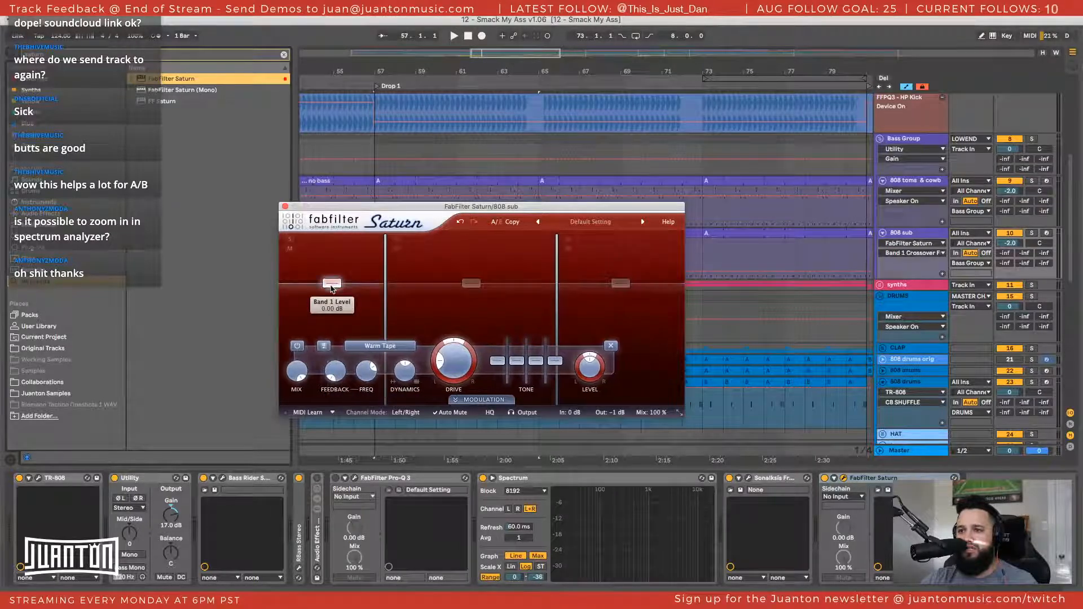
# Raise Saturn's band 2 level to about +4 dB and set its distortion style to Smooth Amp
pyautogui.moveTo(471, 288); pyautogui.dragTo(471, 283)
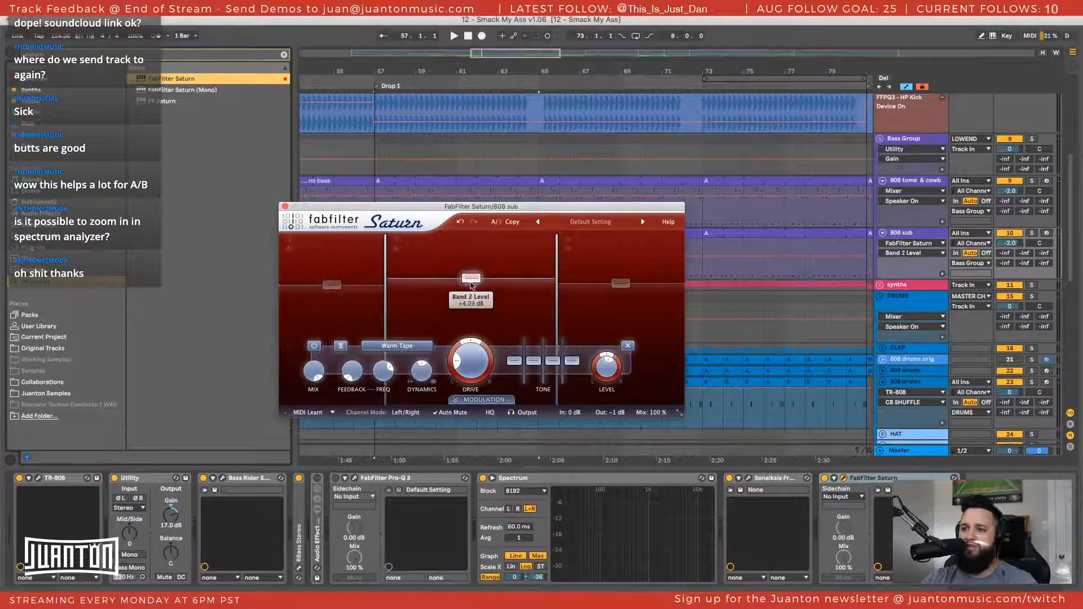
pyautogui.click(397, 346)
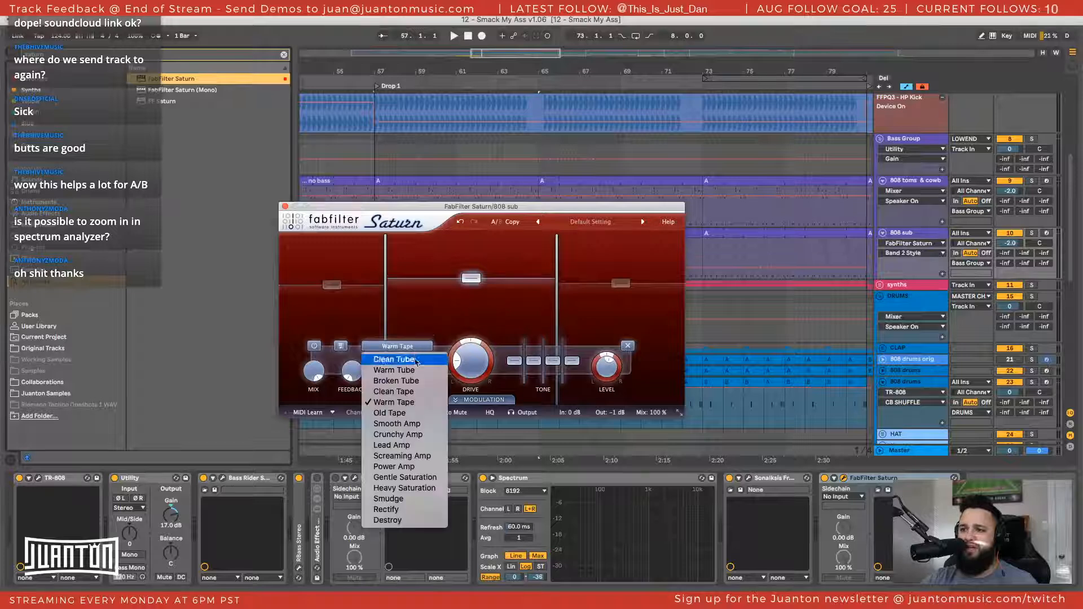
pyautogui.click(407, 428)
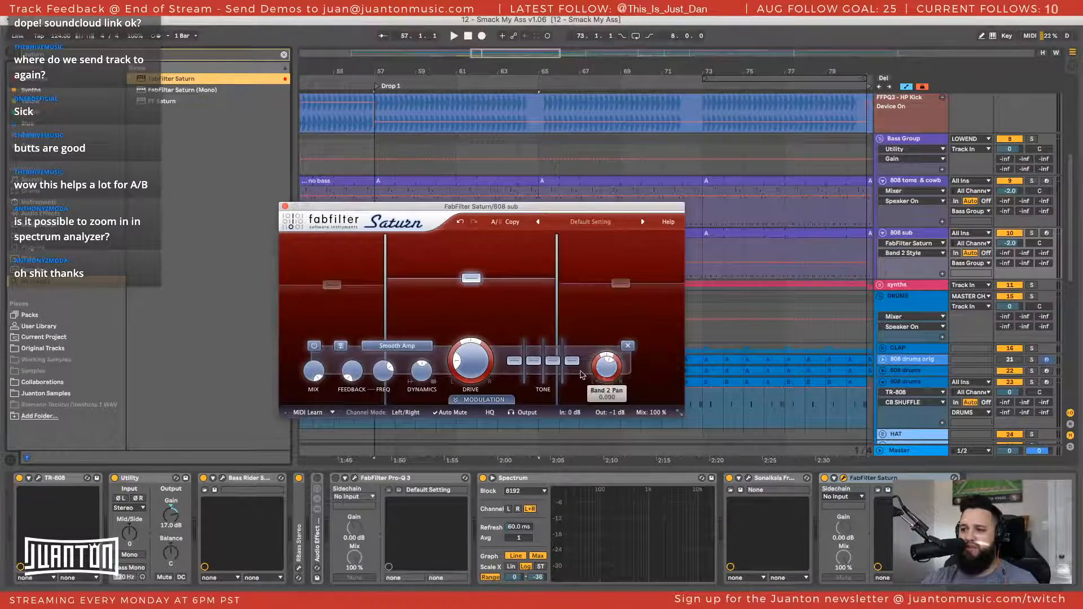
# Set the distortion style of Saturn's band 3 to Warm Tube
pyautogui.click(620, 282)
pyautogui.click(442, 345)
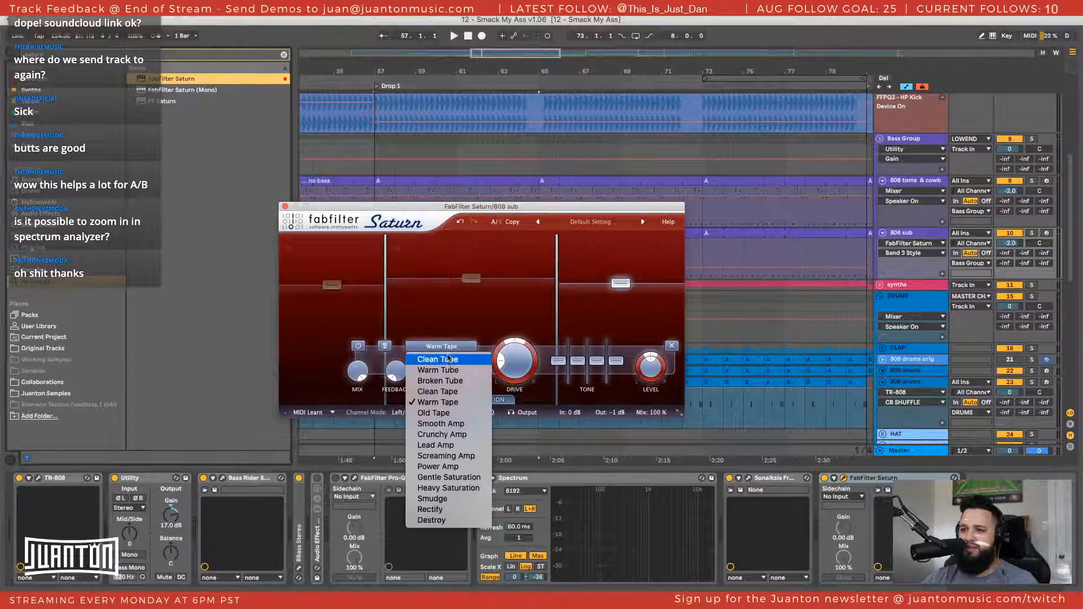
pyautogui.click(450, 370)
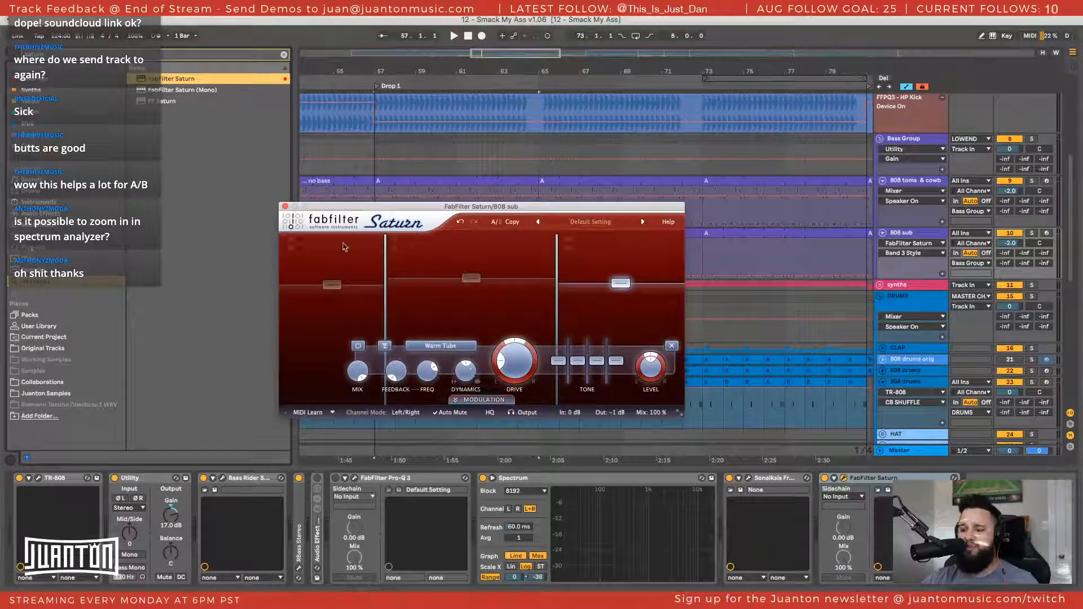
# Load the Basic Saturator preset from Saturn's Saturation category
pyautogui.click(590, 222)
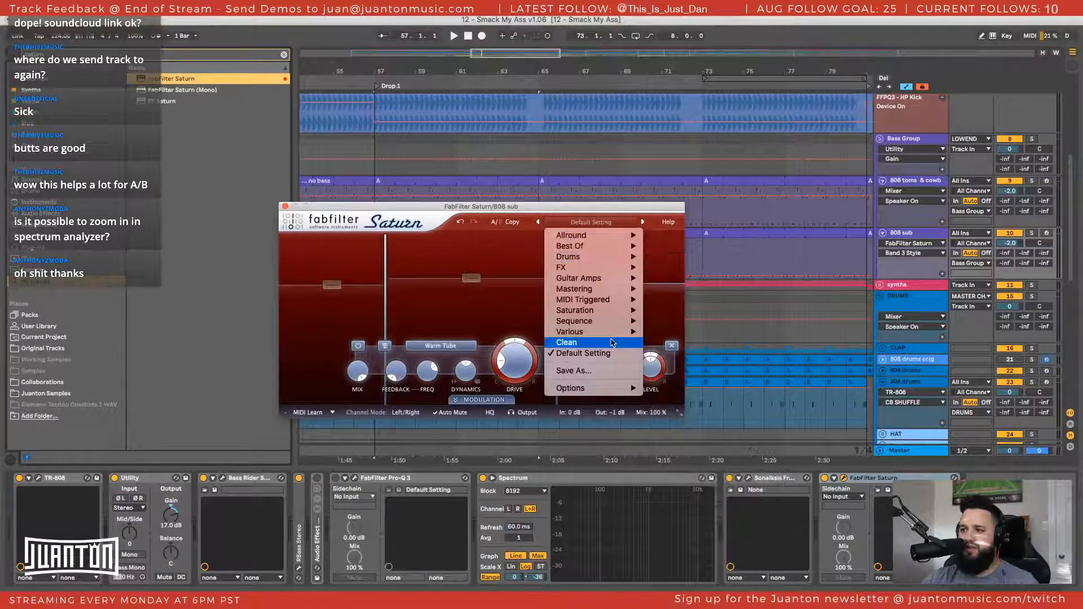
pyautogui.click(683, 311)
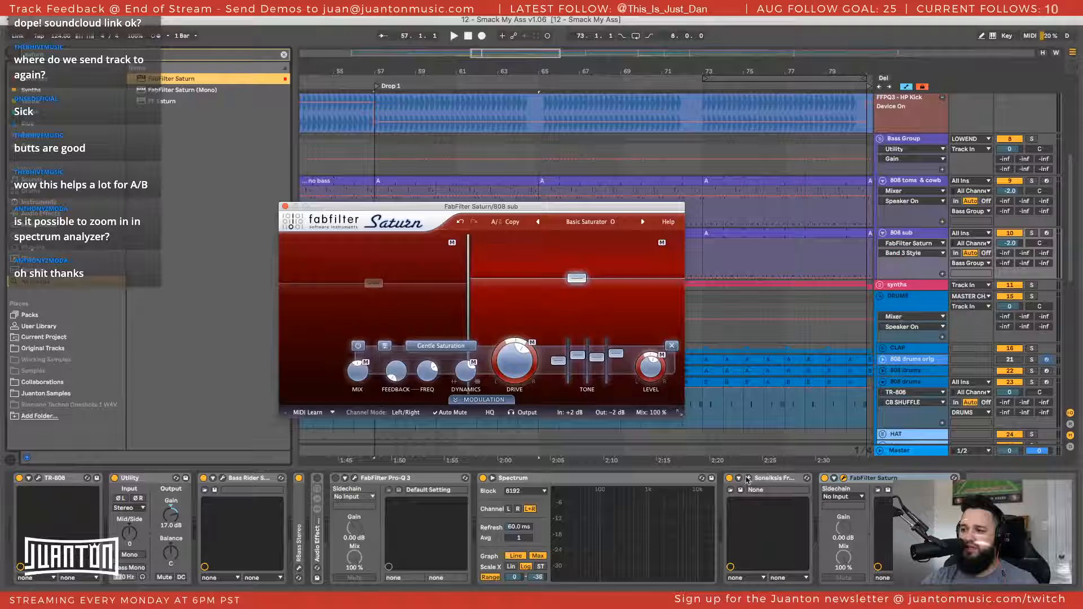
# Move Sonalksis FreeG after Saturn in the 808 sub chain and show it beside Saturn with its peak reading reset
pyautogui.click(770, 478)
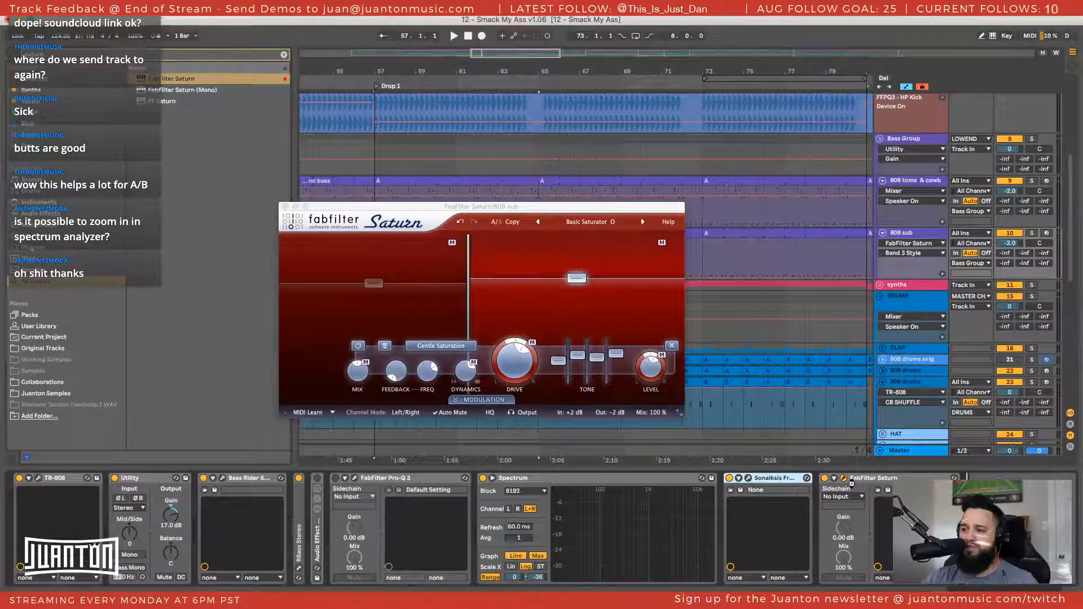
pyautogui.moveTo(852, 483); pyautogui.dragTo(865, 490)
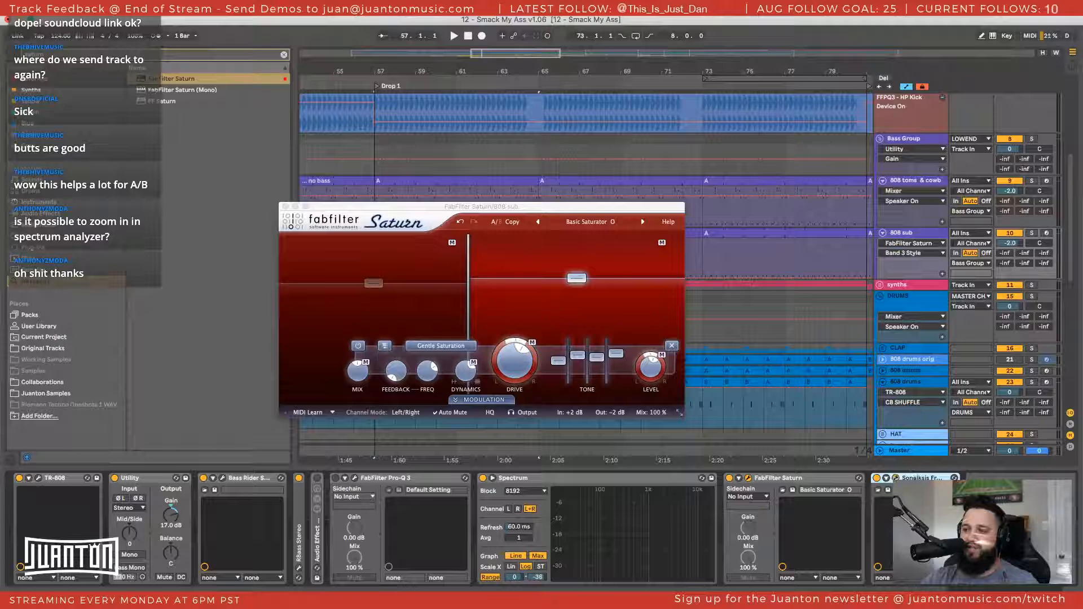
pyautogui.moveTo(716, 230); pyautogui.dragTo(735, 142)
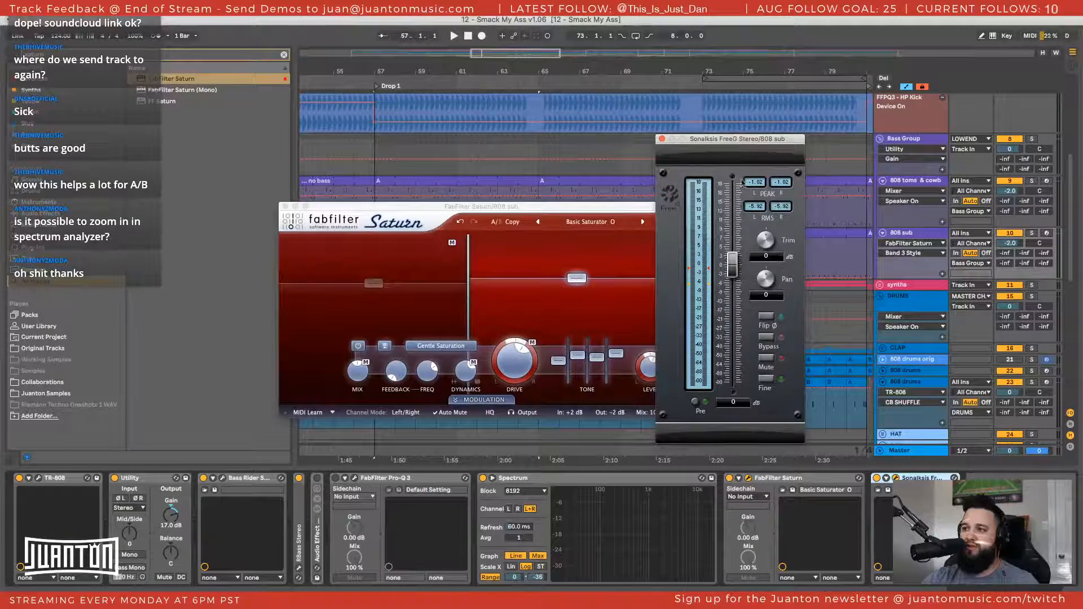
pyautogui.click(759, 184)
pyautogui.moveTo(600, 208); pyautogui.dragTo(493, 170)
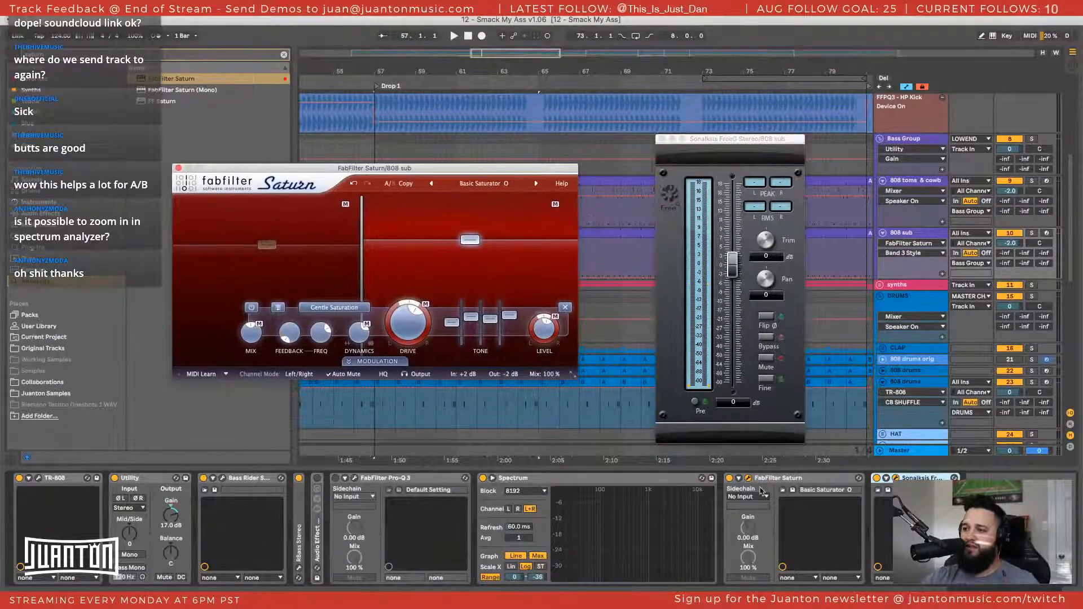
# Bypass Saturn and move Spectrum to the end of the 808 sub chain with its display expanded
pyautogui.click(727, 481)
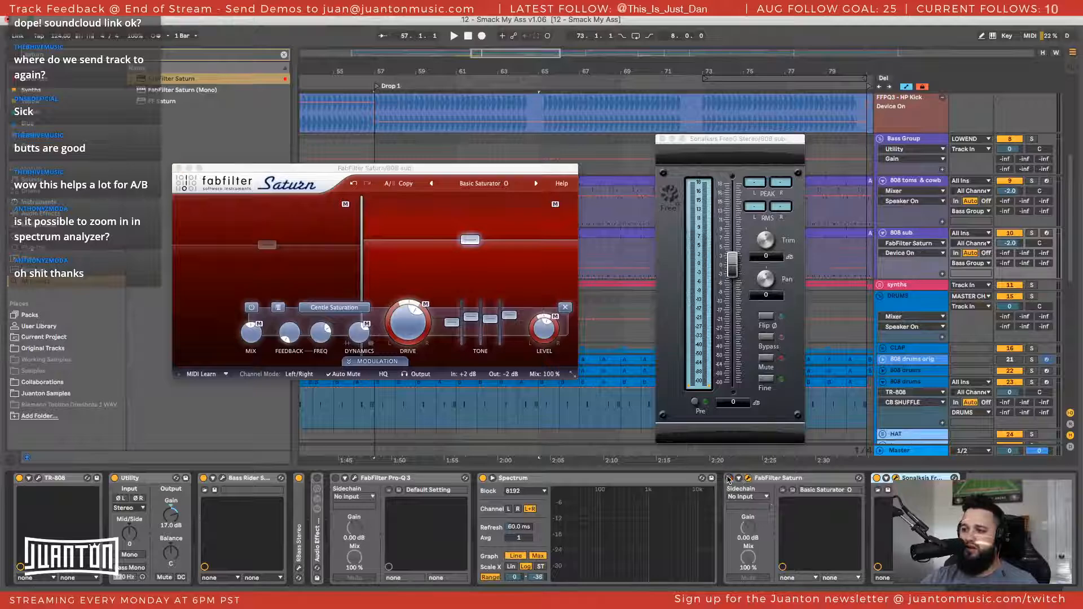
pyautogui.click(532, 482)
pyautogui.moveTo(698, 479); pyautogui.dragTo(966, 479)
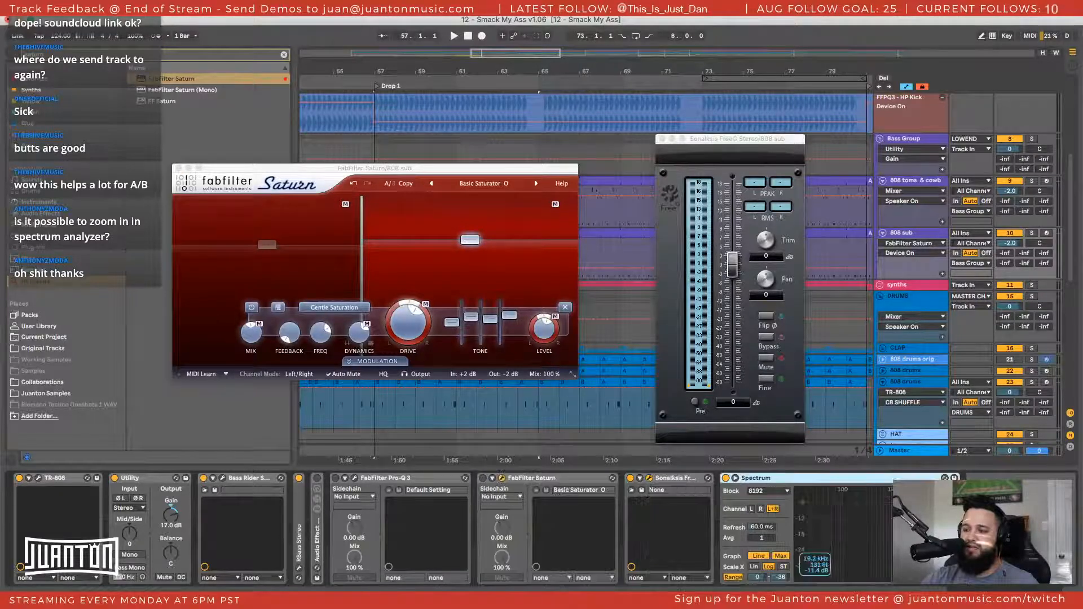
pyautogui.doubleClick(885, 513)
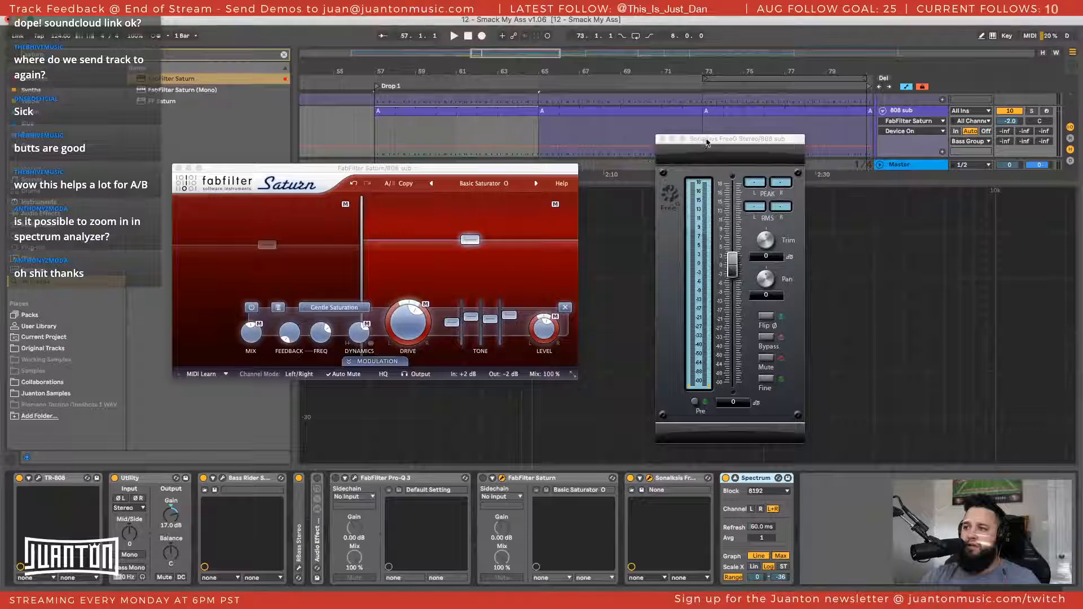
# Clear the plugin windows off the spectrum and play the 808 sub with Saturn bypassed to read FreeG's peak level
pyautogui.moveTo(707, 142); pyautogui.dragTo(837, 54)
pyautogui.moveTo(483, 171); pyautogui.dragTo(317, 42)
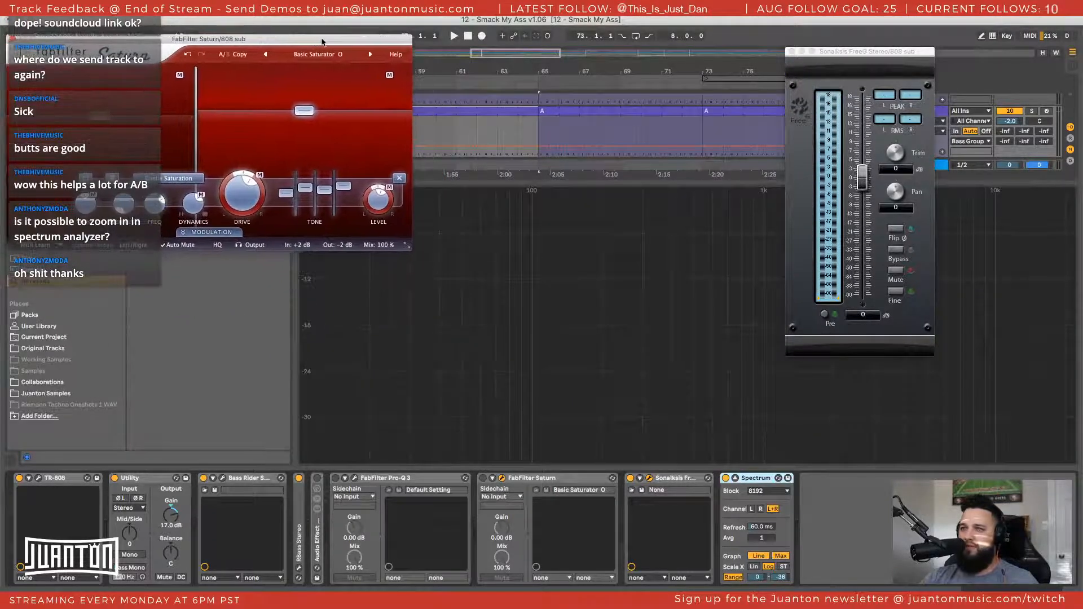
pyautogui.click(892, 98)
pyautogui.click(631, 479)
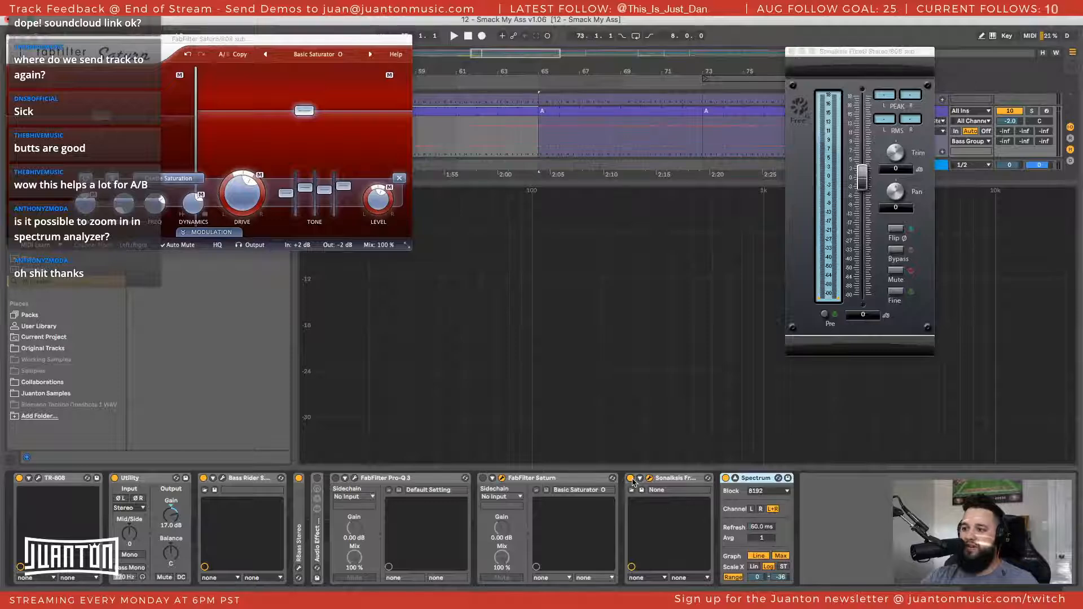
pyautogui.press('space')
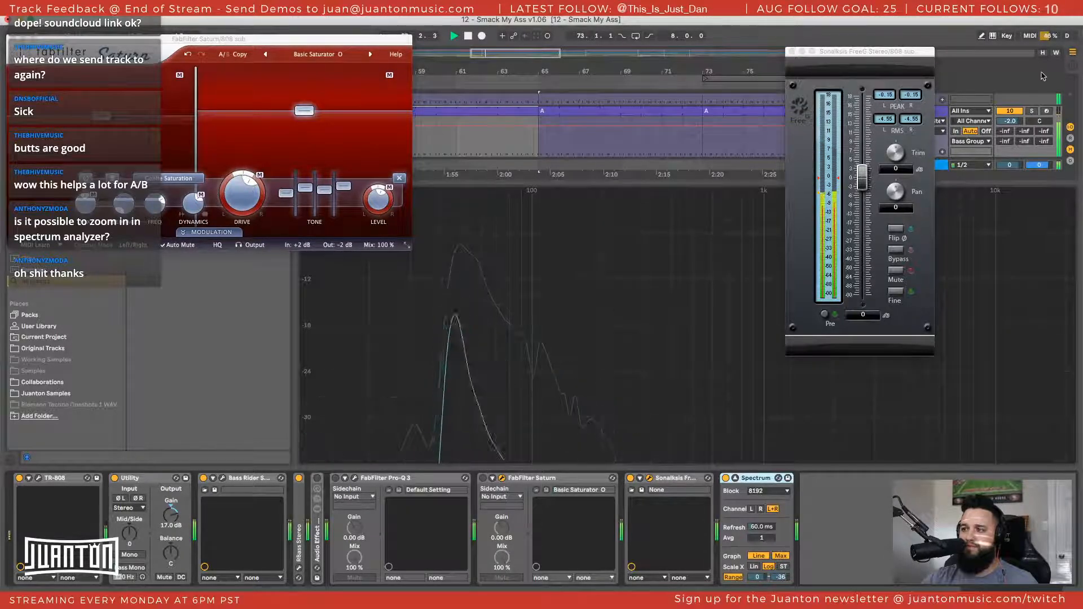
pyautogui.scroll(2, 1035, 111)
pyautogui.scroll(3, 1035, 111)
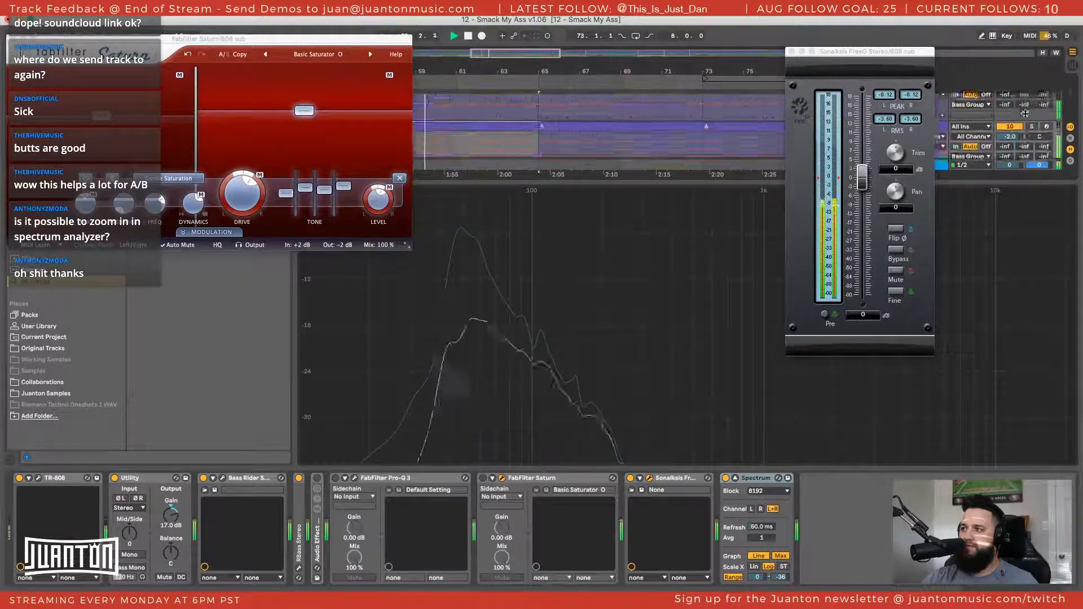
pyautogui.scroll(2, 1030, 114)
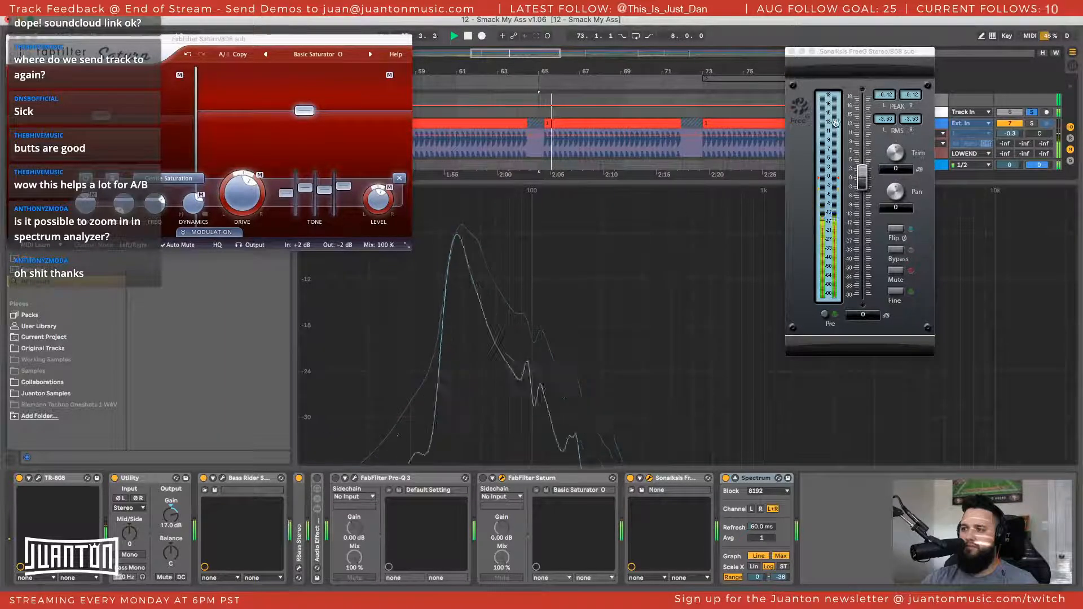
pyautogui.click(884, 102)
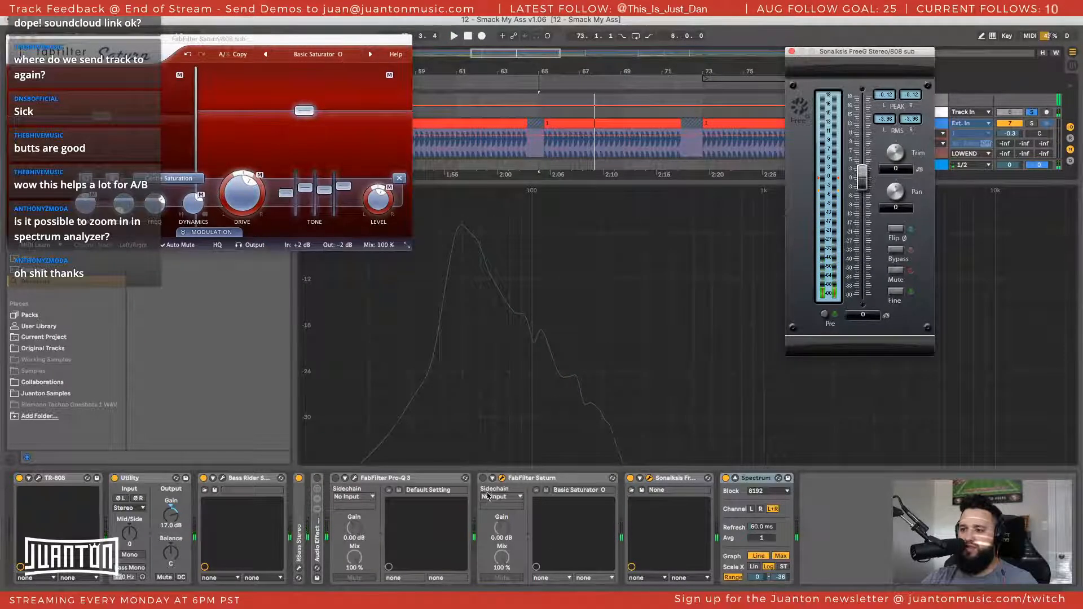
# Turn Saturn back on and restart playback with FreeG's peak reading reset
pyautogui.press('space')
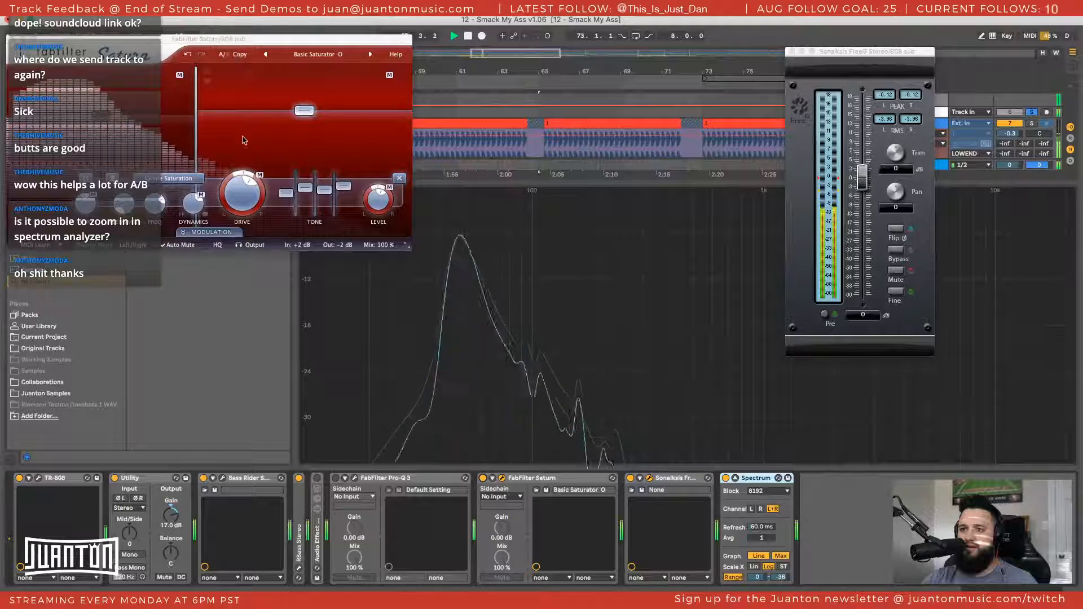
pyautogui.click(889, 101)
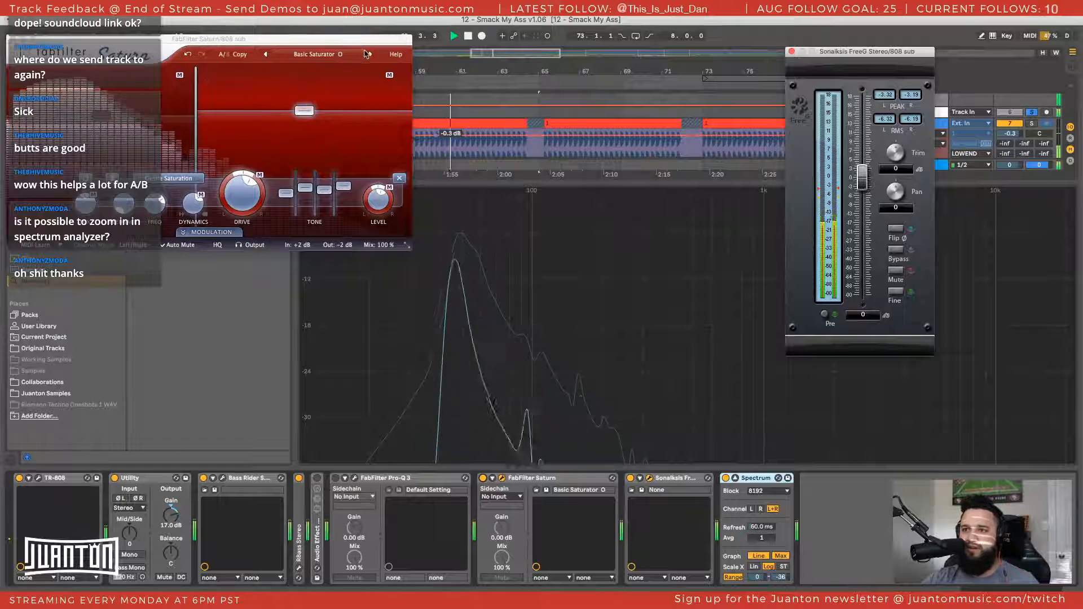
# Audition Saturn's presets one after another during playback, from Gentle Saturator through to Break My Loop 02
pyautogui.click(370, 55)
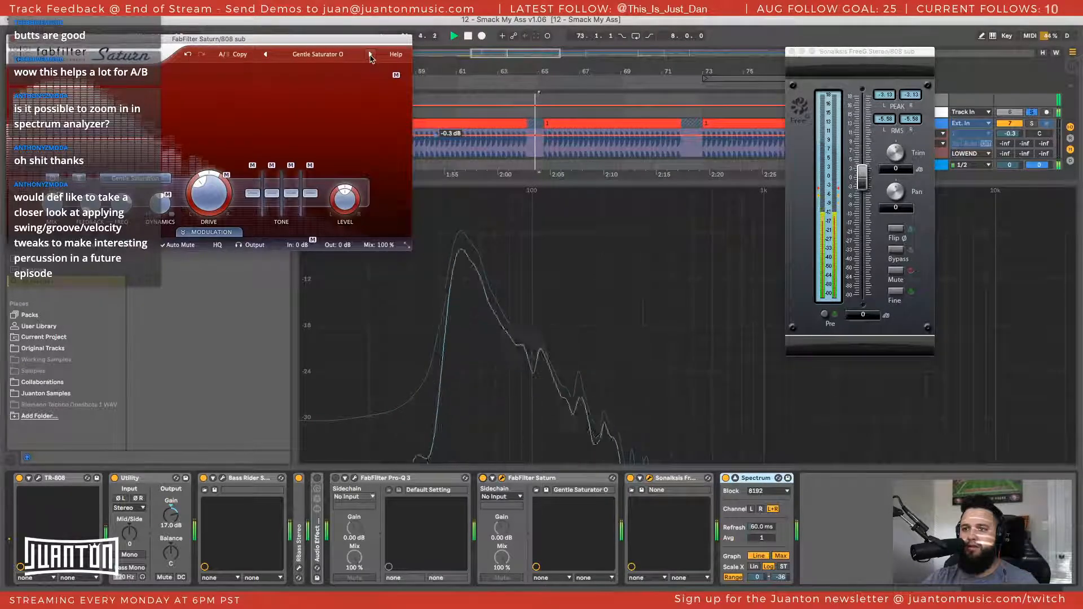
pyautogui.click(371, 55)
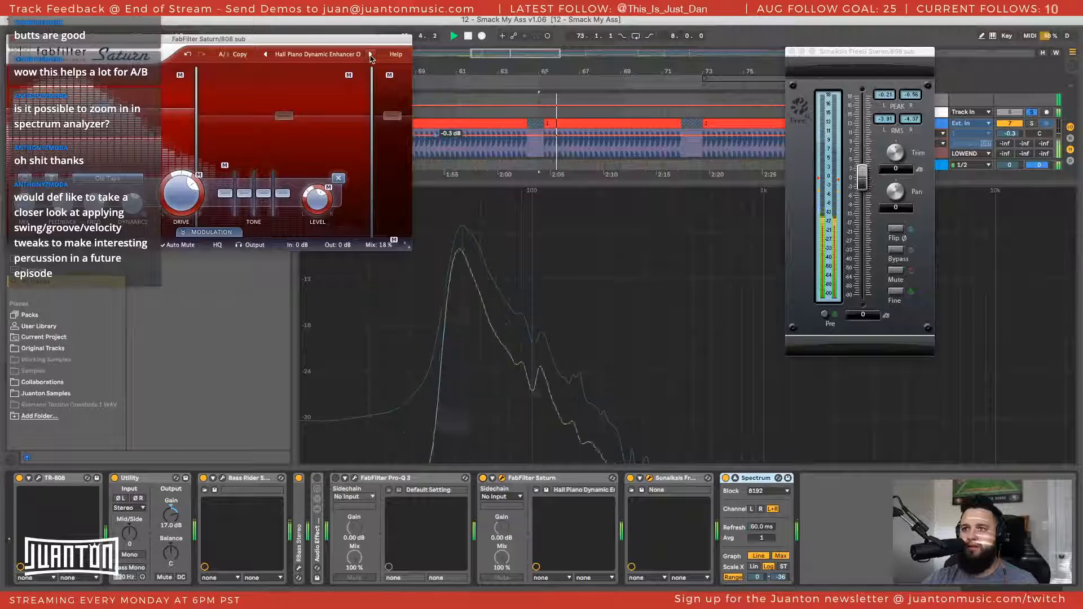
pyautogui.click(371, 55)
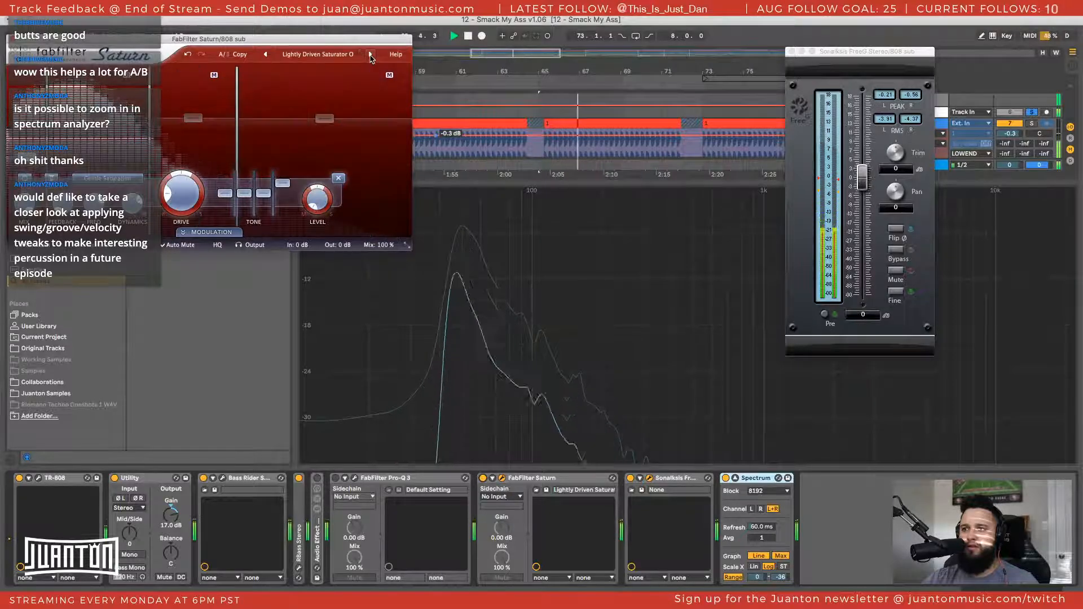
pyautogui.click(371, 55)
pyautogui.click(371, 55)
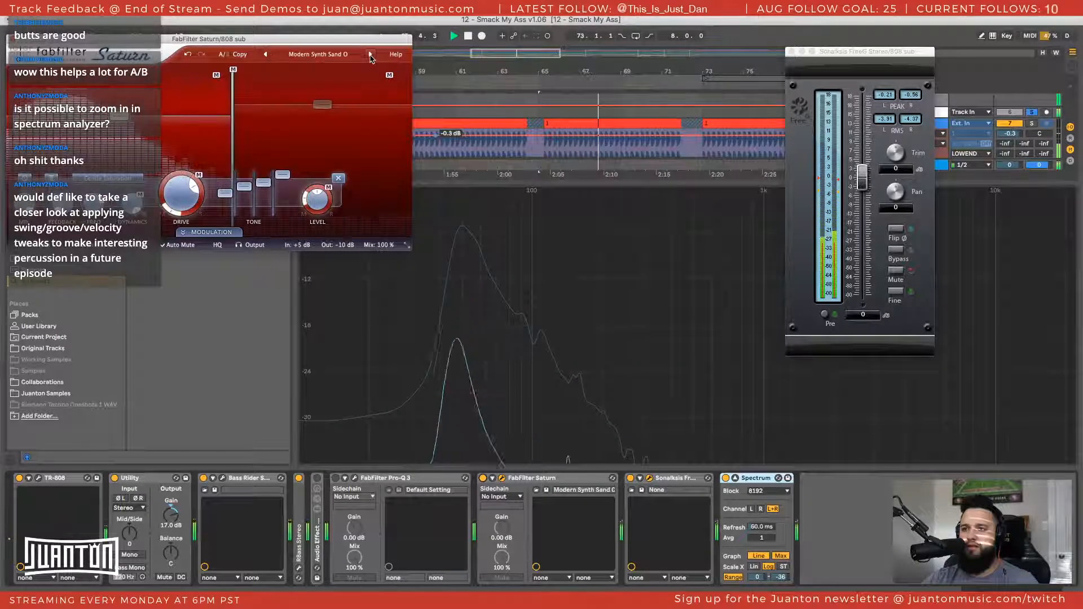
pyautogui.click(370, 54)
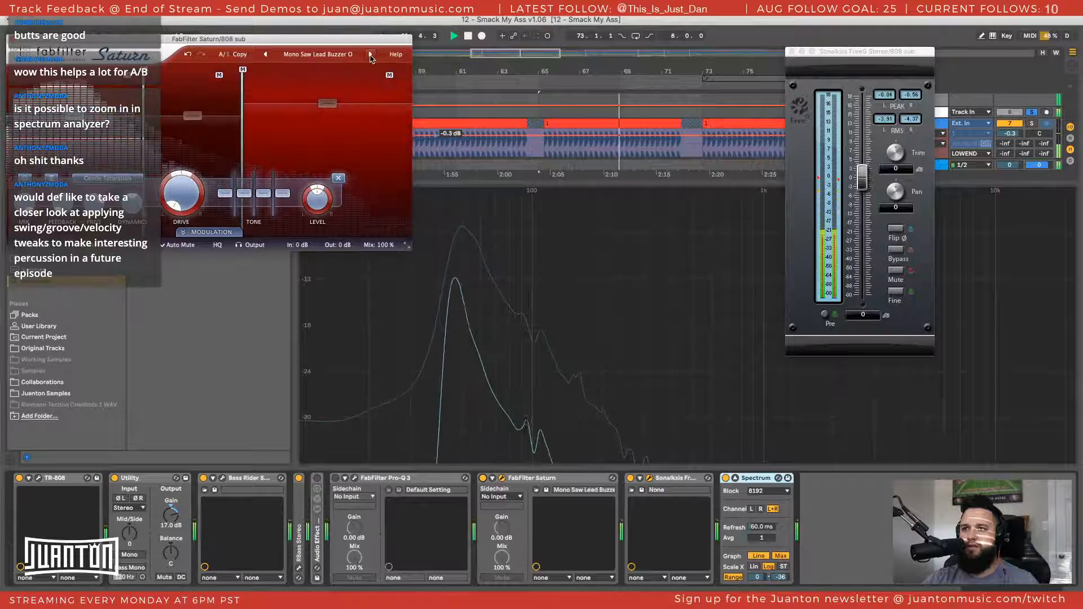
pyautogui.click(370, 55)
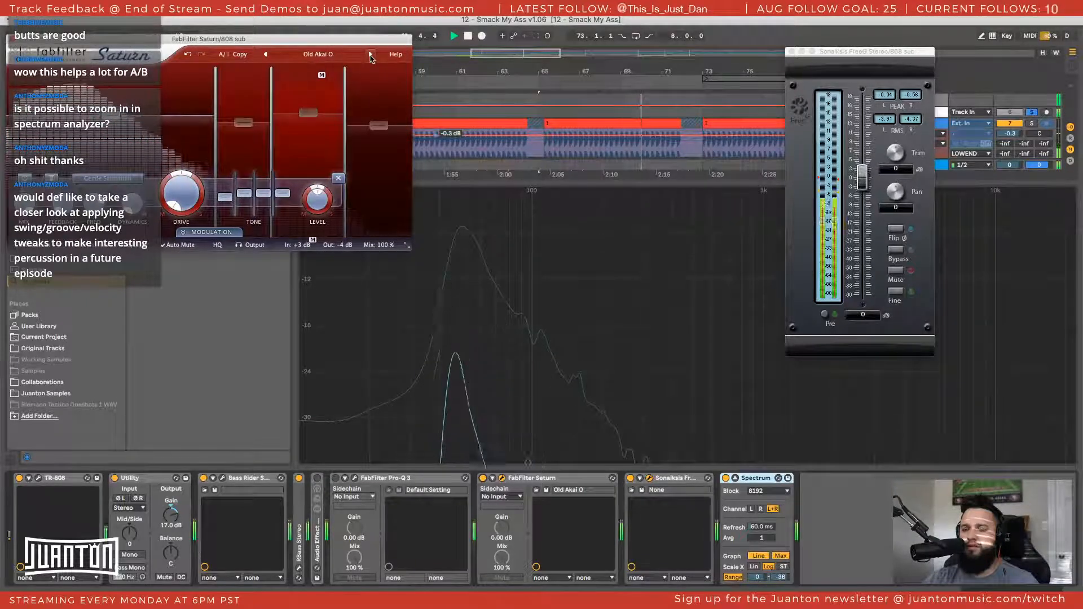
pyautogui.click(370, 55)
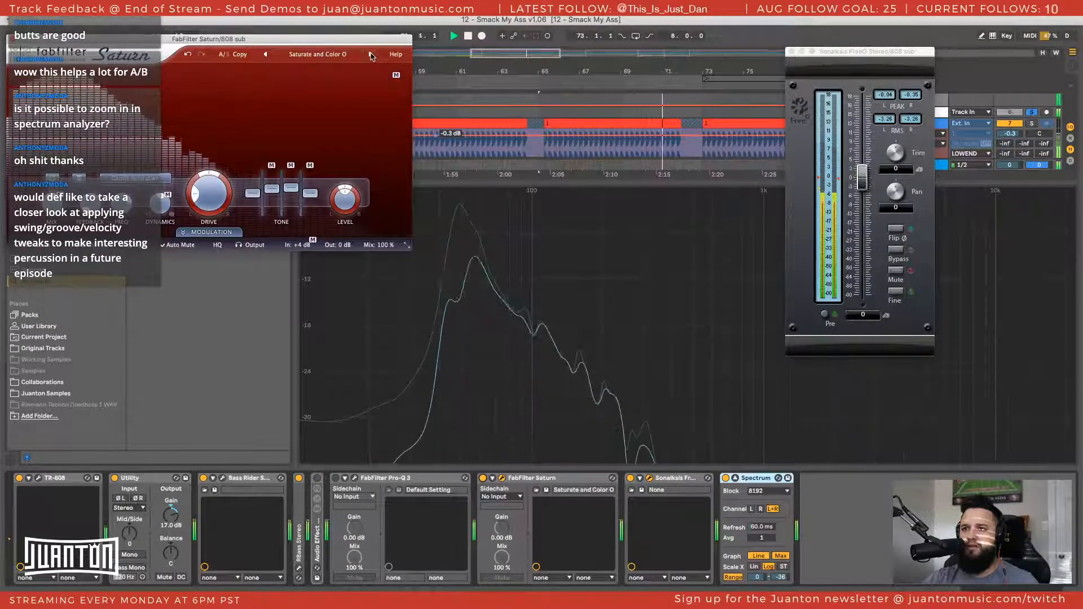
pyautogui.click(371, 54)
pyautogui.click(371, 54)
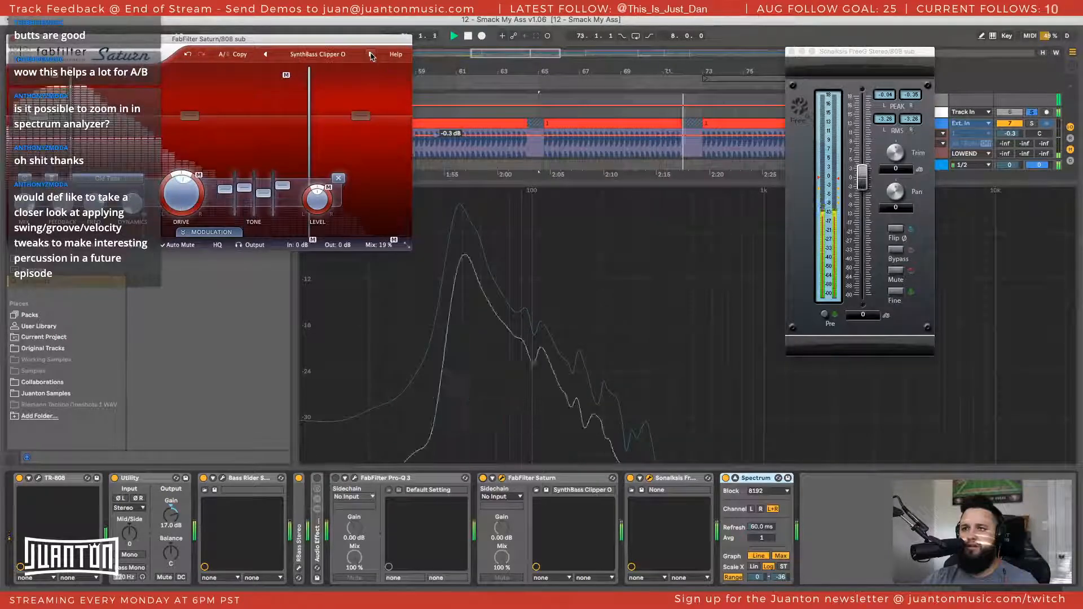
pyautogui.click(371, 55)
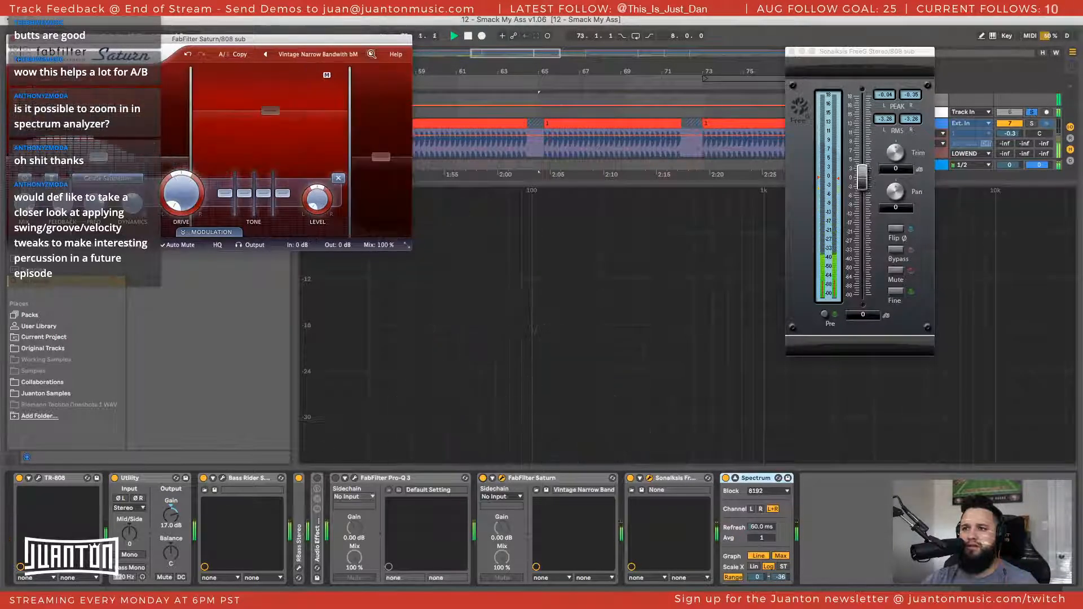
pyautogui.click(371, 55)
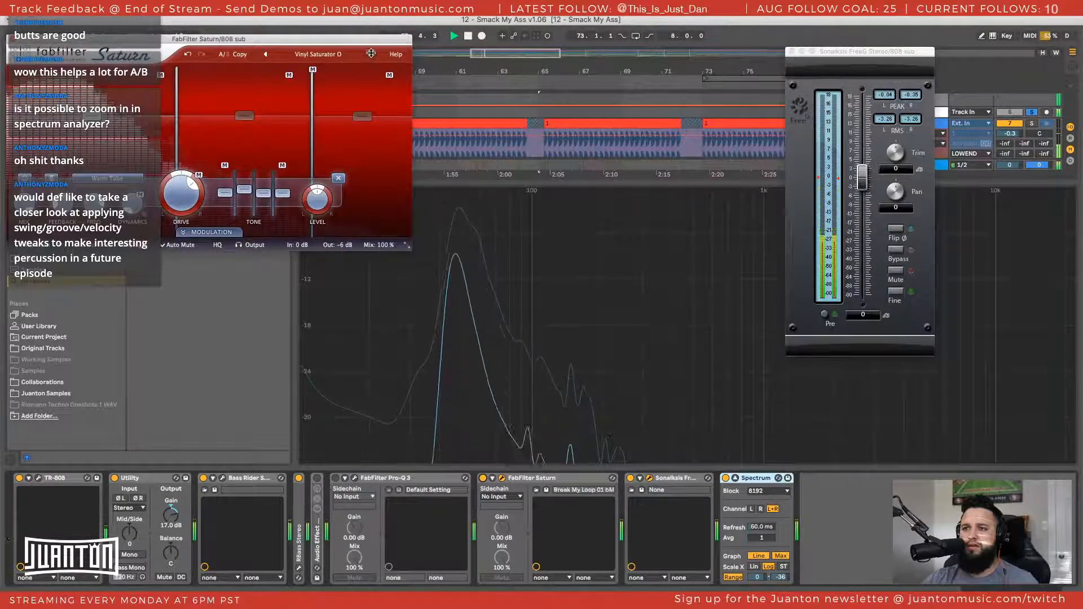
pyautogui.click(370, 55)
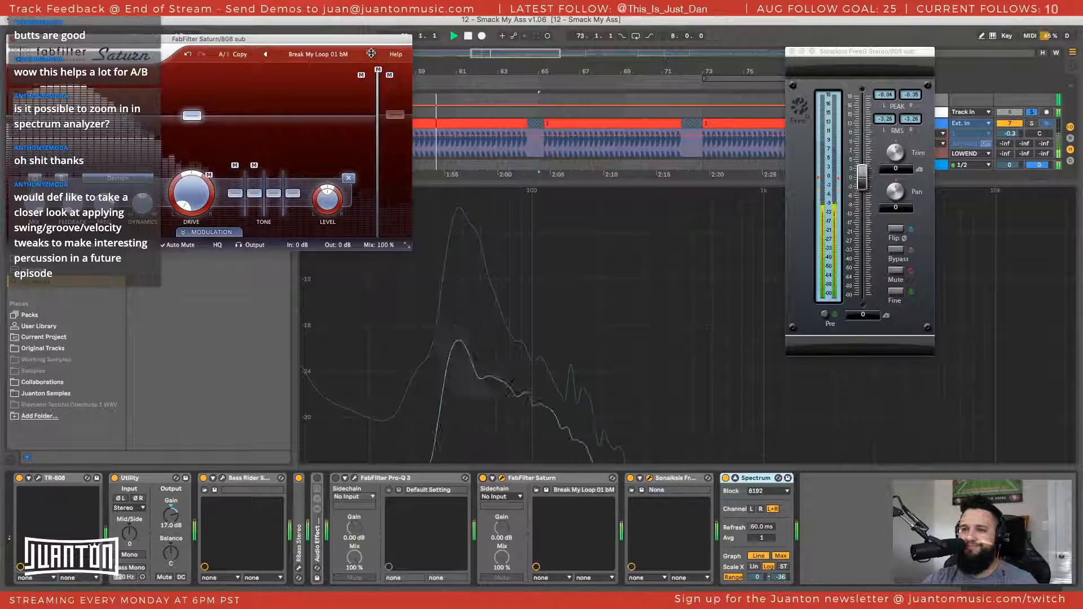
pyautogui.click(371, 54)
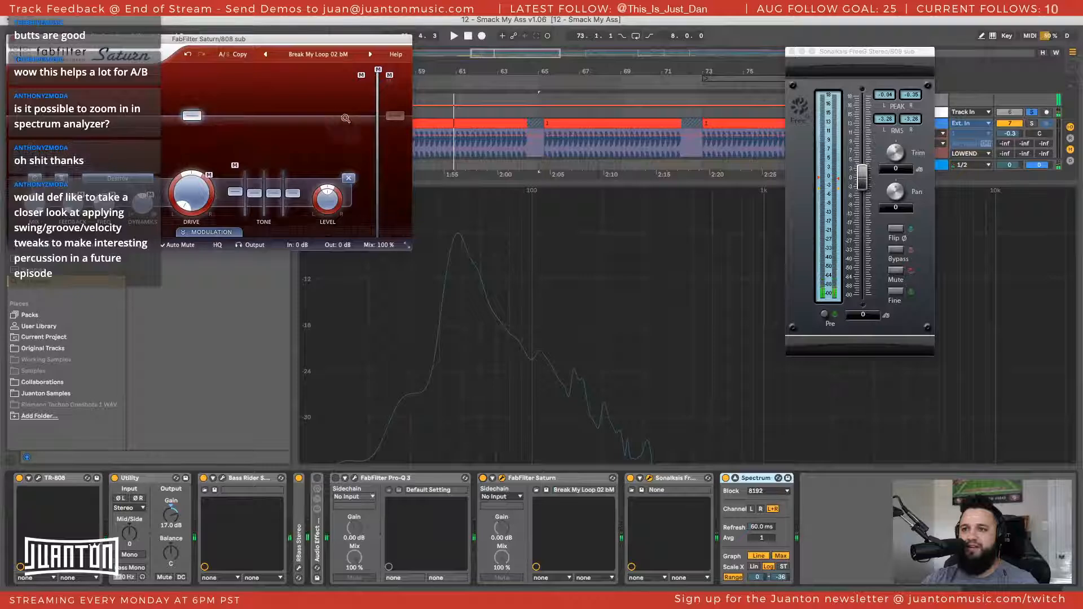
# Reposition the Saturn window, resume playback and load the Break My Loop 03 preset
pyautogui.moveTo(329, 37); pyautogui.dragTo(342, 39)
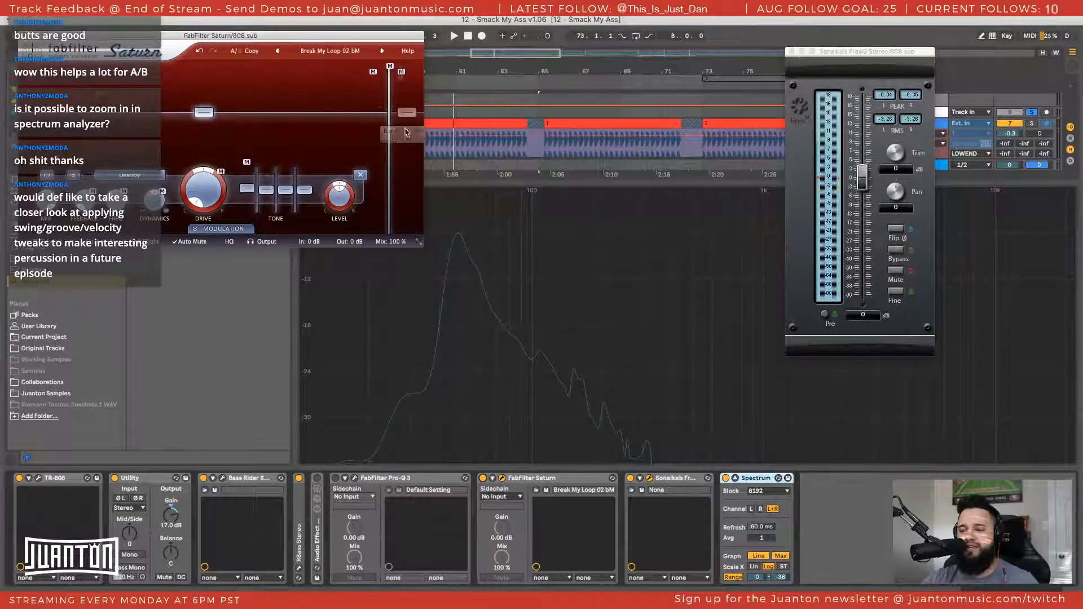
pyautogui.moveTo(322, 39); pyautogui.dragTo(364, 47)
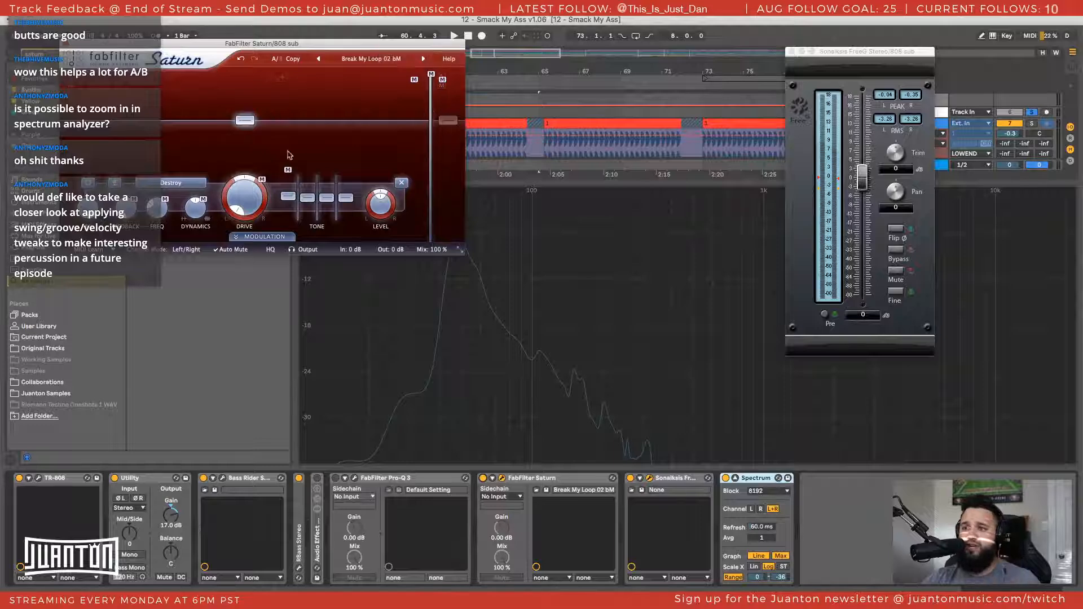
pyautogui.press('space')
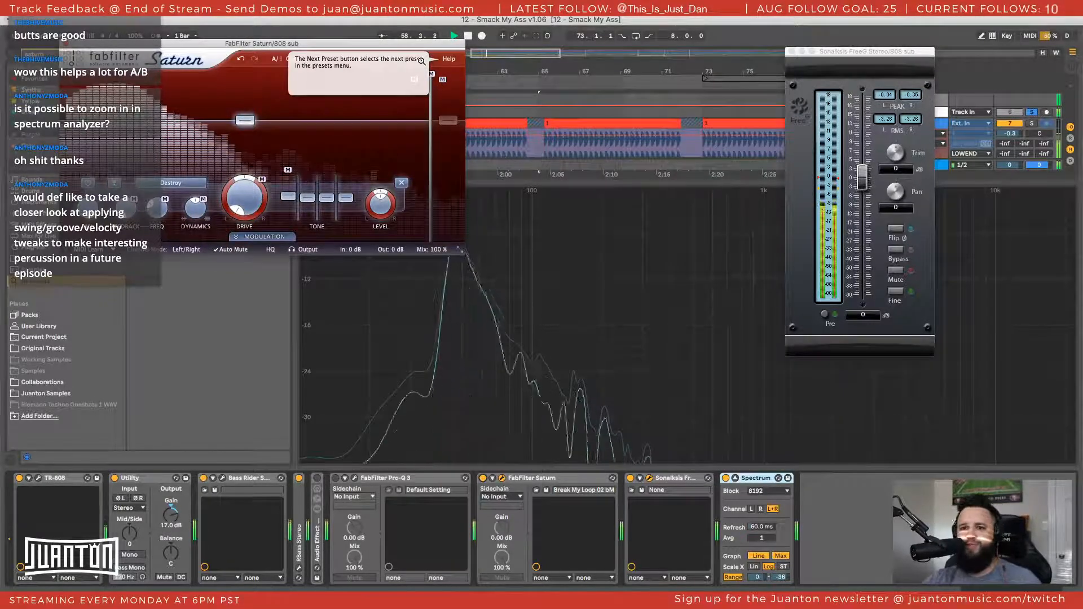
pyautogui.click(421, 60)
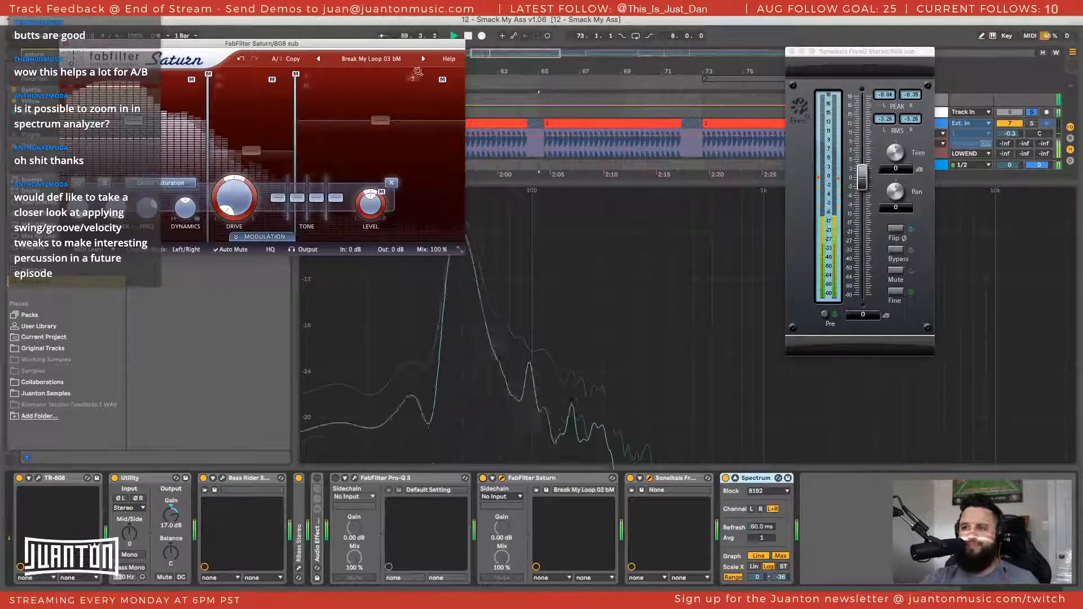
# Load the Big Bass Beat bM preset from Allround Saturation, restart playback and compare the sub with Saturn bypassed and active
pyautogui.click(421, 60)
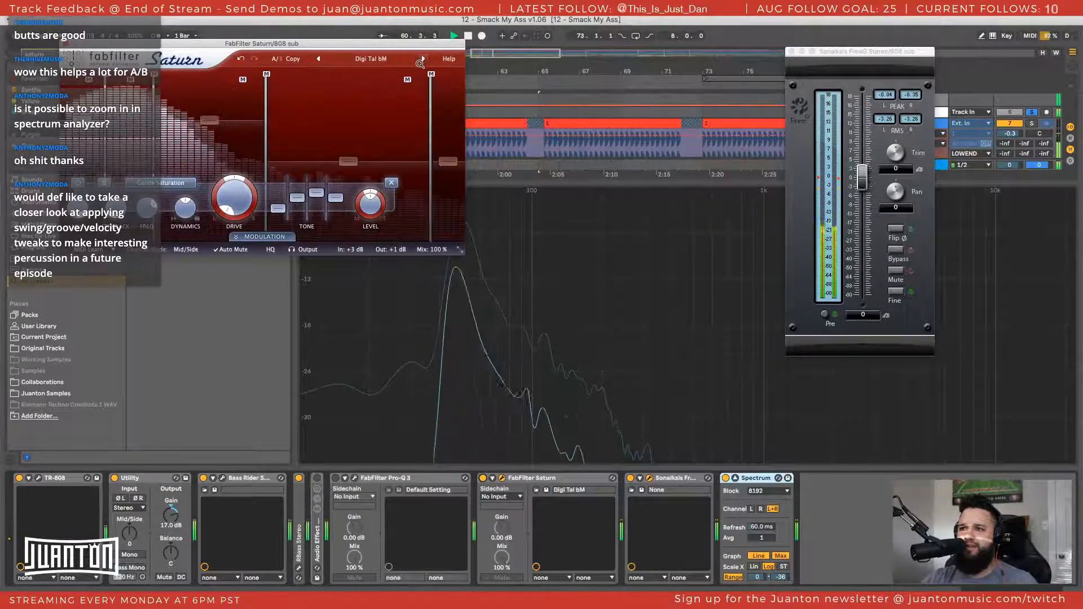
pyautogui.click(375, 64)
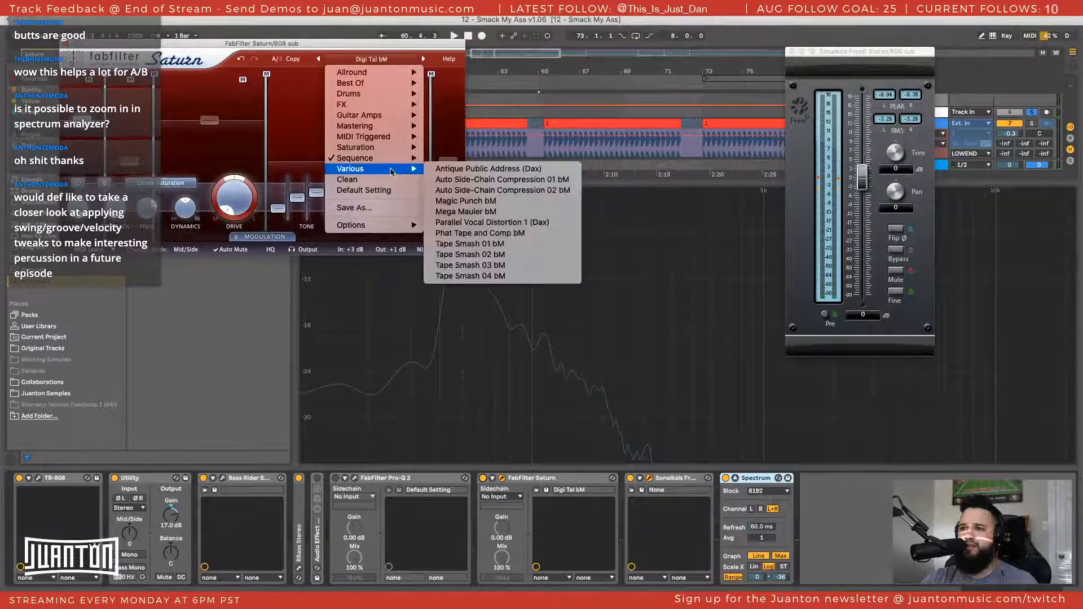
pyautogui.moveTo(362, 72)
pyautogui.moveTo(496, 72)
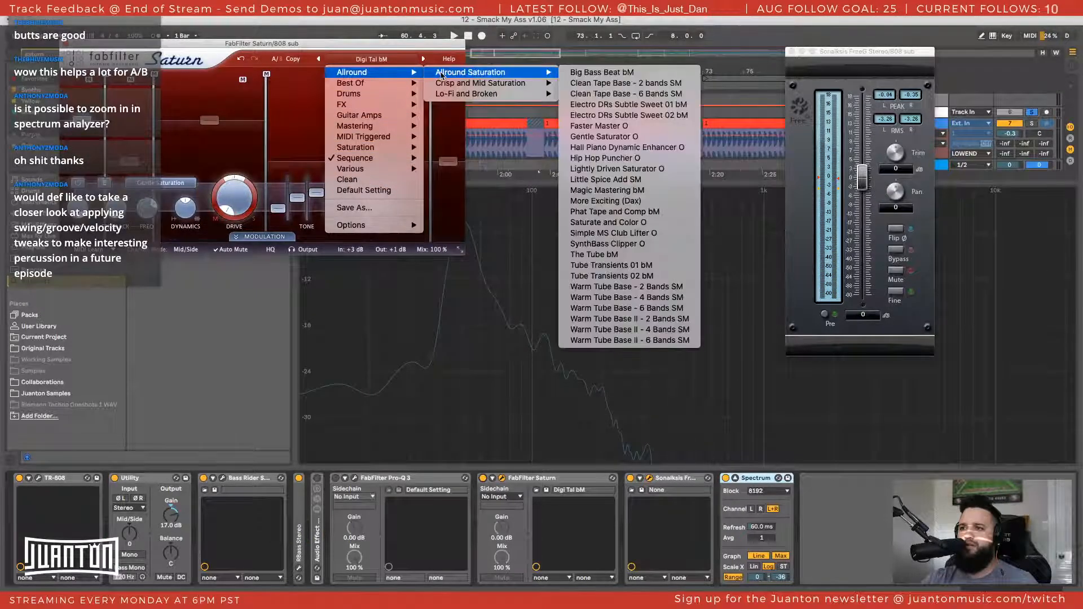
pyautogui.click(604, 75)
pyautogui.press('space')
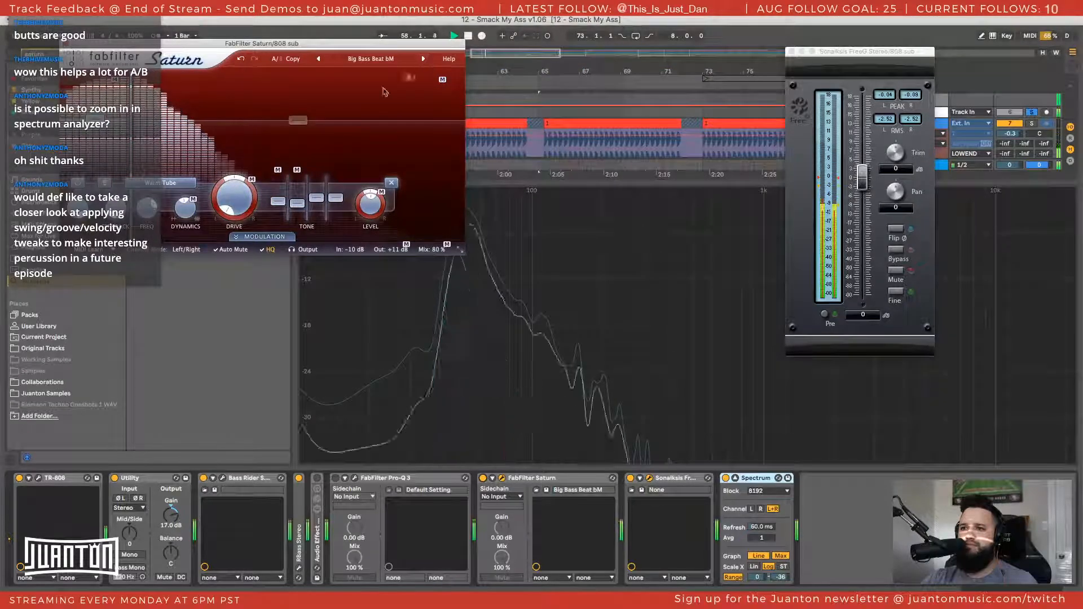
pyautogui.click(483, 478)
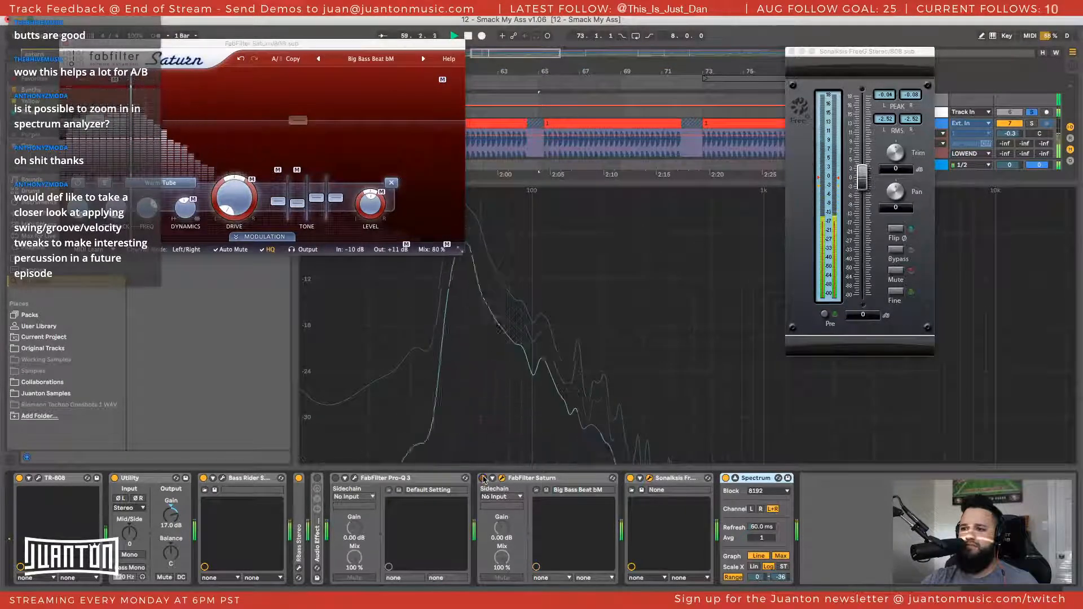
pyautogui.click(483, 478)
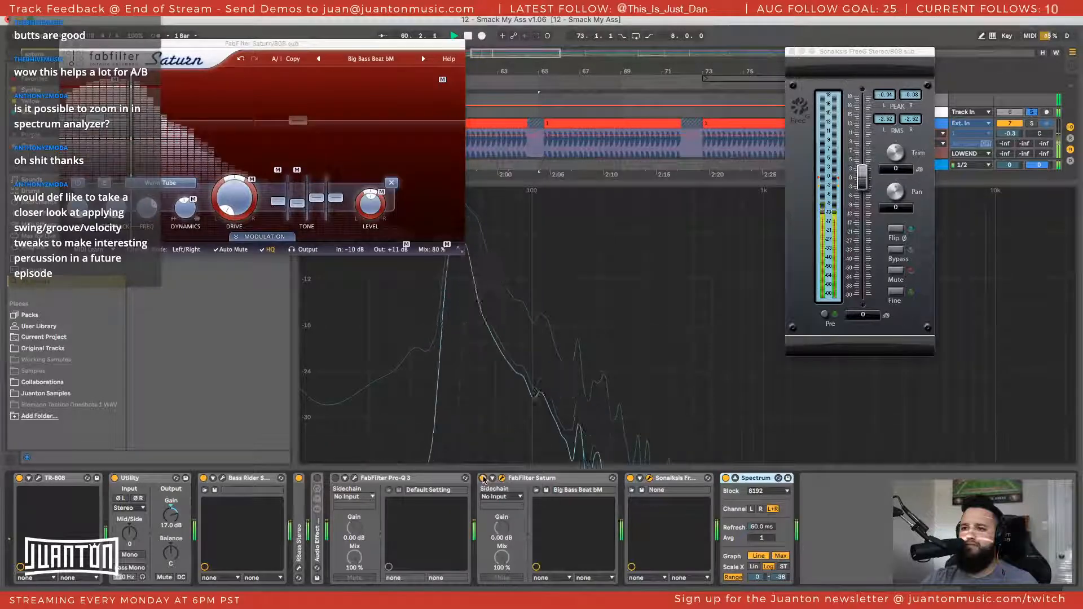
# Advance to Clean Tape Base - 2 Bands SM and compare the sub with Saturn bypassed and active
pyautogui.click(423, 59)
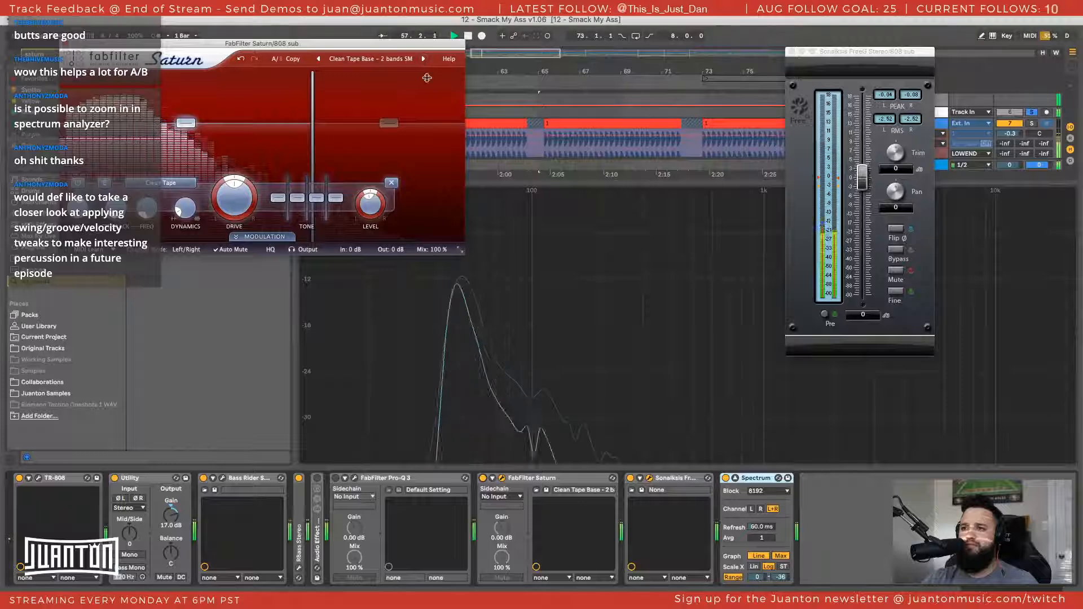
pyautogui.click(483, 479)
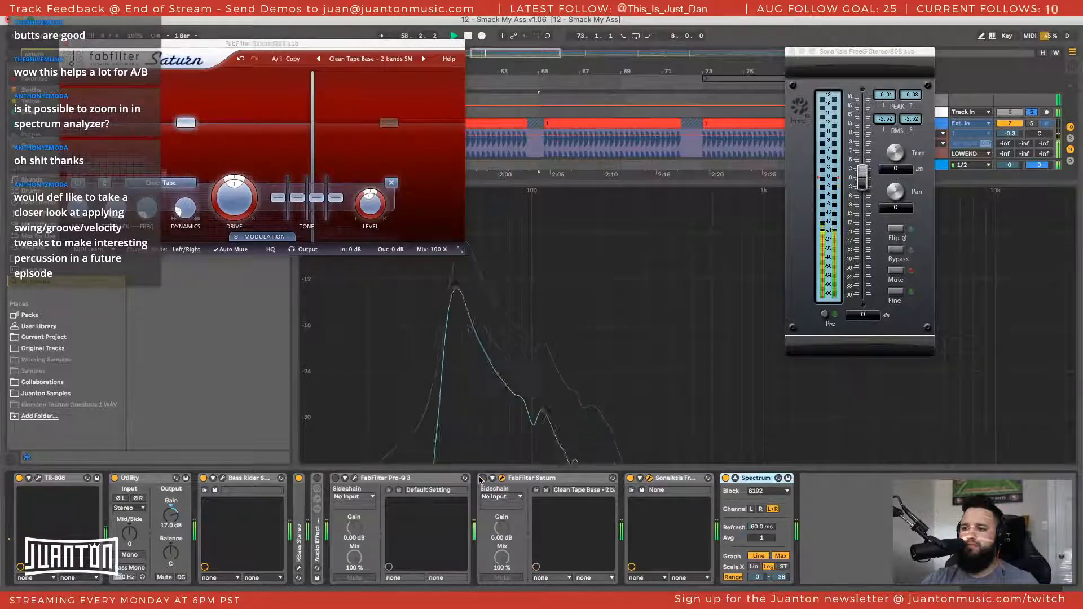
pyautogui.click(483, 478)
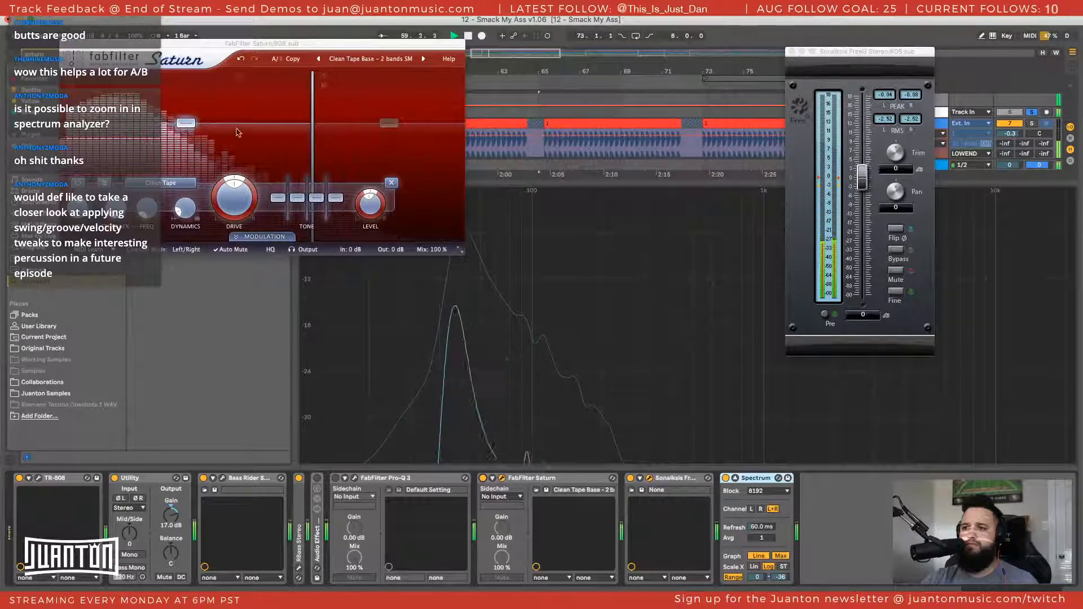
# Lower the crossover between Saturn's two bands, raise band 2's level slightly, and compare against bypass
pyautogui.moveTo(312, 126); pyautogui.dragTo(206, 127)
pyautogui.moveTo(342, 123); pyautogui.dragTo(342, 117)
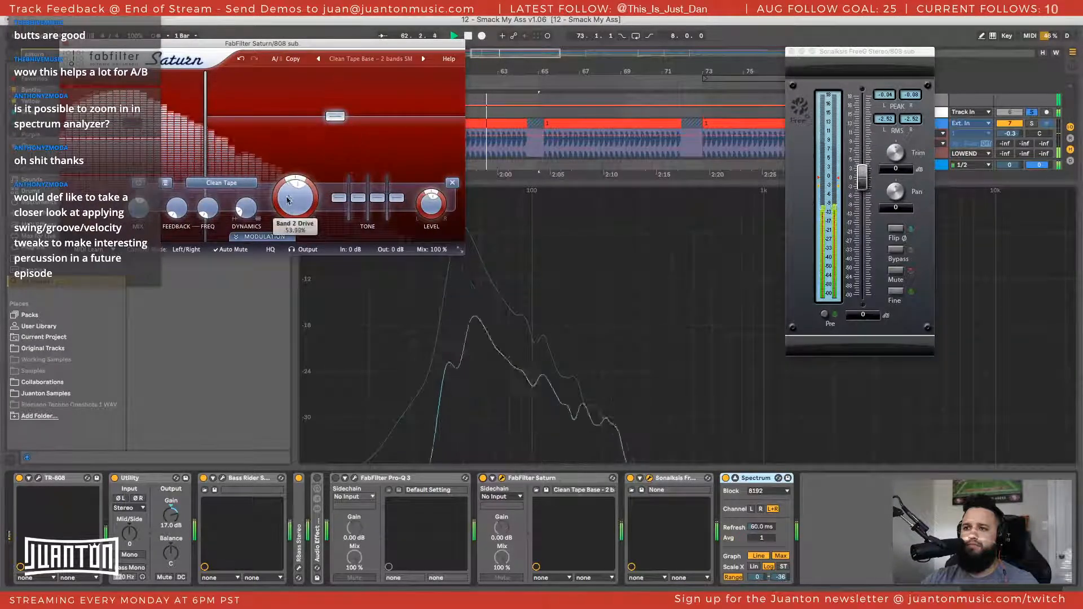
pyautogui.moveTo(205, 133); pyautogui.dragTo(155, 134)
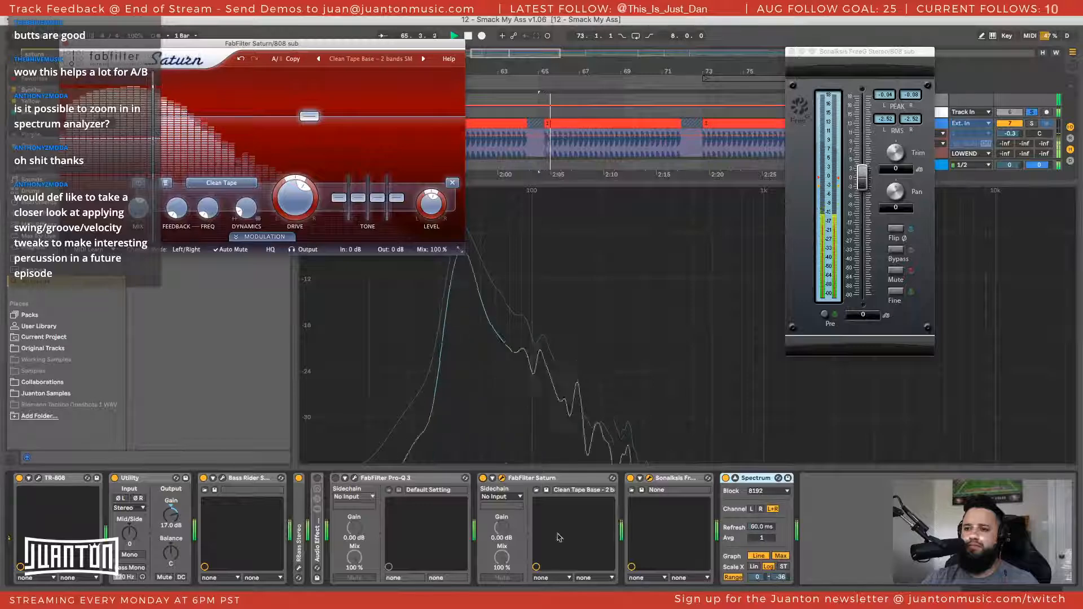
pyautogui.click(483, 478)
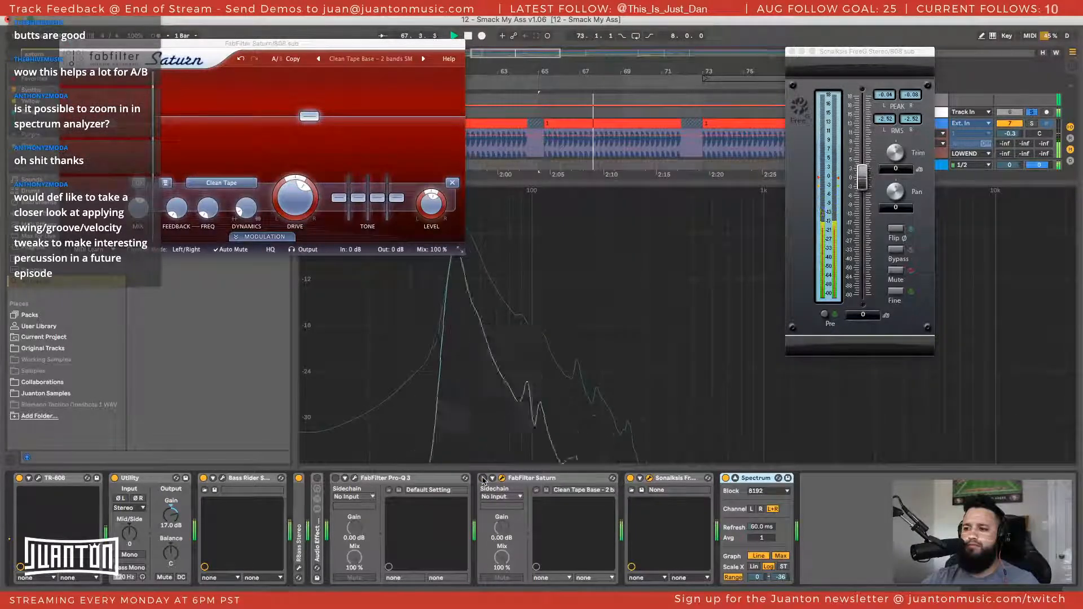
pyautogui.click(483, 478)
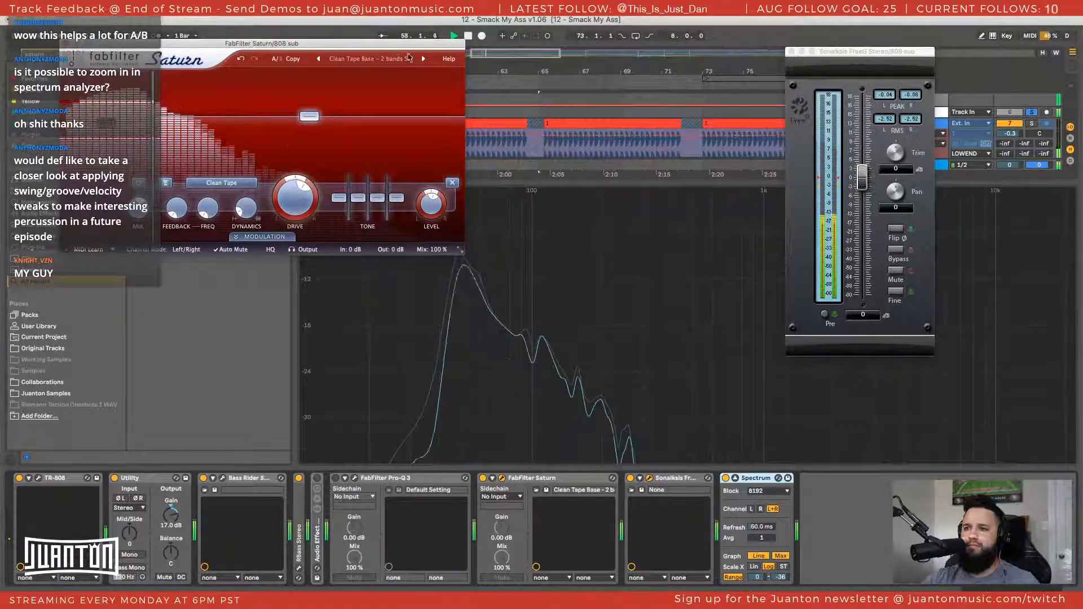
# Advance through Saturn's presets to Electro DRs Subtle Sweet 01 bM and reset FreeG's peak reading
pyautogui.click(425, 58)
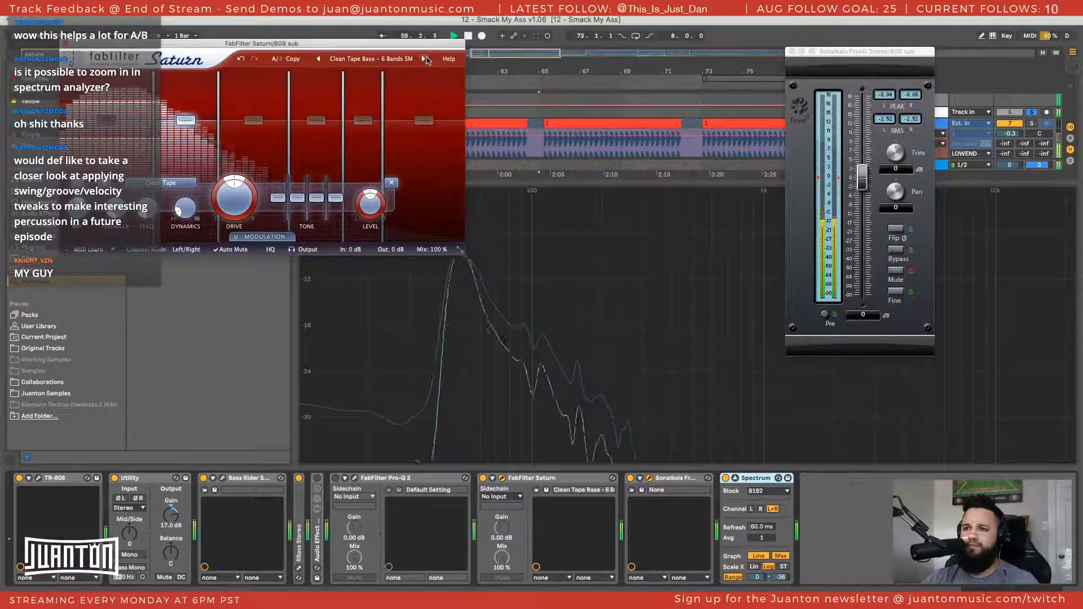
pyautogui.click(425, 59)
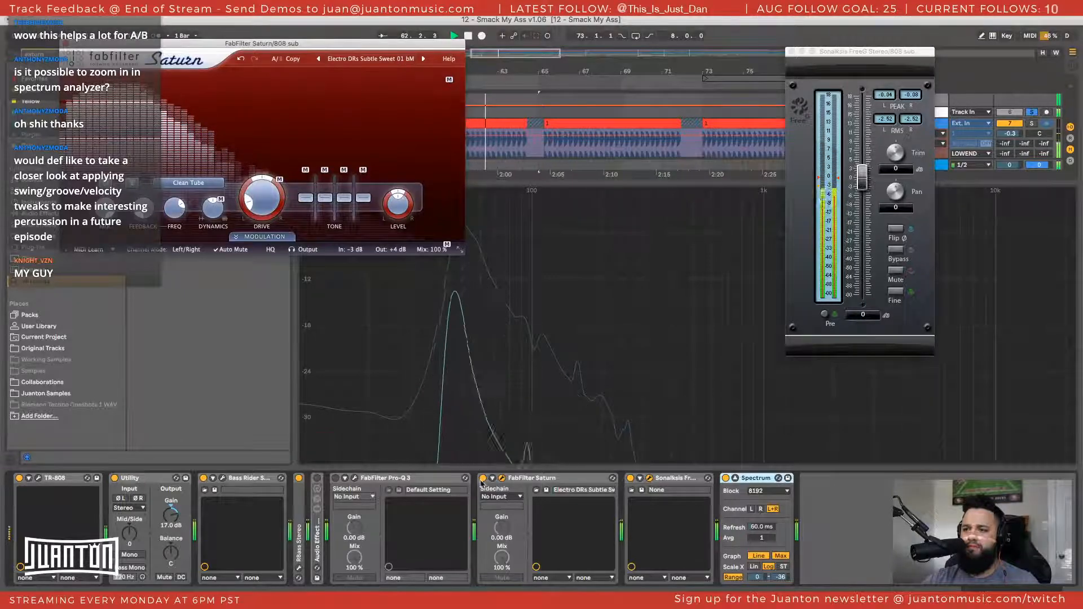
pyautogui.click(891, 98)
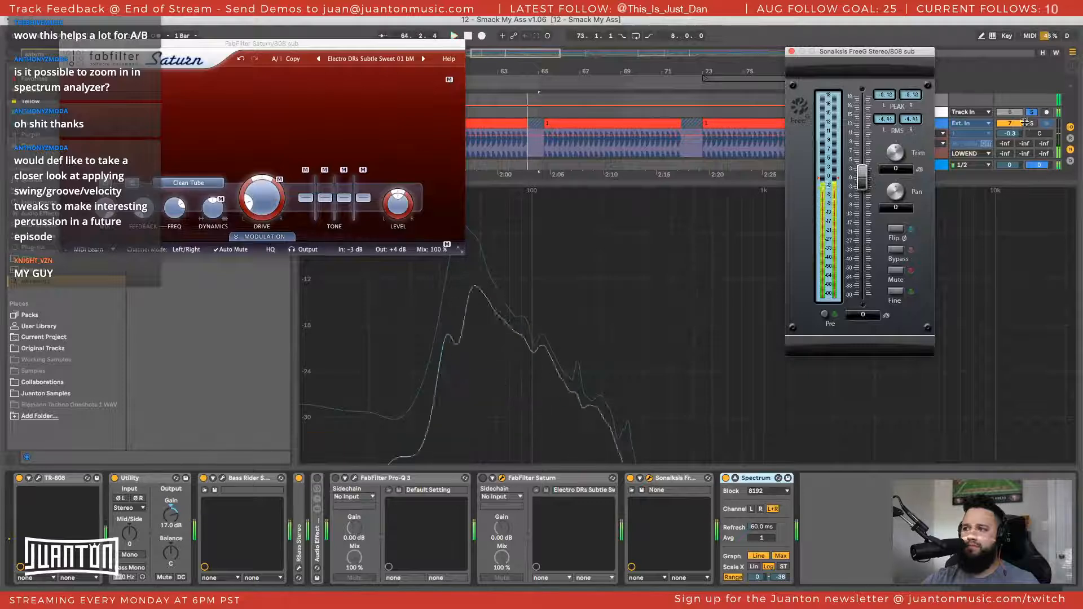
# Solo the track below the LOWEND group, play the section, and move the Saturn window clear of the spectrum
pyautogui.scroll(-3, 1027, 125)
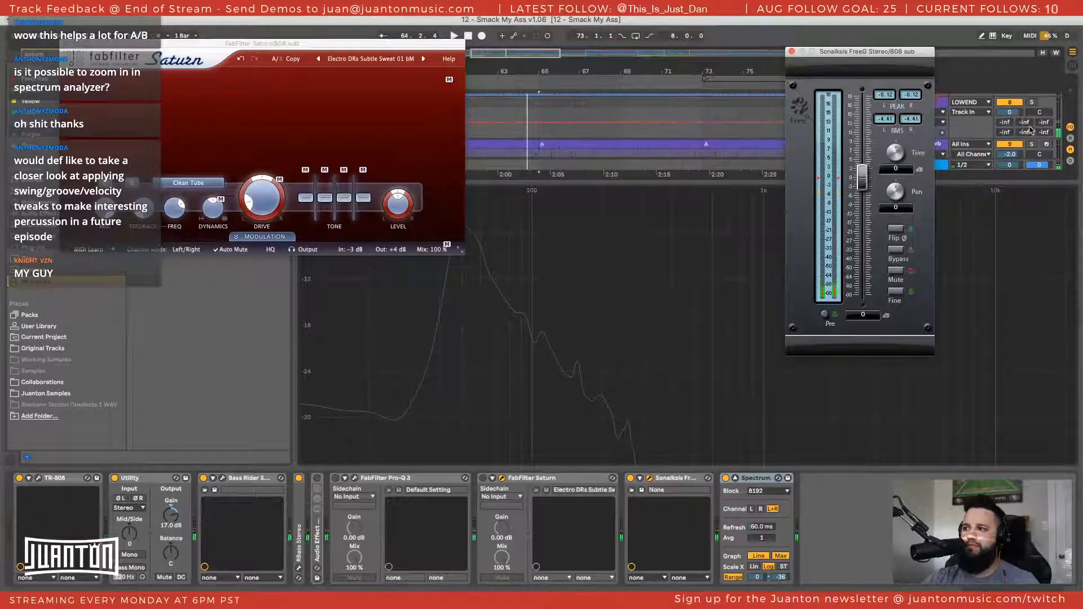
pyautogui.click(1032, 144)
pyautogui.press('space')
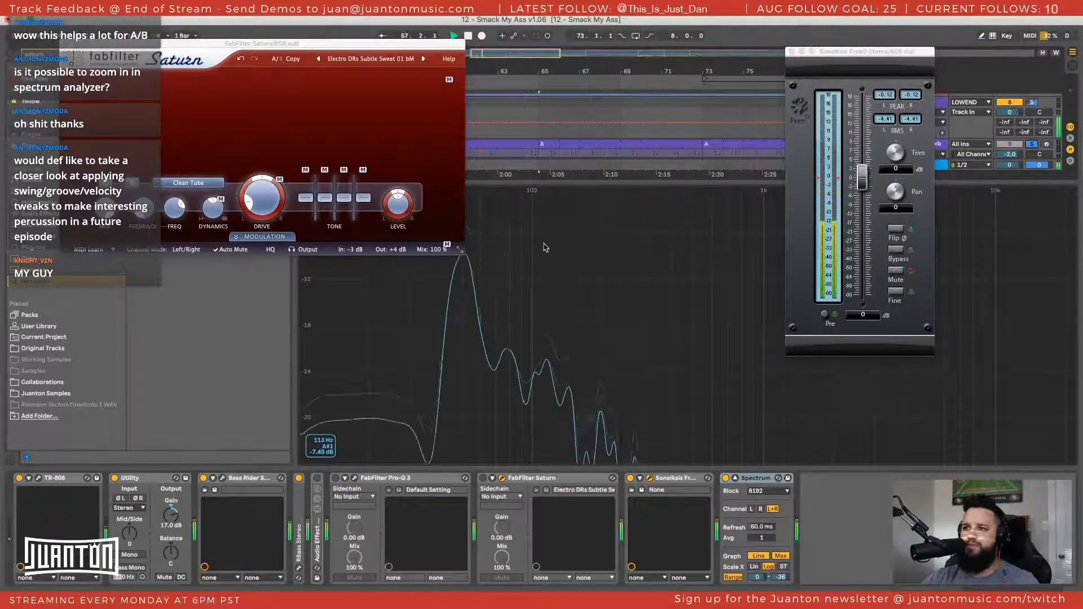
pyautogui.scroll(-3, 1036, 141)
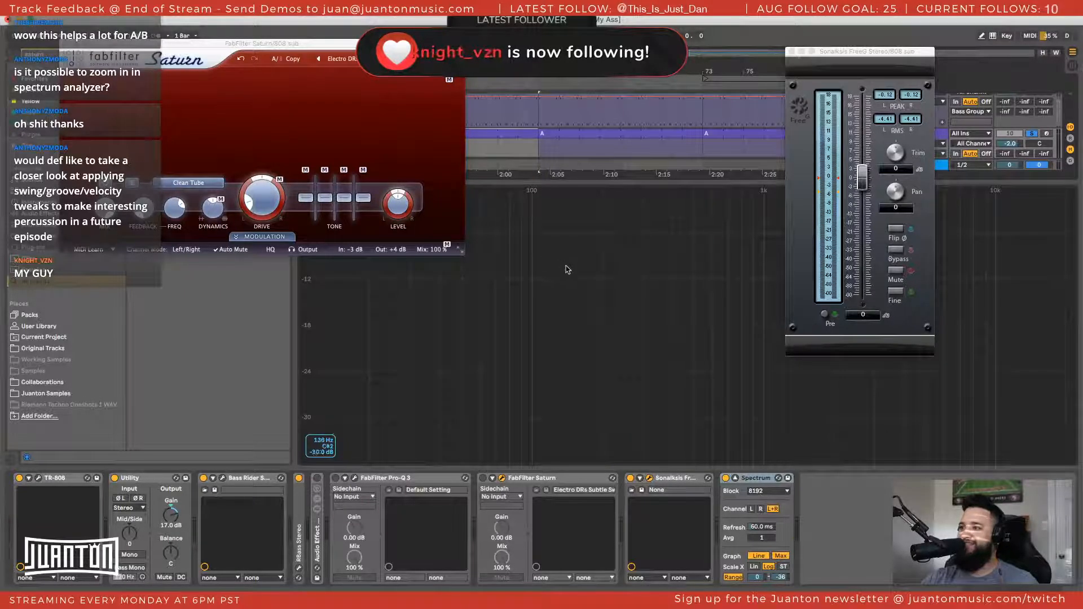
pyautogui.press('space')
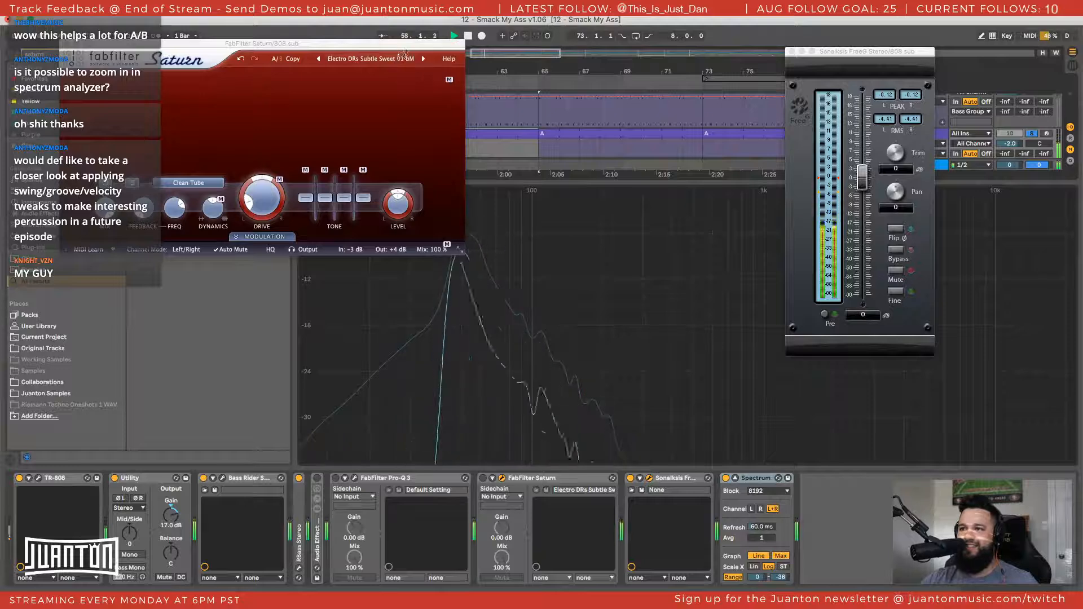
pyautogui.moveTo(406, 44); pyautogui.dragTo(350, 50)
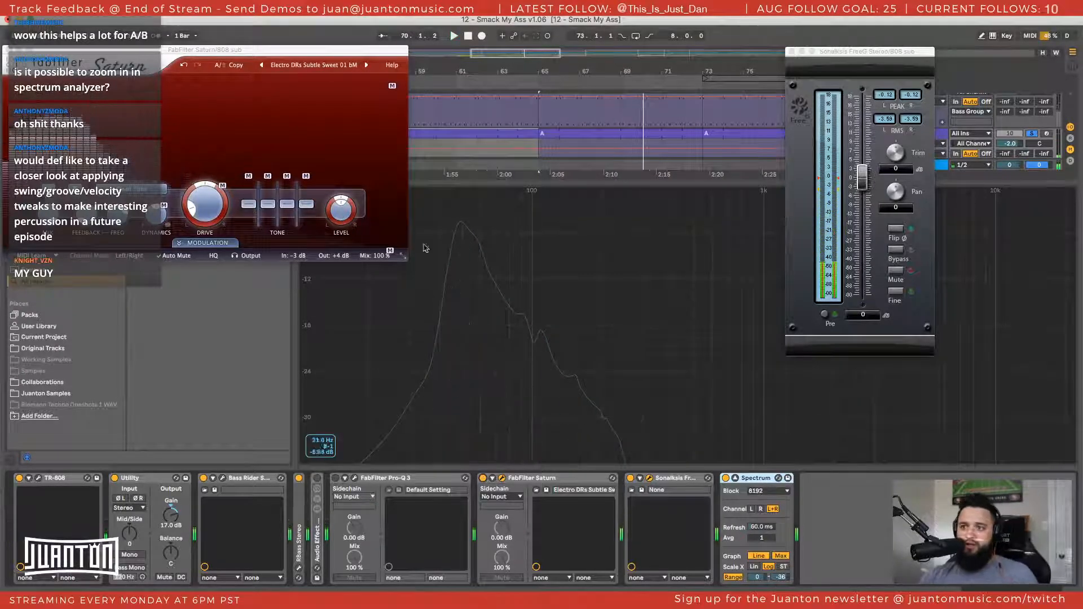
pyautogui.press('space')
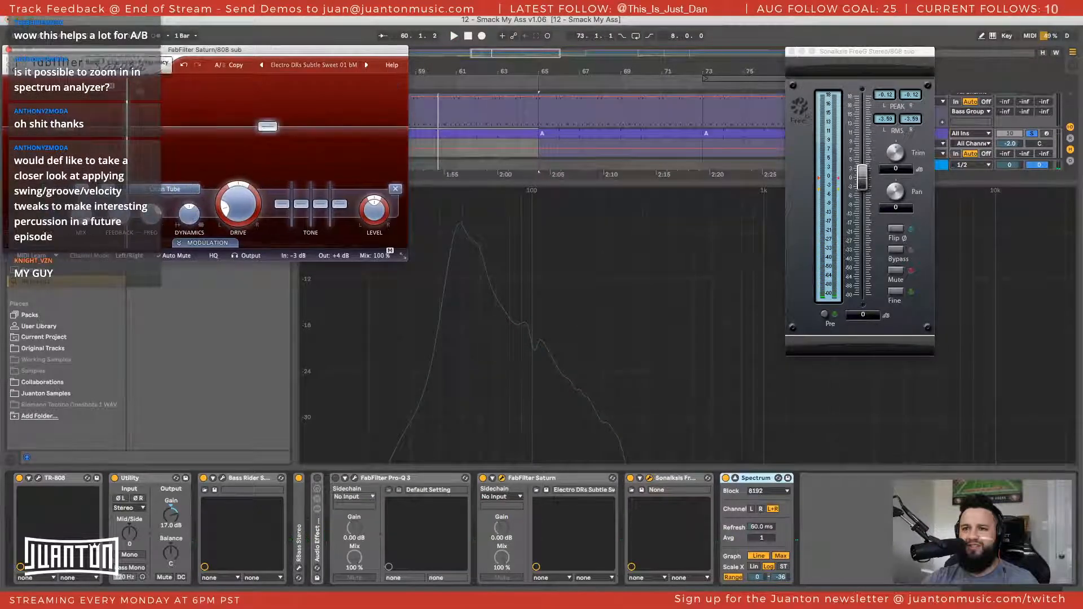
# Lower the crossover between Saturn's two bands, raise band 2's level and play the section
pyautogui.moveTo(127, 101); pyautogui.dragTo(96, 97)
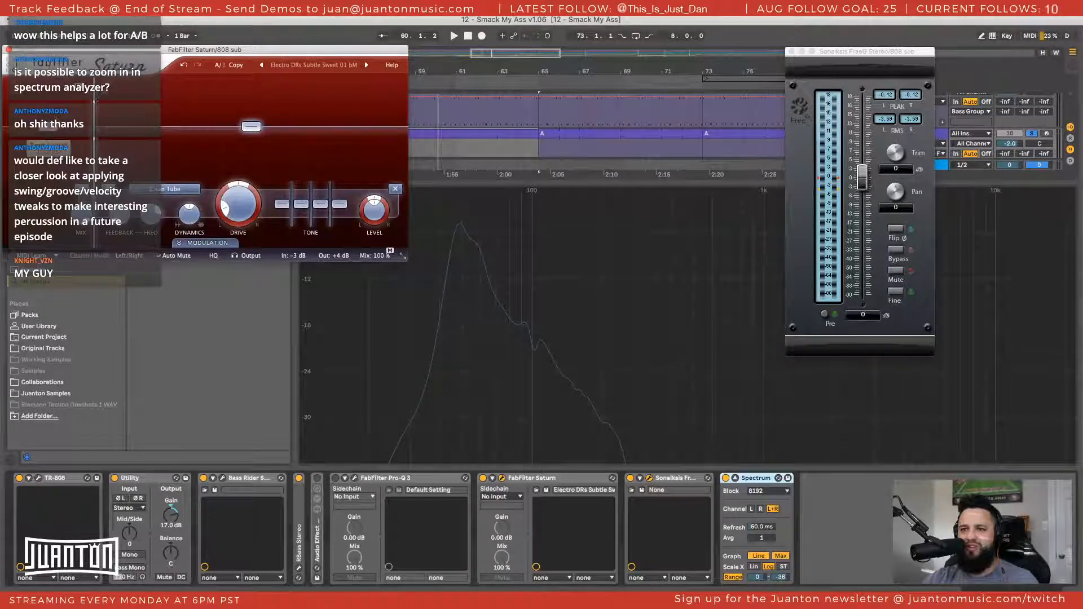
pyautogui.moveTo(252, 127); pyautogui.dragTo(252, 121)
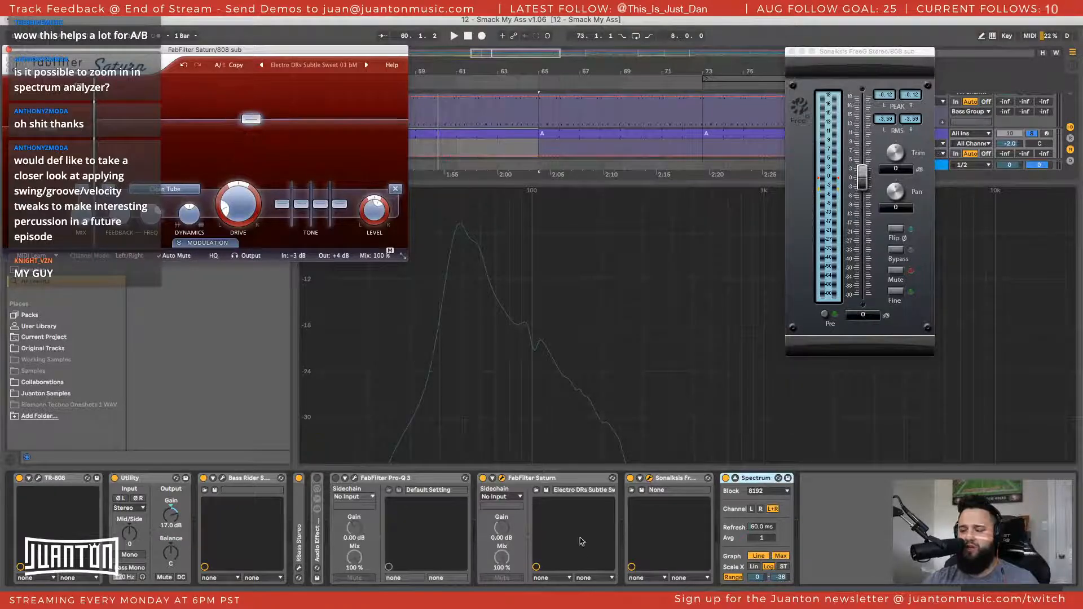
pyautogui.press('space')
# Reposition the Saturn window and readjust band 2's level up and down, settling at about +1.15 dB
pyautogui.moveTo(249, 119); pyautogui.dragTo(249, 124)
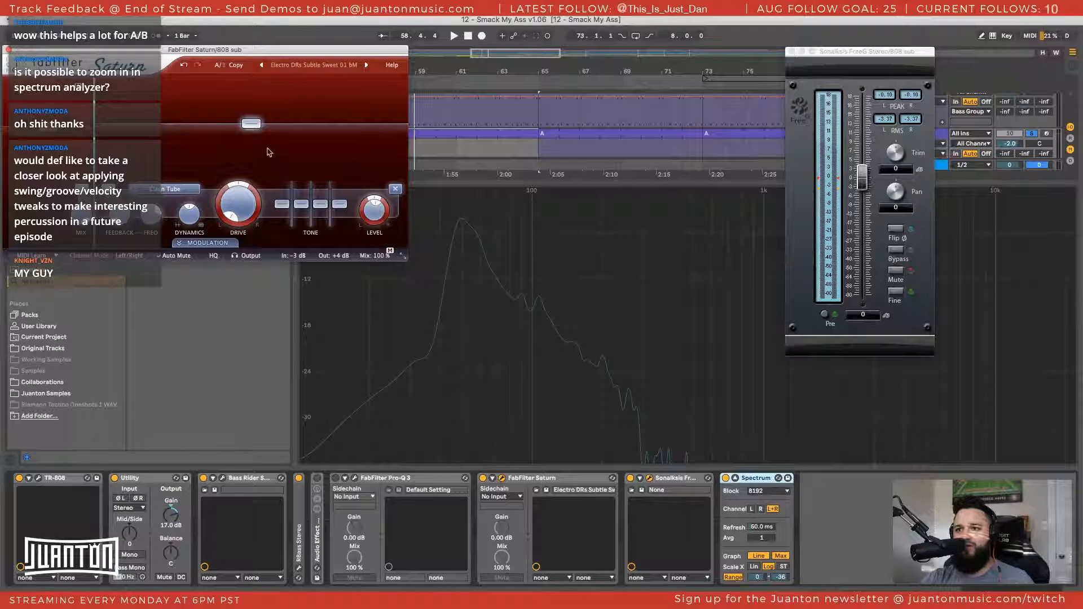
pyautogui.moveTo(257, 124)
pyautogui.mouseDown()
pyautogui.moveTo(249, 100)
pyautogui.moveTo(252, 118)
pyautogui.mouseUp()
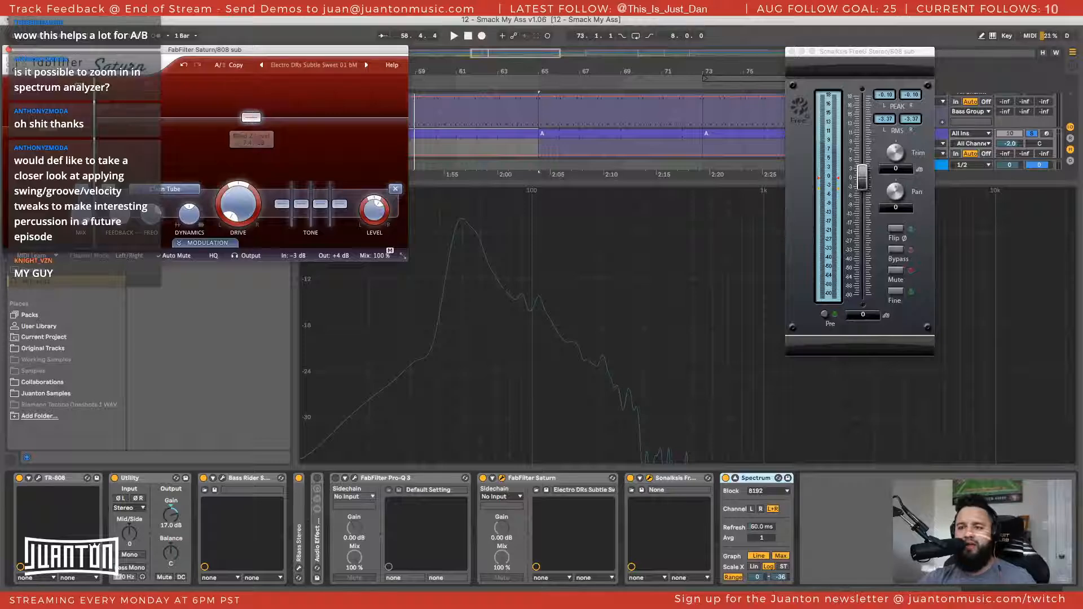
pyautogui.moveTo(71, 49)
pyautogui.mouseDown()
pyautogui.moveTo(90, 31)
pyautogui.moveTo(88, 41)
pyautogui.mouseUp()
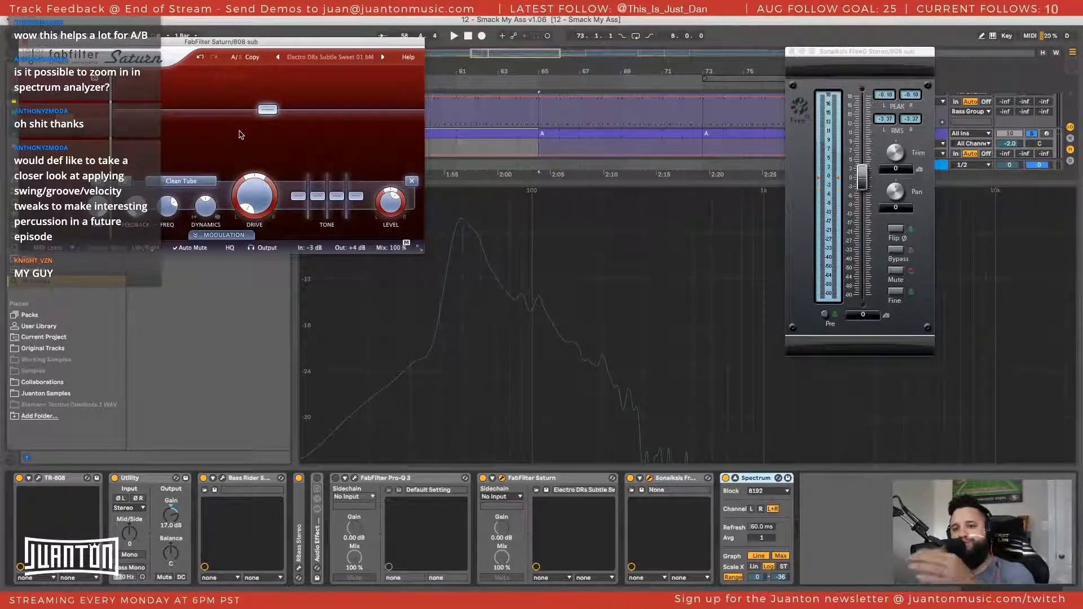
pyautogui.moveTo(264, 111); pyautogui.dragTo(264, 122)
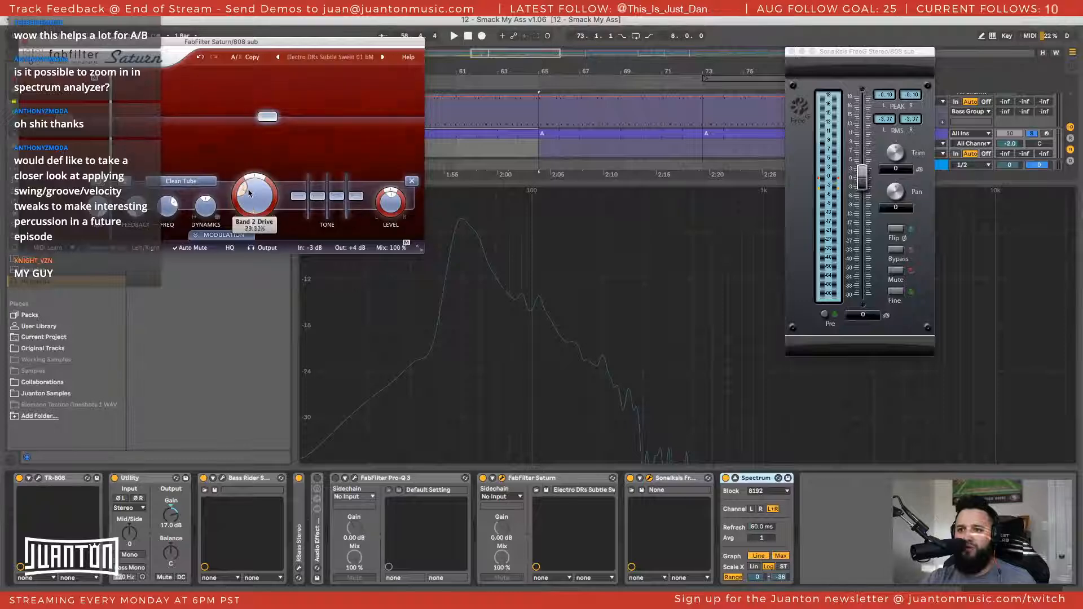
# Switch band 2's saturation style from Clean Tube through Warm Tube and Old Tape, settling on Warm Tube
pyautogui.click(185, 181)
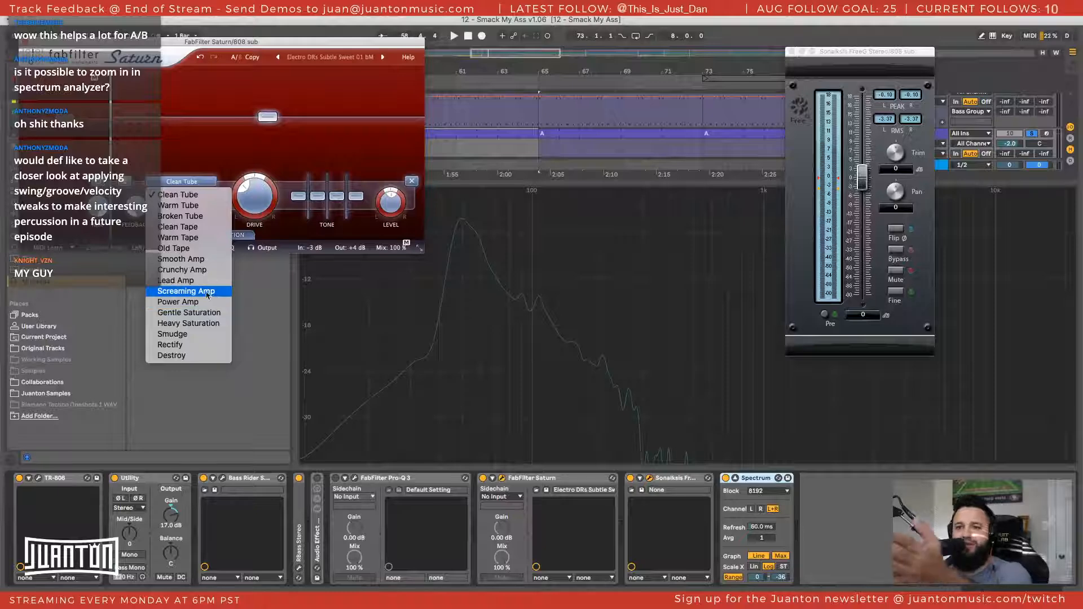
pyautogui.click(228, 205)
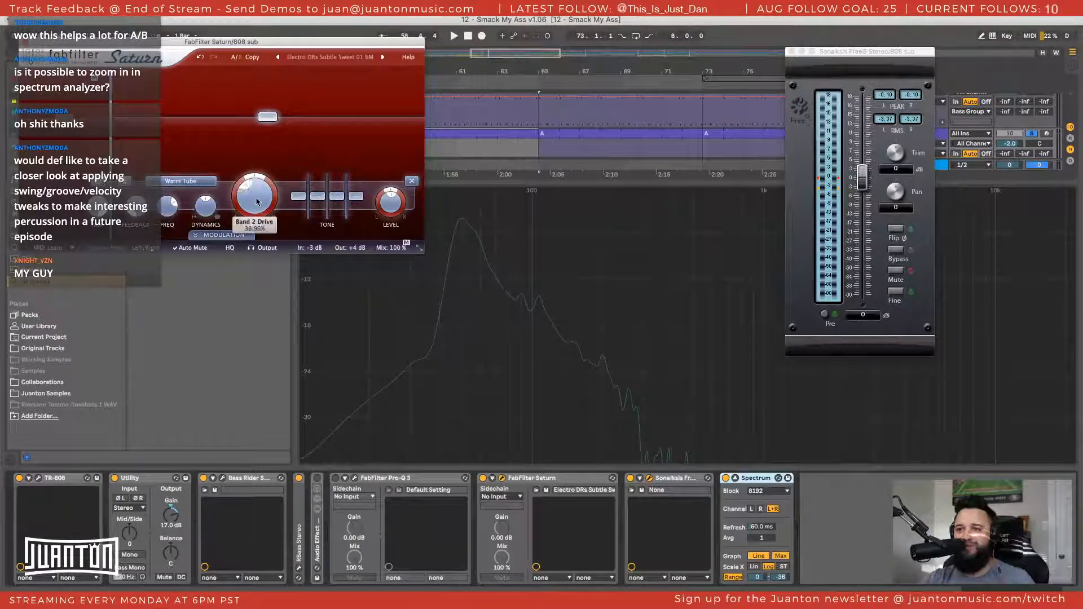
pyautogui.click(180, 181)
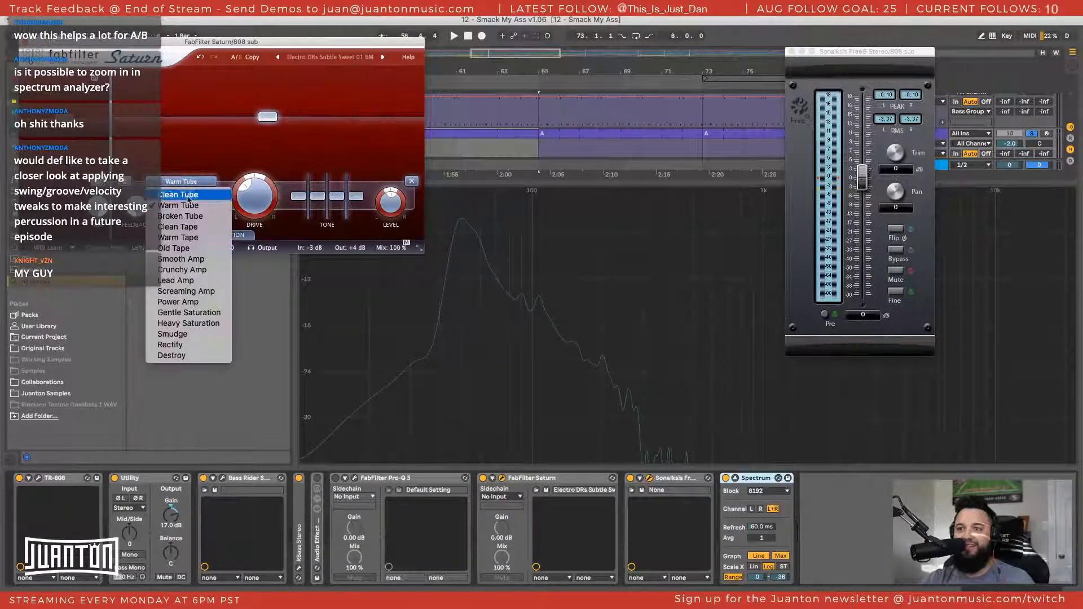
pyautogui.click(187, 245)
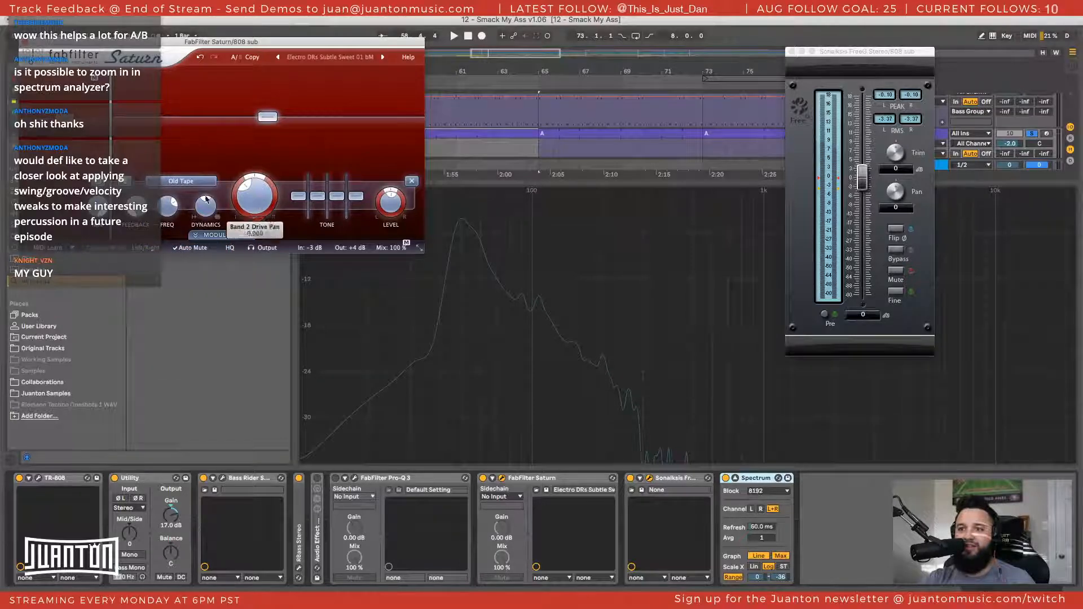
pyautogui.click(181, 181)
pyautogui.click(195, 208)
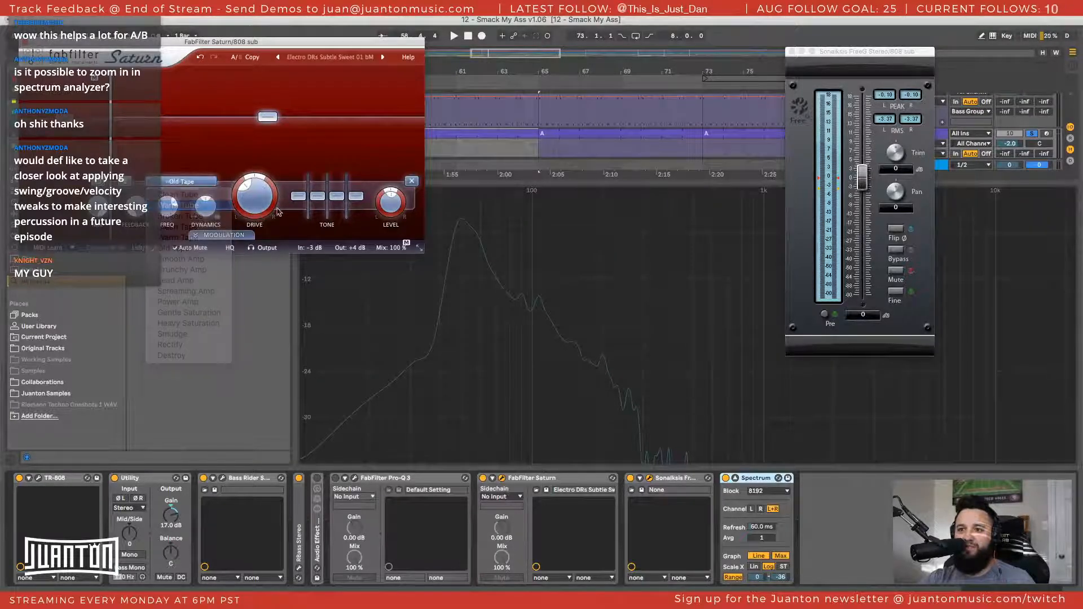
# Start playback and nudge band 2's level slightly higher while watching the spectrum
pyautogui.press('space')
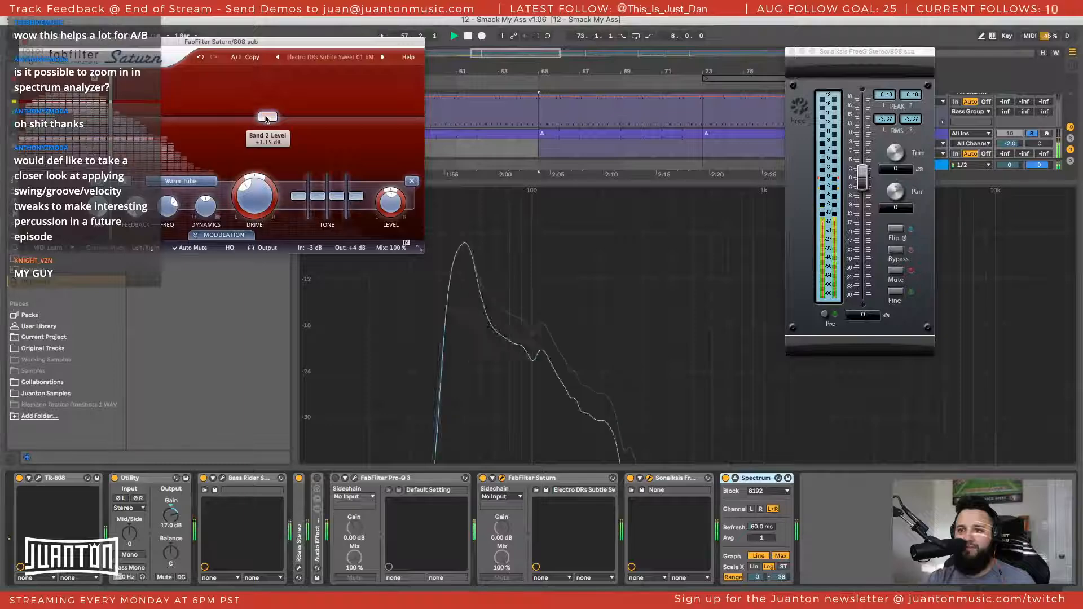
pyautogui.moveTo(265, 119); pyautogui.dragTo(266, 118)
pyautogui.click(401, 306)
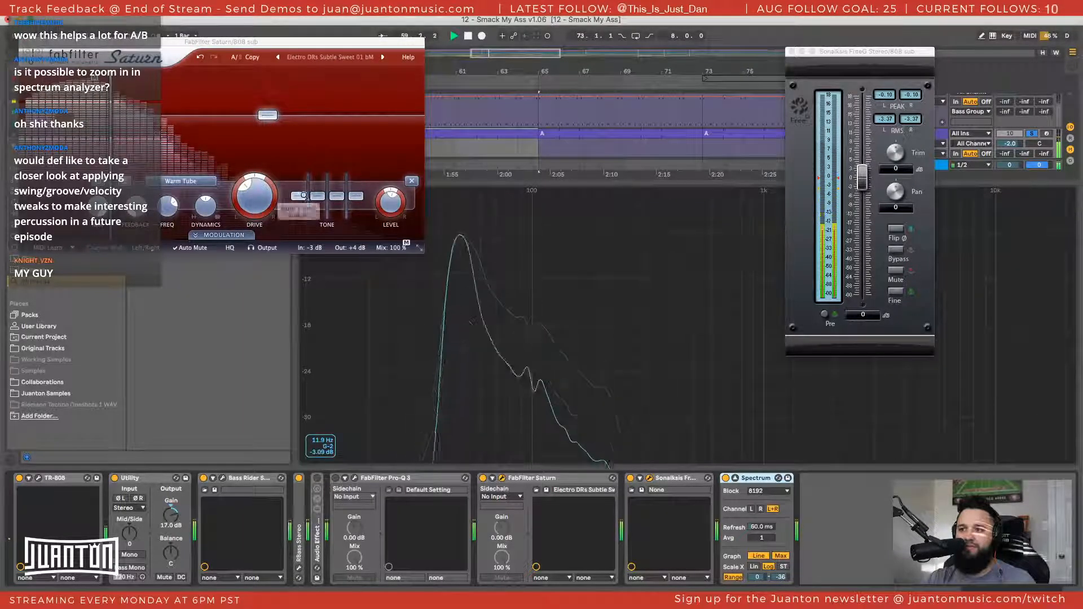
# Raise the crossover between Saturn's two bands while the section plays, and stop playback
pyautogui.click(265, 197)
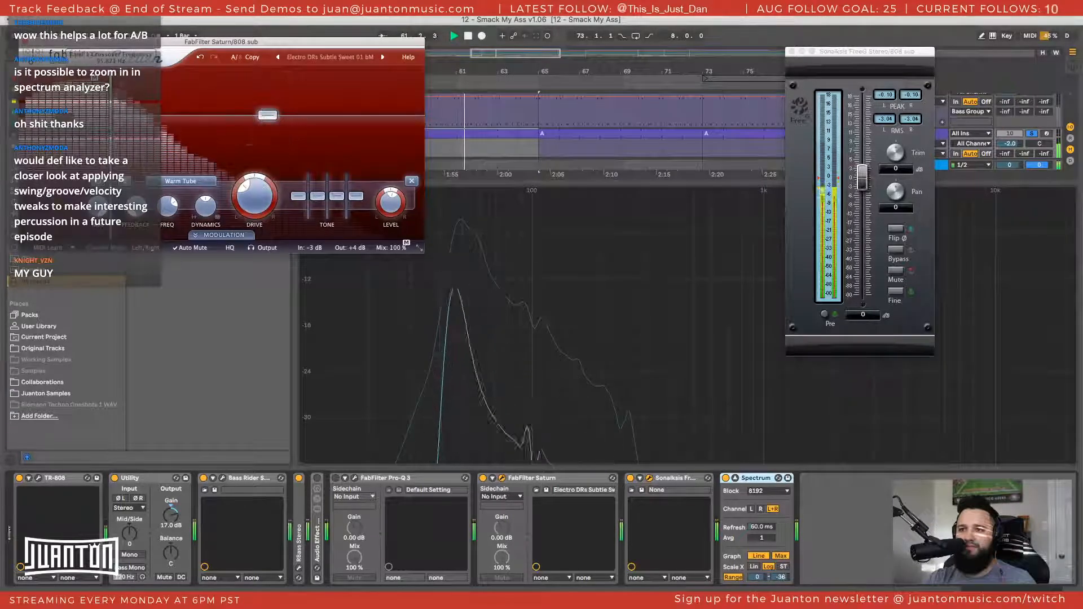
pyautogui.moveTo(109, 133); pyautogui.dragTo(134, 132)
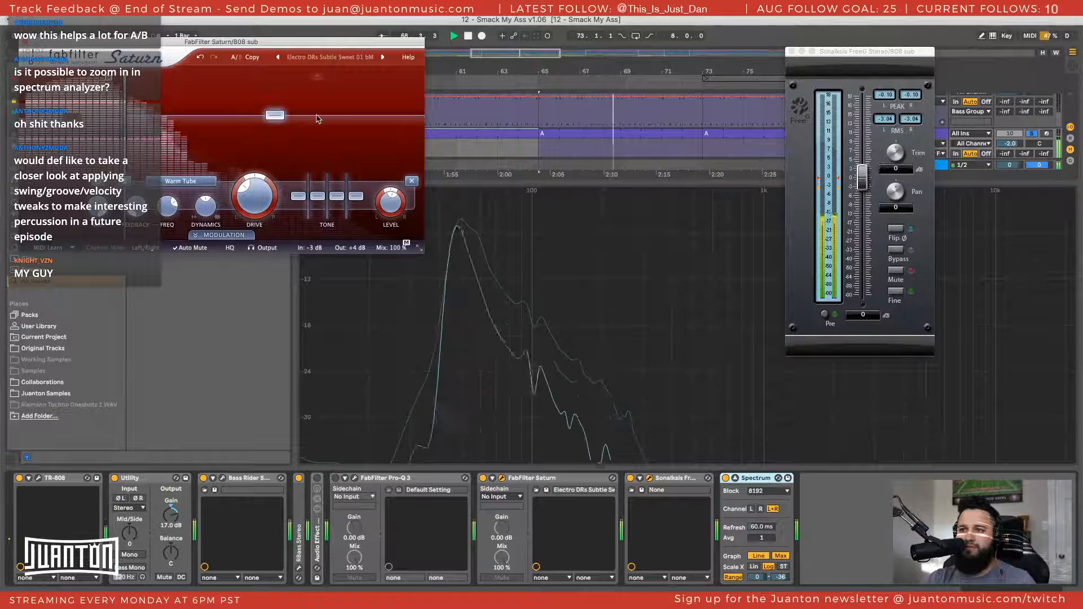
pyautogui.press('space')
# Compare the 808 sub with Saturn bypassed and enabled, resetting FreeG's peak reading to check the levels
pyautogui.click(482, 479)
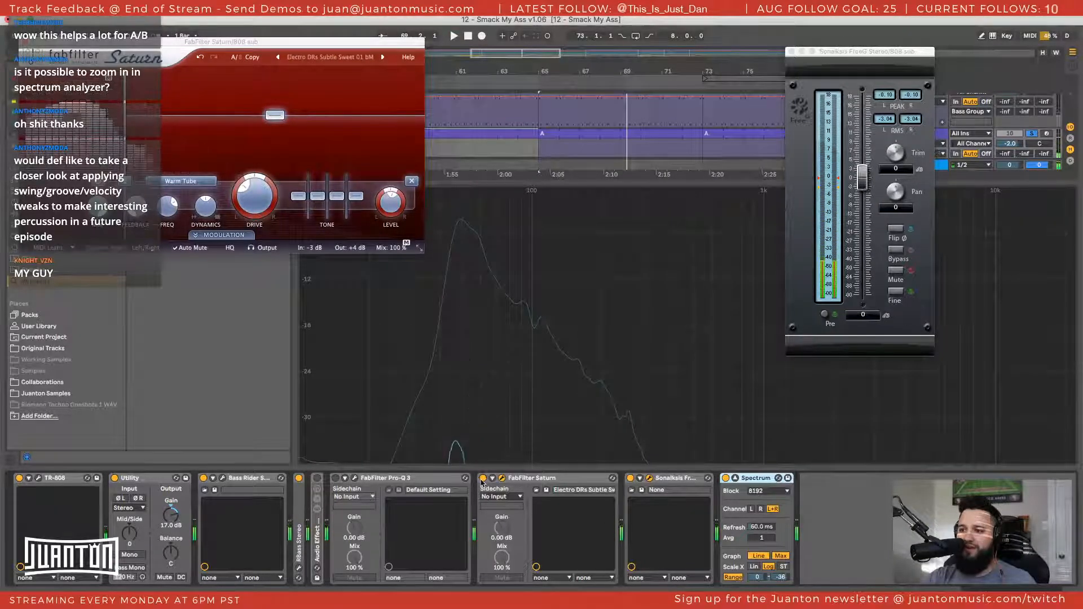
pyautogui.click(482, 479)
pyautogui.press('space')
pyautogui.click(482, 479)
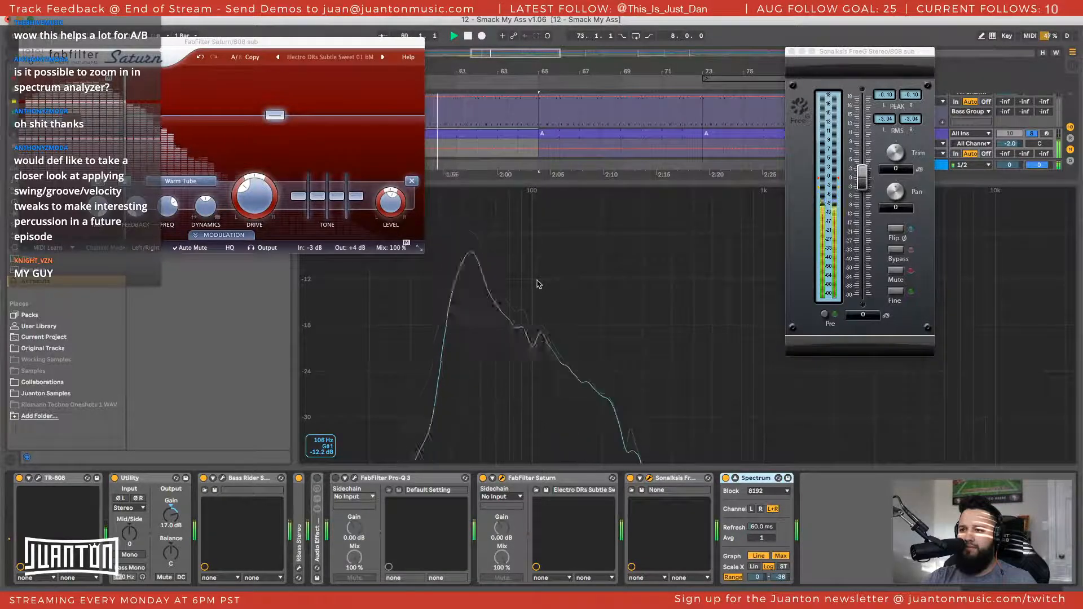
pyautogui.click(886, 100)
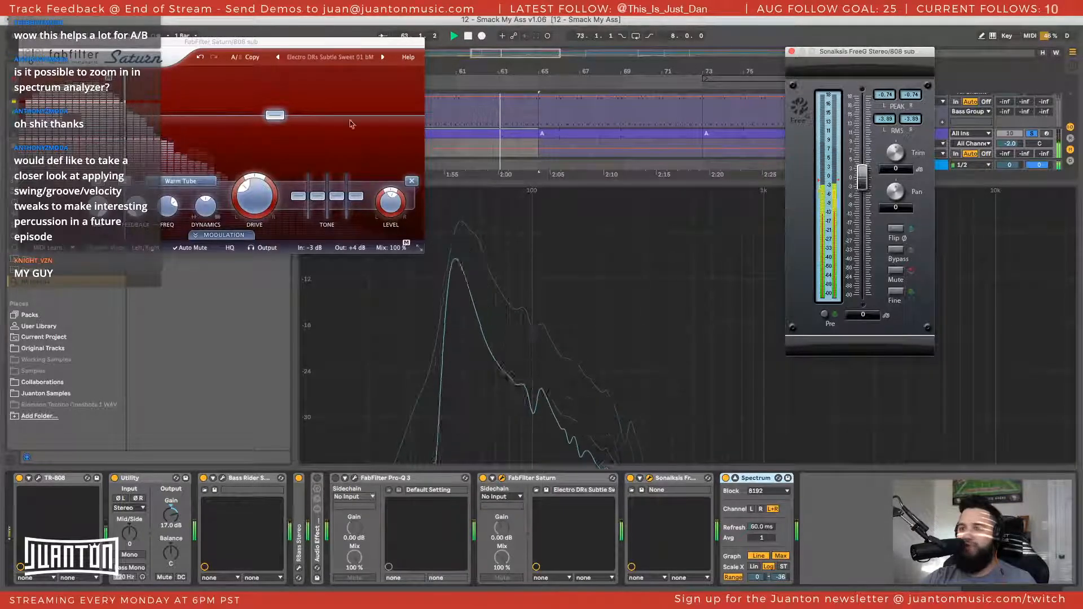
pyautogui.moveTo(350, 42); pyautogui.dragTo(473, 44)
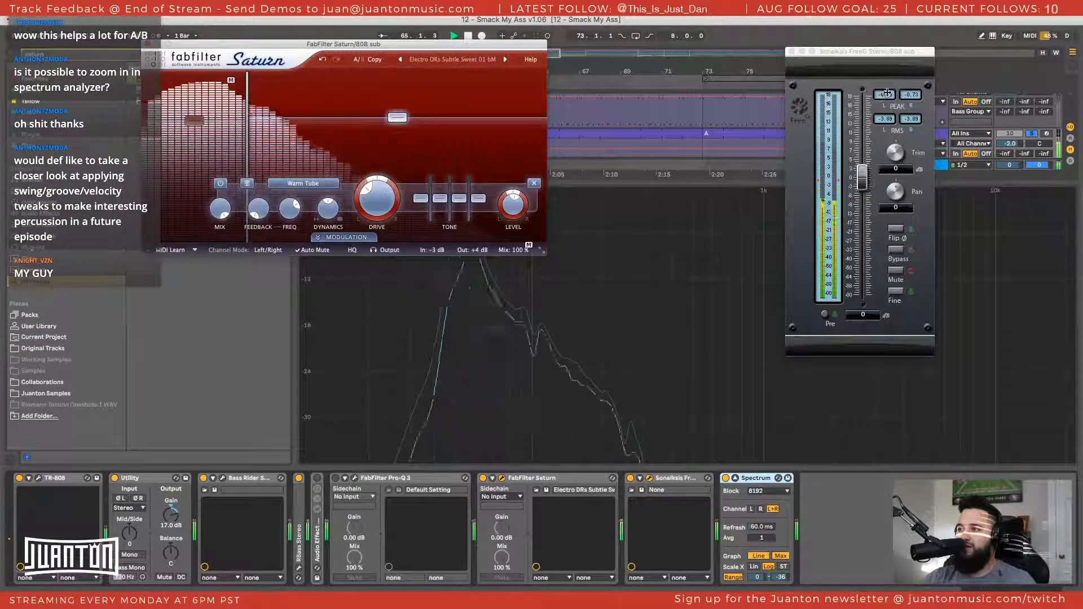
pyautogui.click(888, 93)
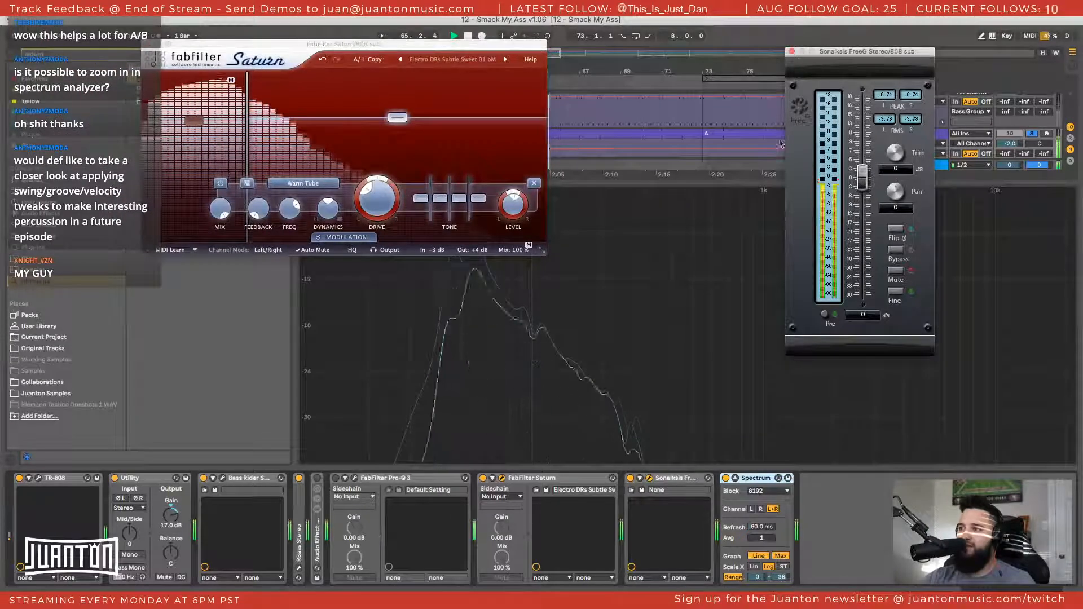
# Close the Saturn window and return the enlarged Spectrum display to the device chain
pyautogui.click(148, 45)
pyautogui.click(788, 477)
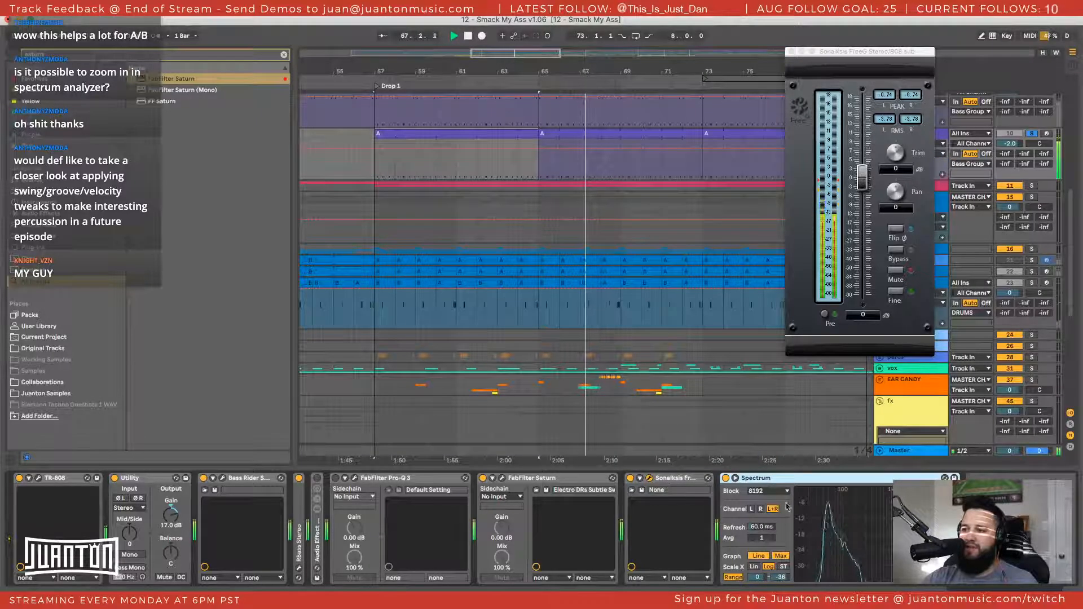
# Solo the LOWEND group so kick and bass play together, and close the FreeG window
pyautogui.scroll(10, 1033, 149)
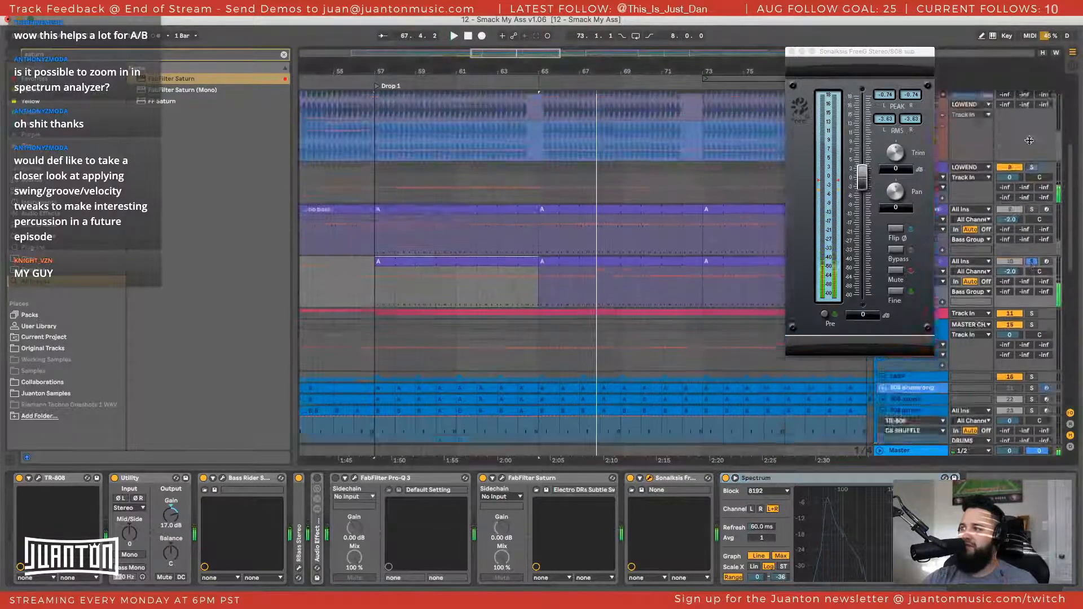
pyautogui.click(1032, 185)
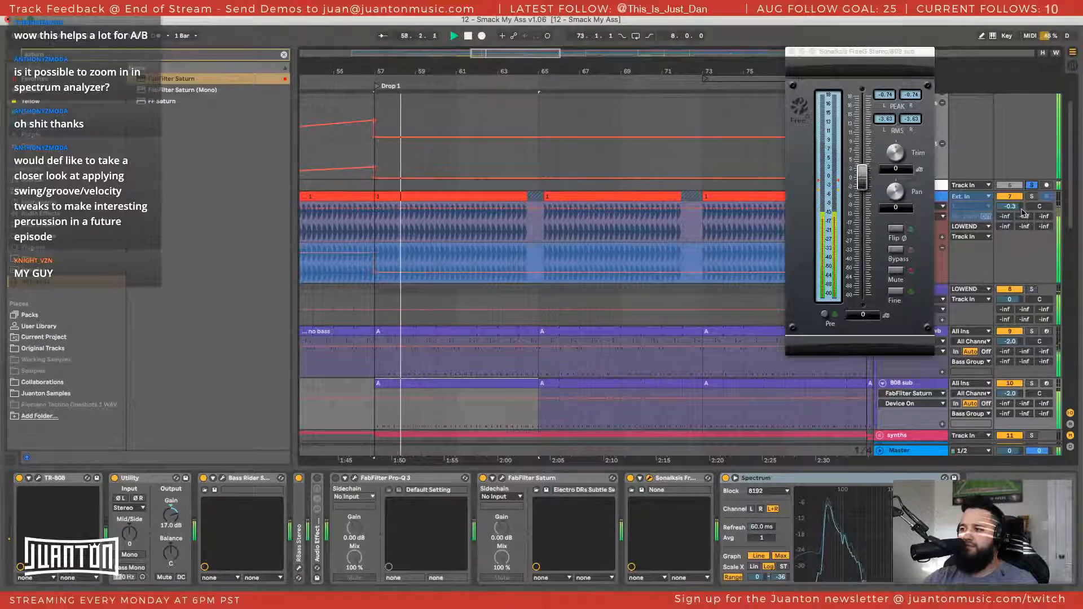
pyautogui.click(791, 51)
# Select the Bass Group and open both LFOTool plug-ins in its Bass SC - LFO tool rack
pyautogui.scroll(3, 911, 248)
pyautogui.scroll(-4, 911, 248)
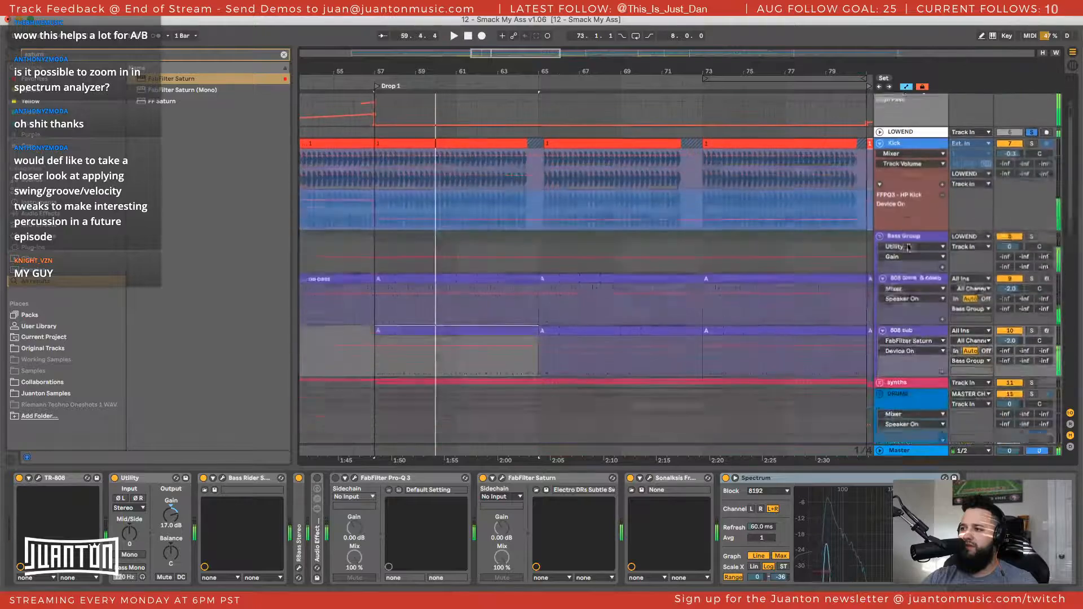
pyautogui.click(906, 207)
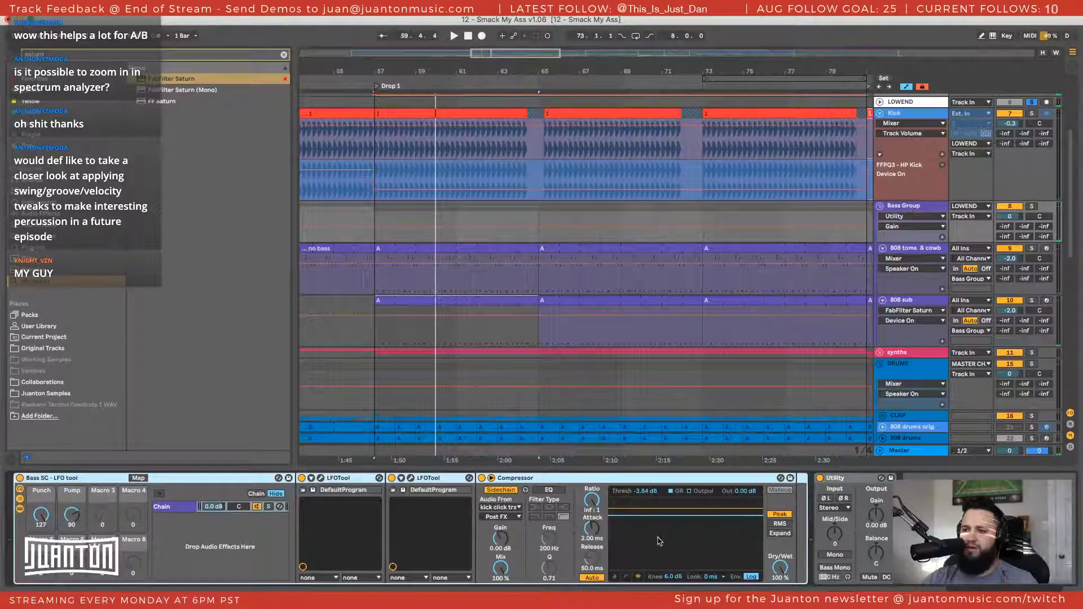
pyautogui.press('space')
pyautogui.click(321, 478)
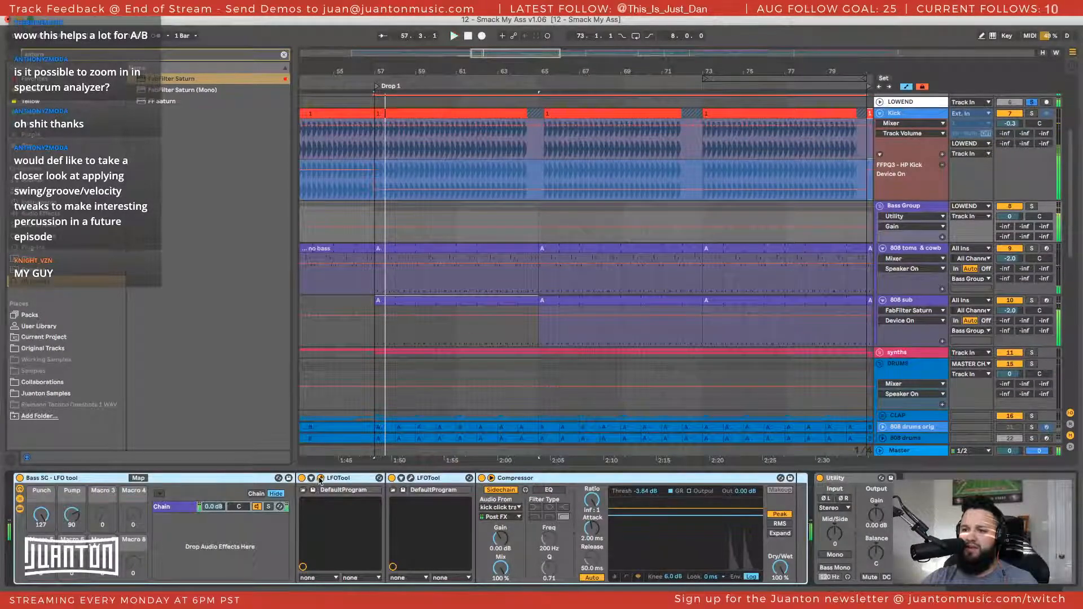
pyautogui.press('space')
pyautogui.click(411, 478)
# Arrange the two LFOTool windows side by side so both volume curves can be compared
pyautogui.moveTo(703, 604); pyautogui.dragTo(706, 257)
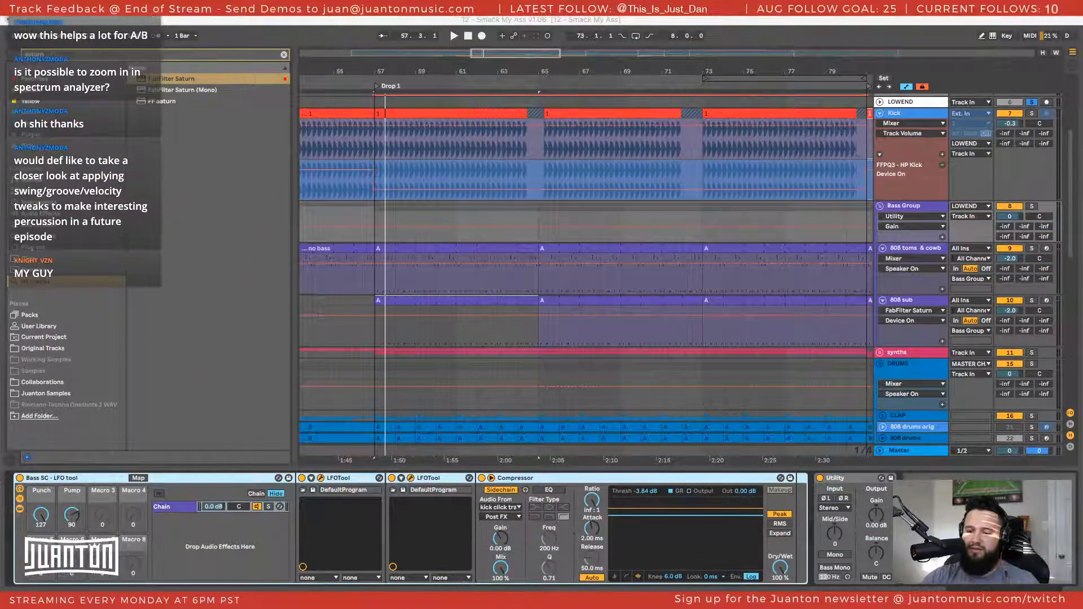
pyautogui.click(561, 230)
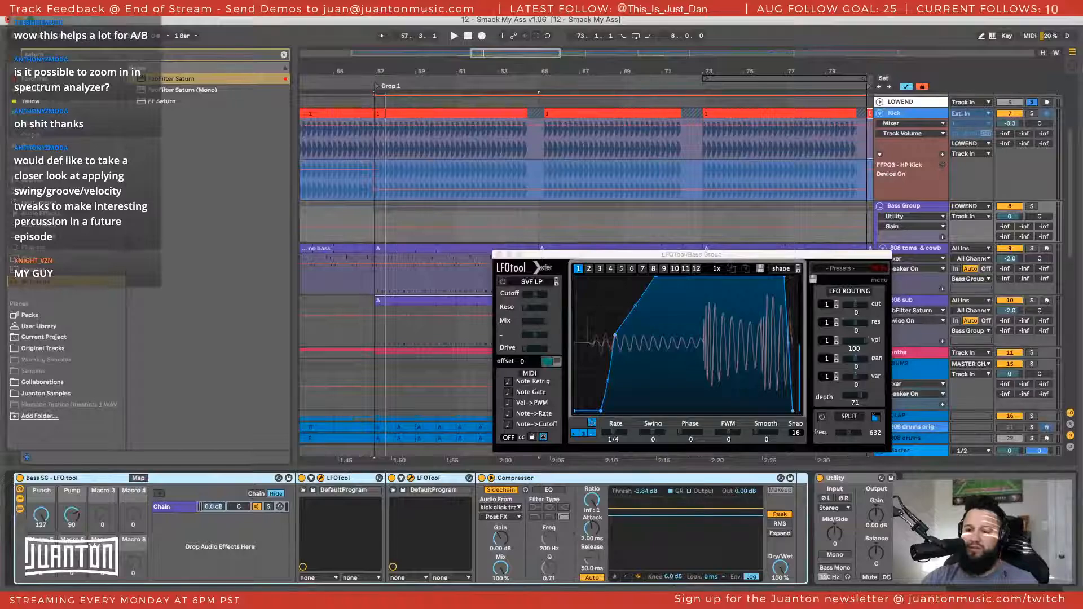
pyautogui.moveTo(486, 396); pyautogui.dragTo(525, 199)
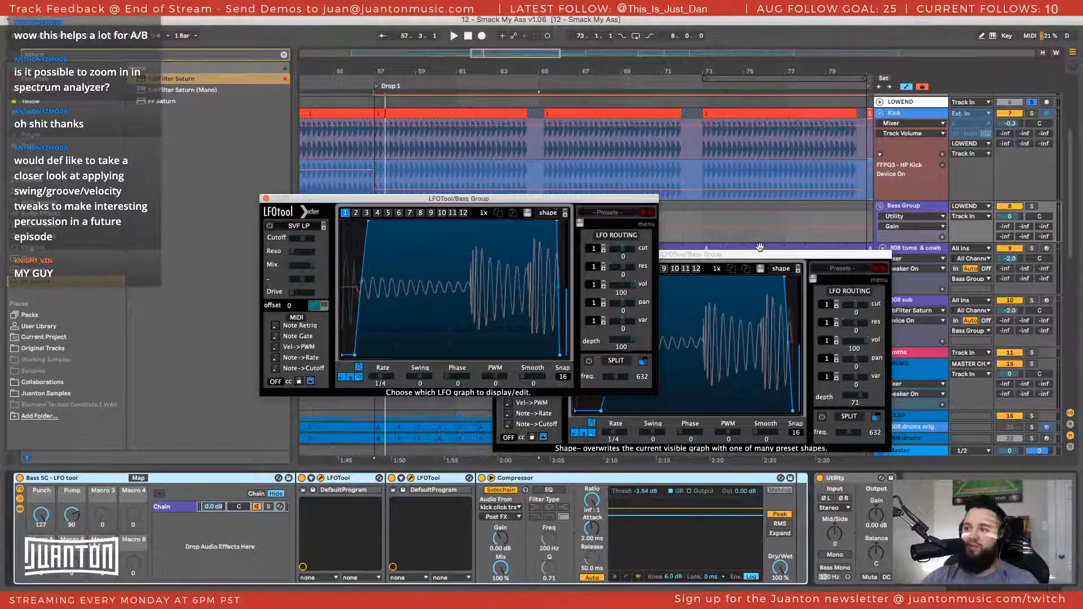
pyautogui.moveTo(756, 254); pyautogui.dragTo(824, 191)
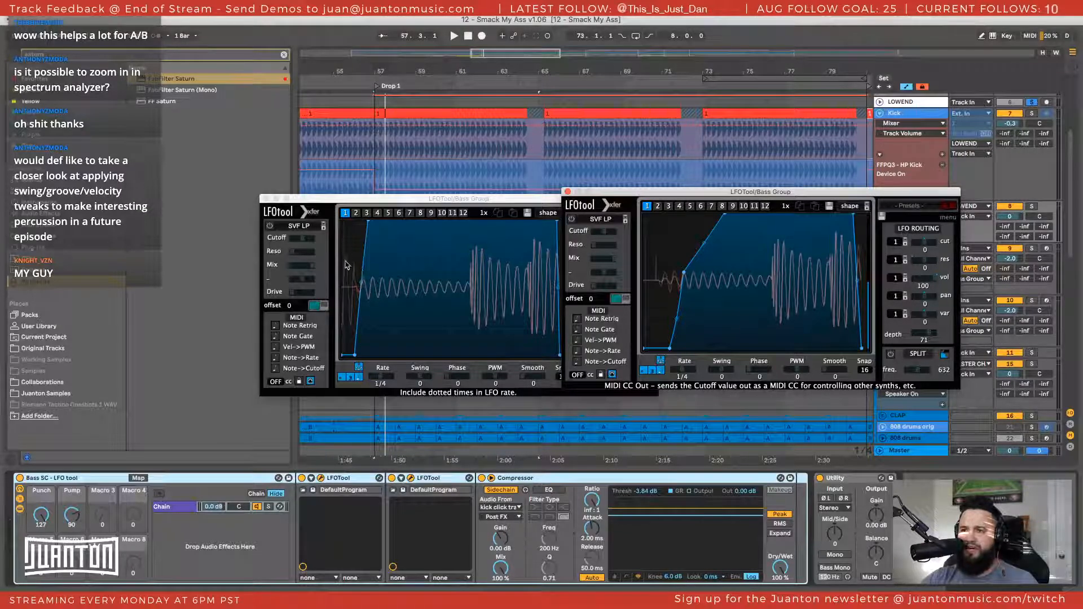
pyautogui.moveTo(364, 199); pyautogui.dragTo(276, 181)
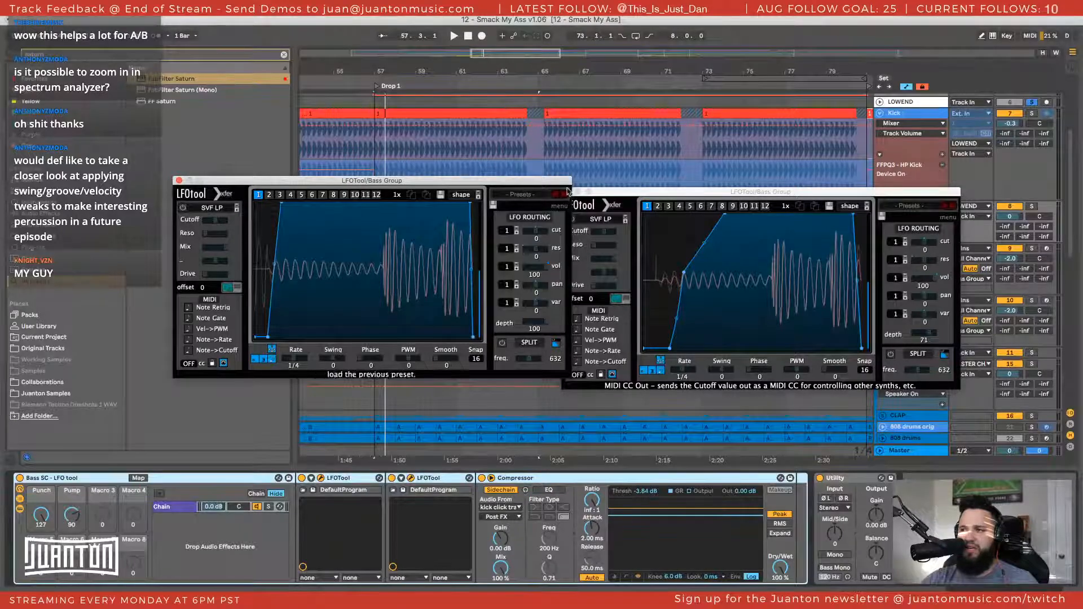
pyautogui.moveTo(617, 194); pyautogui.dragTo(619, 179)
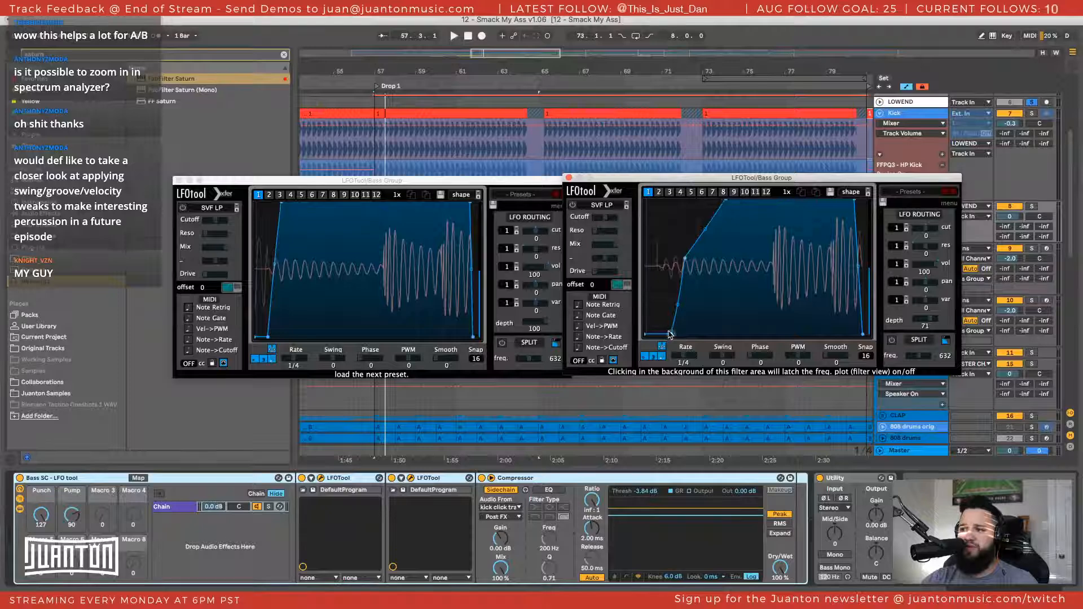
# Raise the bend point of the volume curve in the LFOTool with depth 71 and play the section
pyautogui.moveTo(669, 334); pyautogui.dragTo(666, 337)
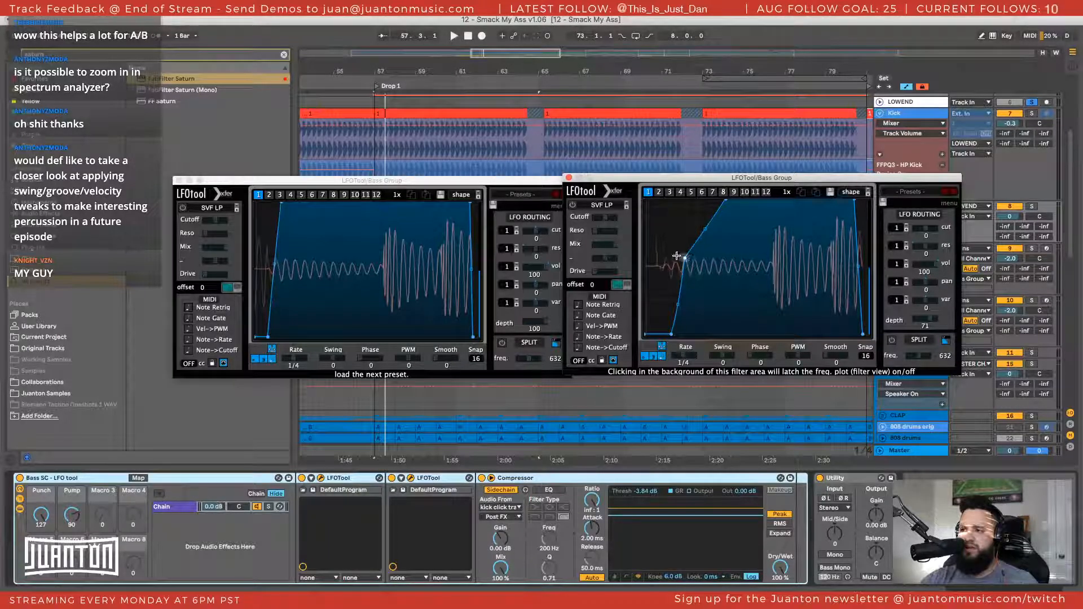
pyautogui.moveTo(676, 256); pyautogui.dragTo(679, 250)
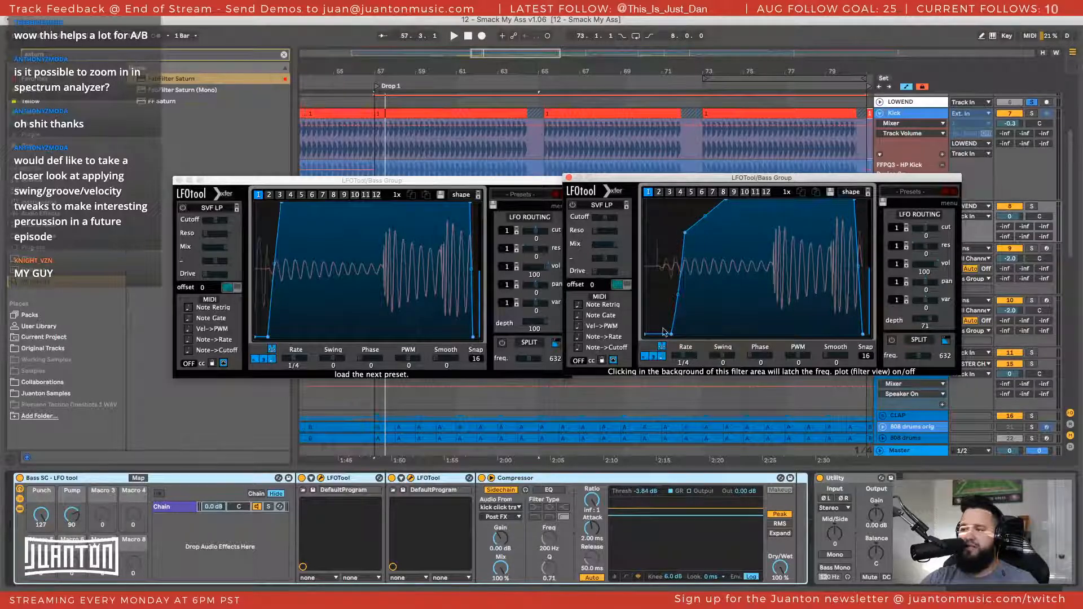
pyautogui.press('space')
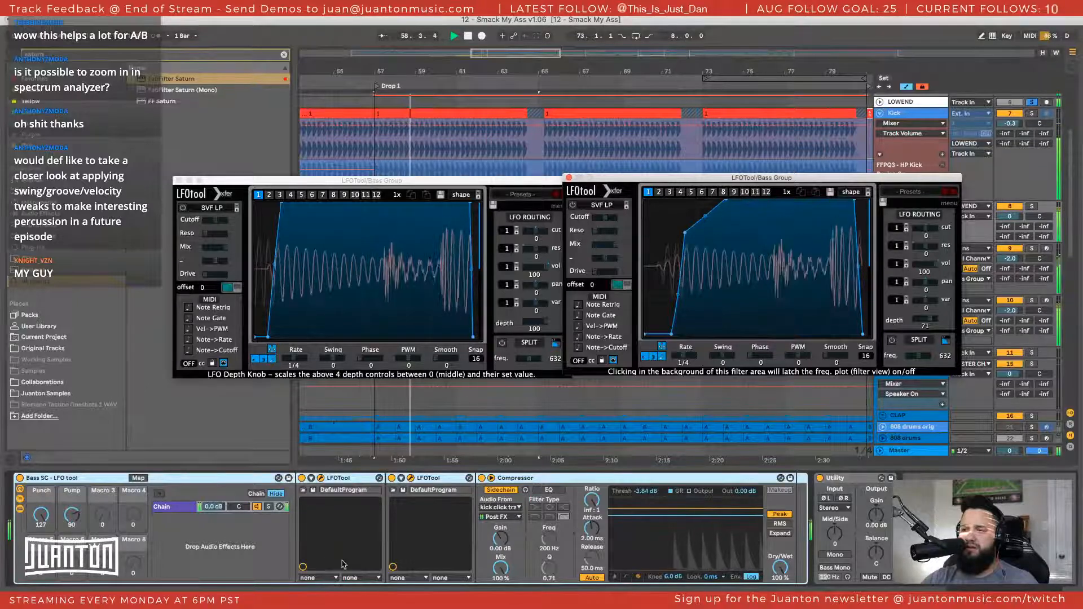
# Fold the Bass SC rack, search the browser for Kickstart and insert it before Utility on the Bass Group
pyautogui.doubleClick(68, 479)
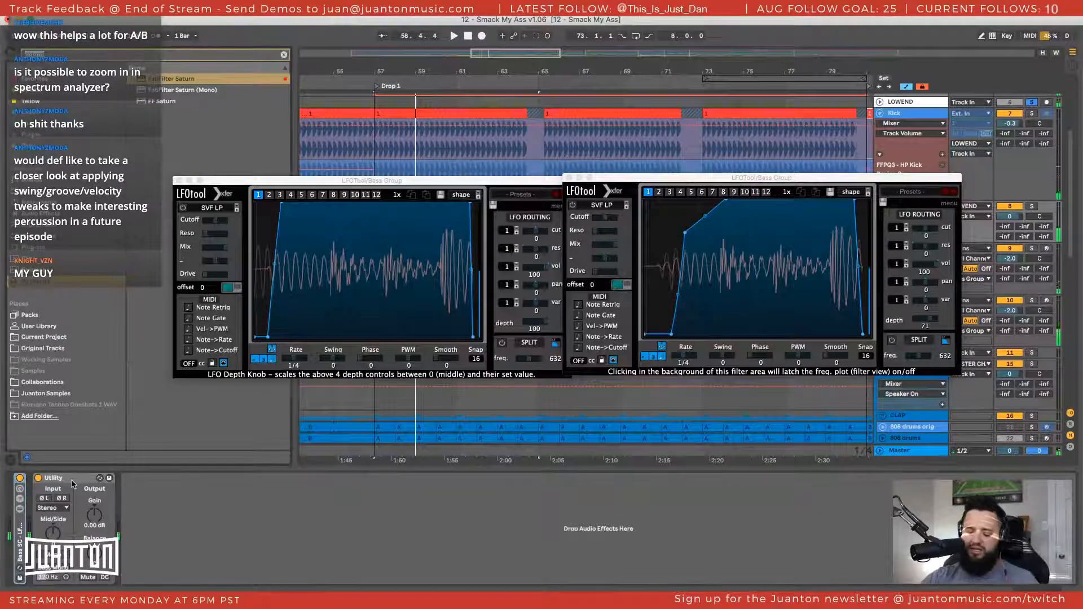
pyautogui.hotkey('ctrl', 'f')
pyautogui.write('kickstart')
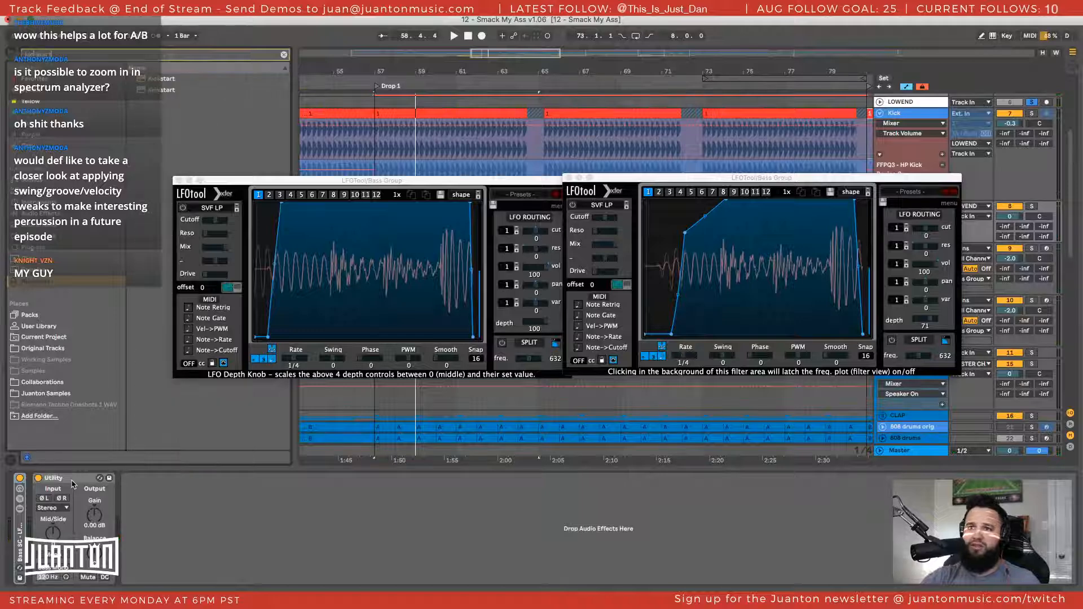
pyautogui.click(142, 90)
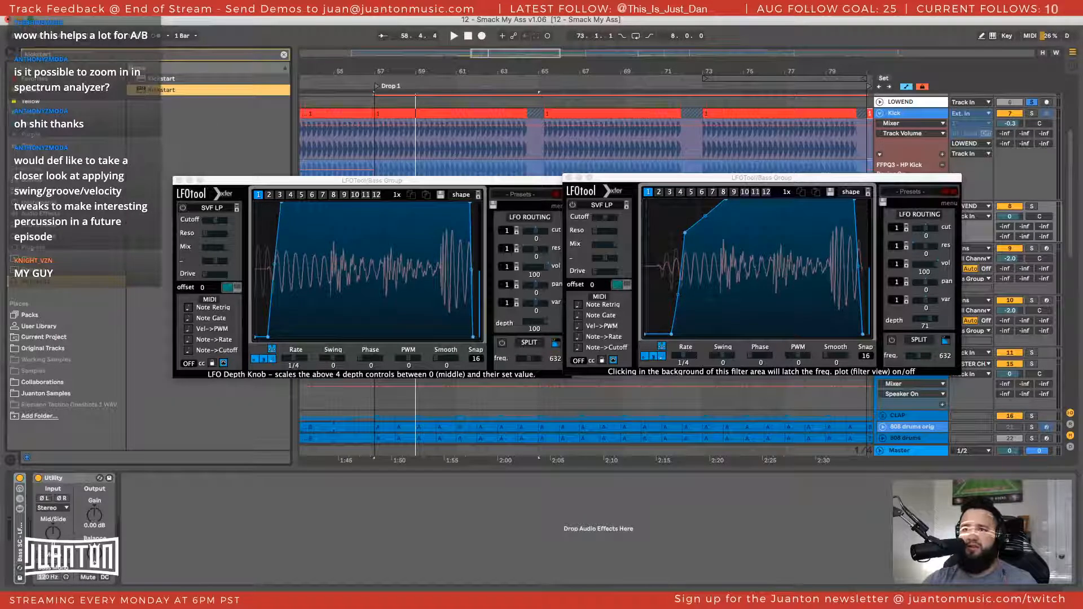
pyautogui.moveTo(199, 482); pyautogui.dragTo(35, 495)
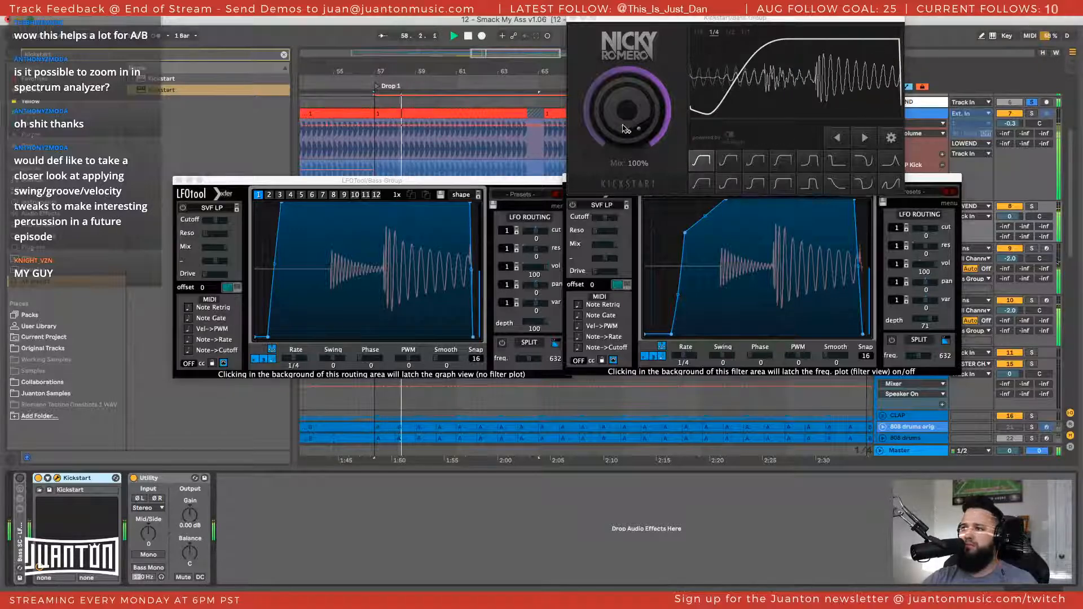
# Lower Kickstart's mix to 68% and compare it with the Bass SC rack, leaving Kickstart on and the rack off
pyautogui.moveTo(627, 110); pyautogui.dragTo(628, 129)
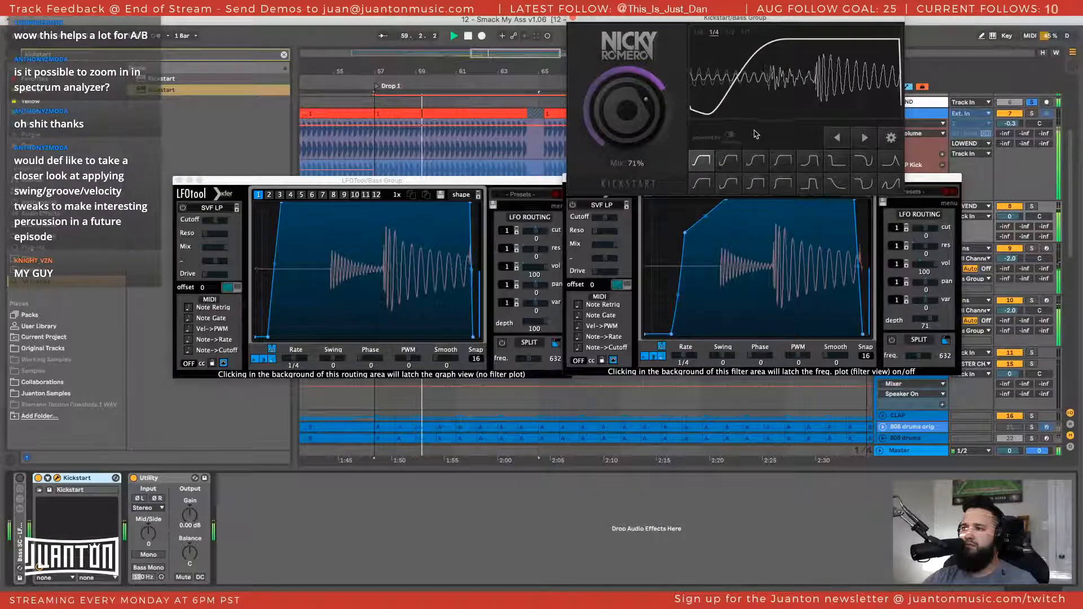
pyautogui.click(37, 479)
pyautogui.click(20, 479)
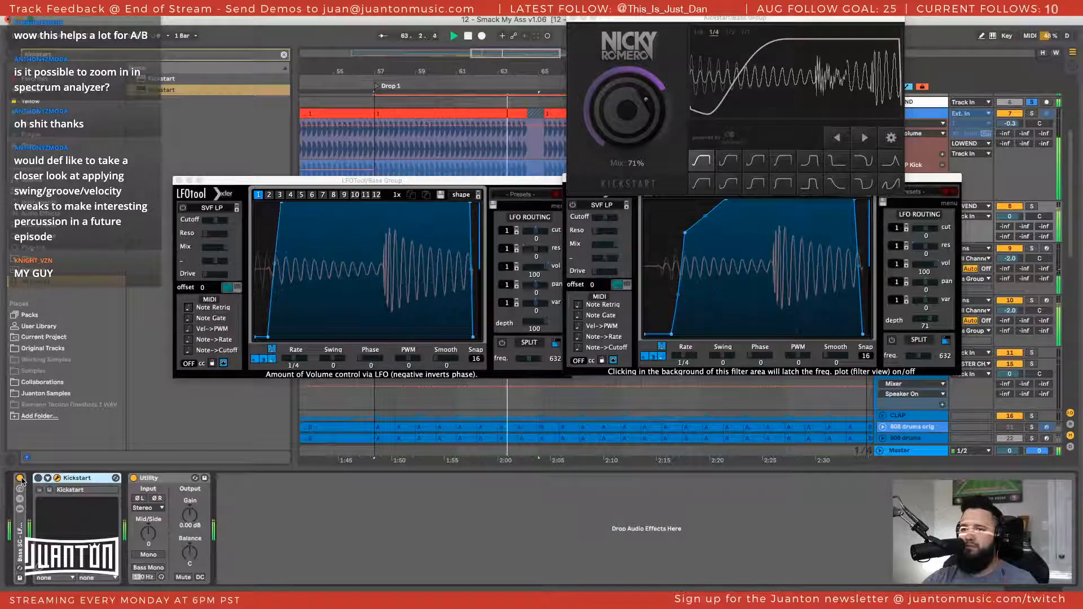
pyautogui.click(21, 479)
pyautogui.click(37, 478)
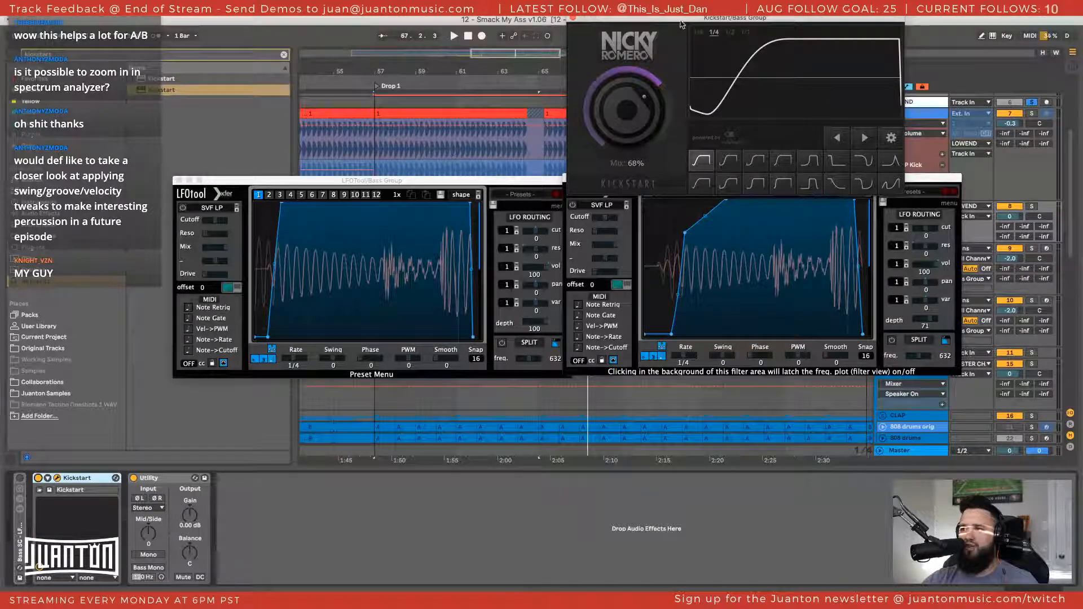
# Move the Kickstart window aside and unfold the Bass SC rack to review its devices, folding it again
pyautogui.moveTo(682, 21); pyautogui.dragTo(611, 32)
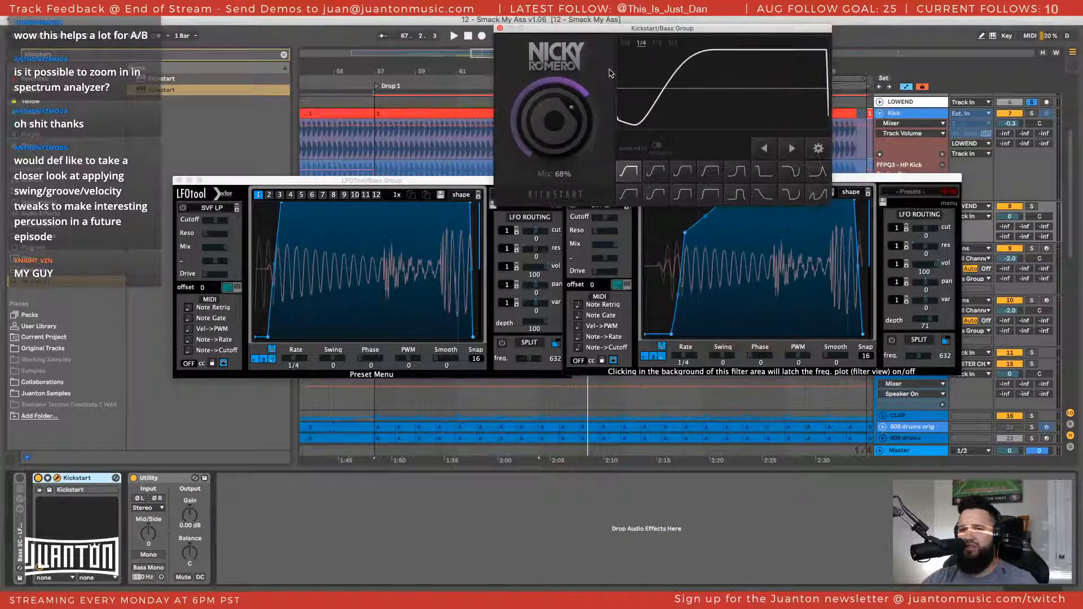
pyautogui.doubleClick(22, 544)
pyautogui.doubleClick(48, 479)
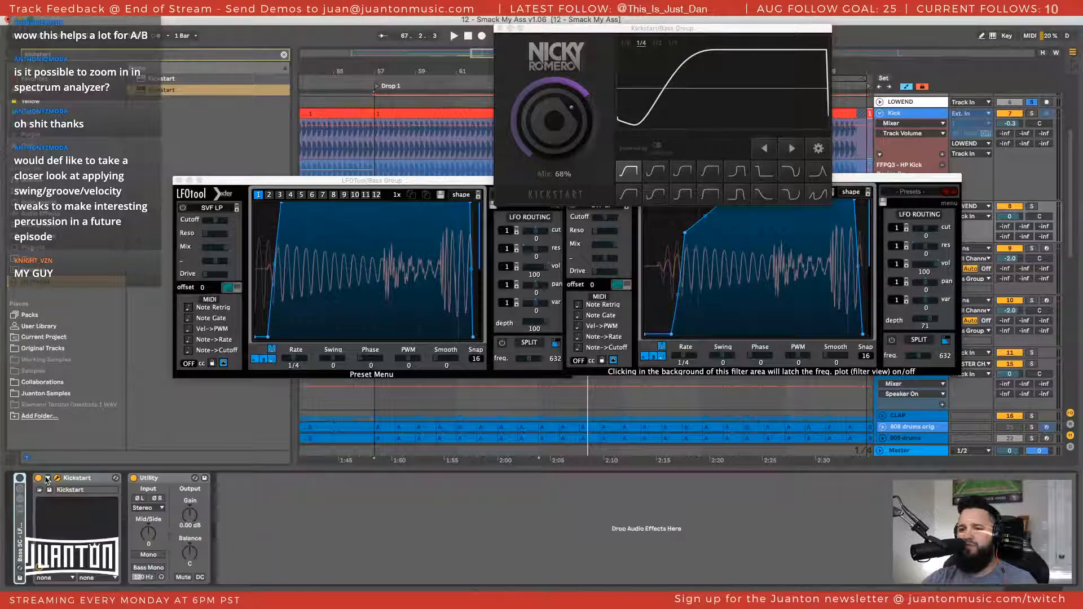
pyautogui.doubleClick(17, 534)
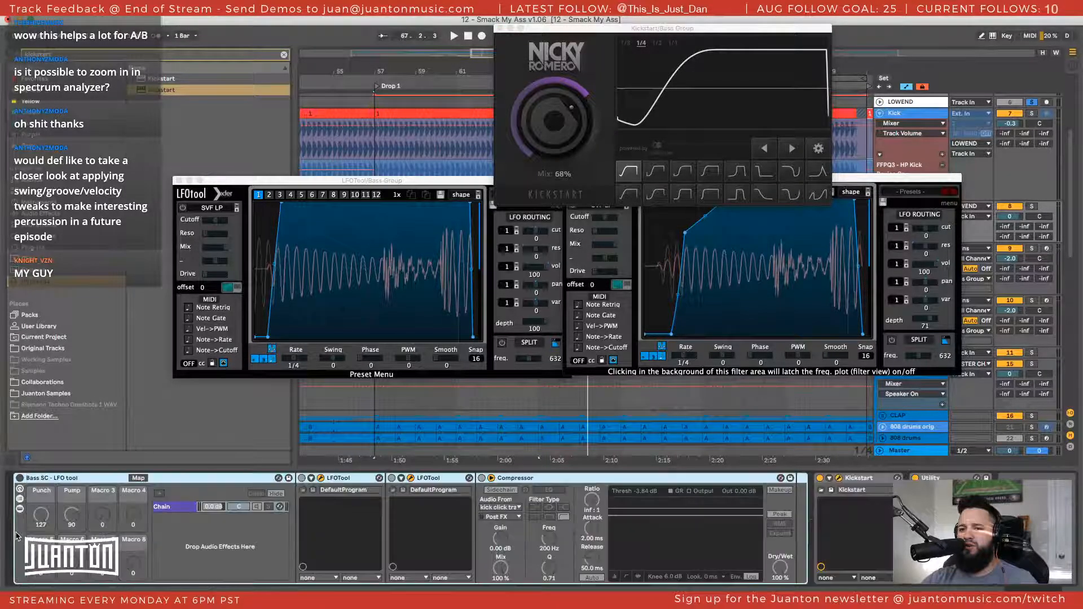
pyautogui.doubleClick(37, 482)
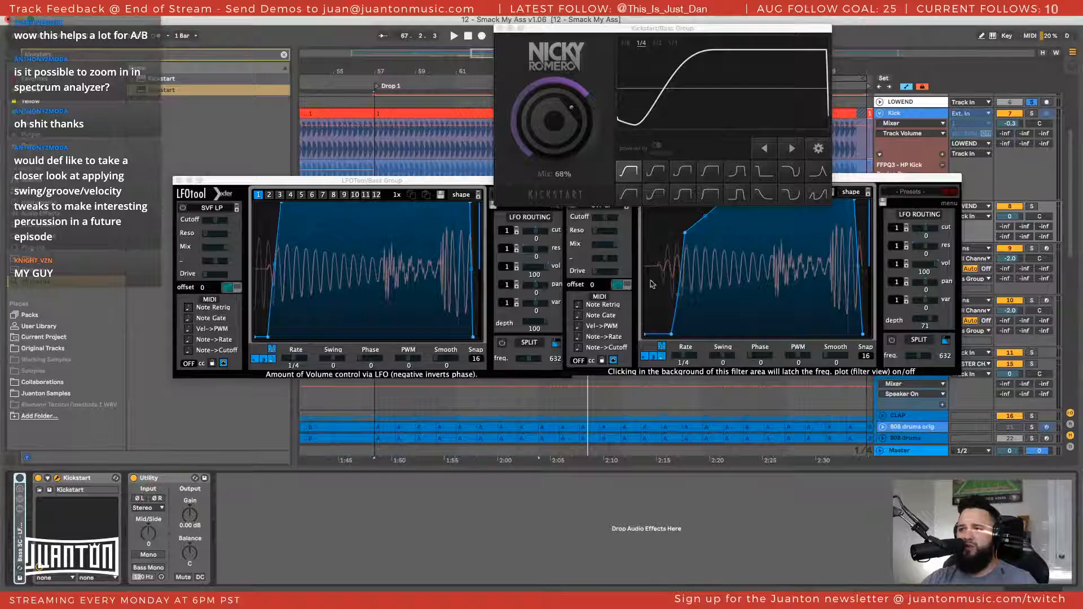
# Close both LFOTool windows, keeping only the Kickstart window open
pyautogui.click(179, 181)
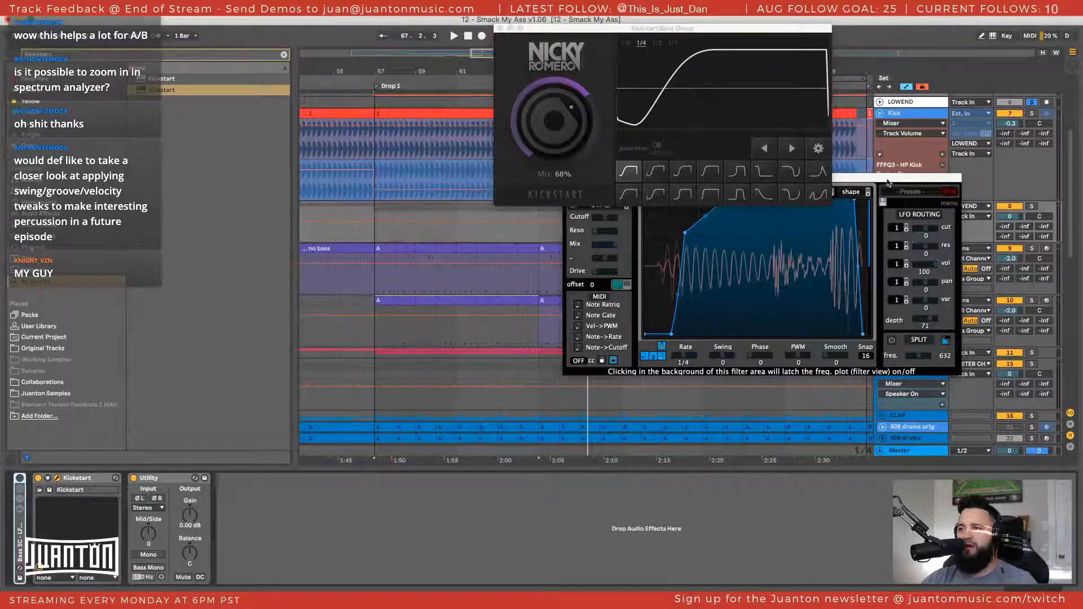
pyautogui.click(581, 210)
pyautogui.click(569, 178)
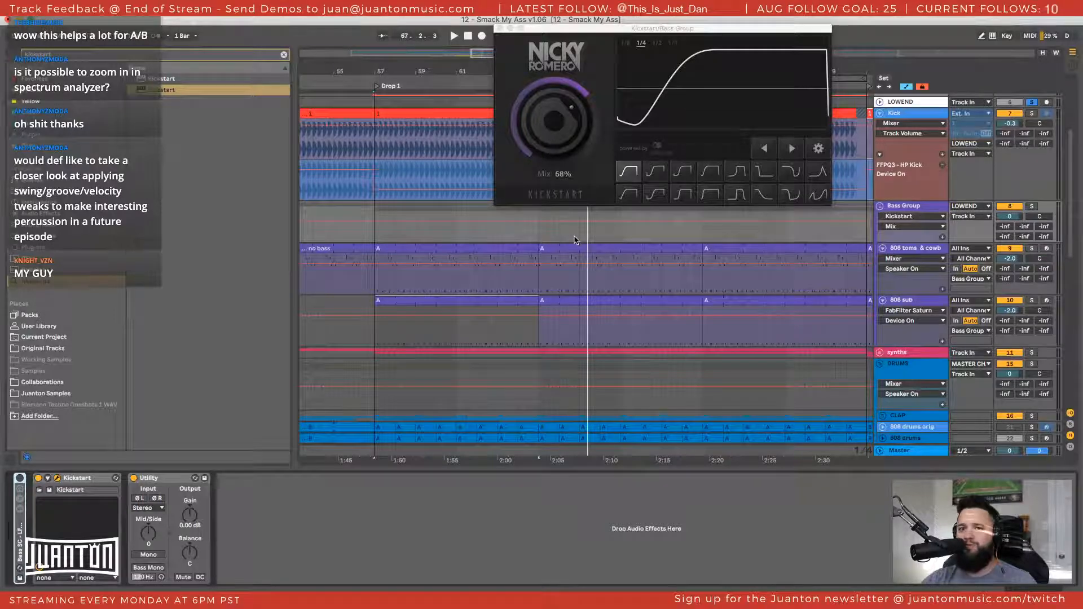
# Play Drop 1 with DRUMS also soloed and audition Kickstart's Nice & Tight, Subbass Chain, High Chain and Quick Chain curves
pyautogui.click(660, 176)
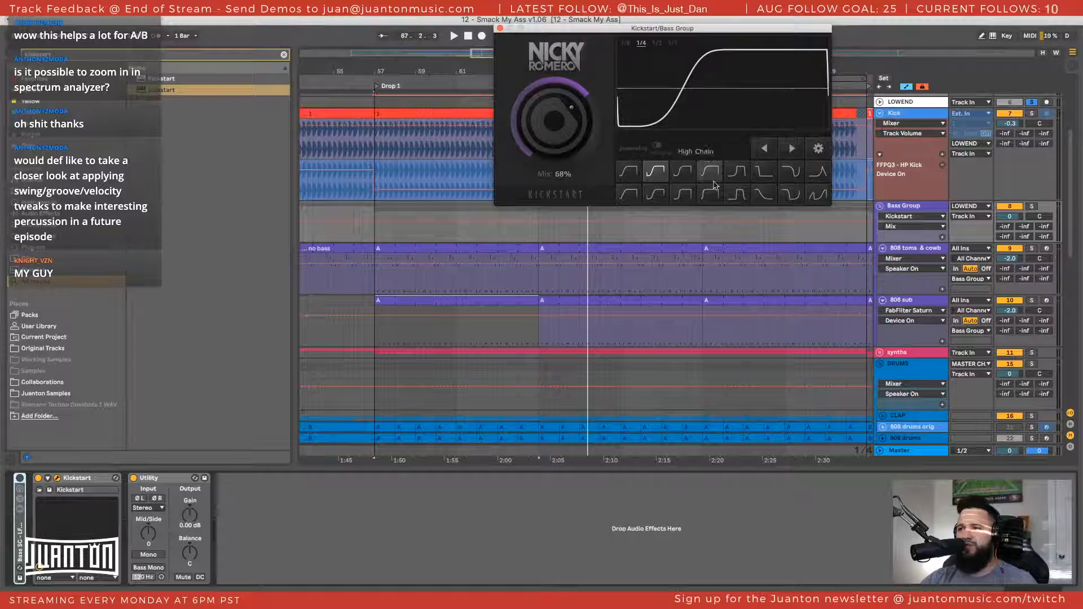
pyautogui.moveTo(671, 29); pyautogui.dragTo(546, 56)
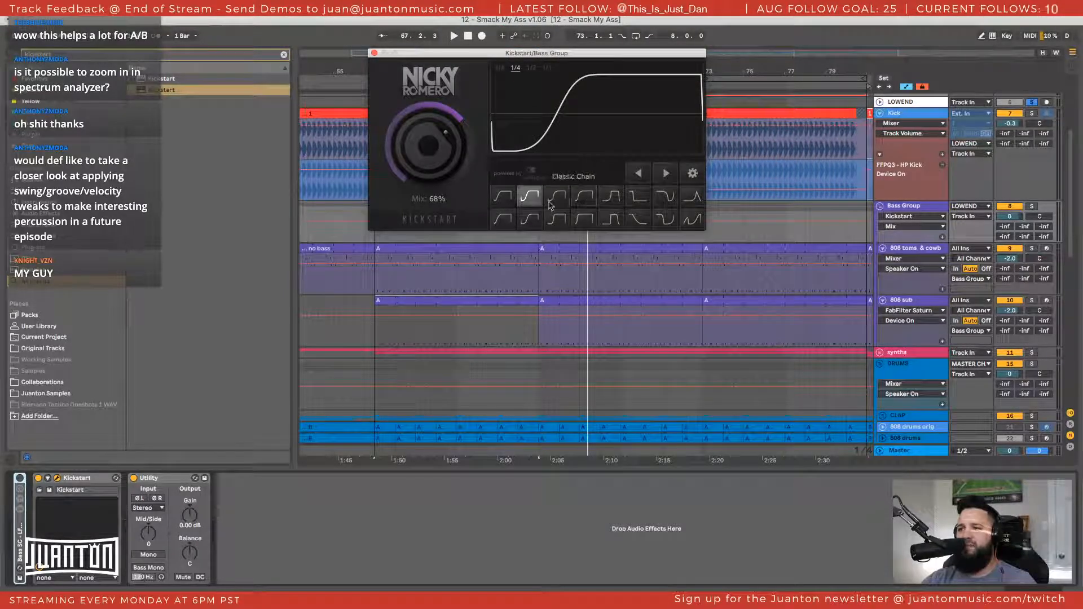
pyautogui.press('space')
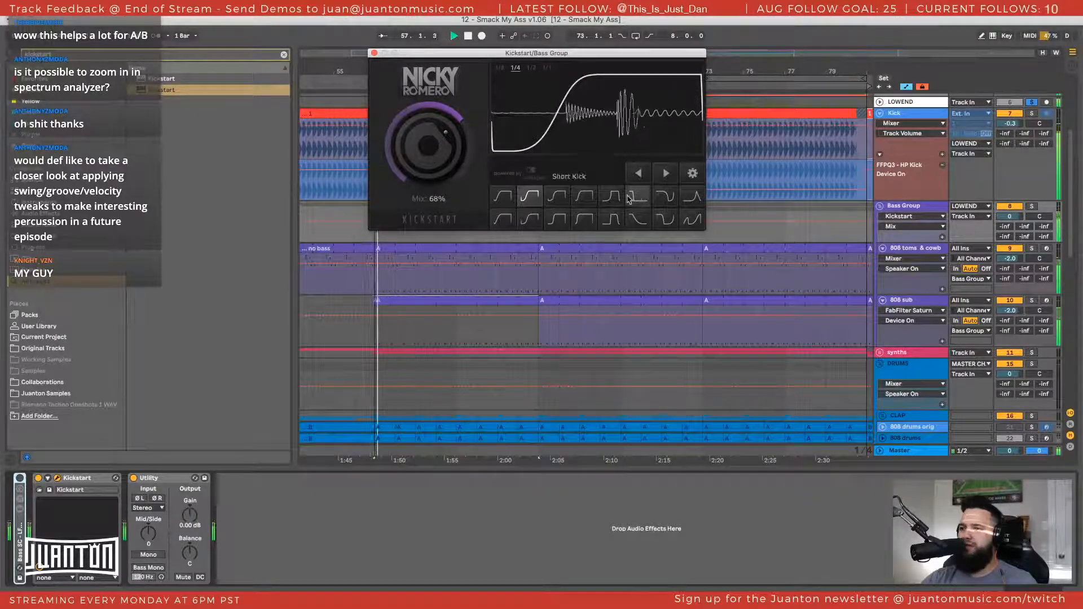
pyautogui.click(1032, 364)
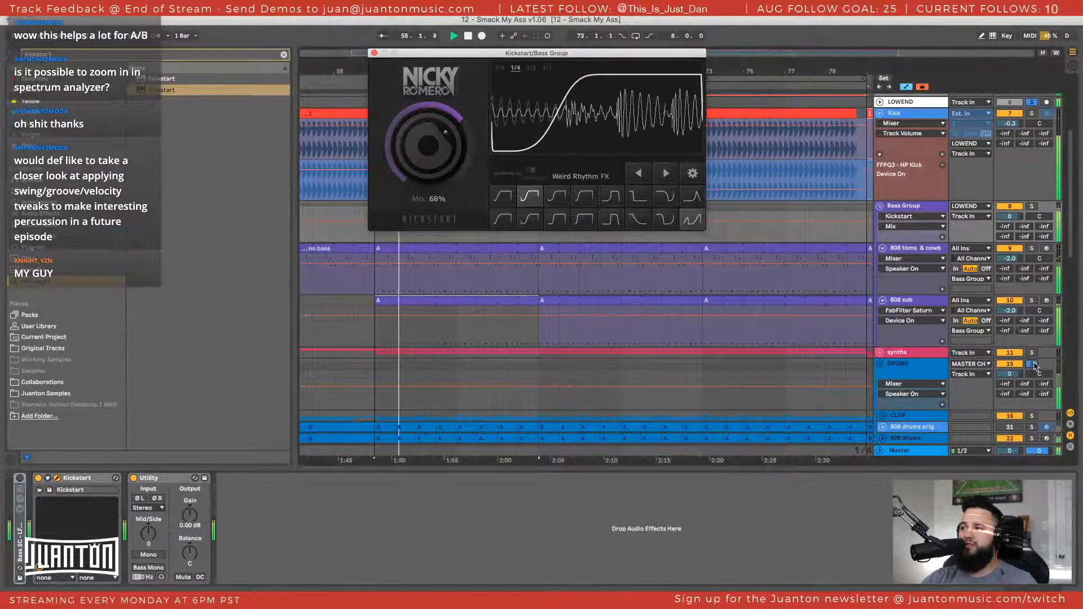
pyautogui.click(556, 201)
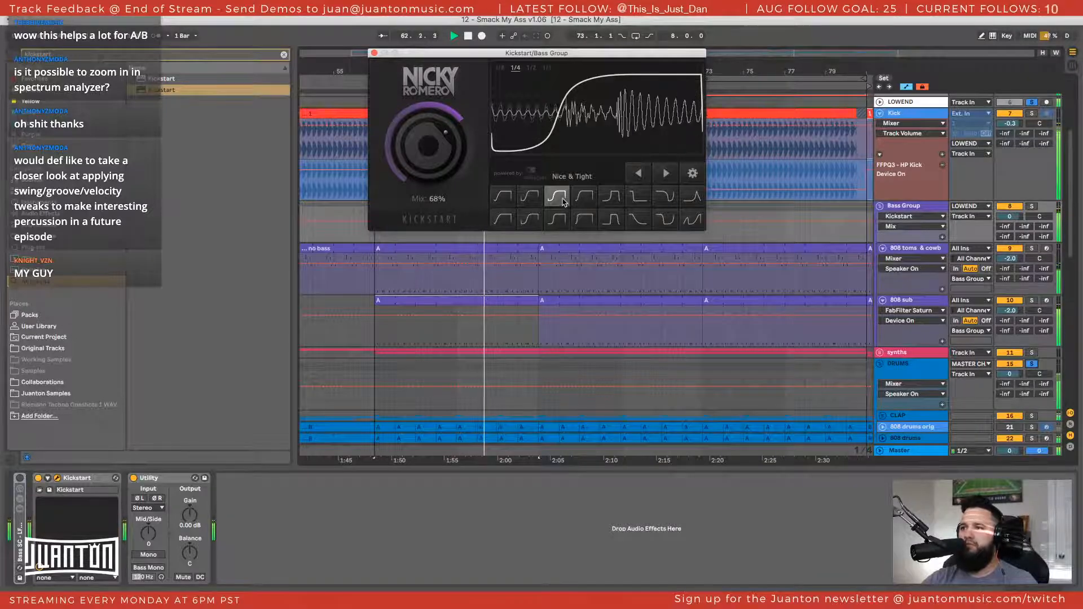
pyautogui.click(611, 197)
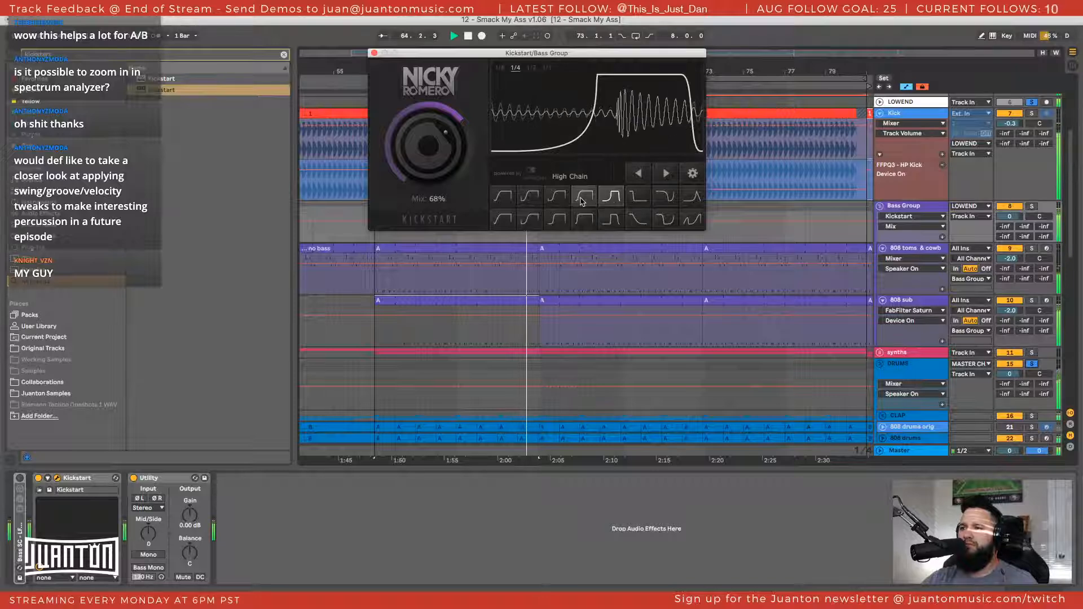
pyautogui.click(582, 200)
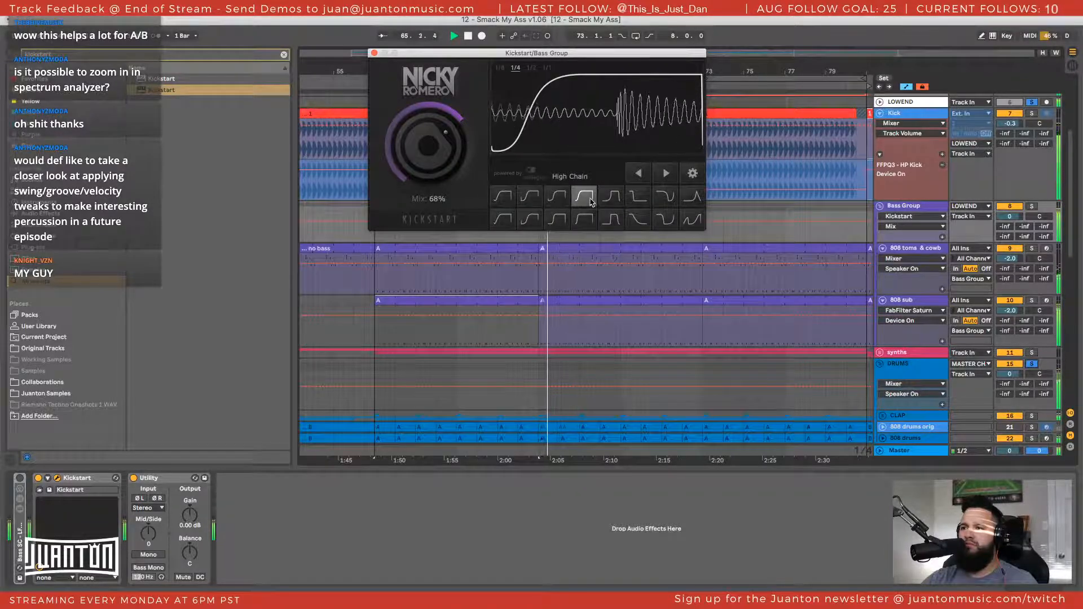
pyautogui.click(497, 225)
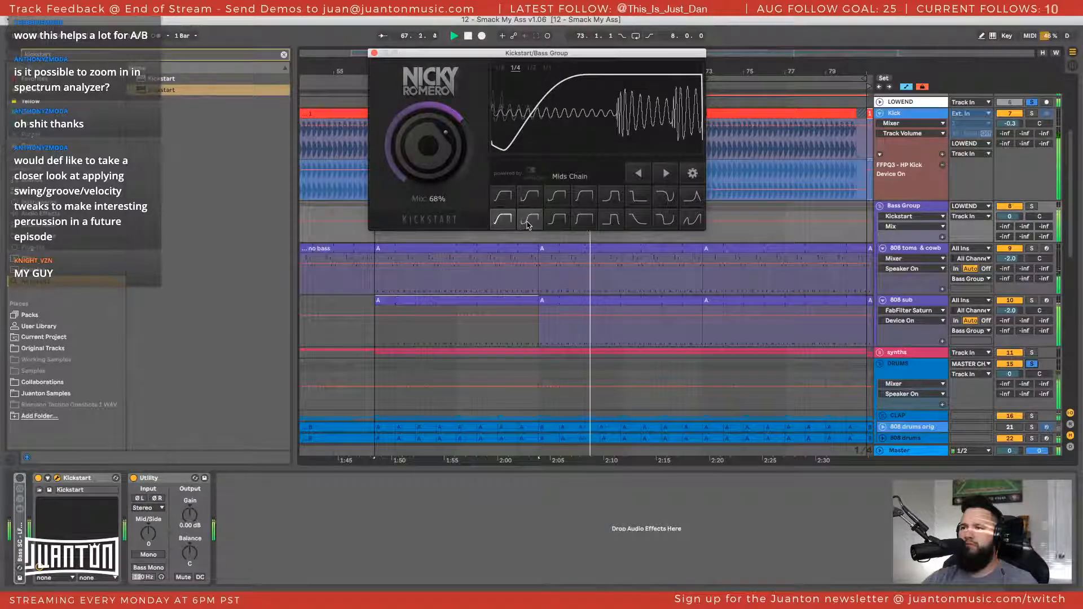
# Unsolo DRUMS, keep only LOWEND soloed, and audition Kickstart's Tighter, Extreme Short and Subbass Chain curves
pyautogui.click(1032, 364)
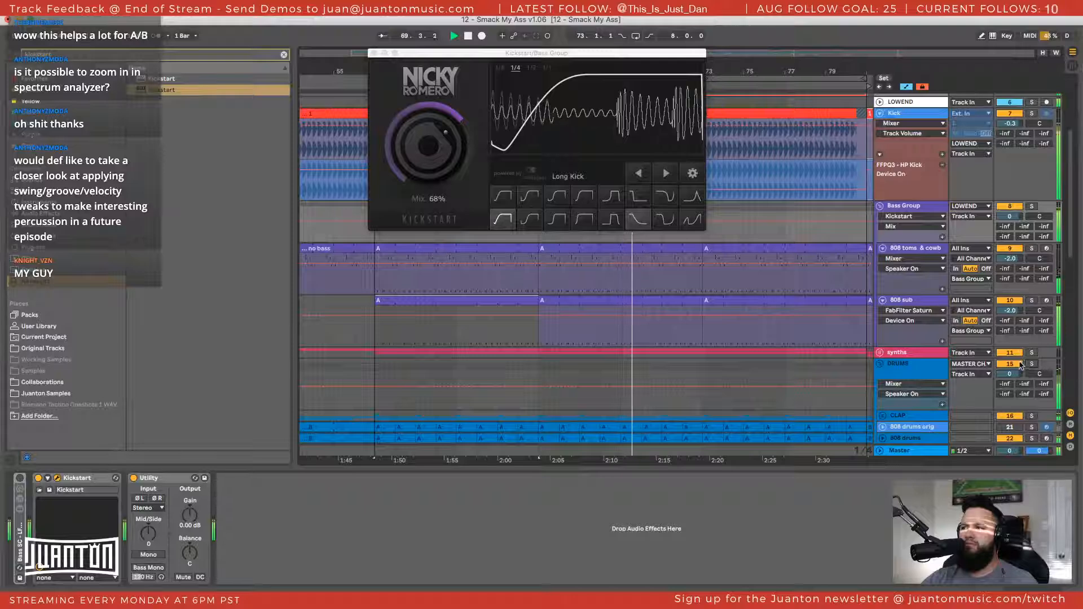
pyautogui.click(1032, 103)
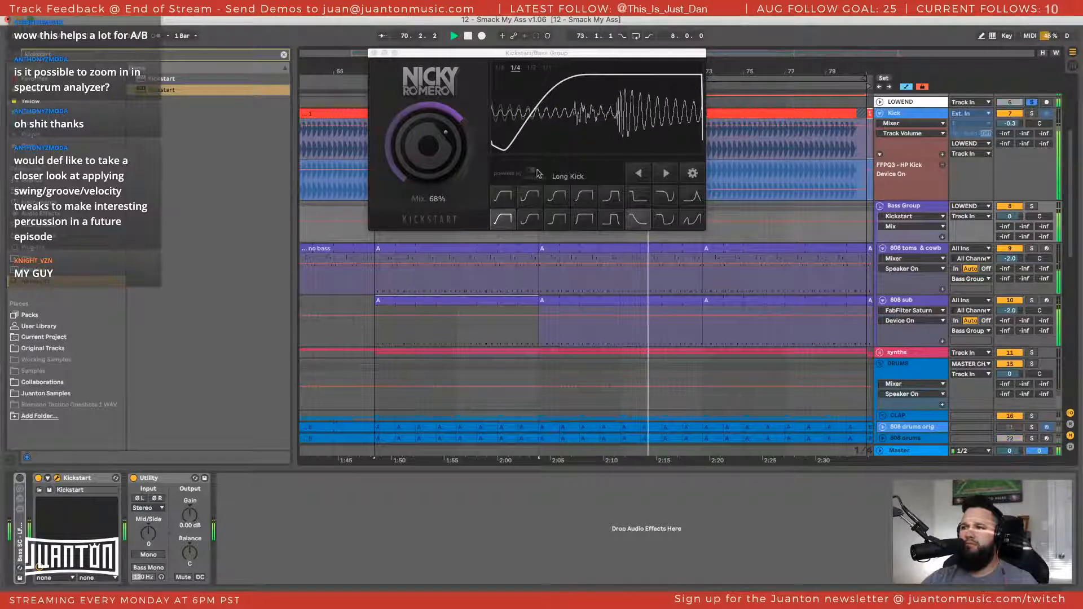
pyautogui.click(531, 220)
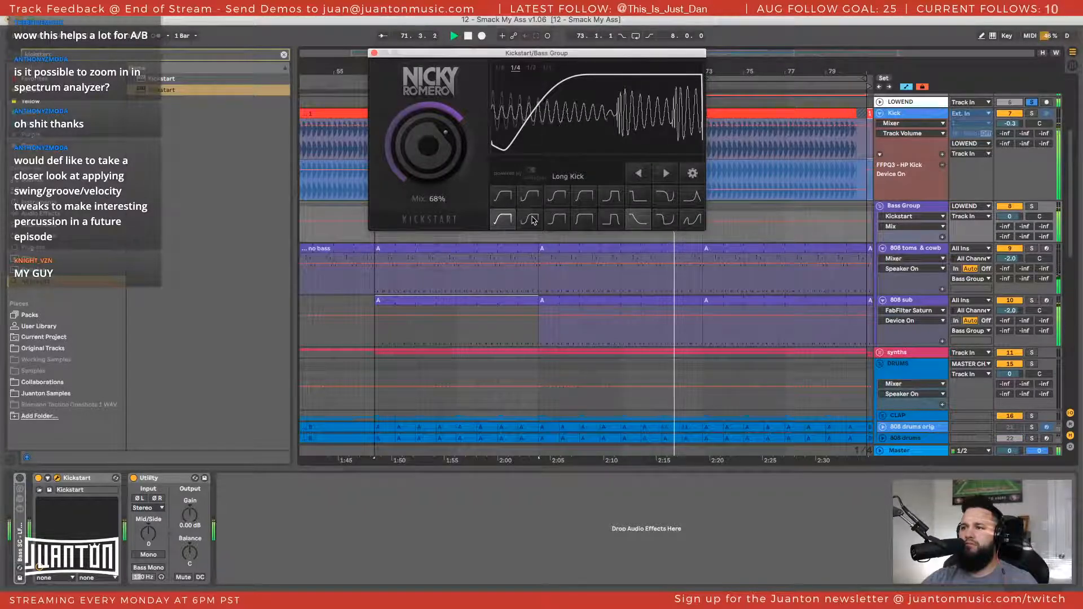
pyautogui.click(557, 219)
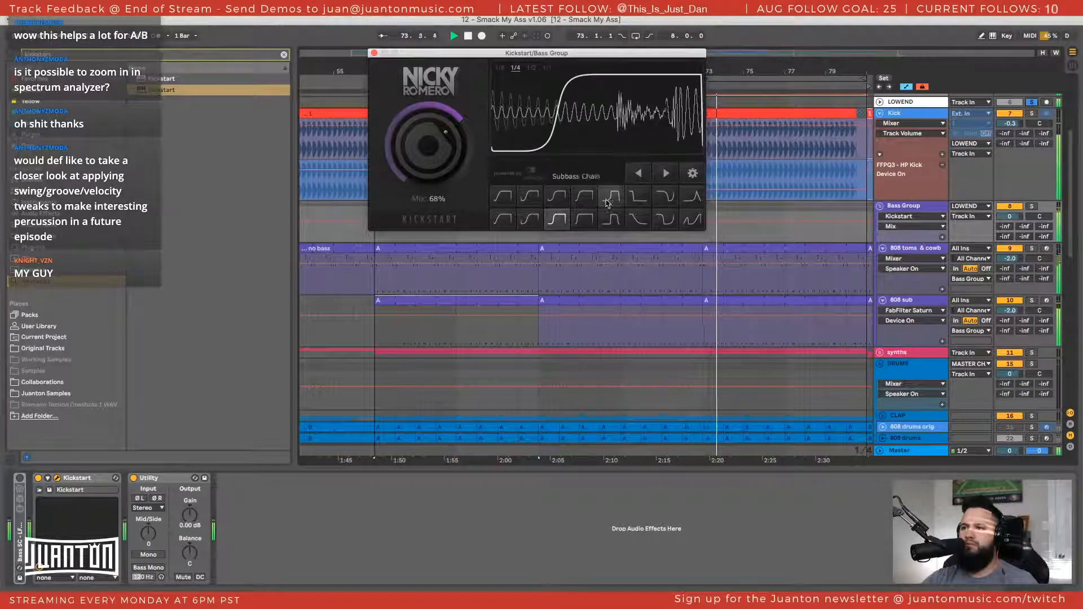
pyautogui.click(587, 227)
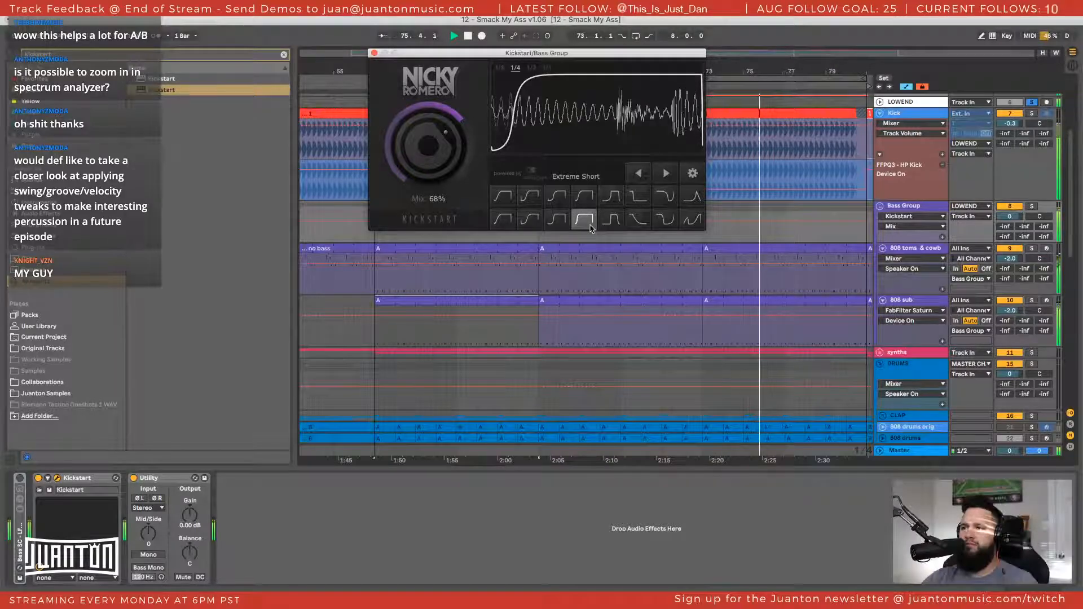
pyautogui.click(618, 224)
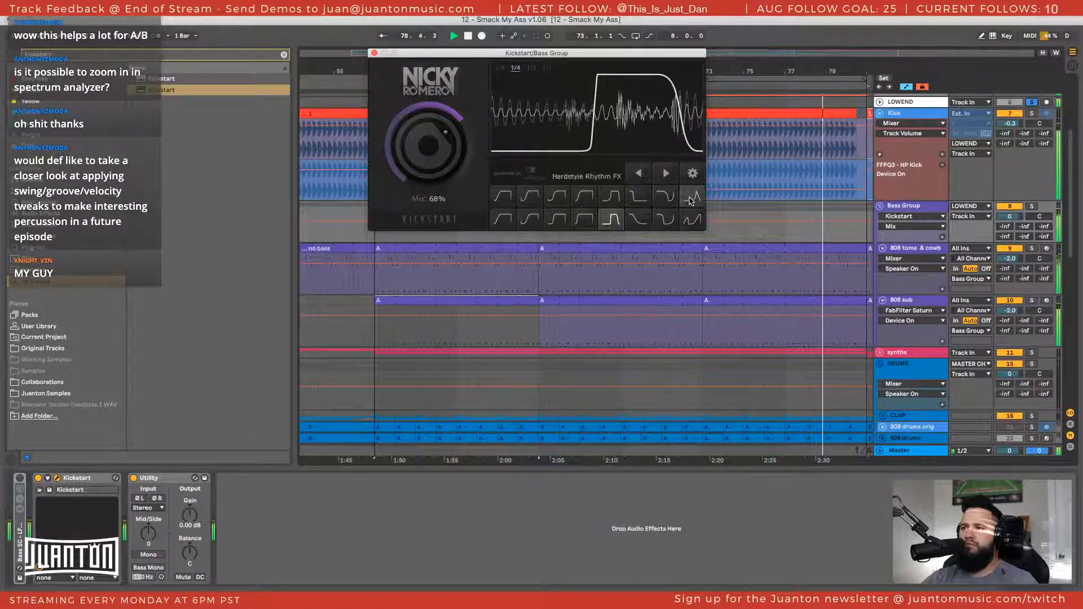
pyautogui.click(639, 197)
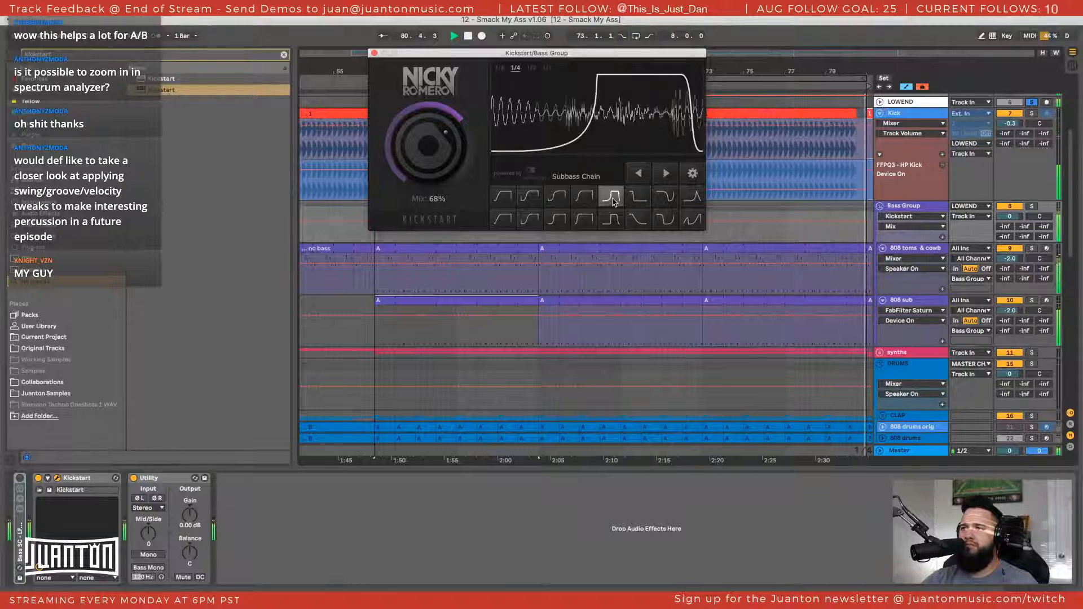
# Compare Kickstart's High Chain and Nice & Tight curves, settle on Free Punch and close the plugin window
pyautogui.click(584, 197)
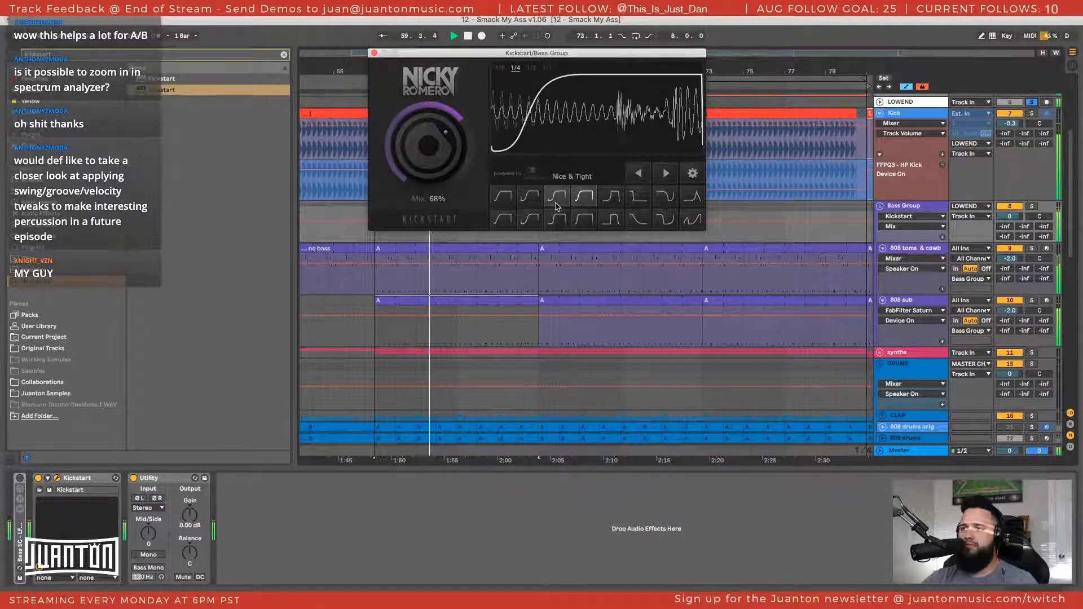
pyautogui.click(555, 198)
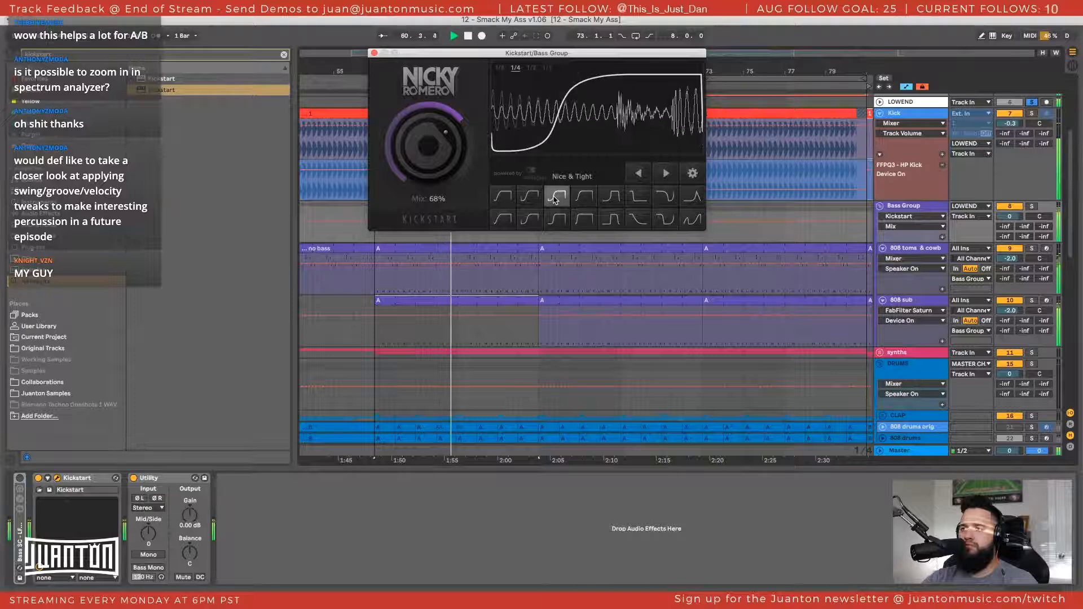
pyautogui.click(534, 200)
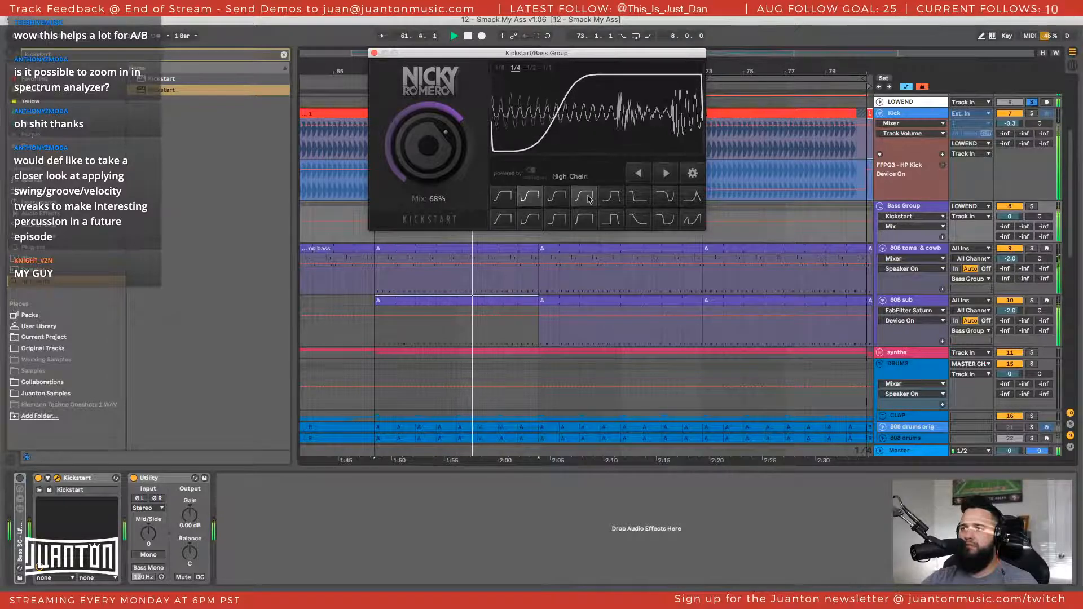
pyautogui.click(587, 199)
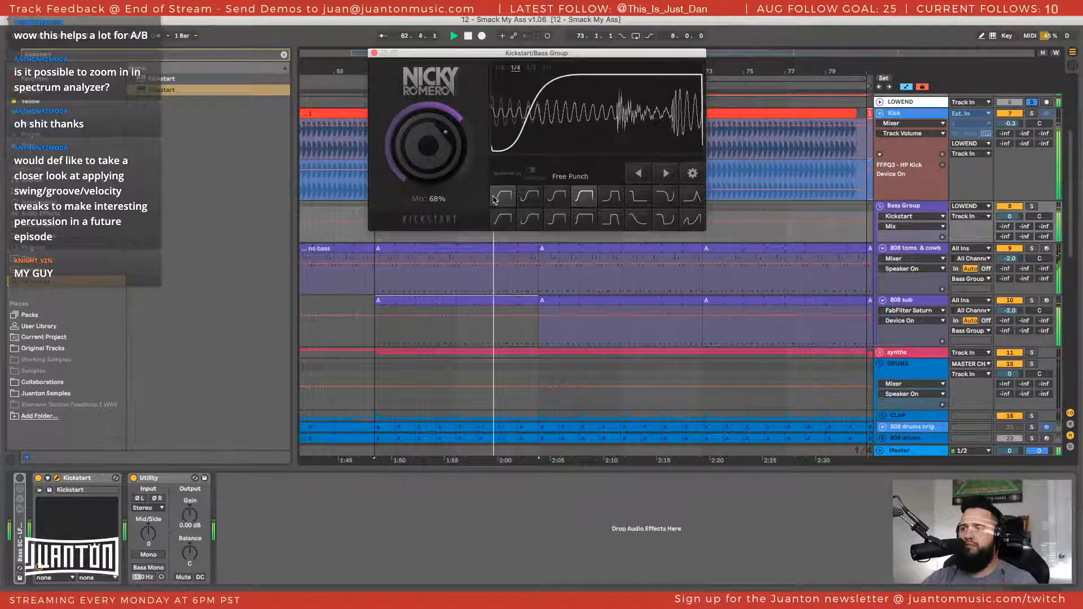
pyautogui.click(504, 199)
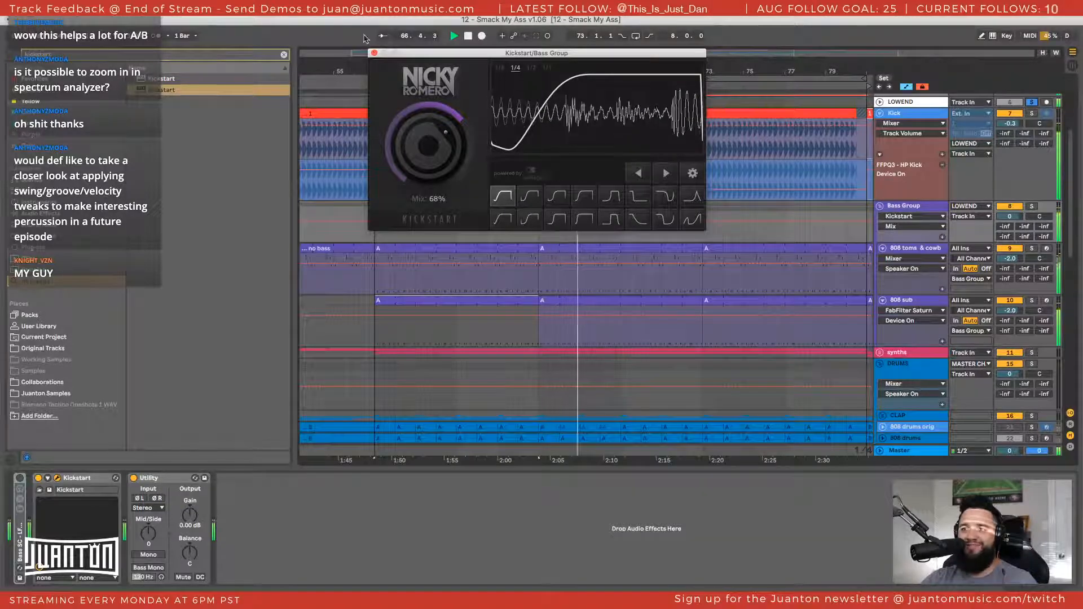
pyautogui.click(374, 53)
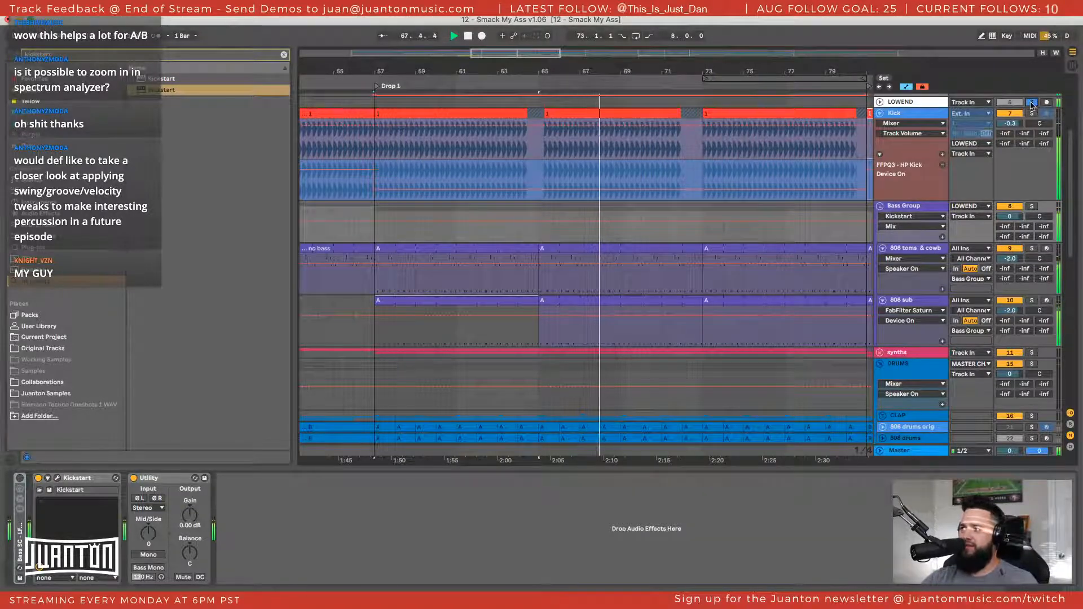
# Collapse the Kick track and fold the Pro-Q 3, Spectrum, Sonalksis and Saturn devices on the 808 sub track
pyautogui.click(881, 114)
pyautogui.click(908, 124)
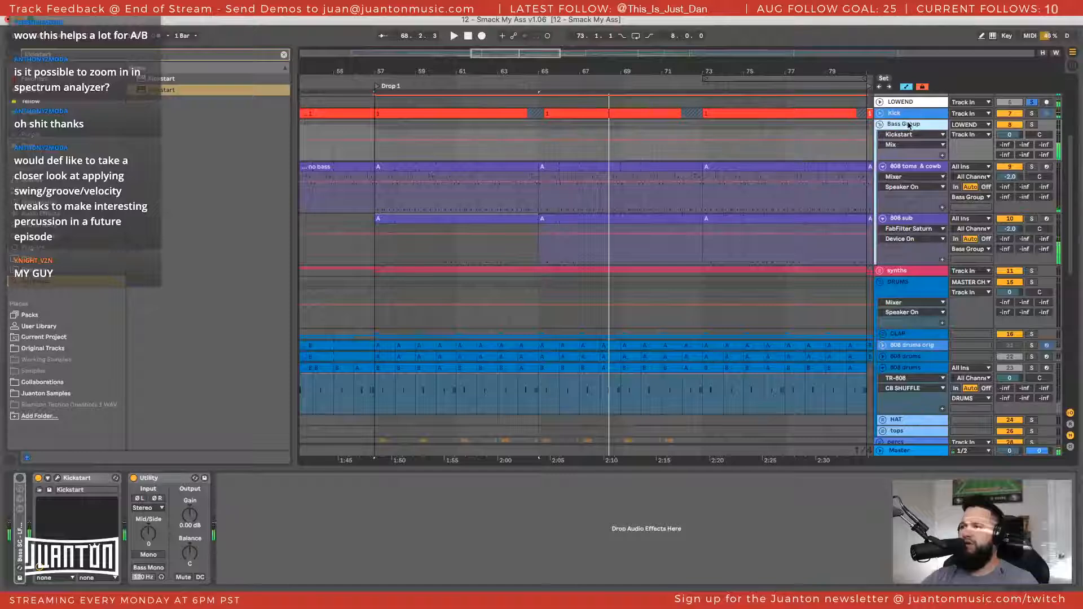
pyautogui.click(918, 218)
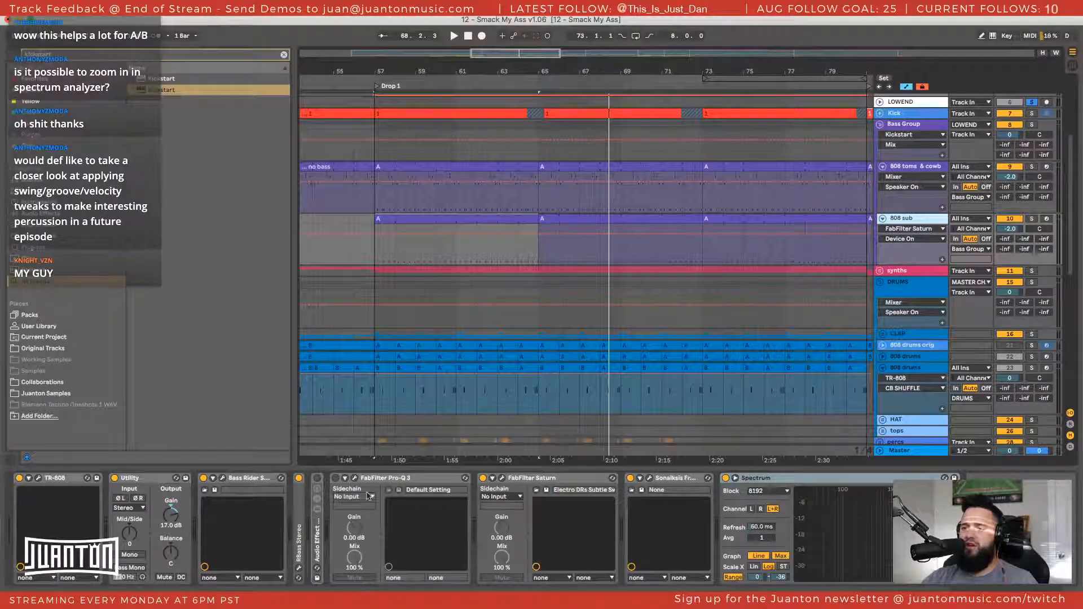
pyautogui.doubleClick(387, 478)
pyautogui.doubleClick(639, 479)
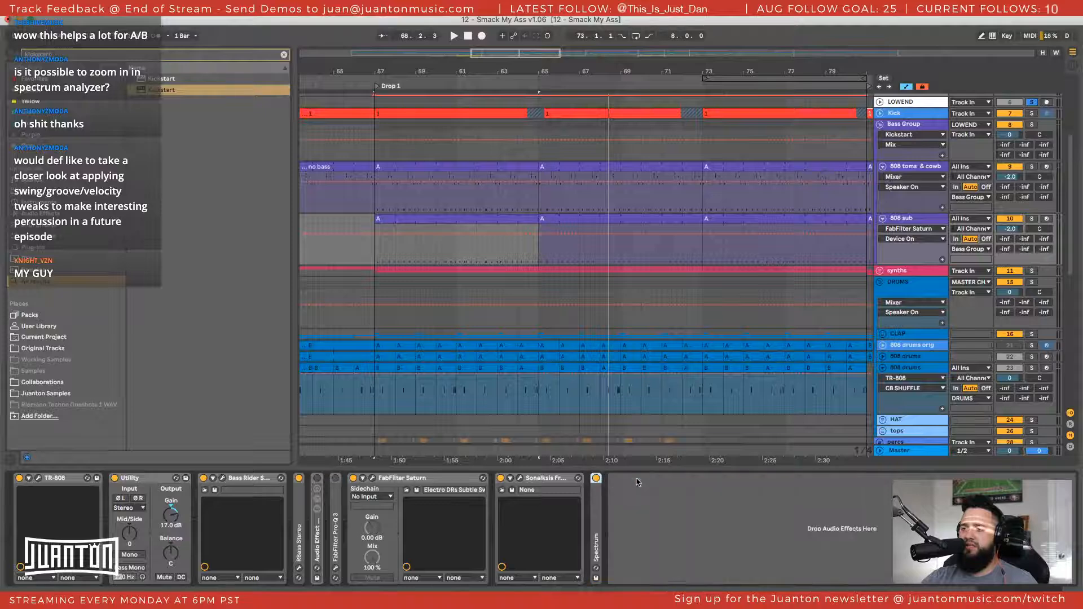
pyautogui.doubleClick(546, 479)
pyautogui.doubleClick(454, 480)
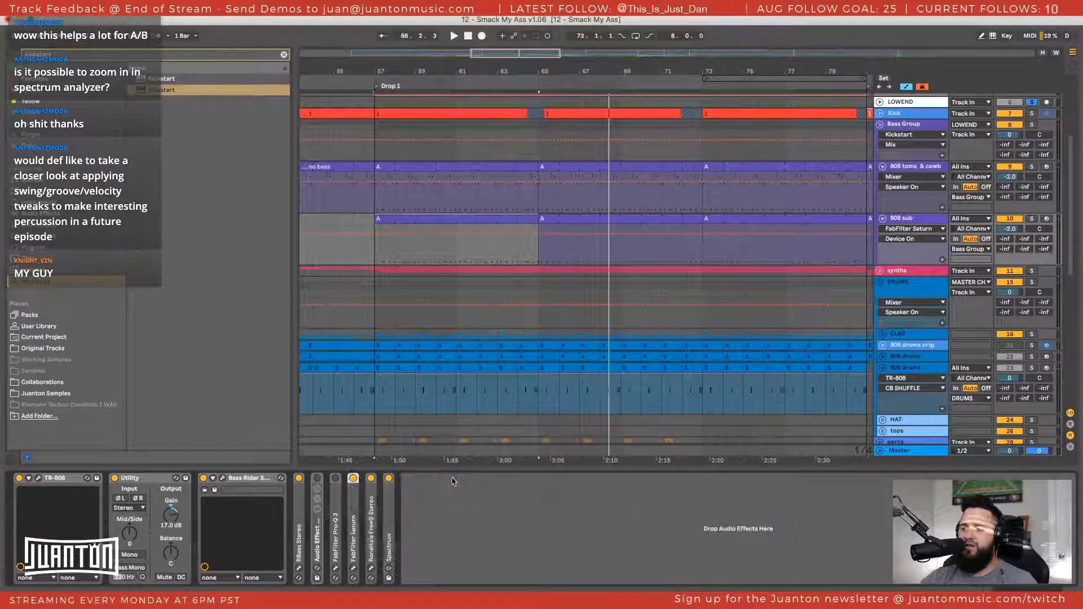
# Show the LOWEND group's device chain, then move and enlarge the window of its LFOTool
pyautogui.click(918, 219)
pyautogui.click(914, 128)
pyautogui.scroll(2, 914, 128)
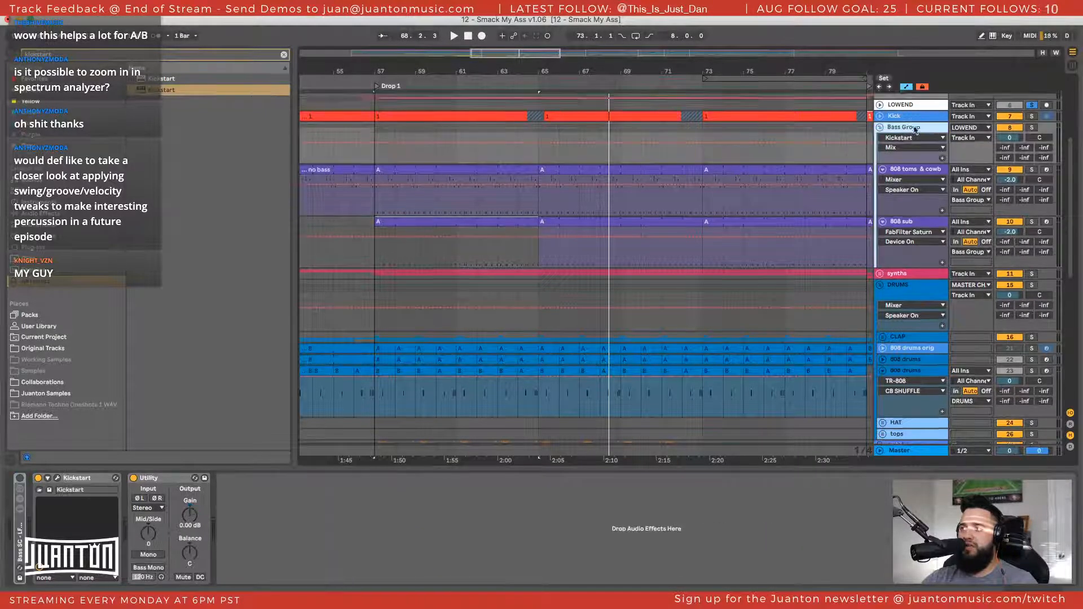
pyautogui.click(895, 151)
pyautogui.scroll(-1, 896, 152)
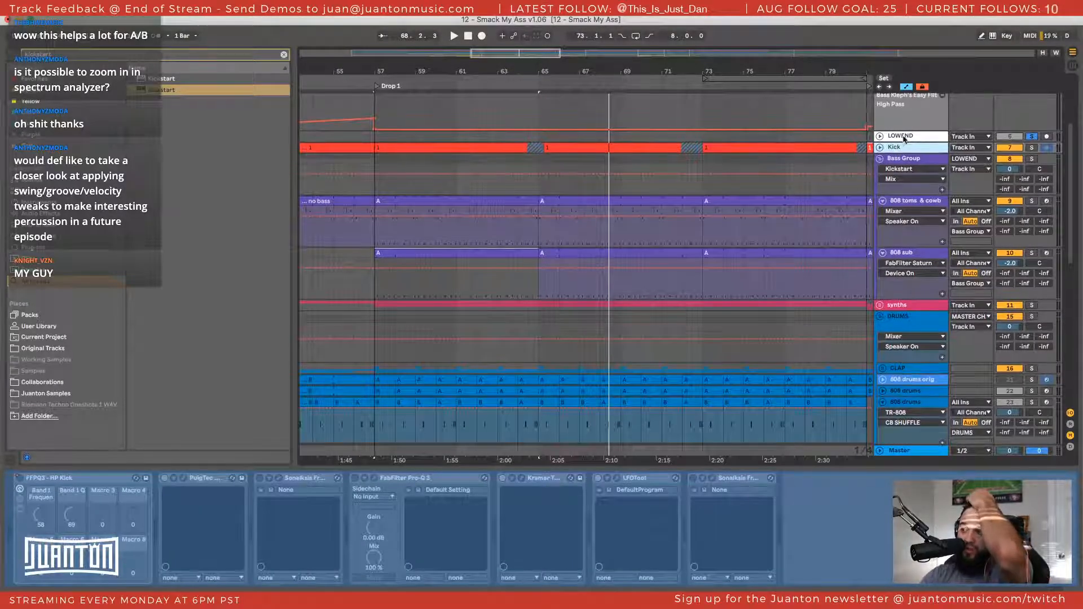
pyautogui.click(901, 138)
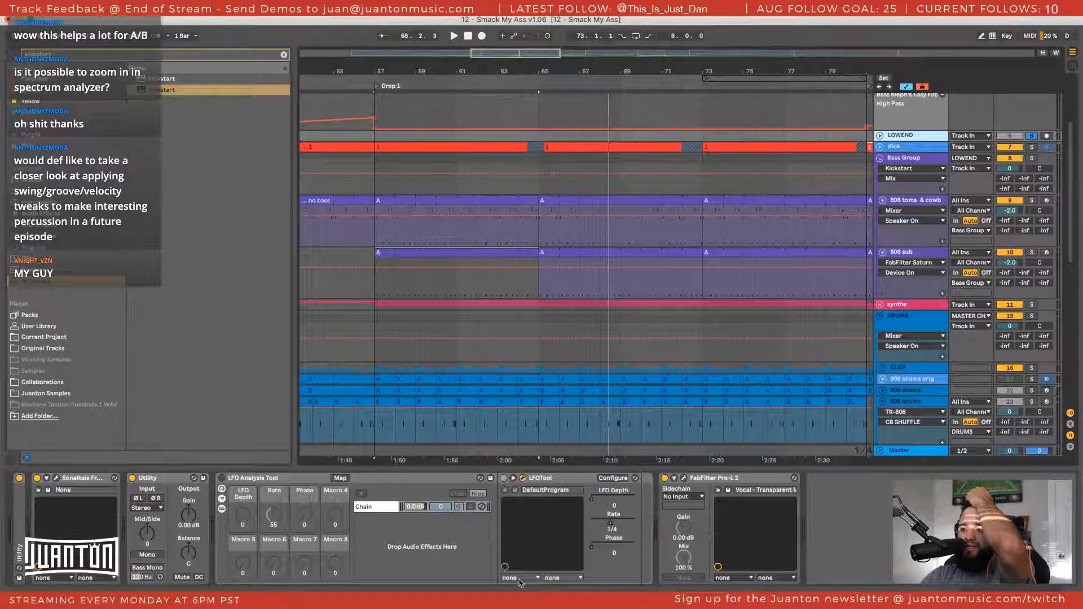
pyautogui.moveTo(431, 240); pyautogui.dragTo(391, 134)
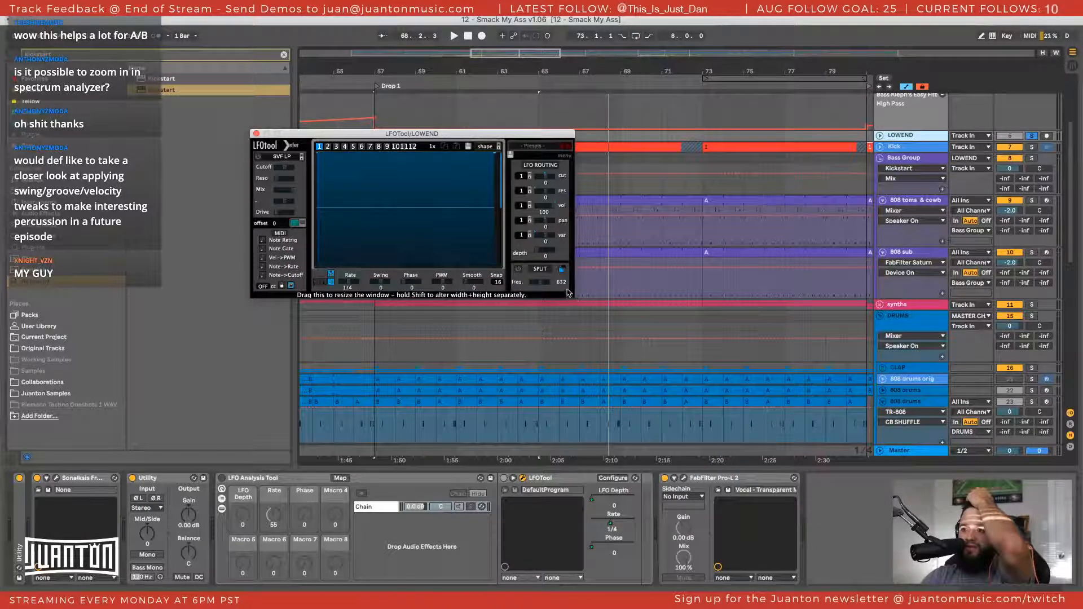
pyautogui.moveTo(707, 387); pyautogui.dragTo(807, 406)
# Enable the LFO Analysis Tool rack during playback and set LFOTool's phase to 332 to shift the waveform display
pyautogui.press('space')
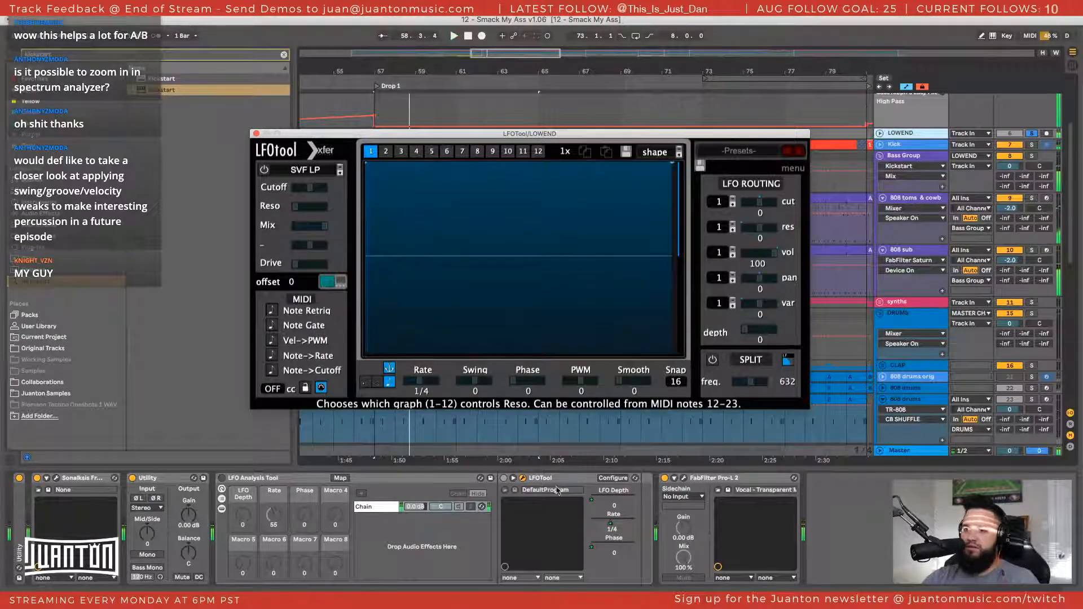
pyautogui.click(222, 478)
pyautogui.press('space')
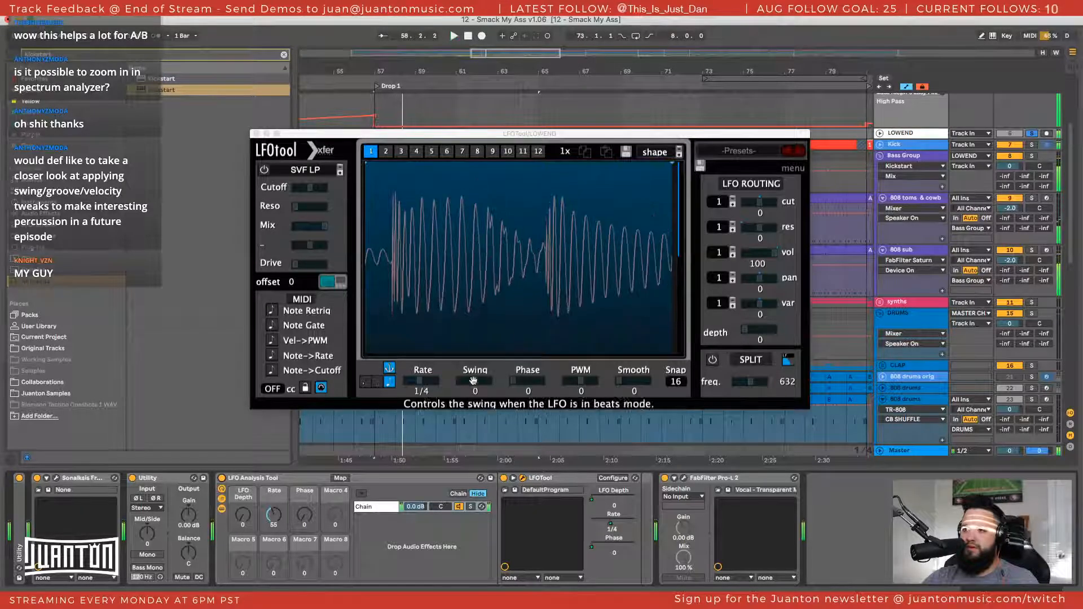
pyautogui.moveTo(534, 385); pyautogui.dragTo(553, 304)
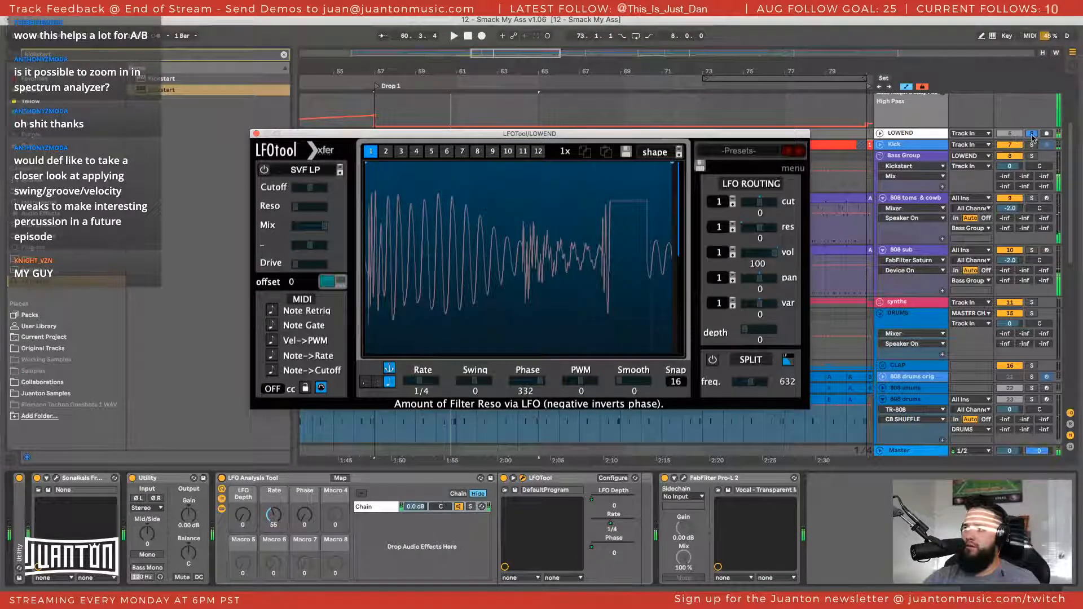
# Mute the 808 toms & cowb track and play Drop 1 with only the Kick soloed to inspect its waveform
pyautogui.click(1013, 199)
pyautogui.press('space')
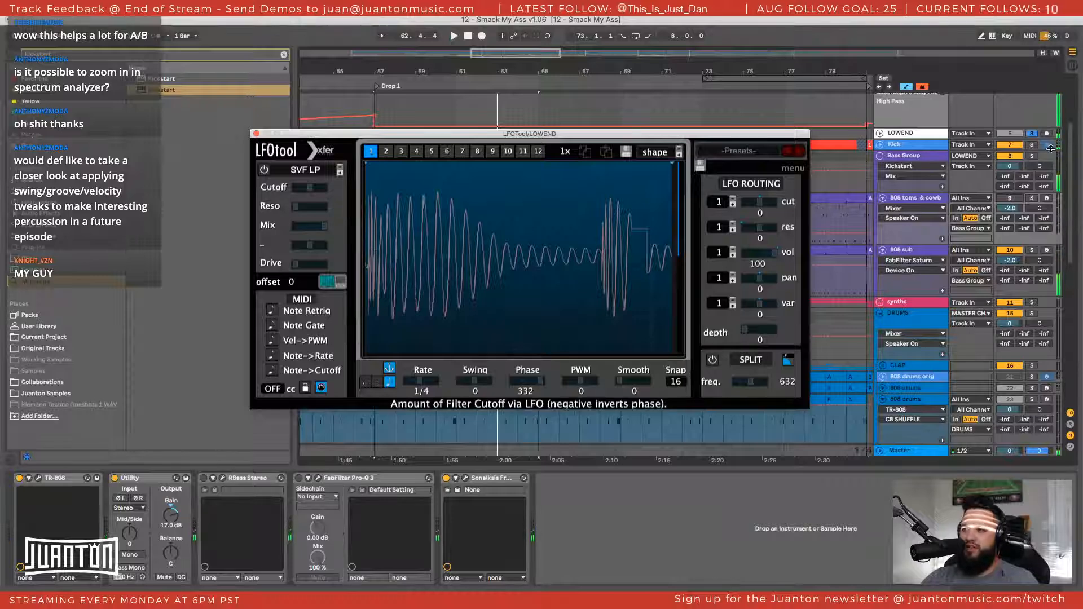
pyautogui.scroll(3, 1024, 140)
pyautogui.click(1031, 195)
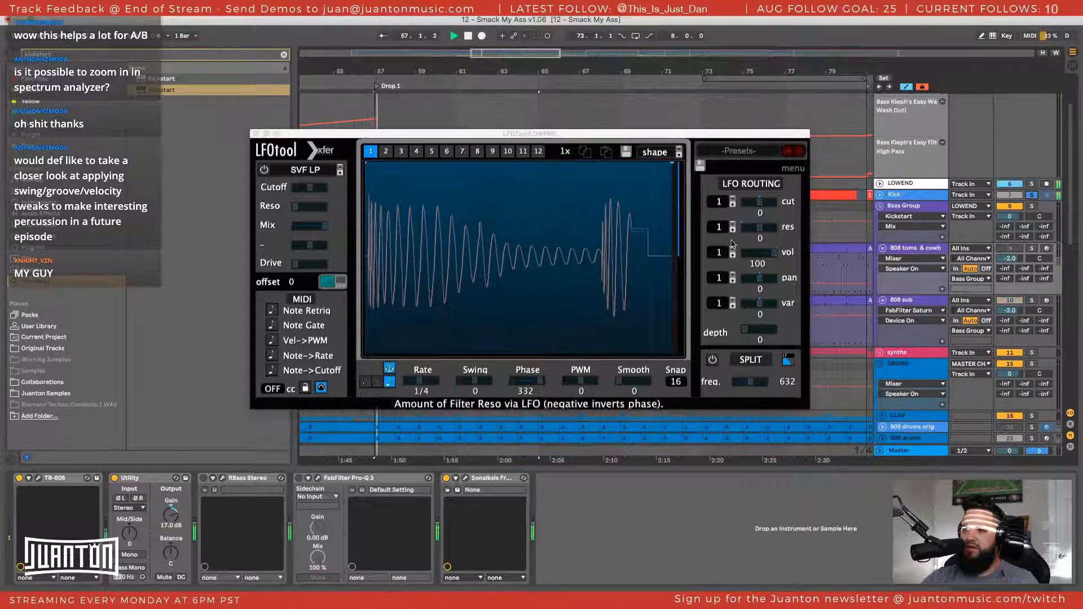
pyautogui.press('space')
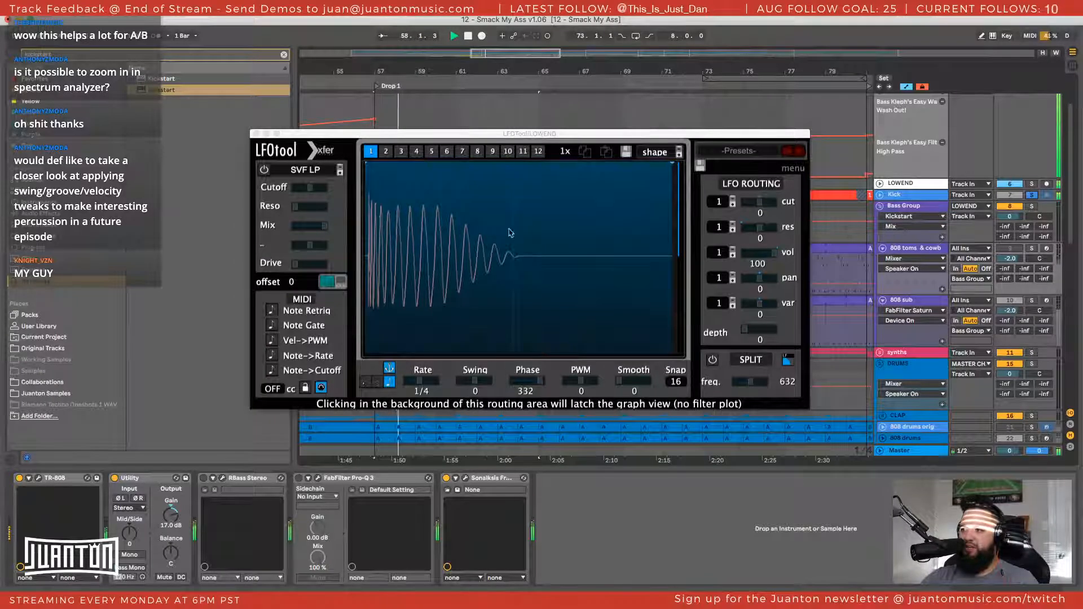
# Solo the Bass Group together with the Kick, turn off its Kickstart, and play Drop 1 to inspect the unducked waveform
pyautogui.click(1032, 207)
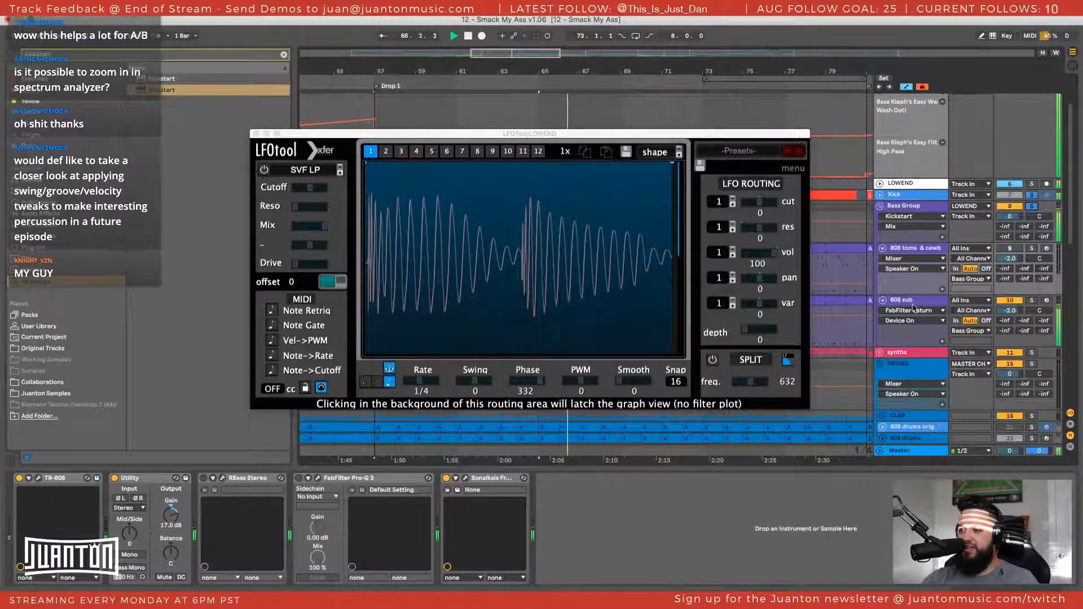
pyautogui.click(915, 300)
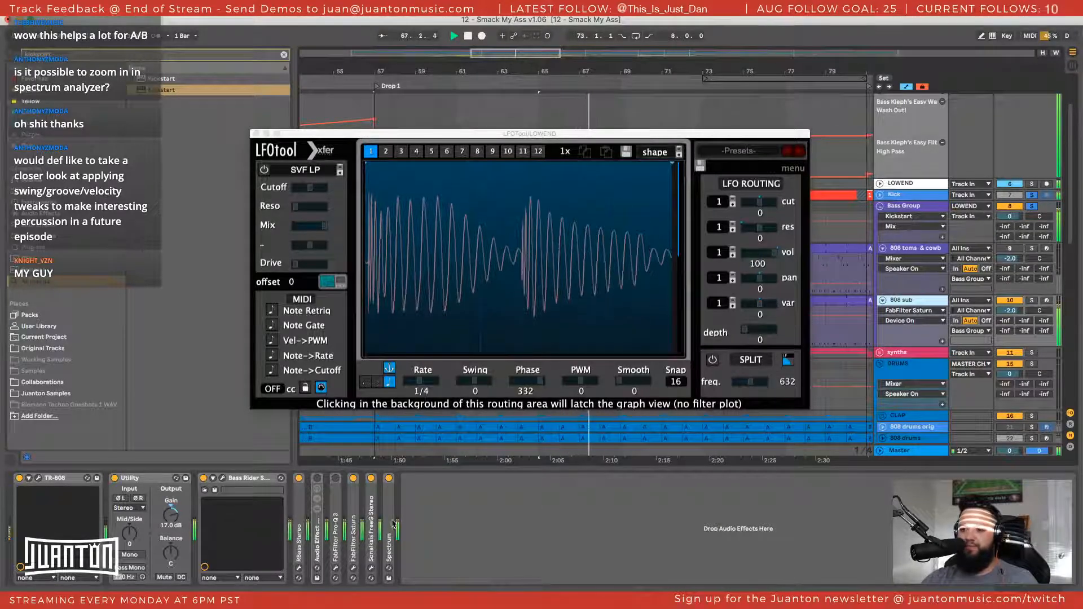
pyautogui.click(389, 434)
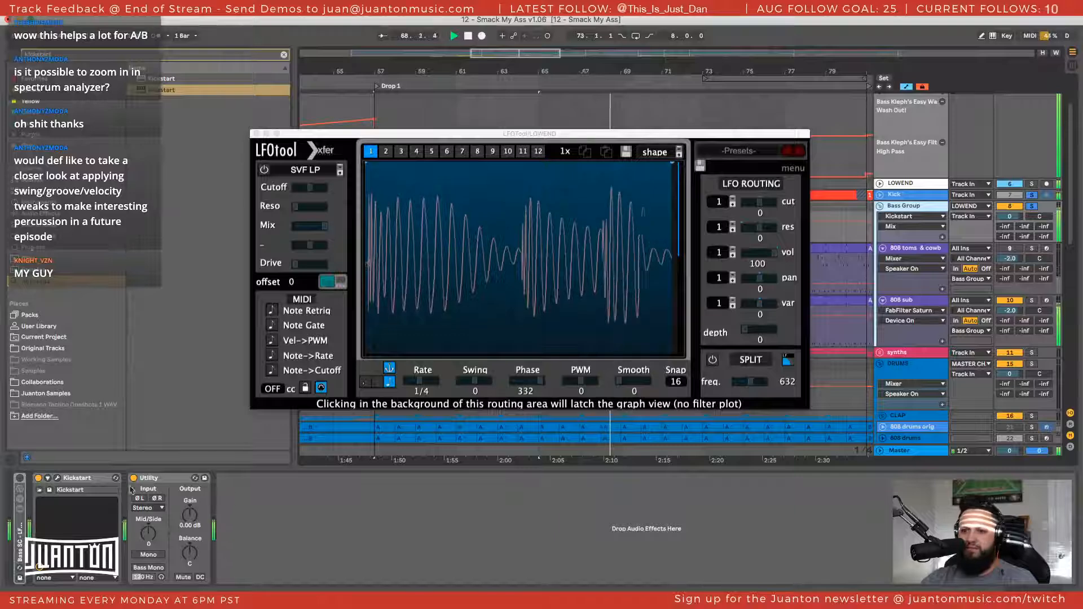
pyautogui.click(38, 478)
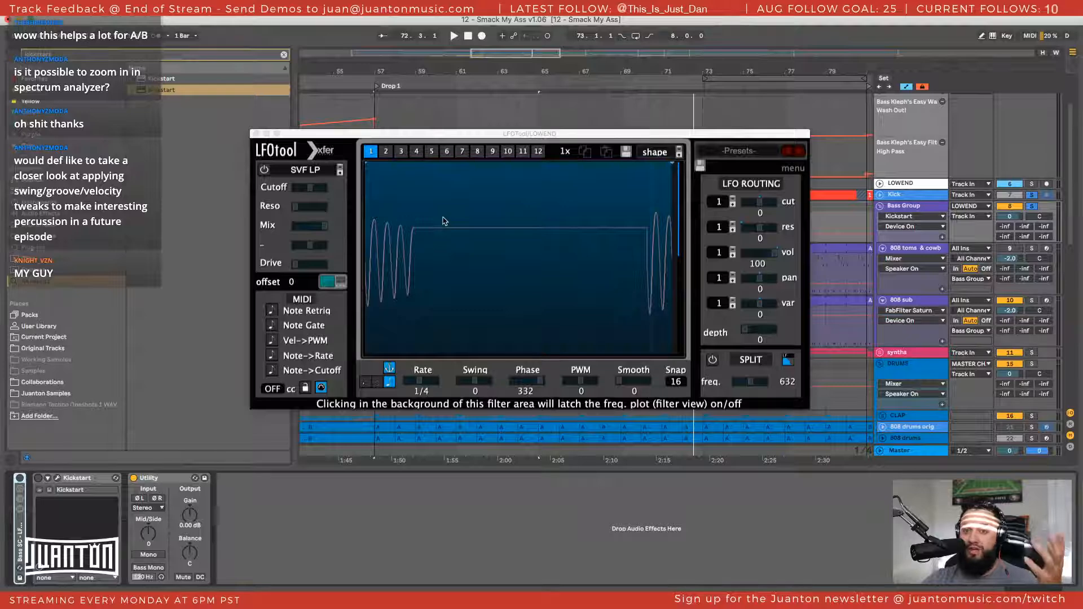
pyautogui.press('space')
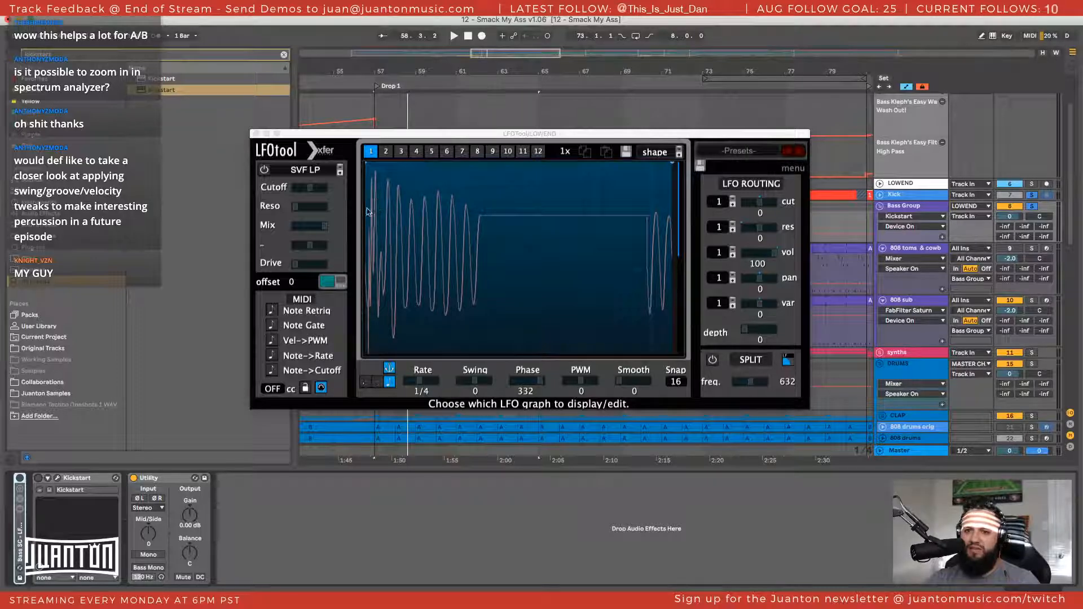
# Close the LFOTool window and unfold the Kick track with its device chain showing
pyautogui.moveTo(296, 136); pyautogui.dragTo(269, 114)
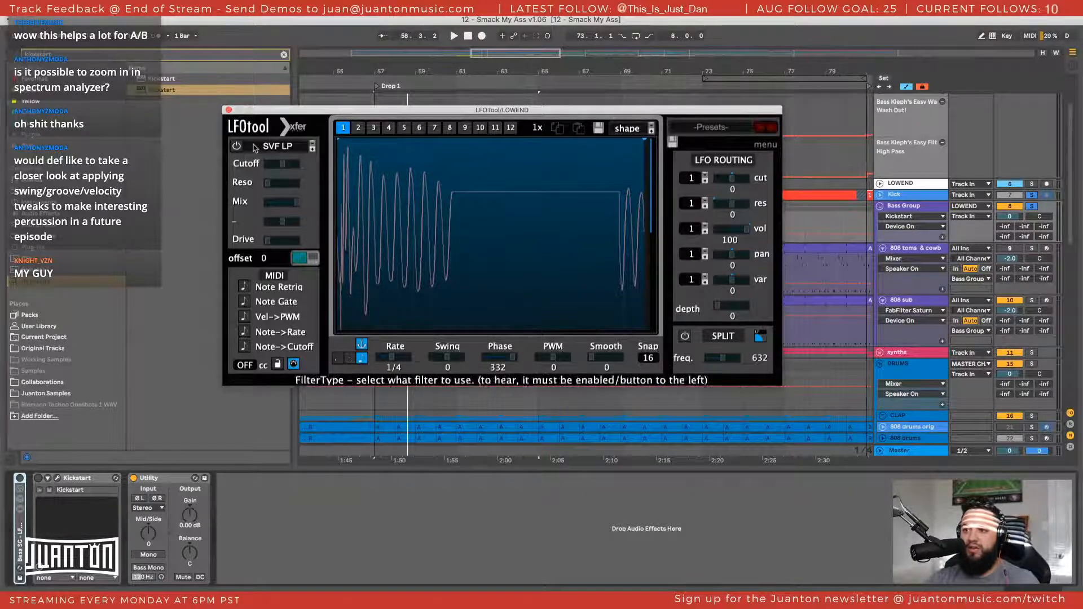
pyautogui.click(228, 110)
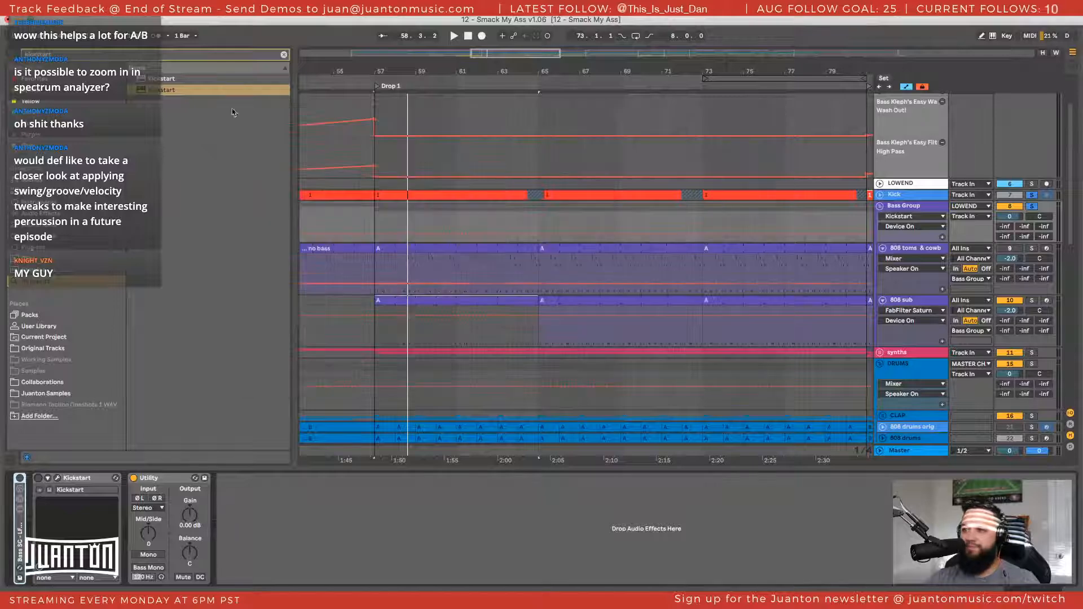
pyautogui.click(880, 195)
pyautogui.click(902, 196)
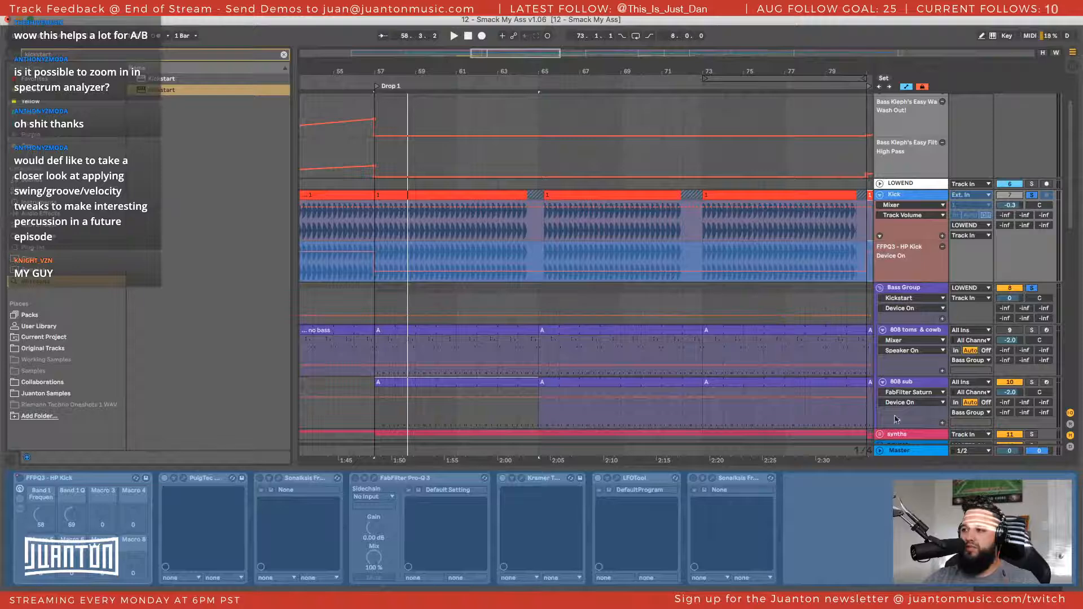
# Expand the Master track's Spectrum display, examine the low end during playback, and restore the arrangement view
pyautogui.click(899, 452)
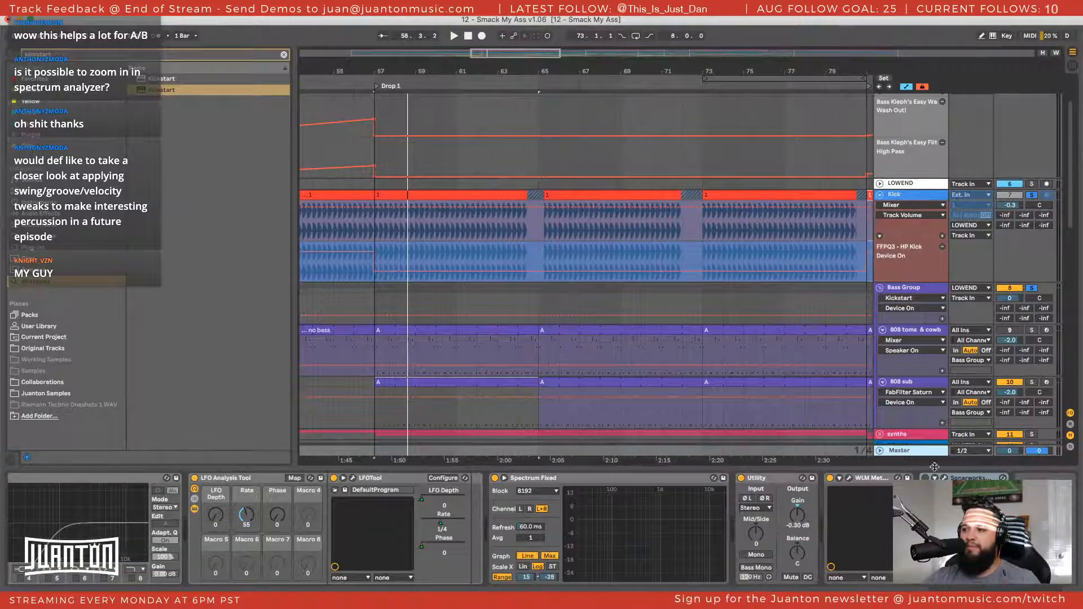
pyautogui.doubleClick(661, 524)
pyautogui.press('space')
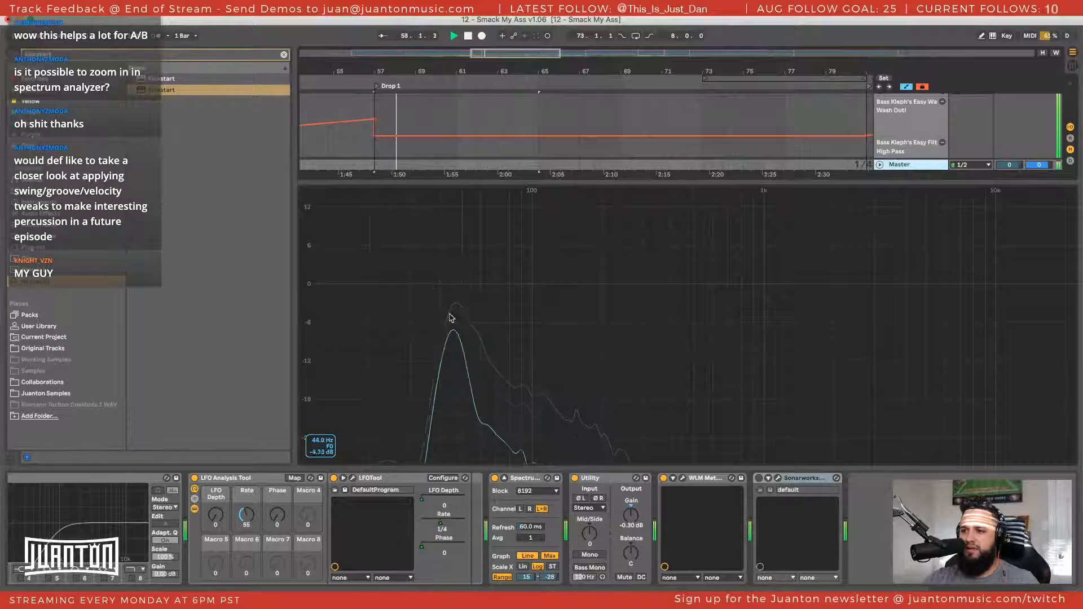
pyautogui.doubleClick(556, 352)
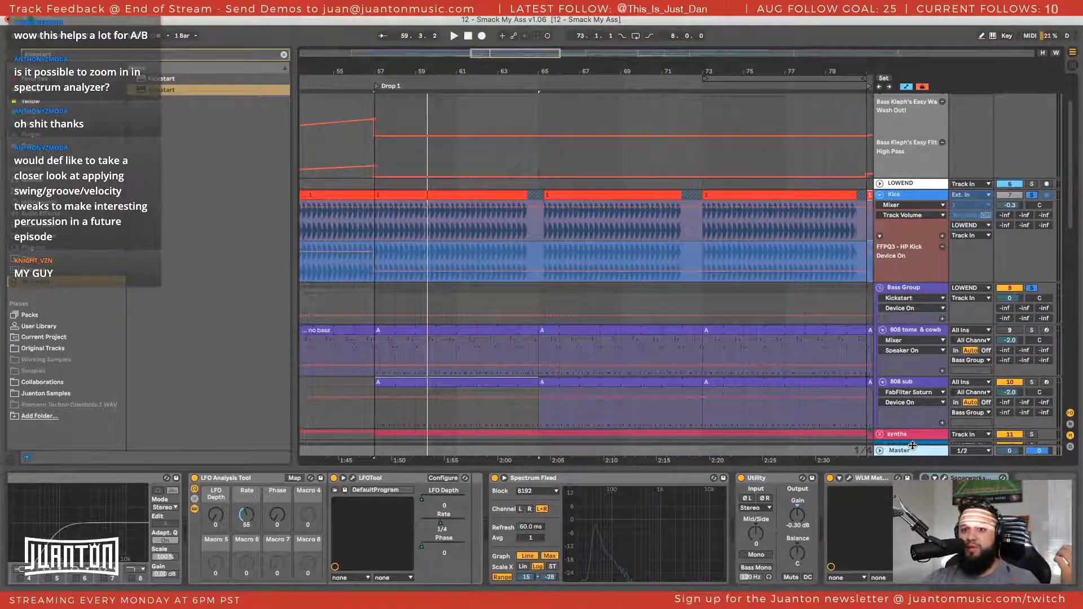
# Play Drop 1 with the Kick and Bass Group, and again with only the Kick soloed, to compare them
pyautogui.click(917, 197)
pyautogui.press('space')
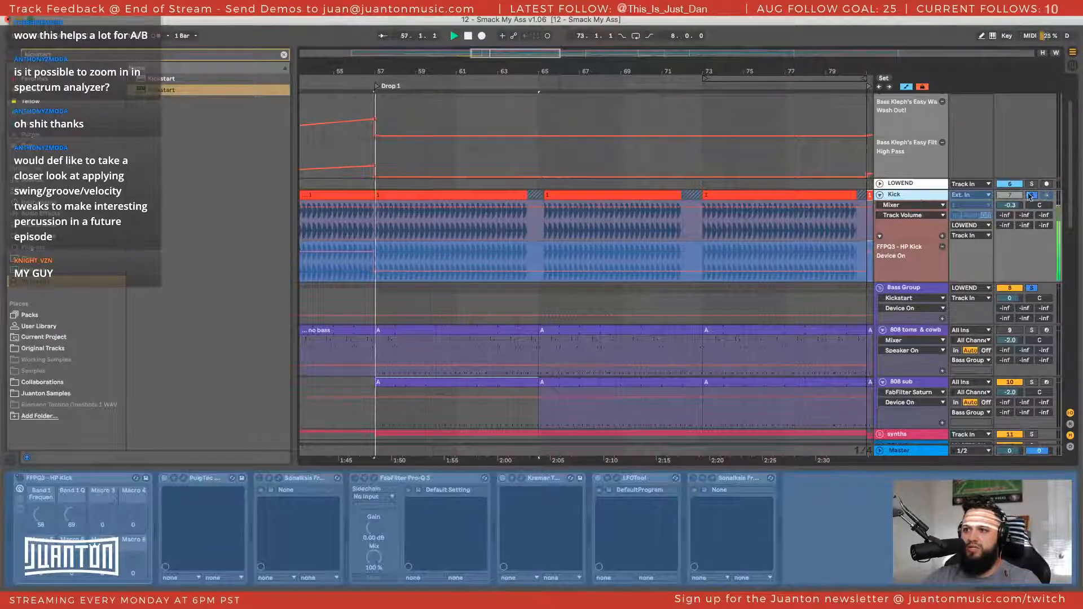
pyautogui.press('space')
pyautogui.click(1032, 195)
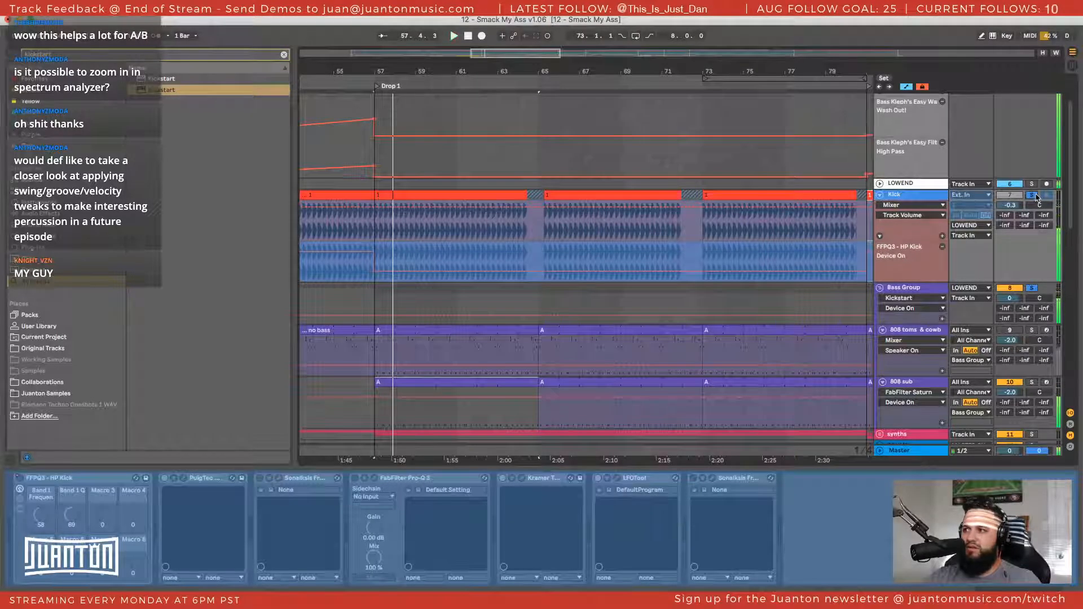
pyautogui.click(1032, 196)
pyautogui.press('space')
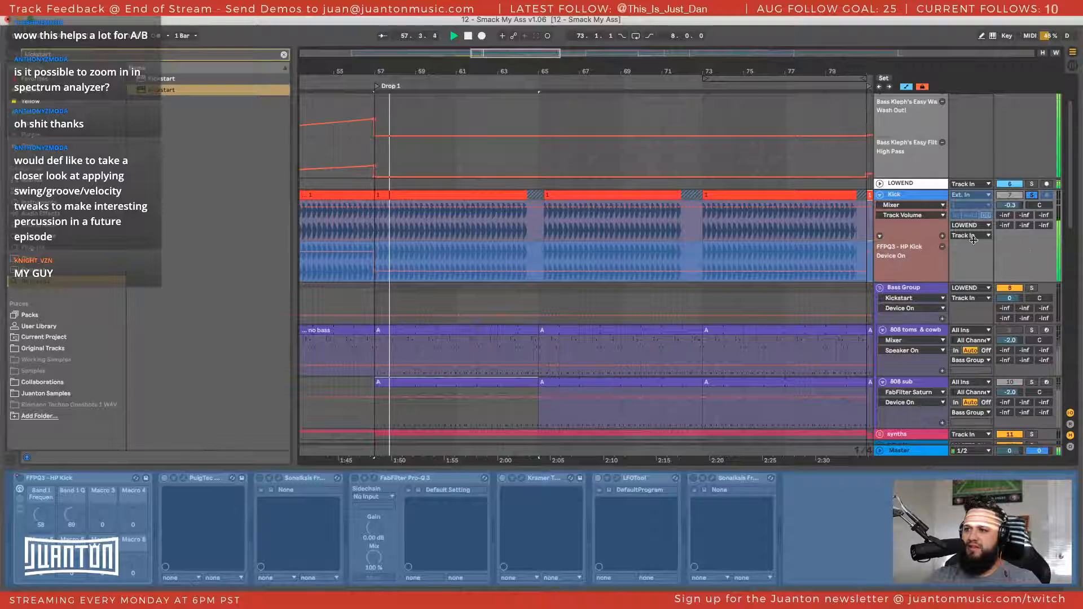
pyautogui.press('space')
# Insert a new audio track below the Kick and group the two tracks together
pyautogui.click(931, 197)
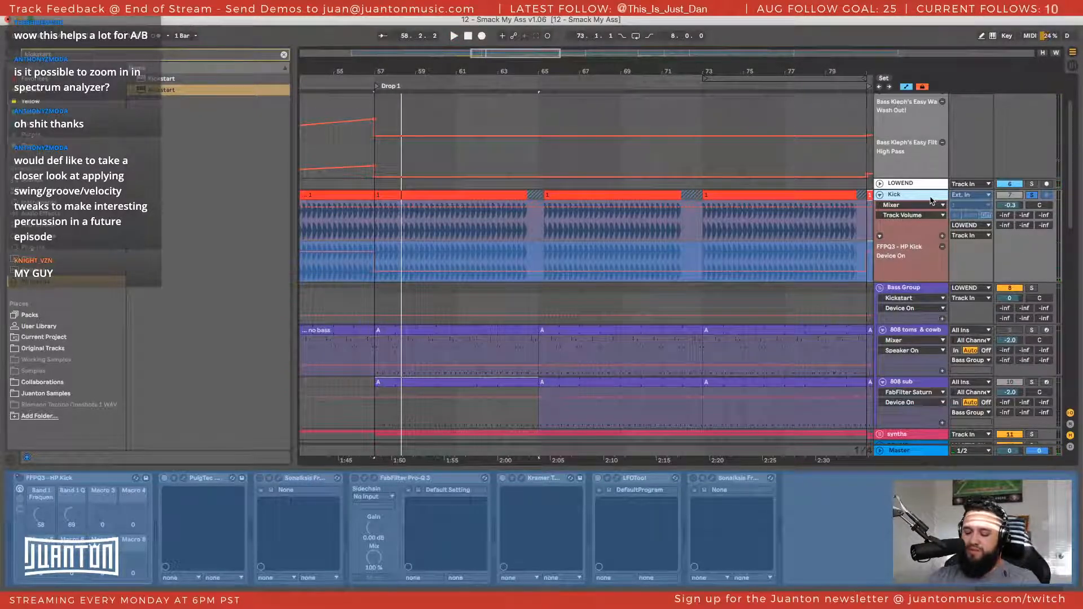
pyautogui.hotkey('ctrl', 't')
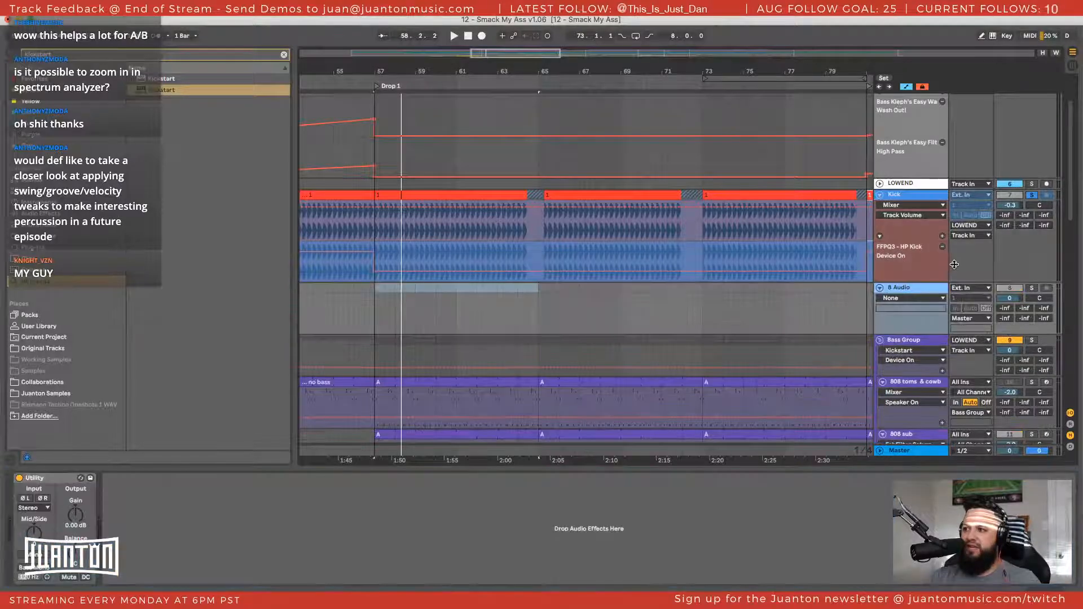
pyautogui.click(971, 288)
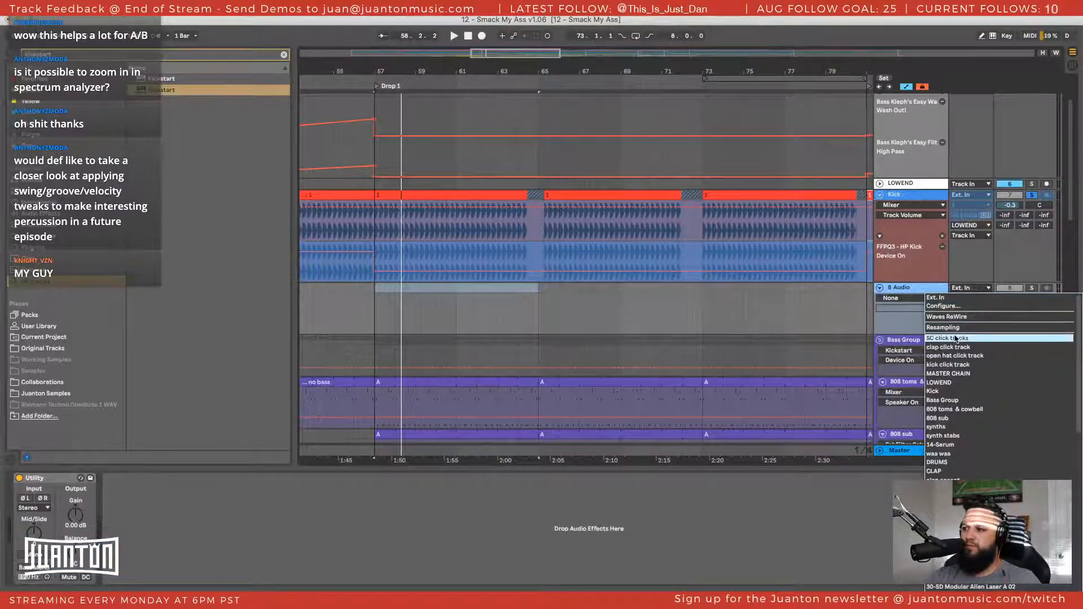
pyautogui.click(905, 287)
pyautogui.click(906, 196)
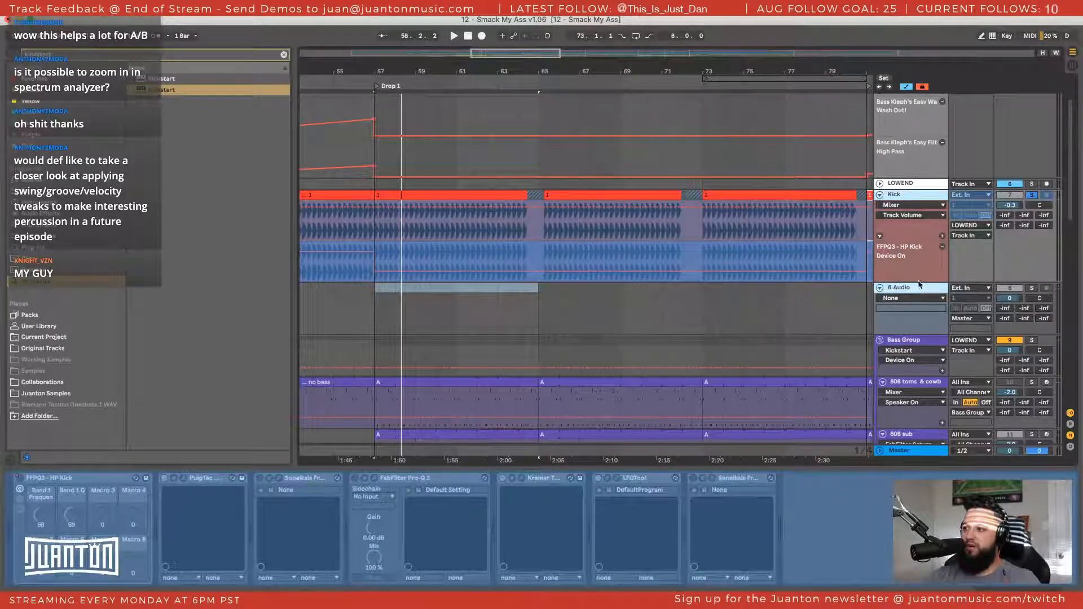
pyautogui.press('super+g')
# Route the new group's output to LOWEND
pyautogui.click(966, 269)
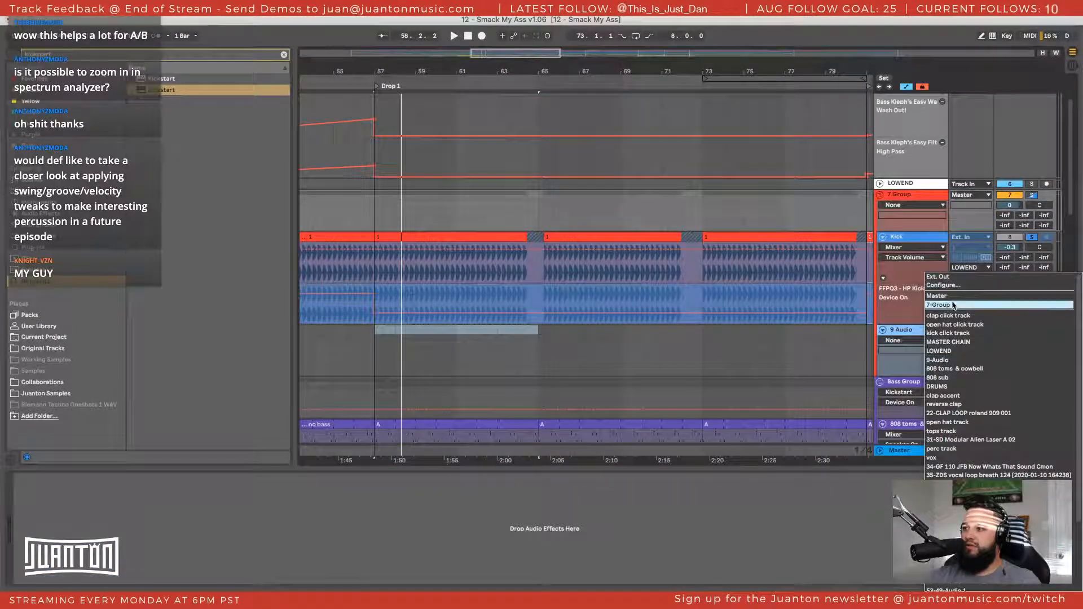
pyautogui.click(968, 195)
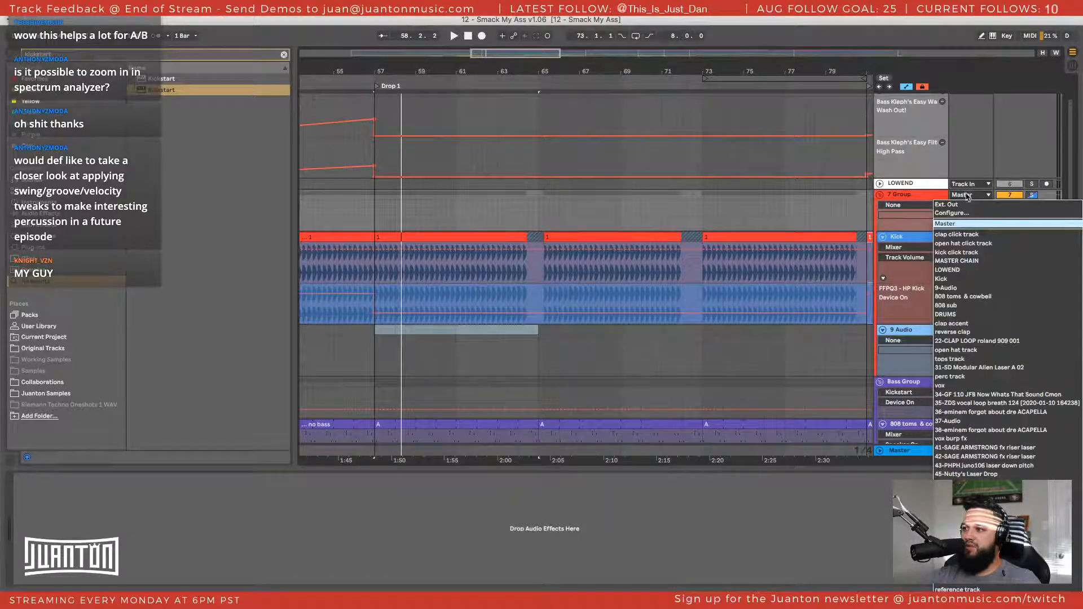
pyautogui.click(959, 270)
pyautogui.click(978, 196)
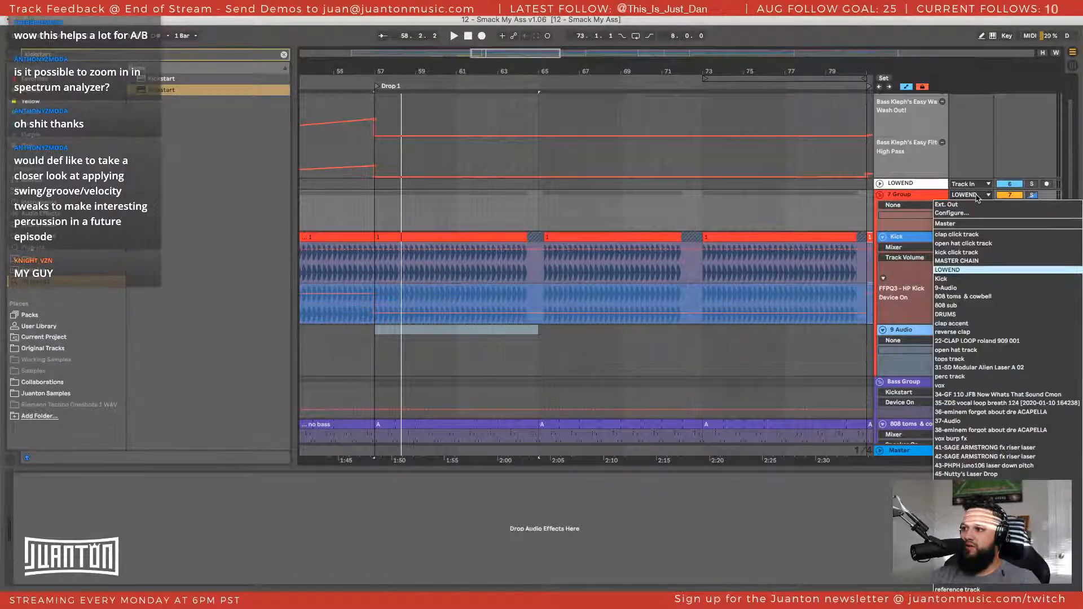
pyautogui.click(920, 199)
# Rename the new group as KICK
pyautogui.click(915, 200)
pyautogui.press('super+r')
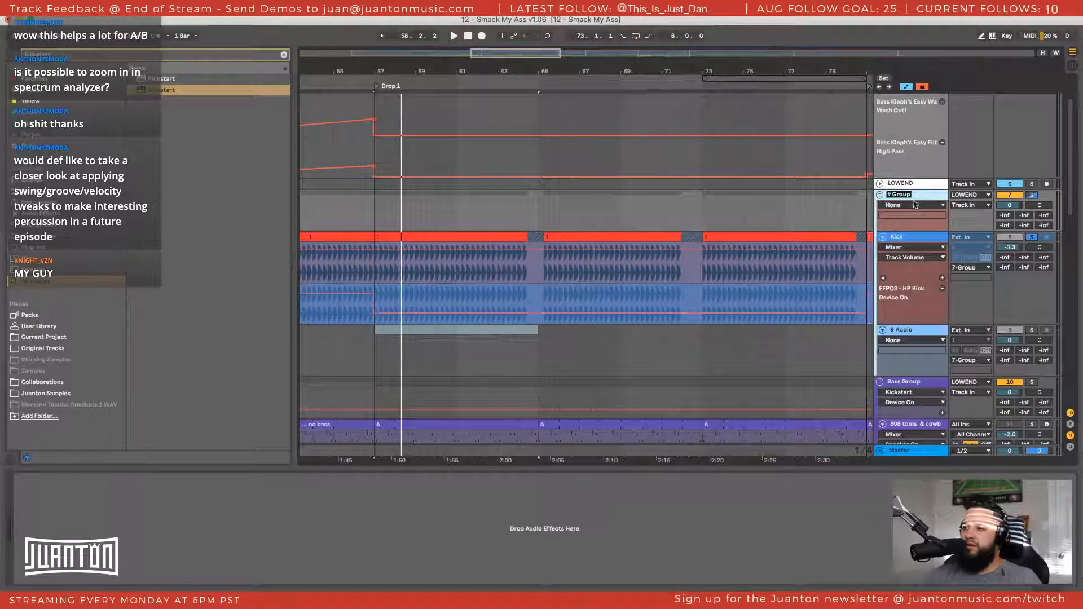
pyautogui.write('KICK')
pyautogui.press('Return')
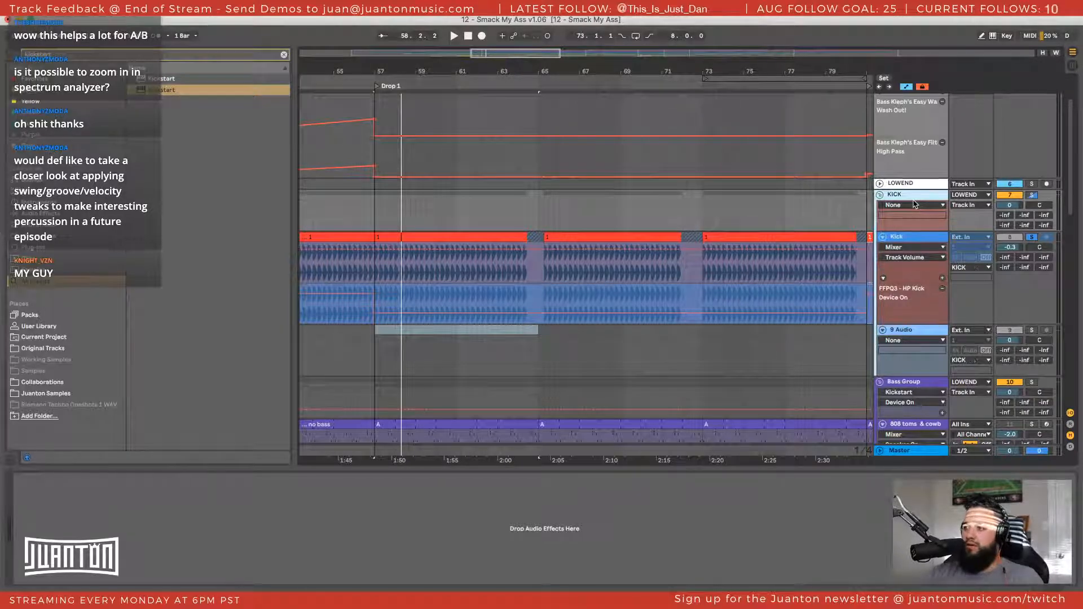
# Select bars 57 to 65 on the new audio track and search the browser for "808 click"
pyautogui.click(901, 310)
pyautogui.click(373, 337)
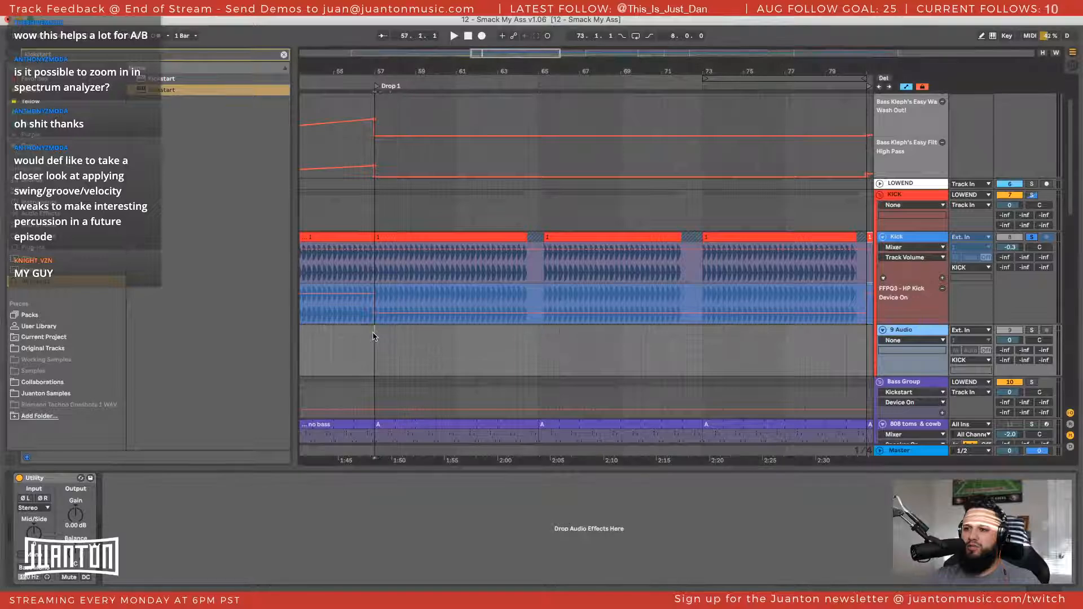
pyautogui.moveTo(373, 337); pyautogui.dragTo(537, 336)
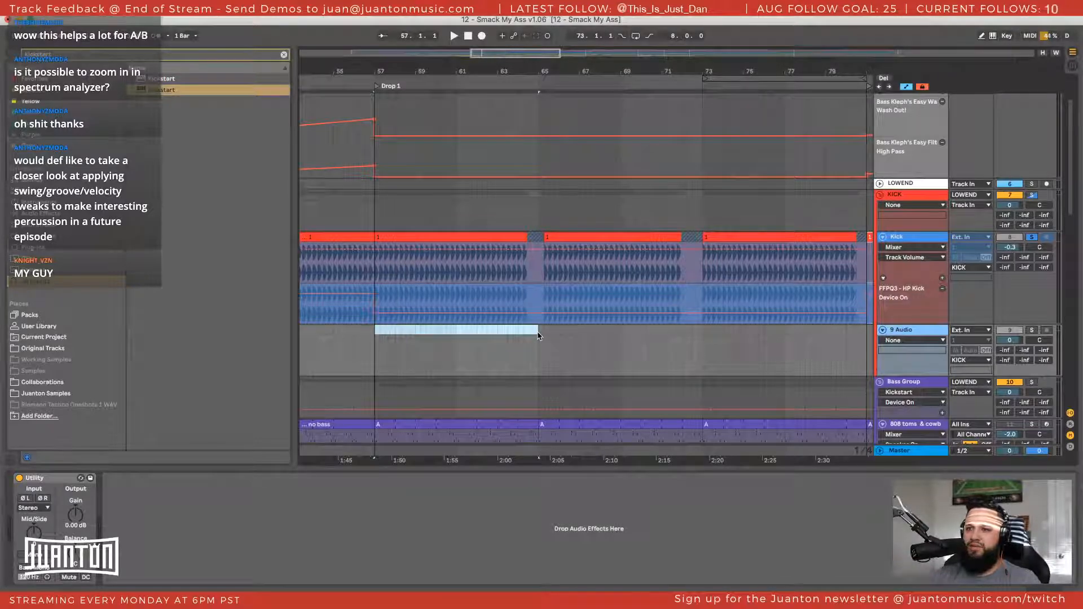
pyautogui.press('super+f')
pyautogui.write('808')
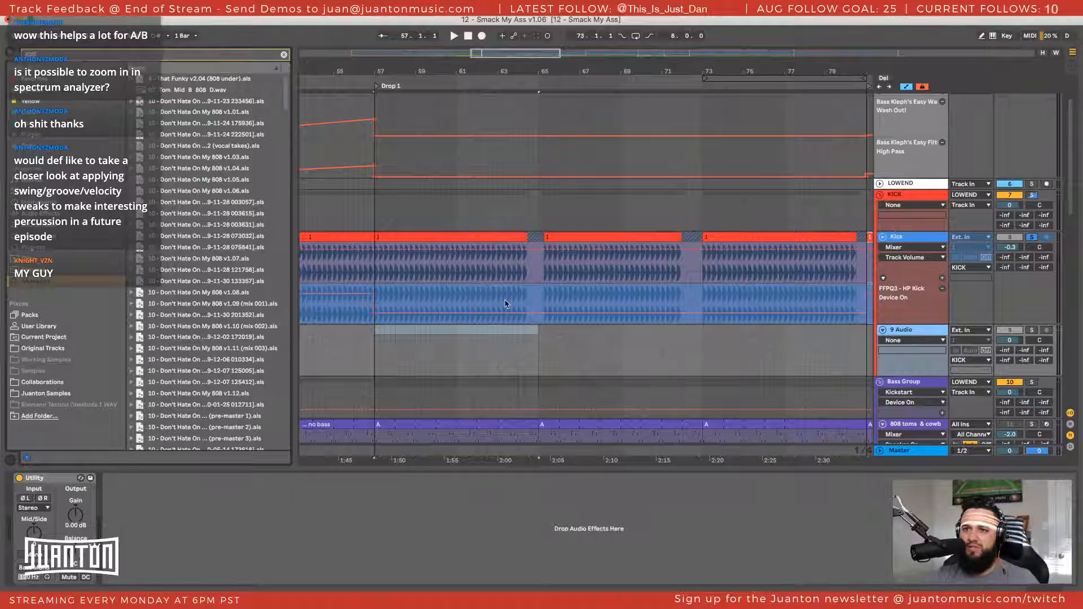
pyautogui.write(' click')
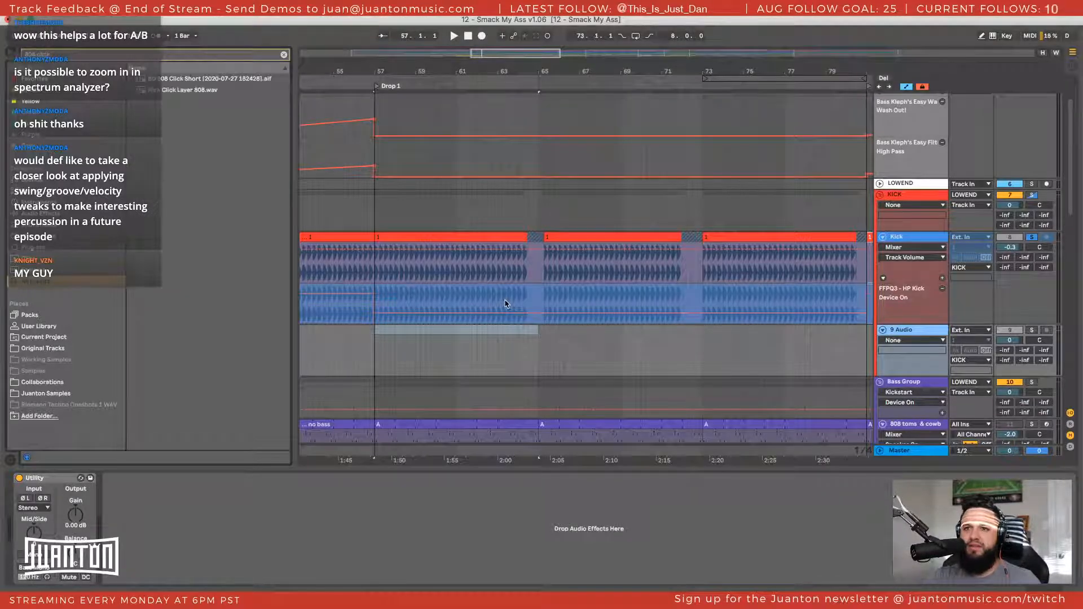
# Place the BD 808 Click Short sample at the start of Drop 1 on the new audio track and duplicate it onto beat 57.2
pyautogui.click(186, 80)
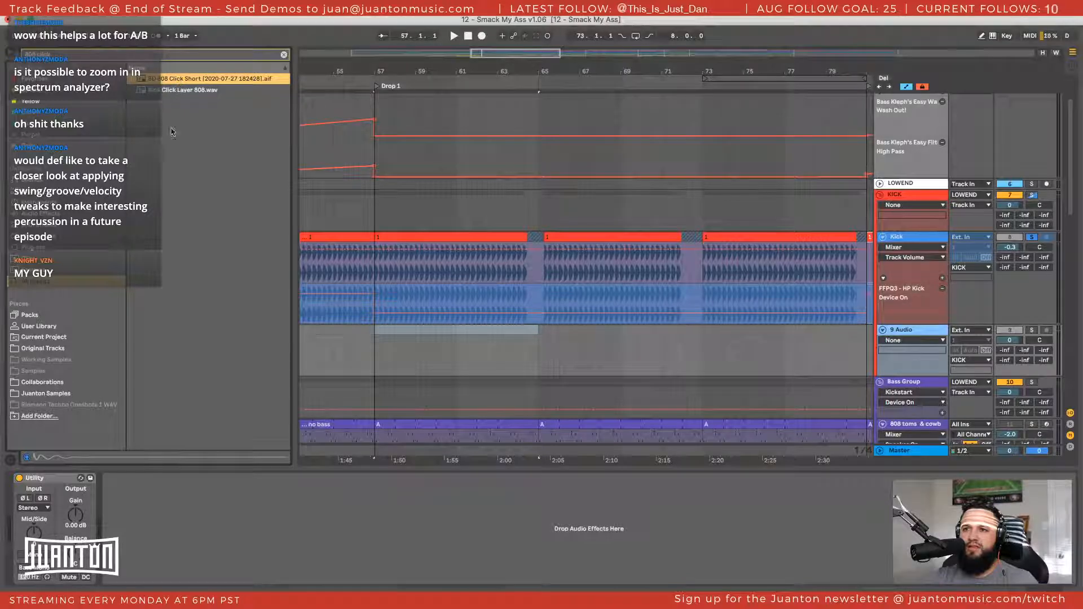
pyautogui.moveTo(150, 82); pyautogui.dragTo(375, 330)
pyautogui.moveTo(377, 73); pyautogui.dragTo(394, 158)
pyautogui.moveTo(402, 330); pyautogui.dragTo(539, 337)
# Toggle the click track's solo while playing the first beats of Drop 1 to compare the kick with and without the click
pyautogui.press('space')
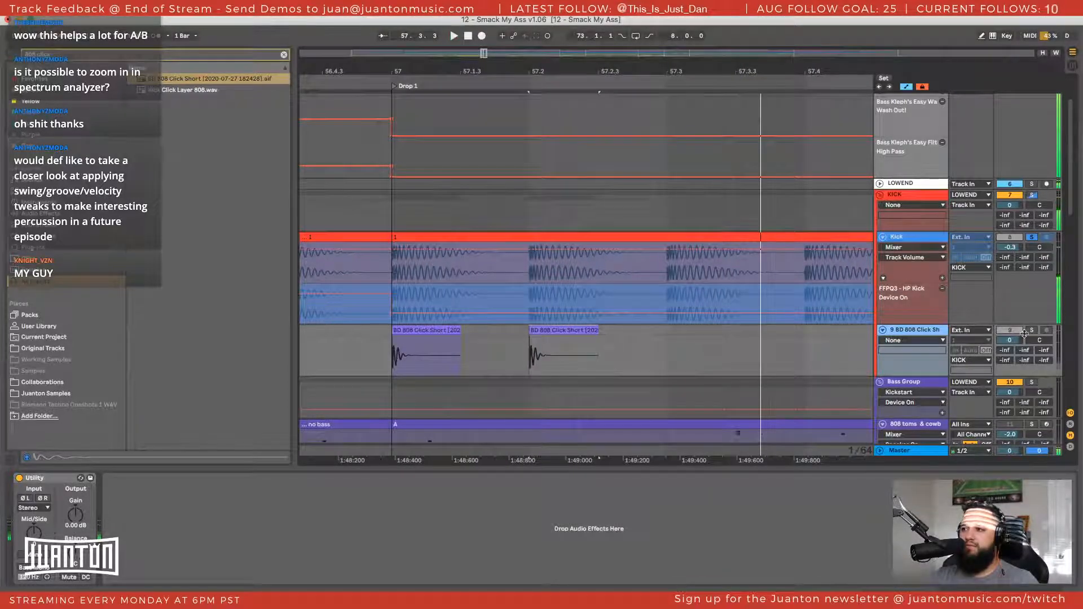
pyautogui.click(1032, 330)
pyautogui.click(421, 331)
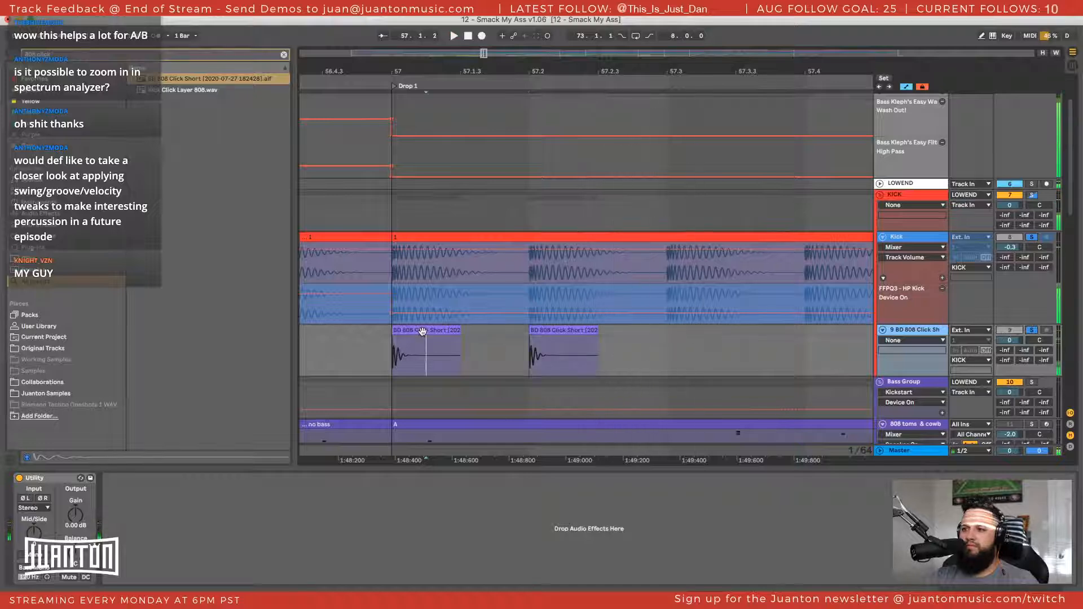
pyautogui.press('space')
pyautogui.press('space')
pyautogui.press('space')
pyautogui.click(1032, 330)
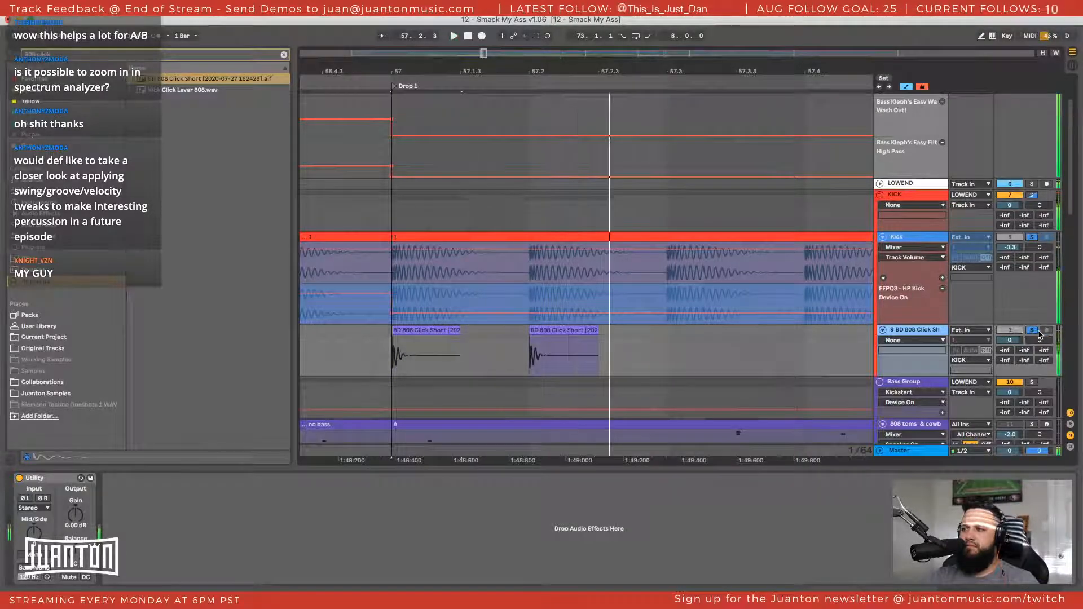
pyautogui.click(1032, 331)
pyautogui.press('space')
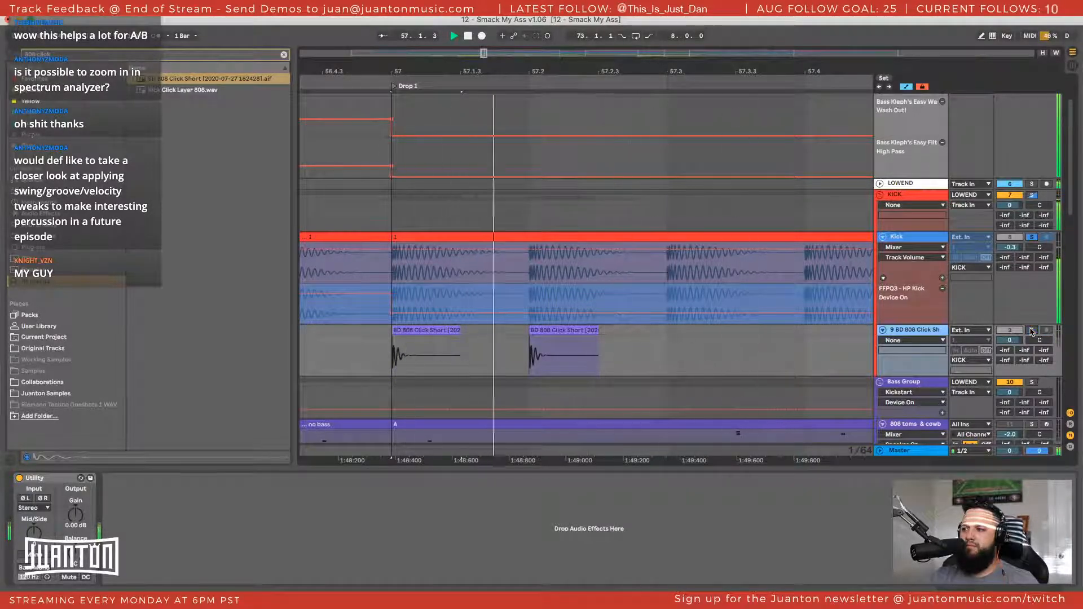
# Solo only the KICK group and play the start of Drop 1 to hear the kick and click layered
pyautogui.press('space')
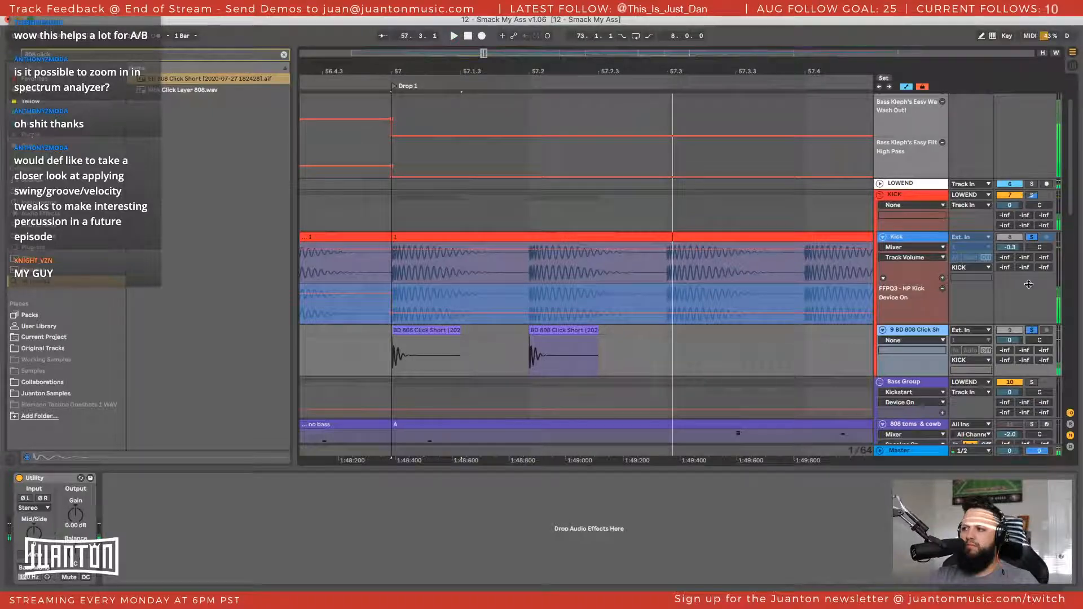
pyautogui.click(1032, 195)
pyautogui.press('space')
pyautogui.press('space')
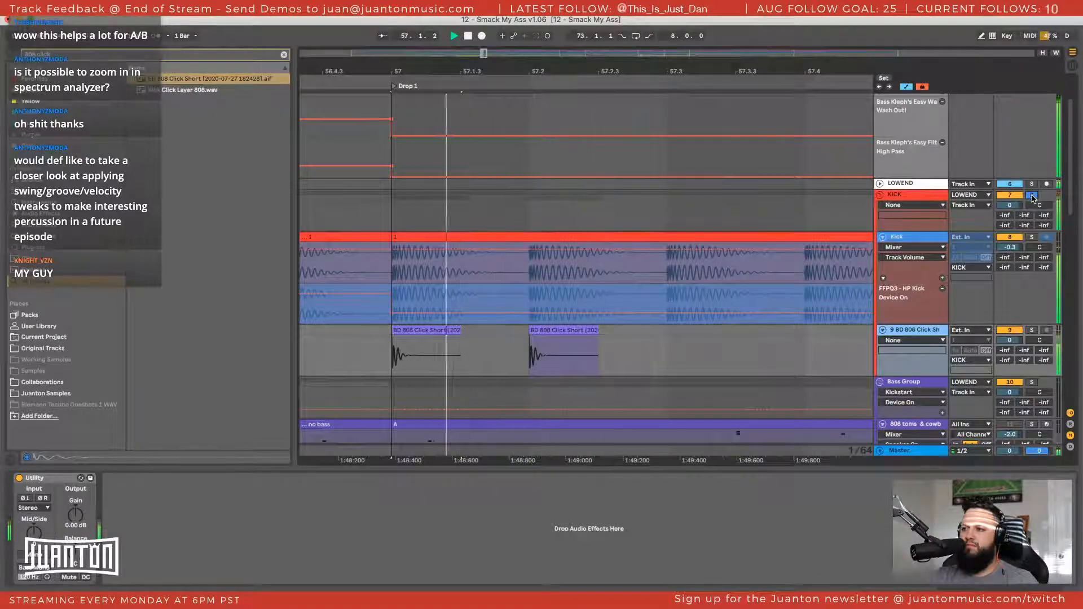
# Play the layered kick and click briefly, then delete both BD 808 Click Short clips from the start of Drop 1
pyautogui.press('space')
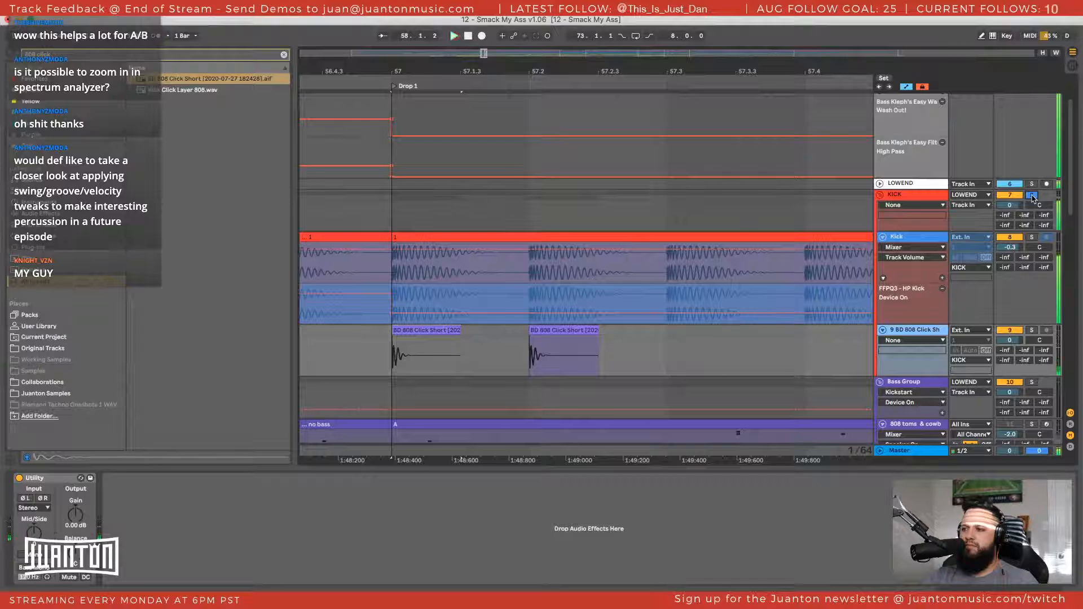
pyautogui.press('space')
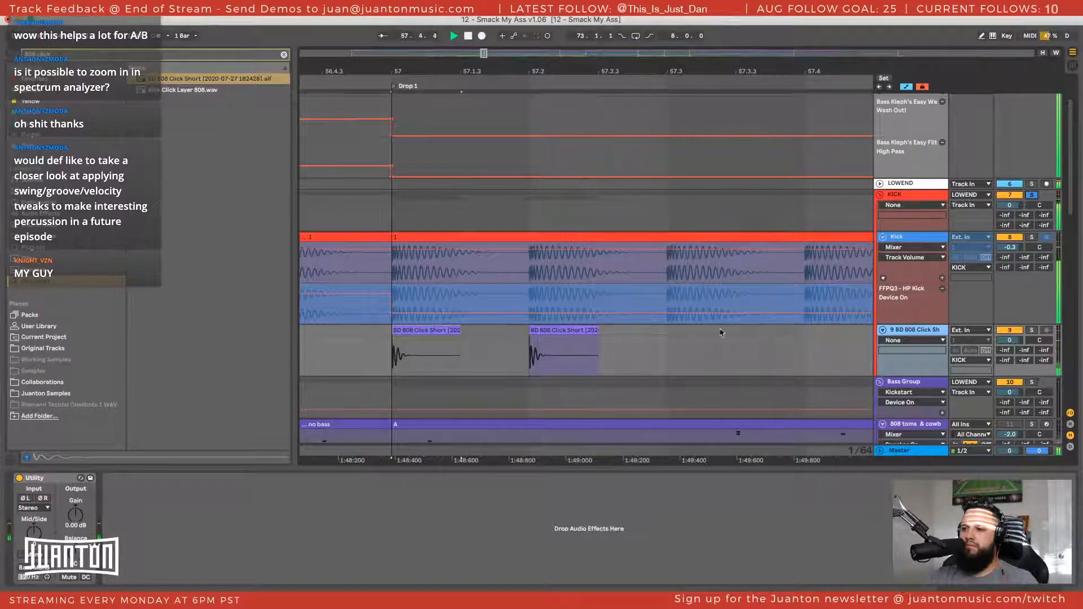
pyautogui.press('space')
pyautogui.moveTo(461, 330); pyautogui.dragTo(557, 331)
pyautogui.click(564, 332)
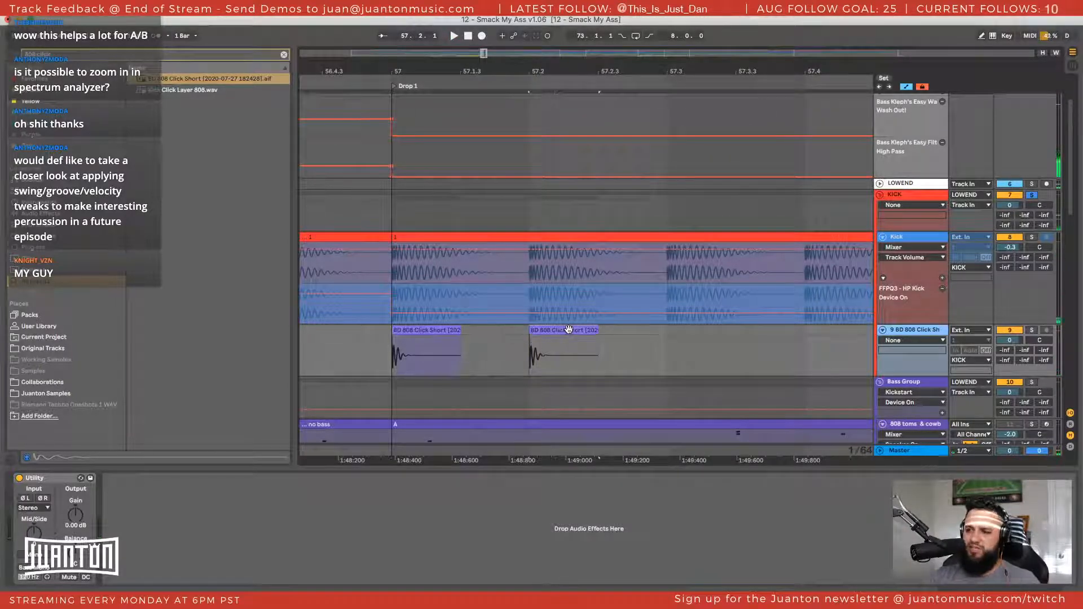
pyautogui.keyDown('shift'); pyautogui.click(415, 326); pyautogui.keyUp('shift')
pyautogui.press('Delete')
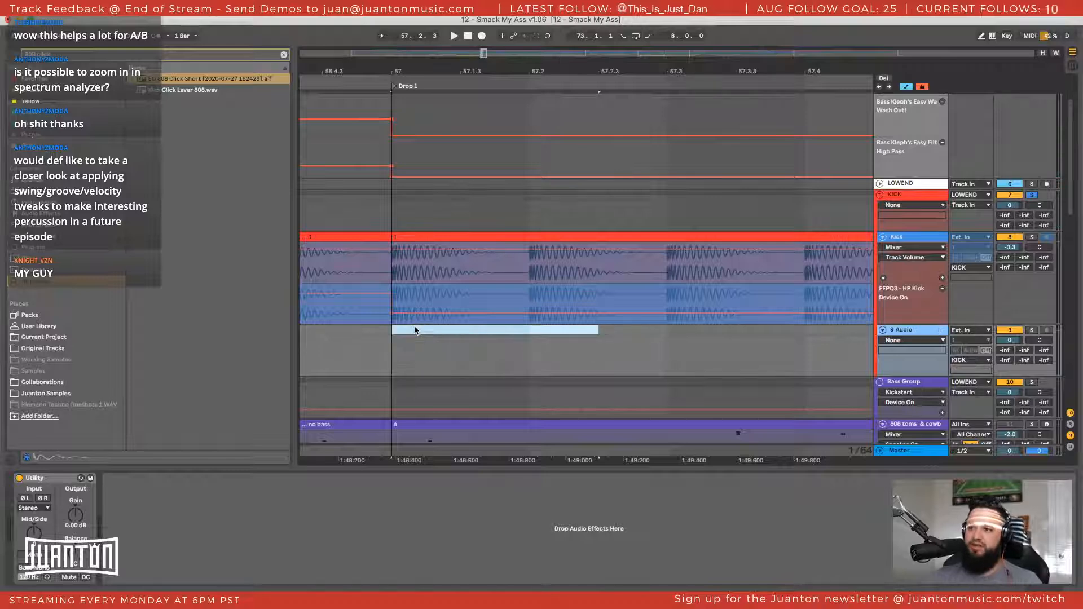
# Search the browser for "hat" and preview the OPEN_HAT_lets_play_it_again.wav sample in the Juanton Samples drums folder
pyautogui.write('hat')
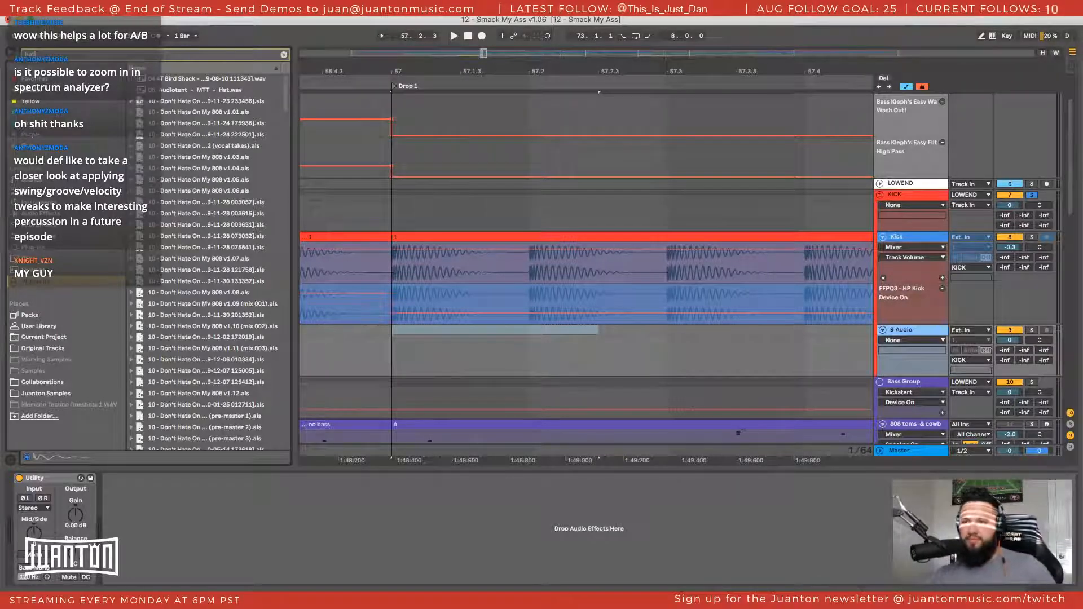
pyautogui.click(38, 393)
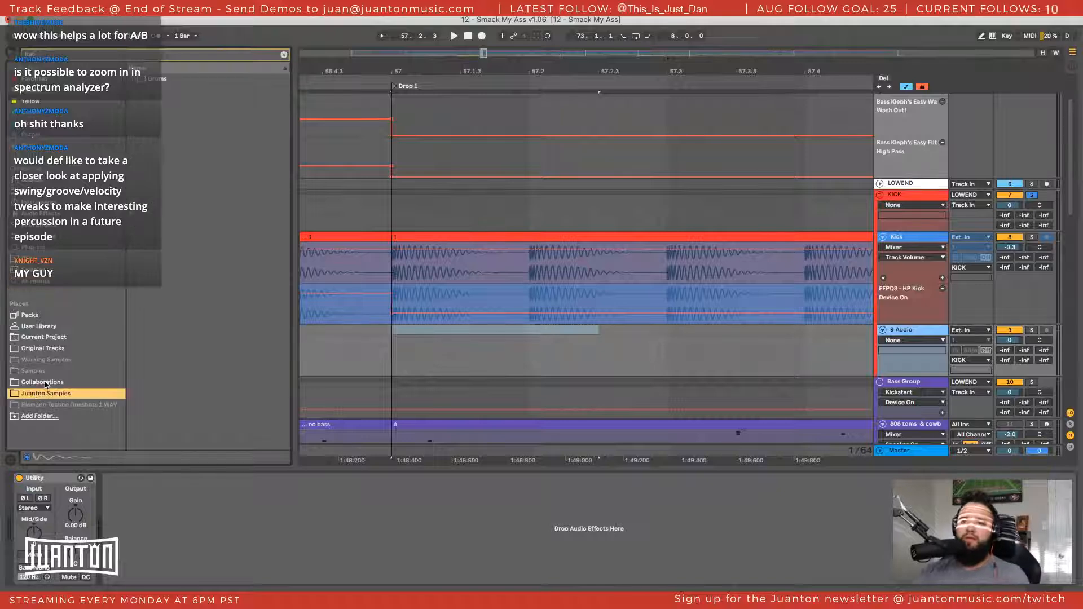
pyautogui.click(45, 383)
pyautogui.click(46, 395)
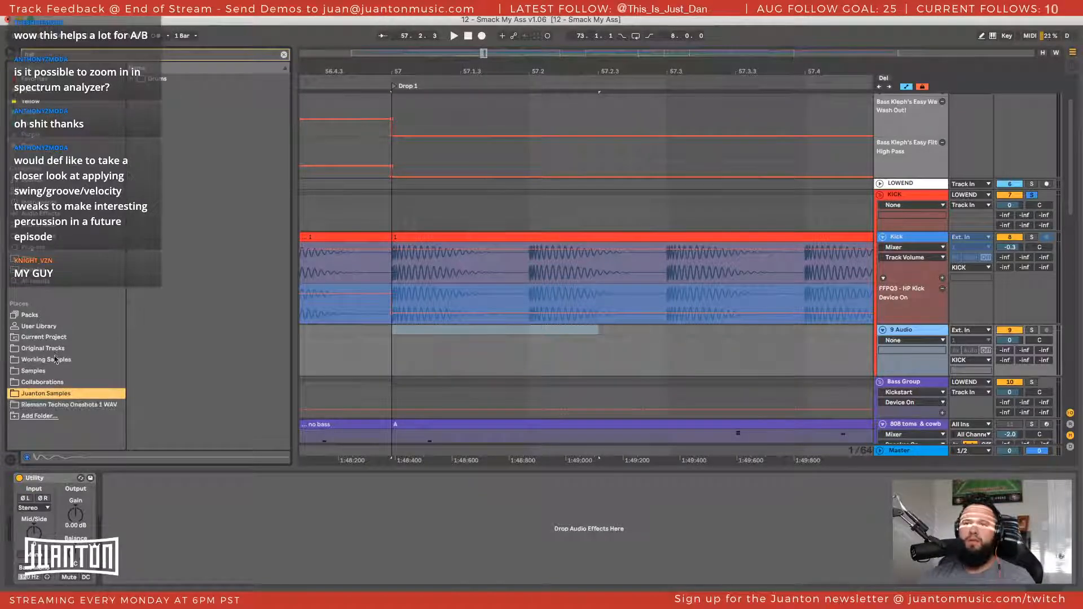
pyautogui.click(132, 79)
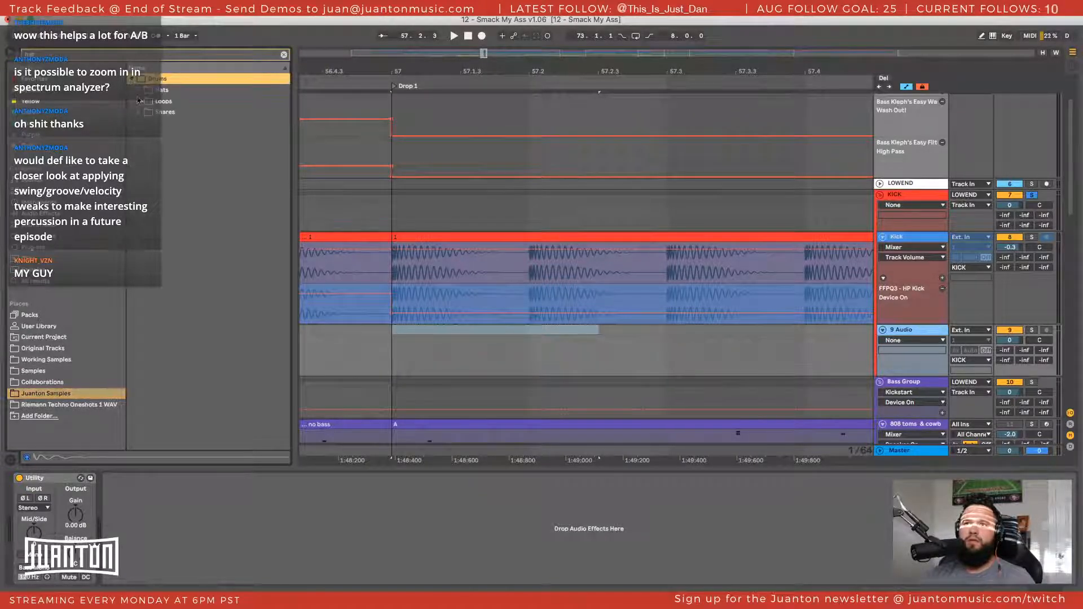
pyautogui.click(138, 90)
pyautogui.click(149, 103)
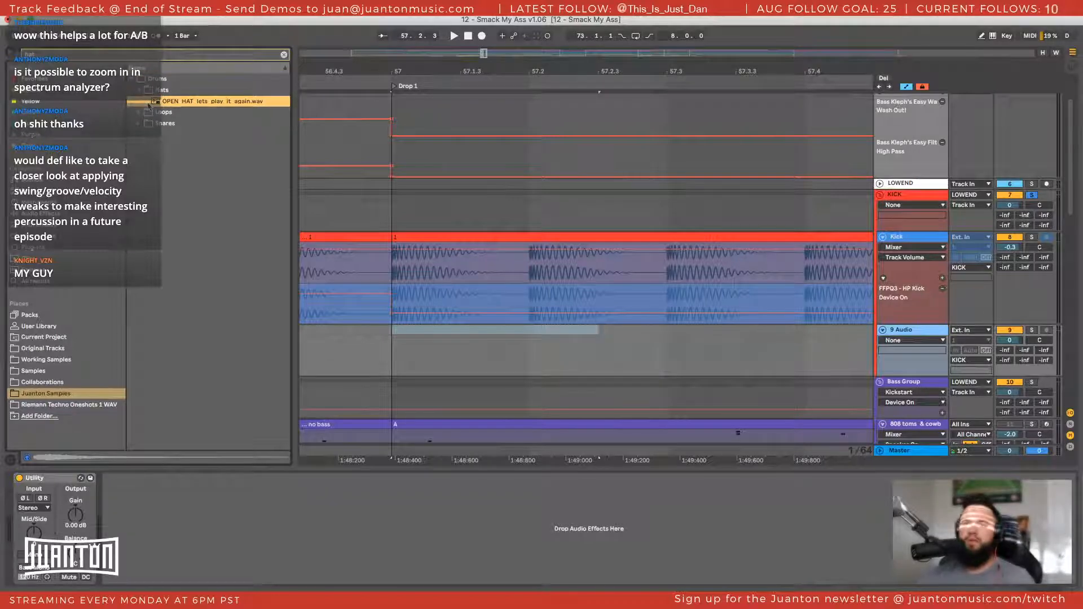
# Preview the HAT_PERC_loop_volta.wav loop and the SNARE_HAT_lets_play_it_again.wav sample in the Loops and Snares folders
pyautogui.click(139, 113)
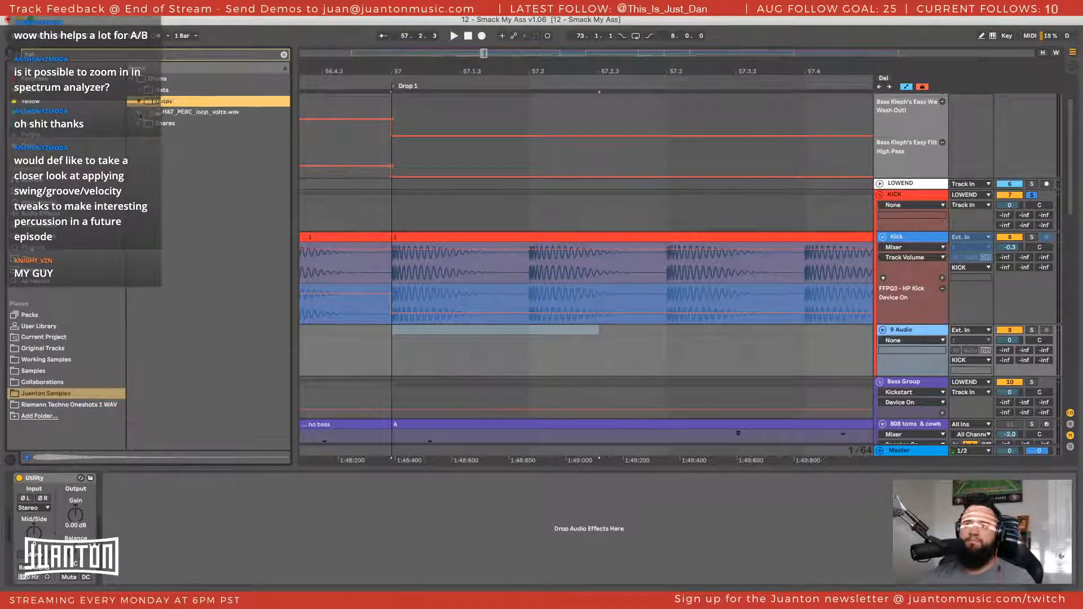
pyautogui.click(160, 112)
pyautogui.click(162, 125)
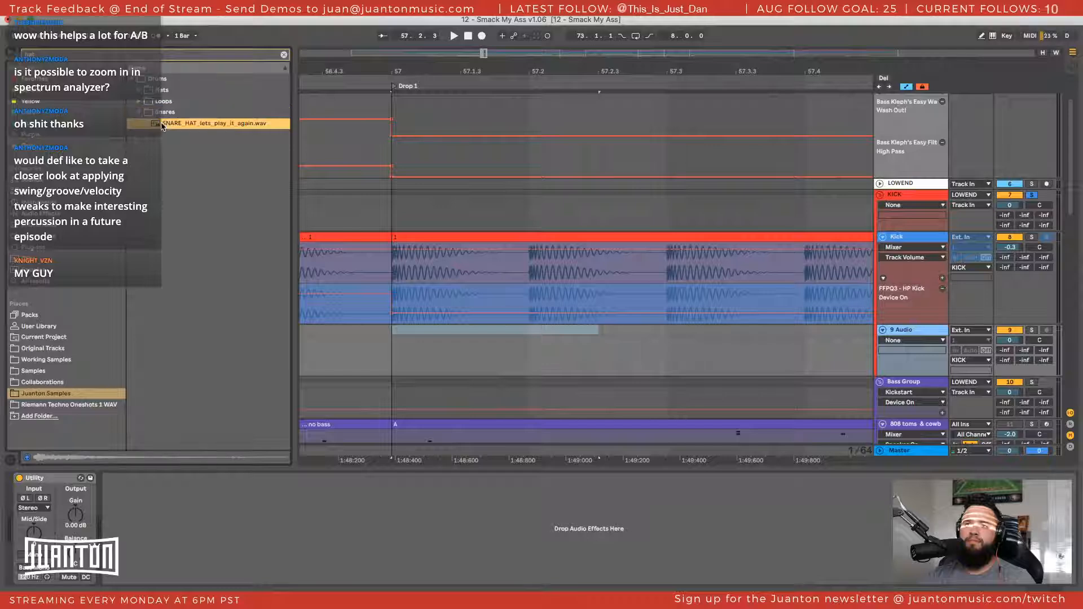
pyautogui.click(140, 102)
pyautogui.click(151, 112)
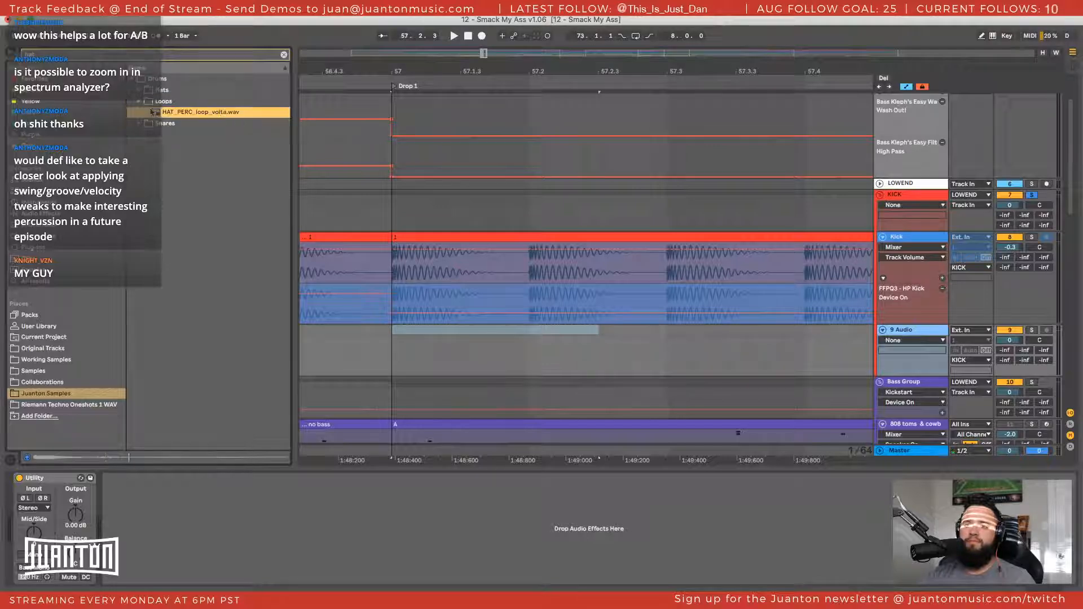
# Preview the drum top loop found in the ZDS Samples Vol 1 pack under Working Samples
pyautogui.click(48, 360)
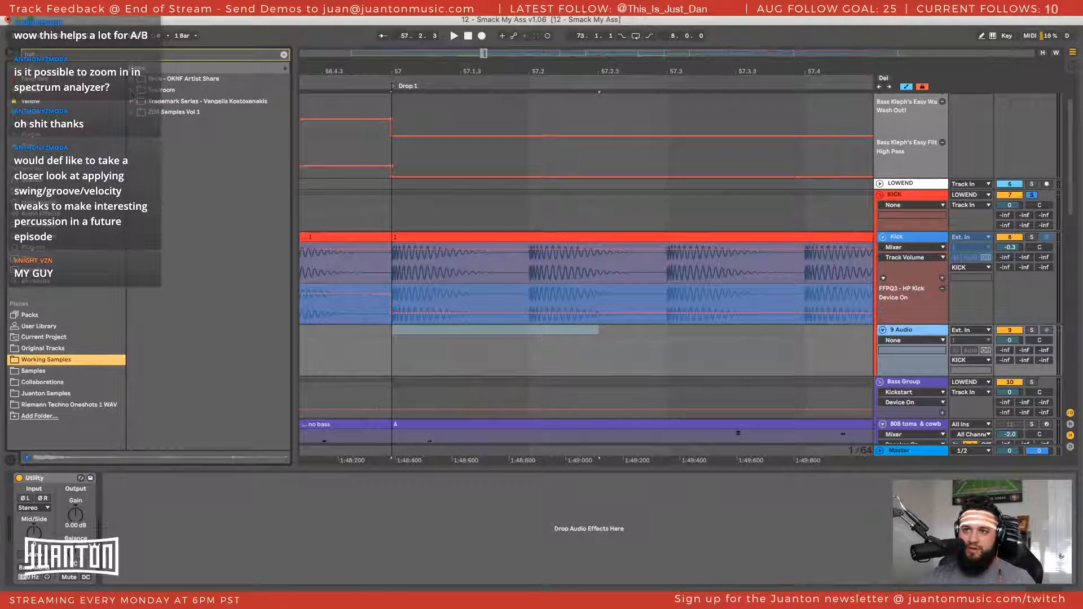
pyautogui.click(132, 112)
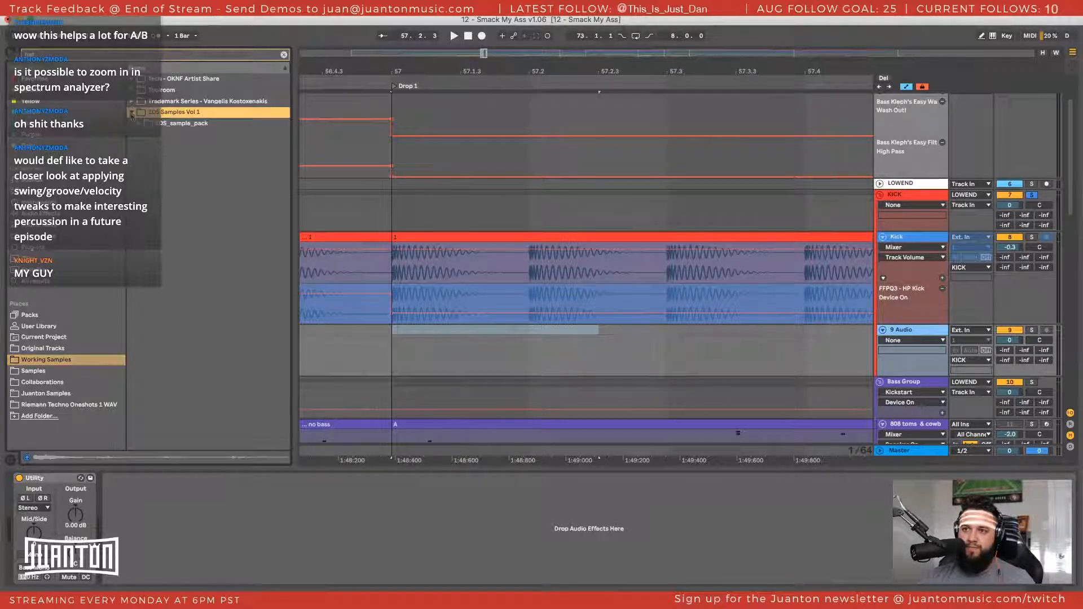
pyautogui.click(139, 123)
pyautogui.click(148, 134)
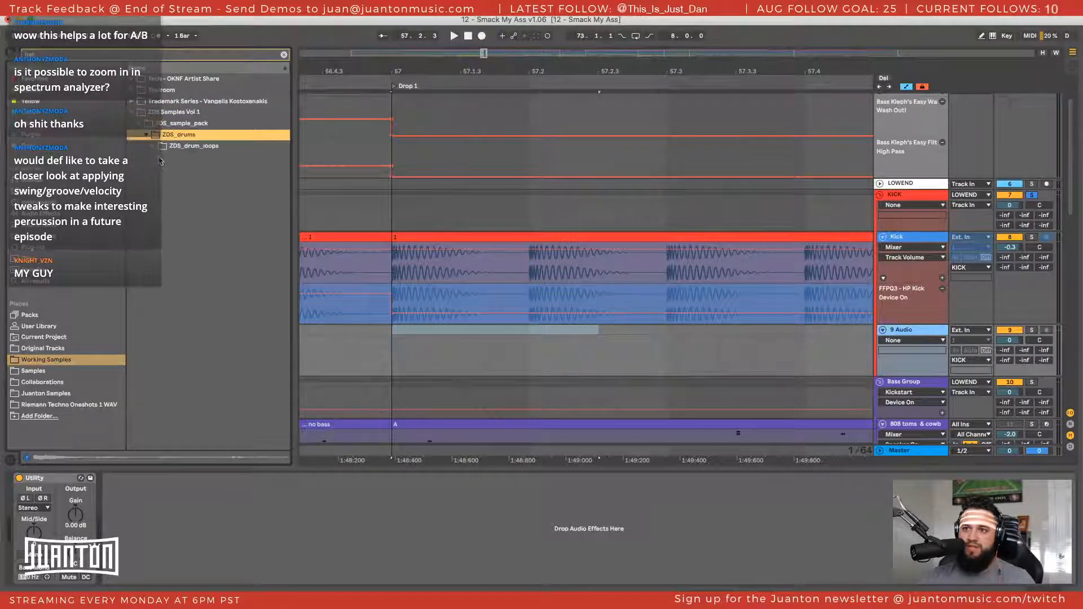
pyautogui.click(156, 145)
pyautogui.click(162, 157)
pyautogui.click(174, 169)
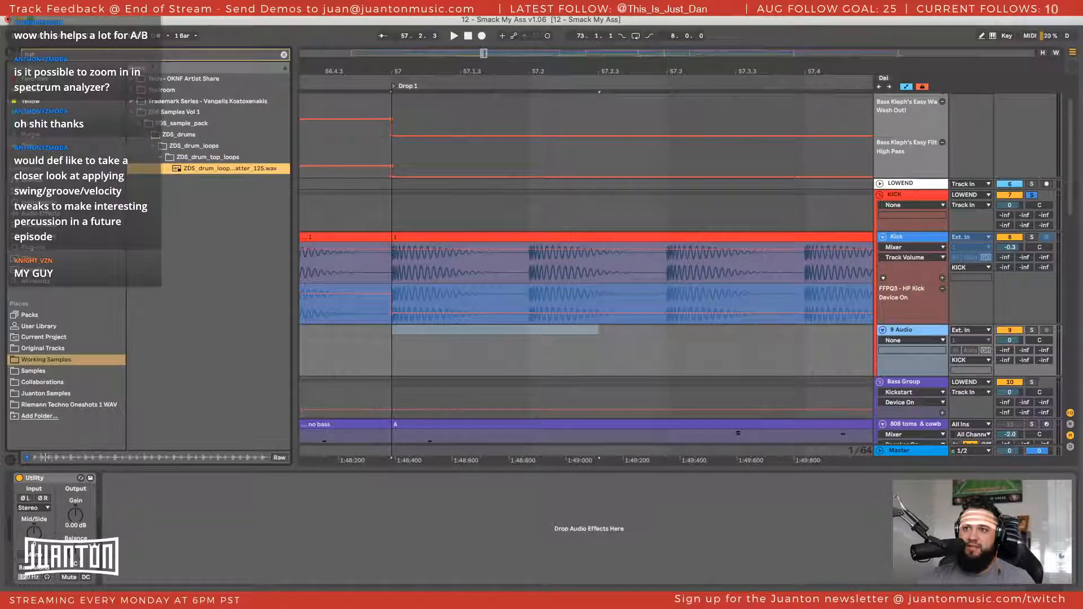
# Clear the browser search, collapse the ZDS pack and open the NOIZU_hihats folder in the Noizu Sample Pack Vol. 1 drums
pyautogui.click(130, 59)
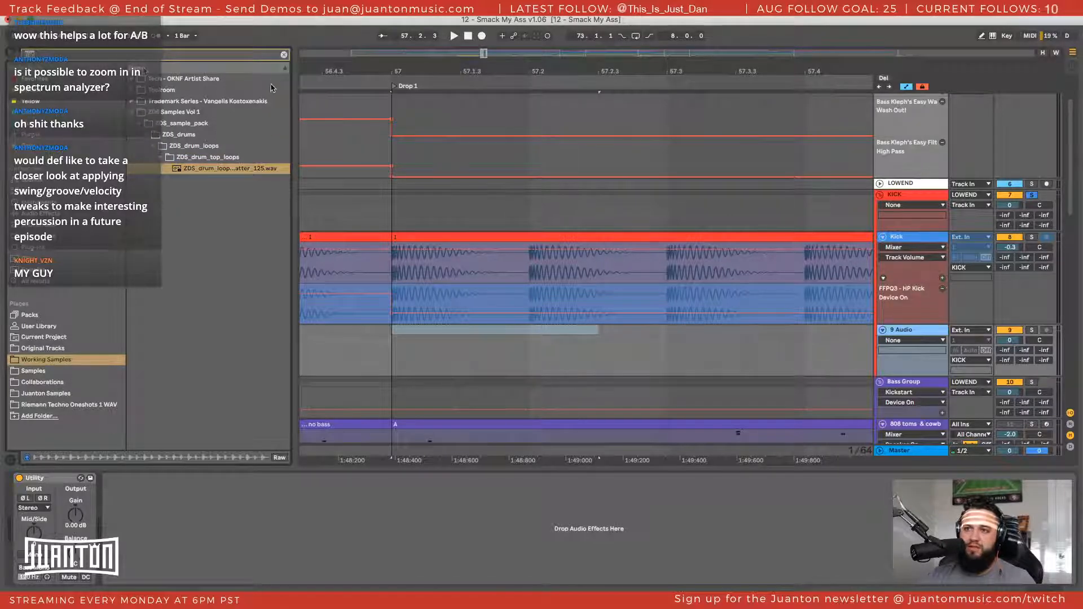
pyautogui.click(283, 56)
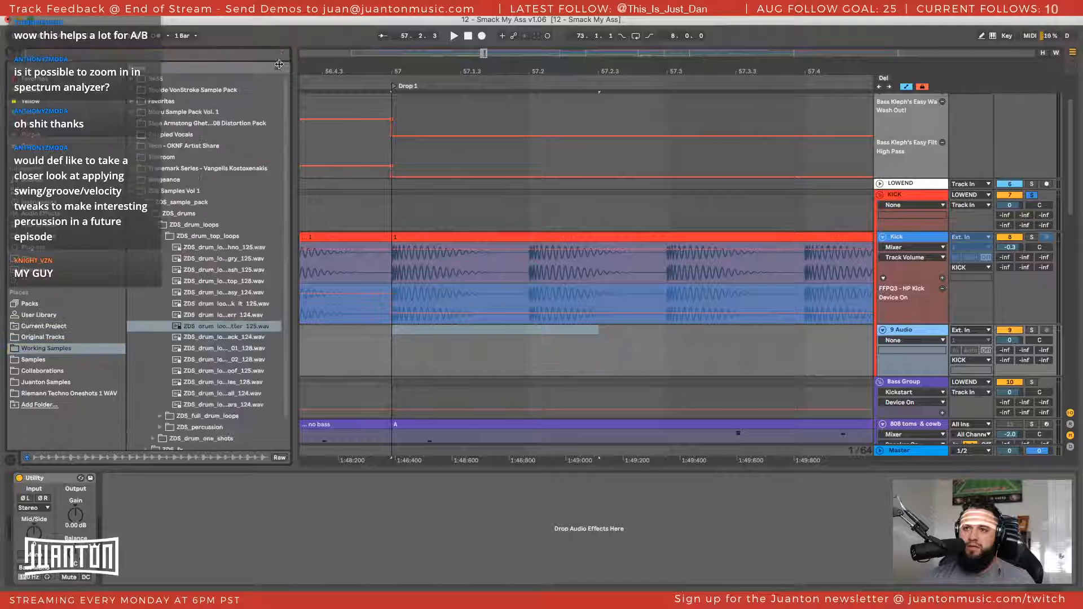
pyautogui.click(132, 192)
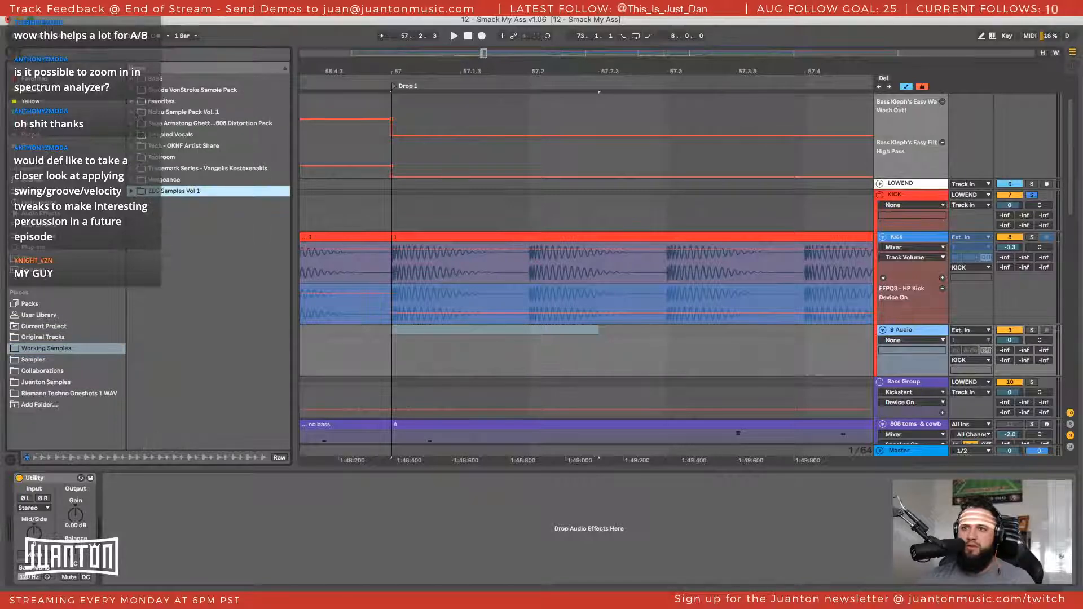
pyautogui.click(132, 112)
pyautogui.click(139, 123)
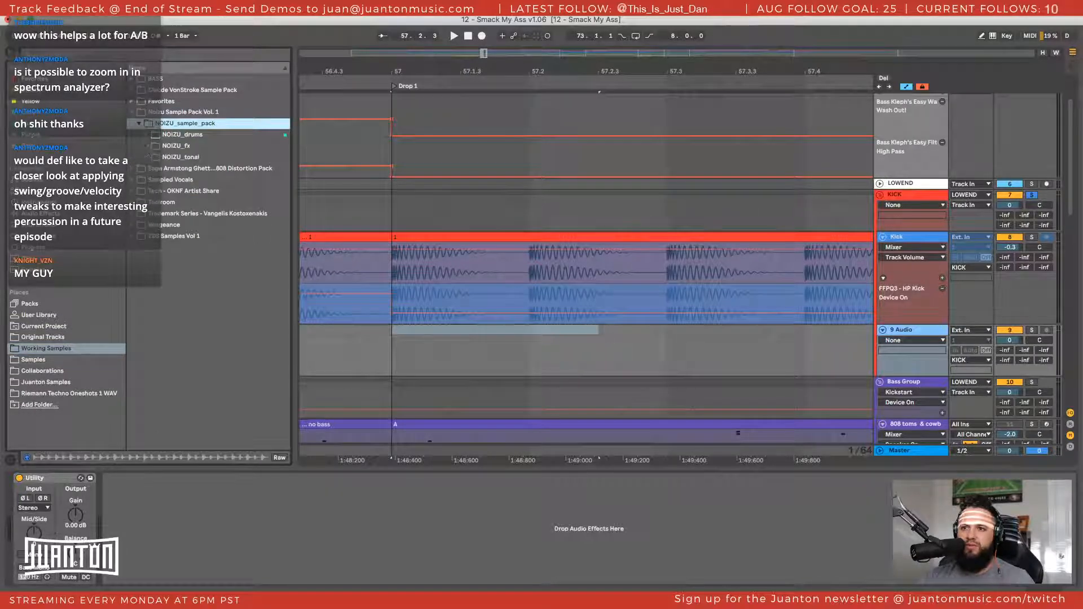
pyautogui.click(146, 134)
pyautogui.click(153, 168)
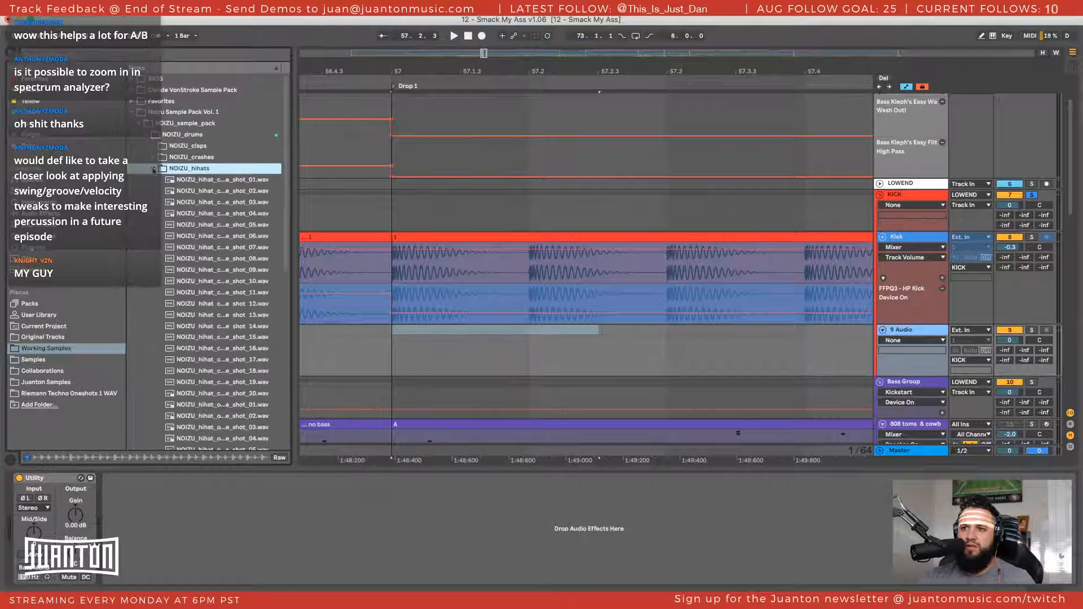
# Audition the first few NOIZU hi-hat one-shots and return to one-shot 02
pyautogui.click(181, 181)
pyautogui.press('Down')
pyautogui.press('Down')
pyautogui.press('Down')
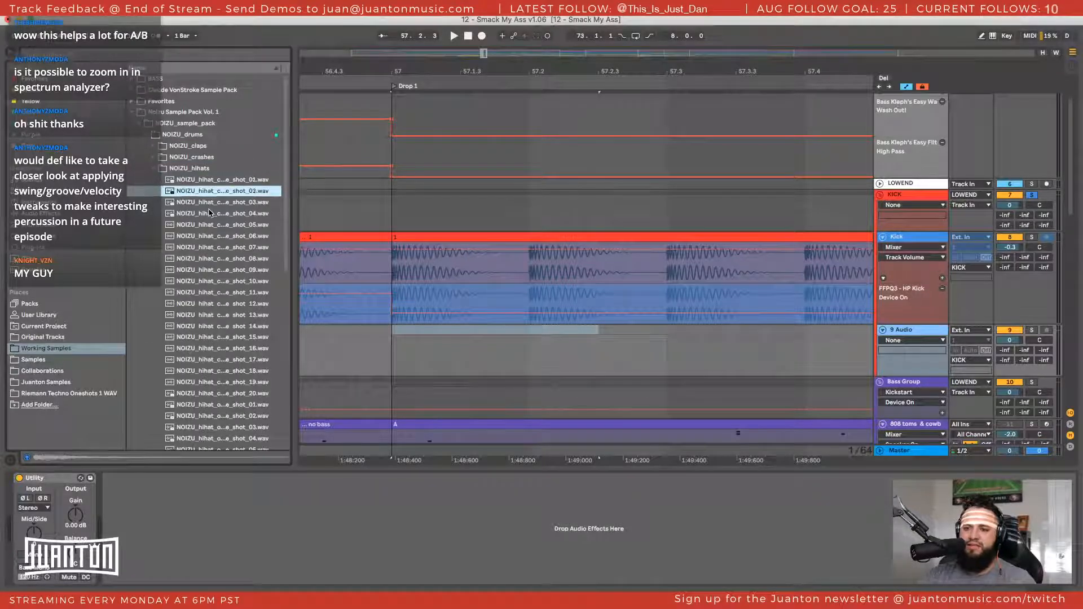
pyautogui.press('Up')
pyautogui.press('Up')
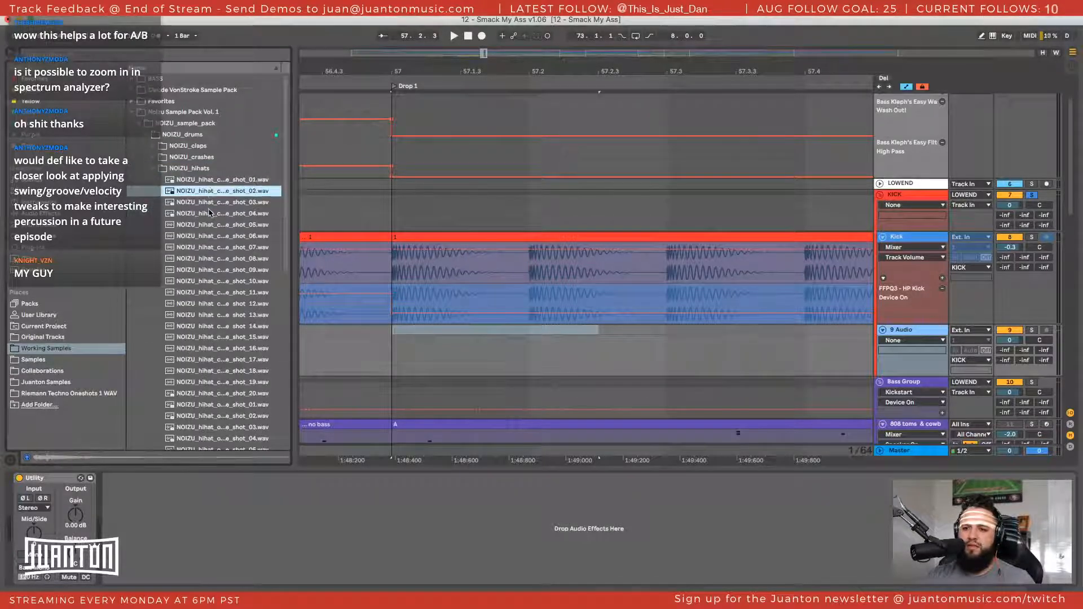
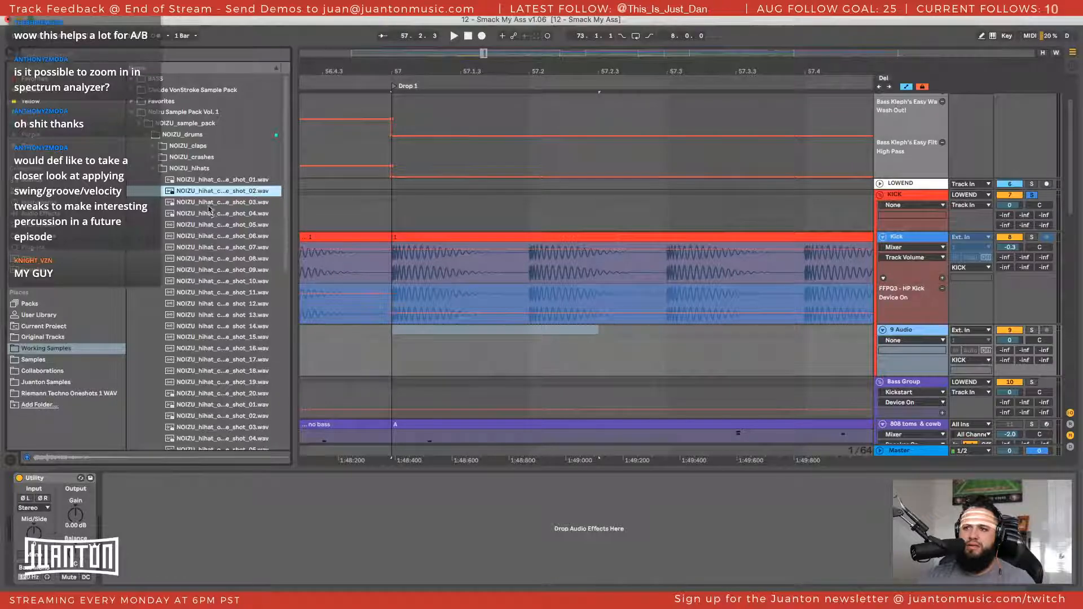
# Place the NOIZU closed hi-hat one-shot 02 at bar 57 on the empty audio track below Kick and trim off its tail
pyautogui.moveTo(214, 195); pyautogui.dragTo(415, 333)
pyautogui.doubleClick(415, 332)
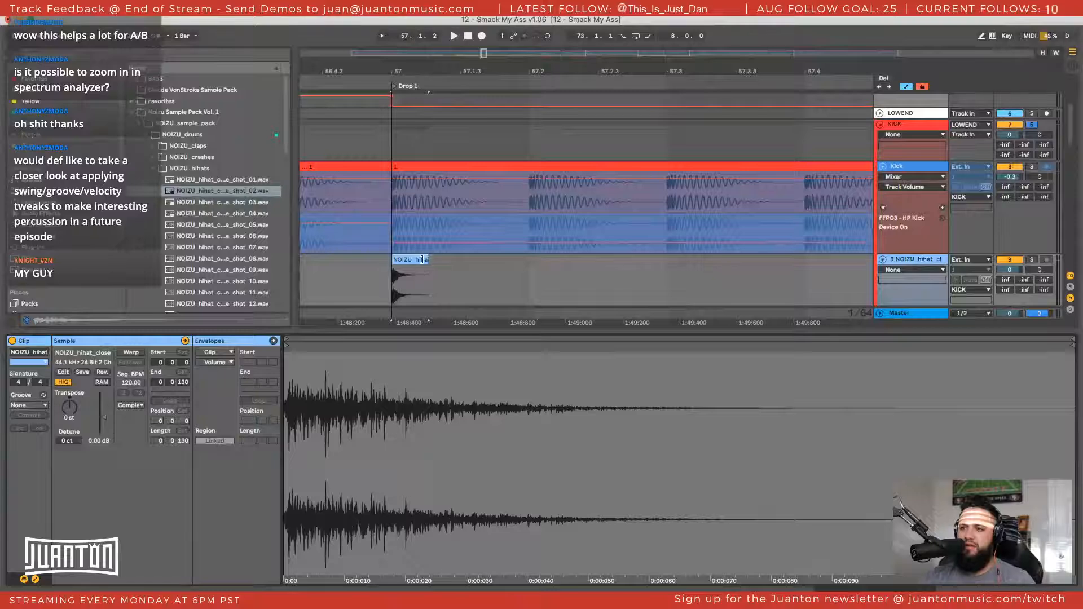
pyautogui.moveTo(422, 259); pyautogui.dragTo(400, 261)
pyautogui.press('a')
pyautogui.press('a')
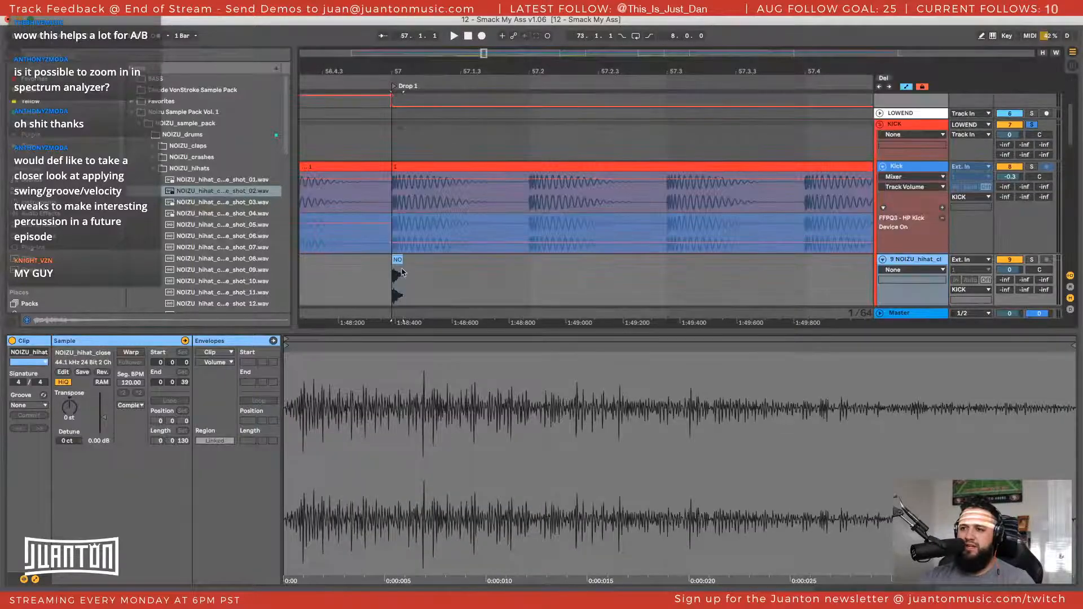
pyautogui.click(398, 261)
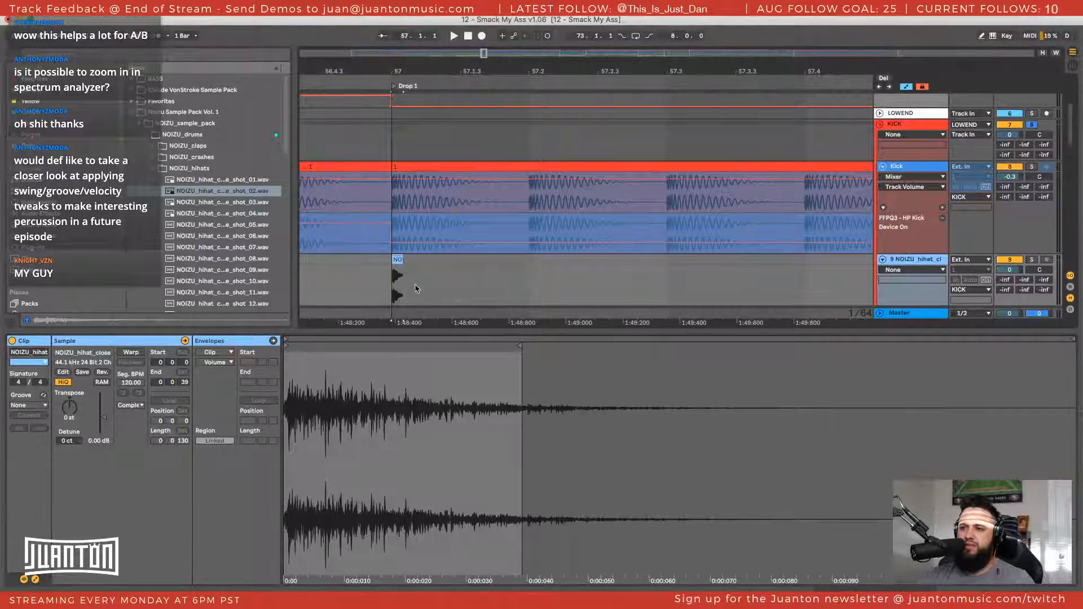
# Add a long fade-out to the hi-hat clip and bend its curve so the sound drops off steeply
pyautogui.press('z')
pyautogui.click(861, 119)
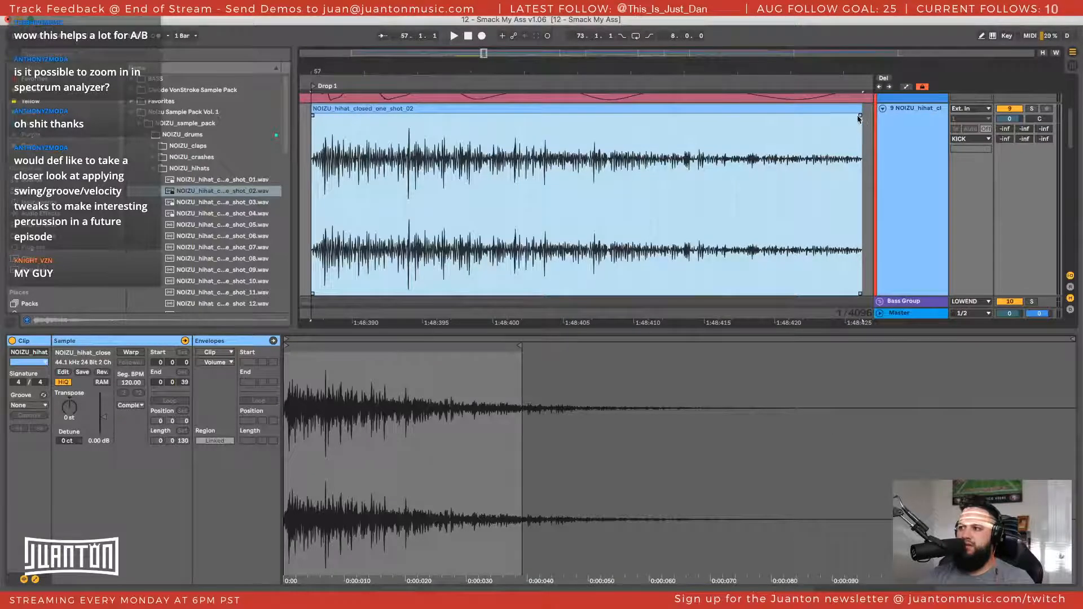
pyautogui.moveTo(858, 118); pyautogui.dragTo(432, 115)
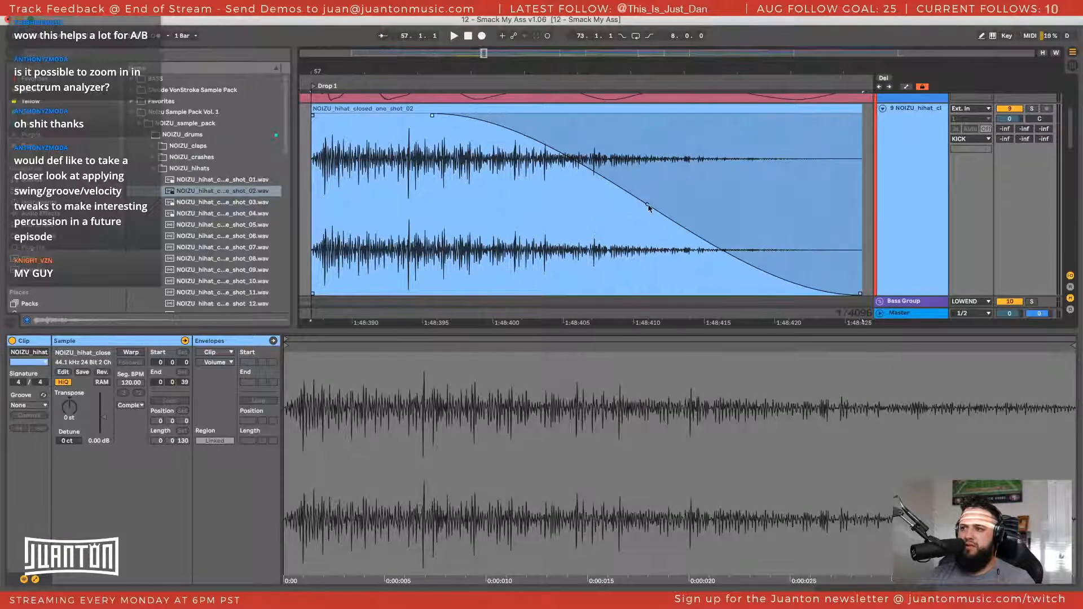
pyautogui.moveTo(648, 208); pyautogui.dragTo(500, 246)
# Solo the hi-hat track, start the clip's fade-out much earlier and play the shortened hit
pyautogui.press('space')
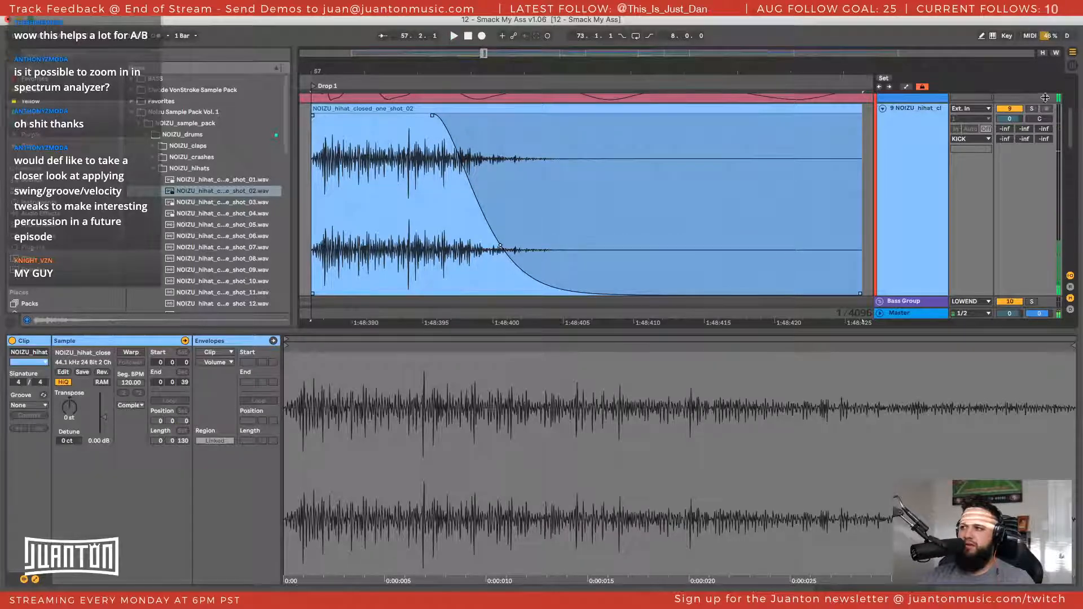
pyautogui.click(1032, 108)
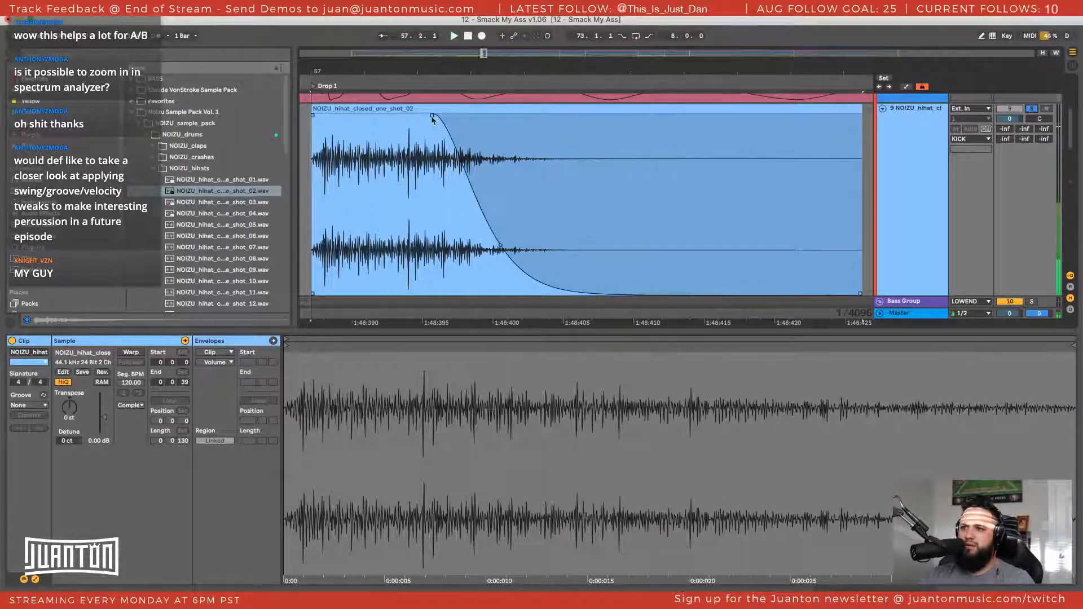
pyautogui.moveTo(432, 116); pyautogui.dragTo(361, 116)
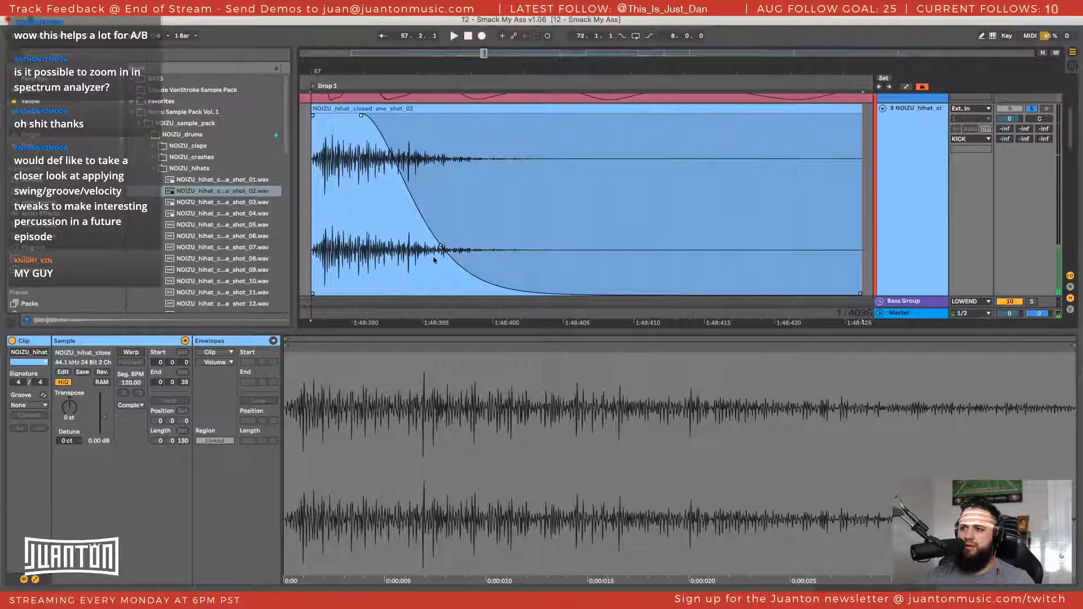
pyautogui.press('space')
pyautogui.press('space')
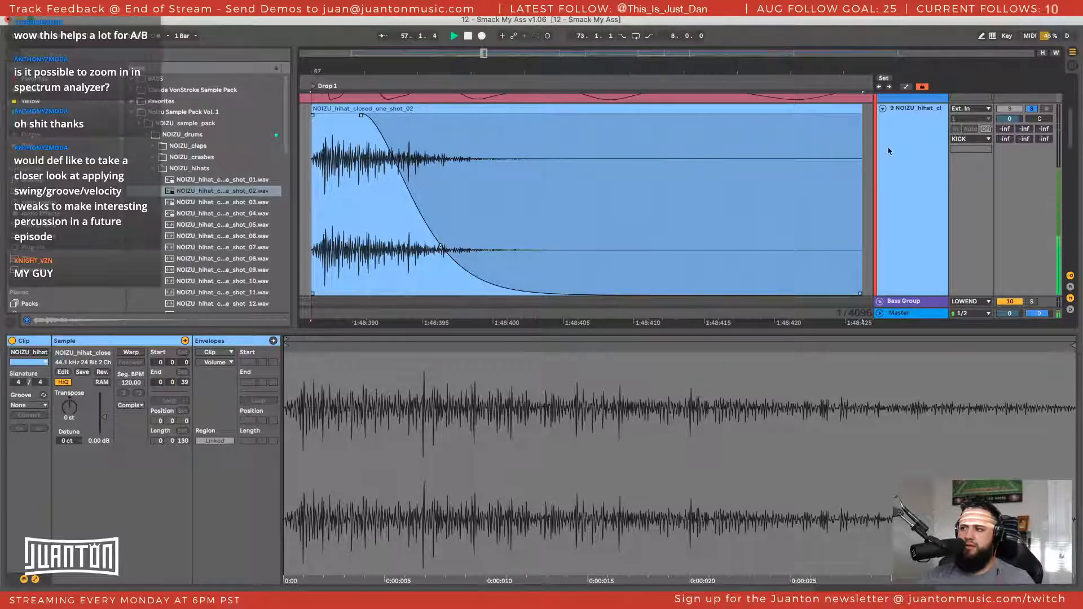
# Move the start of the hi-hat clip's fade-out to about the clip's midpoint and play the longer hit
pyautogui.click(907, 130)
pyautogui.click(345, 123)
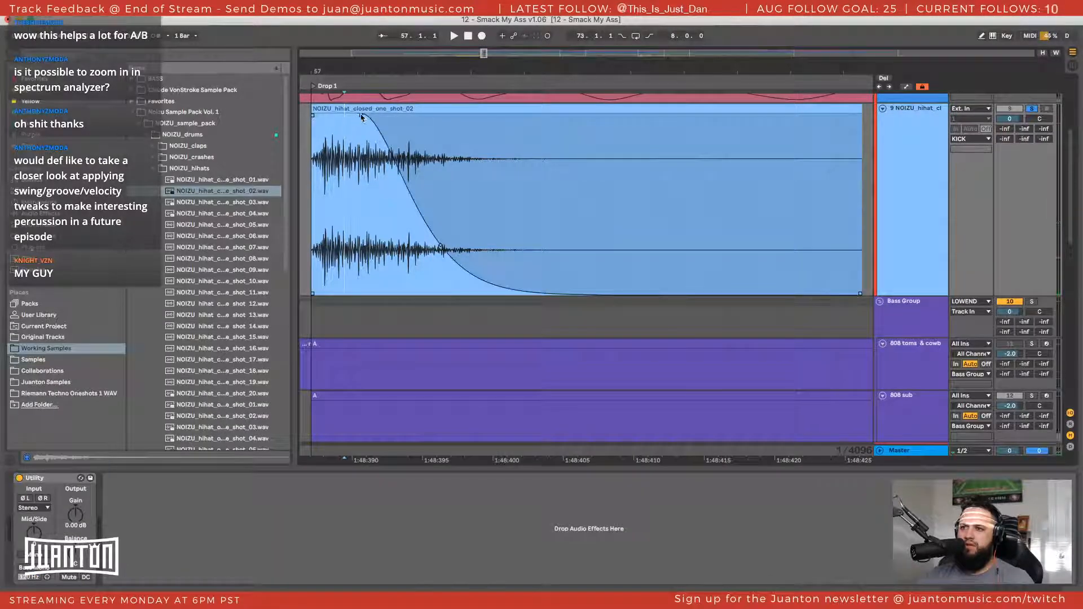
pyautogui.moveTo(361, 116); pyautogui.dragTo(587, 135)
pyautogui.press('space')
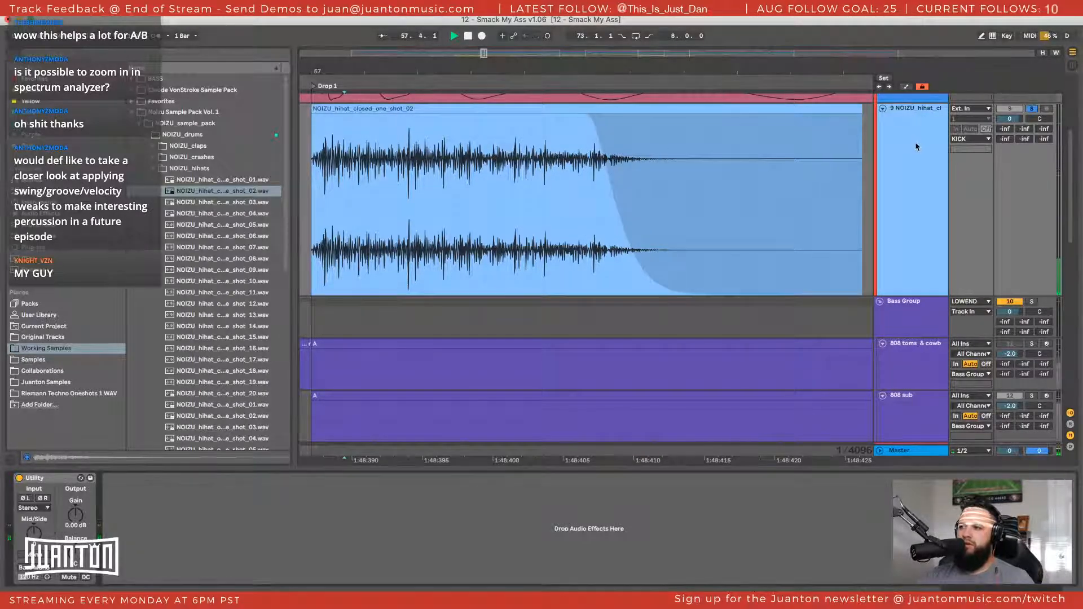
# Add an EQ Eight to the hi-hat track with a low cut at about 4.08 kHz and play it back
pyautogui.press('super+f')
pyautogui.write('eq')
pyautogui.click(146, 89)
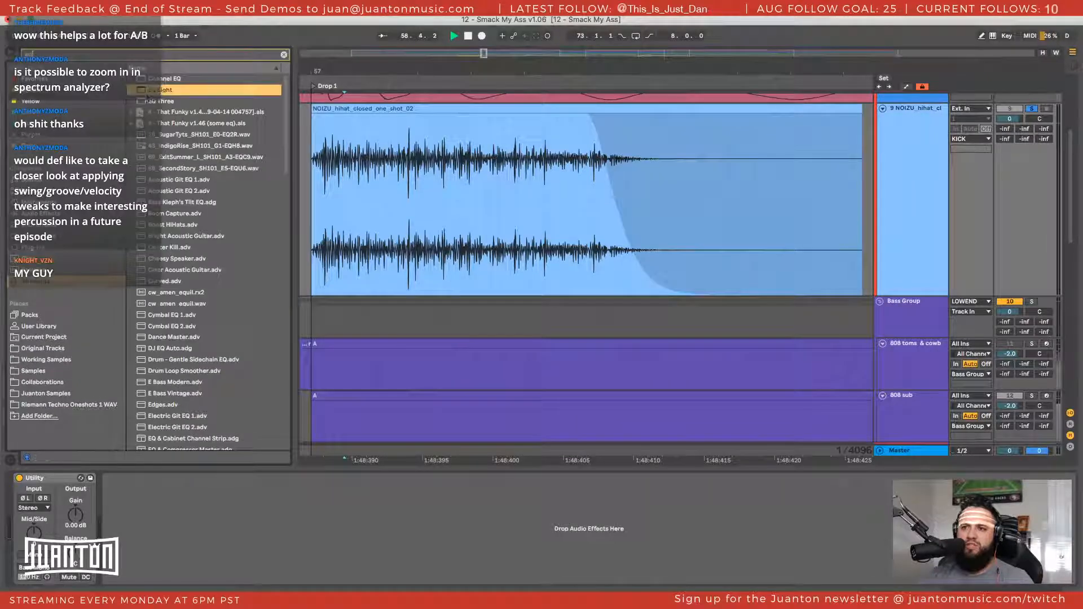
pyautogui.moveTo(175, 539); pyautogui.dragTo(304, 531)
pyautogui.click(149, 570)
pyautogui.click(144, 500)
pyautogui.press('space')
pyautogui.press('space')
pyautogui.press('space')
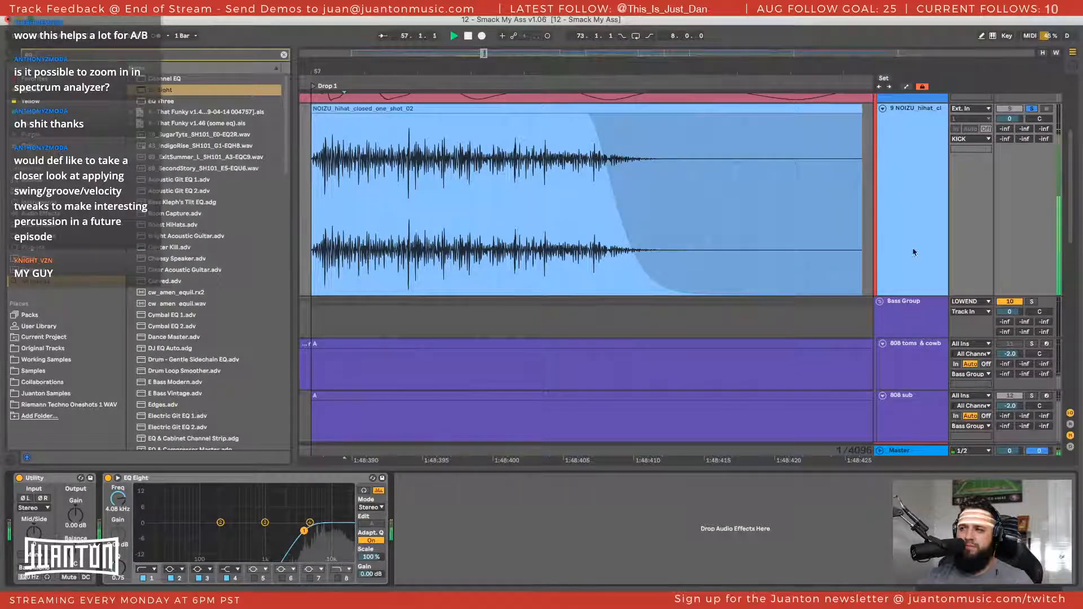
# Solo the whole KICK group and play the kick and hi-hat layers together at Drop 1
pyautogui.scroll(3, 914, 252)
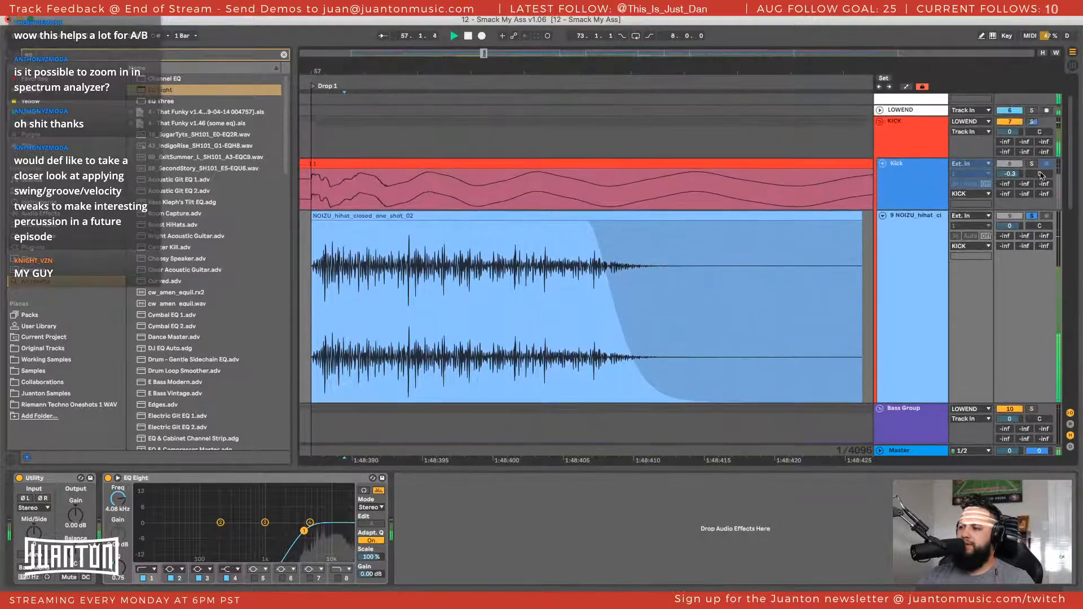
pyautogui.click(1033, 121)
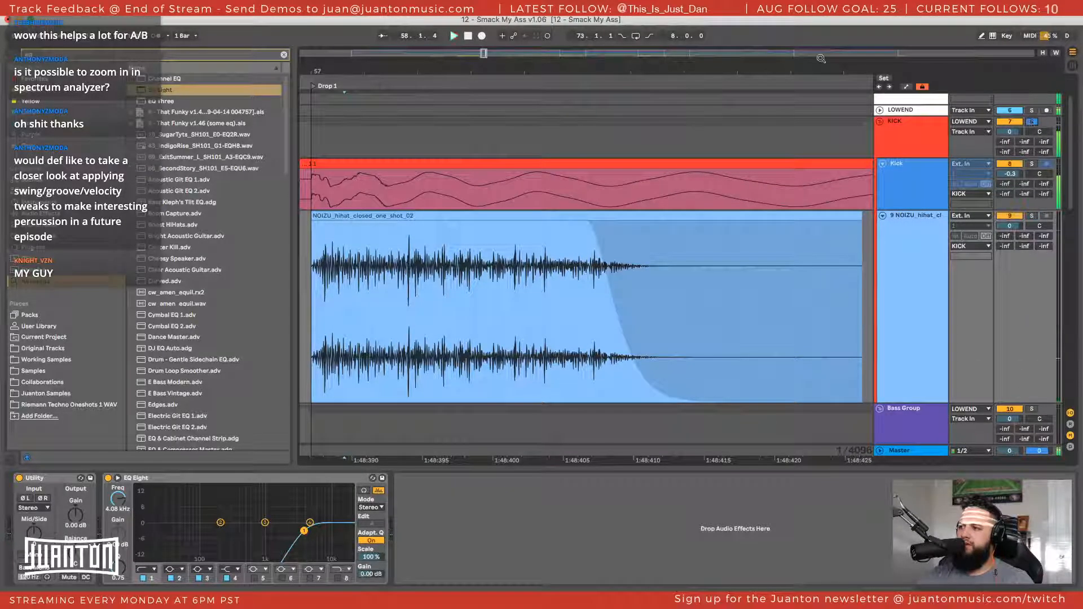
pyautogui.press('space')
pyautogui.press('space')
pyautogui.moveTo(714, 72); pyautogui.dragTo(540, 30)
pyautogui.press('space')
pyautogui.press('space')
pyautogui.press('space')
# Duplicate the hi-hat hit onto every kick beat through bars 57 and 58
pyautogui.moveTo(540, 216); pyautogui.dragTo(669, 219)
pyautogui.scroll(-1, 671, 181)
pyautogui.moveTo(673, 70); pyautogui.dragTo(573, 56)
pyautogui.press('x')
pyautogui.scroll(5, 482, 191)
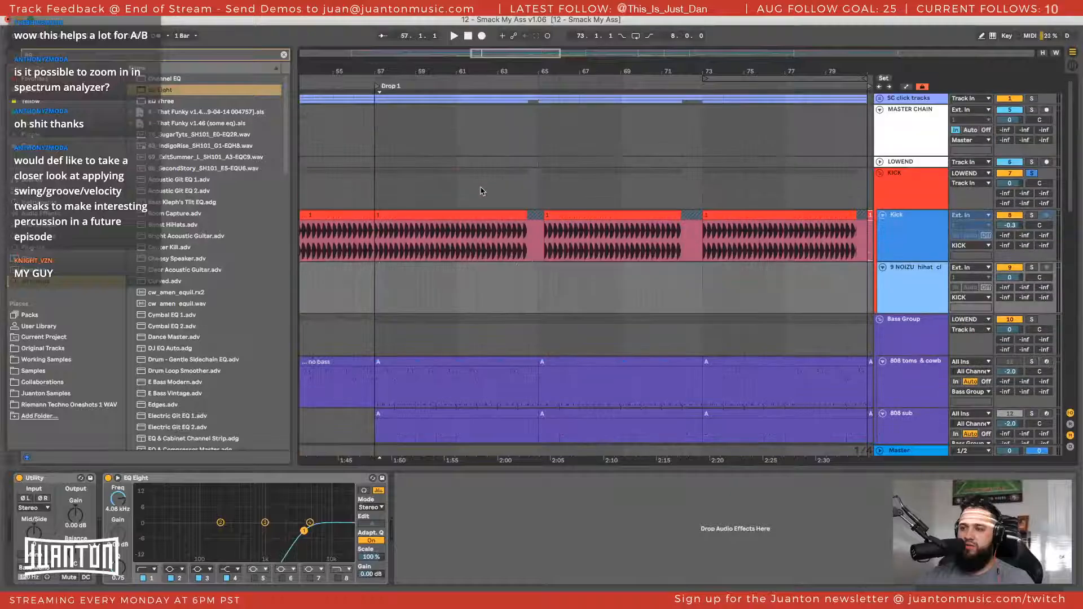
pyautogui.moveTo(379, 73); pyautogui.dragTo(370, 220)
pyautogui.moveTo(604, 282); pyautogui.dragTo(360, 283)
pyautogui.hotkey('ctrl', 'd')
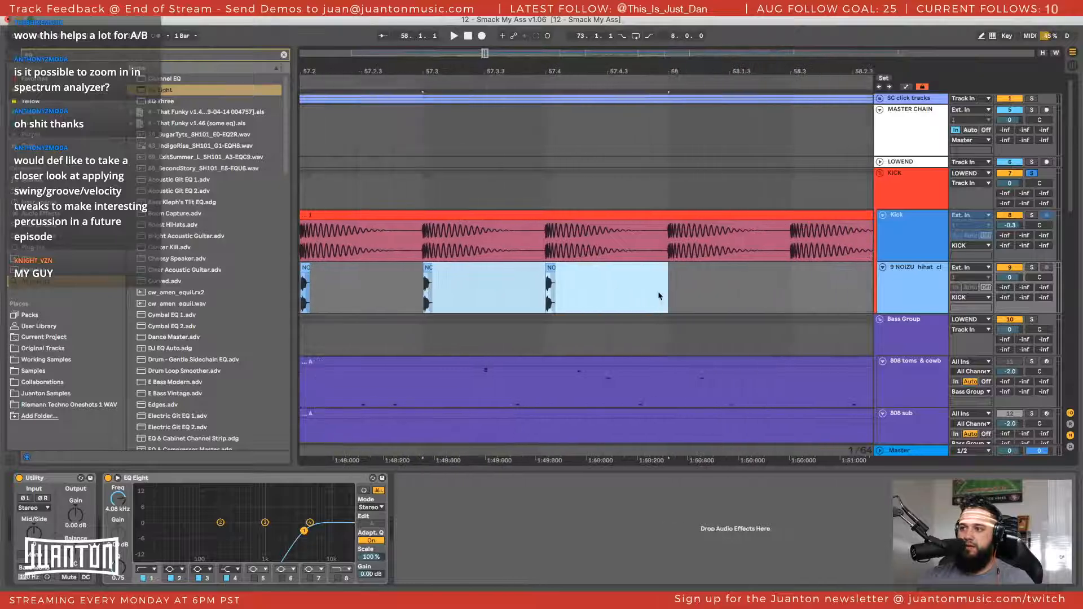
pyautogui.hotkey('ctrl', 'd')
pyautogui.hotkey('ctrl', 'd')
pyautogui.press('-')
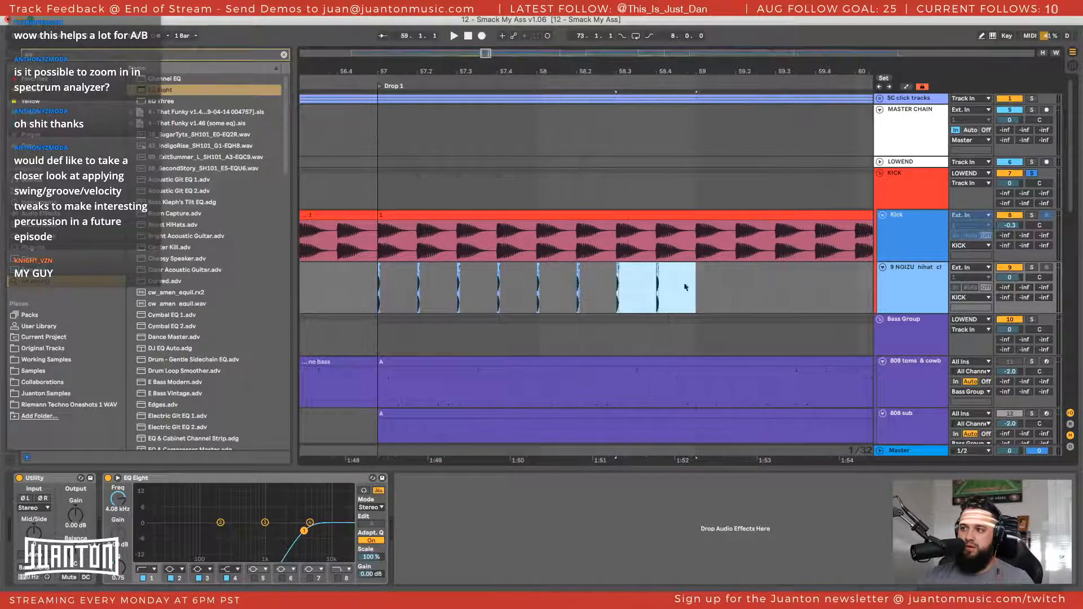
# Play the layered kick from Drop 1 and lower the hi-hat track's volume to -13.7 dB
pyautogui.click(373, 288)
pyautogui.press('space')
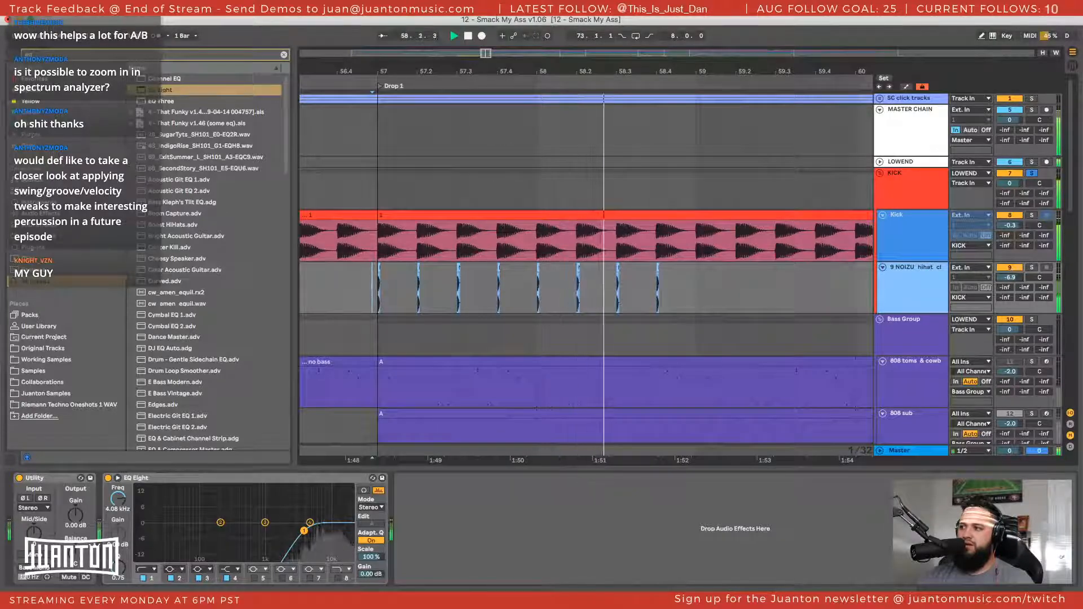
pyautogui.moveTo(1009, 277); pyautogui.dragTo(1011, 276)
pyautogui.press('space')
pyautogui.press('space')
pyautogui.press('space')
pyautogui.press('space')
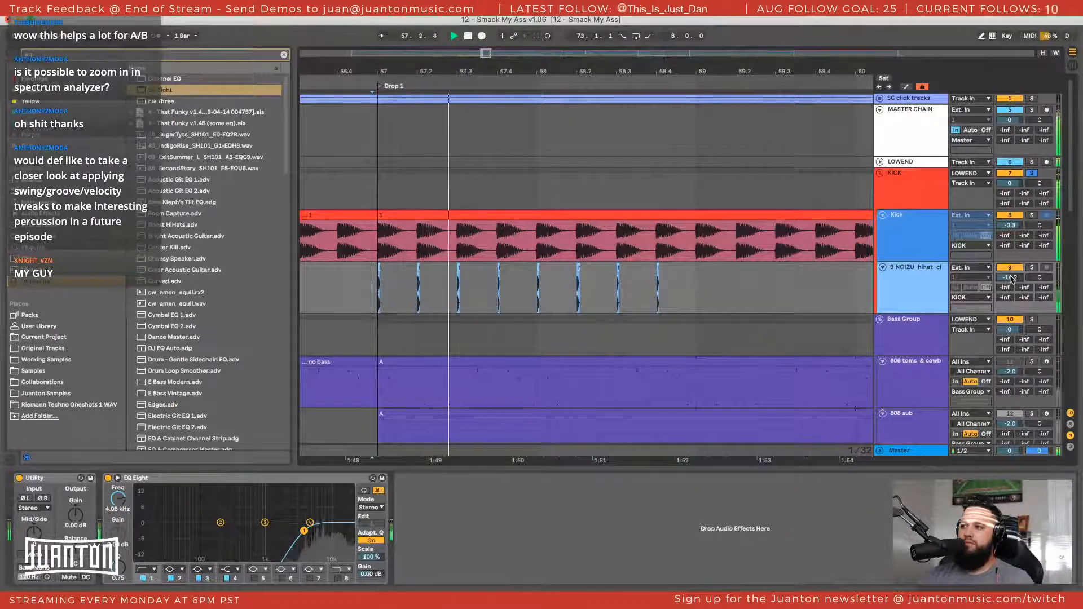
# Show and hide the track delay controls, and play the drop while examining the kick and hi-hat alignment at bar 57
pyautogui.click(1070, 447)
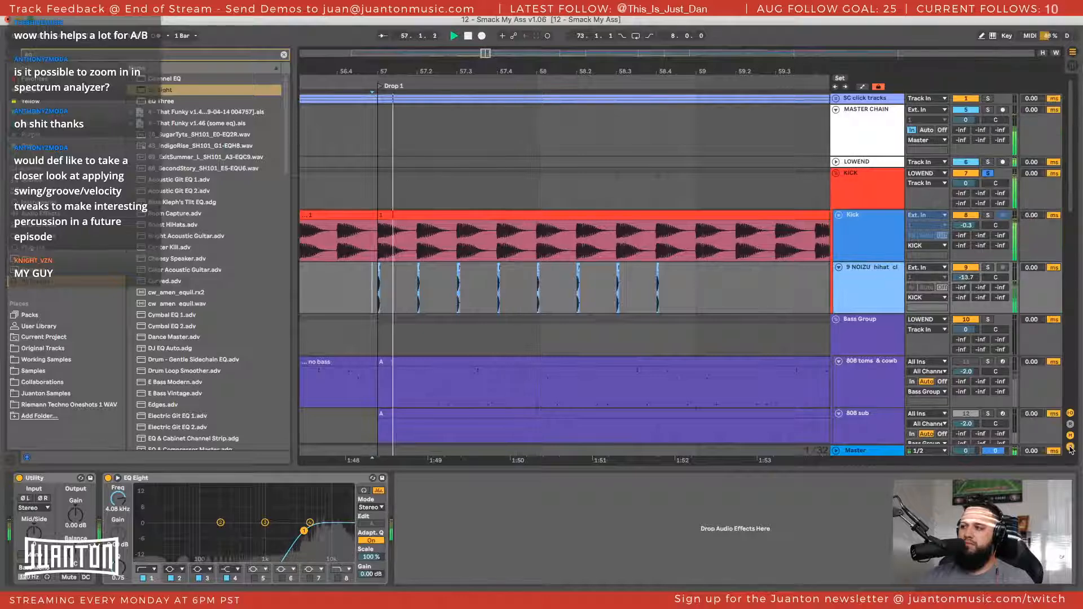
pyautogui.click(1071, 448)
pyautogui.press('space')
pyautogui.moveTo(373, 69); pyautogui.dragTo(373, 259)
pyautogui.press('space')
pyautogui.hscroll(5, 719, 164)
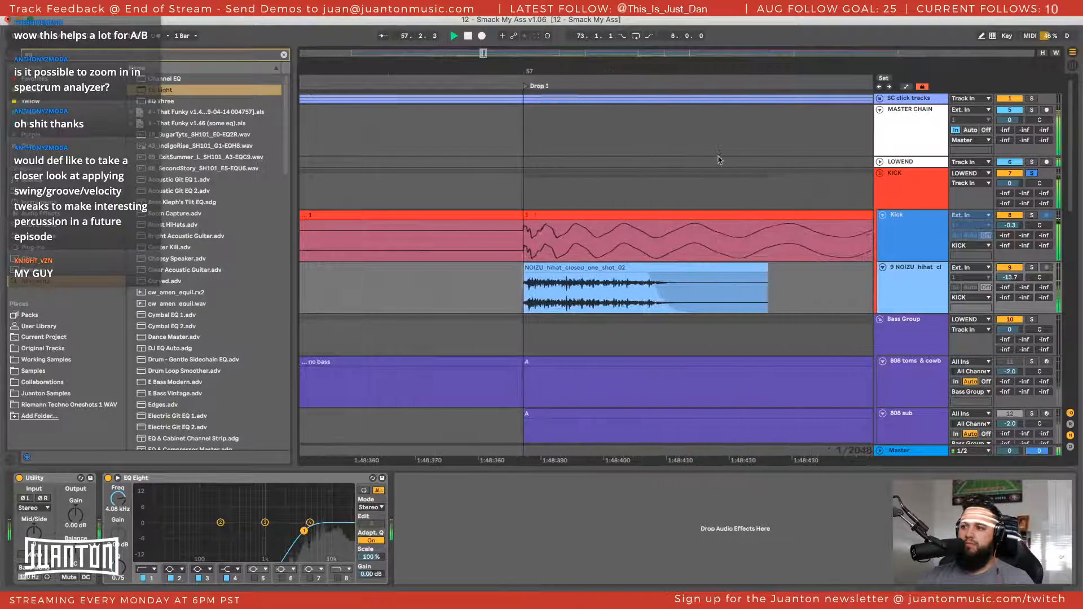
pyautogui.press('space')
pyautogui.moveTo(549, 71); pyautogui.dragTo(527, 20)
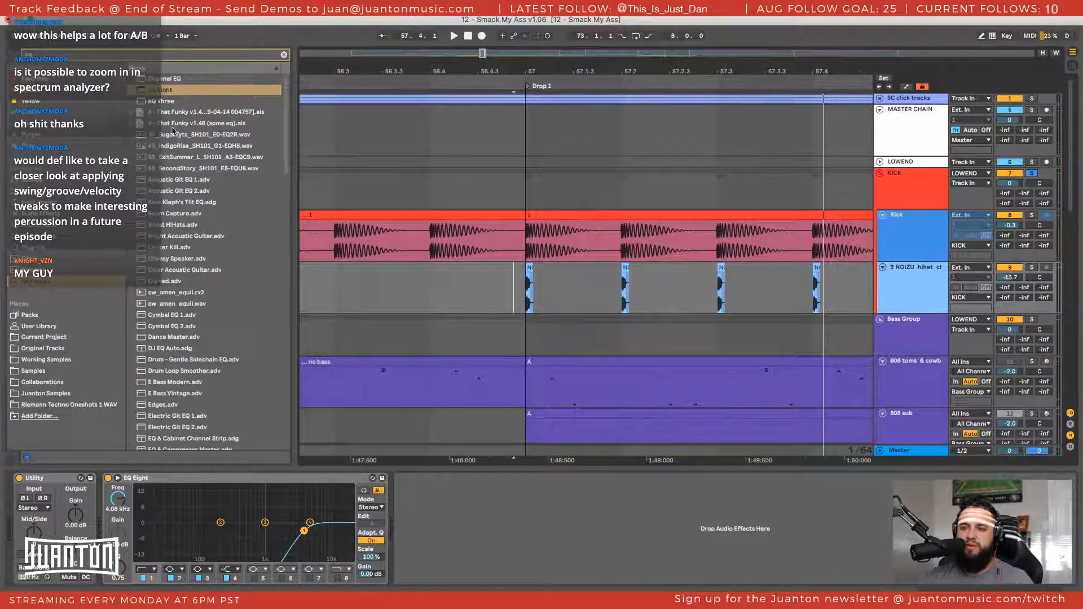
# Insert a new MIDI track below the hi-hat audio track and delete the hi-hat audio track
pyautogui.click(934, 285)
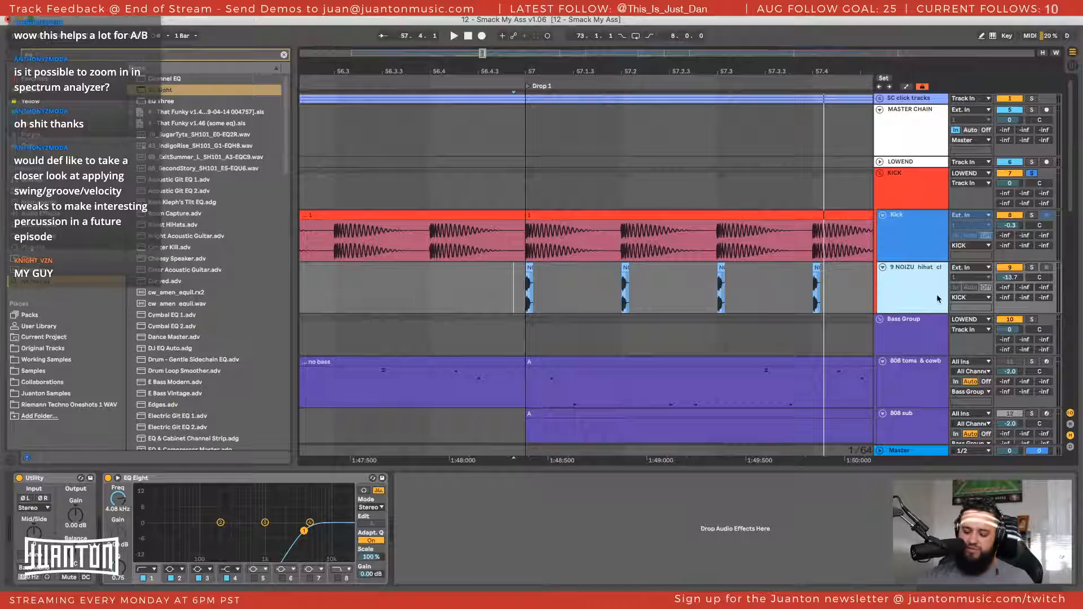
pyautogui.hotkey('ctrl', 'shift', 't')
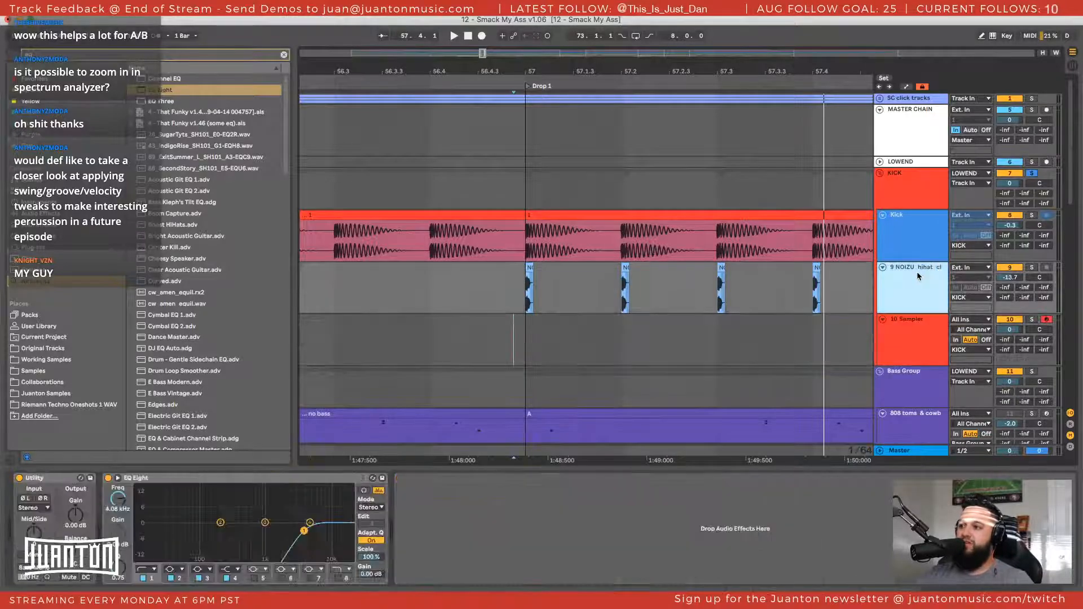
pyautogui.press('Delete')
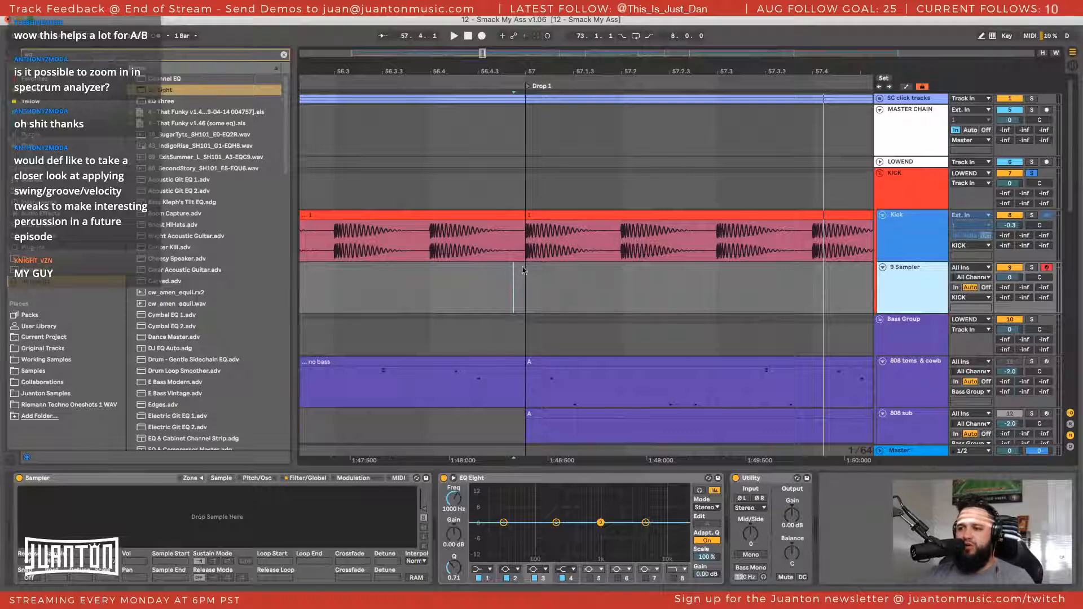
# Create an empty one-bar MIDI clip at bar 57 on a new Sampler track and delete the unused Sampler track above it
pyautogui.moveTo(527, 271); pyautogui.dragTo(840, 271)
pyautogui.hscroll(3, 811, 274)
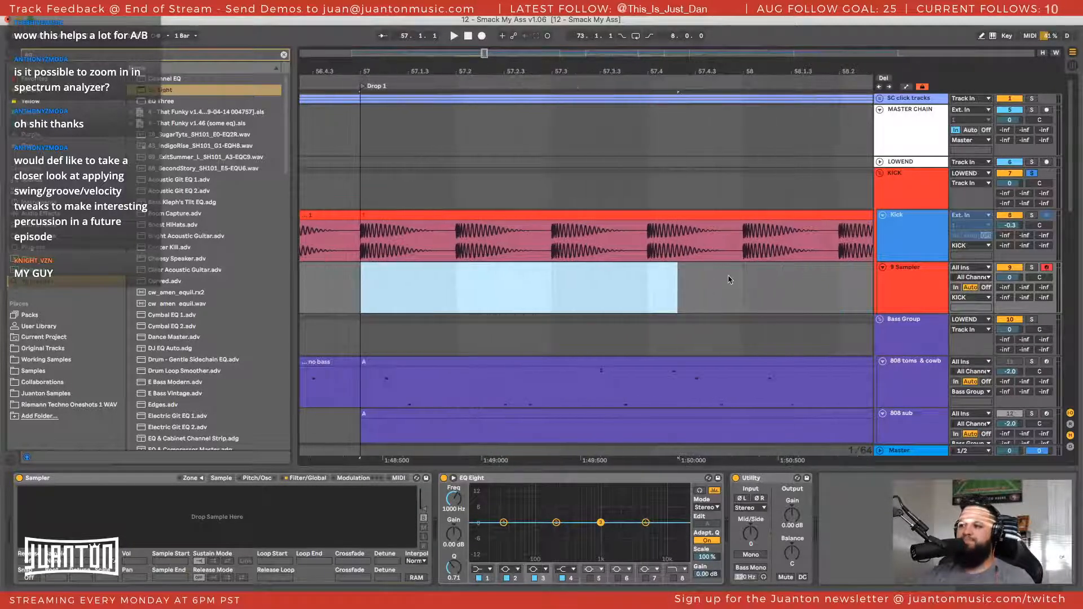
pyautogui.moveTo(728, 279); pyautogui.dragTo(744, 274)
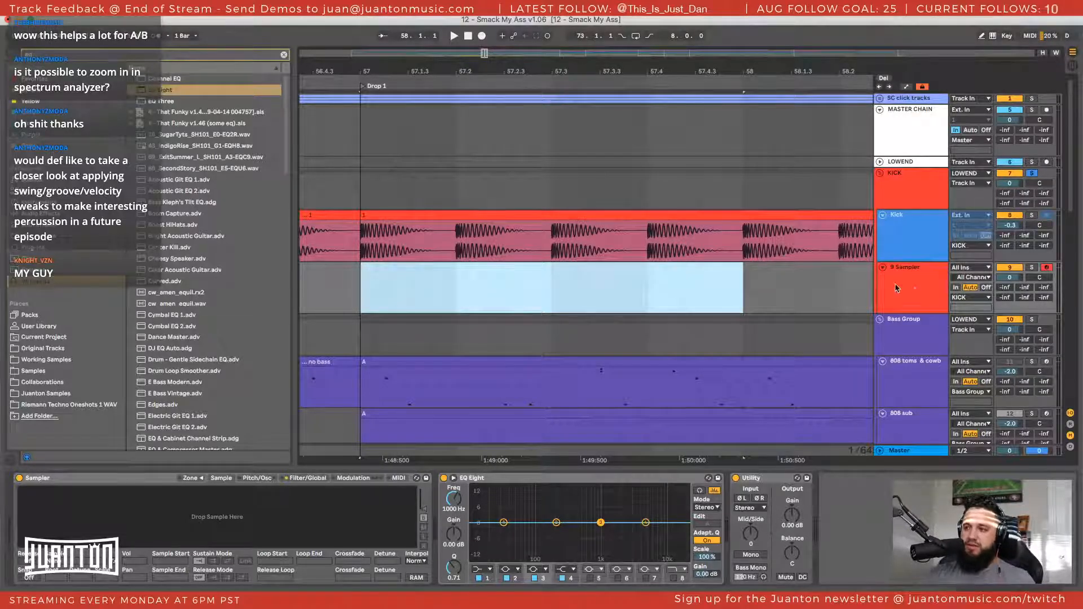
pyautogui.press('shift+super+t')
pyautogui.press('shift+super+m')
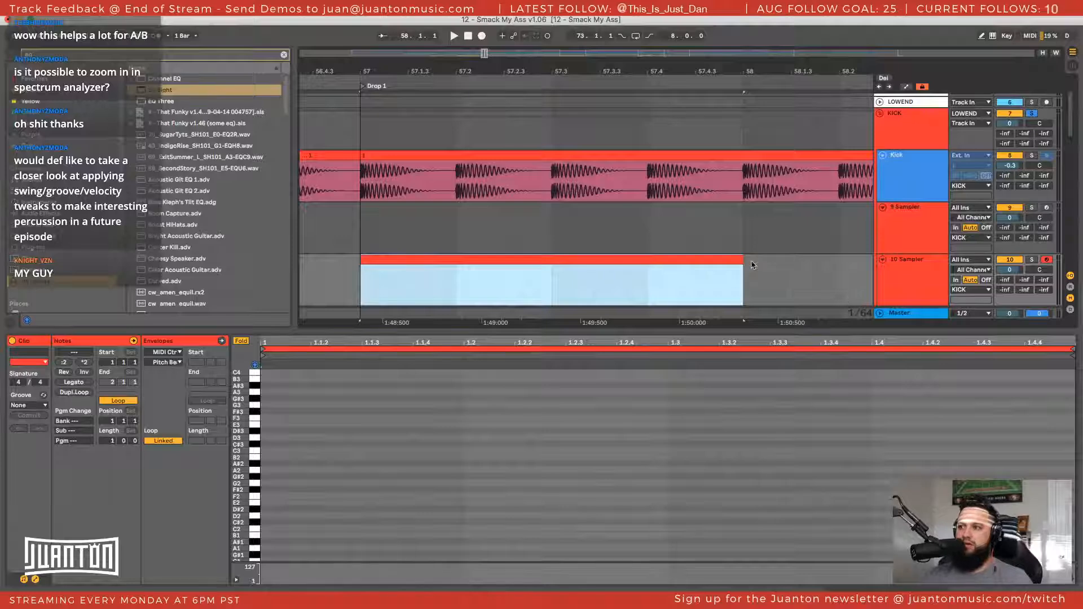
pyautogui.click(934, 216)
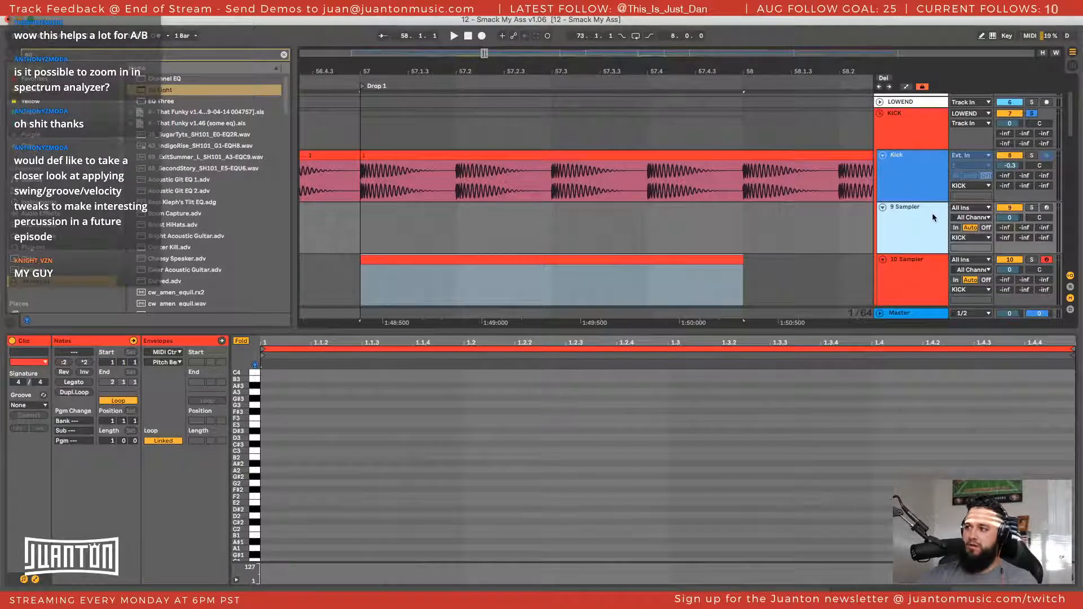
pyautogui.press('Delete')
# Write four short notes of the same pitch in the new MIDI clip, one on each beat of the bar
pyautogui.click(644, 211)
pyautogui.doubleClick(636, 207)
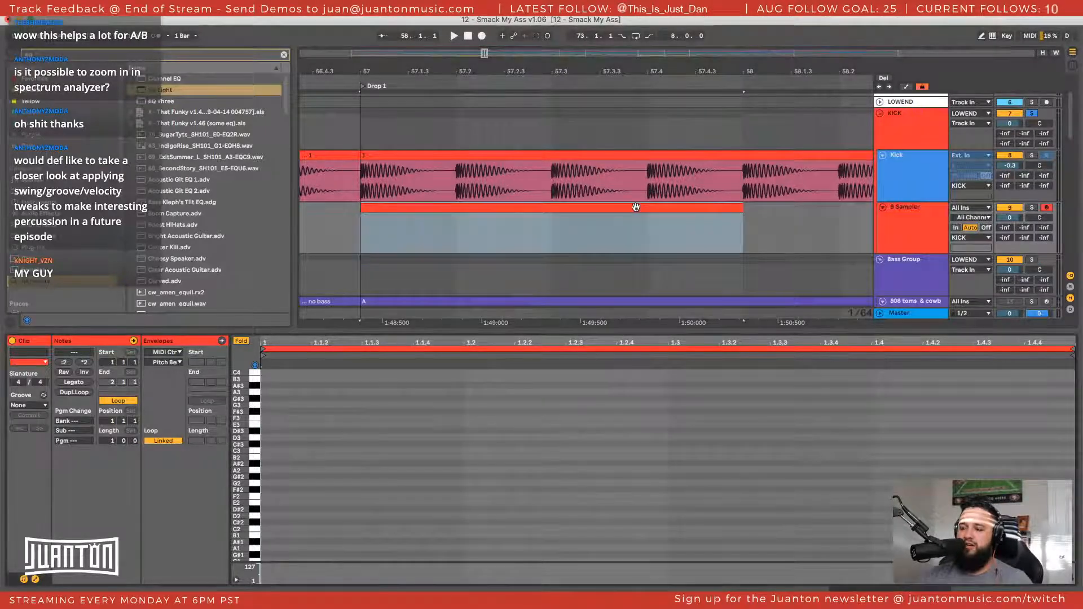
pyautogui.doubleClick(264, 453)
pyautogui.moveTo(269, 454); pyautogui.dragTo(882, 450)
# Find the Drum Rack in the browser and load it onto the MIDI track in place of the Sampler
pyautogui.doubleClick(915, 223)
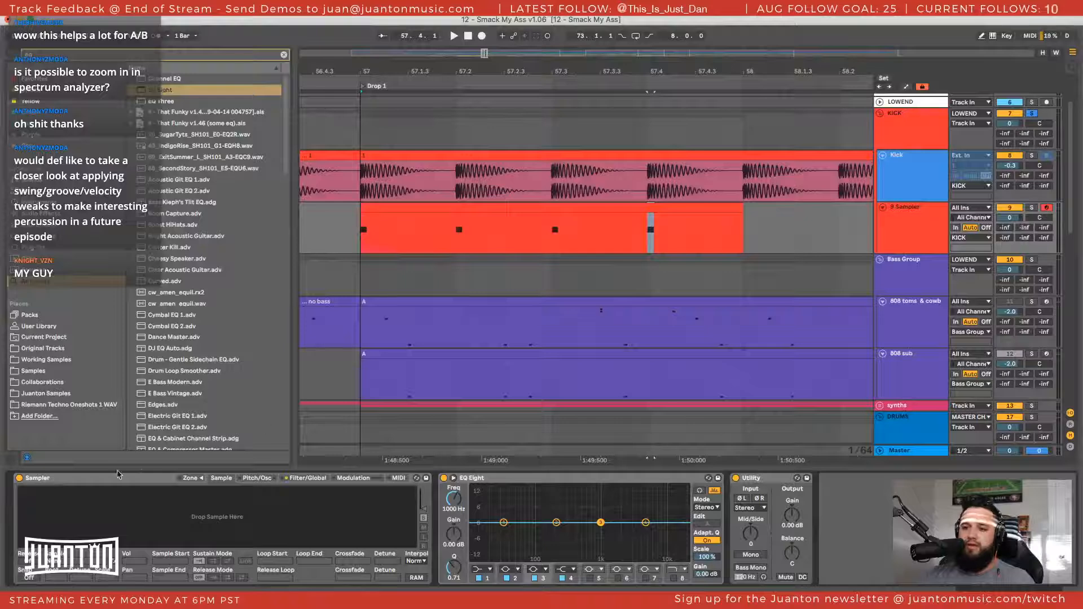
pyautogui.click(110, 479)
pyautogui.press('super+f')
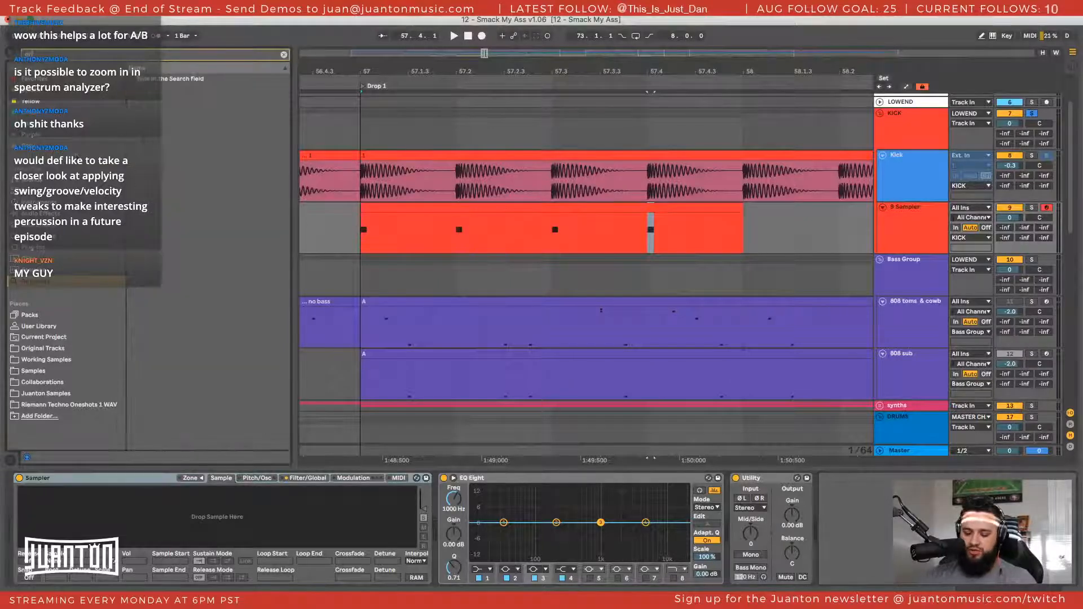
pyautogui.write('drums')
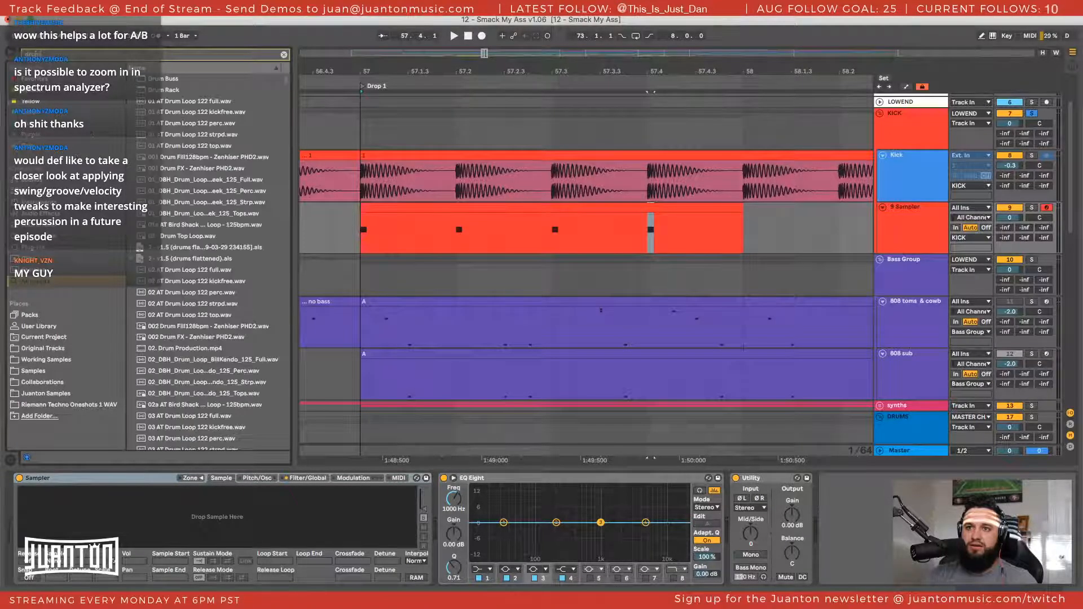
pyautogui.doubleClick(197, 91)
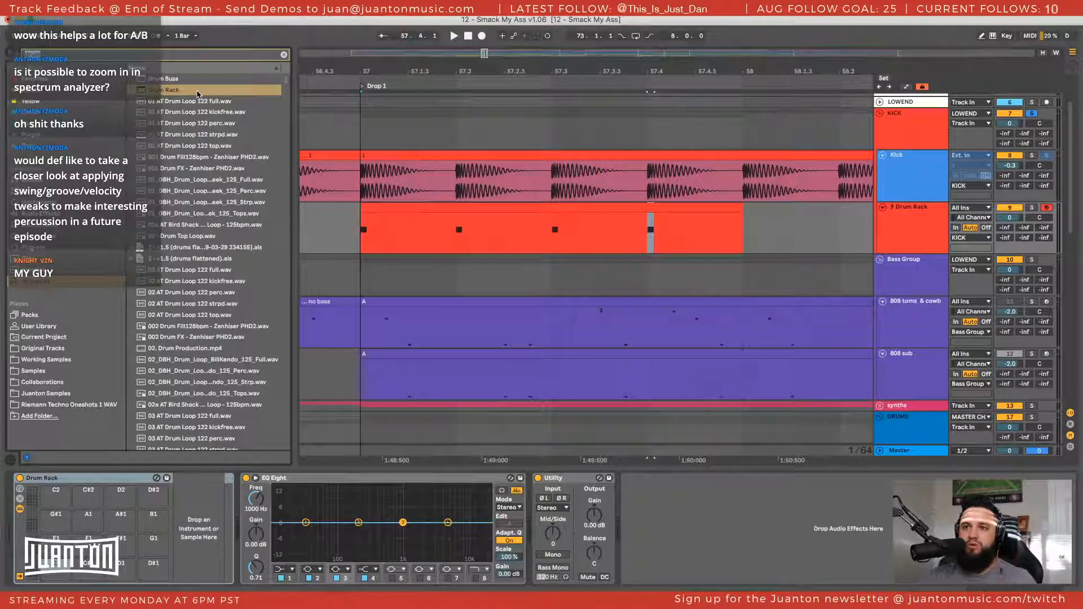
# In Working Samples, open the HAT folder inside SINGLE HITS of the Toolroom Trademark Series - Mark Knight pack
pyautogui.click(68, 360)
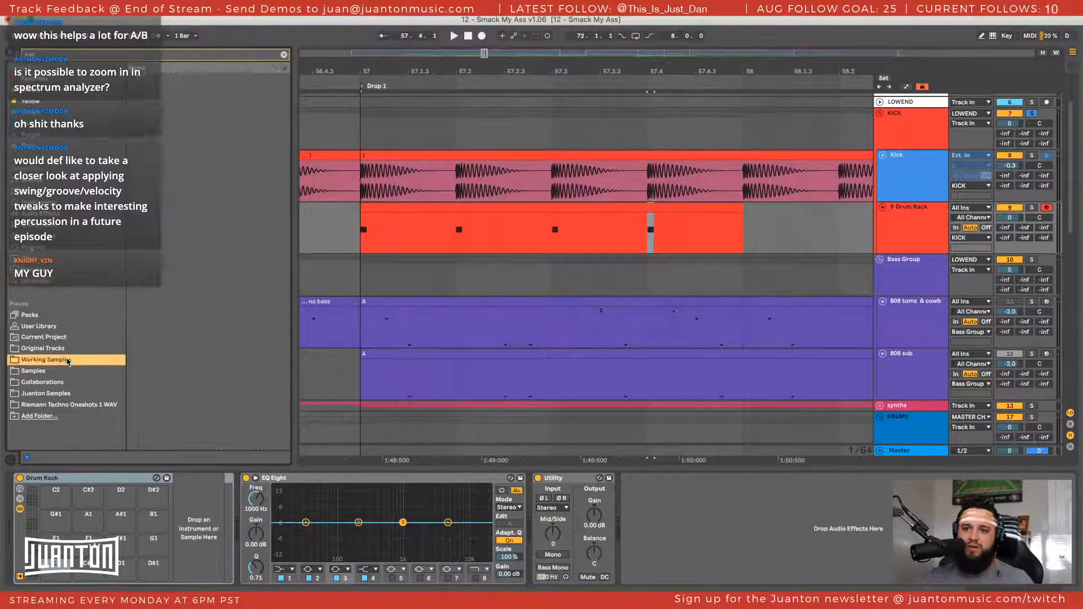
pyautogui.click(132, 90)
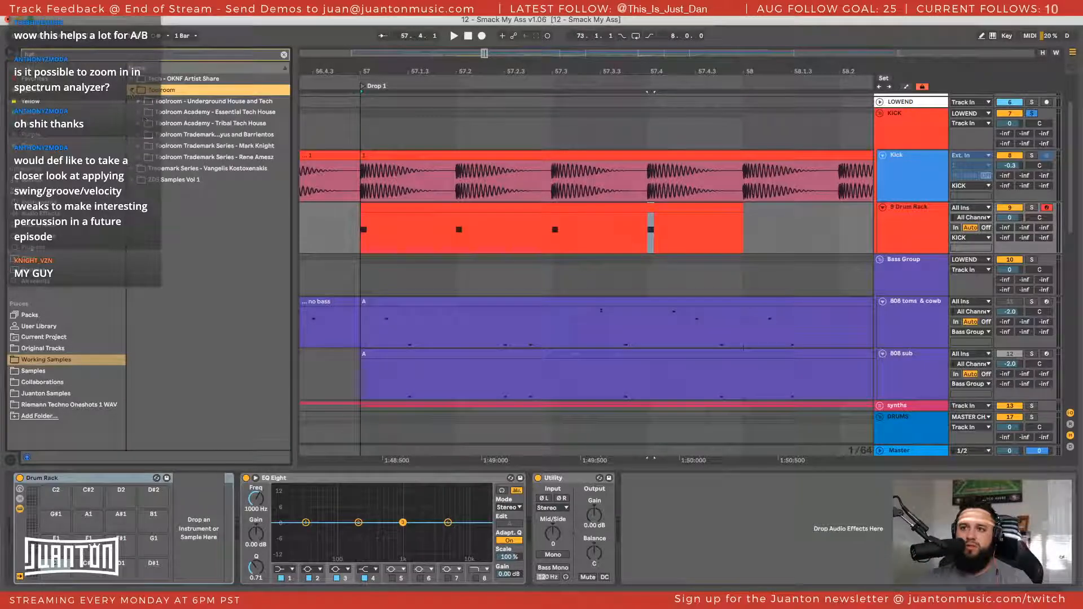
pyautogui.click(138, 145)
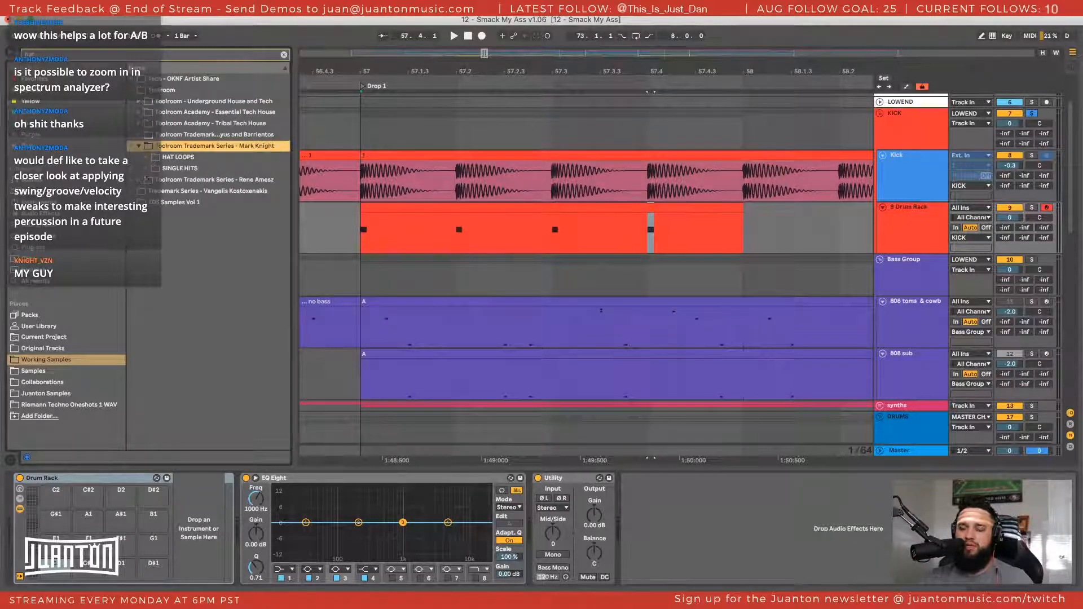
pyautogui.click(180, 168)
pyautogui.click(175, 180)
# Audition several hat one-shots and load TA_MK_HAT_16.wav onto the first pad of the Drum Rack
pyautogui.click(203, 202)
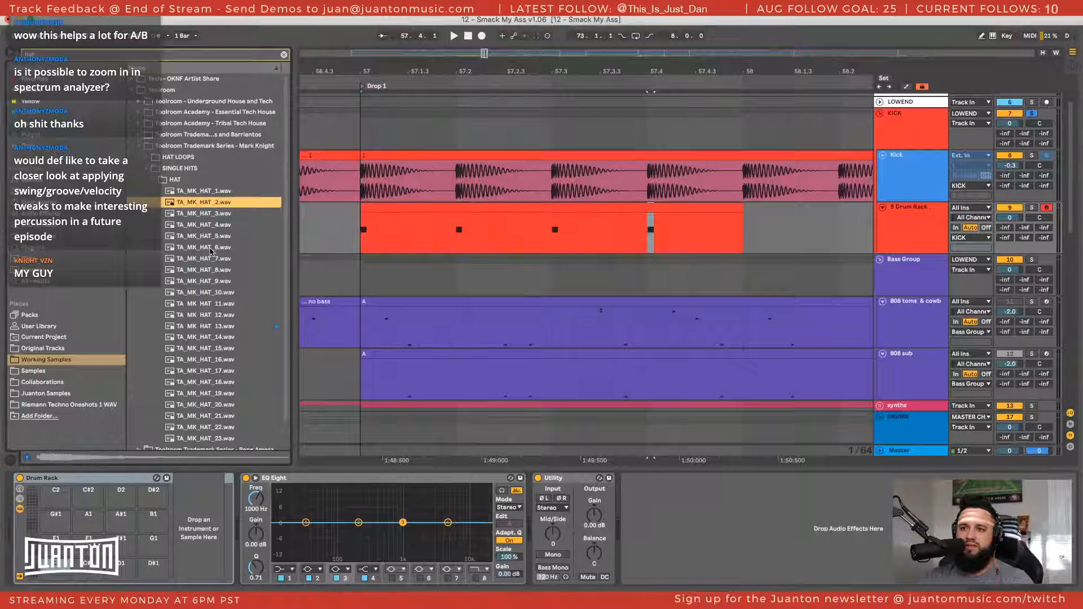
pyautogui.click(211, 248)
pyautogui.click(211, 316)
pyautogui.click(207, 360)
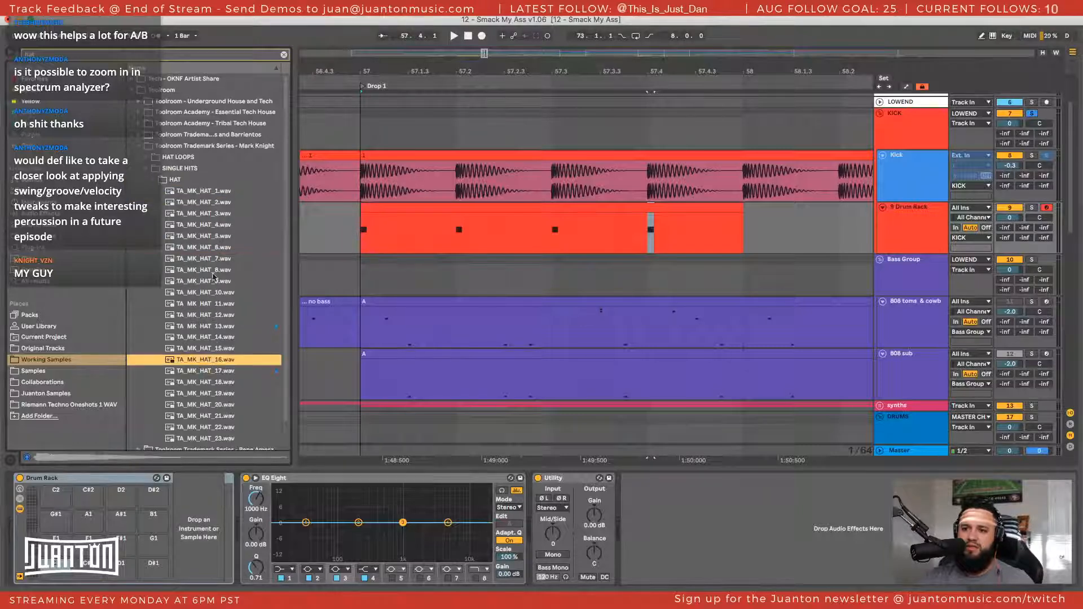
pyautogui.moveTo(213, 361); pyautogui.dragTo(55, 563)
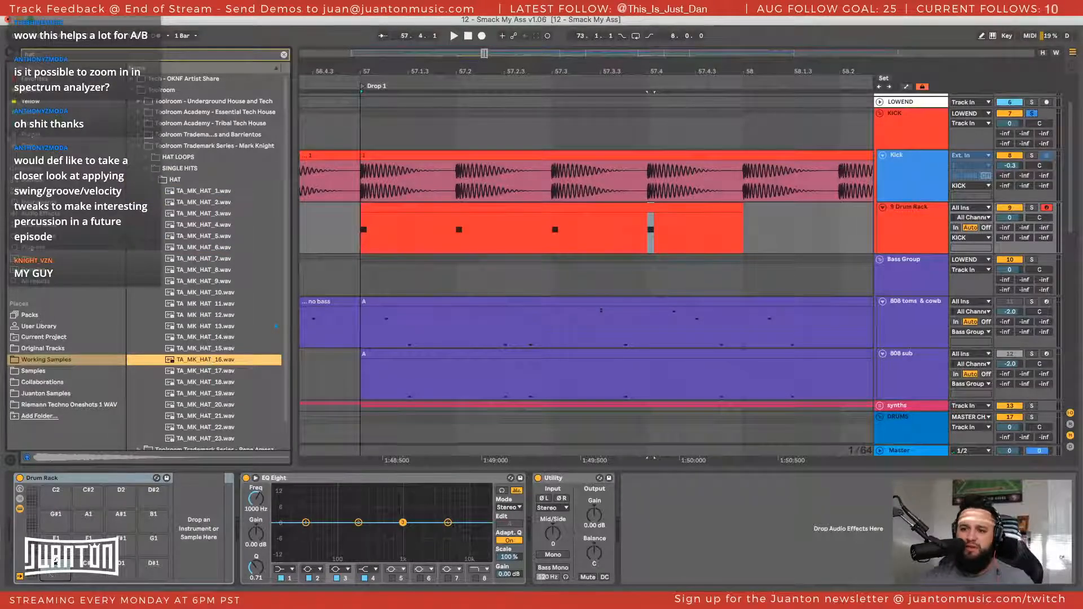
# Audition more TA_MK_HAT one-shots from the same folder and briefly play the arrangement at the drop
pyautogui.click(204, 383)
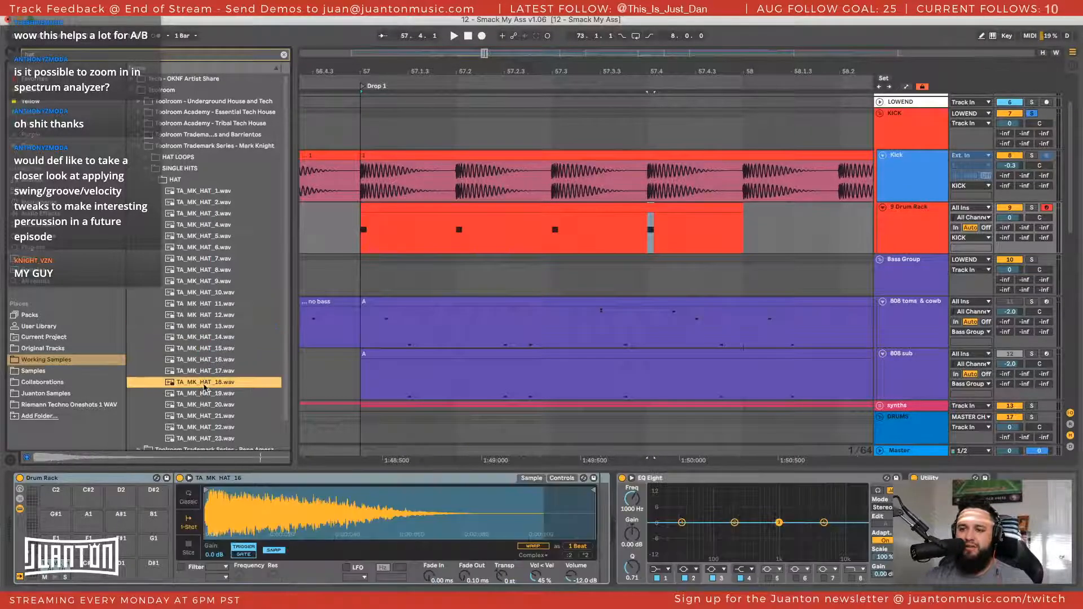
pyautogui.scroll(-1, 204, 389)
pyautogui.scroll(-1, 204, 390)
pyautogui.click(204, 376)
pyautogui.click(204, 399)
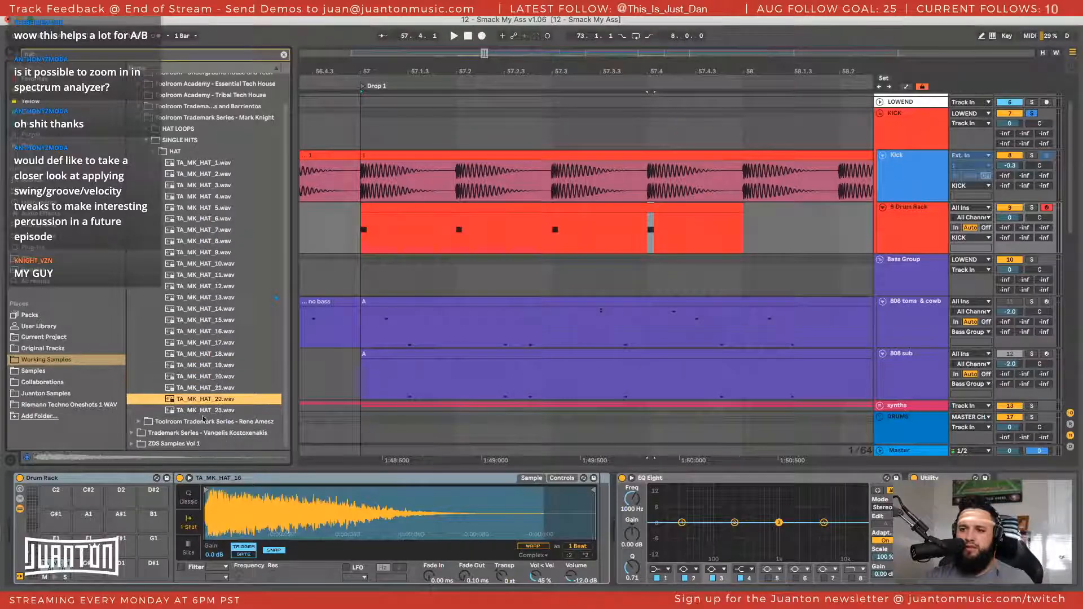
pyautogui.click(203, 420)
pyautogui.click(206, 163)
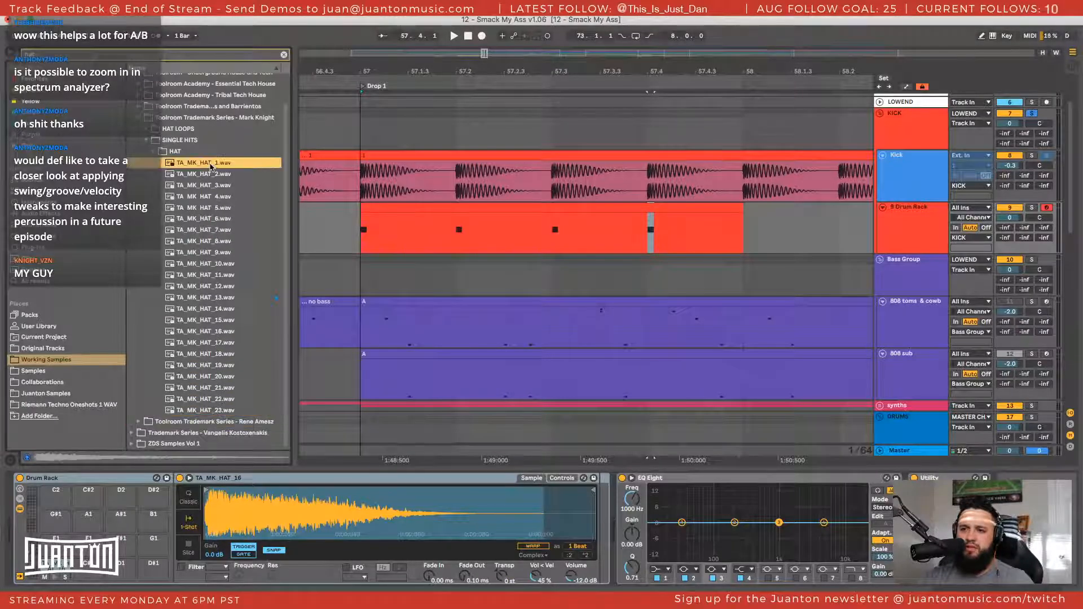
pyautogui.scroll(1, 202, 154)
pyautogui.click(196, 176)
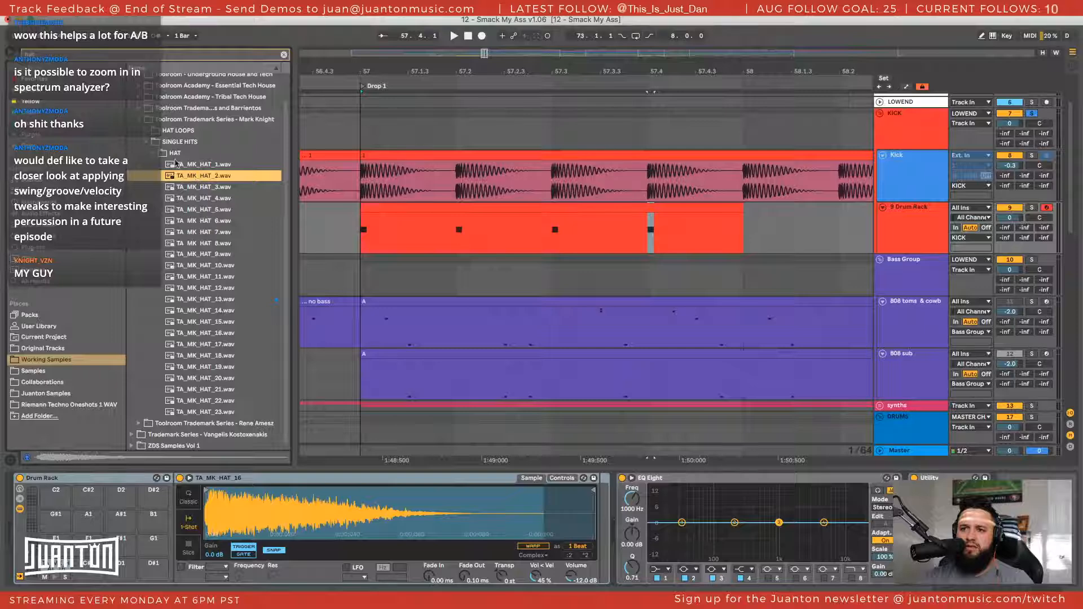
pyautogui.press('space')
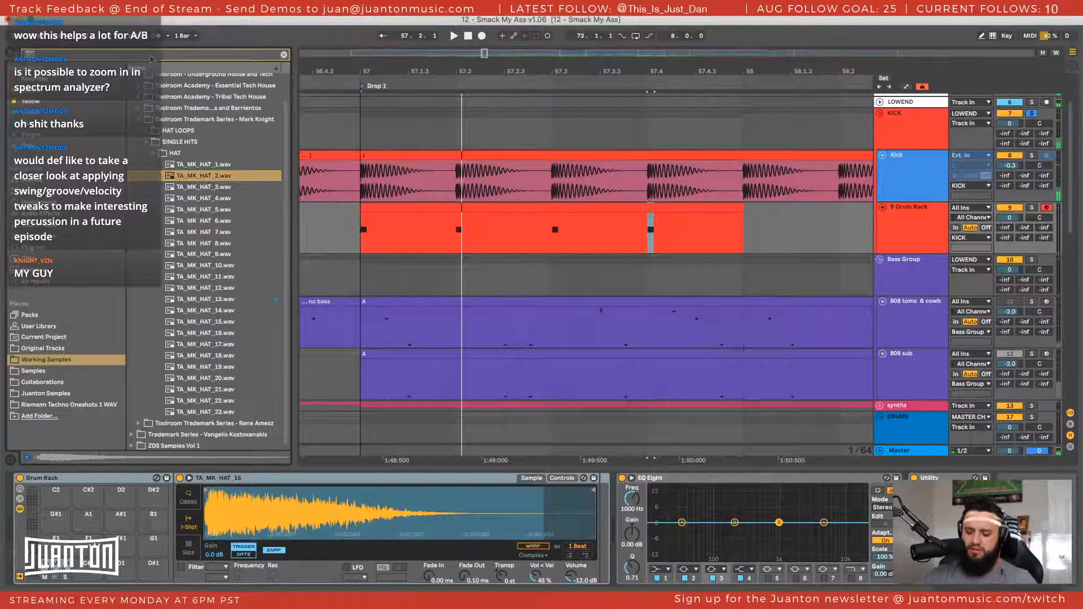
# Search the working samples for "tamb" and audition the loops in the NOIZU_tambourines folder
pyautogui.write('tamb')
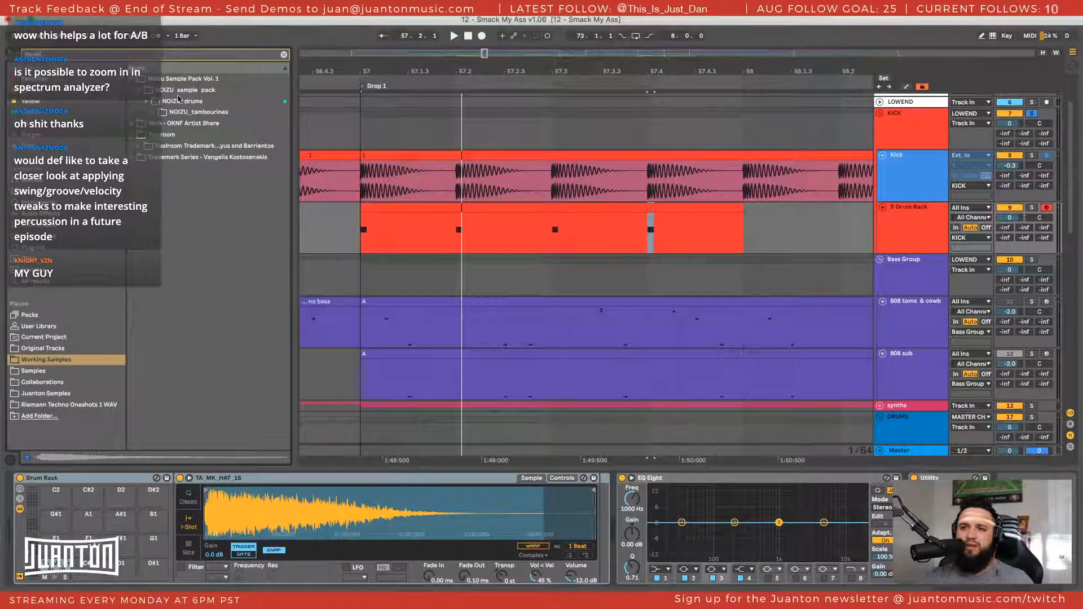
pyautogui.click(152, 113)
pyautogui.click(195, 124)
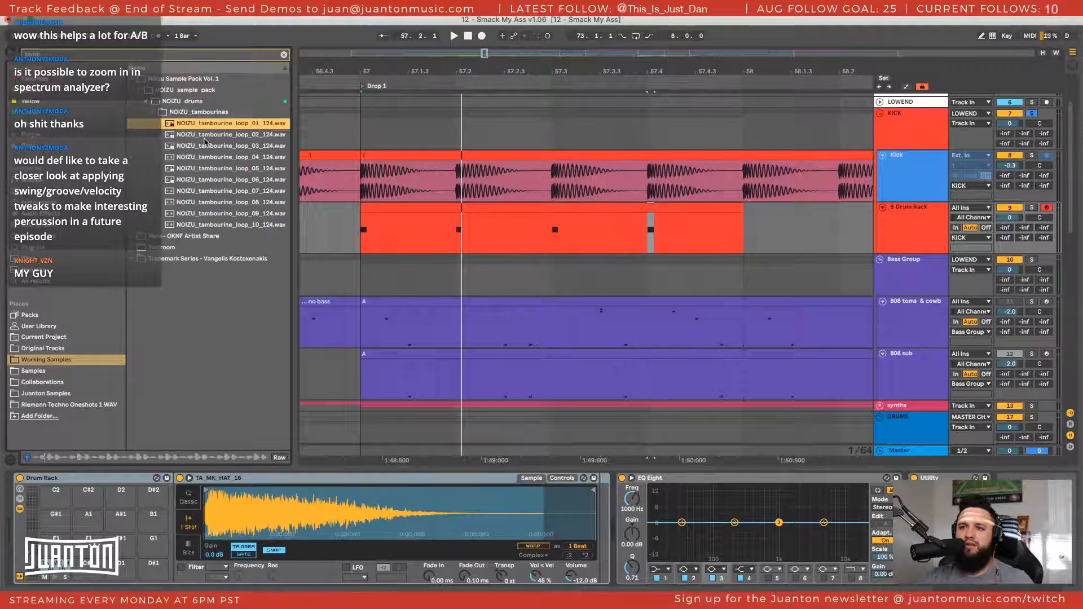
pyautogui.click(206, 139)
pyautogui.click(209, 170)
pyautogui.click(212, 192)
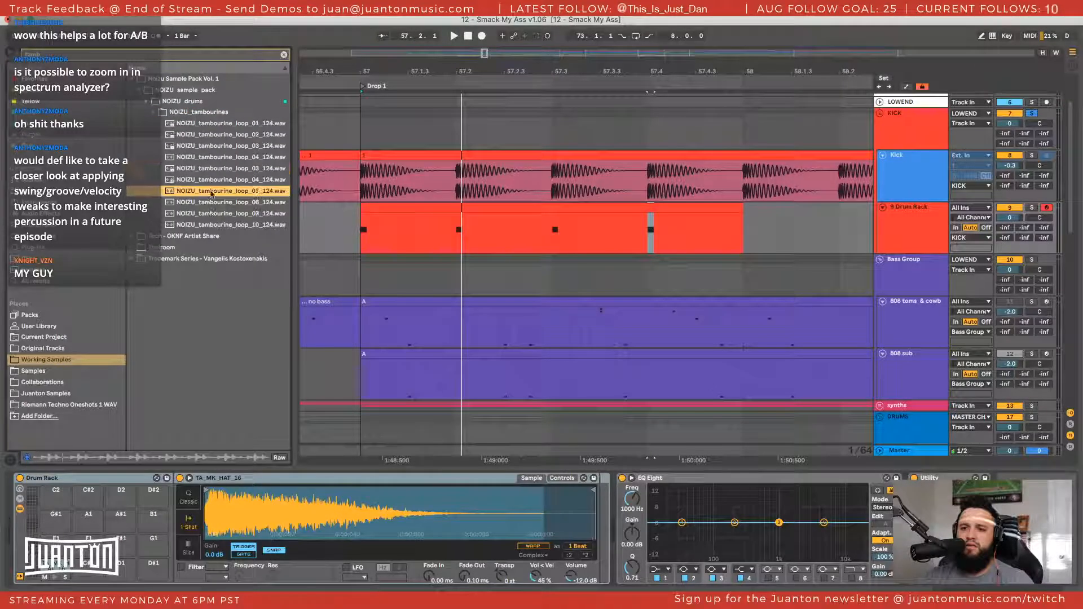
pyautogui.click(214, 215)
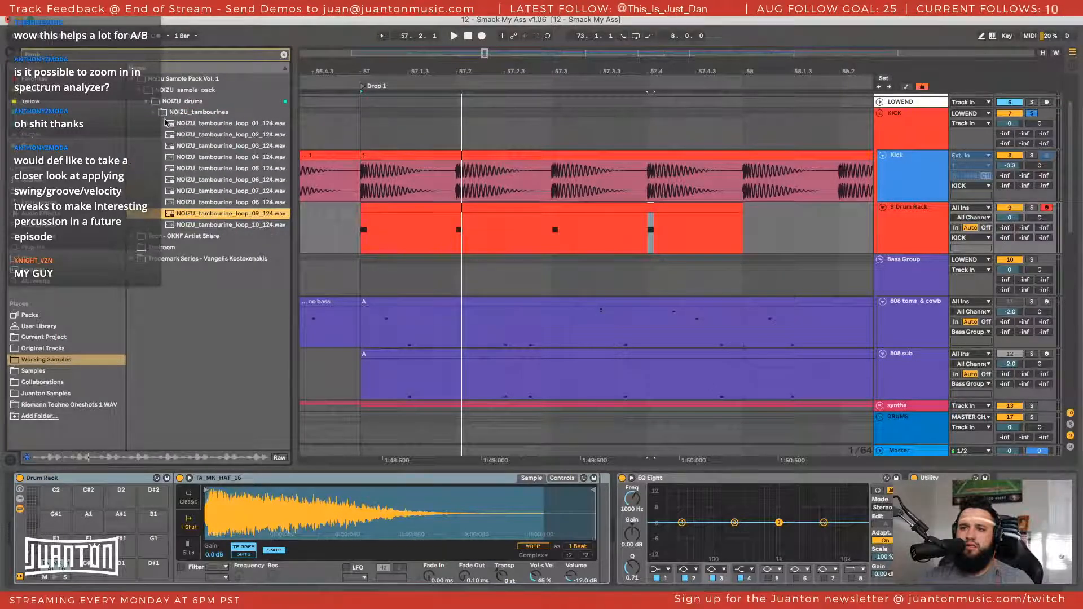
pyautogui.click(200, 225)
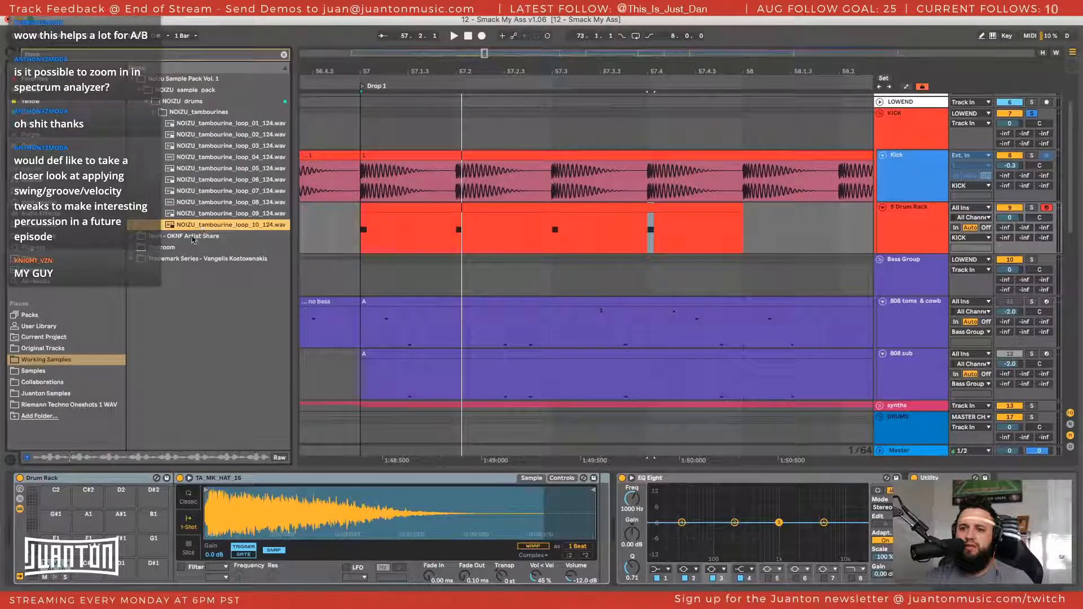
# Search the working samples for "top", audition hi-hat loops in the NOIZU_top_loops folder, and collapse the folder
pyautogui.click(284, 55)
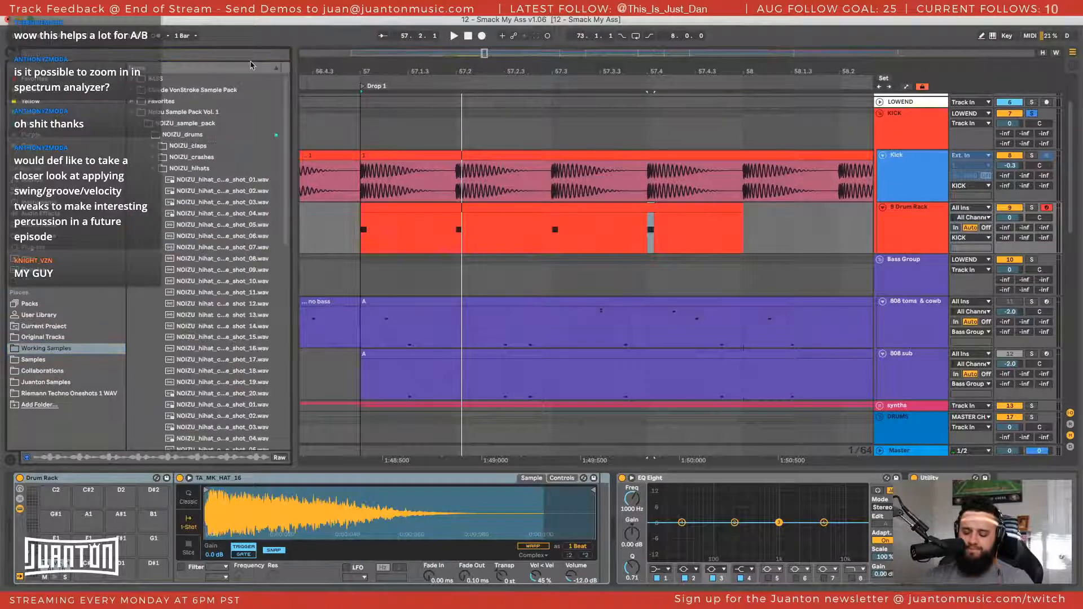
pyautogui.click(251, 59)
pyautogui.write('top')
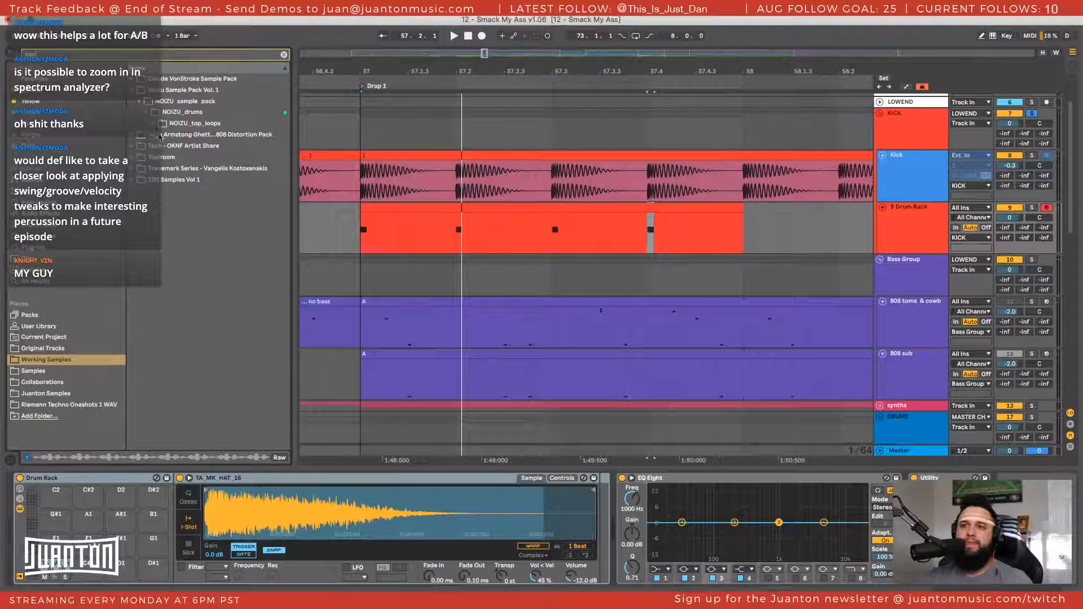
pyautogui.click(158, 122)
pyautogui.click(196, 168)
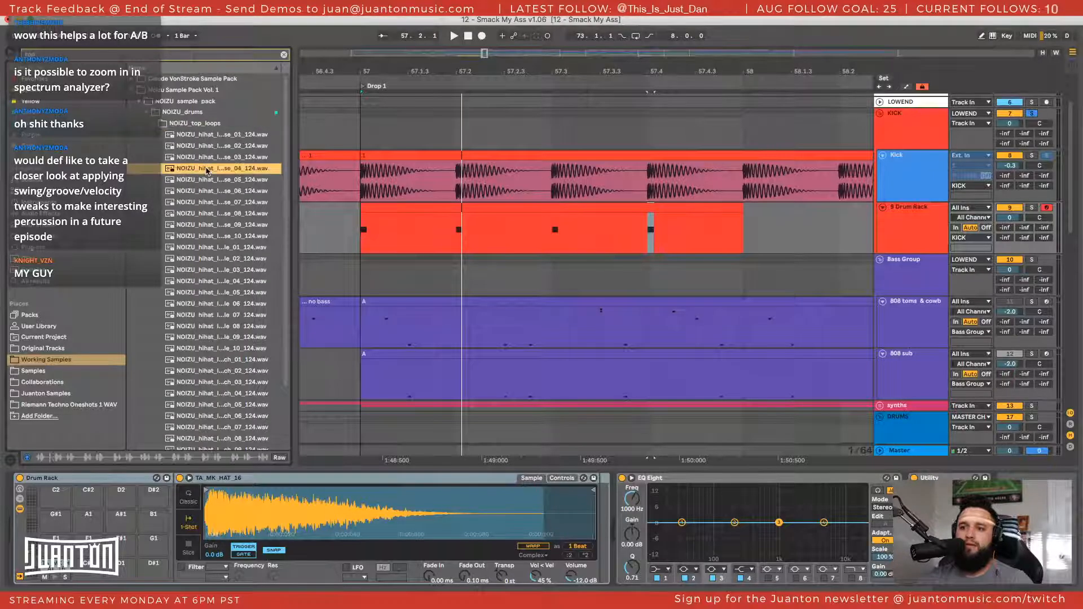
pyautogui.click(219, 205)
pyautogui.click(228, 259)
pyautogui.scroll(-1, 229, 321)
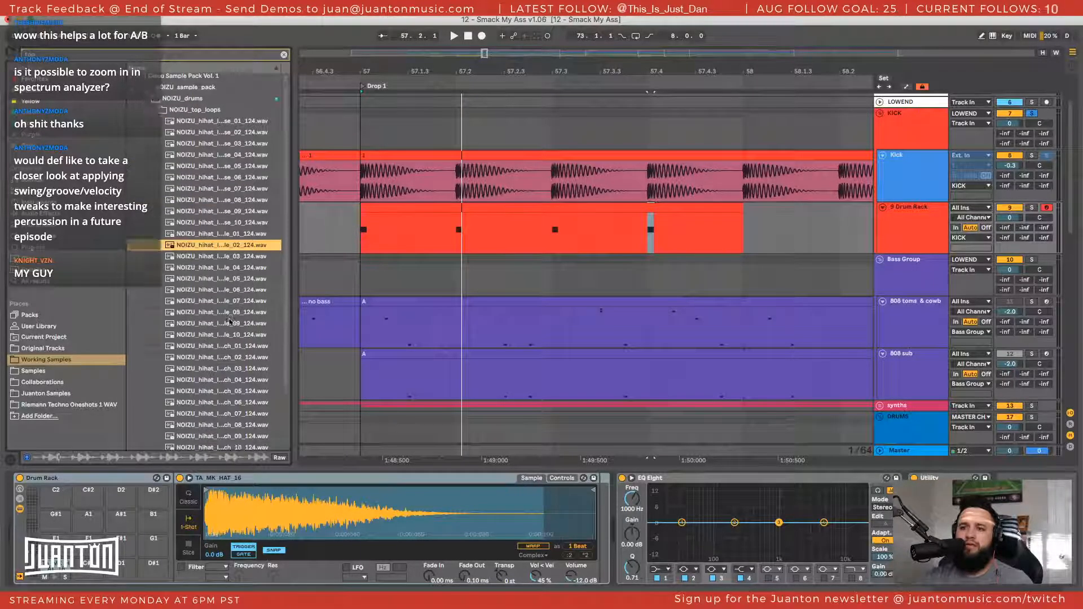
pyautogui.scroll(-5, 229, 322)
pyautogui.click(229, 322)
pyautogui.click(231, 253)
pyautogui.click(230, 195)
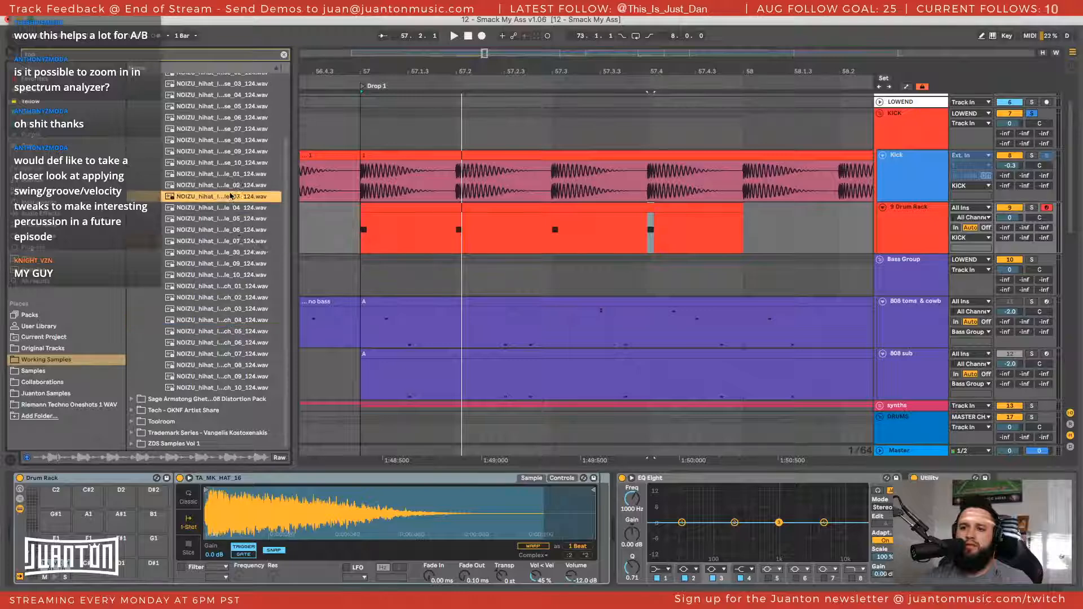
pyautogui.scroll(4, 208, 199)
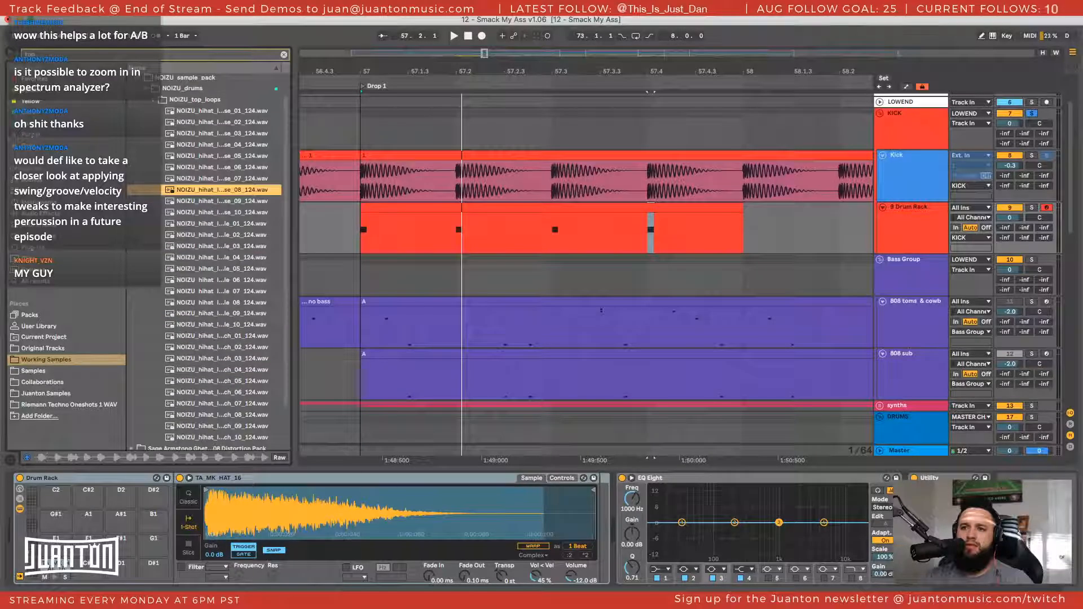
pyautogui.press('Left')
# Search the working samples for "hat" and open the HATS folder under Drum_Hits in the Trademark Series - Vangelis Kostoxenakis pack
pyautogui.doubleClick(133, 59)
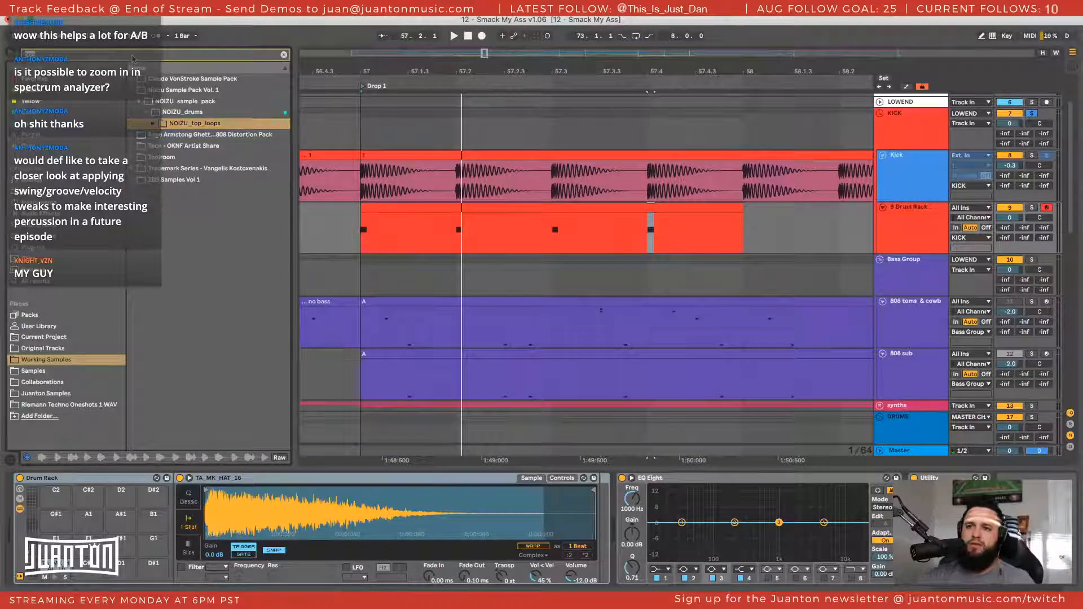
pyautogui.write('hat')
pyautogui.click(133, 103)
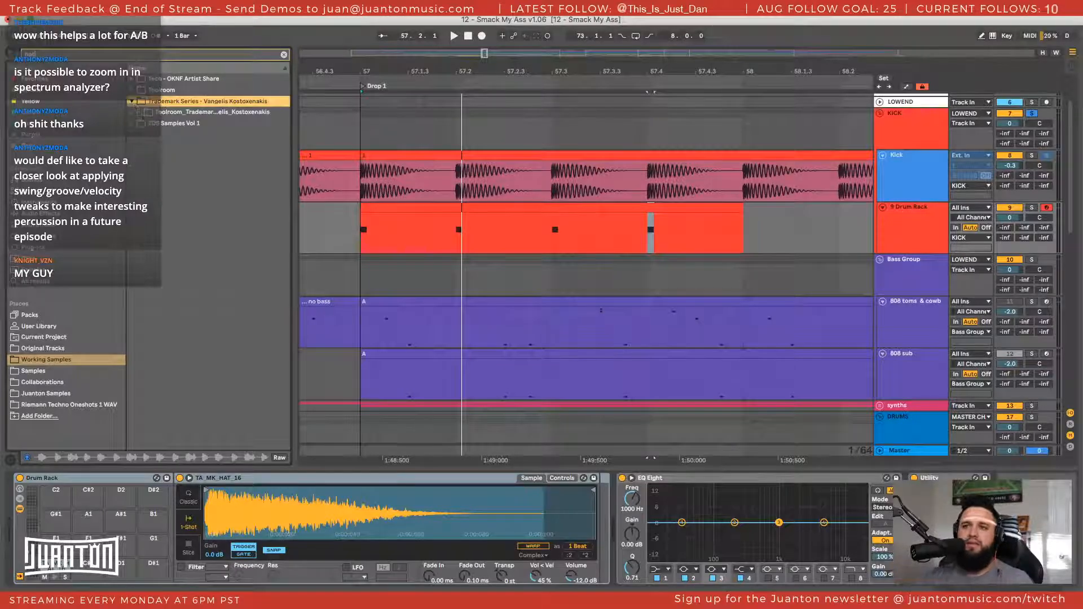
pyautogui.click(140, 113)
pyautogui.click(146, 124)
pyautogui.click(151, 136)
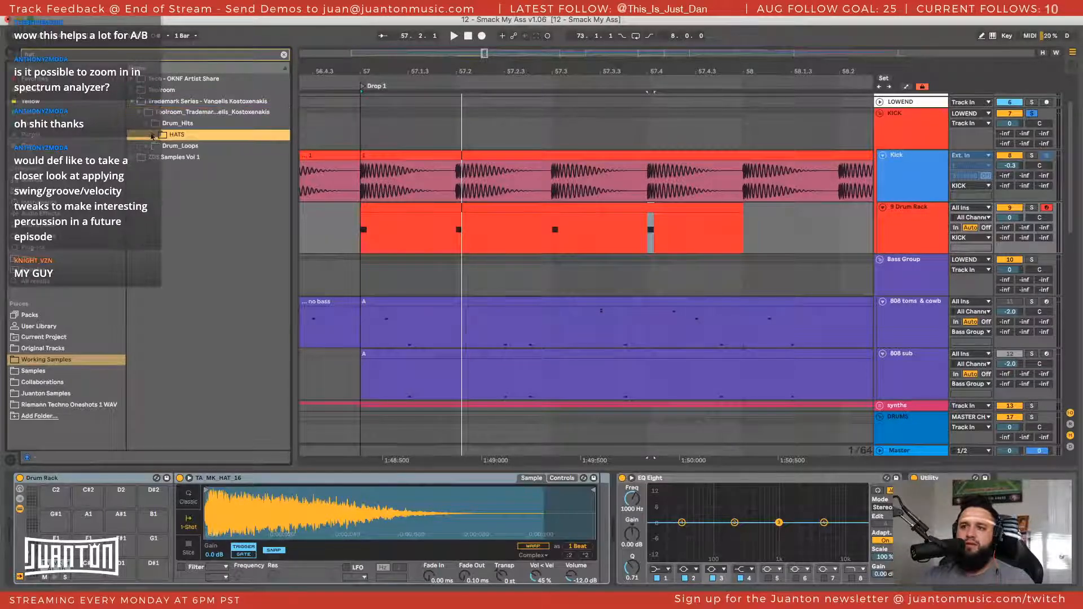
pyautogui.click(152, 136)
# Audition the first hats in the HATS folder and load TTS__VK_HATS_06.wav onto a free Drum Rack pad
pyautogui.press('Down')
pyautogui.press('Down')
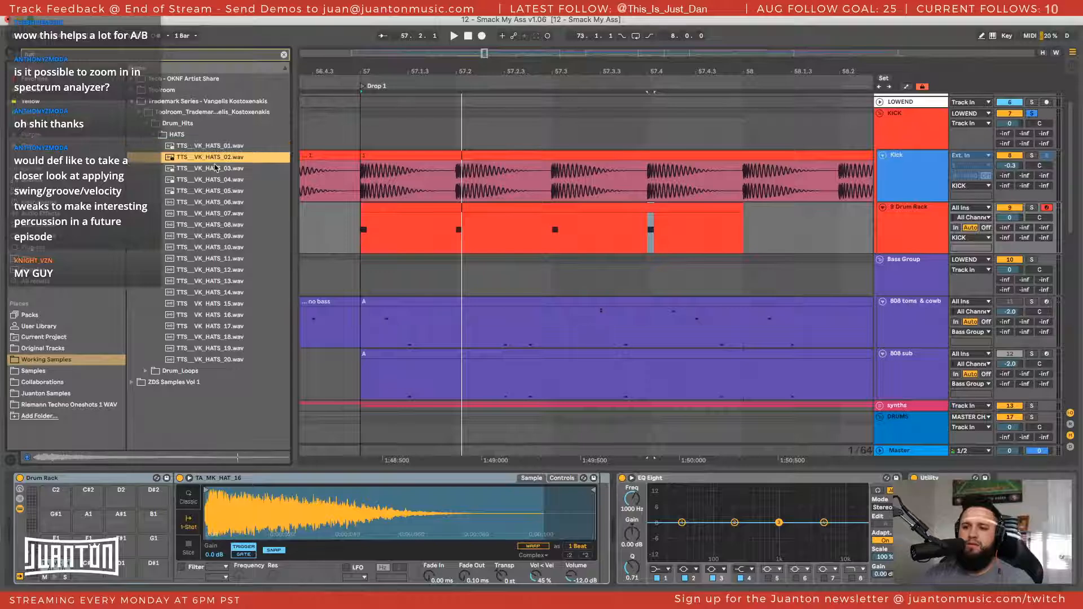
pyautogui.press('Down')
pyautogui.press('Down')
pyautogui.press('Down')
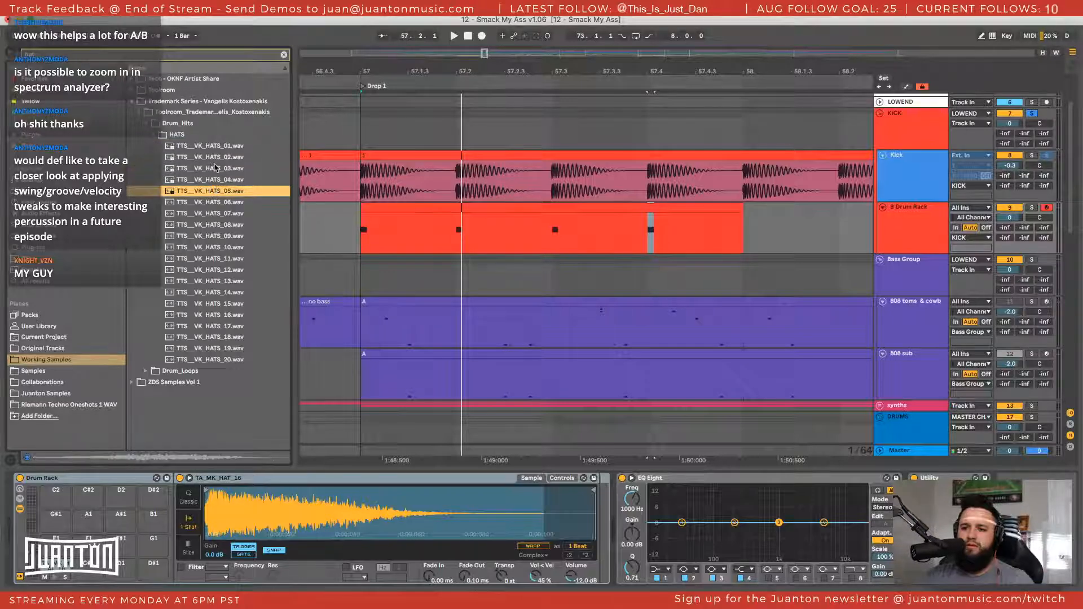
pyautogui.press('Down')
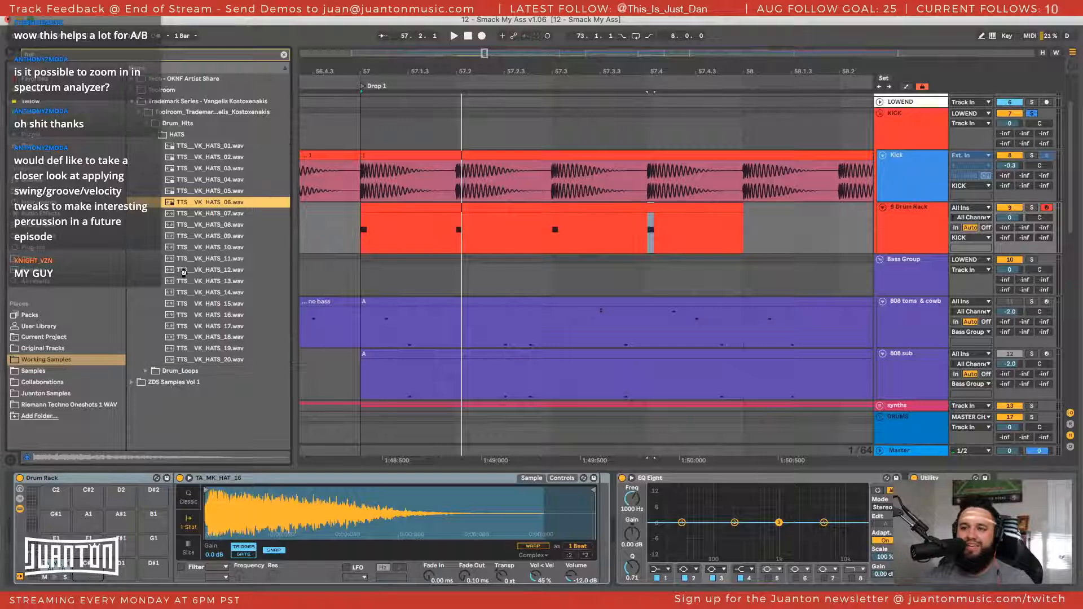
# Audition the hats from TTS__VK_HATS_07 to 13 and load TTS__VK_HATS_12.wav onto the next free Drum Rack pad
pyautogui.click(206, 213)
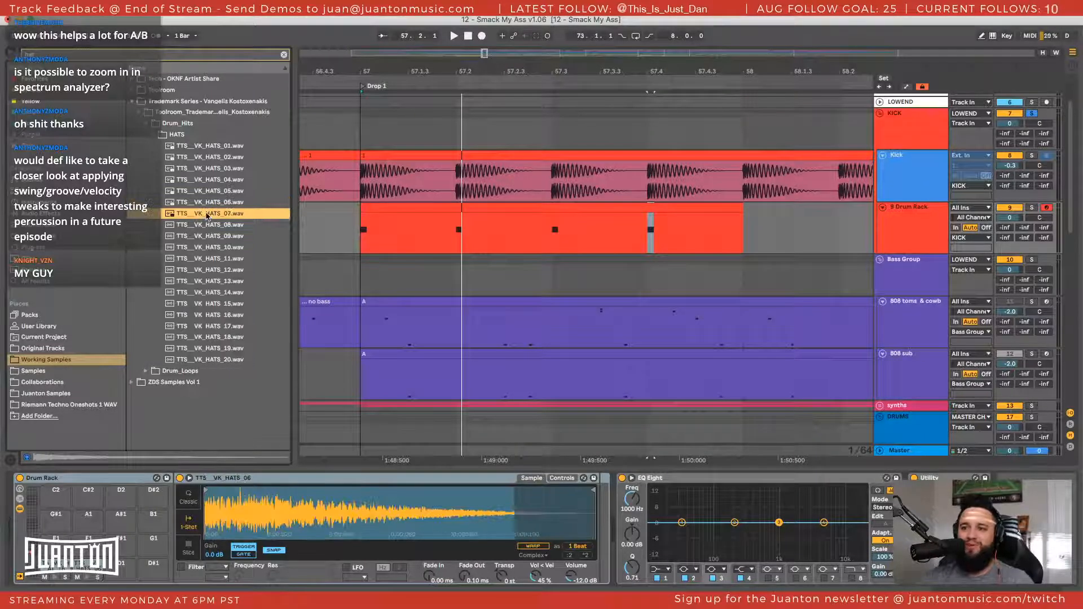
pyautogui.click(206, 224)
pyautogui.press('Down')
pyautogui.press('Down')
pyautogui.press('Down')
pyautogui.press('Down')
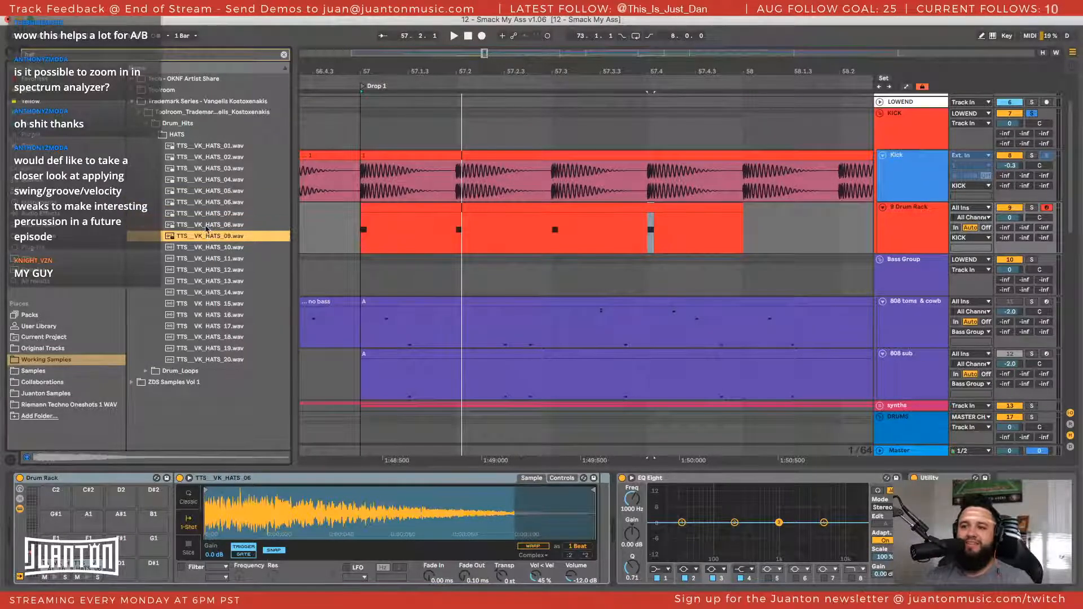
pyautogui.press('Down')
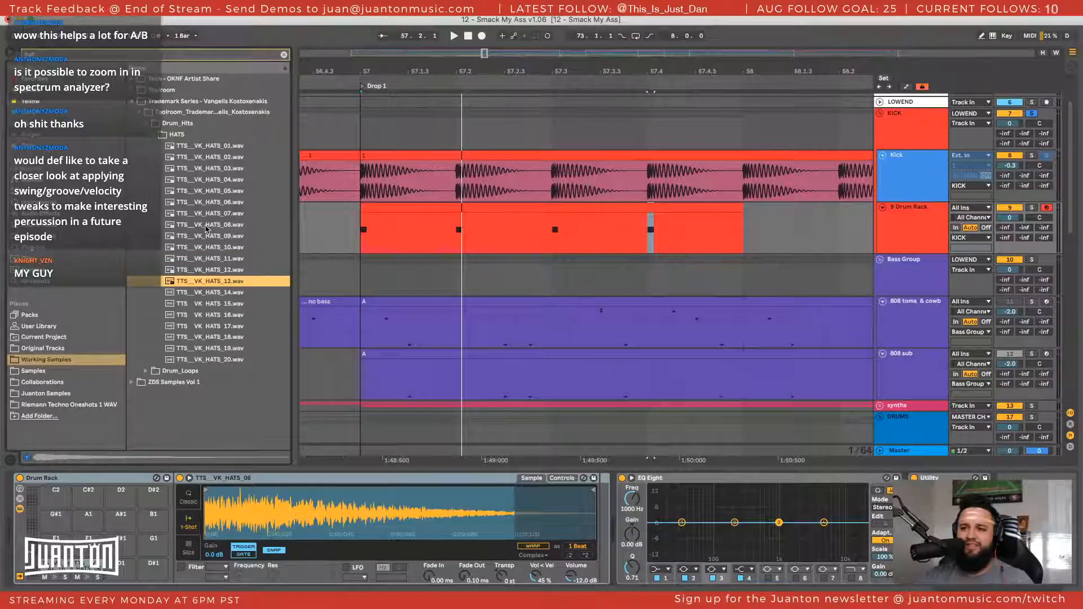
pyautogui.press('Up')
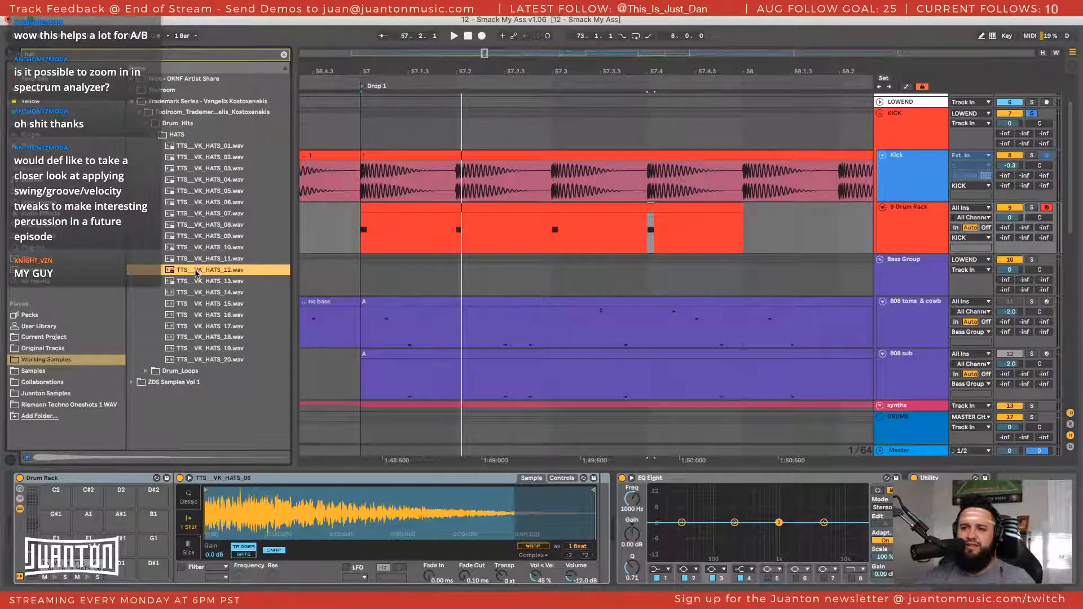
pyautogui.moveTo(196, 274); pyautogui.dragTo(130, 564)
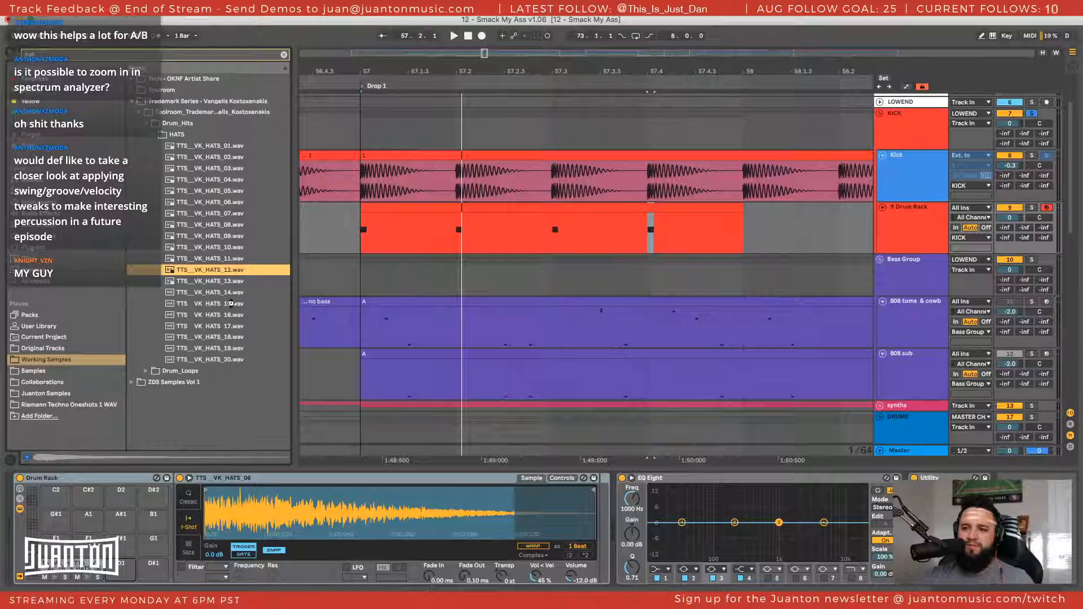
# Audition the remaining hats in the HATS folder, from TTS__VK_HATS_13 through TTS__VK_HATS_20
pyautogui.press('Down')
pyautogui.press('Down')
pyautogui.press('Down')
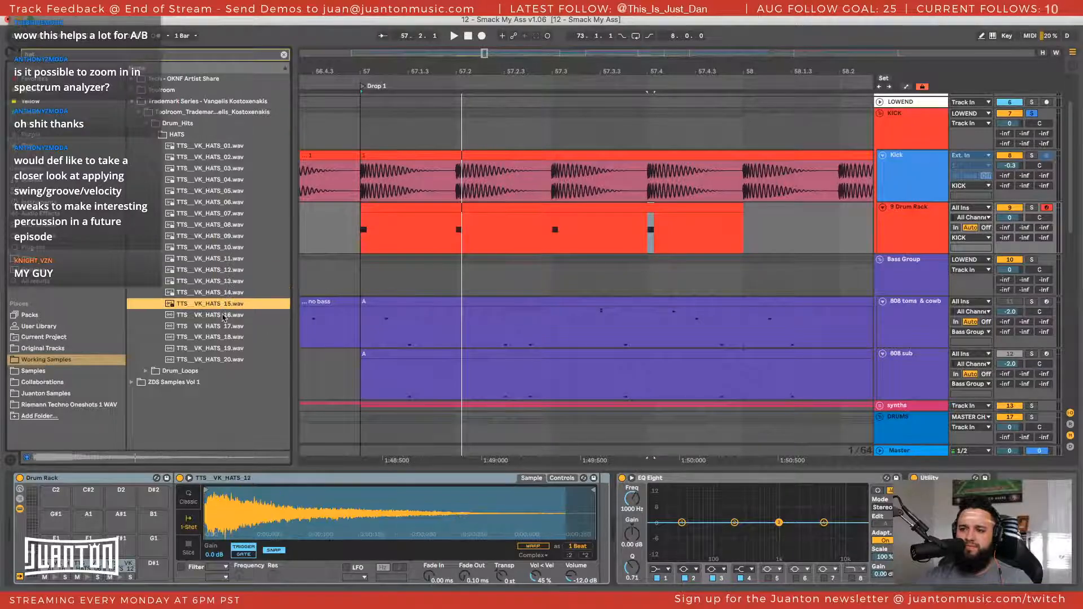
pyautogui.press('Down')
pyautogui.press('Down')
pyautogui.press('Down')
pyautogui.press('Down')
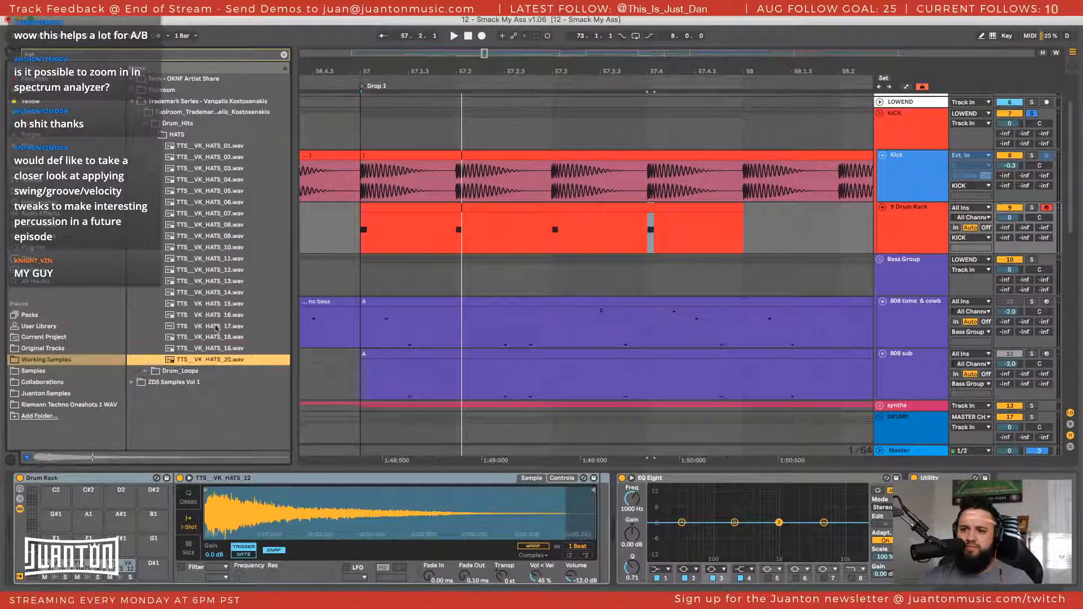
# Look through the hat results in the ZDS Samples Vol 1, Toolroom and Tech - OKNF Artist Share folders for other one-shots
pyautogui.click(215, 326)
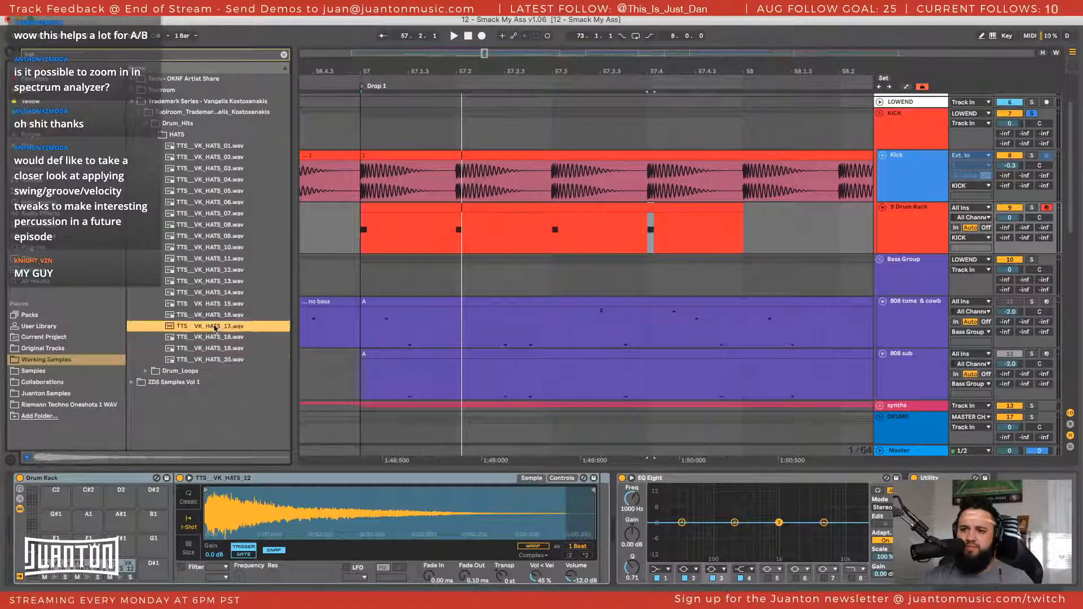
pyautogui.click(132, 384)
pyautogui.click(169, 169)
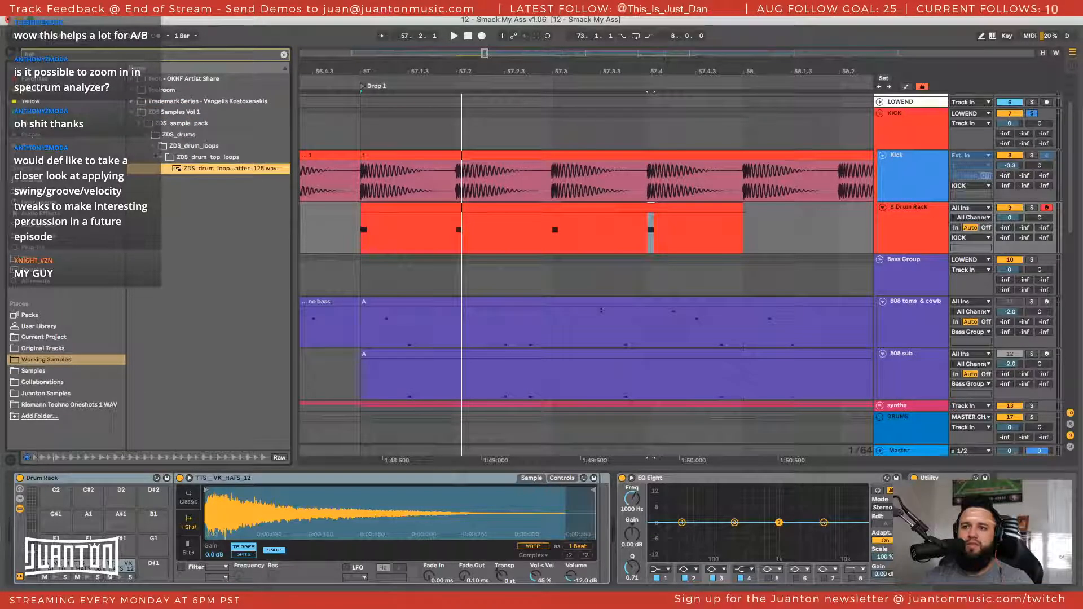
pyautogui.click(133, 90)
pyautogui.click(139, 112)
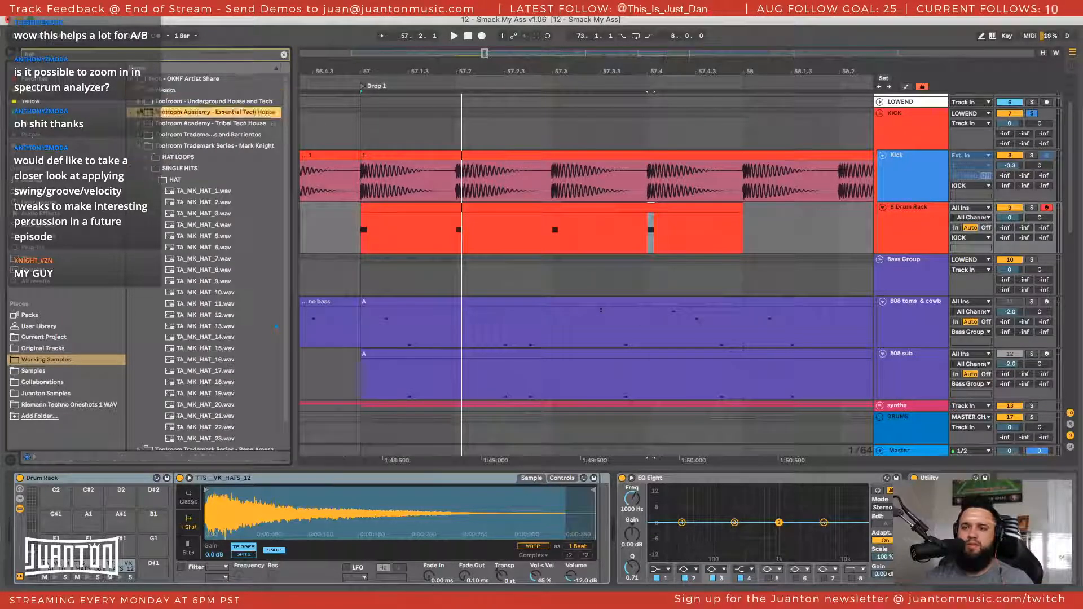
pyautogui.click(133, 90)
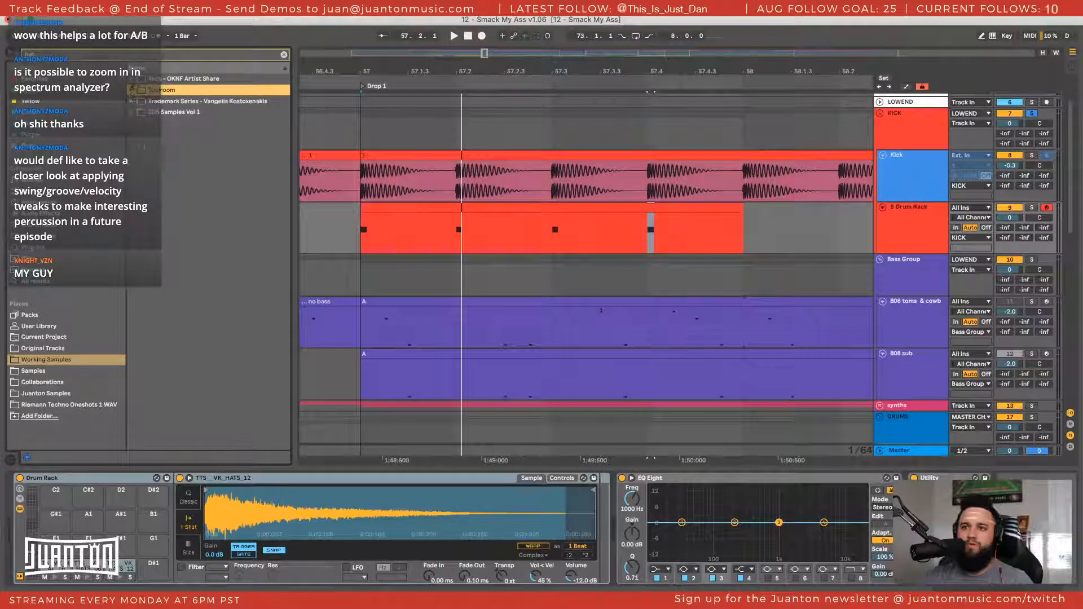
pyautogui.click(132, 80)
pyautogui.click(132, 80)
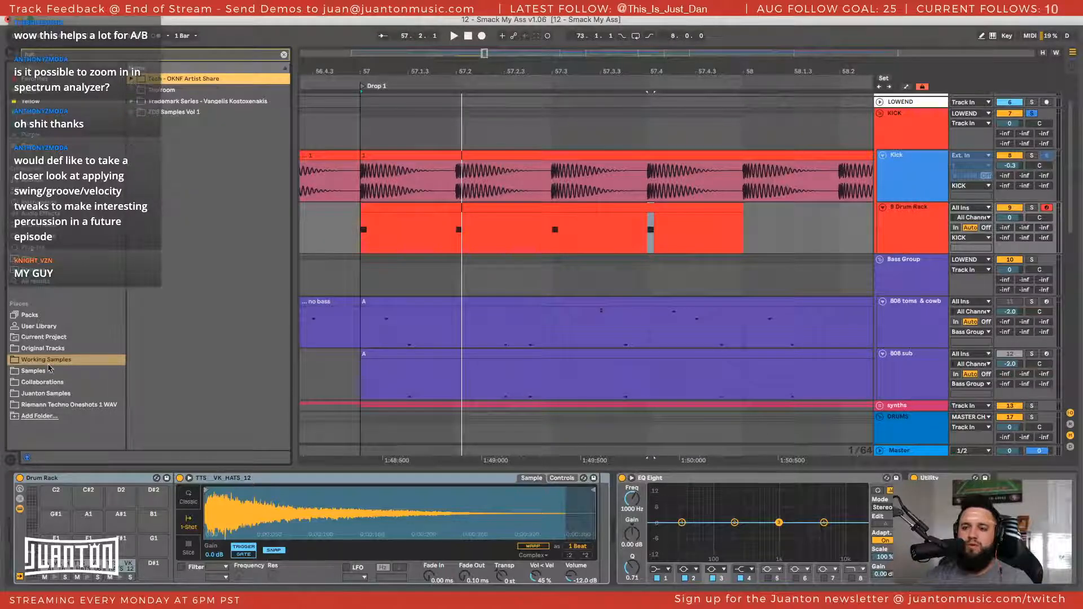
# Clear the sample search and open the VETH1 Closed Hihats folder under VETH1 Cymbals in Vengeance's Essential Tech House Vol 1
pyautogui.click(284, 55)
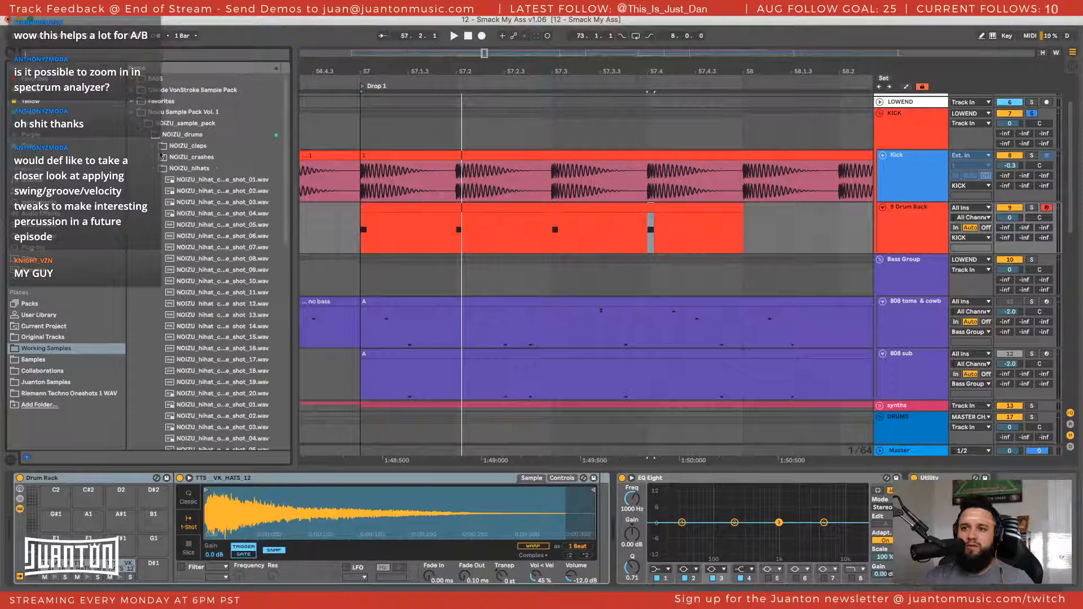
pyautogui.click(132, 112)
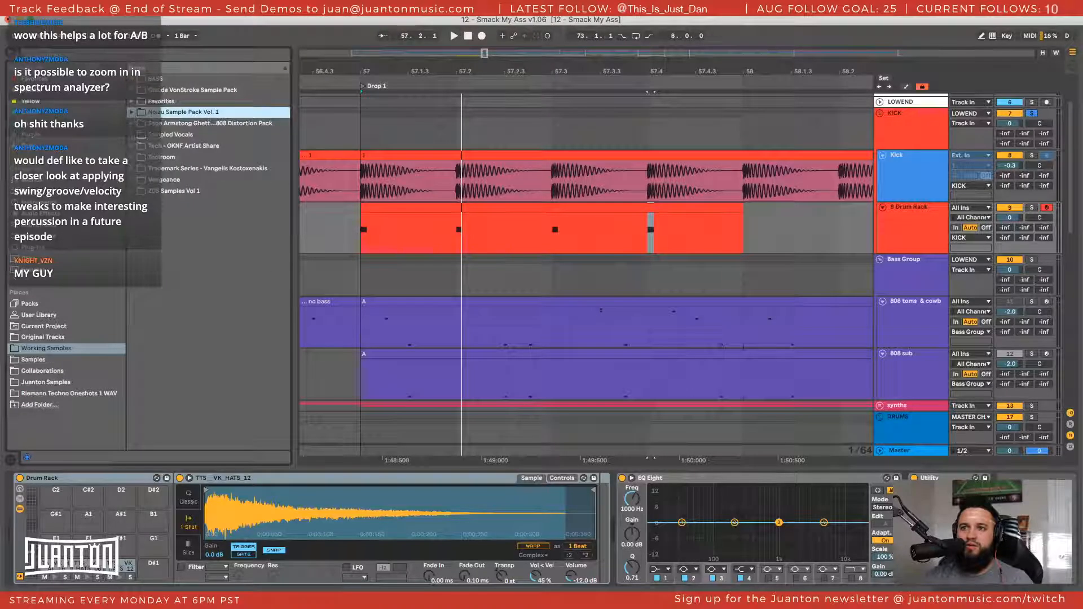
pyautogui.click(131, 180)
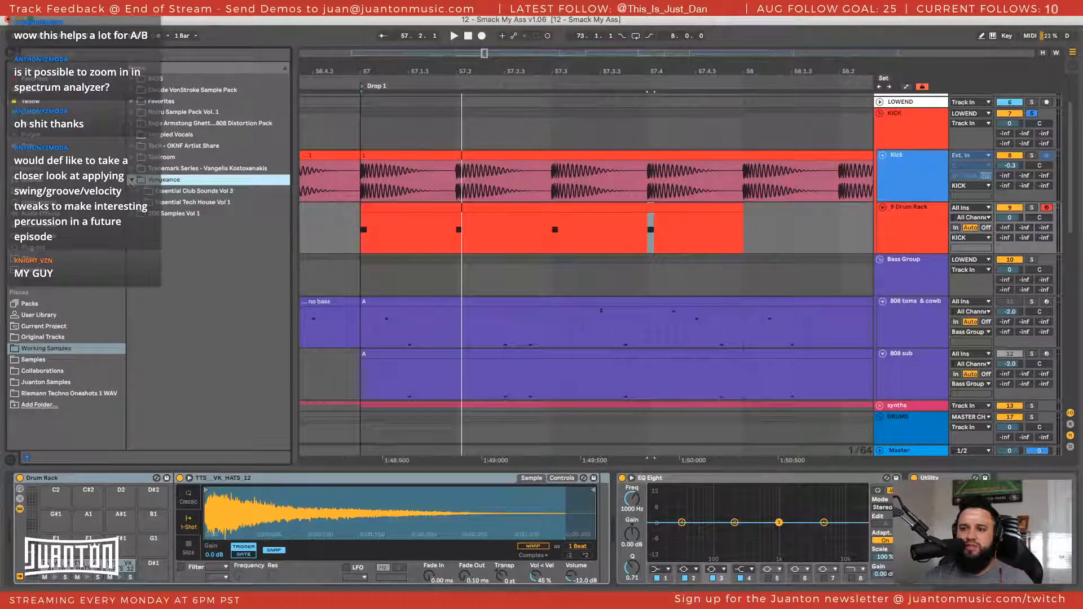
pyautogui.click(139, 202)
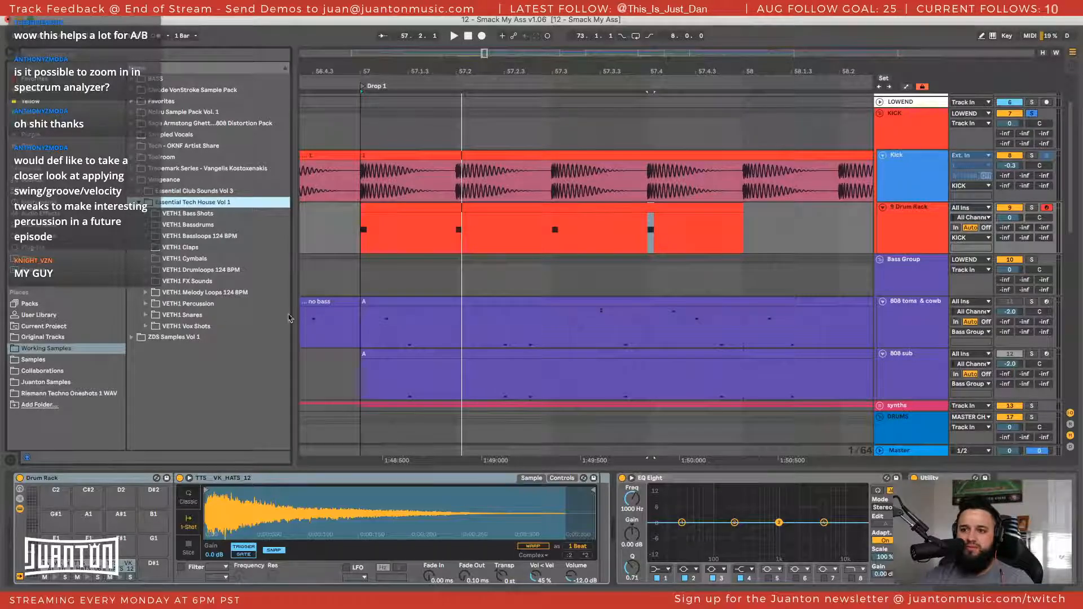
pyautogui.click(146, 305)
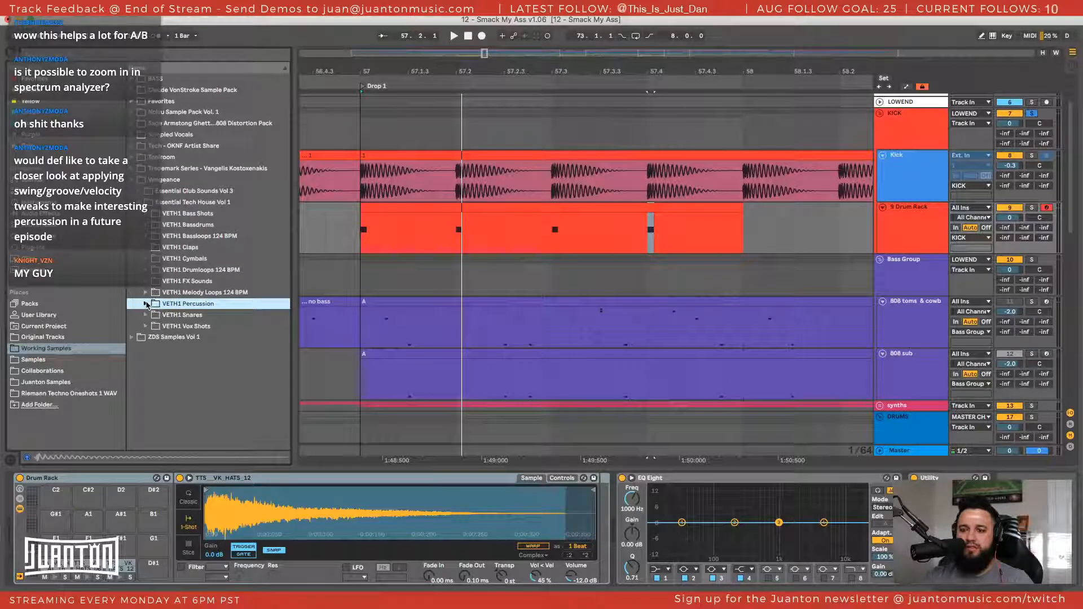
pyautogui.click(146, 259)
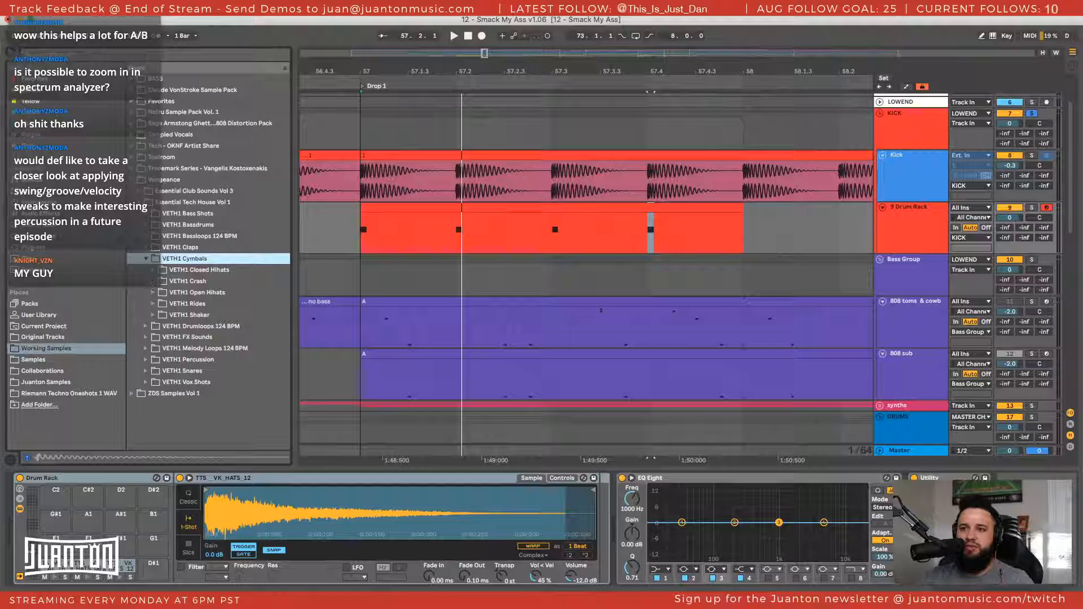
pyautogui.click(153, 270)
# Audition the first closed hihats and load VETH1 Closed Hihat 003.wav onto the free D#1 pad of the Drum Rack
pyautogui.click(181, 282)
pyautogui.click(195, 305)
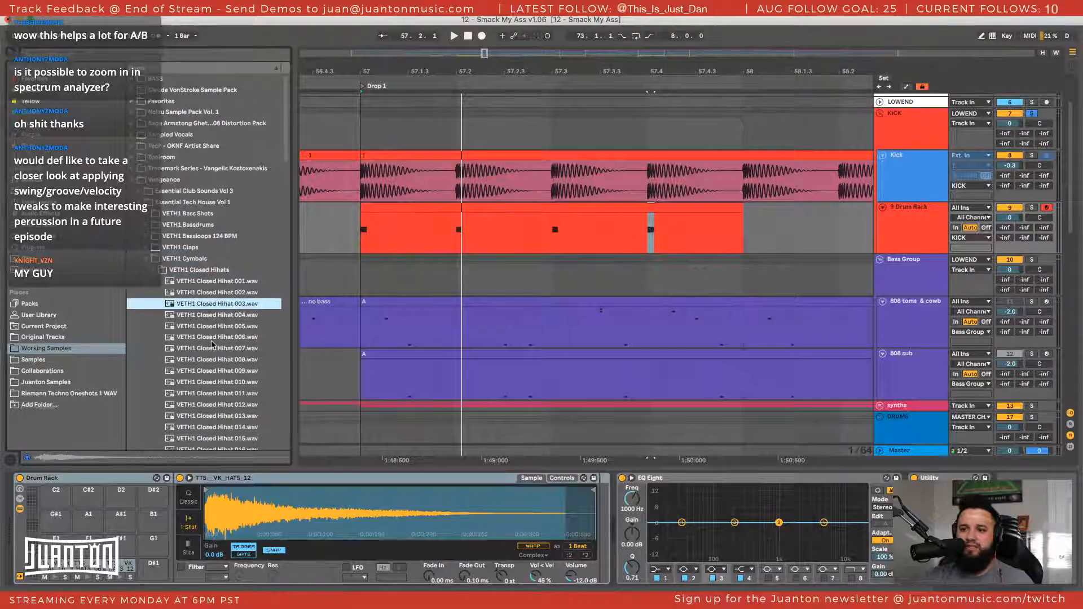
pyautogui.scroll(-3, 212, 338)
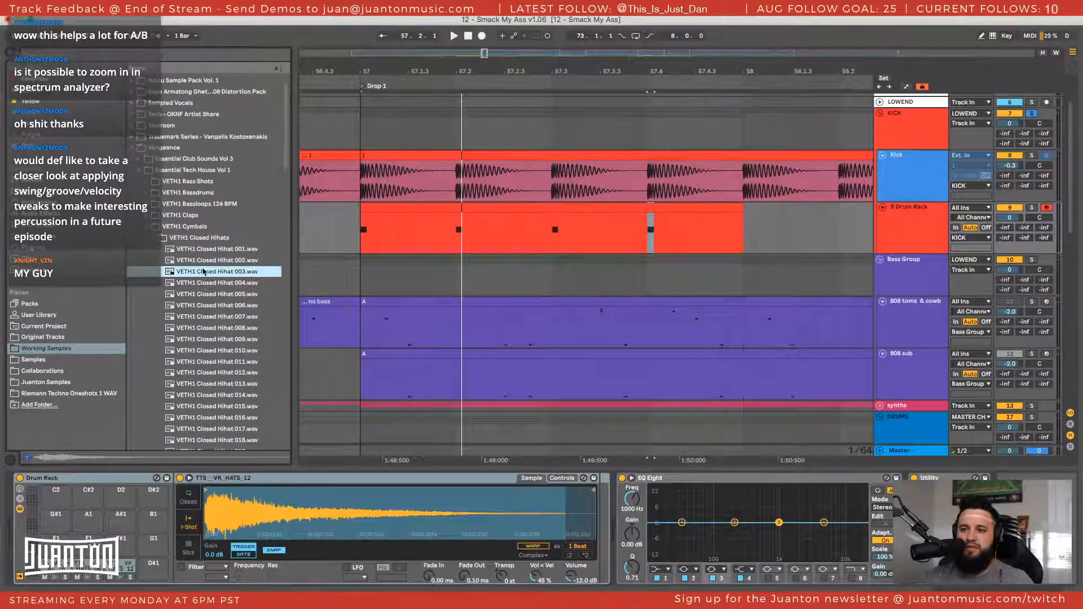
pyautogui.moveTo(177, 466); pyautogui.dragTo(146, 572)
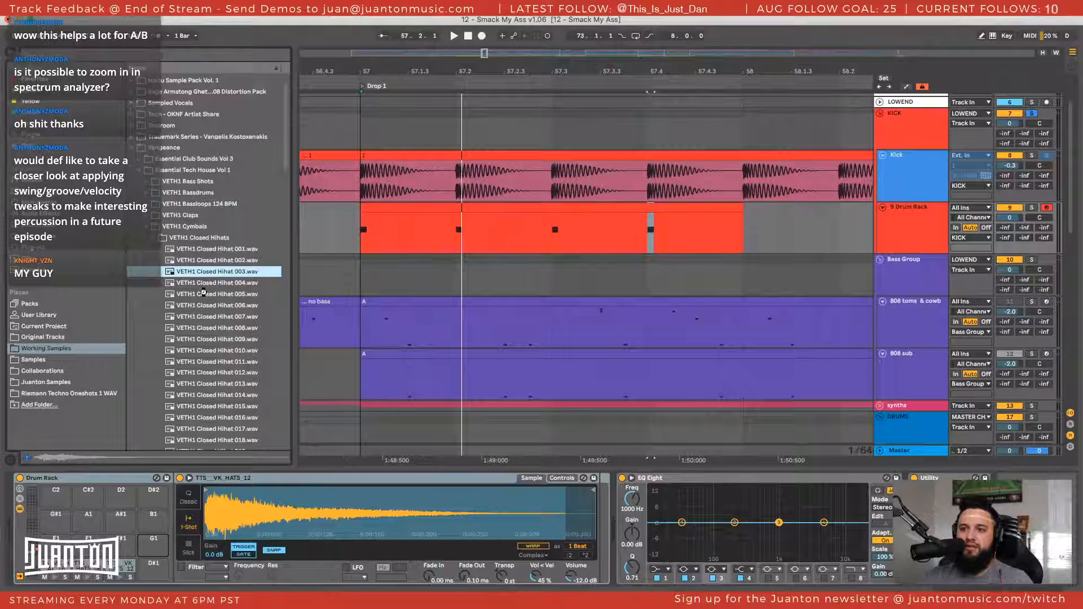
# Audition VETH1 Closed Hihat 004 to 006 and load VETH1 Closed Hihat 006.wav onto the next free Drum Rack pad
pyautogui.press('Down')
pyautogui.press('Down')
pyautogui.press('Down')
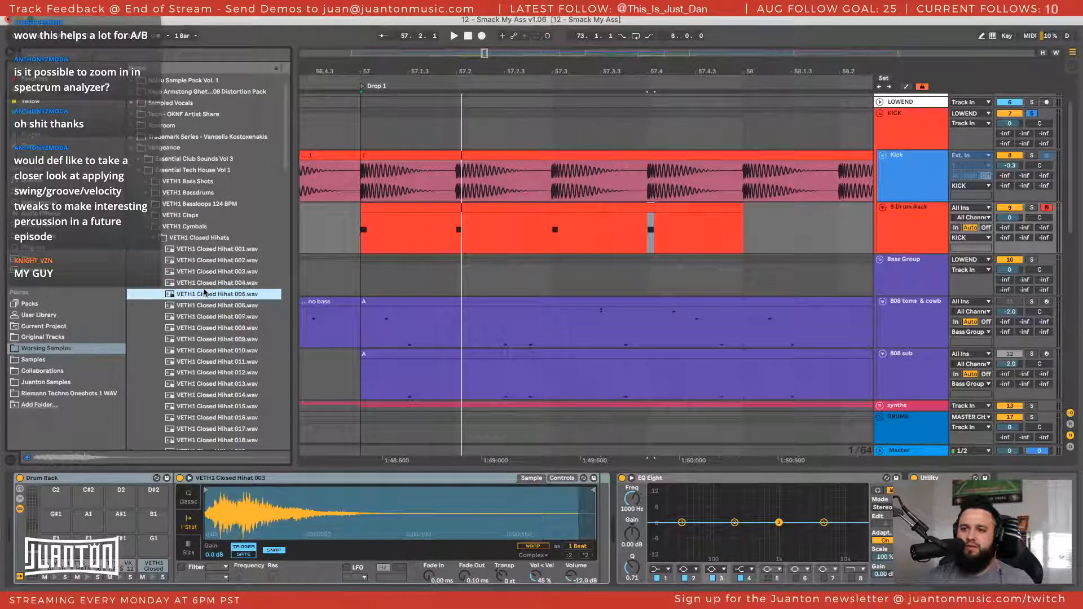
pyautogui.press('Up')
pyautogui.click(206, 306)
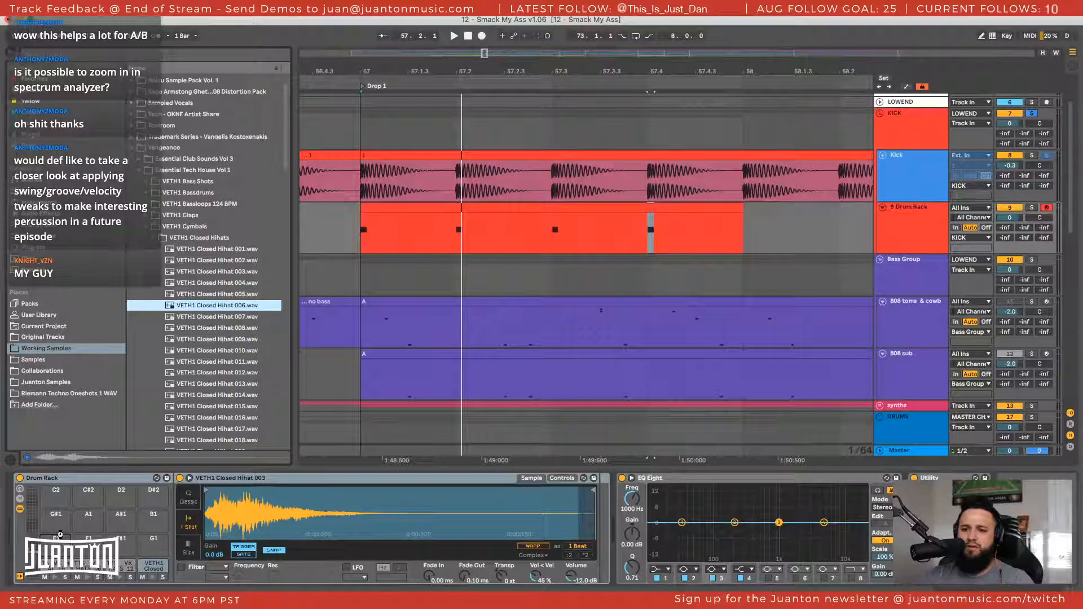
# Audition the closed hihats from 007 to 018 and load VETH1 Closed Hihat 018.wav onto the next free Drum Rack pad
pyautogui.press('Down')
pyautogui.press('Down')
pyautogui.press('Down')
pyautogui.press('Down')
pyautogui.press('Down')
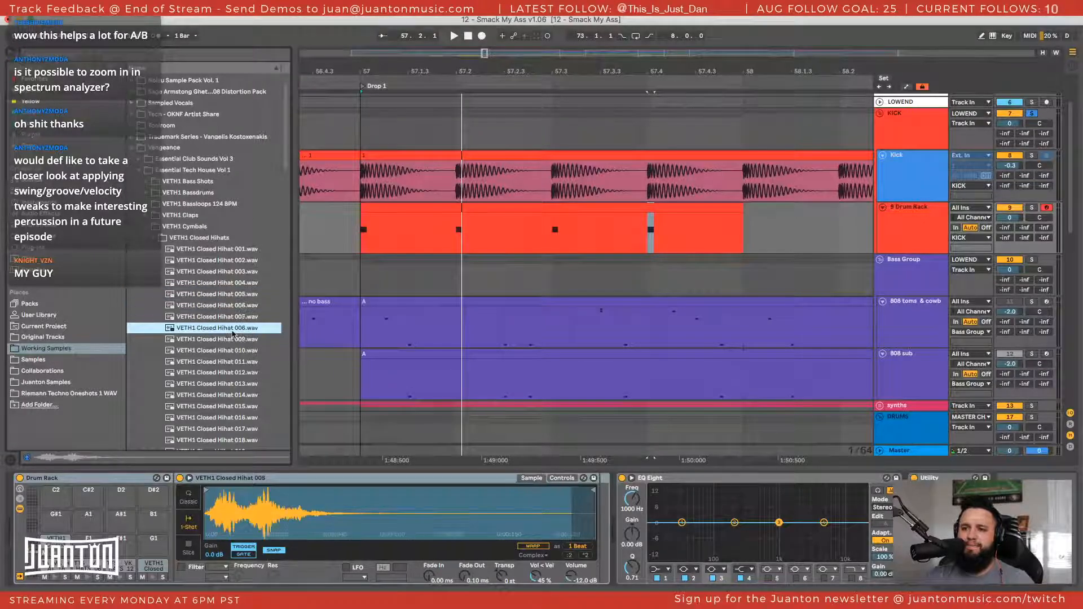
pyautogui.press('Down')
pyautogui.press('Down')
pyautogui.press('Down')
pyautogui.press('Down')
pyautogui.press('Down')
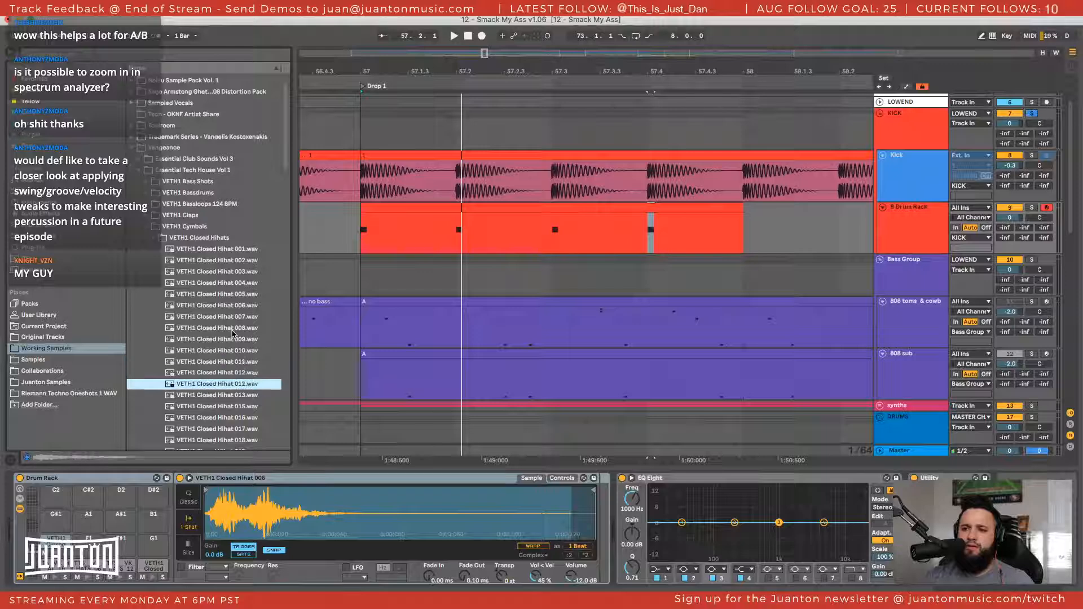
pyautogui.press('Down')
pyautogui.press('Down')
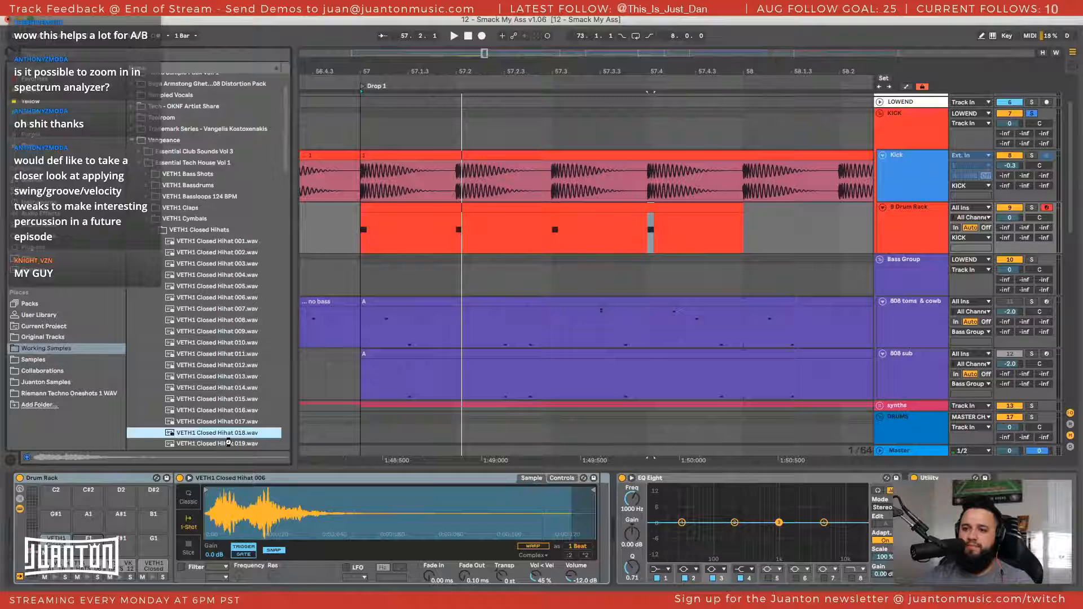
pyautogui.press('Return')
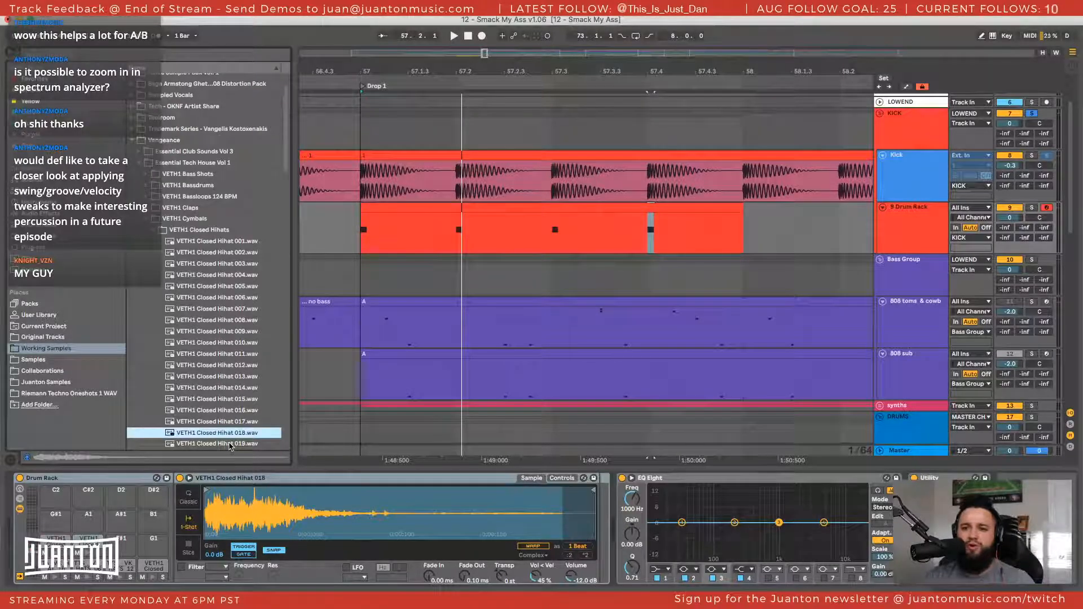
# Audition the closed hihats from 019 to 023 and load VETH1 Closed Hihat 023.wav onto the free pad before G1
pyautogui.click(230, 445)
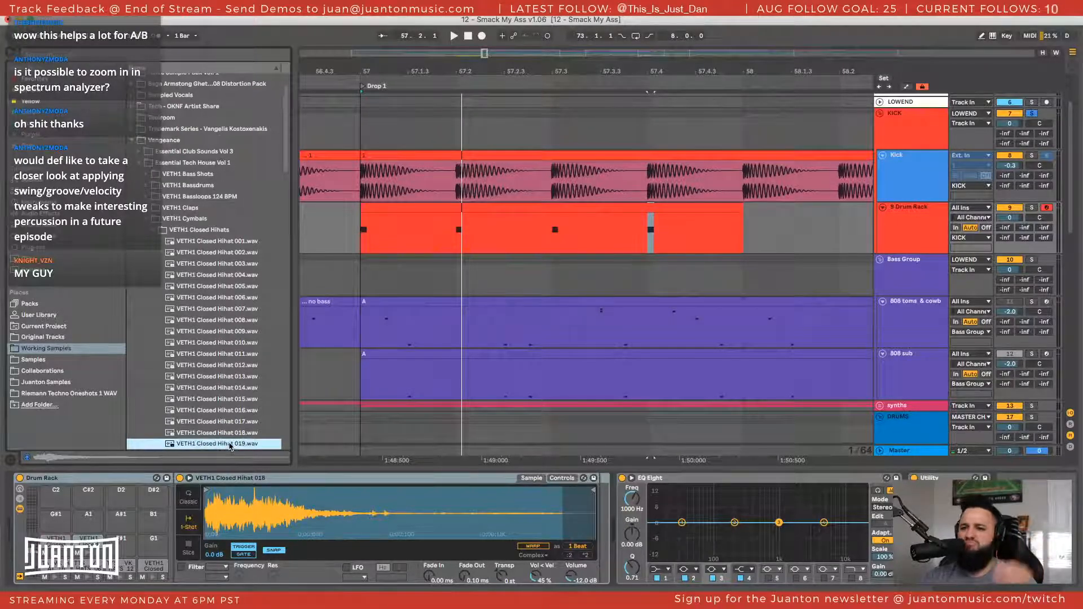
pyautogui.press('Down')
pyautogui.press('Down')
pyautogui.press('Down')
pyautogui.press('Down')
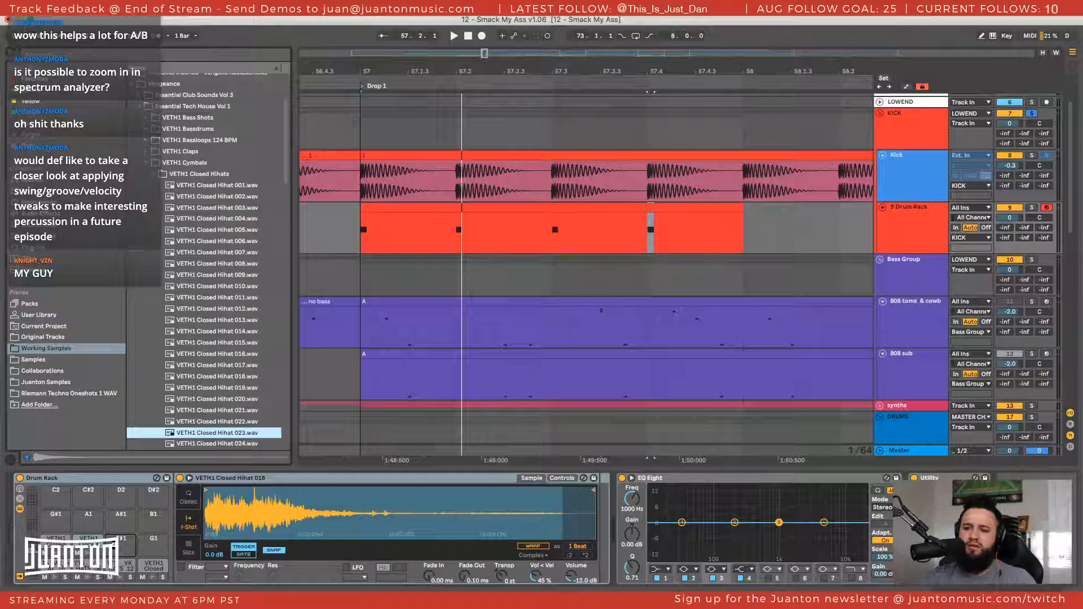
pyautogui.moveTo(114, 545); pyautogui.dragTo(116, 548)
# Audition the closed hihats from 024 to 031 and load VETH1 Closed Hihat 031.wav onto the G1 pad
pyautogui.press('Down')
pyautogui.press('Down')
pyautogui.press('Down')
pyautogui.press('Down')
pyautogui.press('Down')
pyautogui.press('Down')
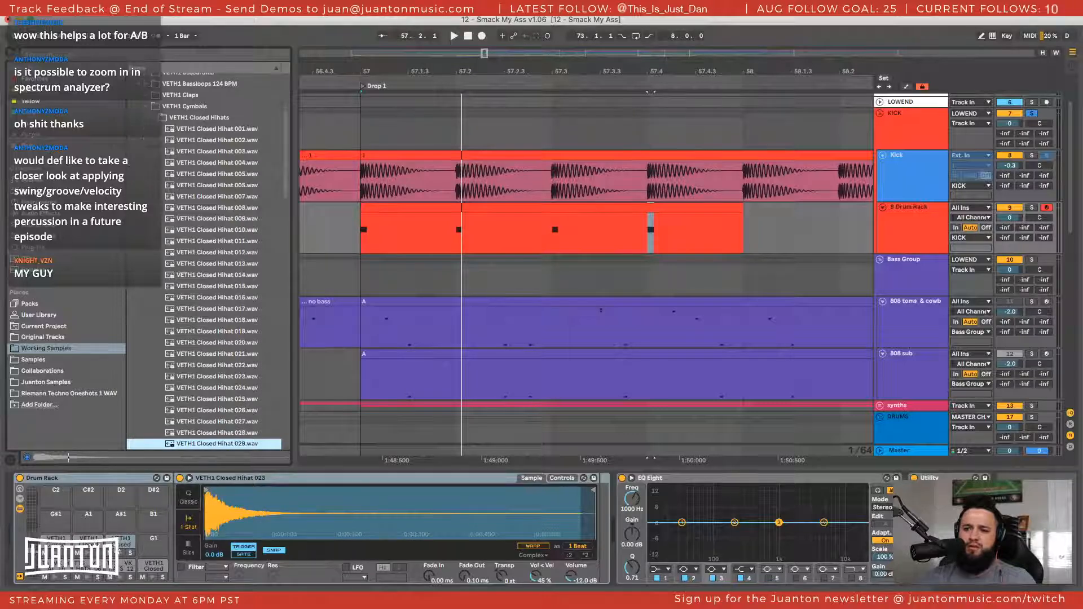
pyautogui.press('Down')
pyautogui.press('Down')
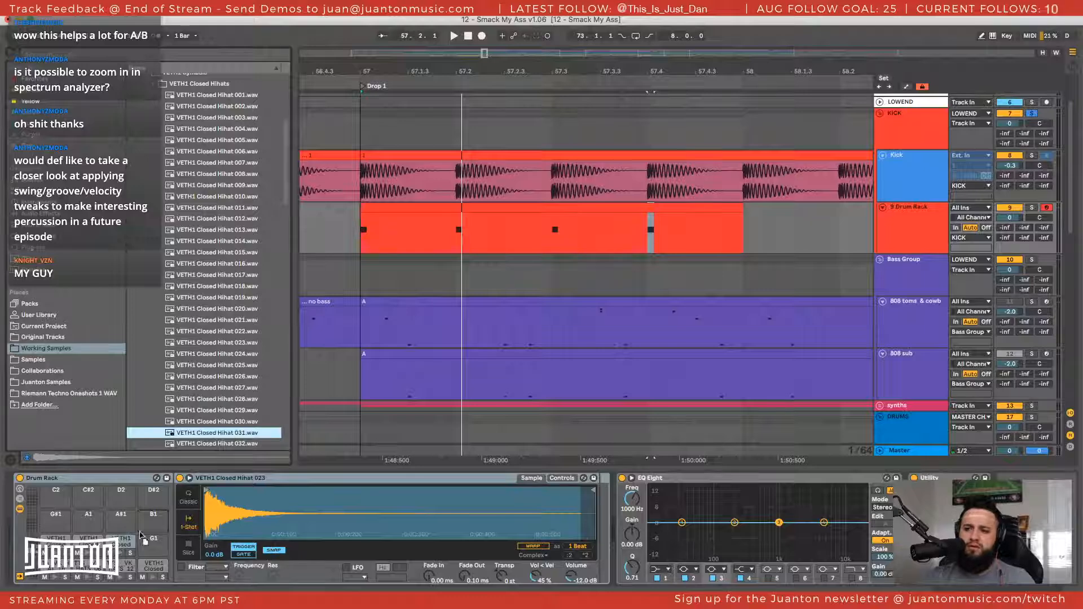
pyautogui.moveTo(139, 535); pyautogui.dragTo(146, 538)
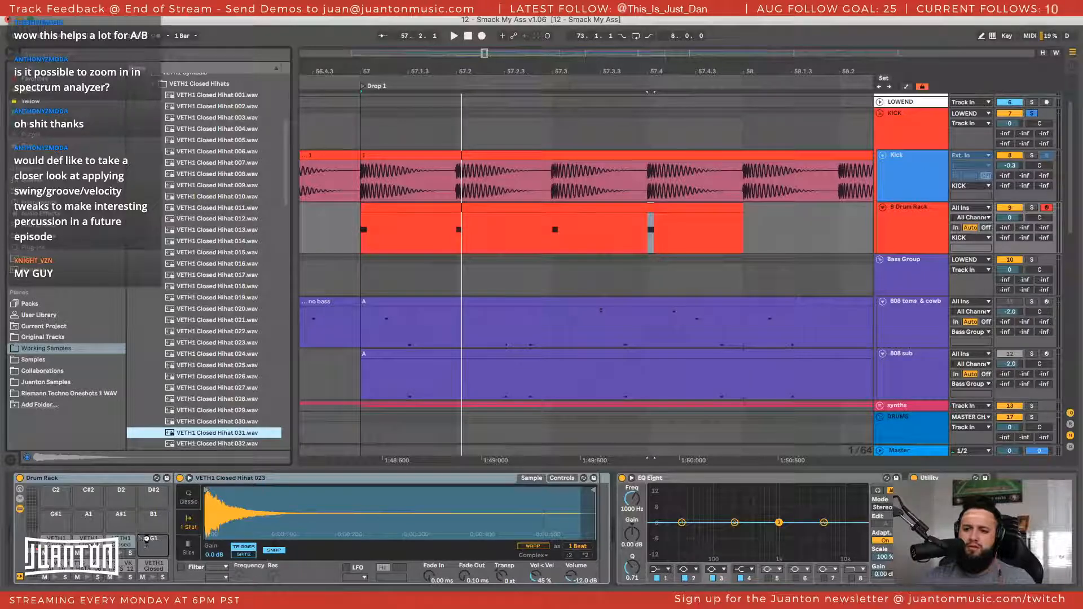
# Audition closed hihats between 044 and 060 and load VETH1 Closed Hihat 052.wav onto the G#1 pad
pyautogui.scroll(-8, 246, 296)
pyautogui.click(246, 296)
pyautogui.click(246, 318)
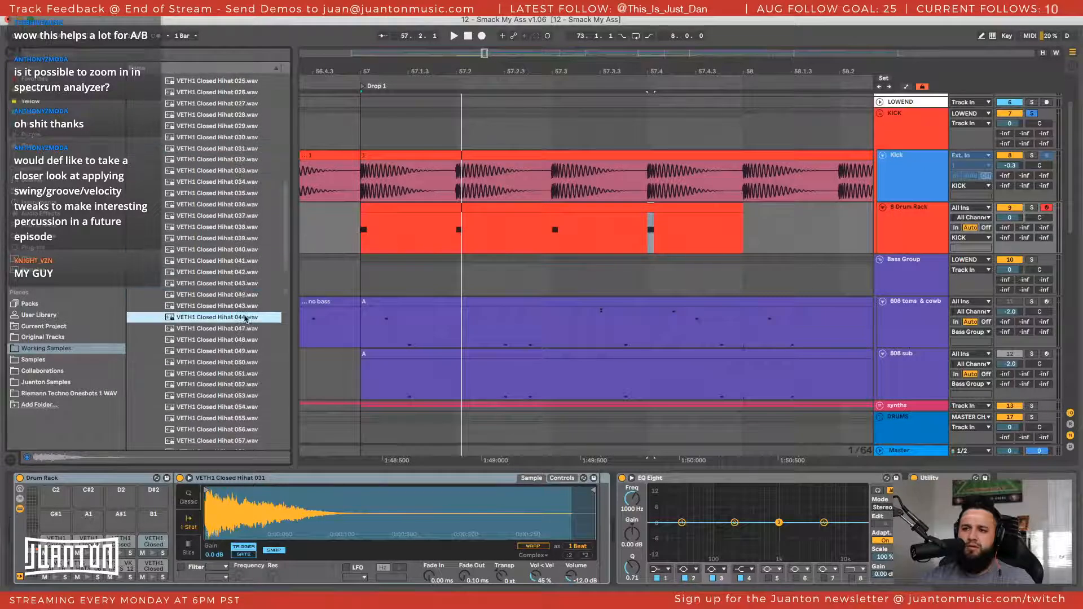
pyautogui.click(246, 353)
pyautogui.click(247, 375)
pyautogui.scroll(-3, 247, 382)
pyautogui.click(246, 382)
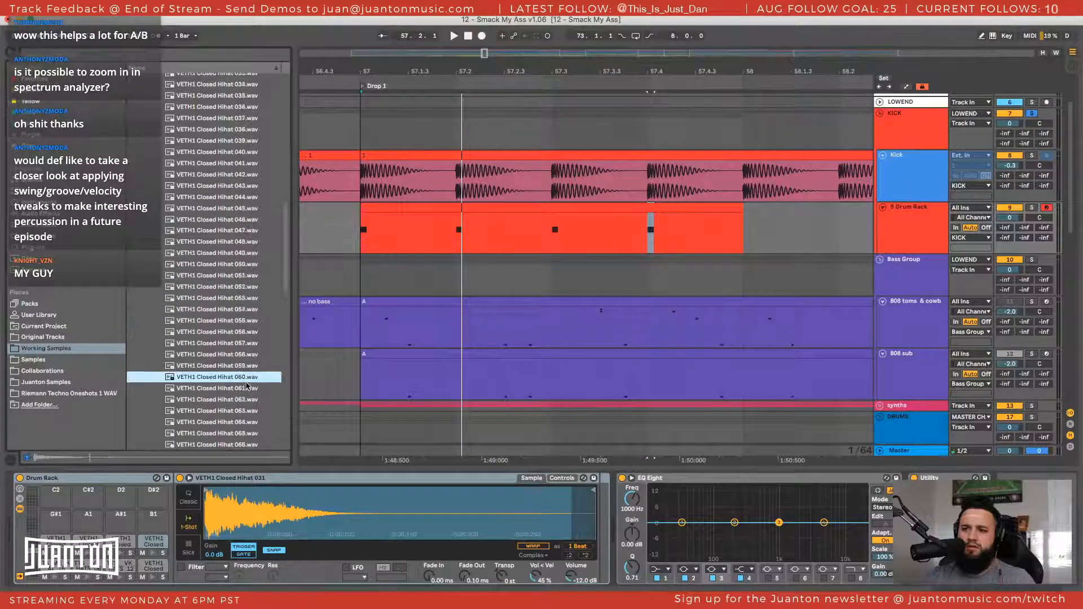
pyautogui.scroll(-3, 246, 383)
pyautogui.click(234, 310)
pyautogui.click(232, 279)
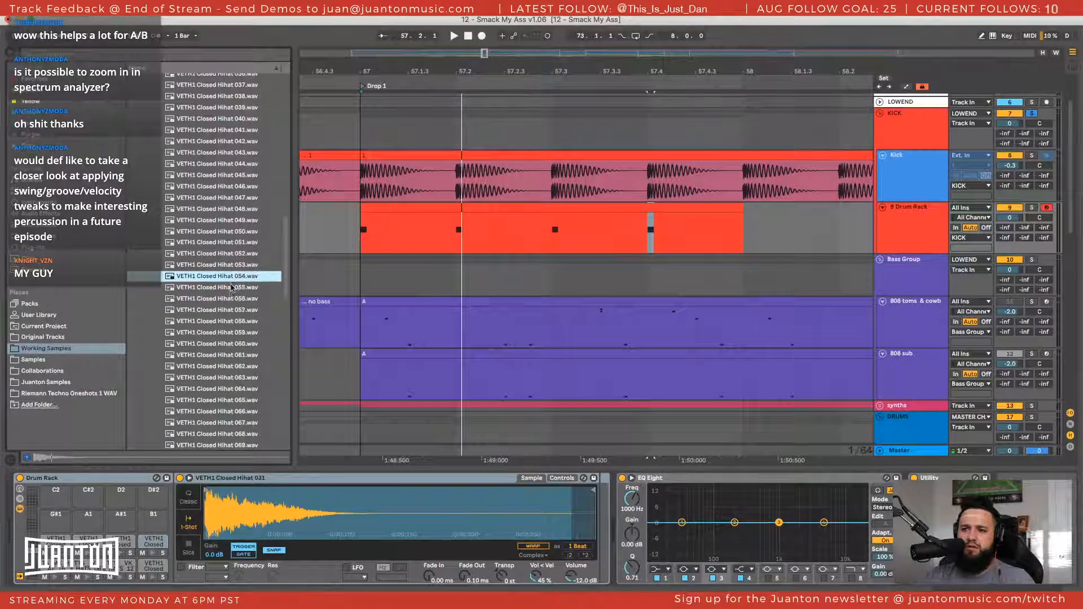
pyautogui.click(230, 255)
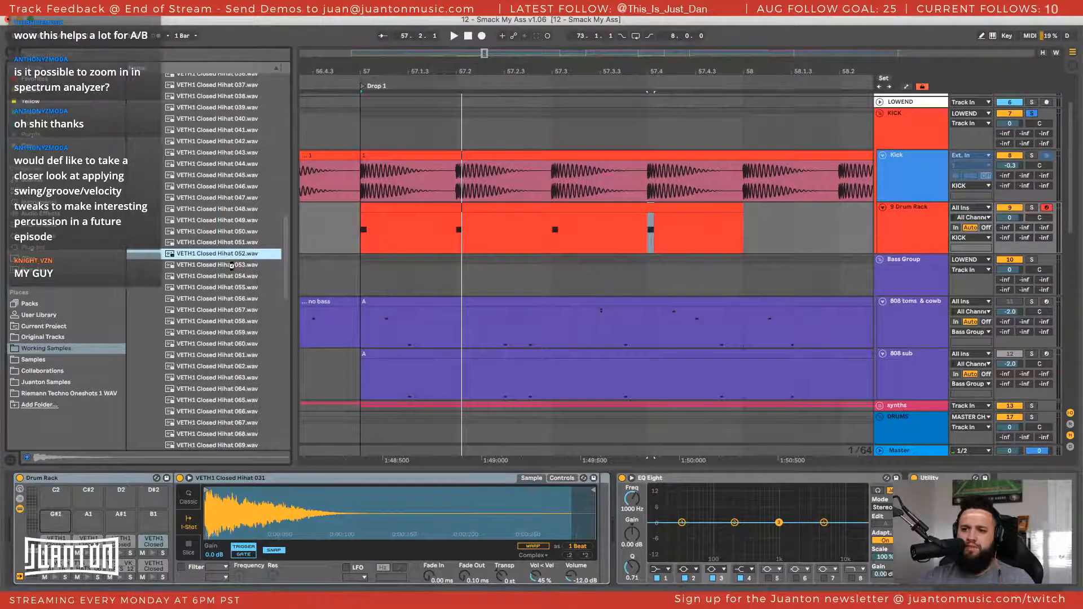
# Audition VETH1 Closed Hihat 053 and 054, and load VETH1 Closed Hihat 054.wav onto the A1 pad
pyautogui.click(220, 266)
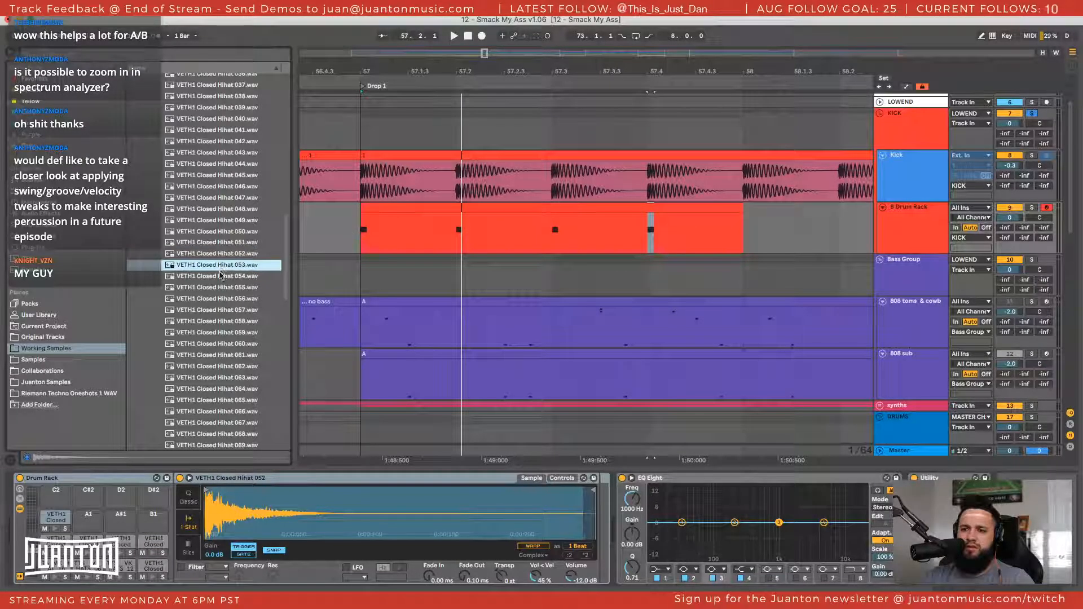
pyautogui.click(221, 276)
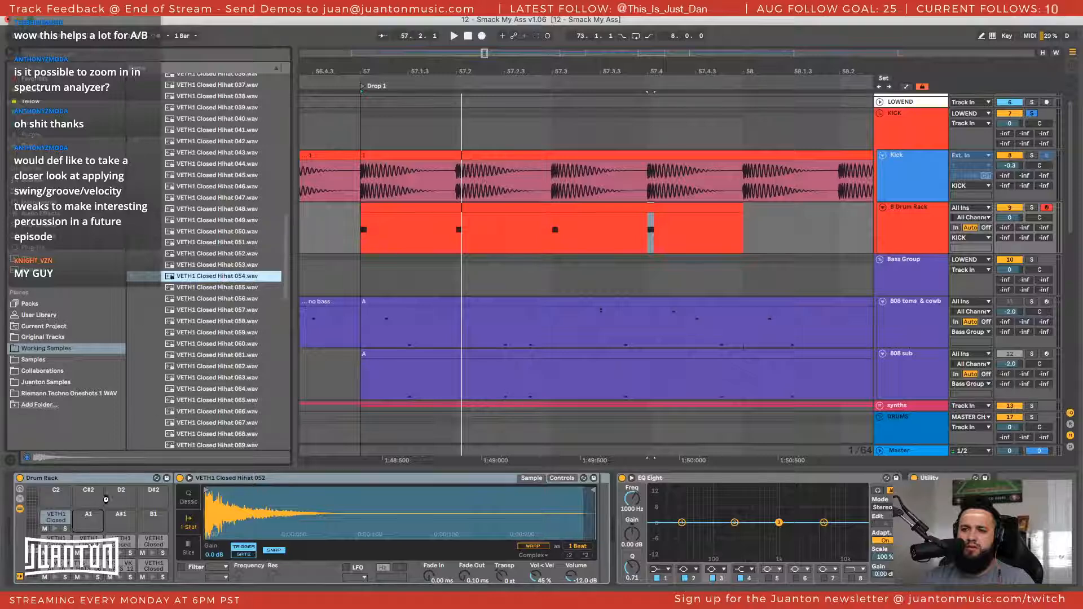
# Audition further closed hihats in the folder, from VETH1 Closed Hihat 059 through VETH1 Closed Hihat 070
pyautogui.click(226, 334)
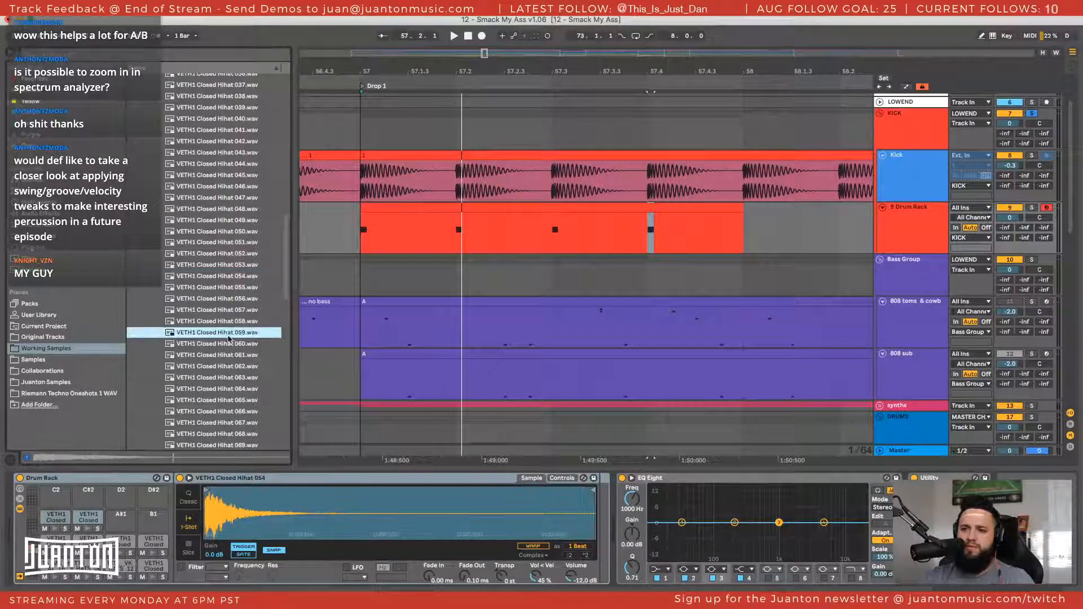
pyautogui.click(228, 356)
pyautogui.click(220, 404)
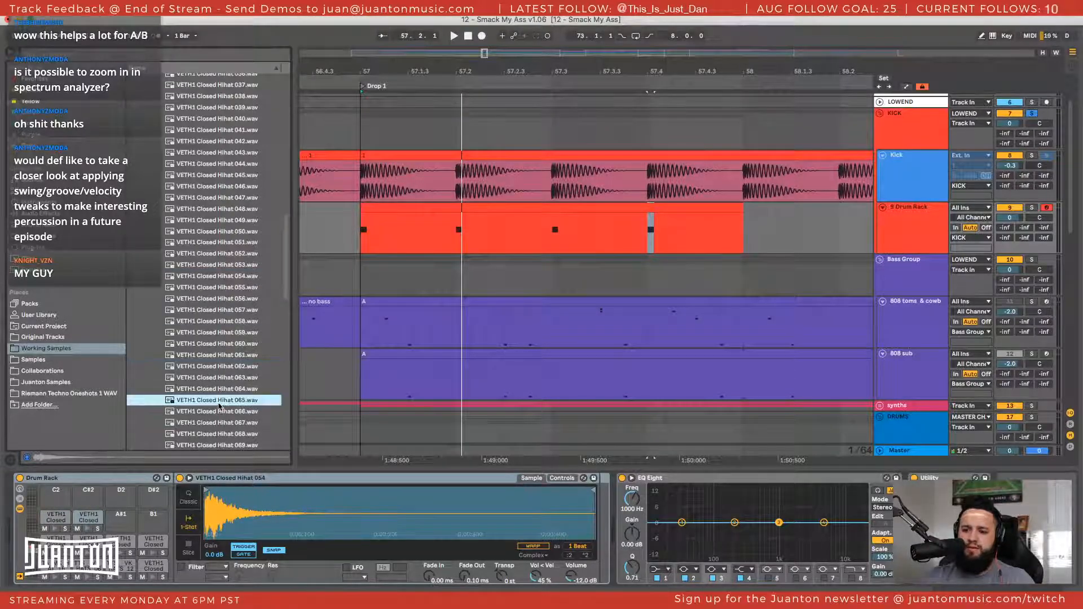
pyautogui.click(220, 423)
pyautogui.scroll(-3, 219, 418)
pyautogui.click(214, 377)
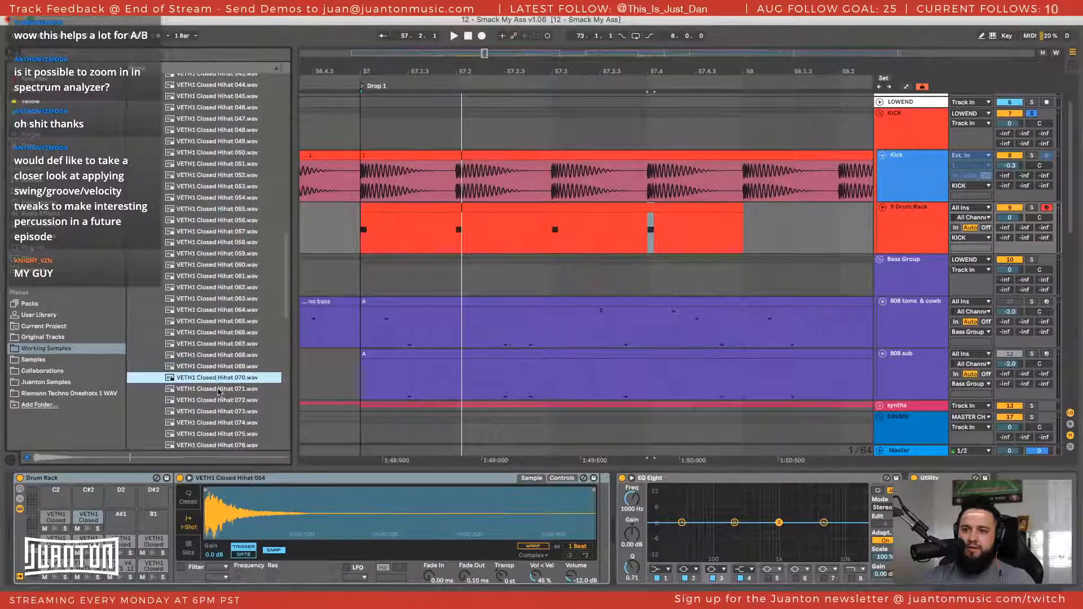
pyautogui.scroll(-2, 223, 338)
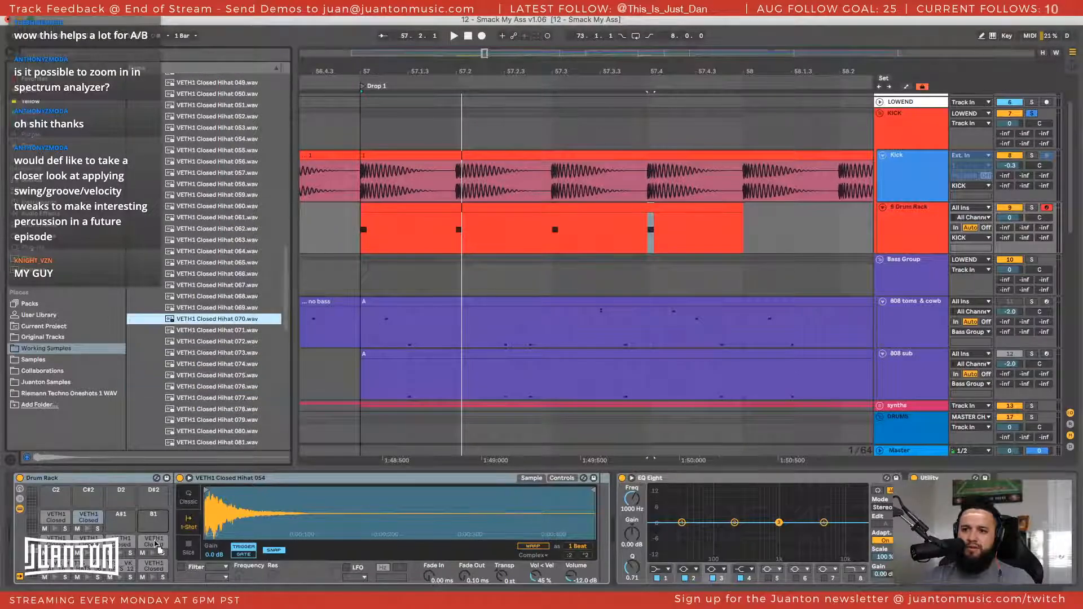
# Load VETH1 Closed Hihat 070.wav onto the A#1 pad and audition further closed hihats down the folder to VETH1 Closed Hihat 109
pyautogui.moveTo(156, 545); pyautogui.dragTo(121, 515)
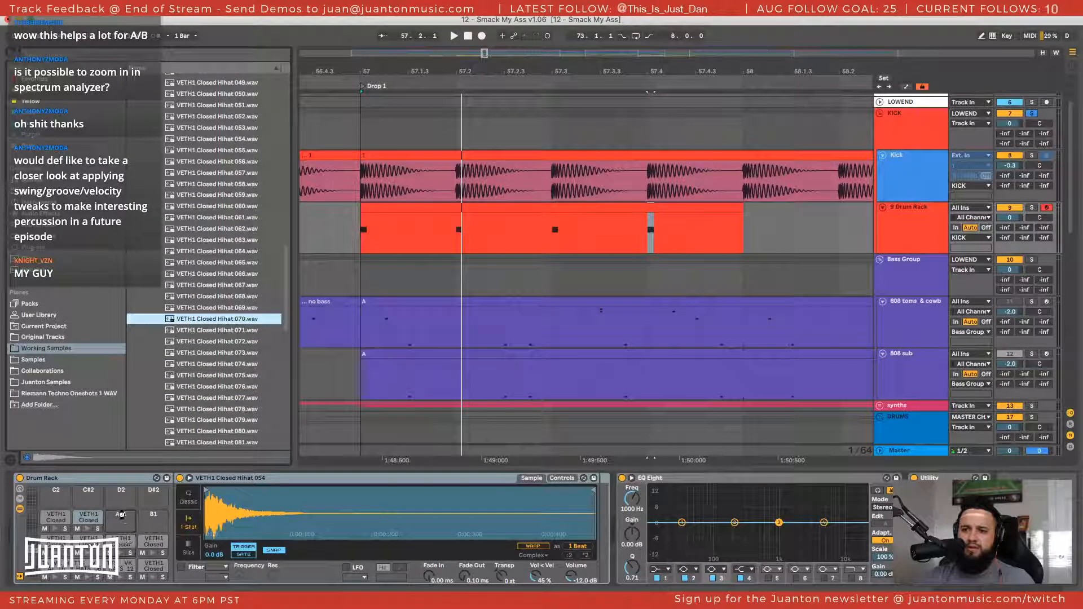
pyautogui.scroll(-4, 233, 402)
pyautogui.click(238, 410)
pyautogui.scroll(-3, 238, 411)
pyautogui.click(238, 410)
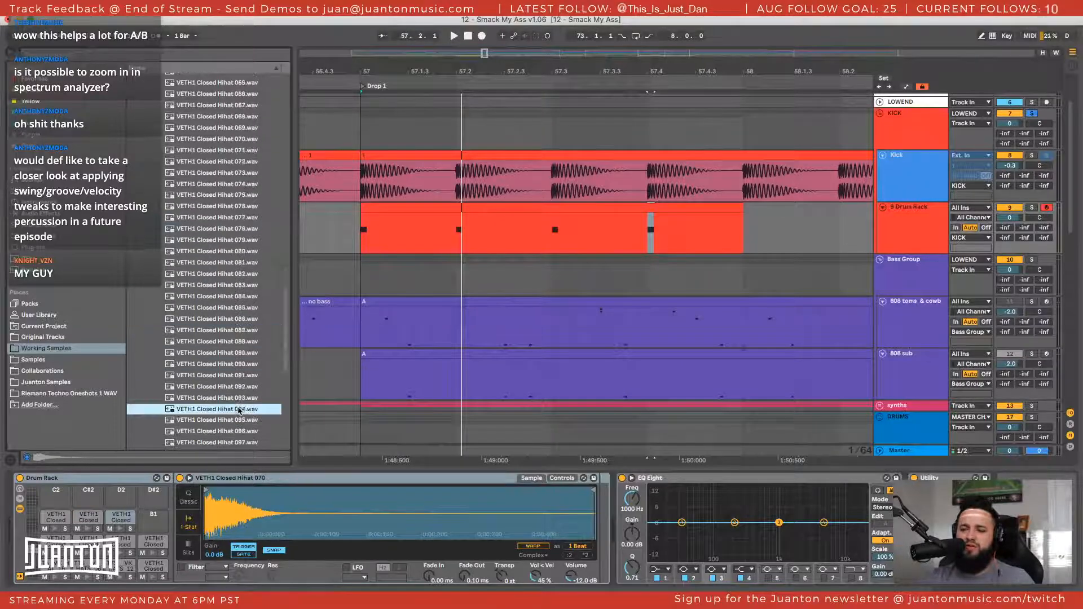
pyautogui.scroll(-3, 238, 410)
pyautogui.scroll(-1, 239, 410)
pyautogui.click(239, 410)
pyautogui.scroll(-3, 239, 409)
pyautogui.click(240, 409)
pyautogui.scroll(-3, 240, 410)
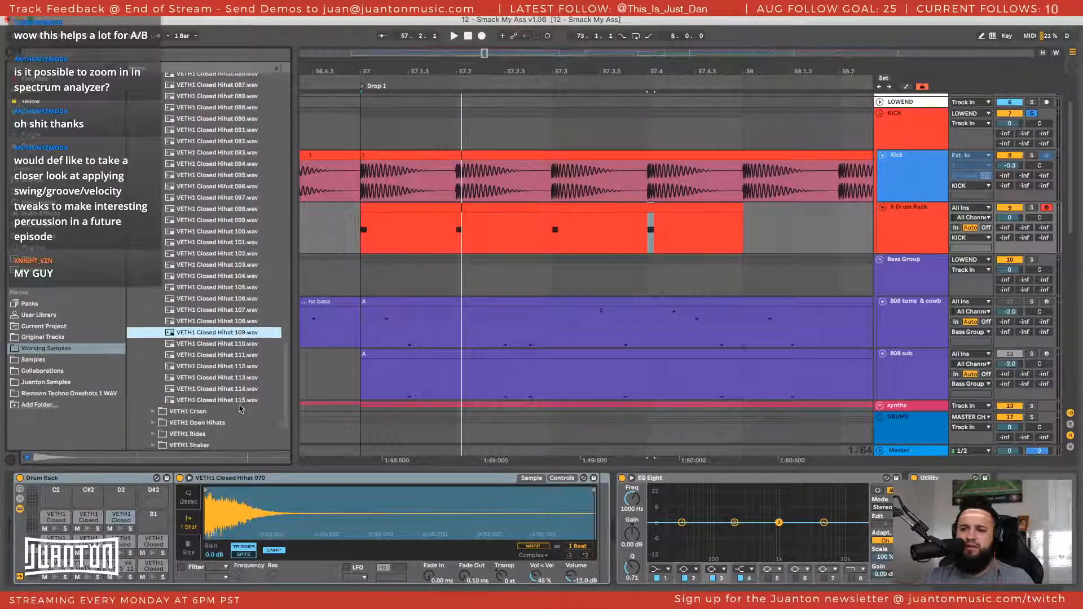
# Audition the last closed hihats between 108 and 115 and load VETH1 Closed Hihat 108.wav onto the B1 pad
pyautogui.click(241, 407)
pyautogui.click(241, 399)
pyautogui.click(243, 387)
pyautogui.click(243, 364)
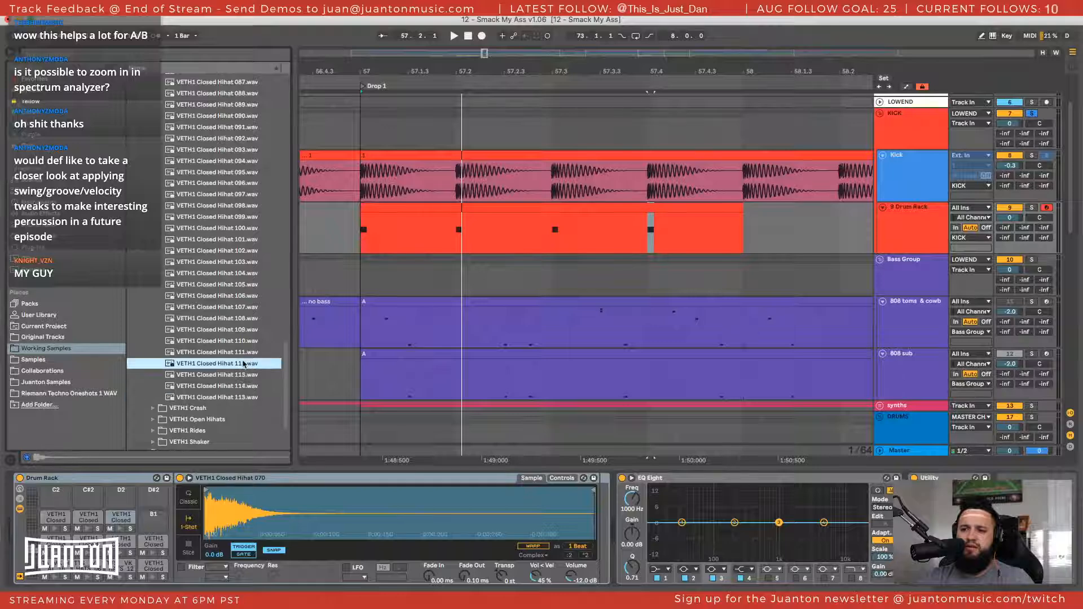
pyautogui.click(244, 352)
pyautogui.click(235, 340)
pyautogui.click(235, 318)
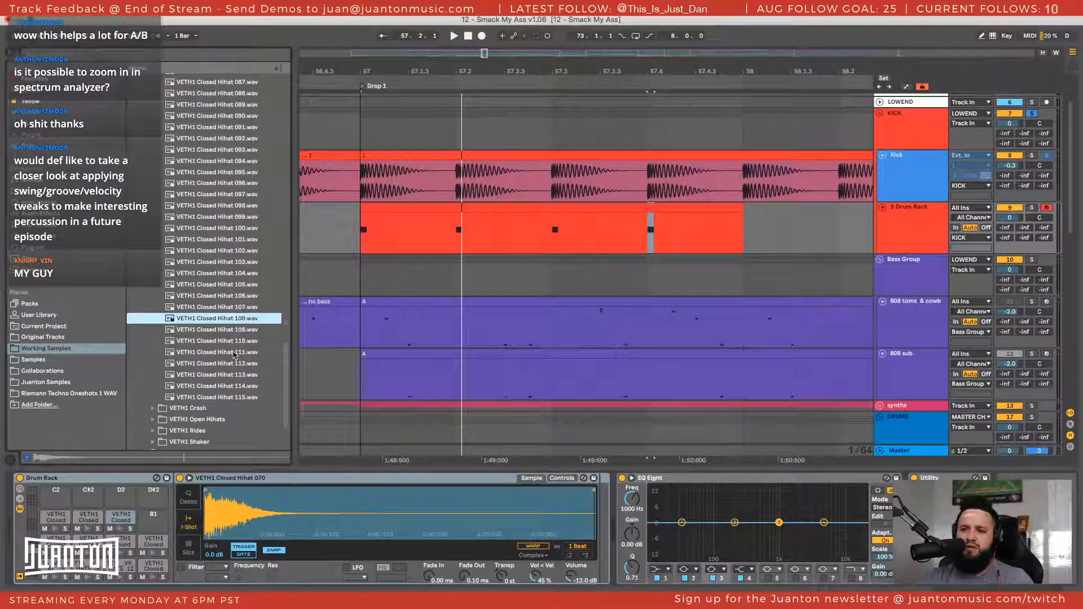
pyautogui.click(233, 375)
pyautogui.click(232, 400)
pyautogui.moveTo(230, 320); pyautogui.dragTo(150, 520)
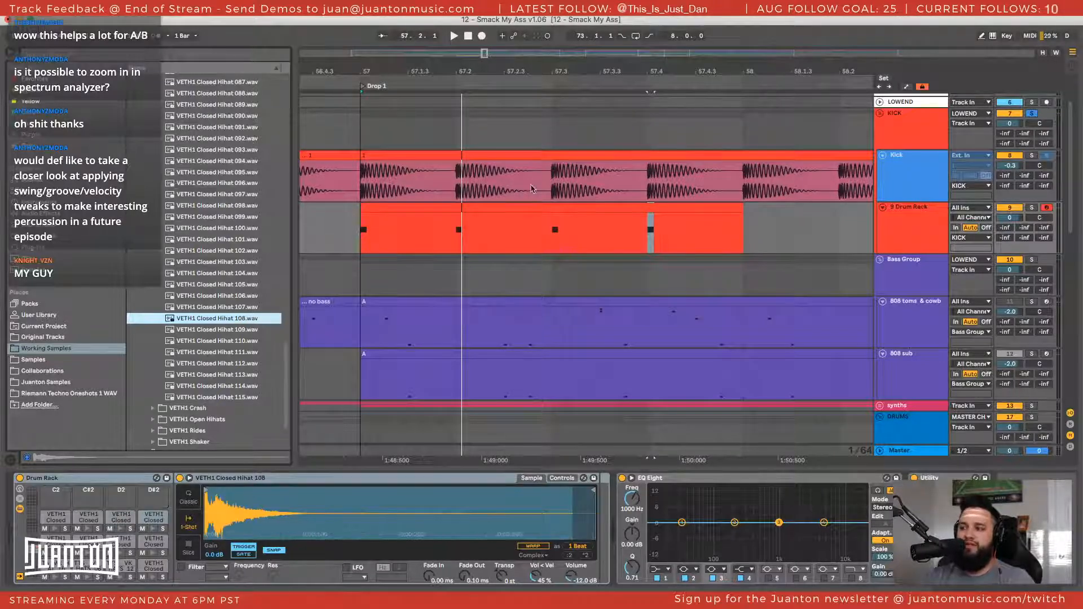
# In the Drum Rack MIDI clip, unfold the note editor and move the four C3 notes to VETH1 Closed Hihat 108
pyautogui.doubleClick(477, 210)
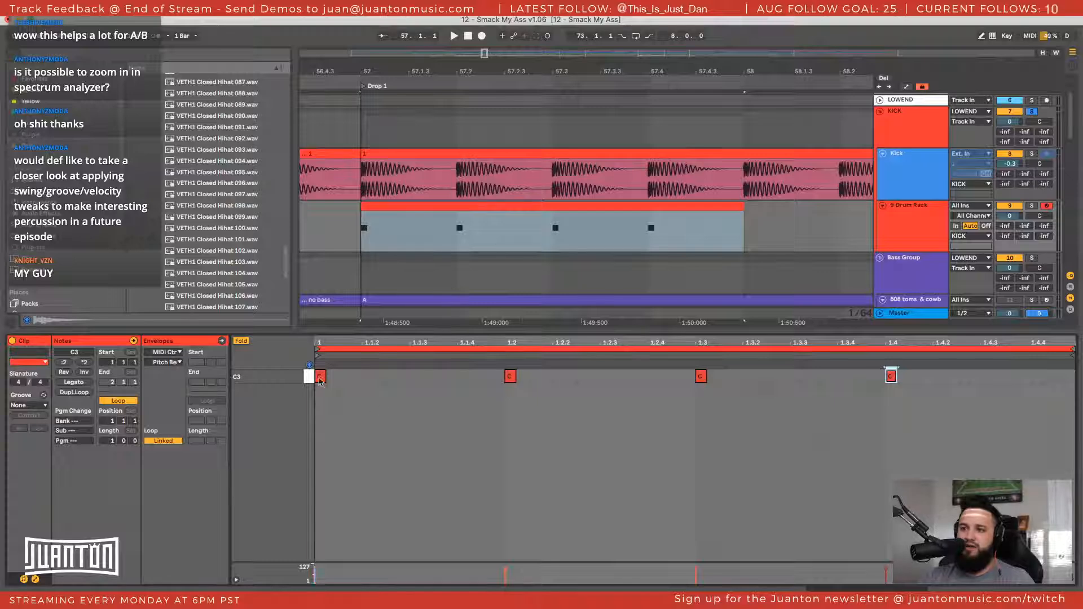
pyautogui.click(240, 341)
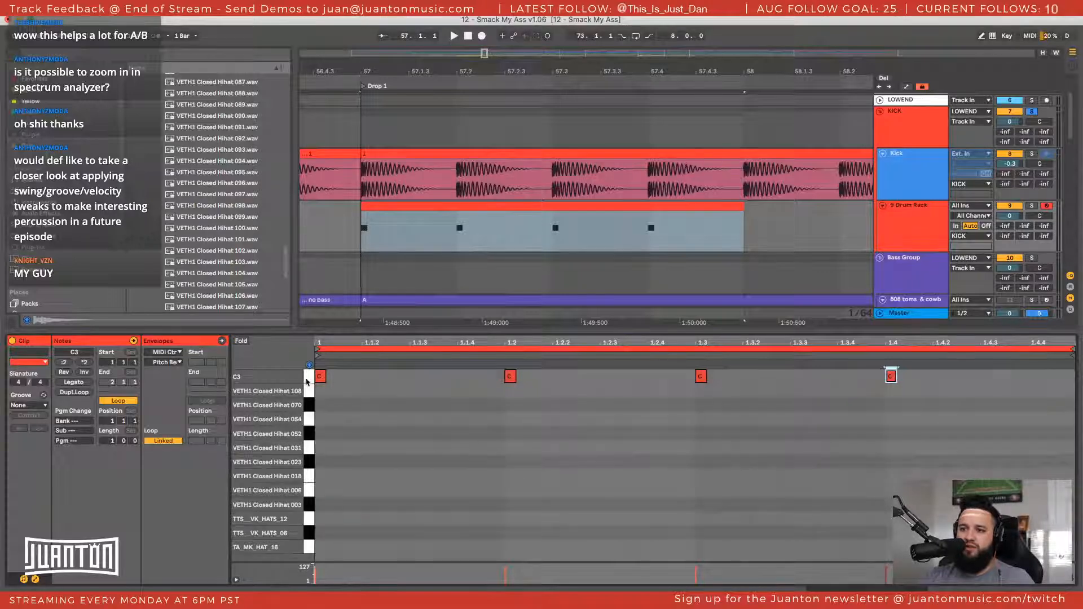
pyautogui.click(307, 382)
pyautogui.press('Down')
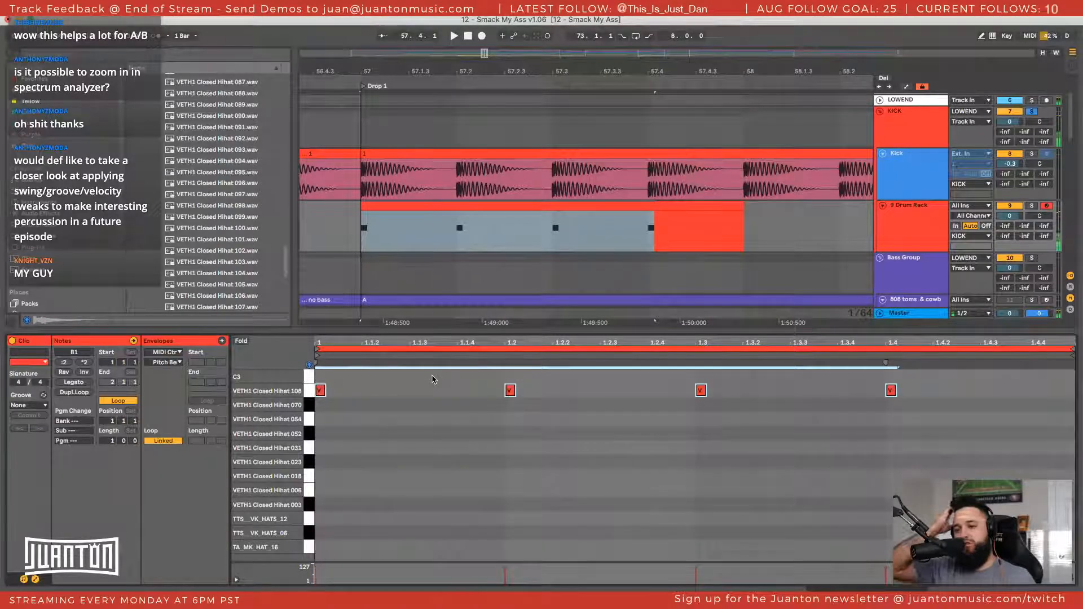
pyautogui.click(240, 341)
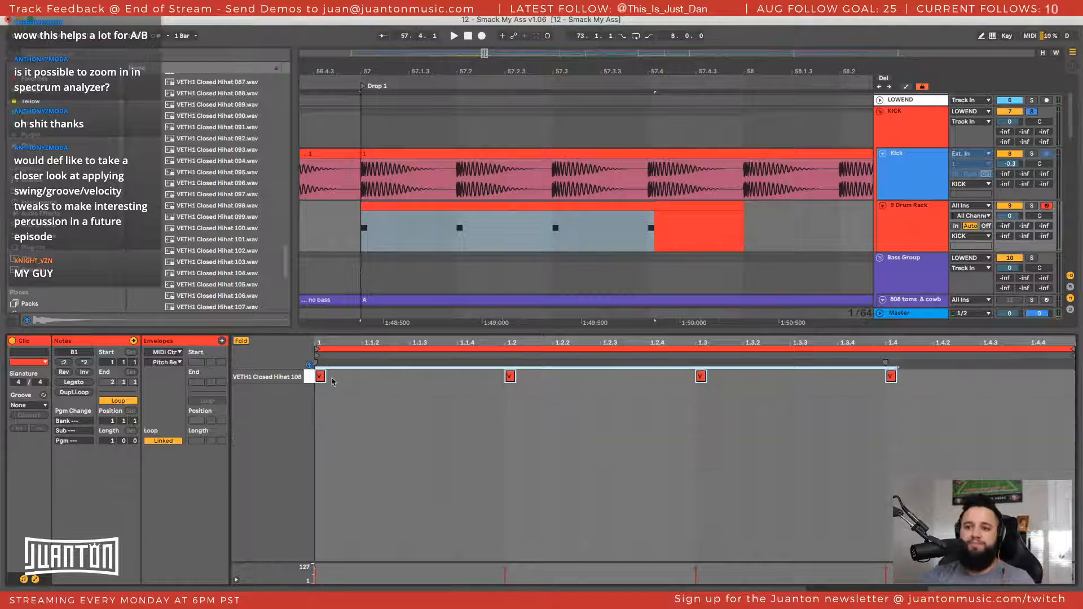
pyautogui.click(248, 344)
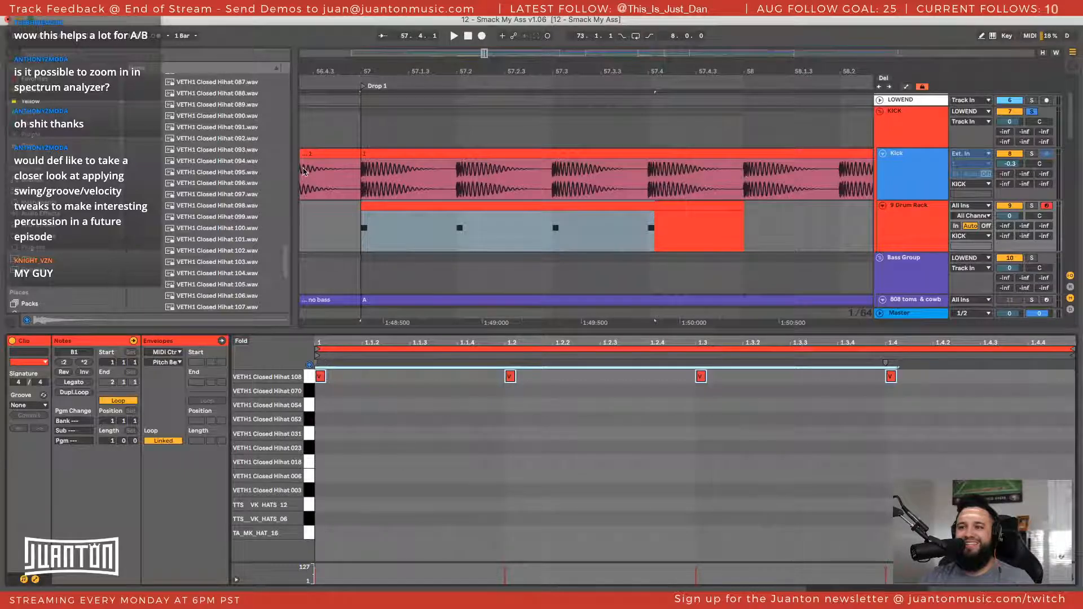
# Solo the LOWEND group and play the Drum Rack clip's bar at Drop 1 in a loop
pyautogui.click(428, 204)
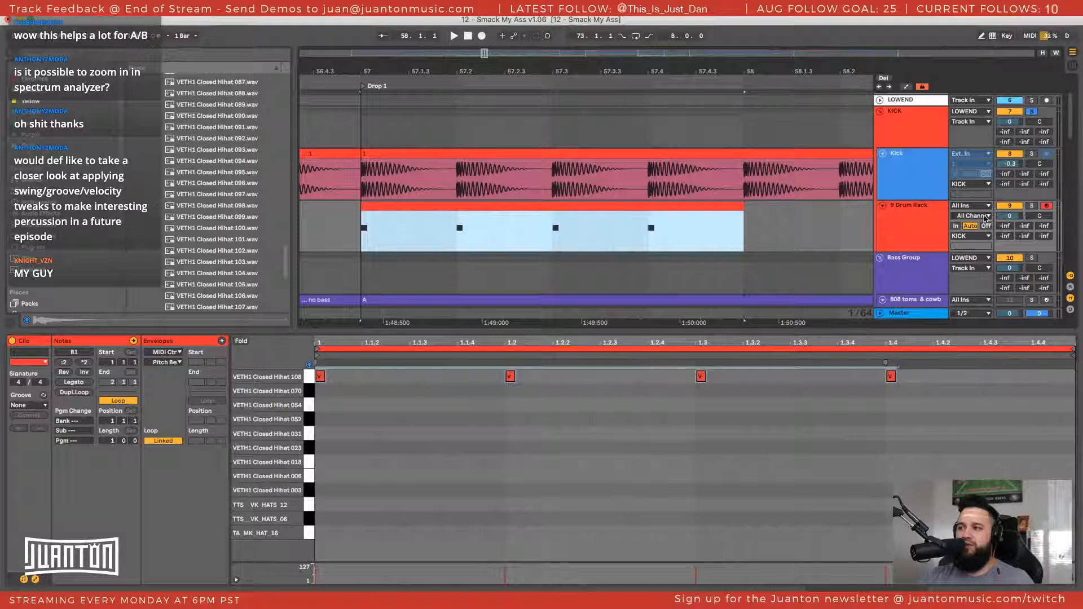
pyautogui.click(1032, 100)
pyautogui.press('space')
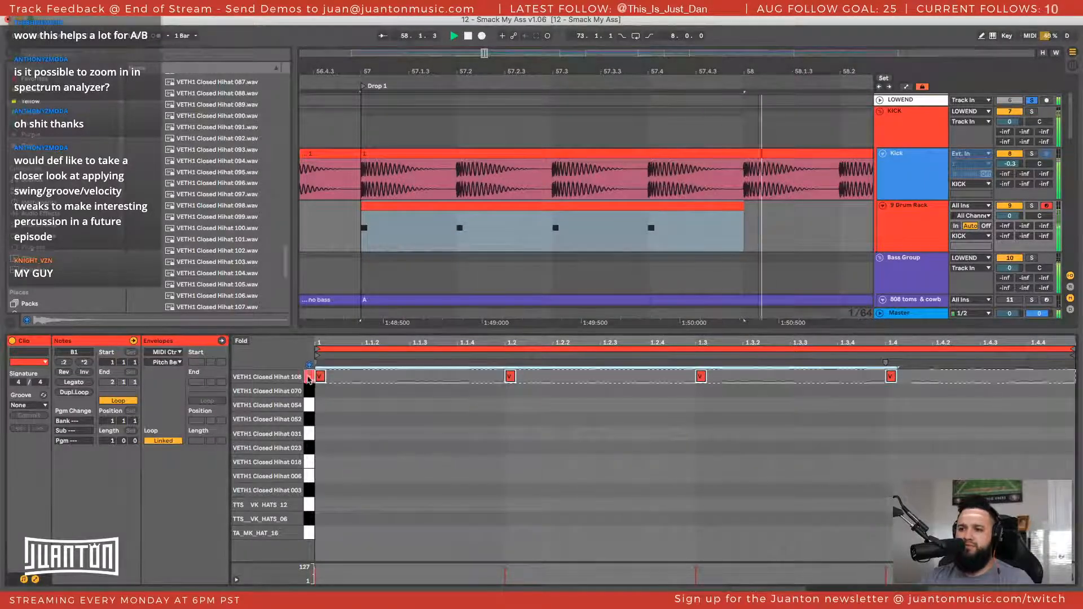
pyautogui.press('space')
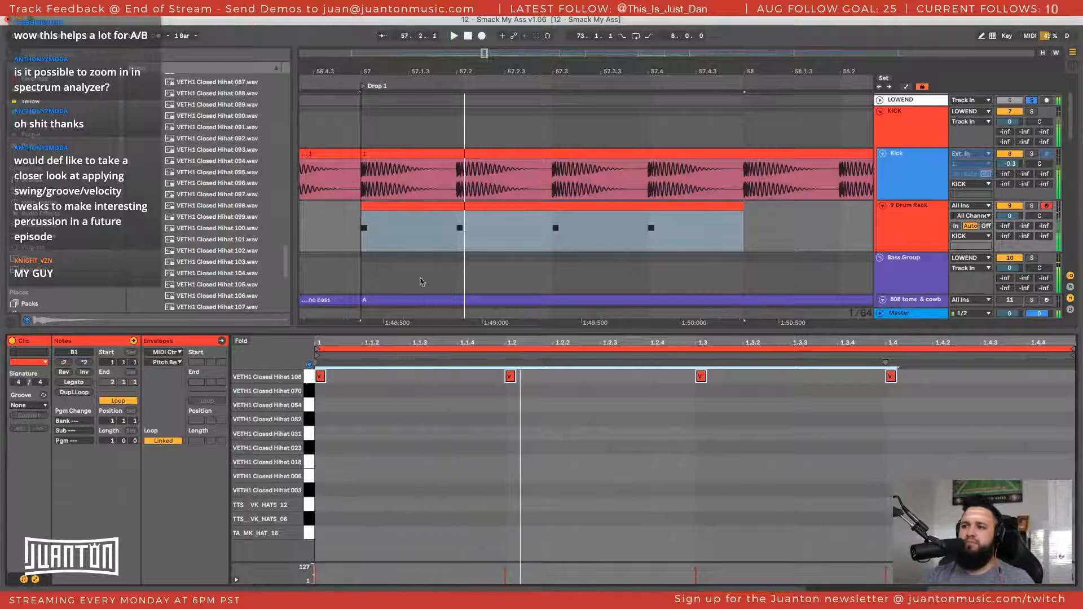
pyautogui.click(421, 207)
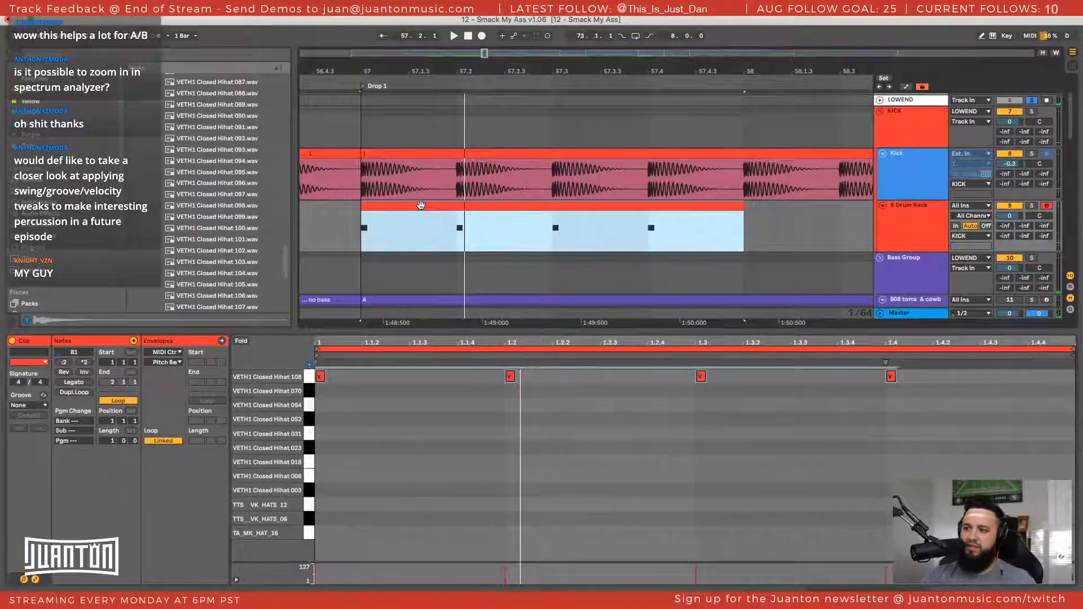
pyautogui.hotkey('ctrl', 'l')
pyautogui.press('space')
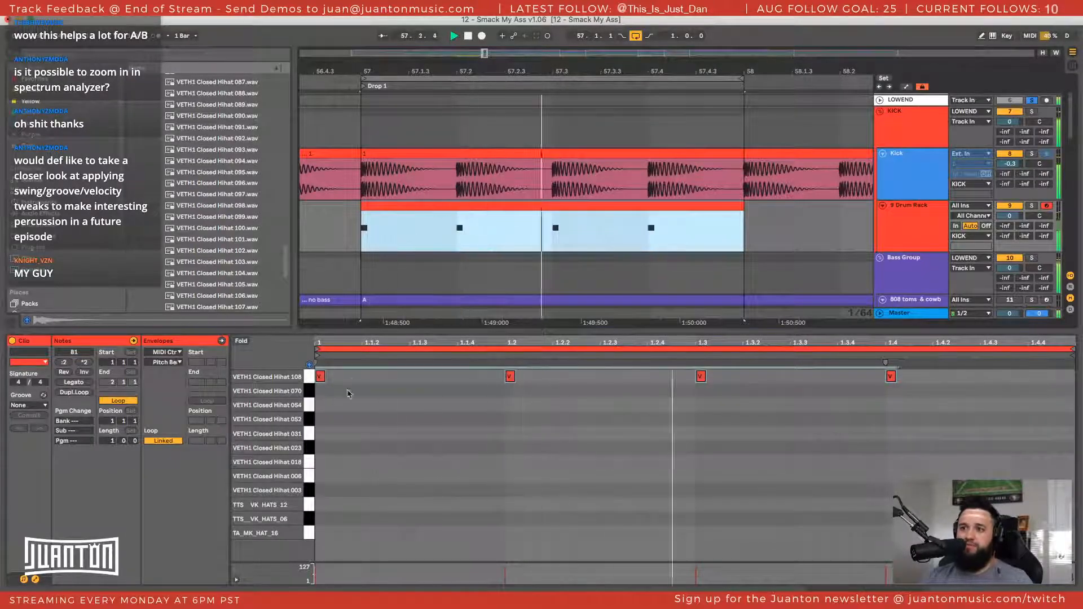
# Audition the hats against the kick by stepping the four notes down from VETH1 Closed Hihat 108 to TTS__VK_HATS_12
pyautogui.click(309, 380)
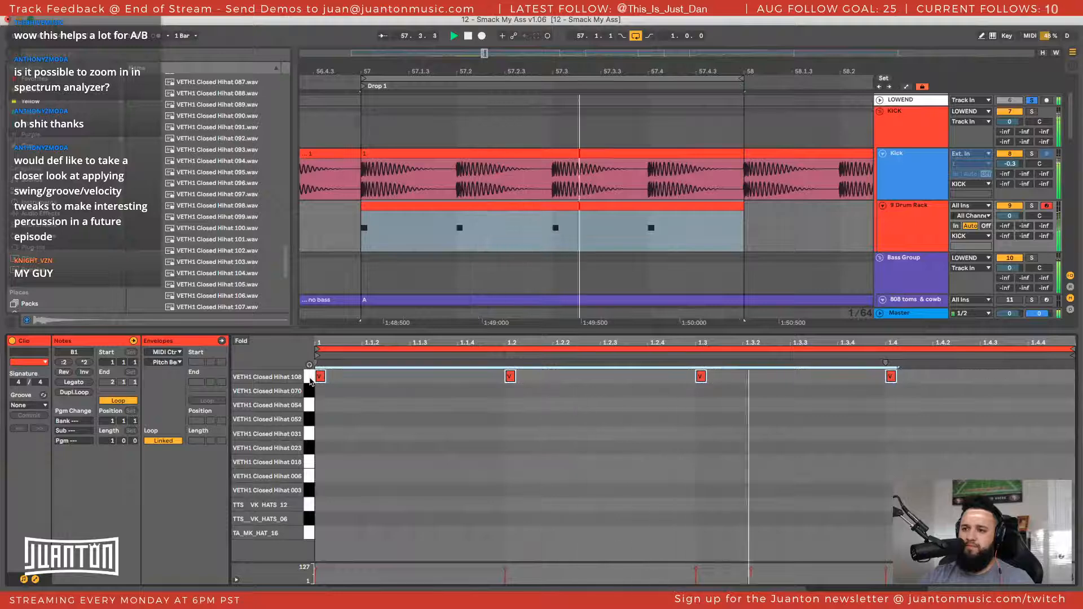
pyautogui.press('Down')
pyautogui.press('Down')
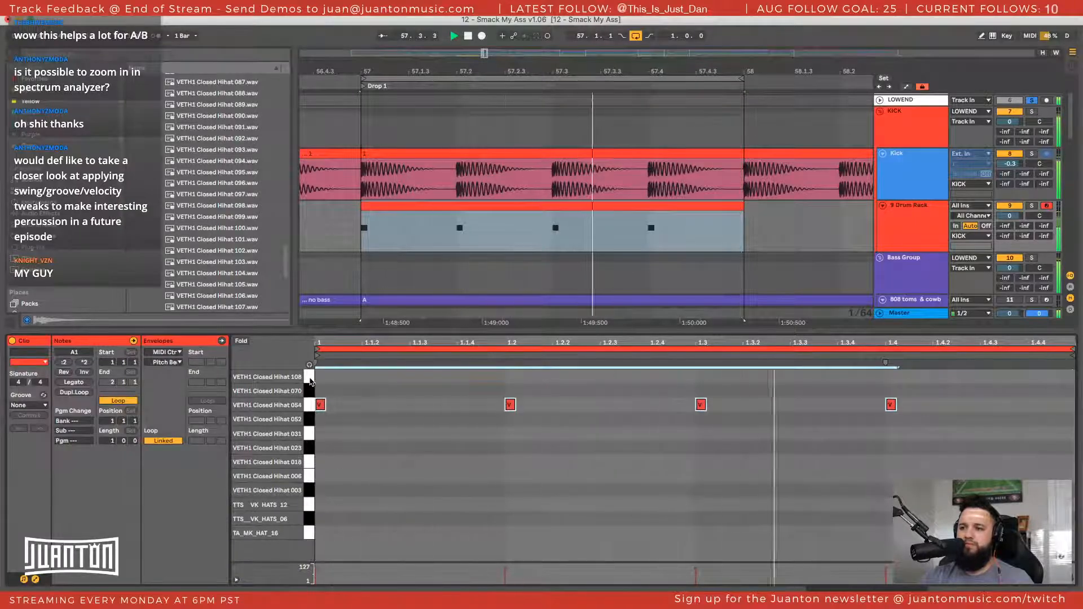
pyautogui.press('Down')
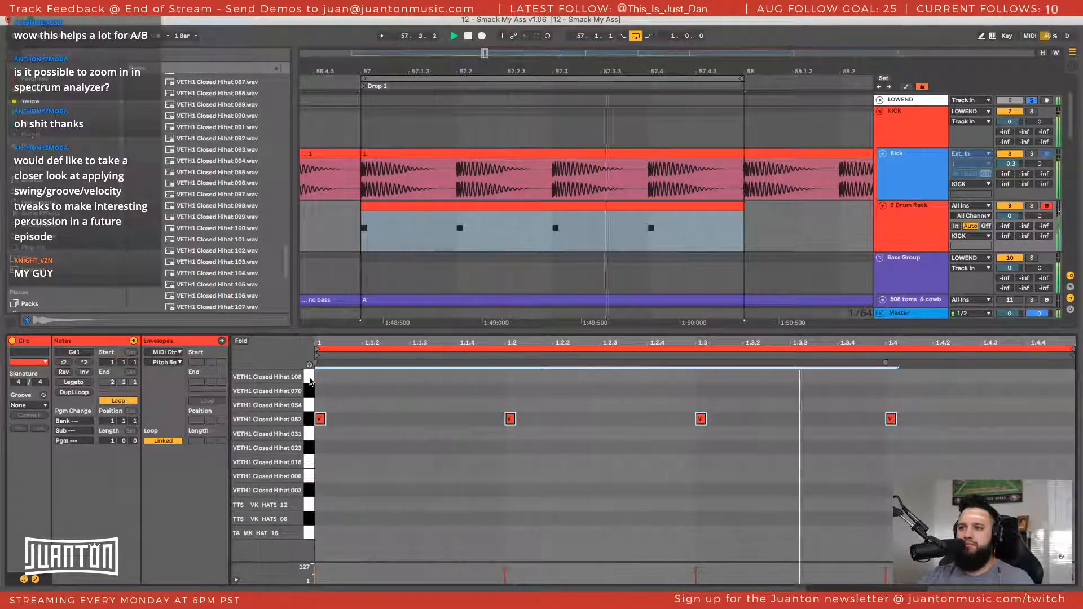
pyautogui.press('Down')
pyautogui.press('Down')
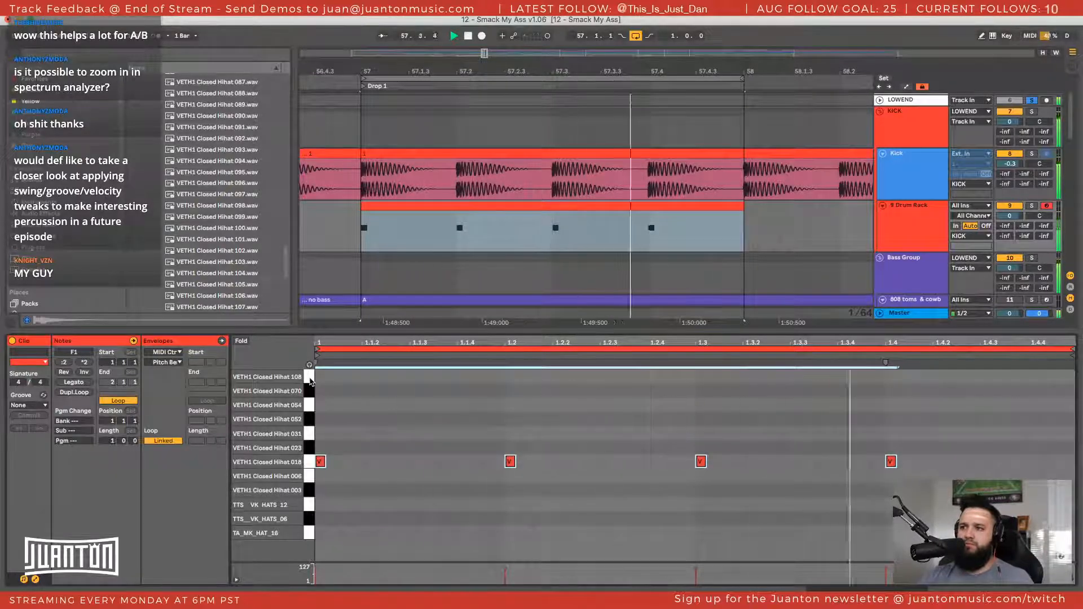
pyautogui.press('Down')
pyautogui.press('Down')
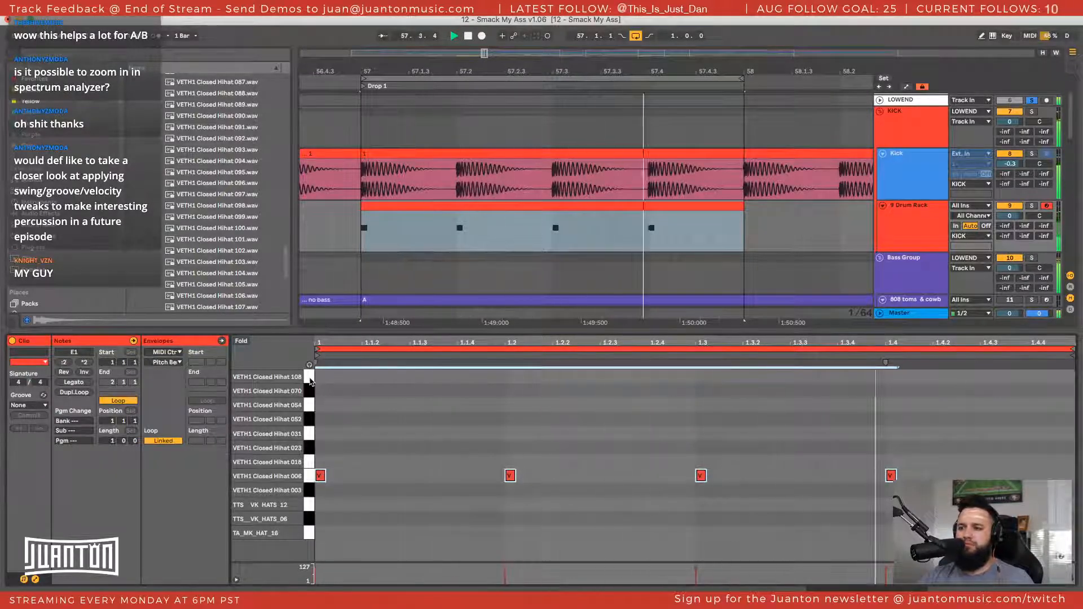
pyautogui.press('Down')
pyautogui.press('Down')
pyautogui.press('Down')
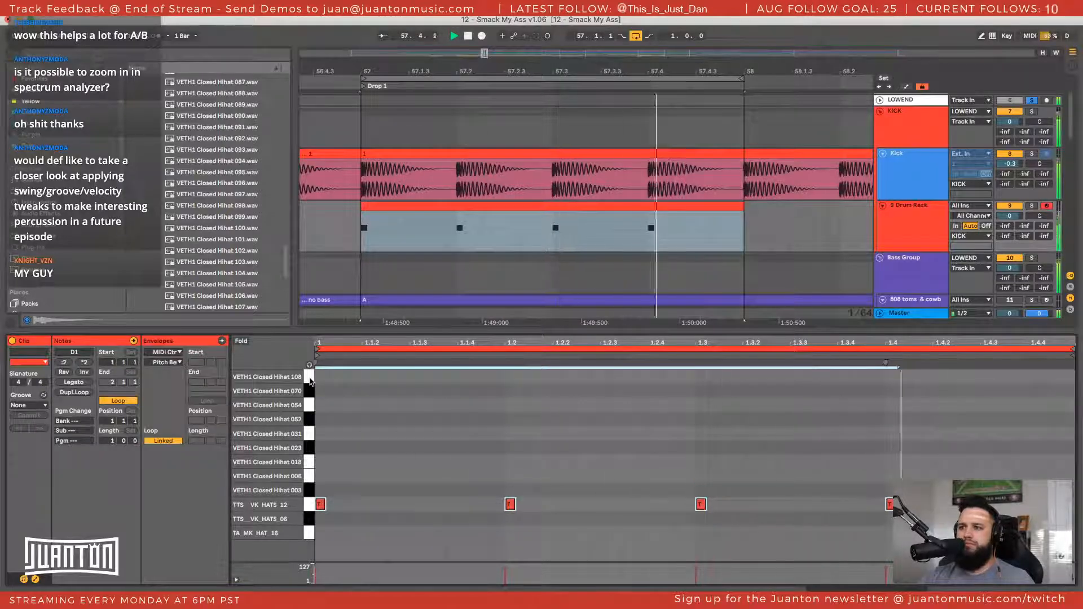
# Set the Drum Rack track's first EQ Eight band to a low cut at 5.27 kHz and its track volume to -8.1 dB
pyautogui.click(915, 228)
pyautogui.click(661, 570)
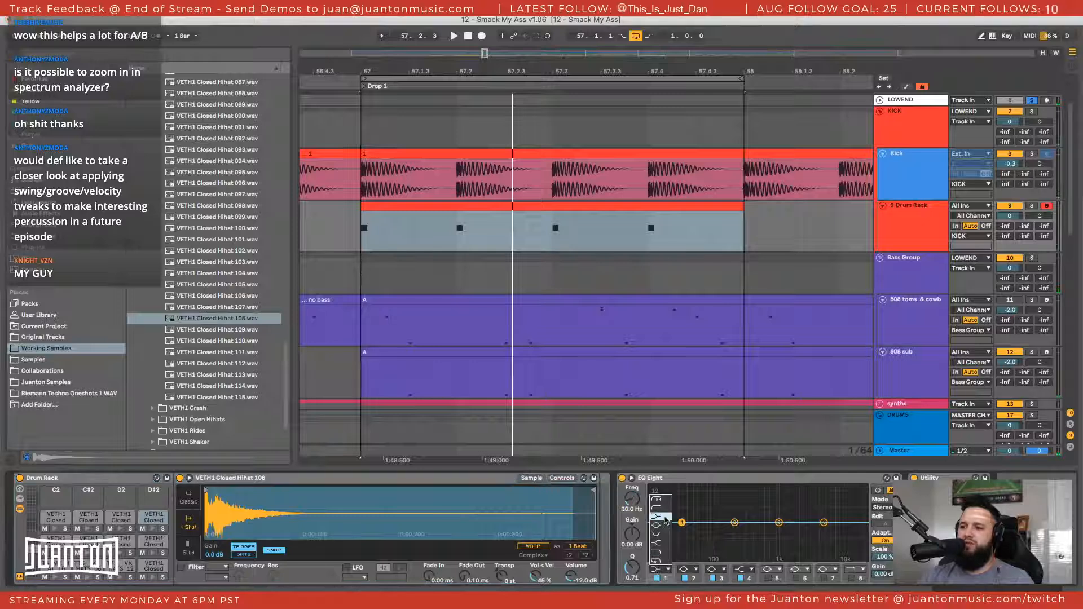
pyautogui.click(662, 511)
pyautogui.moveTo(682, 532); pyautogui.dragTo(825, 531)
pyautogui.press('space')
pyautogui.moveTo(1010, 216); pyautogui.dragTo(1009, 222)
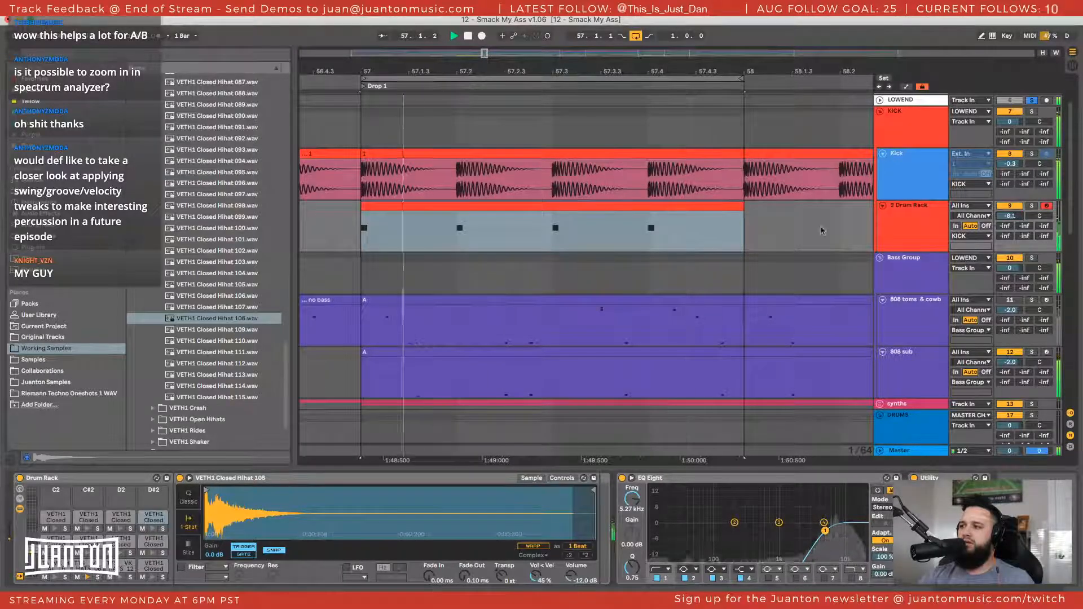
# Audition the clip's notes on each pad from TA_MK_HAT_16 up to VETH1 Closed Hihat 108, and leave them on VETH1 Closed Hihat 070
pyautogui.doubleClick(655, 206)
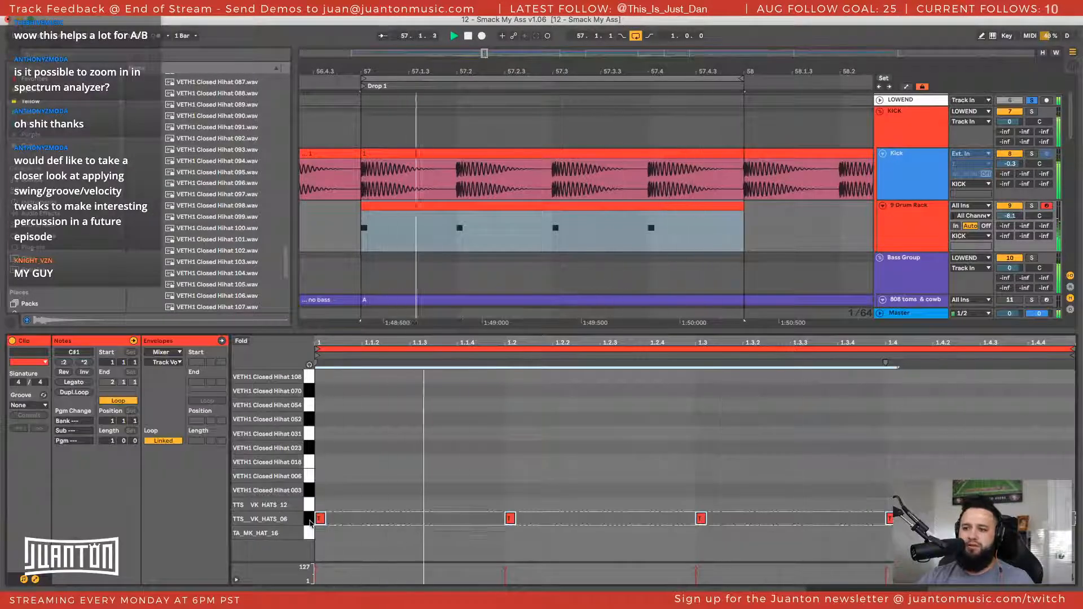
pyautogui.press('Left')
pyautogui.press('Up')
pyautogui.press('Down')
pyautogui.press('Down')
pyautogui.press('Right')
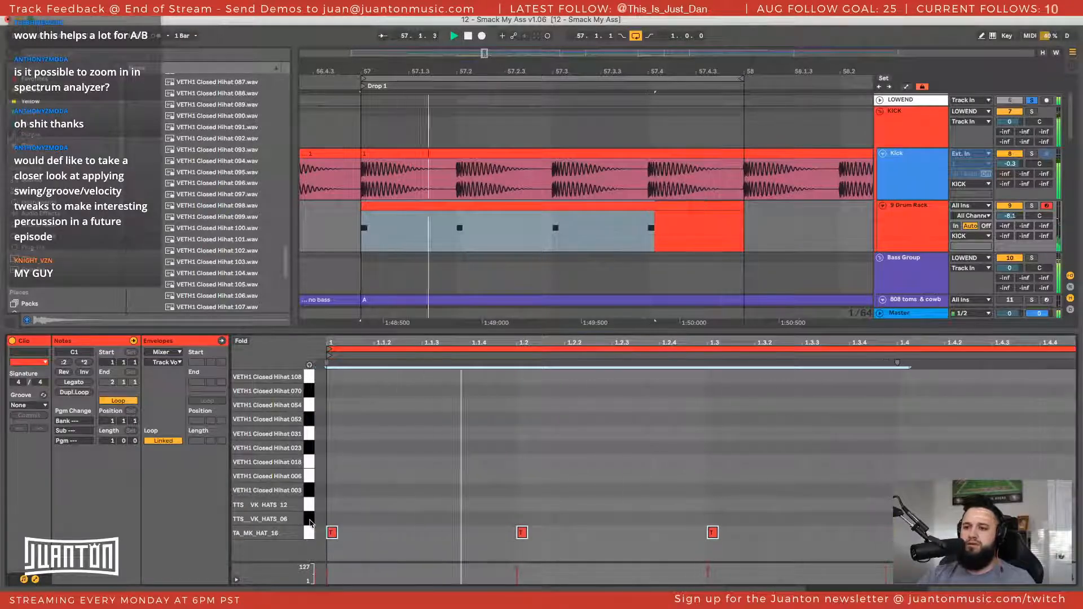
pyautogui.press('Up')
pyautogui.press('Up')
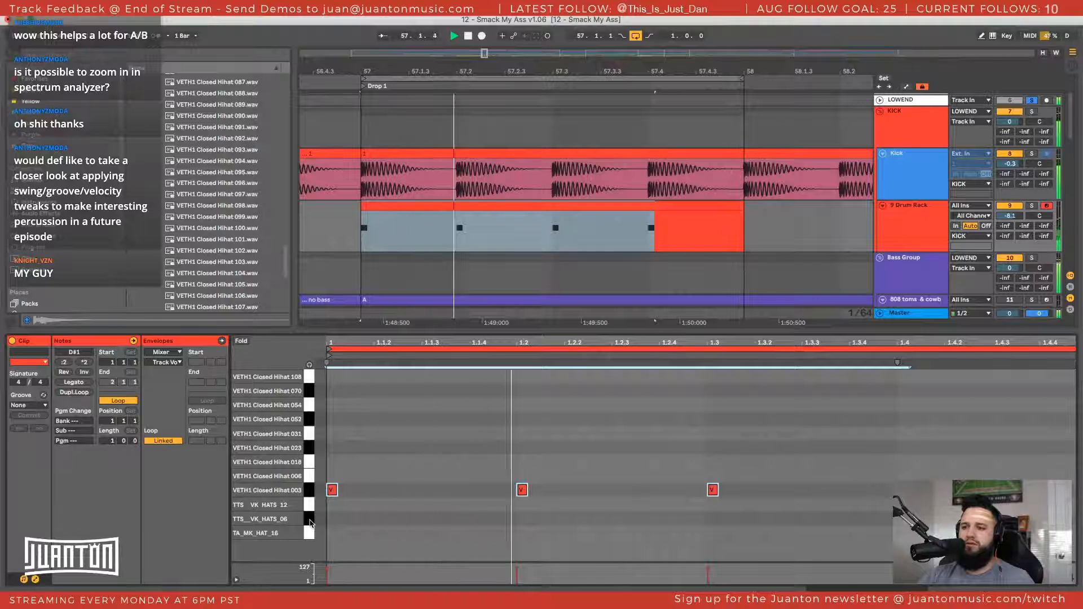
pyautogui.press('Up')
pyautogui.press('Up')
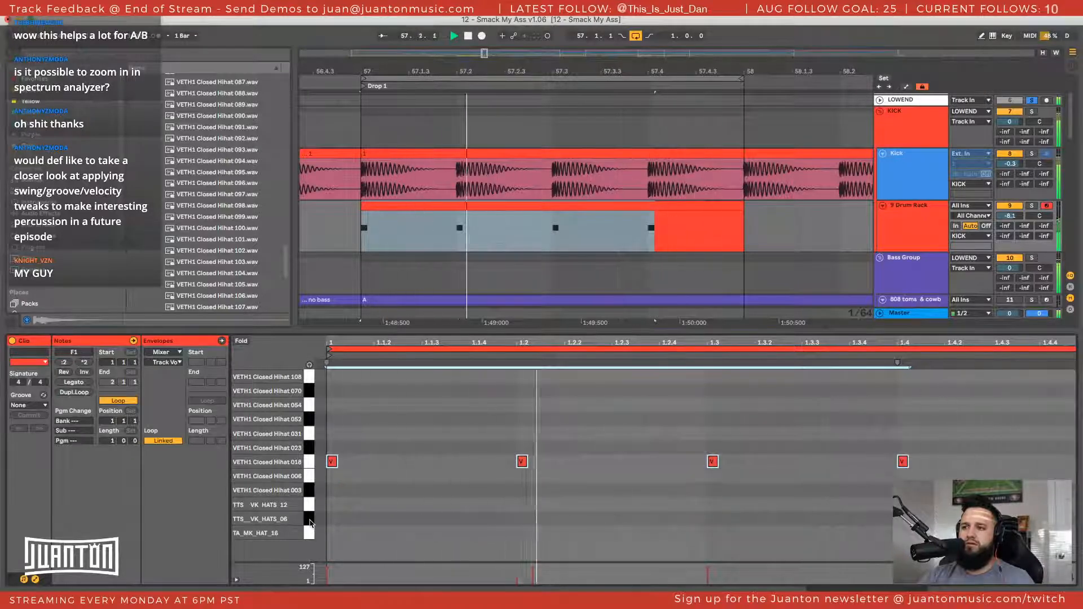
pyautogui.press('Up')
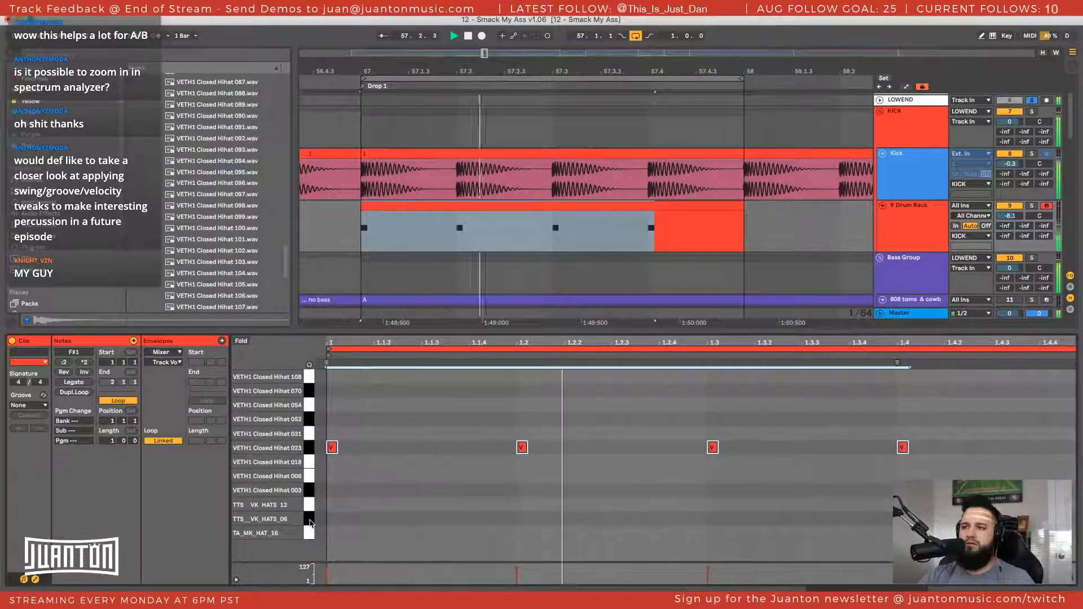
pyautogui.press('Up')
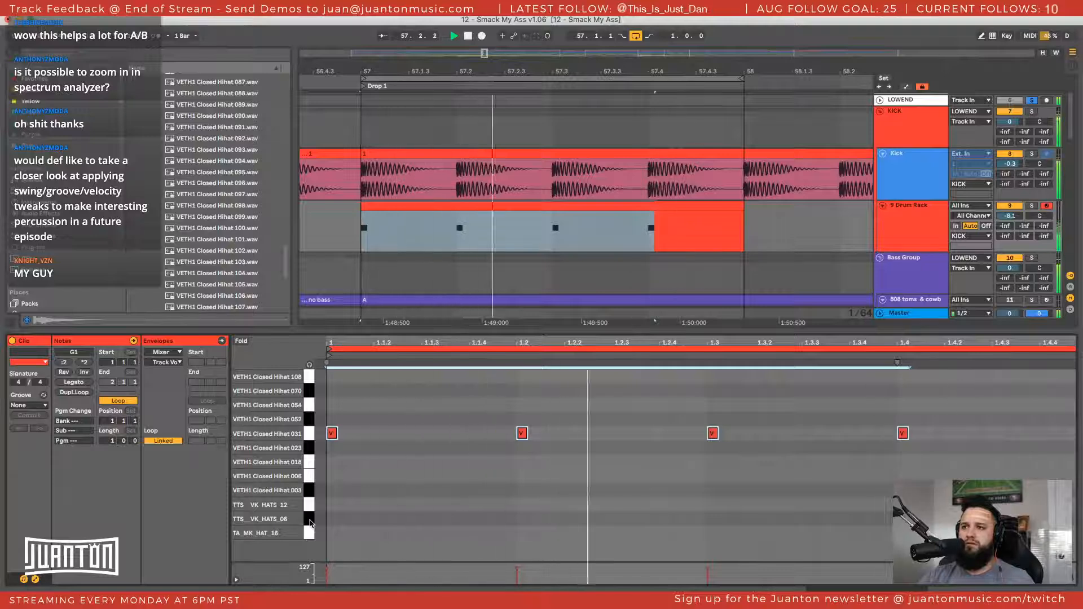
pyautogui.press('Up')
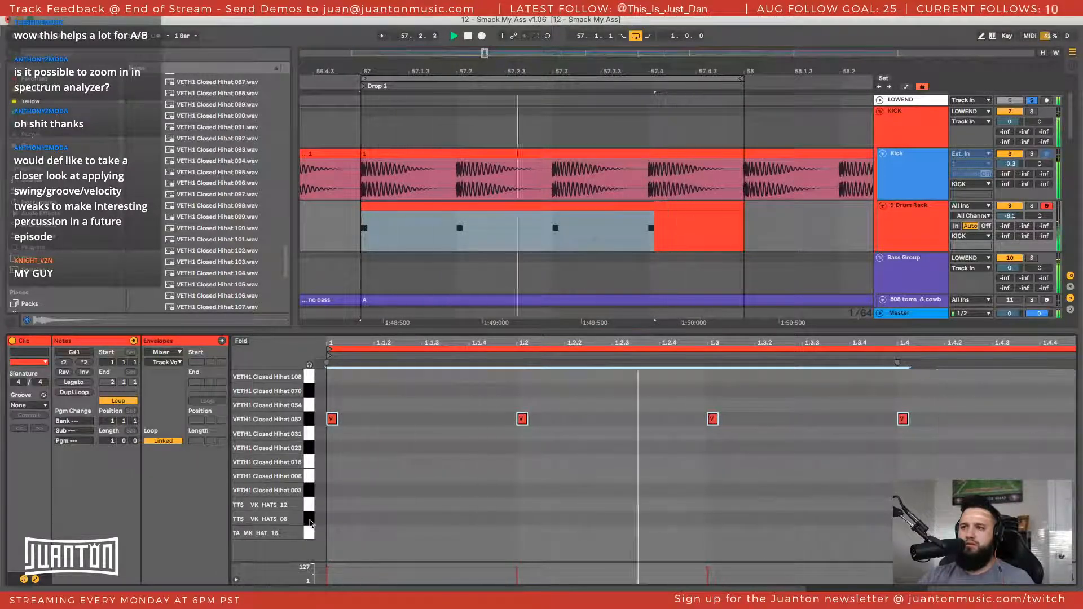
pyautogui.press('Up')
pyautogui.press('Up')
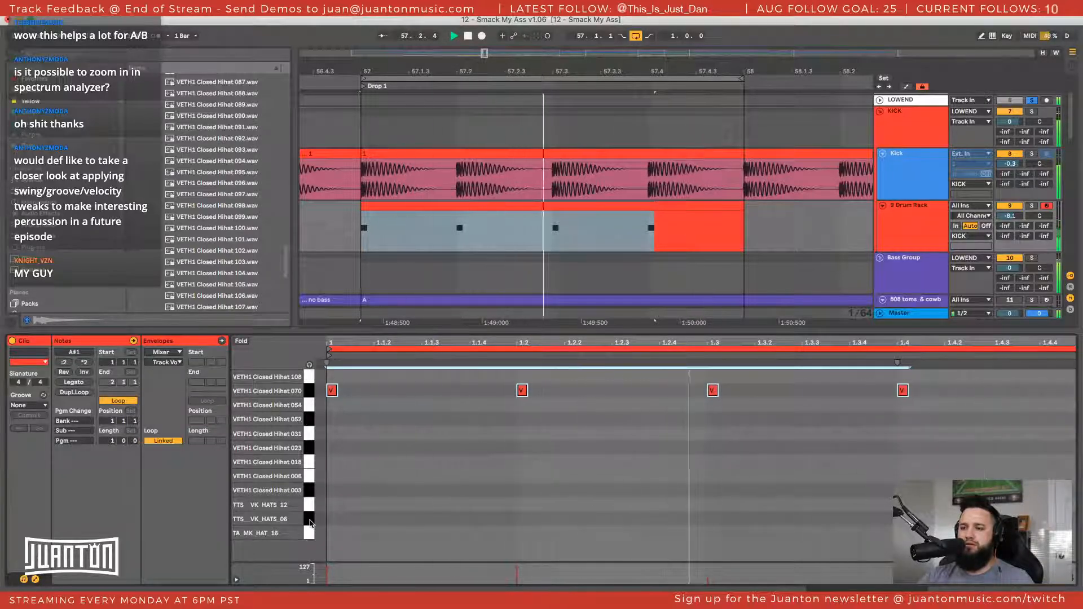
pyautogui.press('Up')
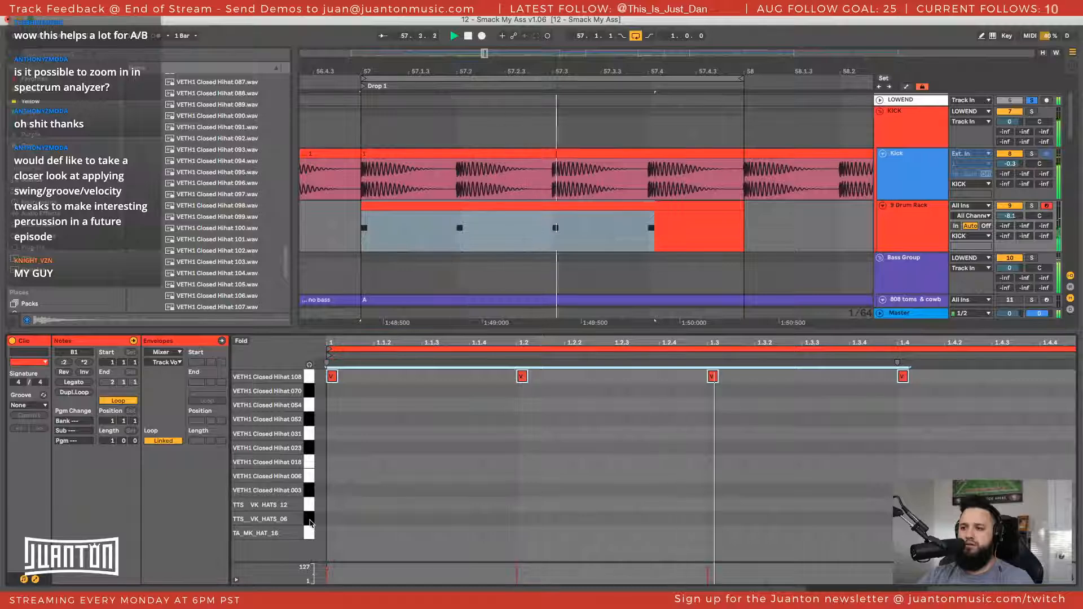
pyautogui.press('Down')
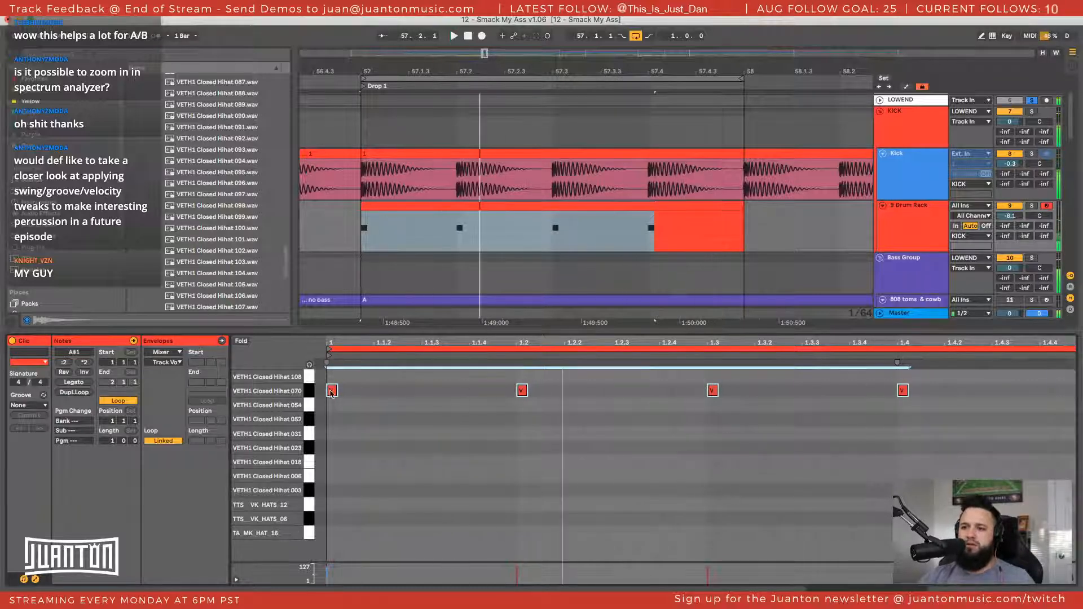
# Stop playback, copy the four notes from VETH1 Closed Hihat 070 to VETH1 Closed Hihat 052, and deactivate the notes on 070
pyautogui.press('space')
pyautogui.moveTo(331, 392); pyautogui.dragTo(334, 424)
pyautogui.click(308, 392)
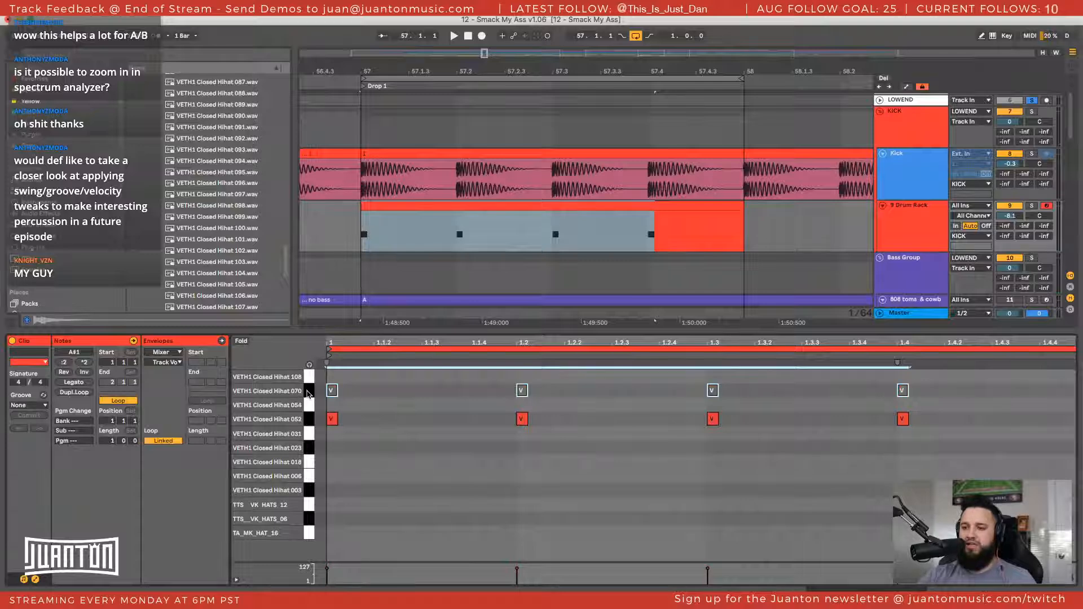
# Audition the VETH1 Closed Hihat 052 notes over the kick, and deactivate all four
pyautogui.click(309, 421)
pyautogui.press('space')
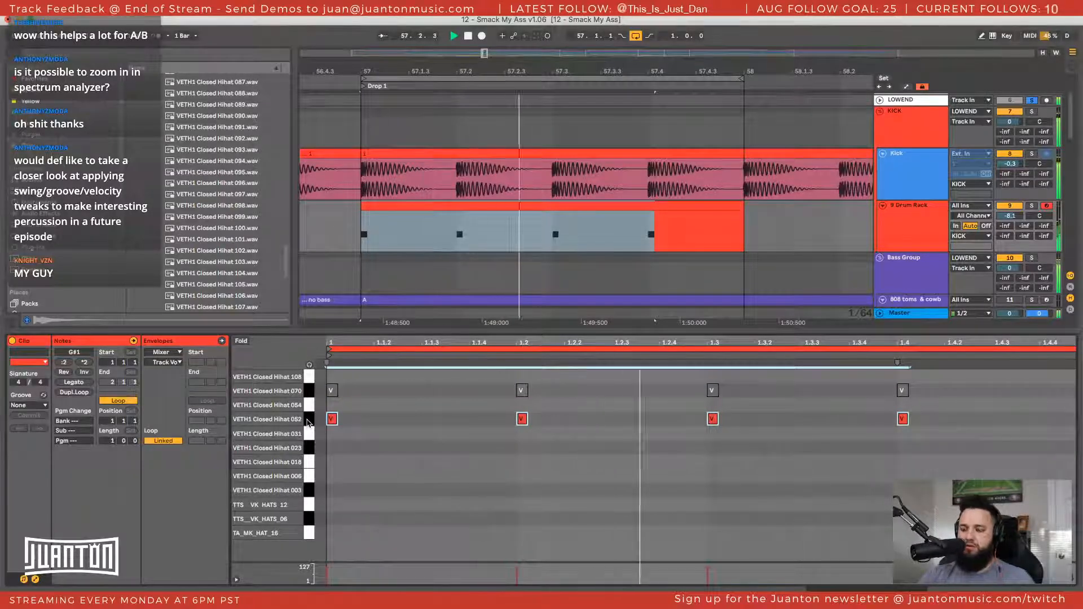
pyautogui.press('0')
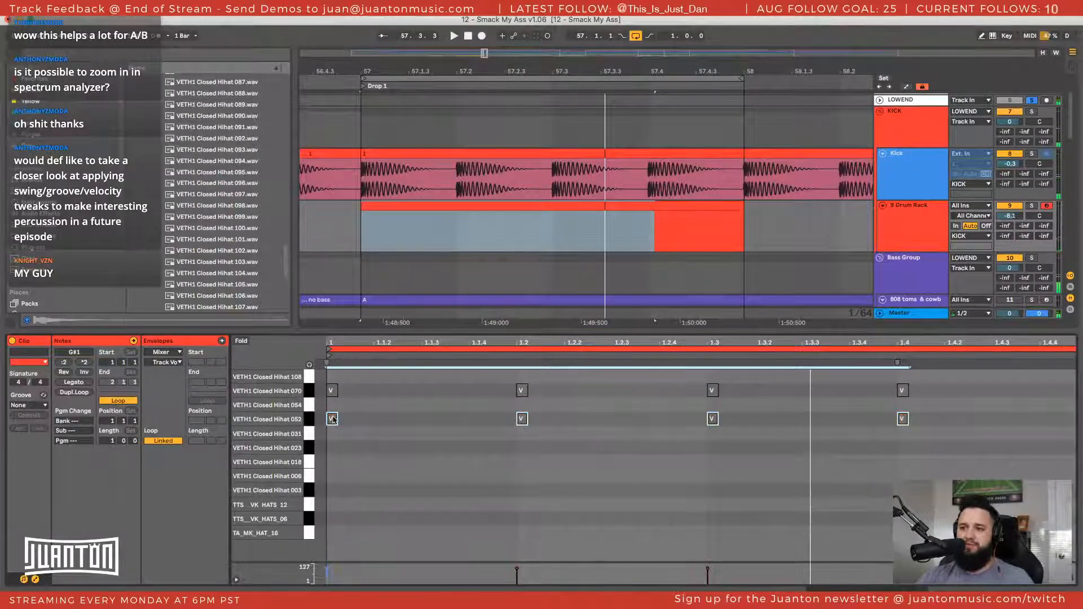
# Copy the four notes down from VETH1 Closed Hihat 052, activate the copies, and audition them pad by pad down to VETH1 Closed Hihat 018
pyautogui.moveTo(333, 420); pyautogui.dragTo(333, 436)
pyautogui.press('0')
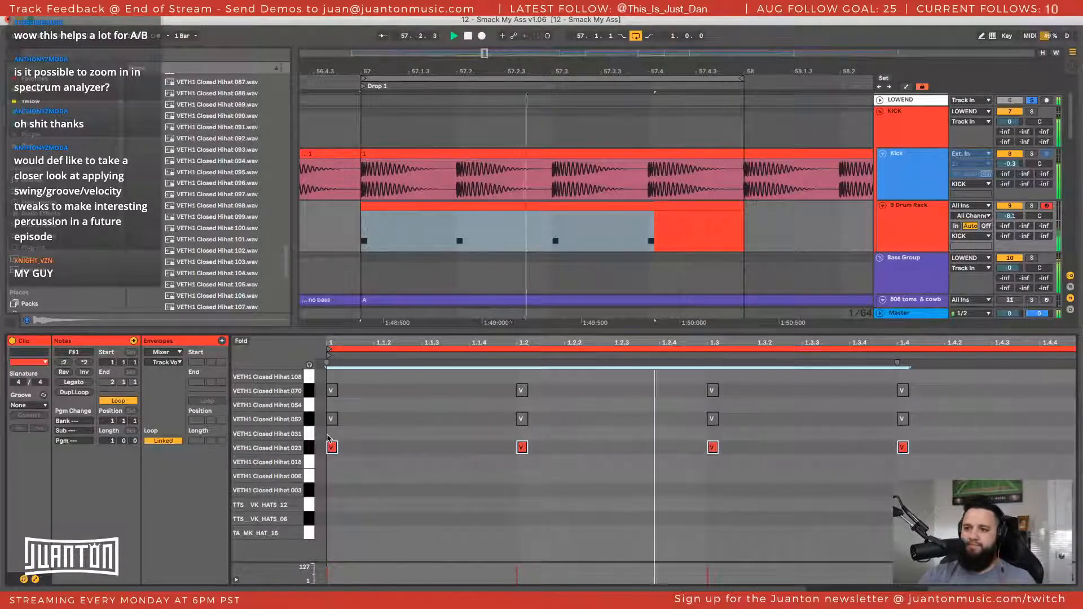
pyautogui.press('Down')
pyautogui.press('Down')
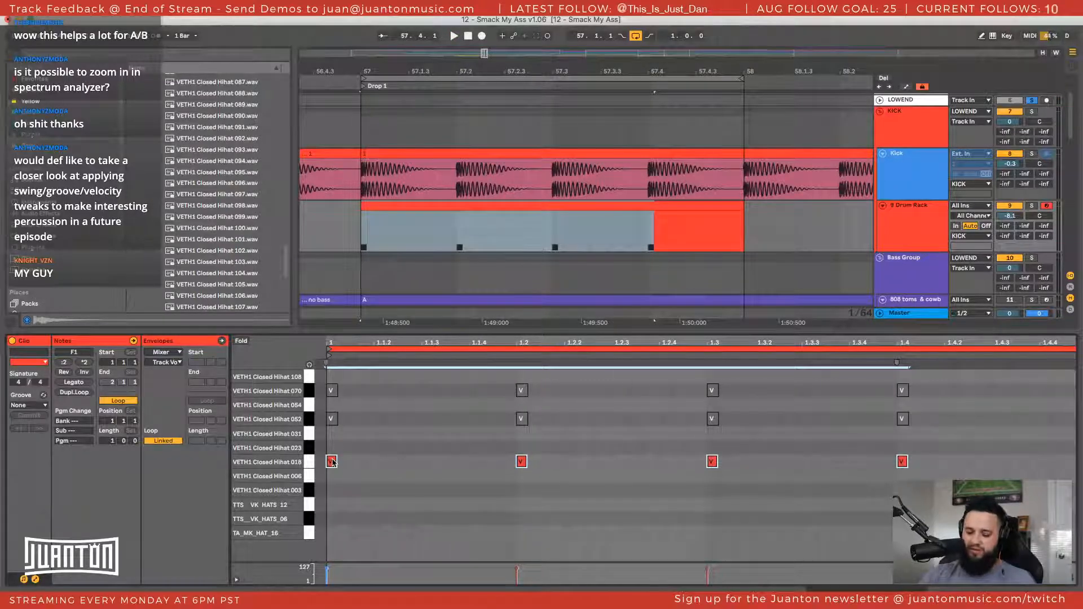
# Copy the notes from VETH1 Closed Hihat 018 to 006, keep only the 006 copies active, and audition them with the kick
pyautogui.moveTo(332, 462); pyautogui.dragTo(331, 476)
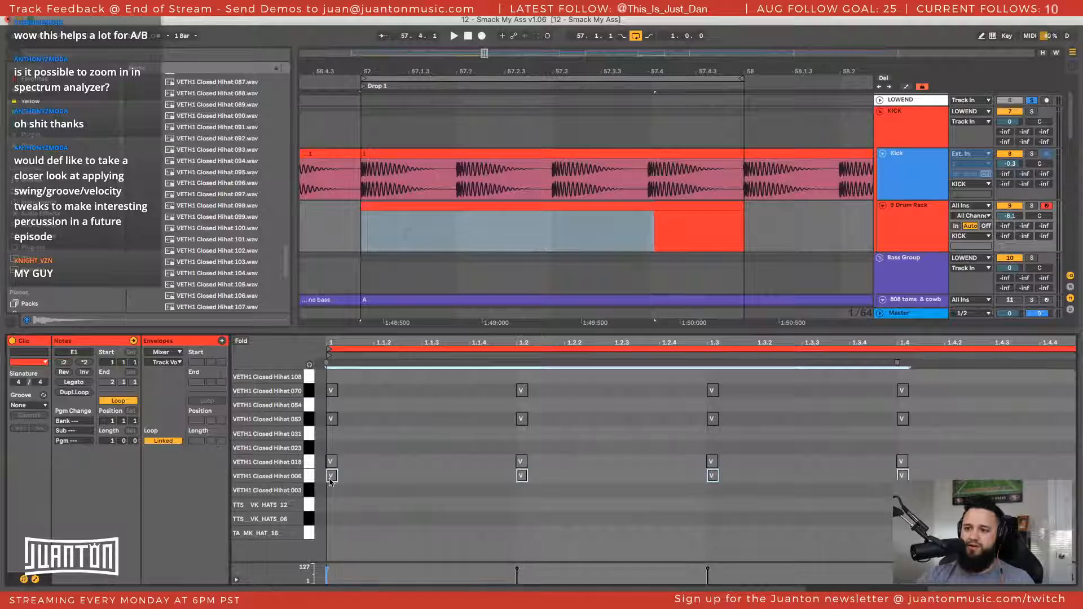
pyautogui.press('space')
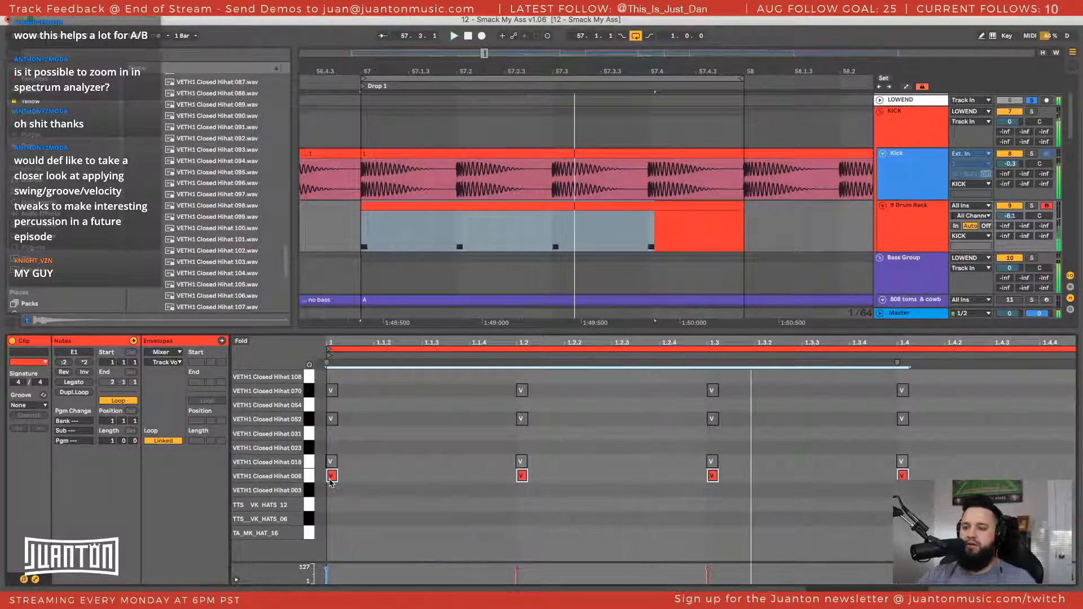
pyautogui.press('space')
pyautogui.click(310, 465)
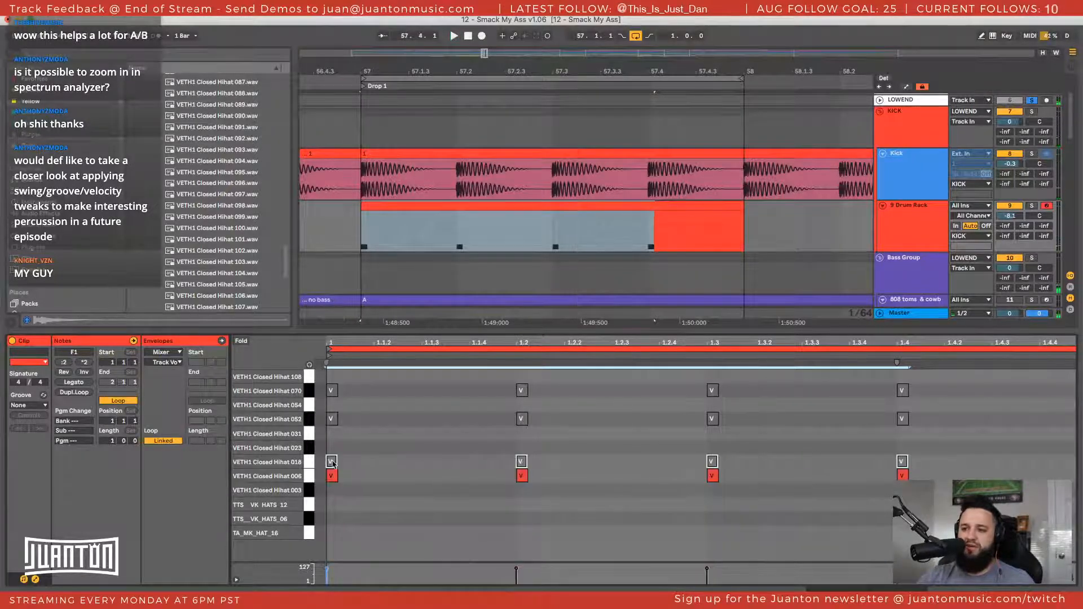
pyautogui.moveTo(331, 462); pyautogui.dragTo(332, 466)
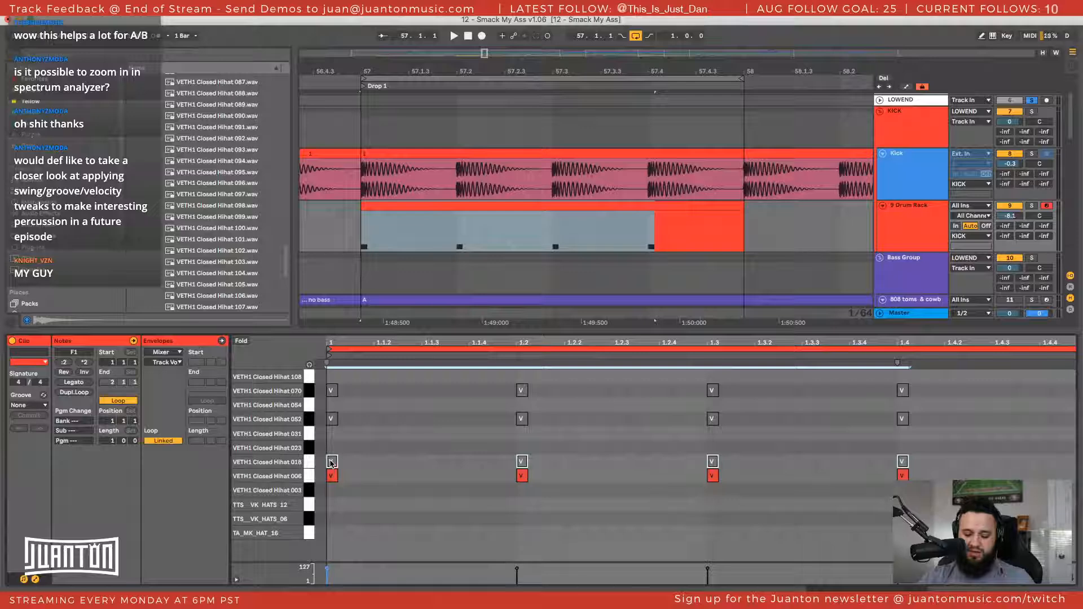
pyautogui.hscroll(1, 335, 467)
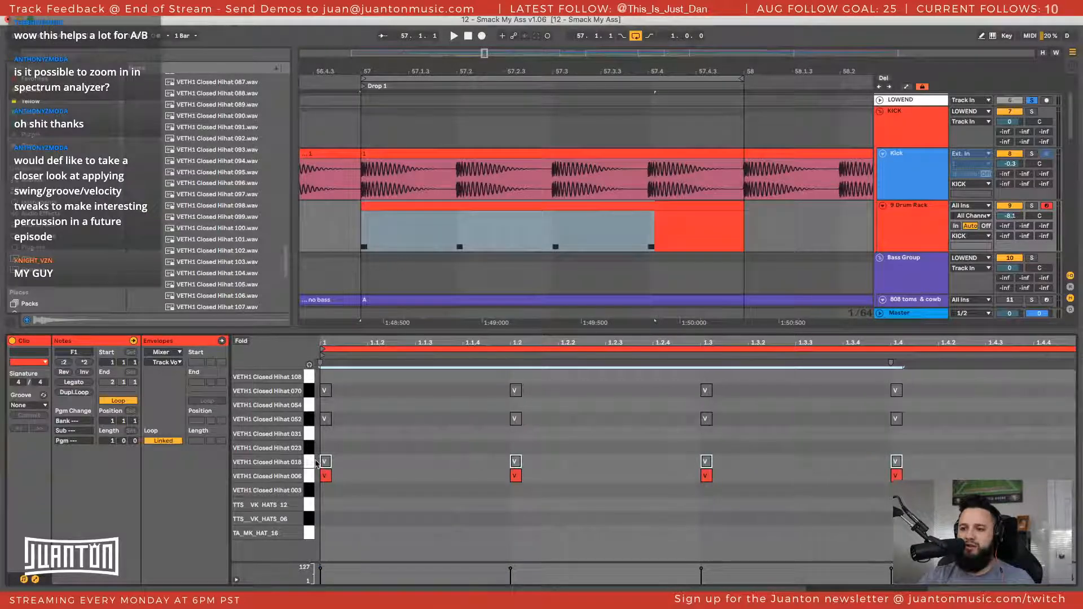
pyautogui.moveTo(323, 462); pyautogui.dragTo(322, 509)
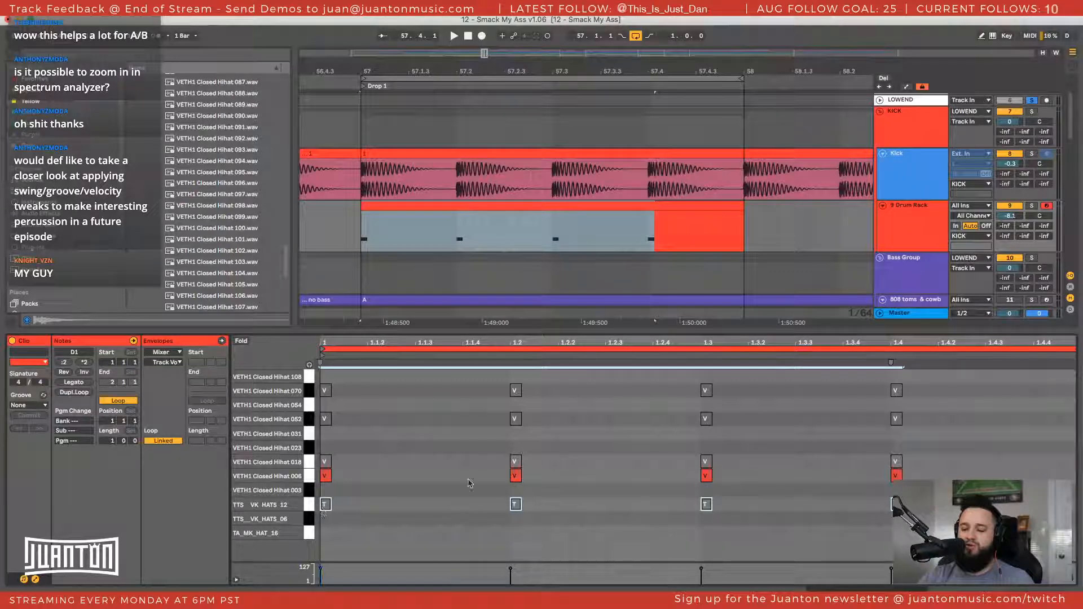
pyautogui.click(310, 477)
pyautogui.moveTo(324, 478)
pyautogui.mouseDown()
pyautogui.moveTo(325, 497)
pyautogui.moveTo(322, 477)
pyautogui.mouseUp()
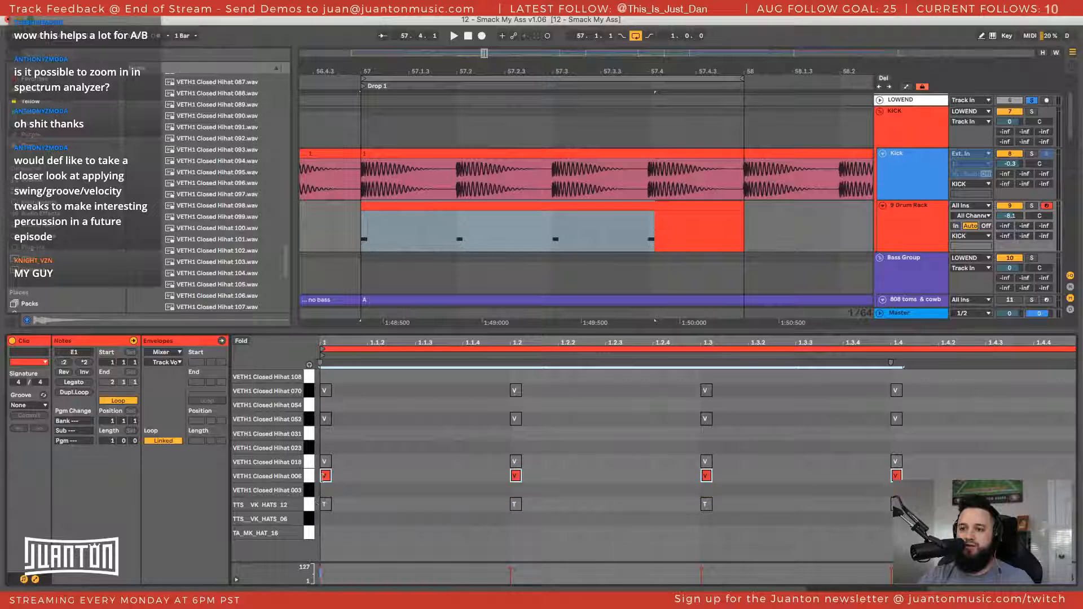
pyautogui.click(311, 506)
pyautogui.press('Delete')
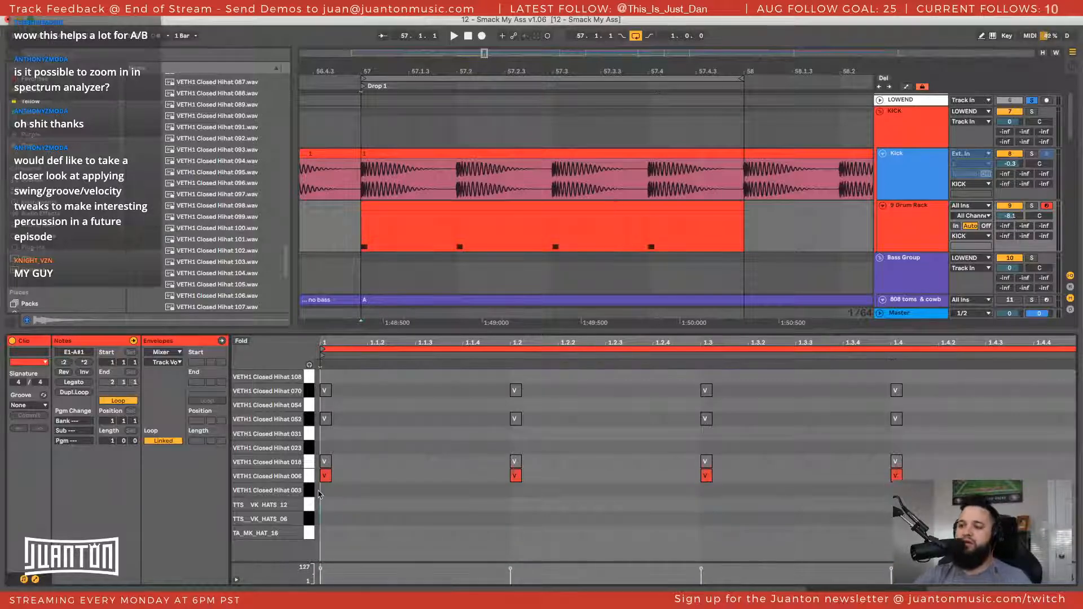
pyautogui.click(310, 463)
pyautogui.rightClick(373, 449)
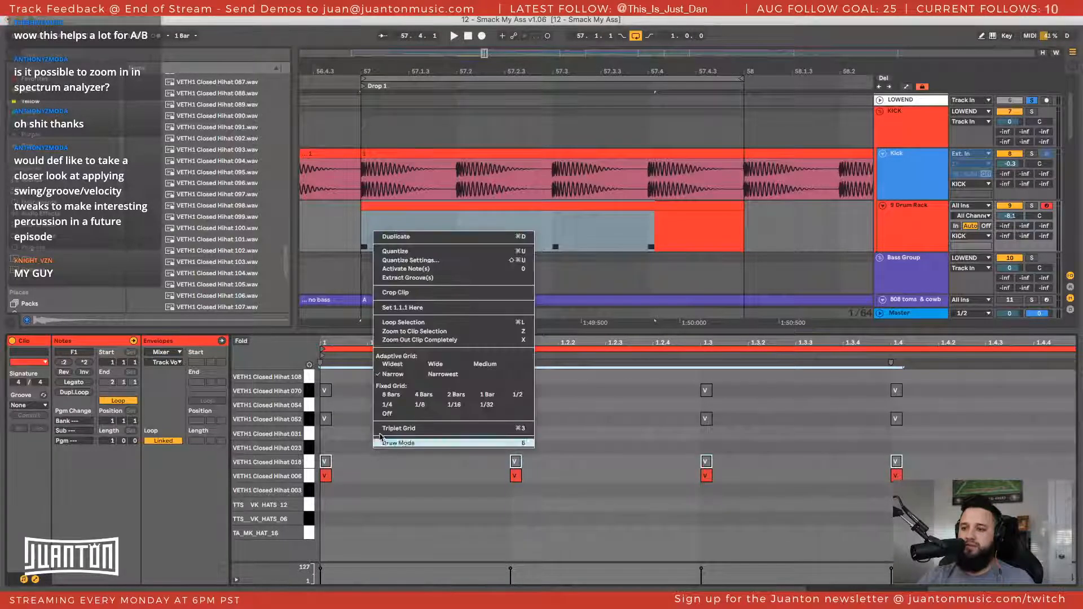
pyautogui.click(387, 376)
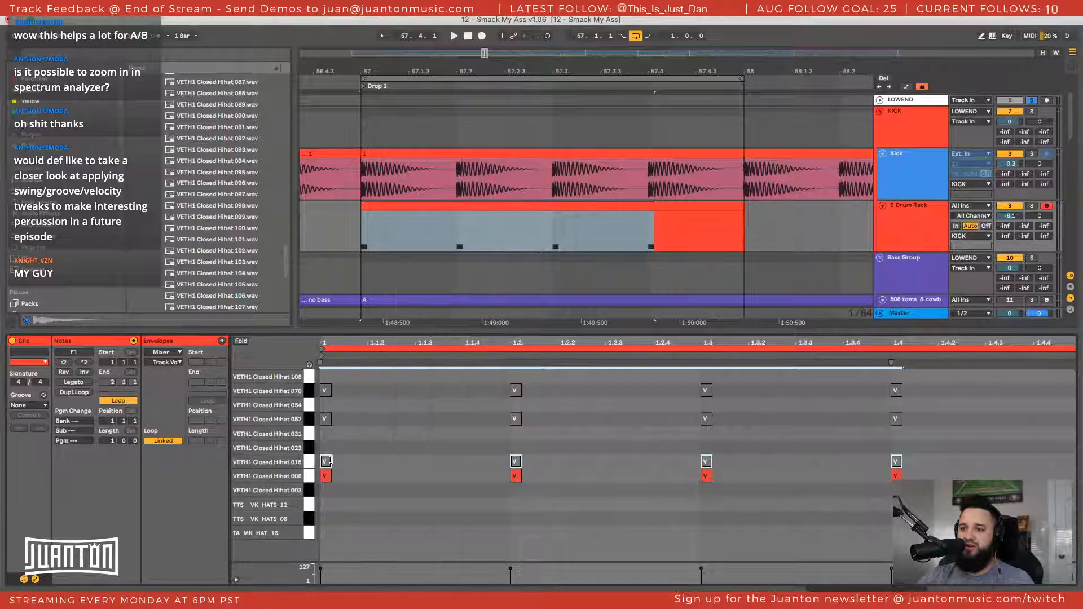
pyautogui.click(333, 493)
# Copy the four notes from VETH1 Closed Hihat 006 to 003, and deactivate the notes on 006
pyautogui.click(309, 479)
pyautogui.press('space')
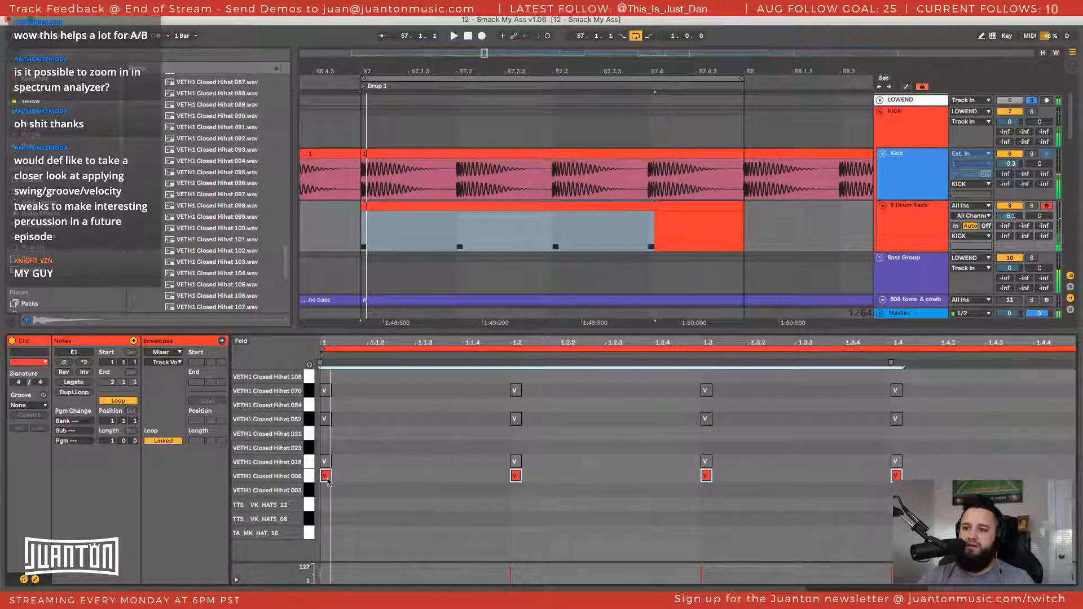
pyautogui.moveTo(328, 479); pyautogui.dragTo(328, 494)
pyautogui.click(307, 481)
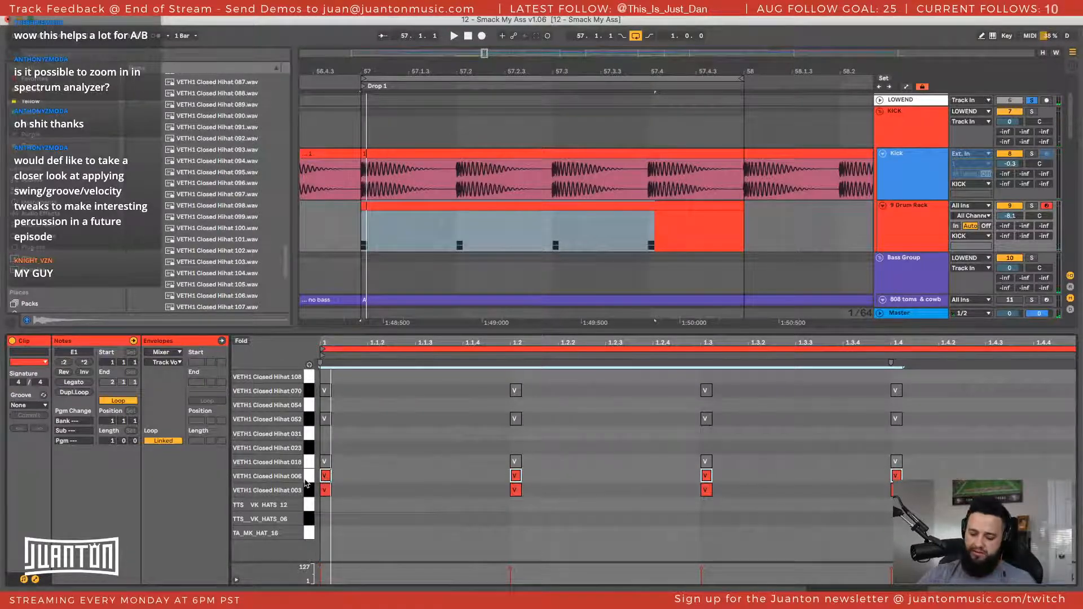
pyautogui.press('space')
# Audition the VETH1 Closed Hihat 003 notes over the kick, and deactivate them
pyautogui.click(310, 491)
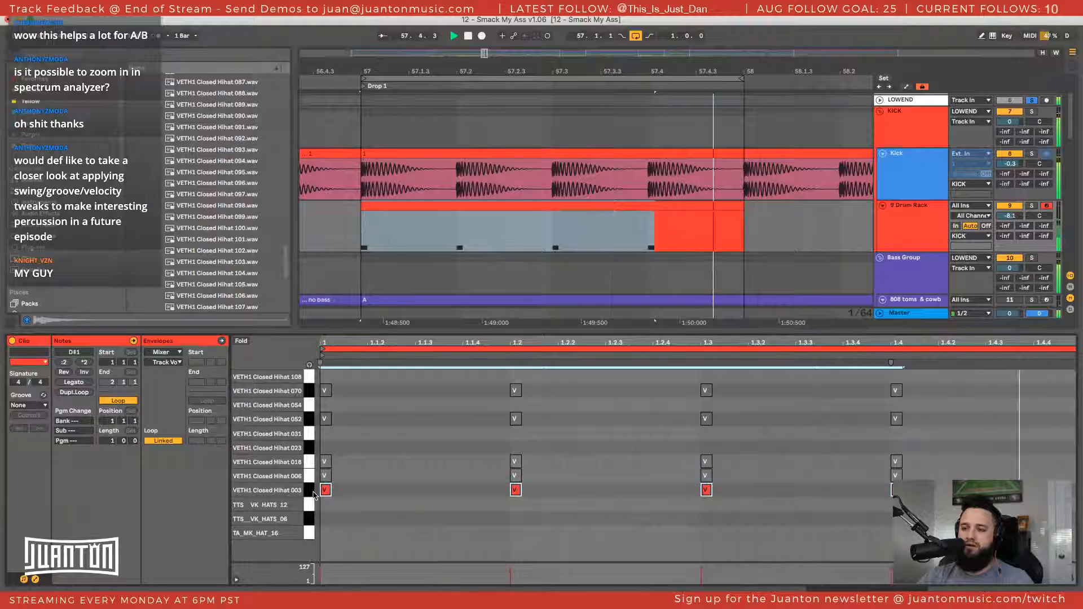
pyautogui.press('space')
pyautogui.press('0')
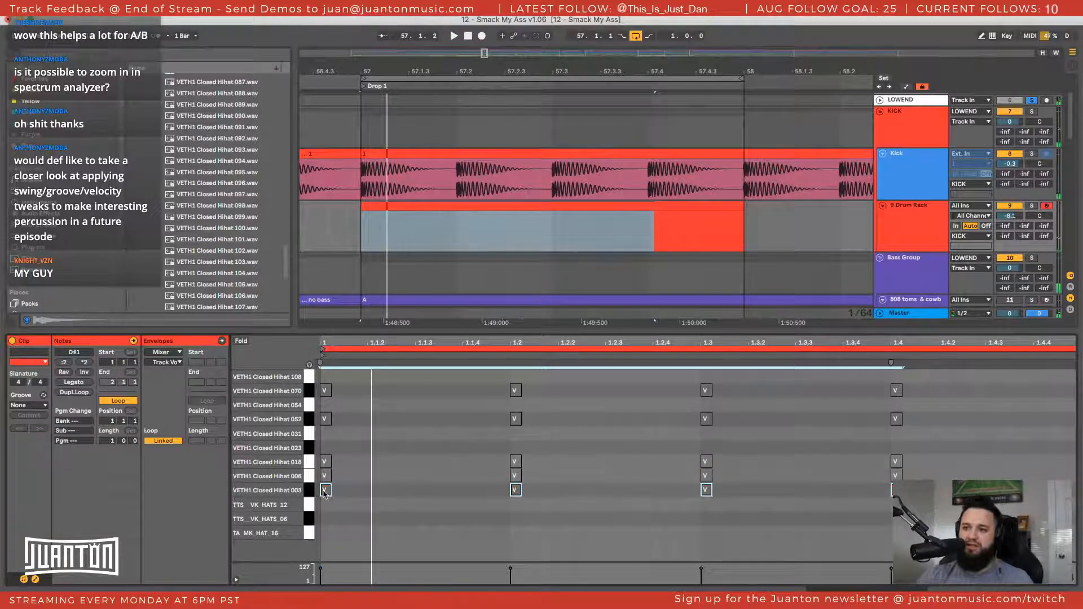
# Audition another copy of the four notes on the lower pads down to TA_MK_HAT_16, delete that copy, and stop playback
pyautogui.moveTo(325, 493); pyautogui.dragTo(321, 512)
pyautogui.press('space')
pyautogui.press('0')
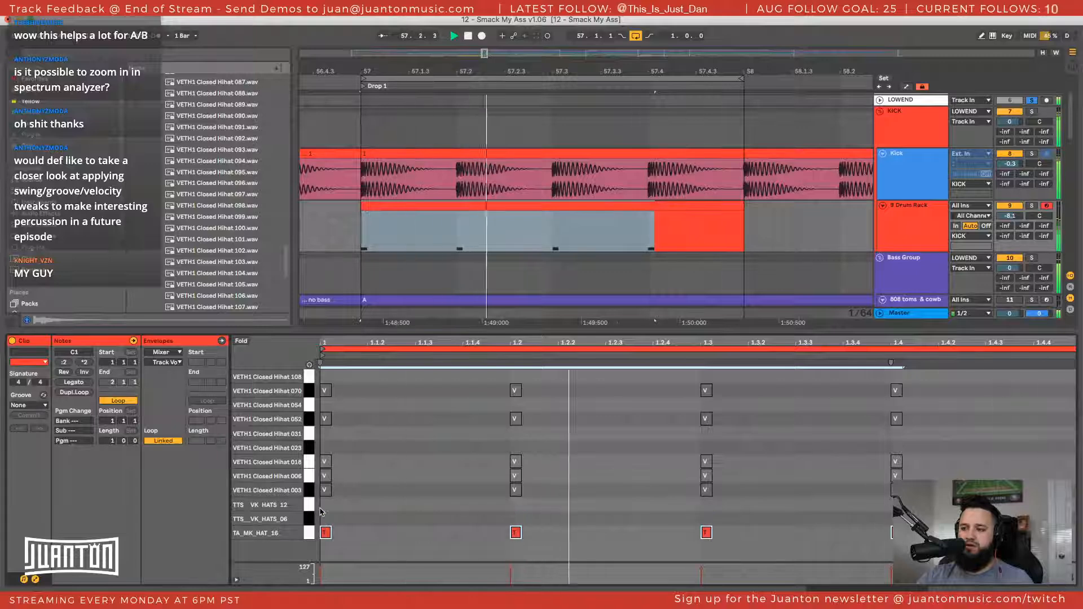
pyautogui.press('Down')
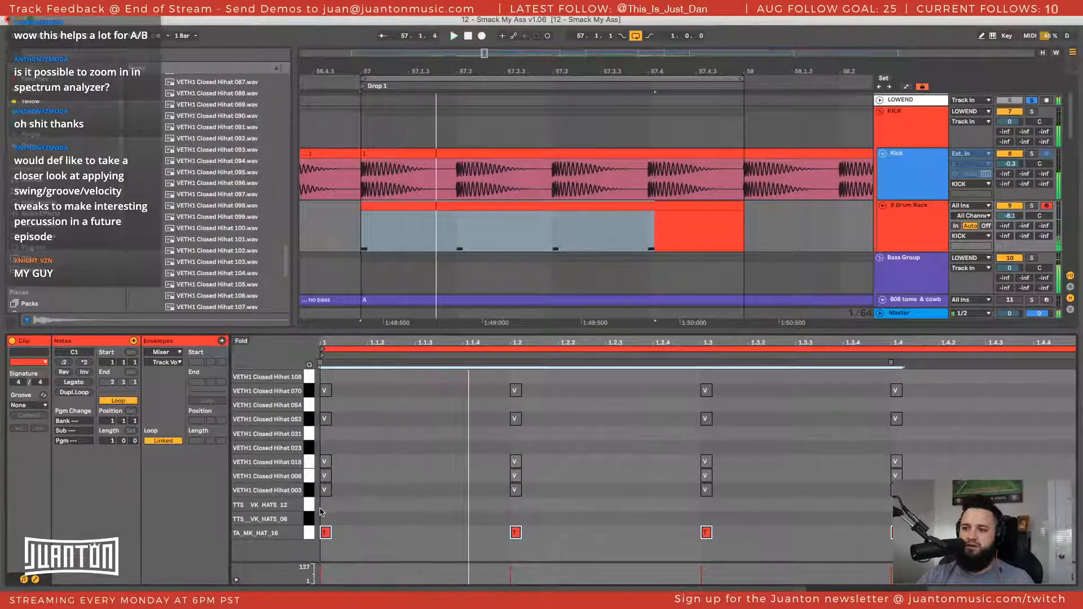
pyautogui.press('Delete')
pyautogui.press('space')
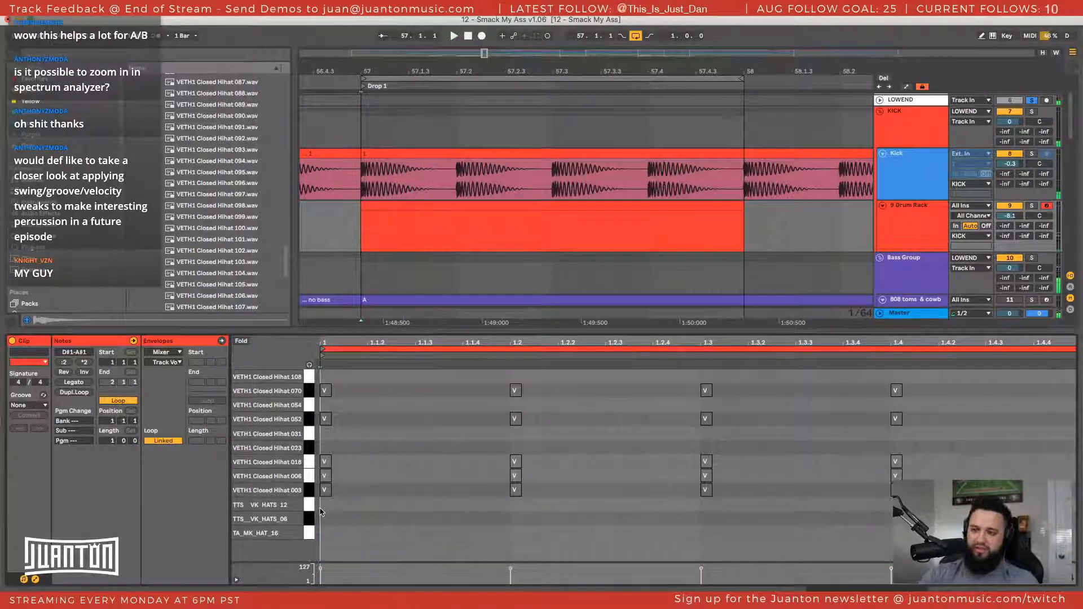
# Fold the note editor to the used pads, and audition the VETH1 Closed Hihat 070 and 052 notes one row at a time
pyautogui.click(242, 341)
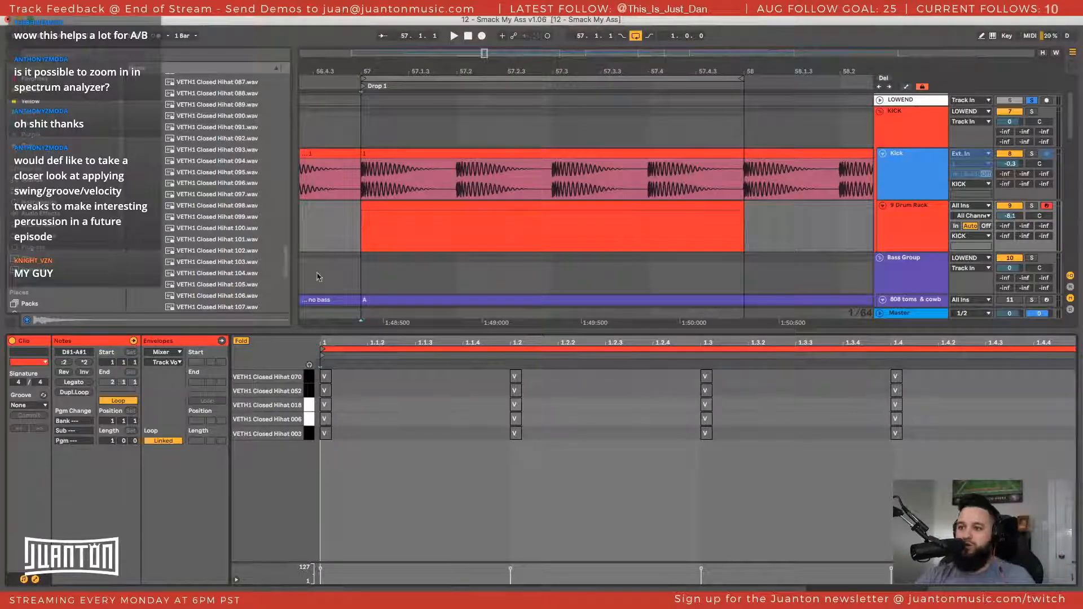
pyautogui.click(905, 245)
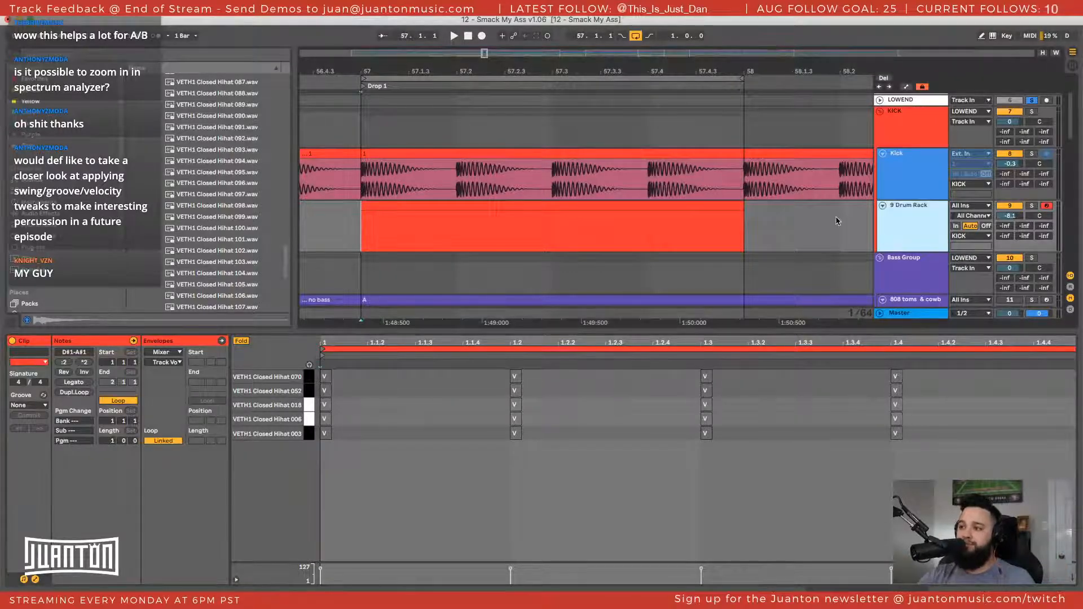
pyautogui.click(309, 377)
pyautogui.press('space')
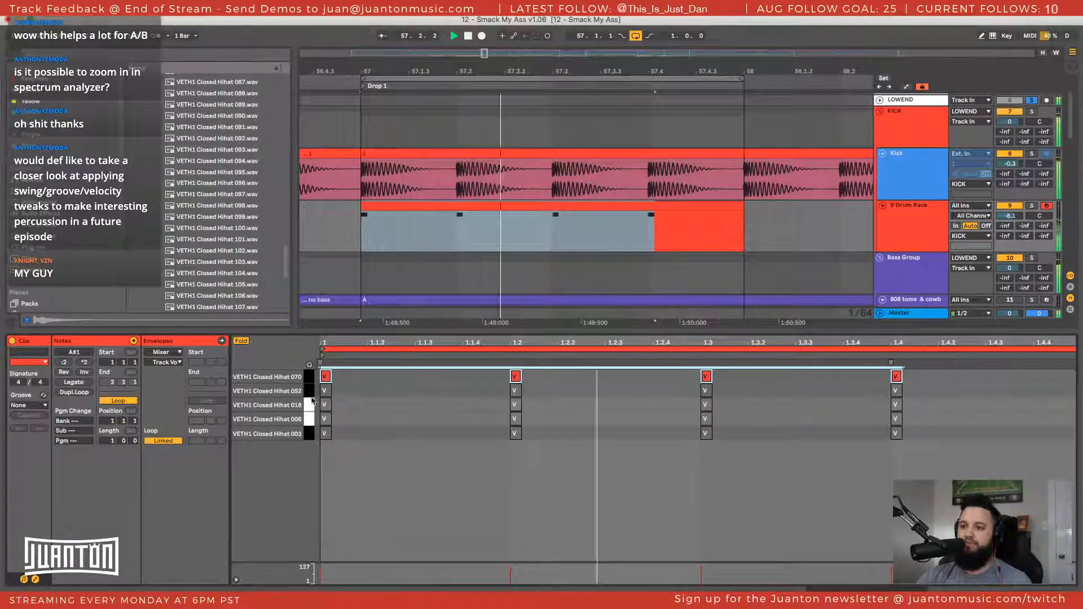
pyautogui.click(309, 391)
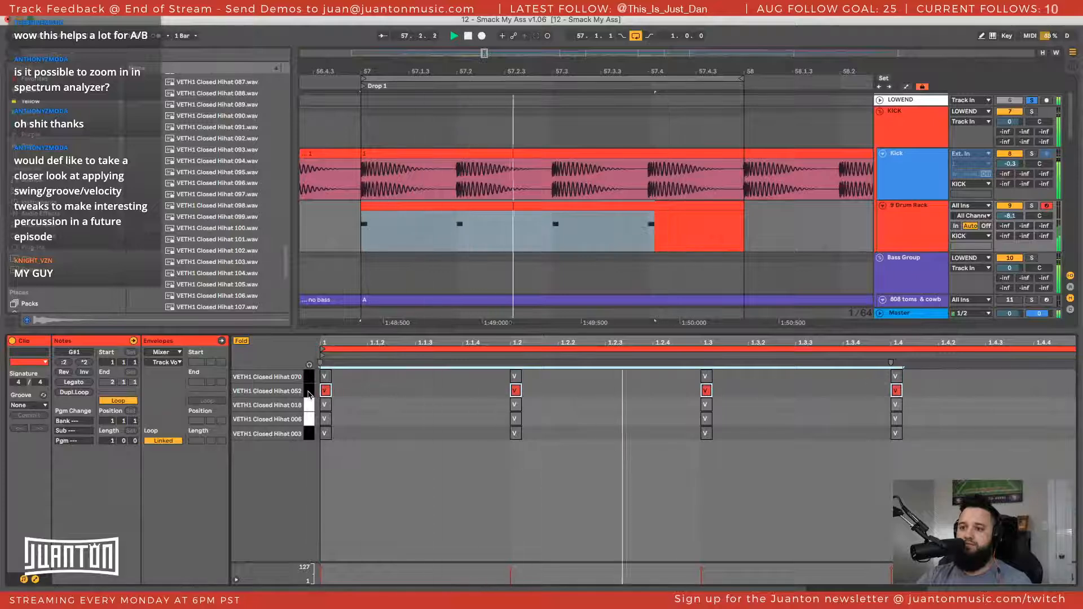
pyautogui.press('0')
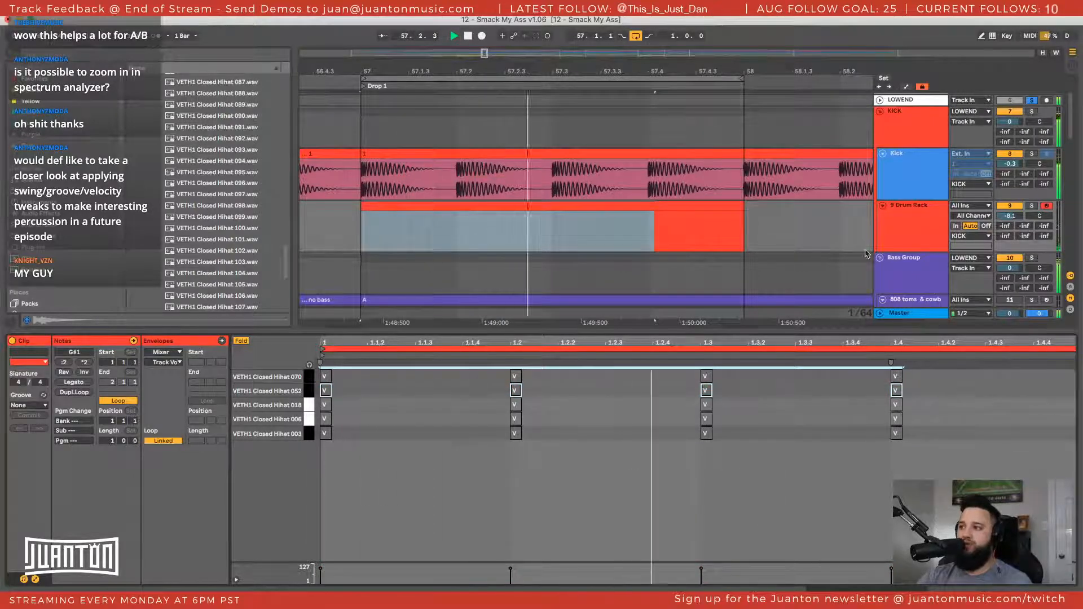
# Solo the DRUMS group so it plays together with the low end
pyautogui.scroll(-10, 867, 254)
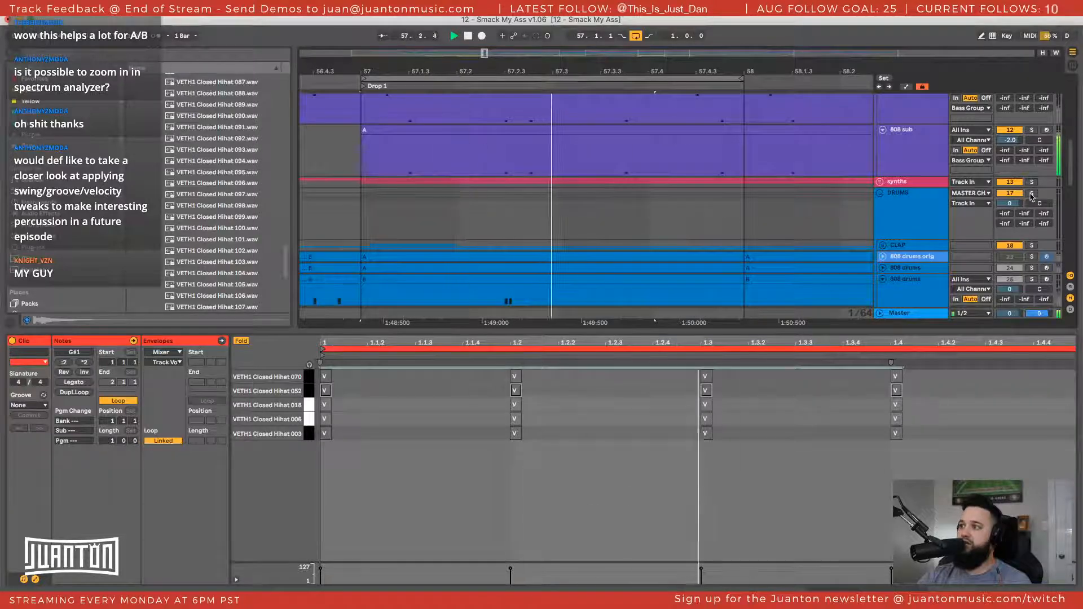
pyautogui.click(1032, 196)
pyautogui.scroll(1, 1032, 196)
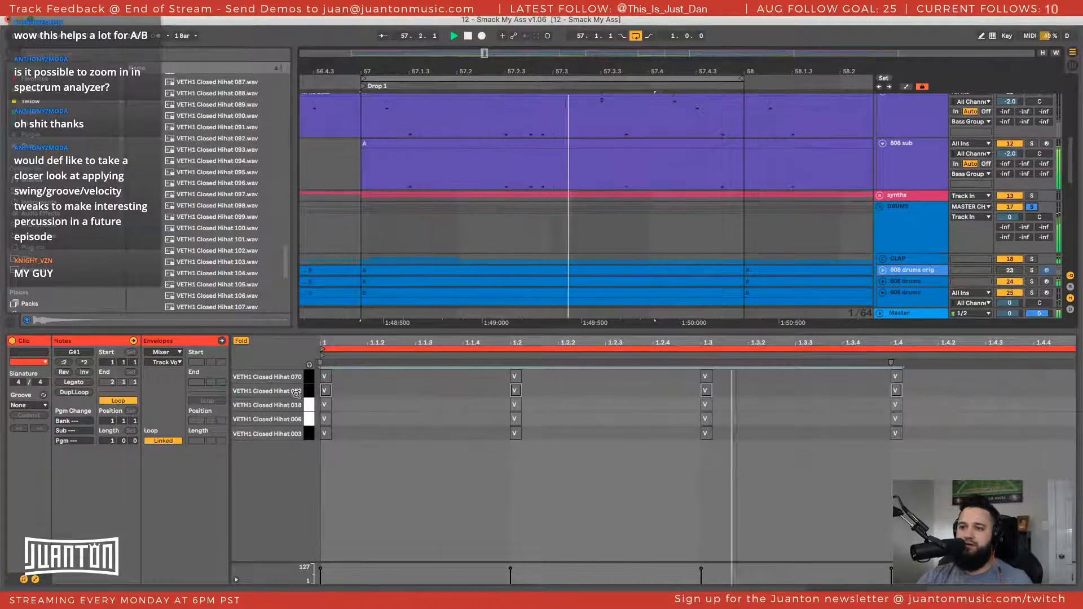
# Audition each hat row against the drums and low end from VETH1 Closed Hihat 070 down to 003, activating one row at a time
pyautogui.click(309, 377)
pyautogui.press('0')
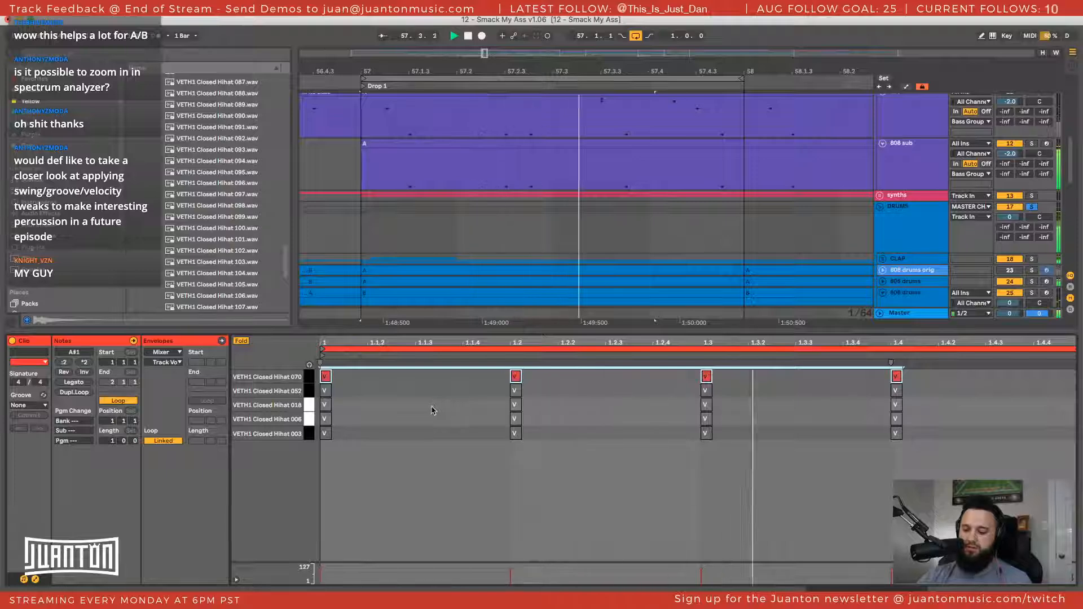
pyautogui.click(309, 391)
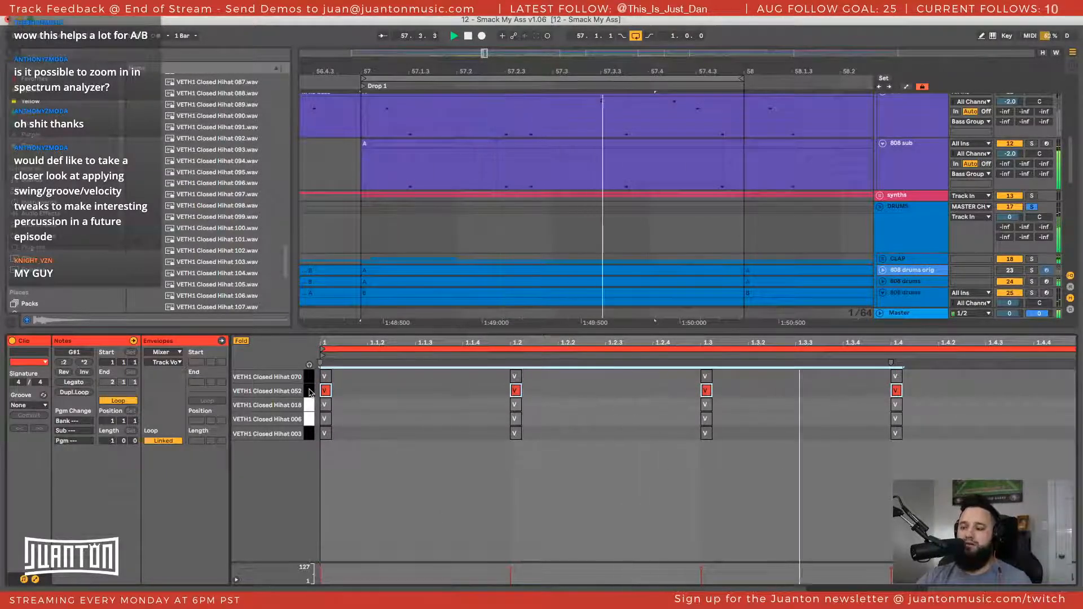
pyautogui.press('0')
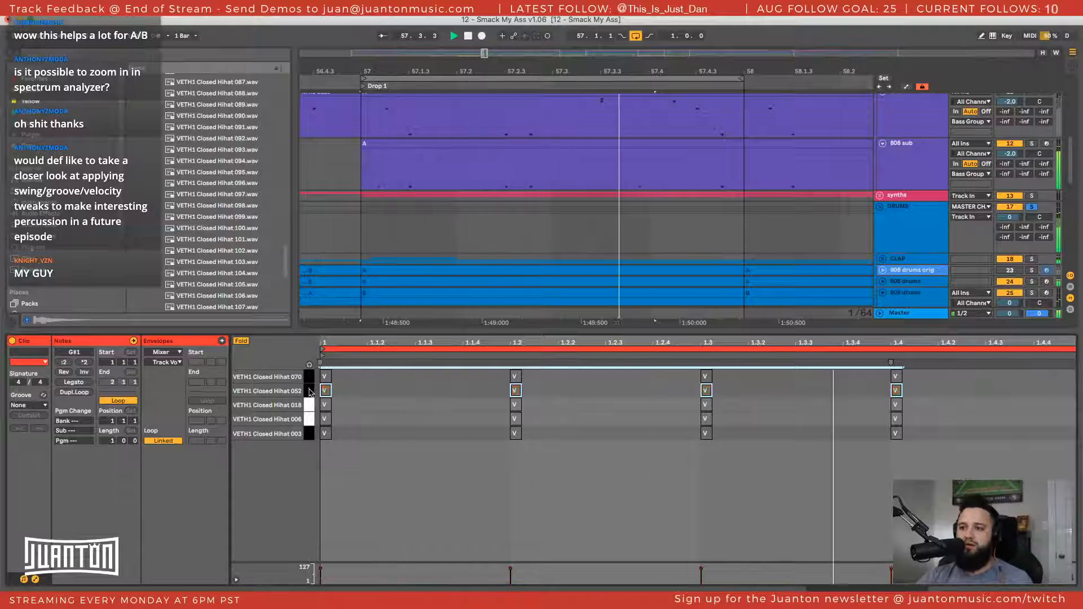
pyautogui.click(306, 405)
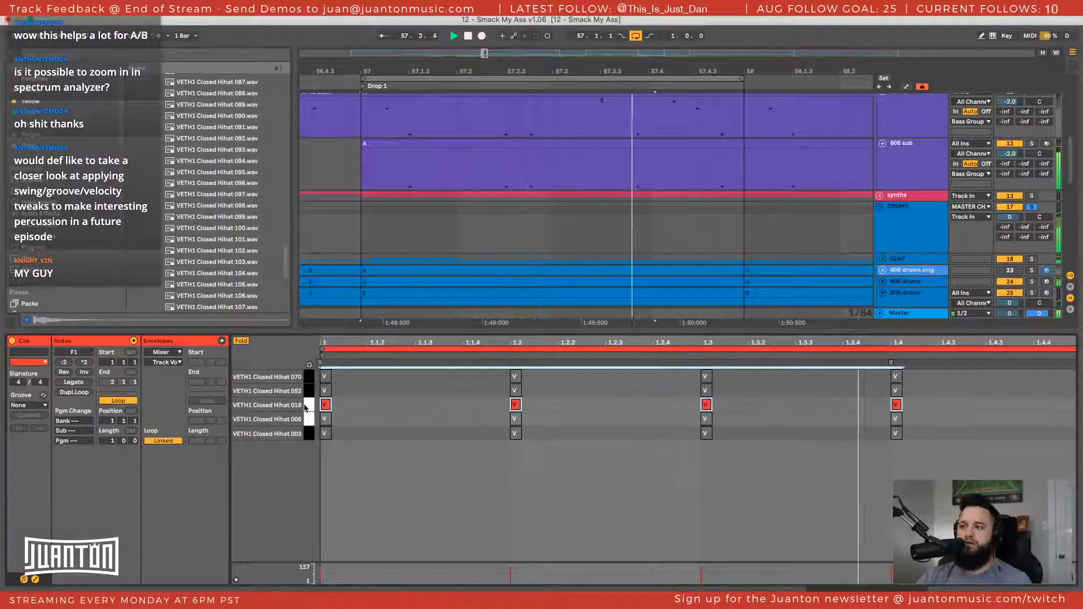
pyautogui.press('0')
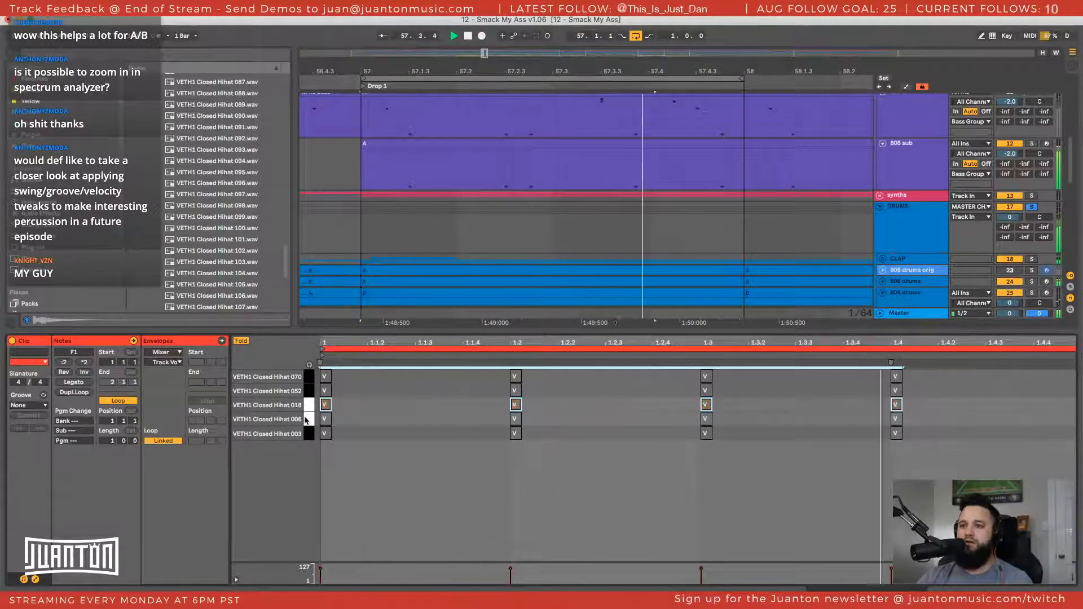
pyautogui.click(306, 420)
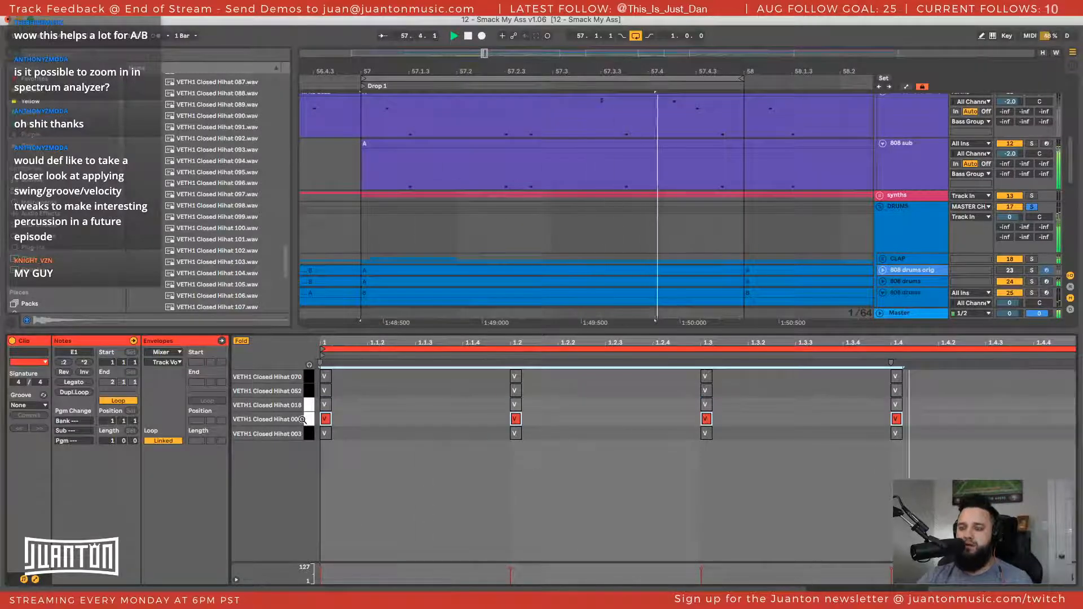
pyautogui.click(306, 434)
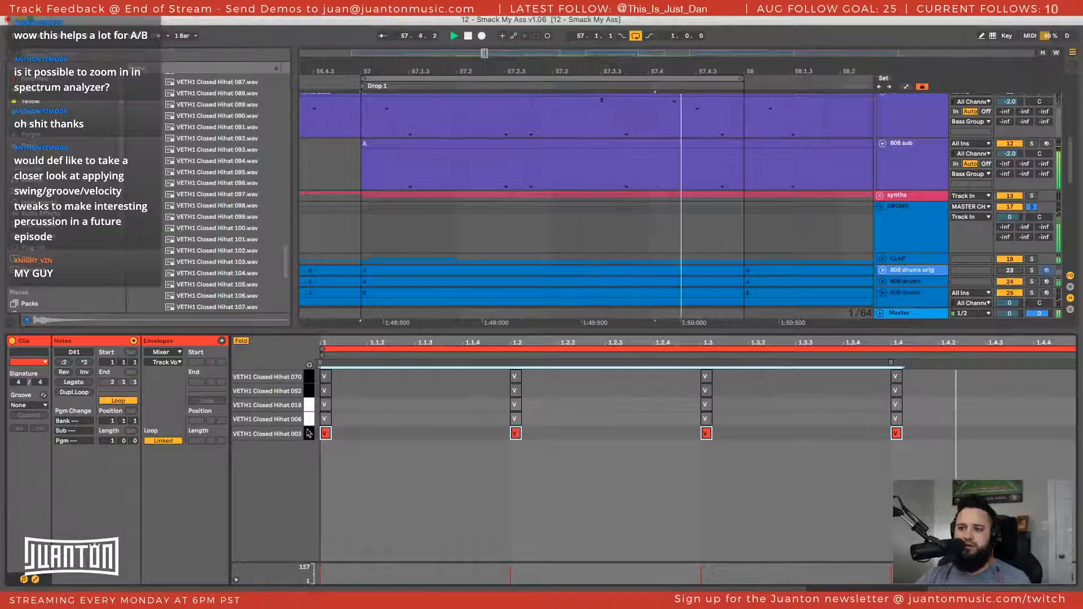
# Compare the VETH1 Closed Hihat 006, 003 and 070 rows against the drums and low end, and stop playback
pyautogui.press('Up')
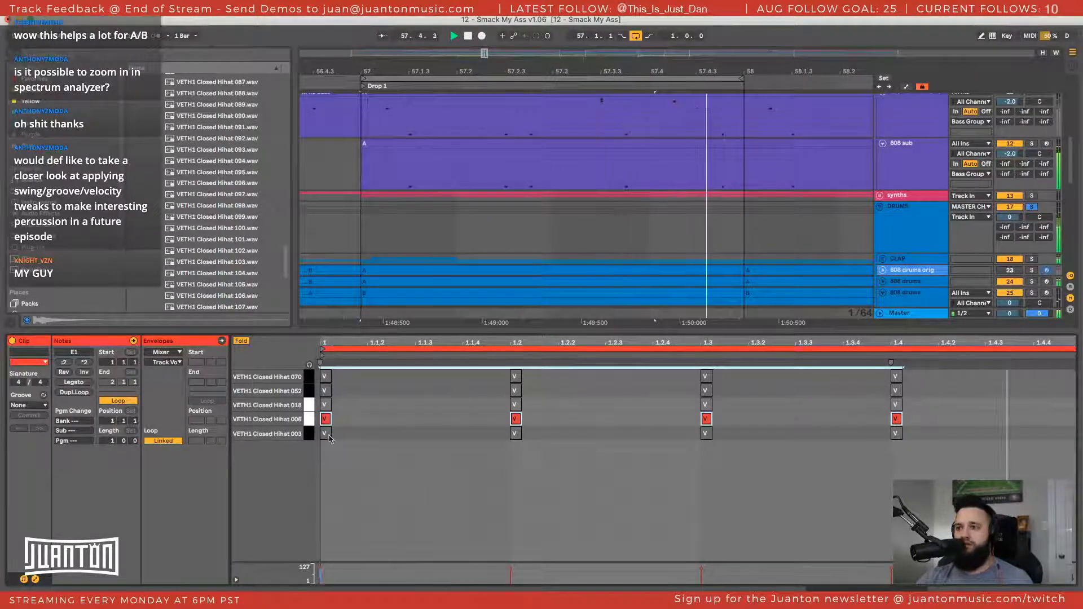
pyautogui.press('Down')
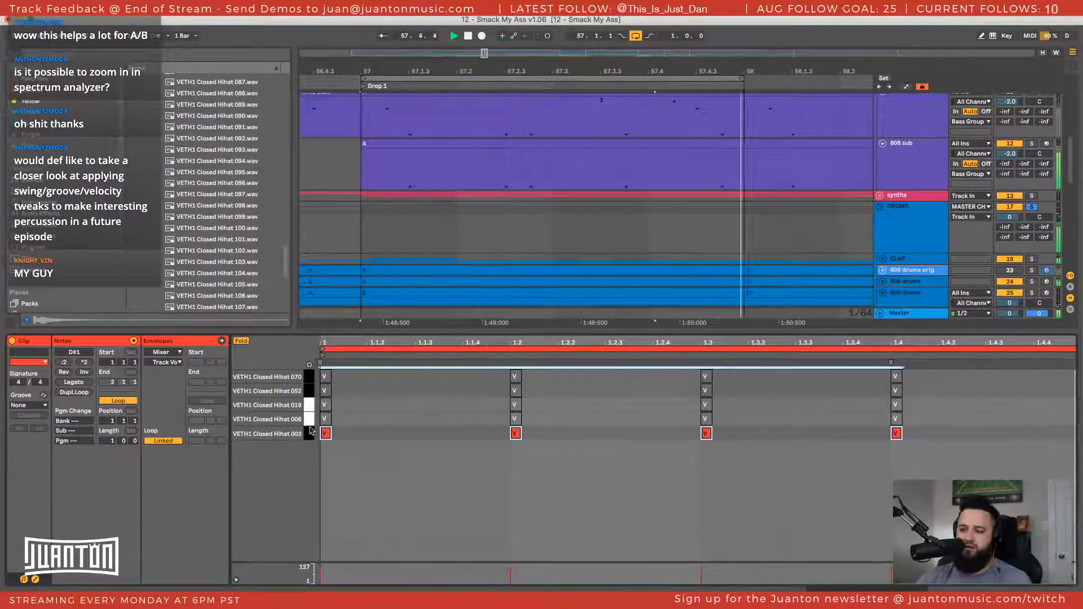
pyautogui.click(311, 380)
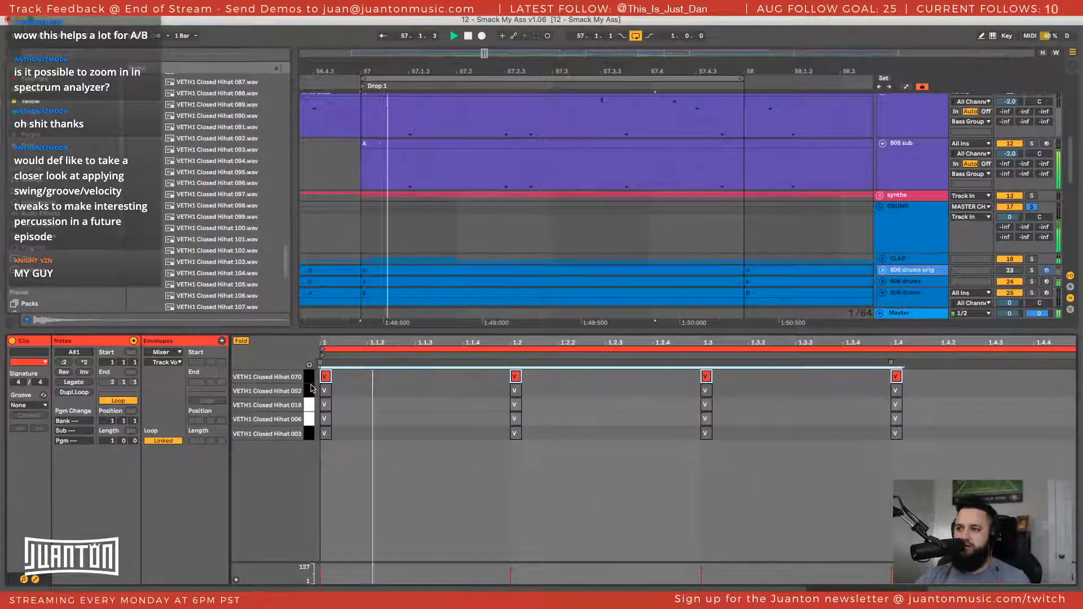
pyautogui.press('space')
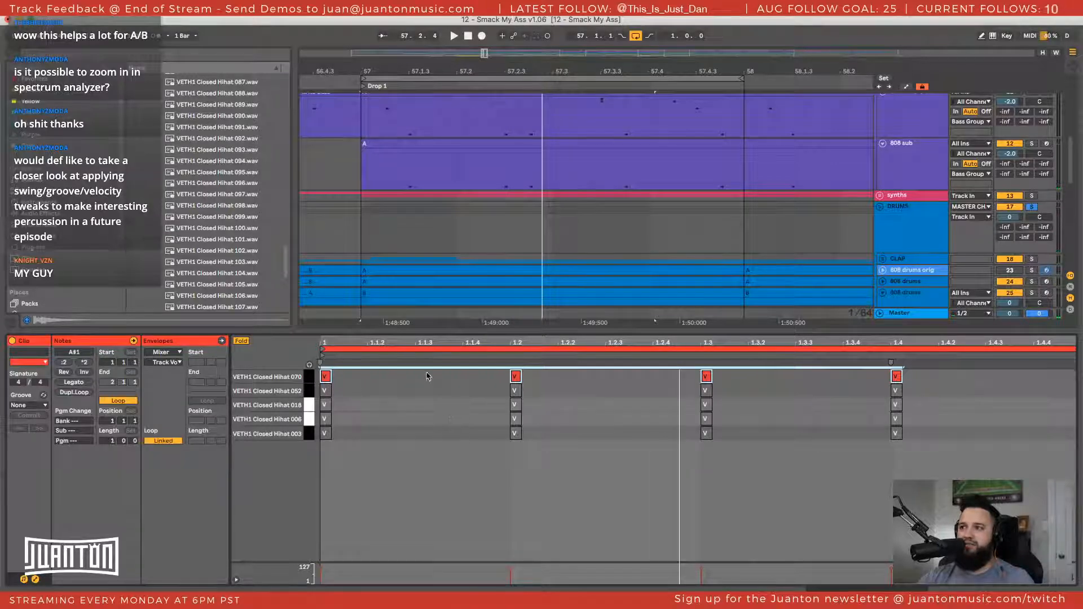
# Play the Drop 1 loop again from the start of the 808 sub clip, and stop playback
pyautogui.scroll(2, 416, 277)
pyautogui.click(365, 200)
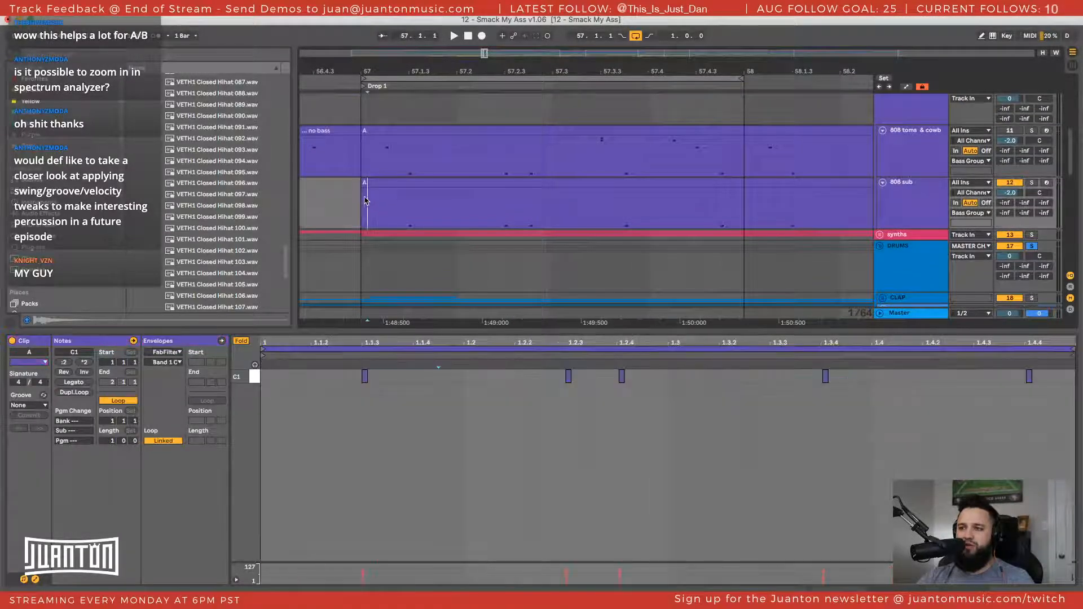
pyautogui.press('space')
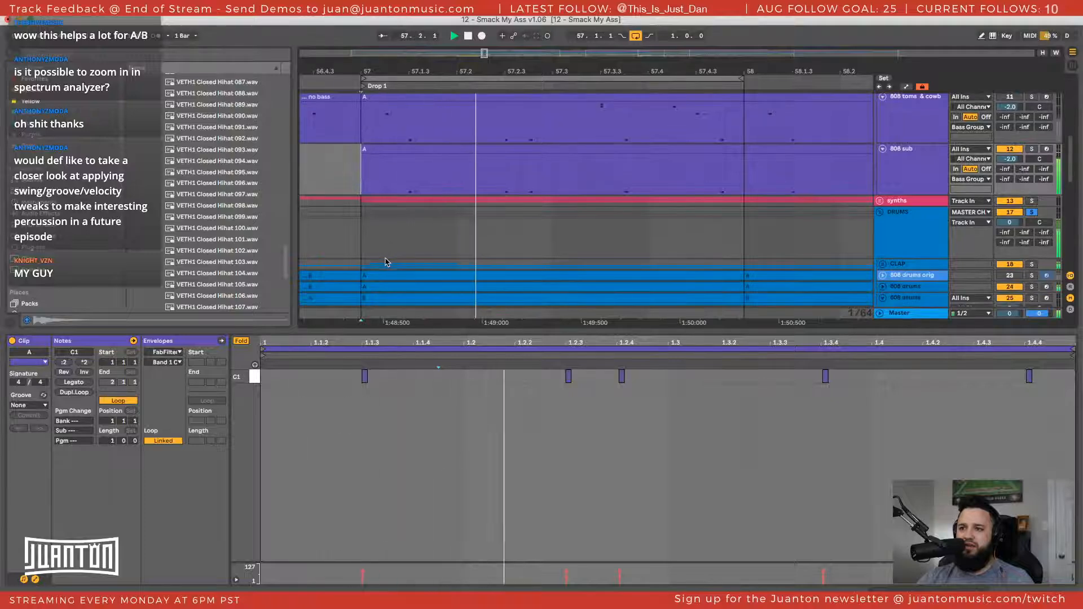
pyautogui.scroll(-2, 386, 262)
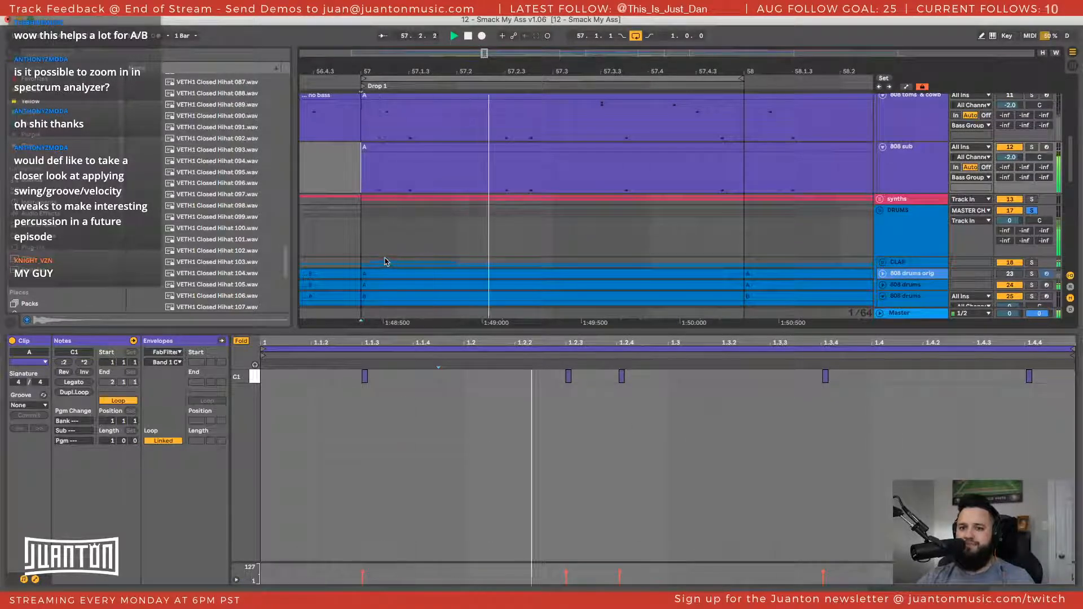
pyautogui.press('space')
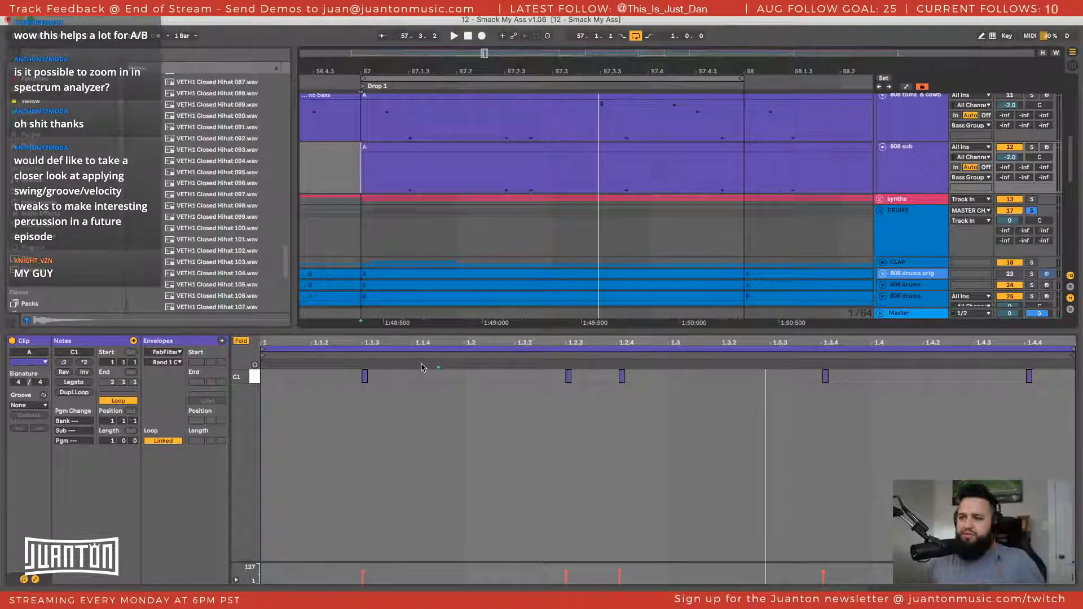
# Insert a new MIDI track directly below the hi-hat Drum Rack track in the KICK group
pyautogui.scroll(5, 783, 208)
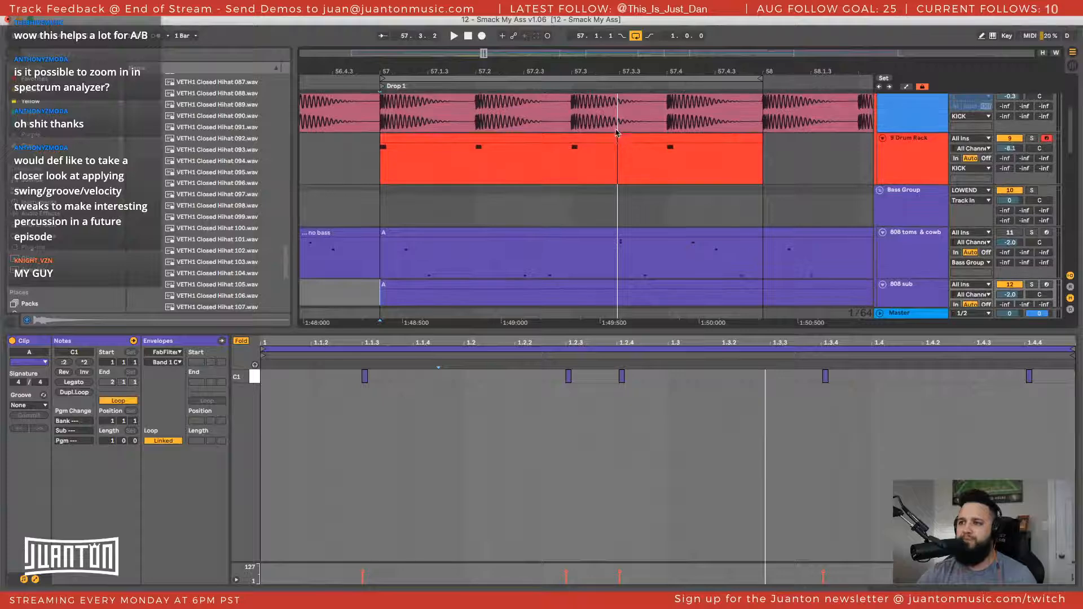
pyautogui.click(617, 136)
pyautogui.click(920, 150)
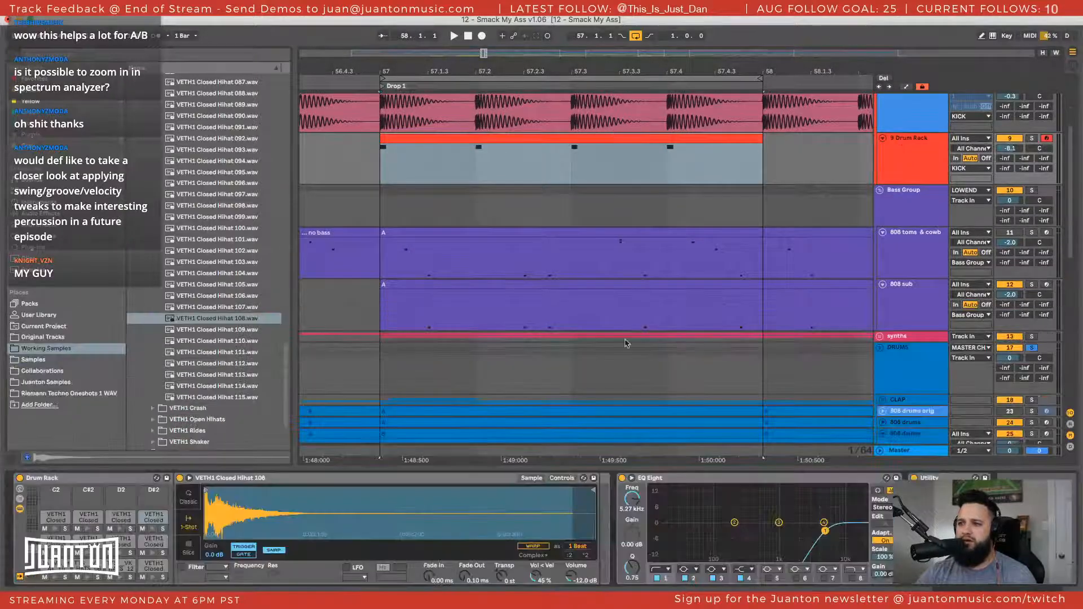
pyautogui.click(257, 481)
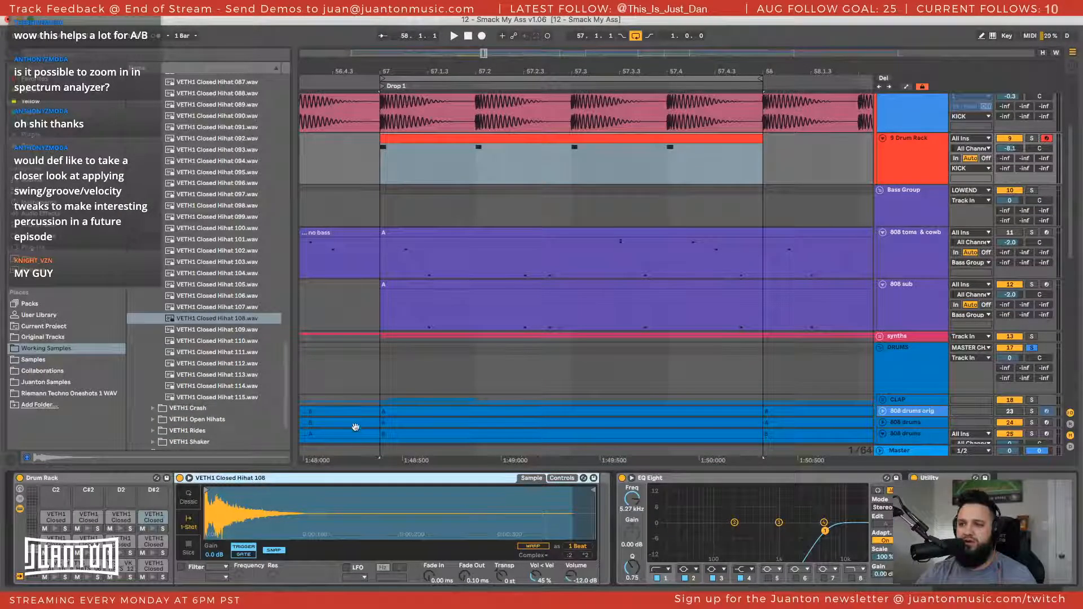
pyautogui.click(913, 161)
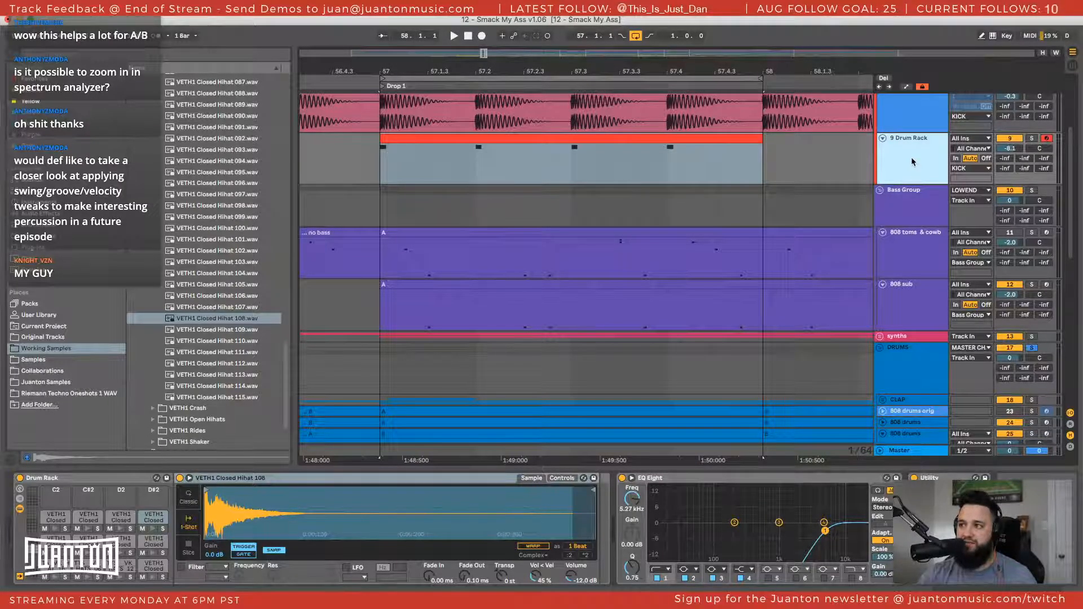
pyautogui.hotkey('ctrl', 't')
pyautogui.click(925, 210)
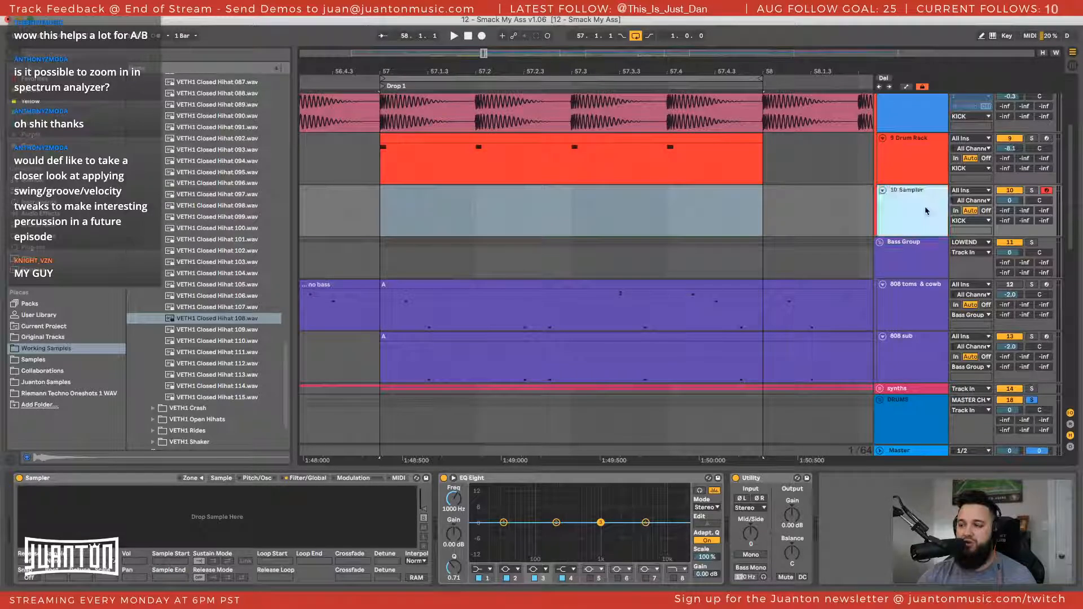
# Move the VETH1 Closed Hihat 070 pad with its notes from the Drum Rack onto the new track
pyautogui.click(573, 159)
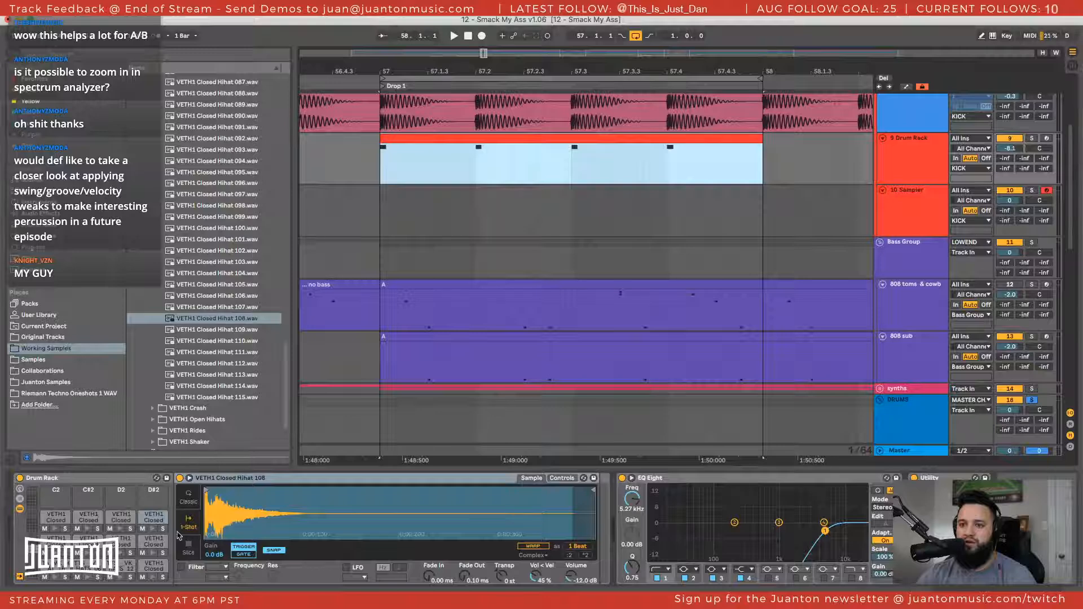
pyautogui.click(121, 515)
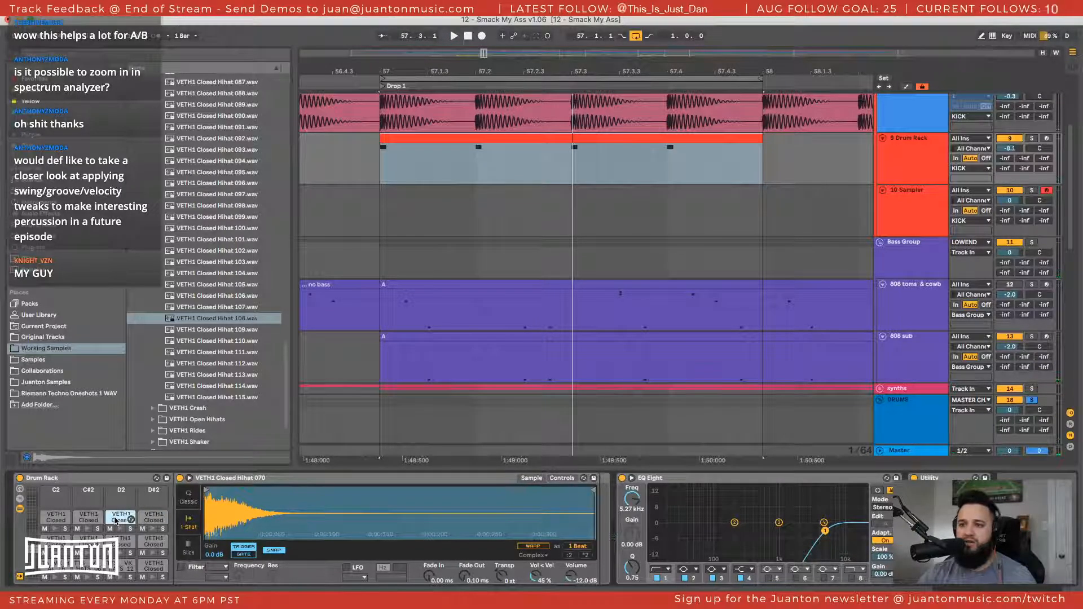
pyautogui.click(412, 210)
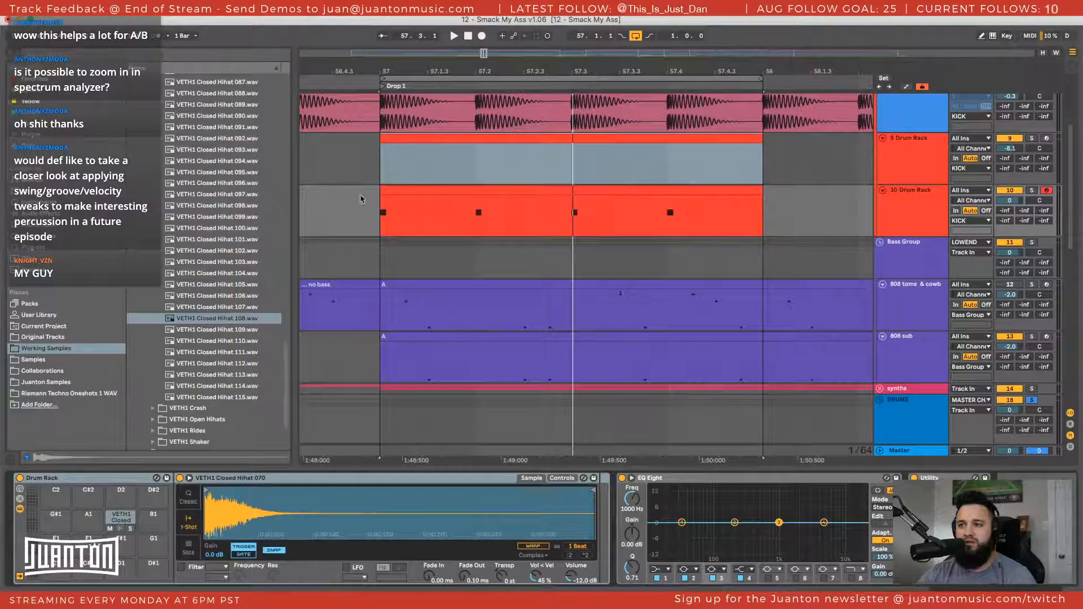
pyautogui.click(441, 216)
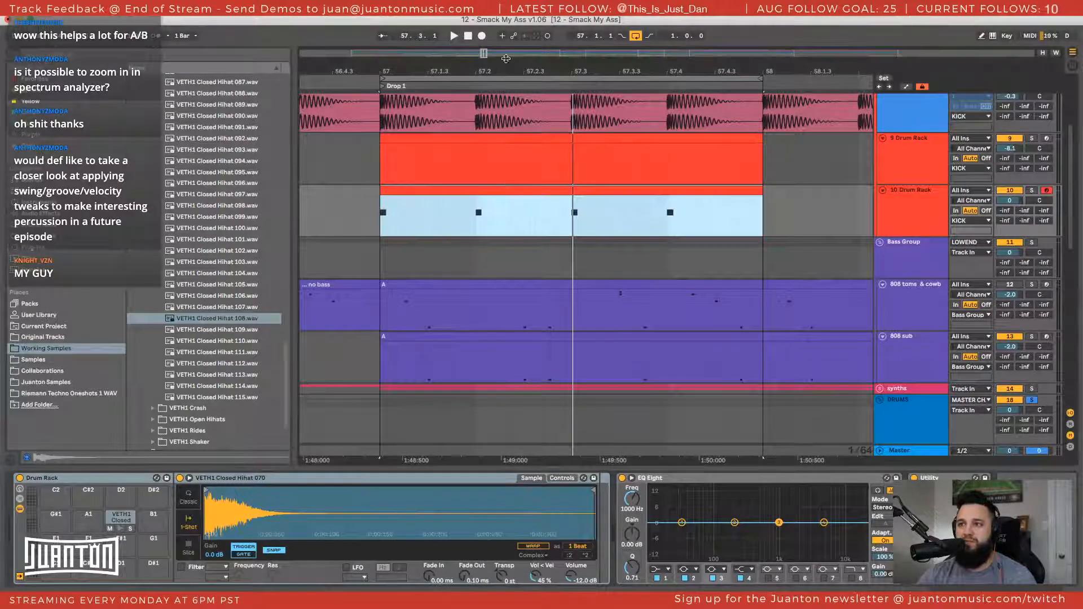
# Ungroup the Drum Rack on the new hi-hat track, leaving only the VETH1 Closed Hihat 070 Simpler
pyautogui.moveTo(506, 70); pyautogui.dragTo(510, 43)
pyautogui.moveTo(334, 155); pyautogui.dragTo(964, 136)
pyautogui.moveTo(757, 72); pyautogui.dragTo(736, 44)
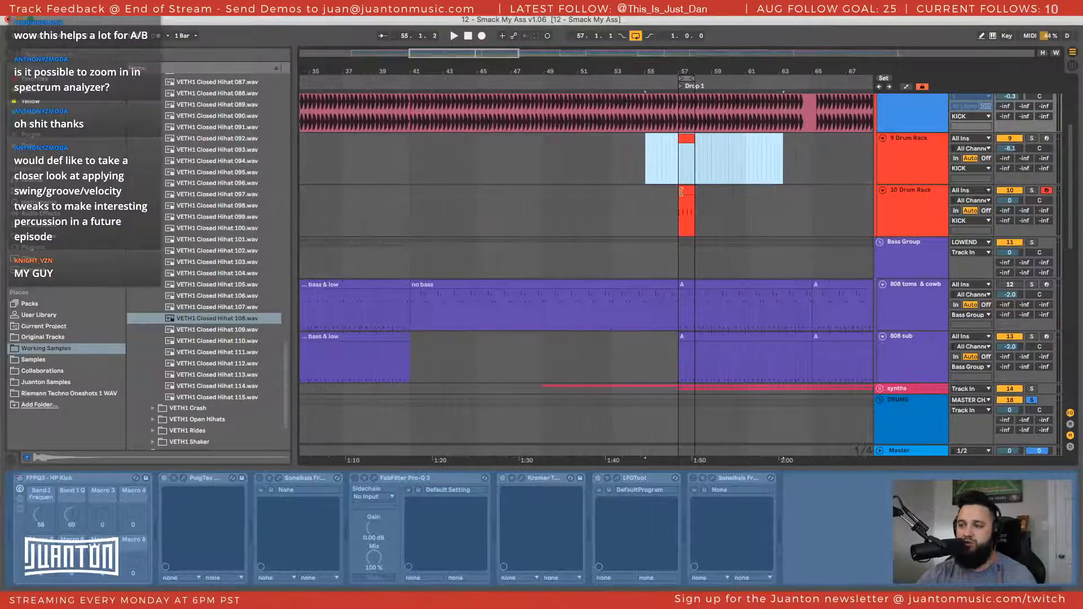
pyautogui.click(690, 193)
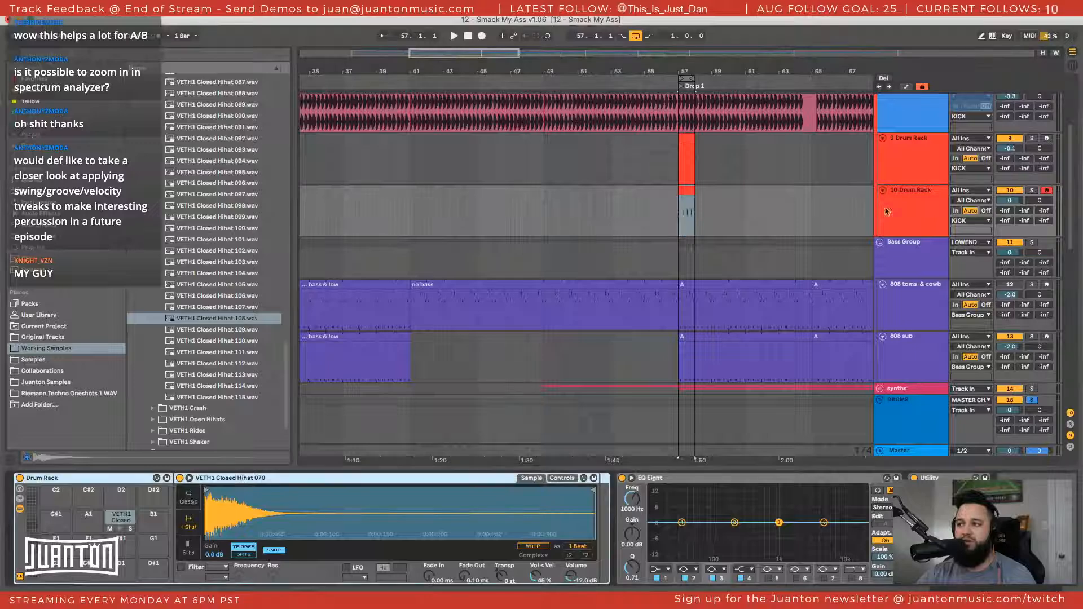
pyautogui.click(121, 517)
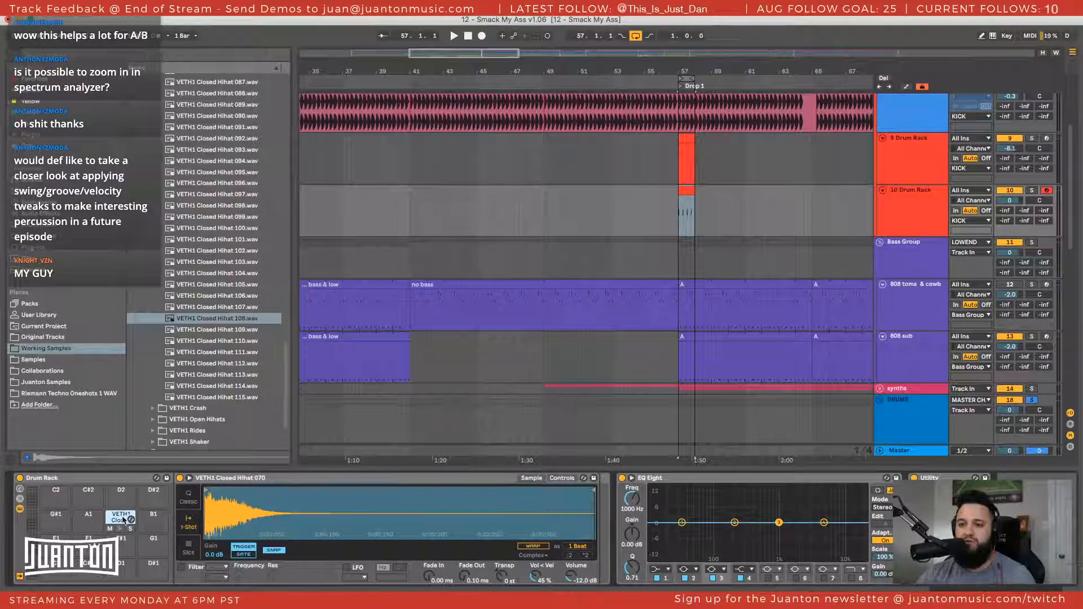
pyautogui.rightClick(226, 479)
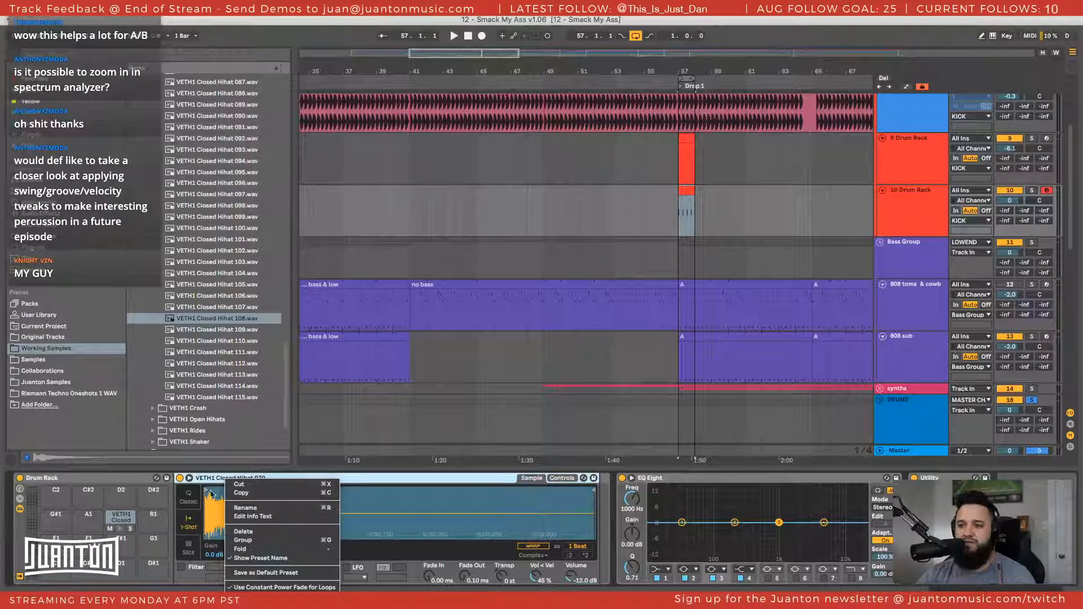
pyautogui.click(131, 479)
pyautogui.rightClick(131, 479)
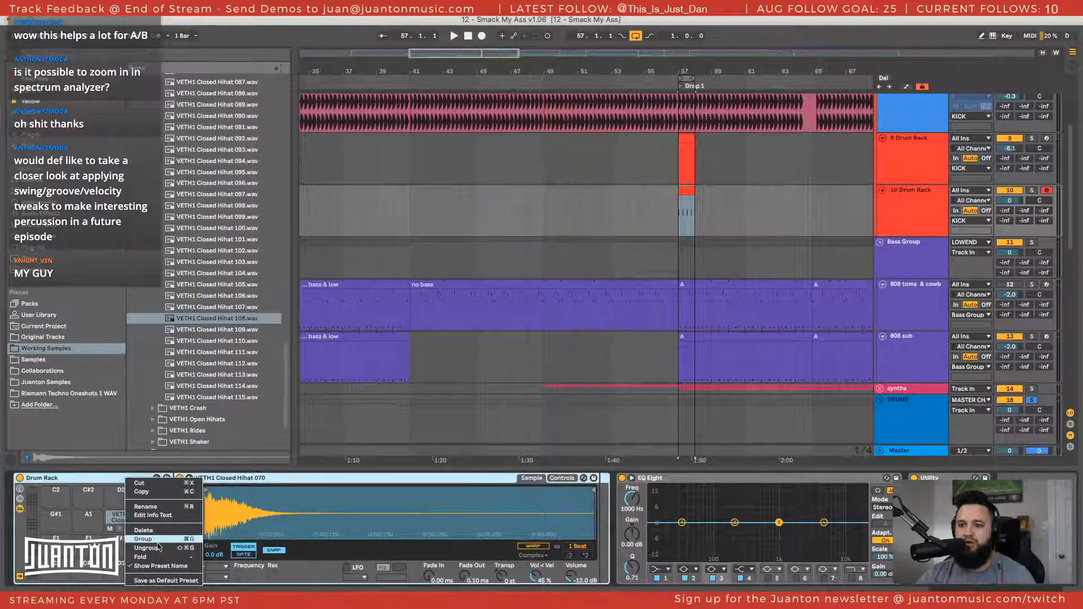
pyautogui.rightClick(57, 479)
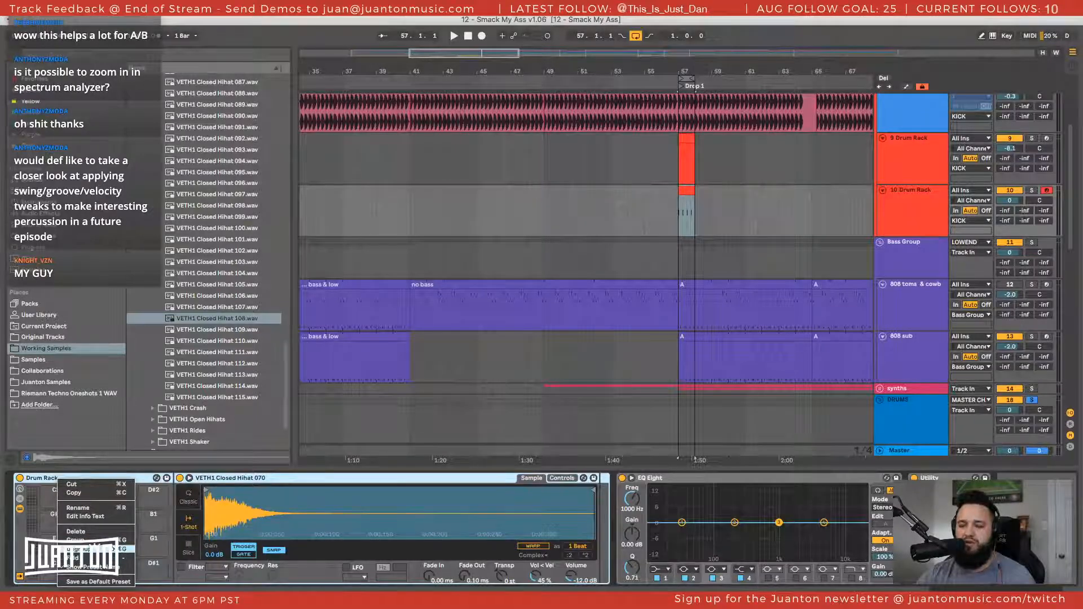
pyautogui.click(84, 549)
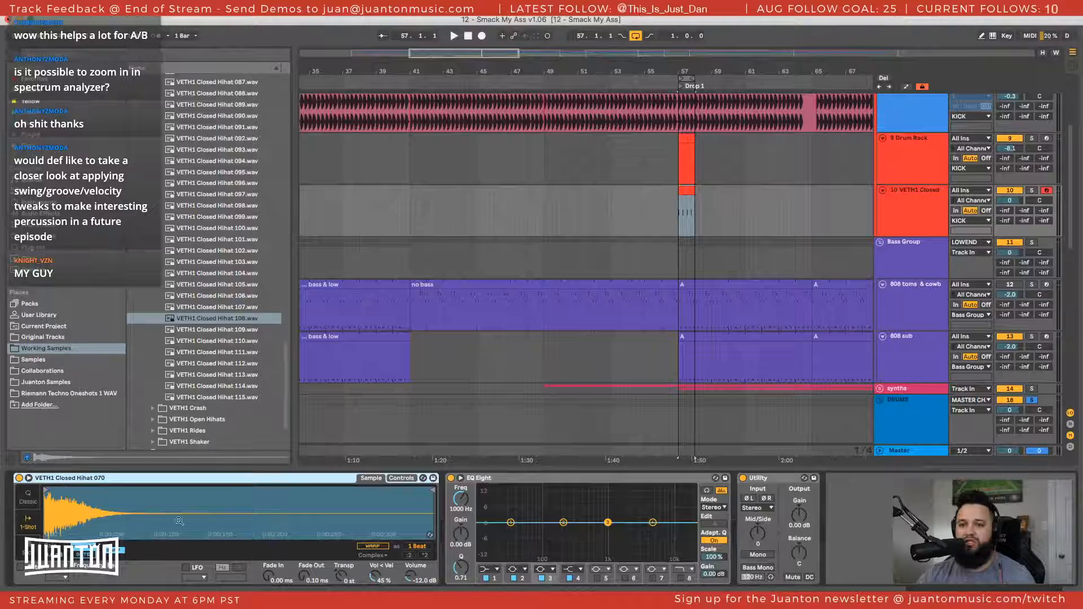
# Open the note clip on the VETH1 Closed Hihat track and unfold the note editor to the full keyboard
pyautogui.doubleClick(686, 190)
pyautogui.click(424, 448)
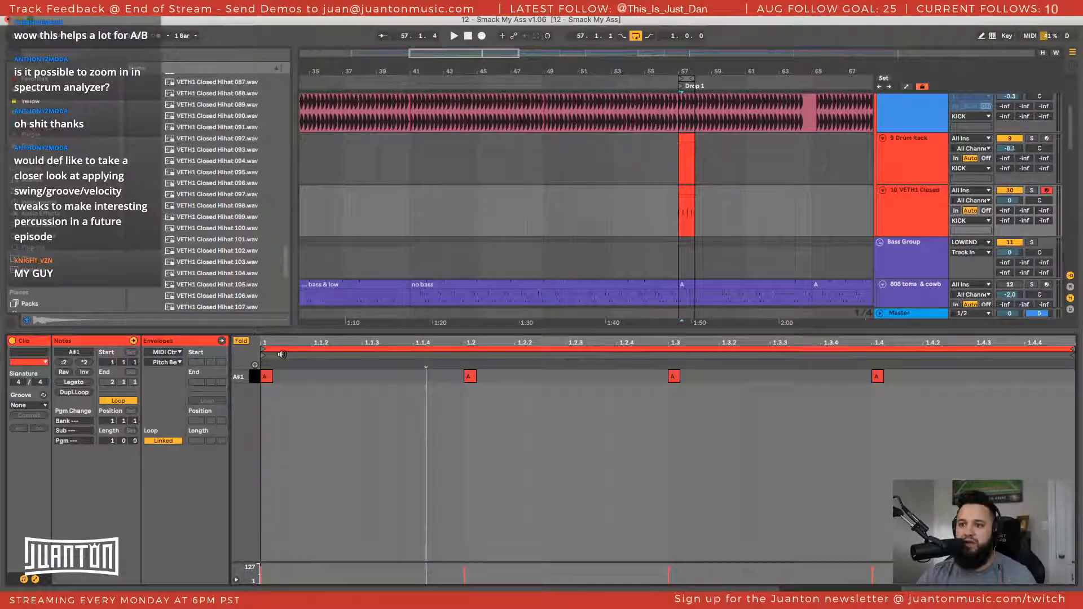
pyautogui.click(241, 340)
pyautogui.moveTo(246, 373); pyautogui.dragTo(257, 493)
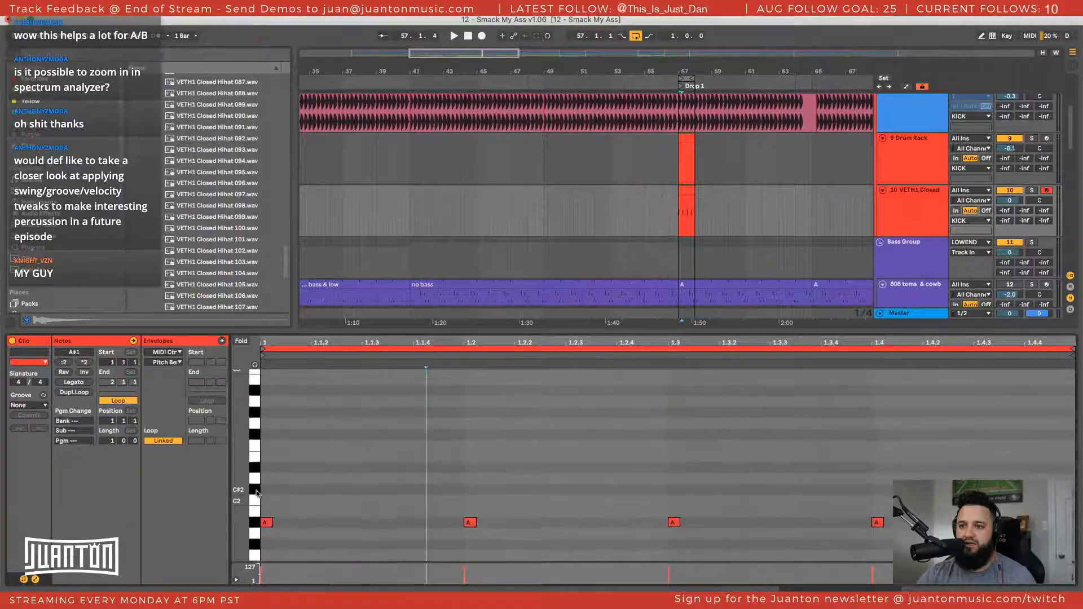
# Select the clip's four hi-hat notes and transpose them up to C3
pyautogui.click(257, 527)
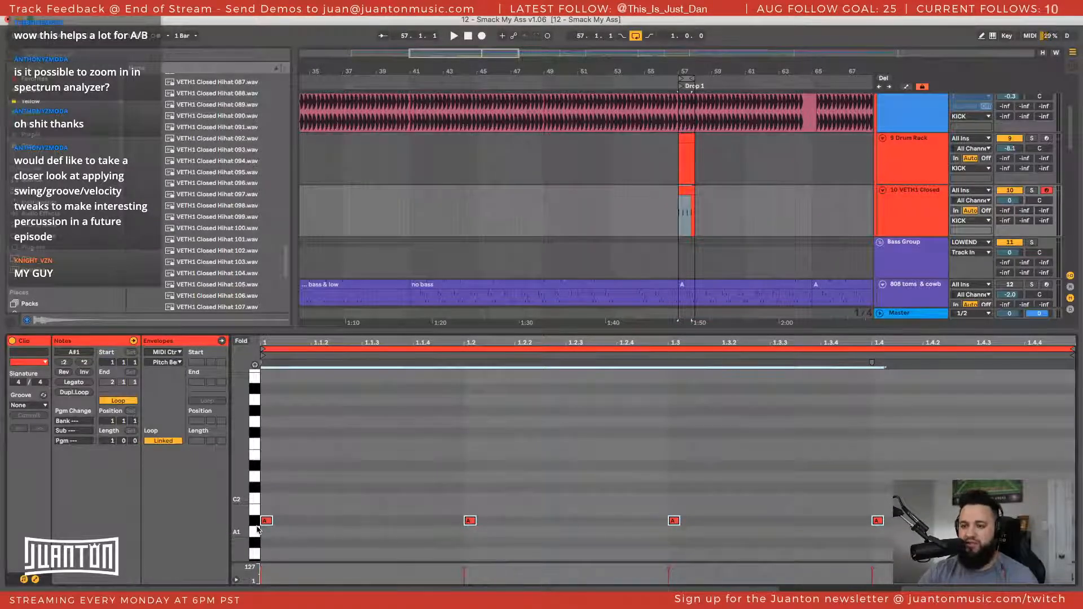
pyautogui.press('Up')
pyautogui.press('Up')
pyautogui.press('Up')
pyautogui.press('Up')
pyautogui.press('Up')
pyautogui.press('Up')
pyautogui.press('Up')
pyautogui.press('Up')
pyautogui.press('Up')
pyautogui.press('Up')
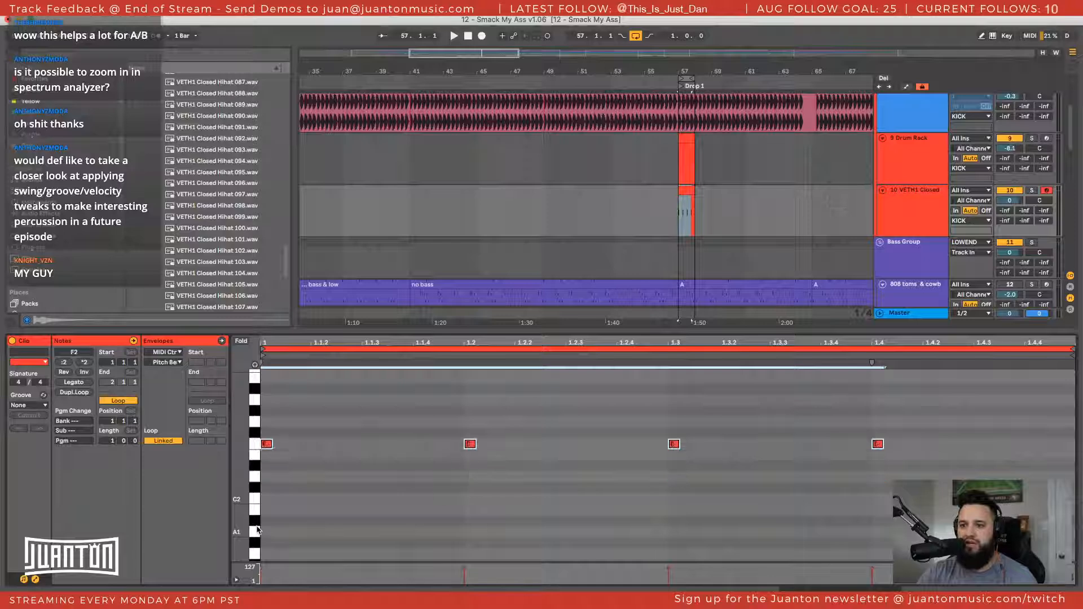
pyautogui.press('Up')
pyautogui.press('Up')
pyautogui.press('Up')
pyautogui.press('Up')
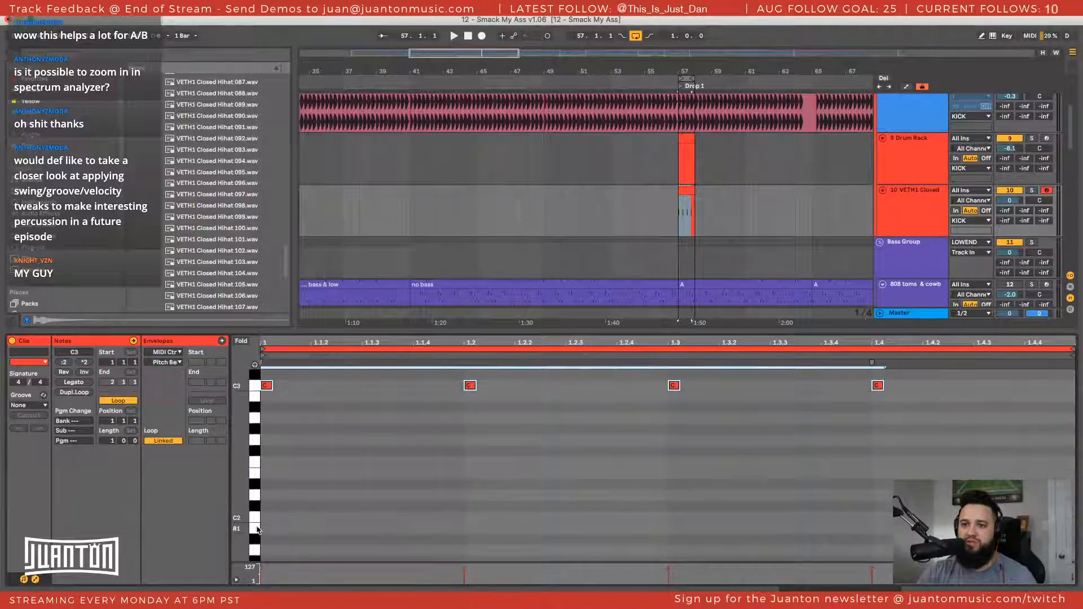
# Set the VETH1 Closed Hihat track's volume to -8.0 dB, and audition the layer in the loop
pyautogui.press('space')
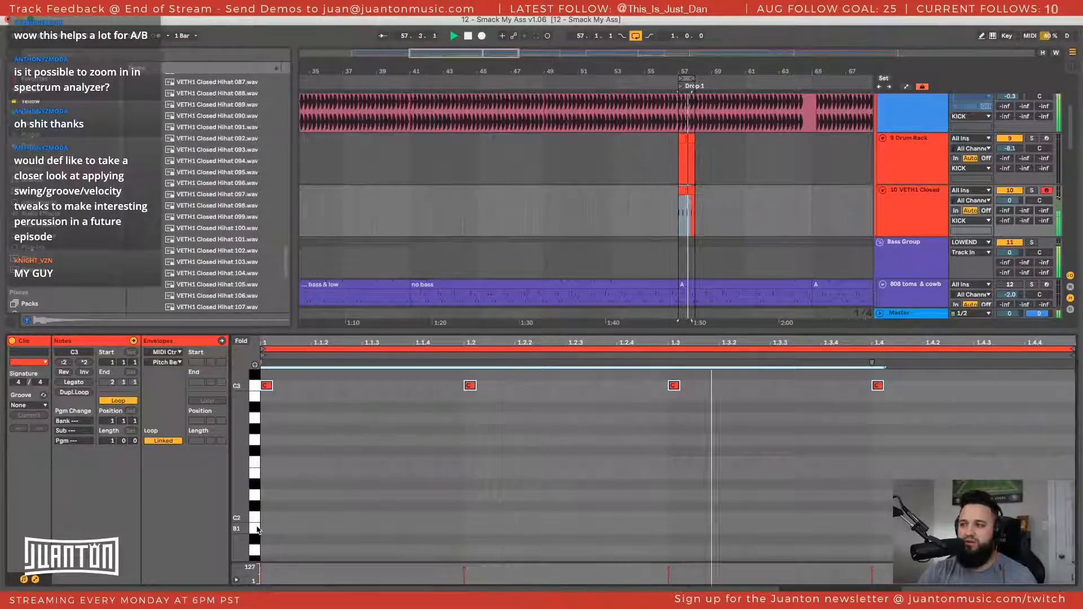
pyautogui.click(1009, 201)
pyautogui.press('space')
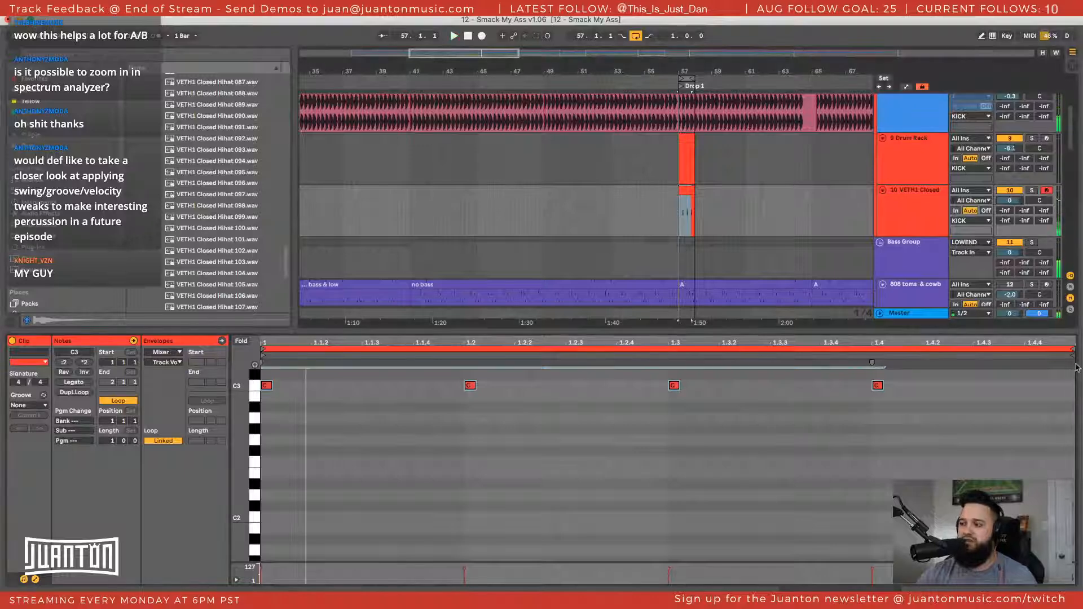
pyautogui.write('-8.')
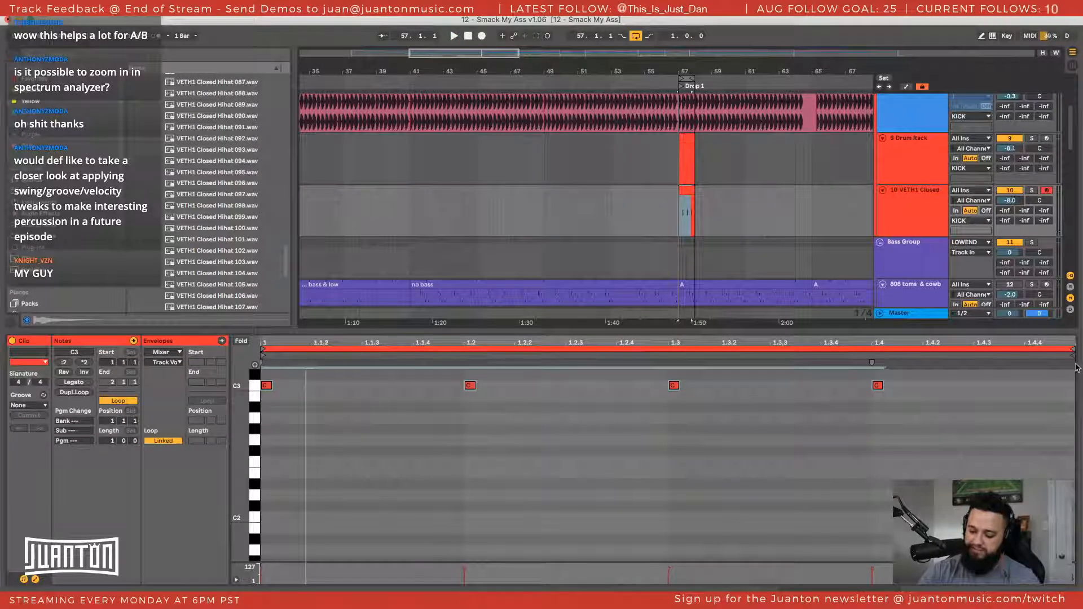
pyautogui.press('space')
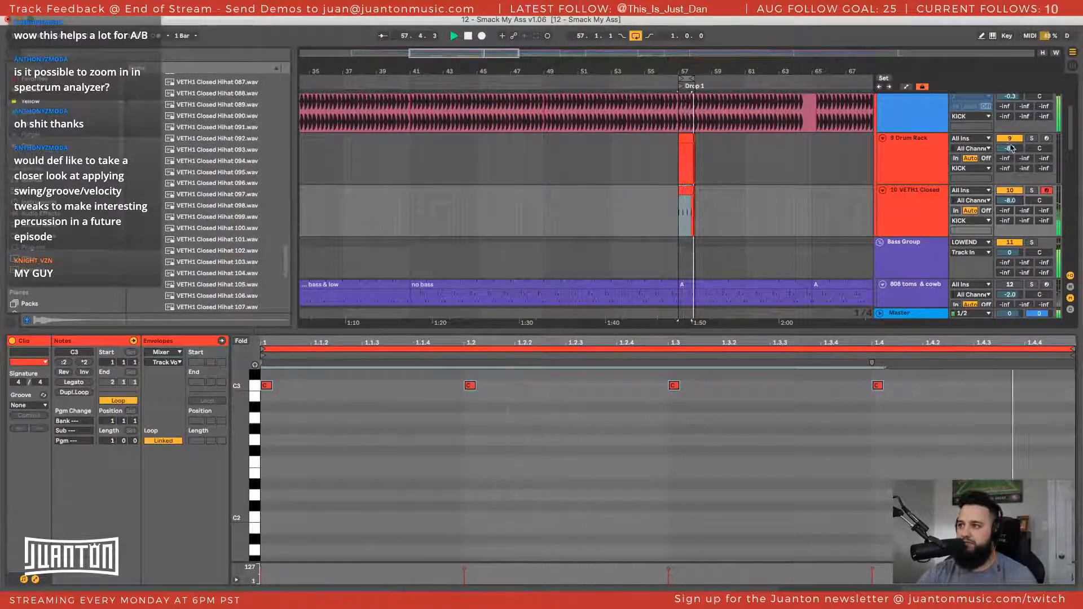
pyautogui.press('space')
# Show the devices of the VETH1 Closed Hihat track and convert its Simpler to a Sampler
pyautogui.doubleClick(926, 204)
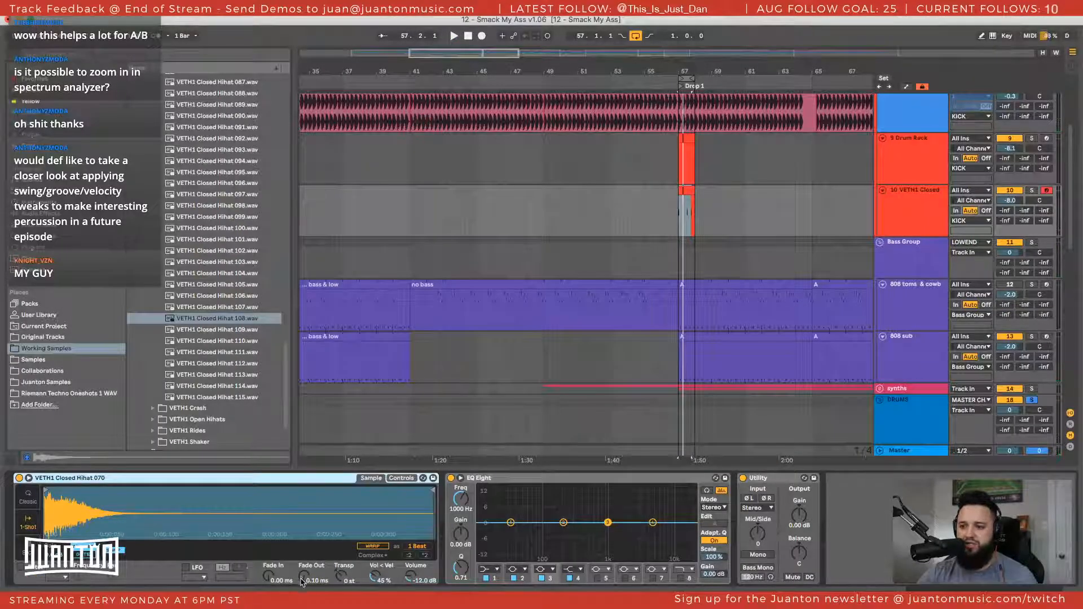
pyautogui.rightClick(295, 480)
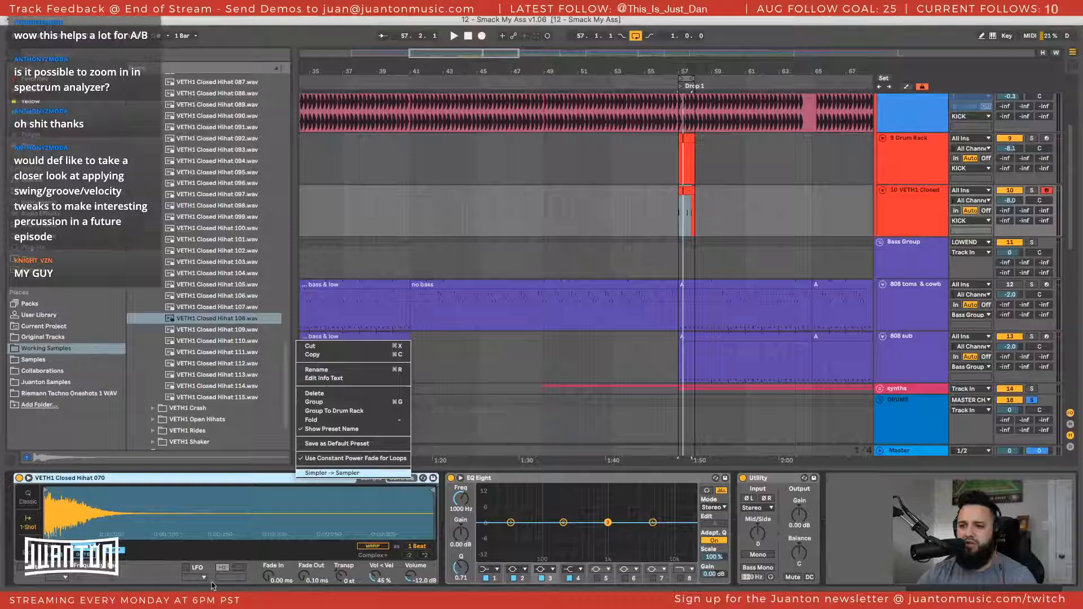
pyautogui.click(384, 473)
pyautogui.click(305, 477)
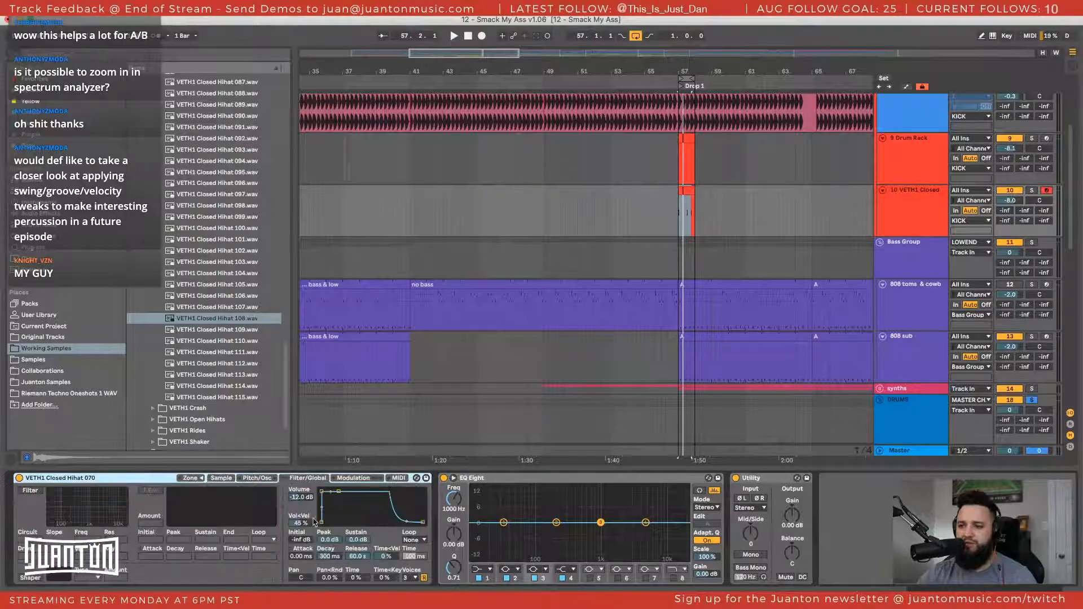
# Shape the Sampler's volume envelope into a short hit with sustain at -inf dB and decay at 267 ms
pyautogui.moveTo(329, 558); pyautogui.dragTo(354, 587)
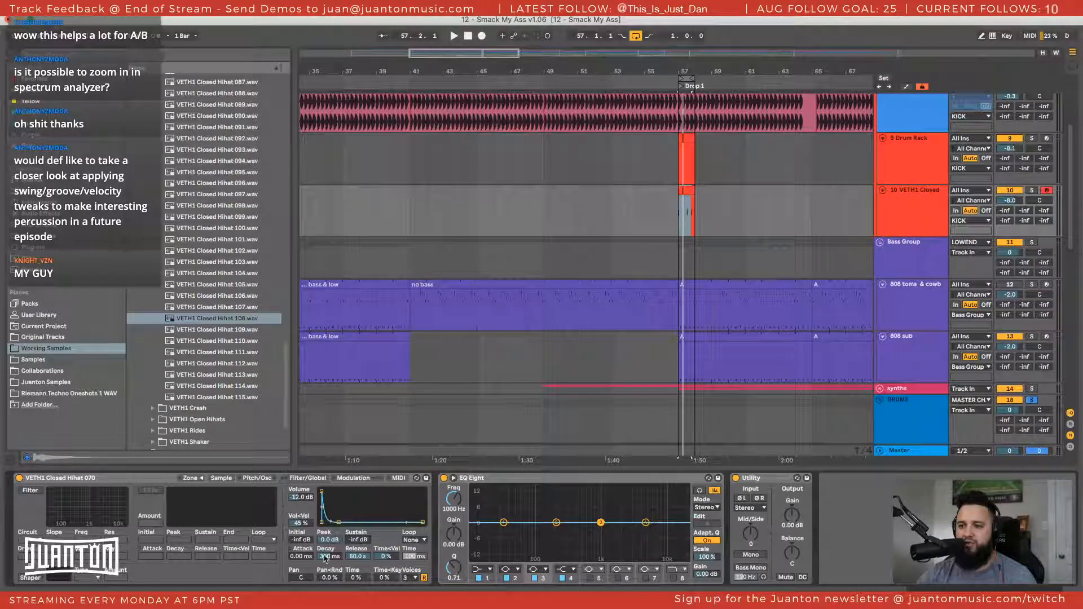
pyautogui.moveTo(327, 556); pyautogui.dragTo(330, 516)
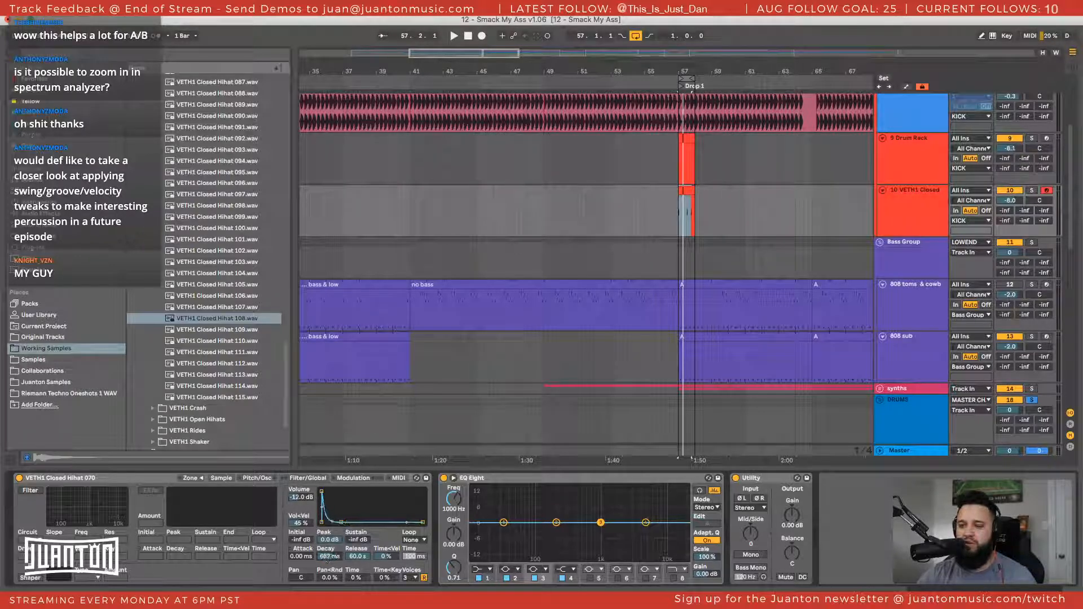
pyautogui.moveTo(329, 557)
pyautogui.mouseDown()
pyautogui.moveTo(328, 580)
pyautogui.moveTo(329, 550)
pyautogui.mouseUp()
# Audition the loop and compare the Kick track soloed with the full layered kick, restoring the layers at the end
pyautogui.press('space')
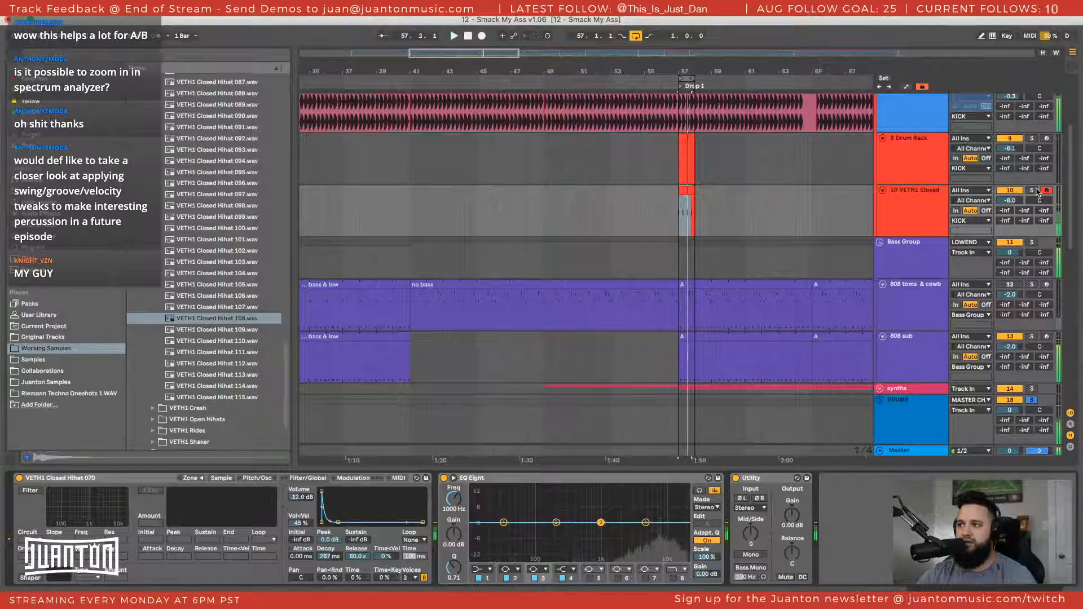
pyautogui.scroll(2, 1032, 178)
pyautogui.click(1029, 146)
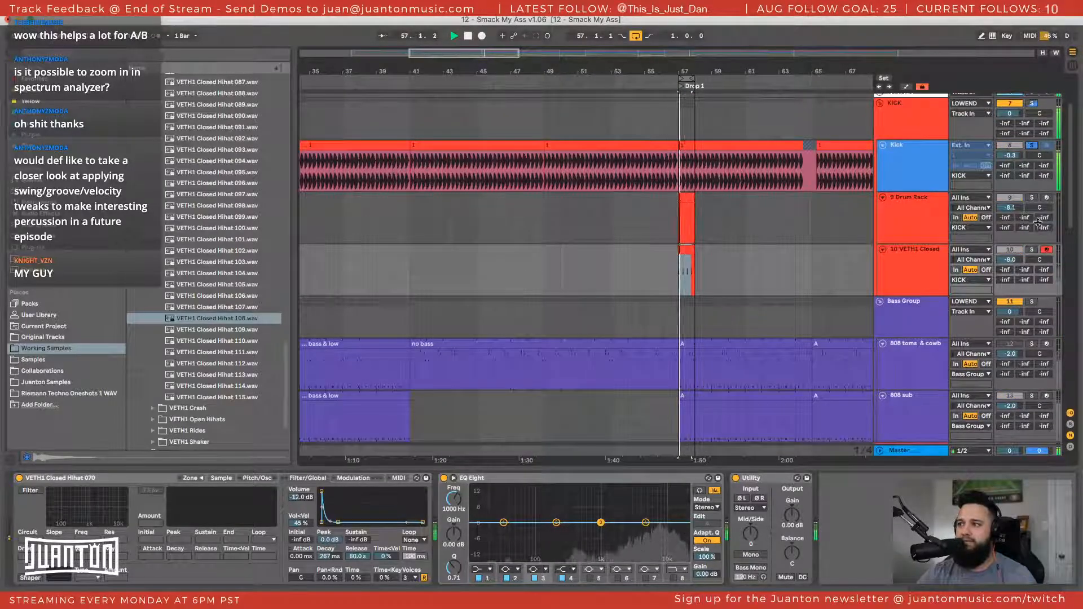
pyautogui.click(1032, 145)
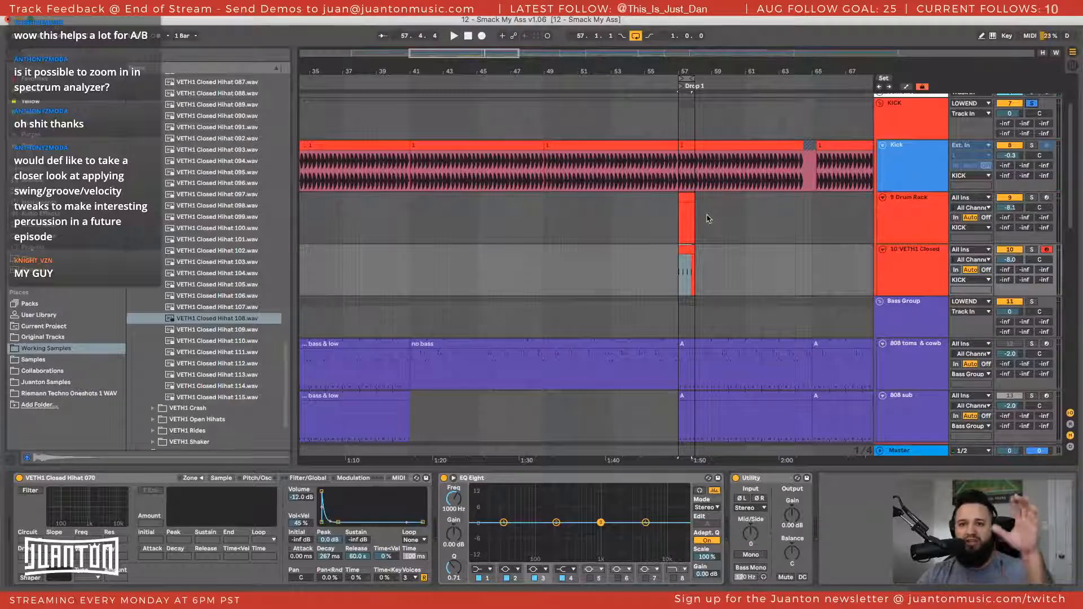
# Open the Master track's LFOTool window and play the loop to display the kick's waveform
pyautogui.click(906, 451)
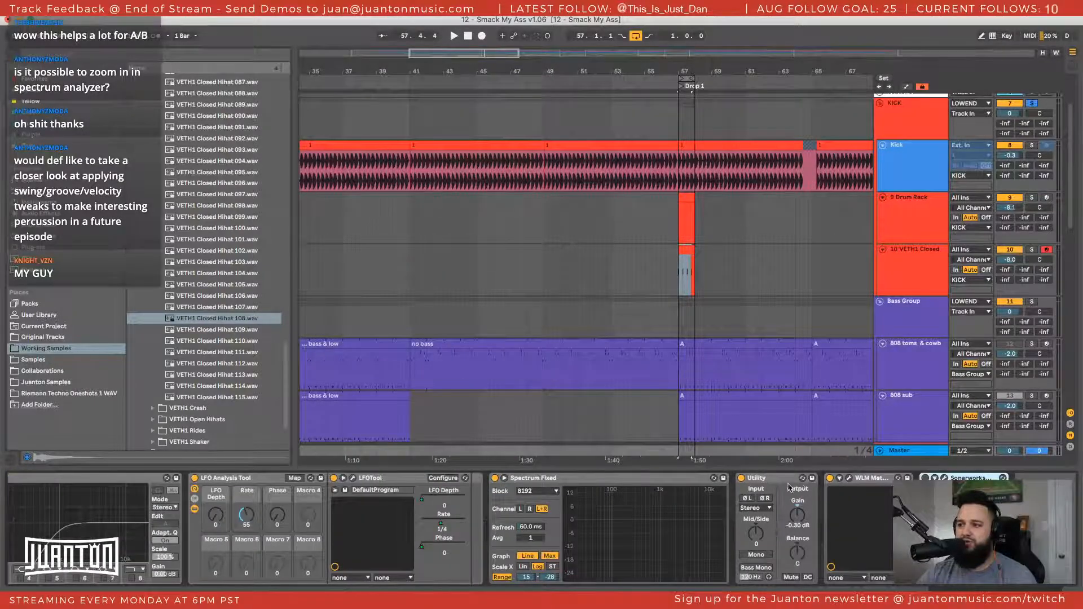
pyautogui.hscroll(-5, 789, 486)
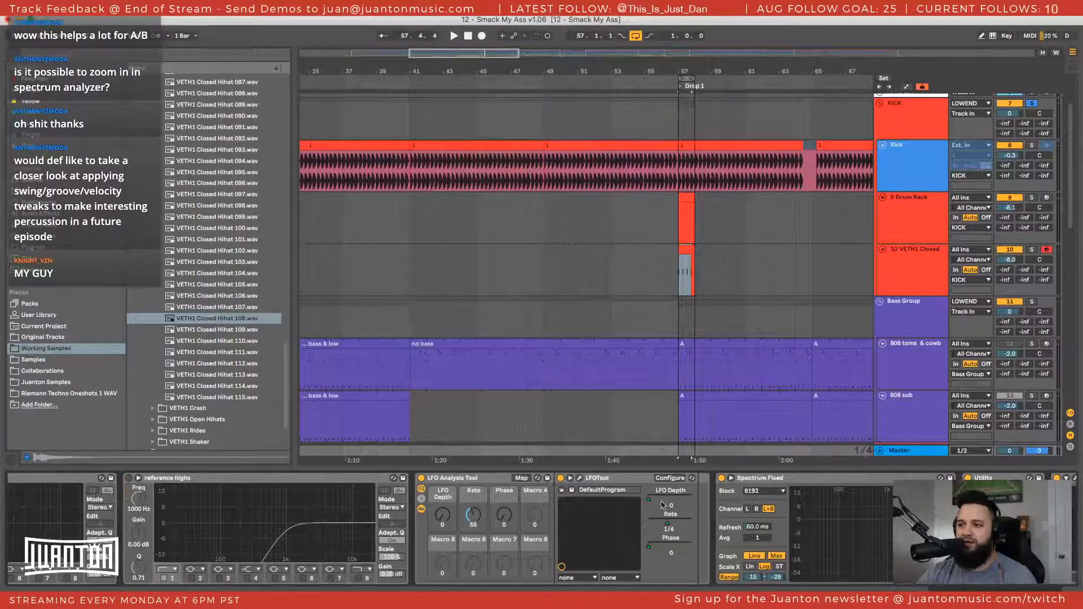
pyautogui.press('space')
pyautogui.click(580, 479)
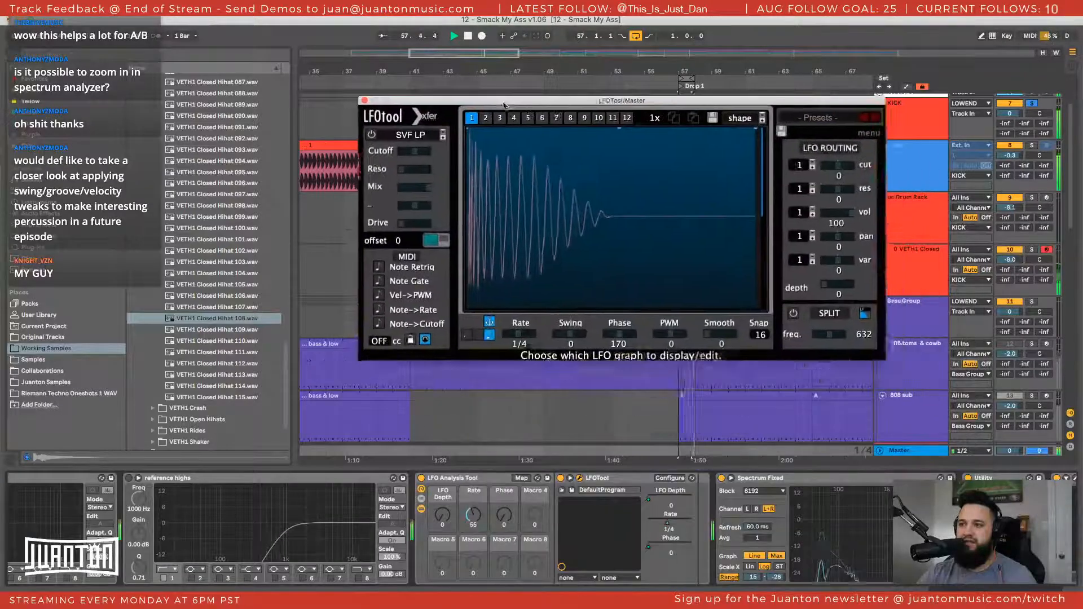
pyautogui.moveTo(505, 105); pyautogui.dragTo(489, 91)
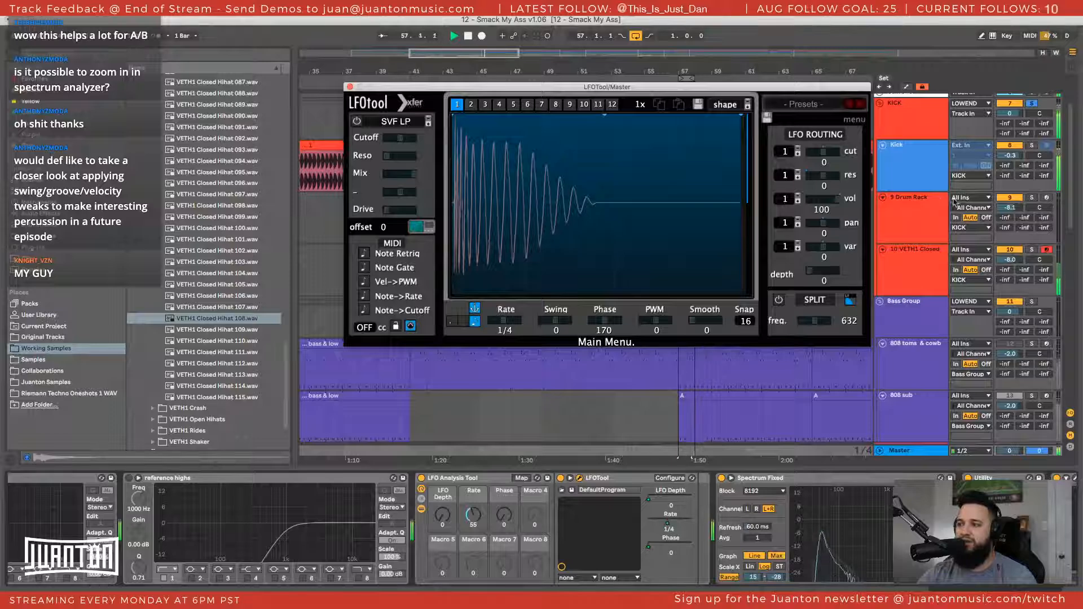
# Compare the kick's waveform in LFOTool with and without the VETH1 Closed Hihat layer
pyautogui.scroll(3, 954, 204)
pyautogui.click(1007, 301)
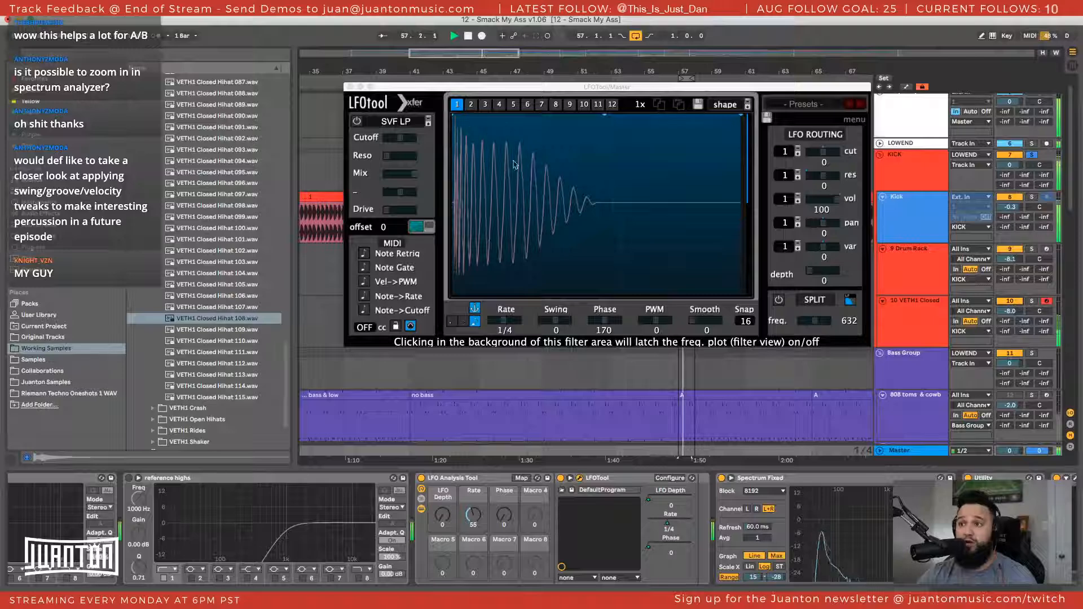
pyautogui.click(521, 212)
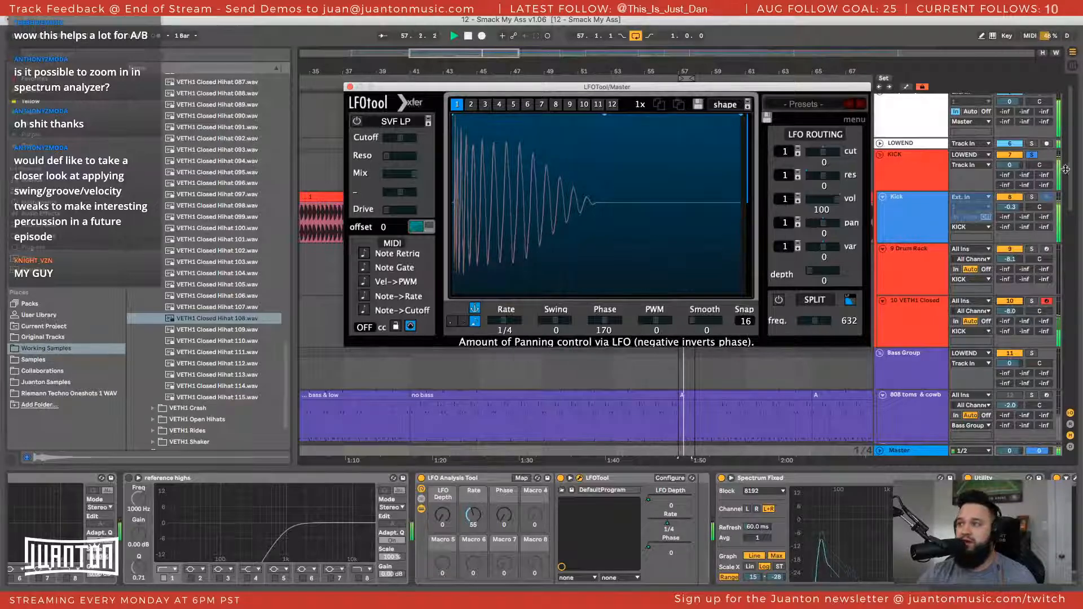
# Unsolo the KICK group and examine the resulting waveform in LFOTool before stopping playback
pyautogui.click(1033, 156)
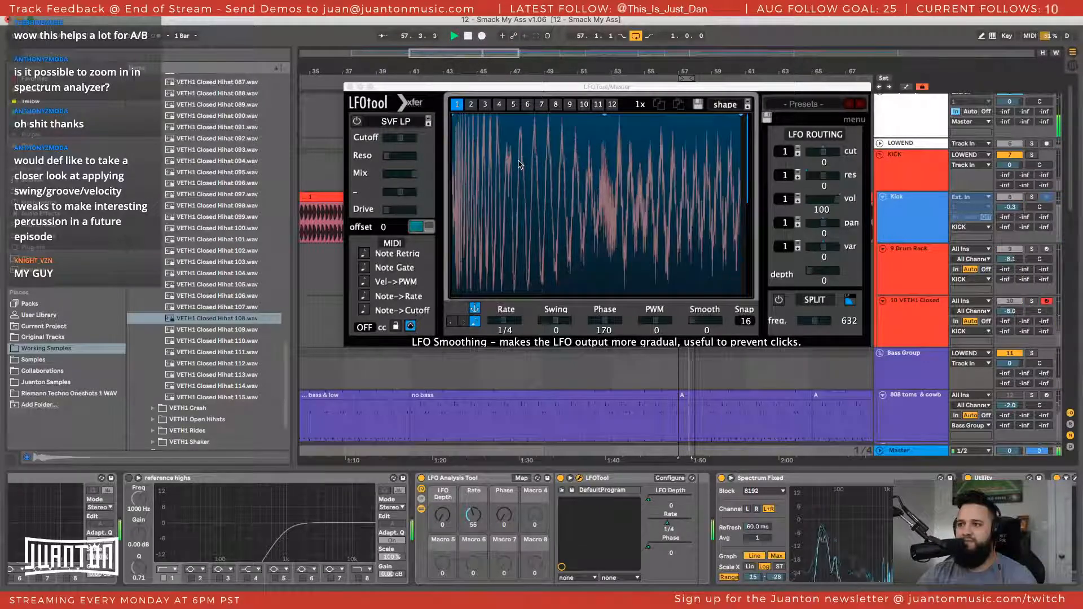
pyautogui.press('space')
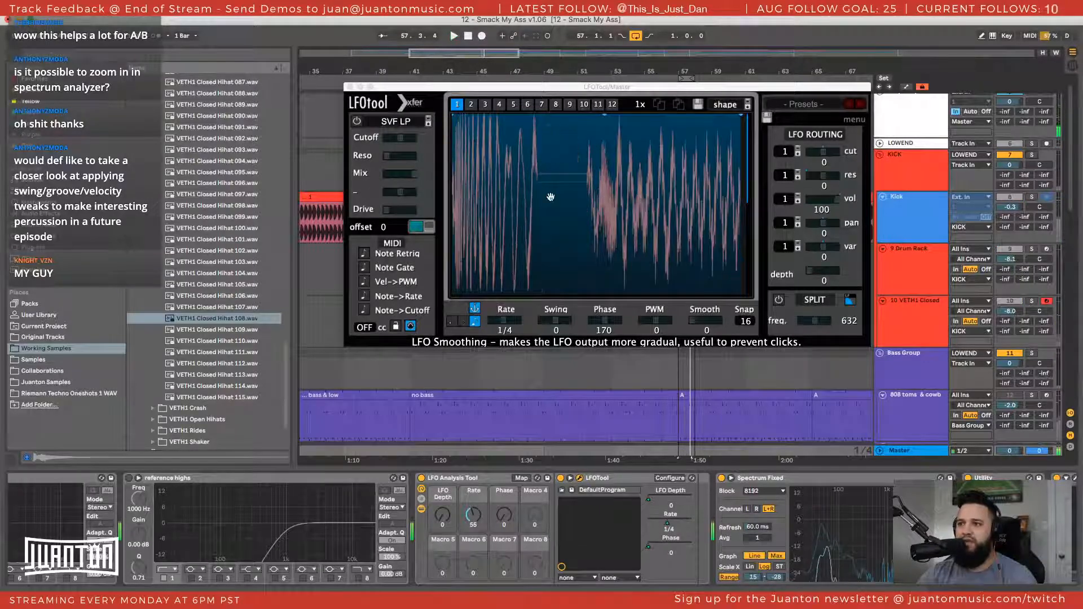
pyautogui.click(587, 218)
# Expand the Master's Spectrum Fixed display with the LFOTool window moved out of the way, and play the loop
pyautogui.moveTo(427, 86); pyautogui.dragTo(358, 67)
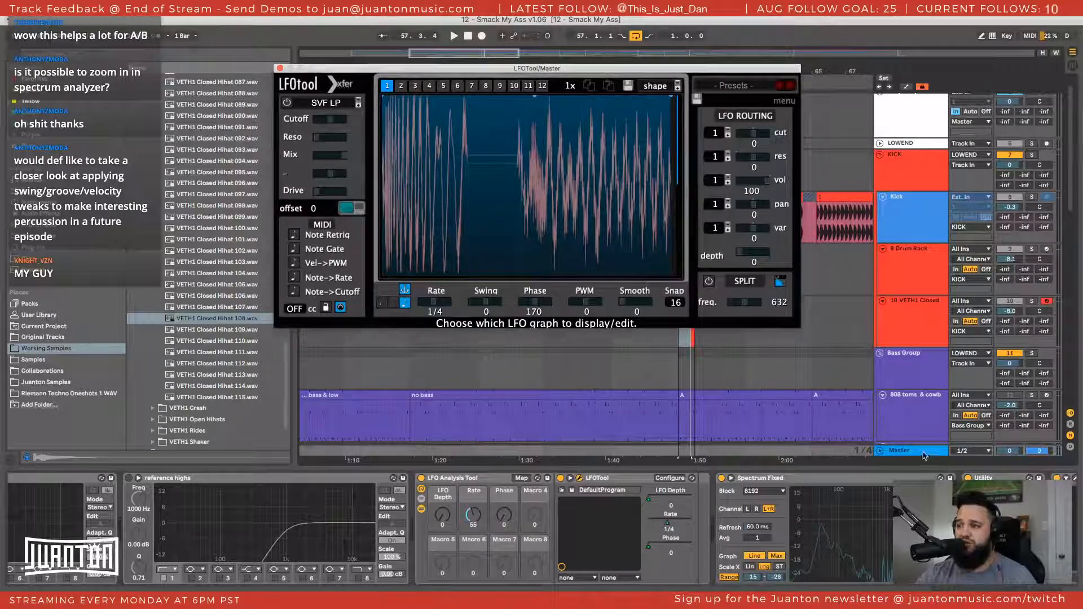
pyautogui.click(925, 455)
pyautogui.click(731, 478)
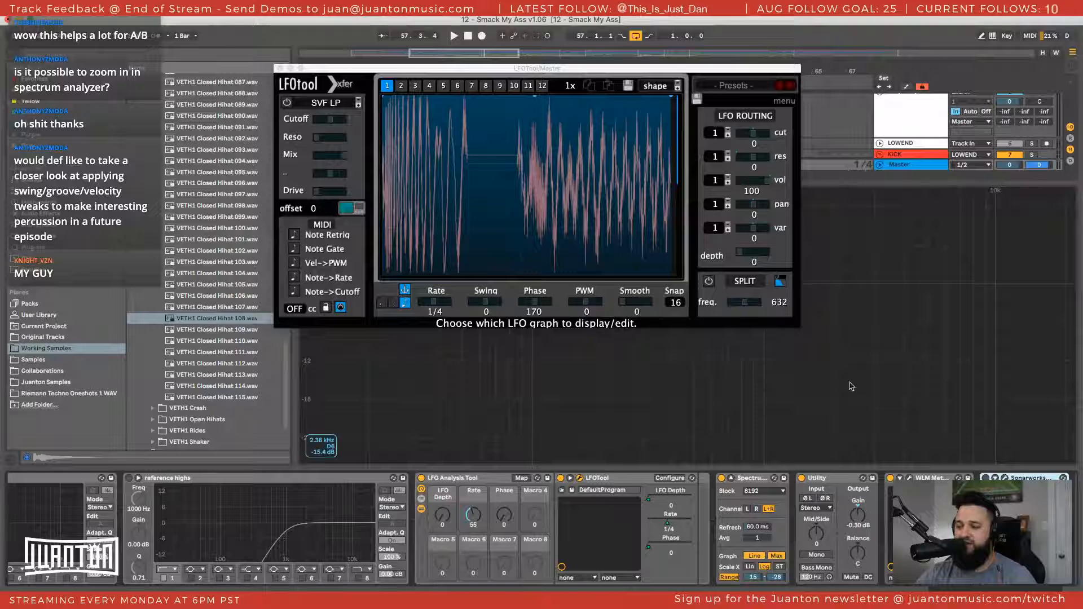
pyautogui.moveTo(361, 70); pyautogui.dragTo(1055, 19)
pyautogui.press('space')
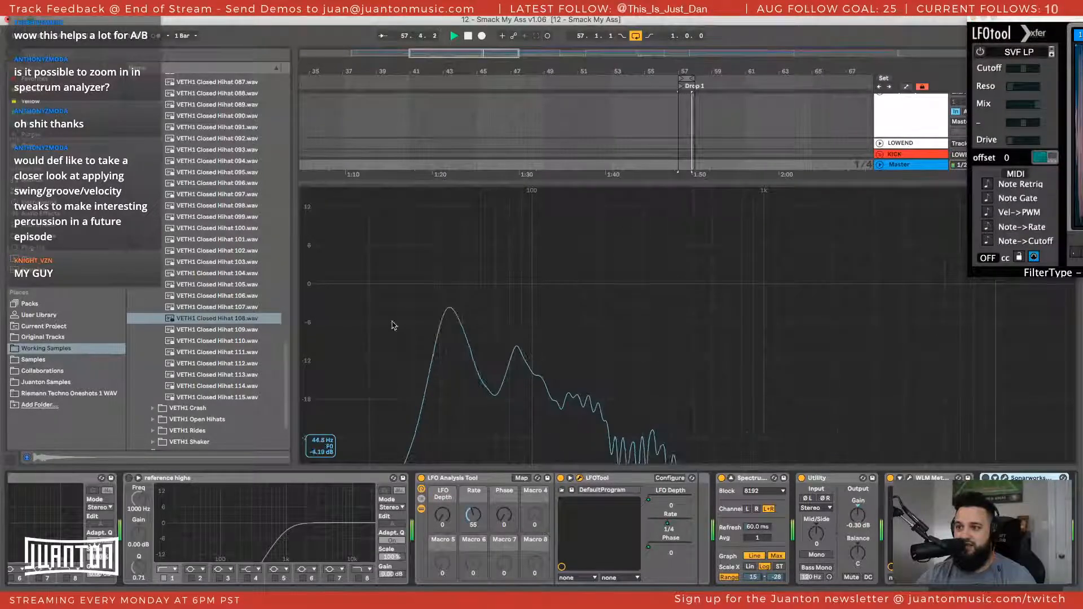
# Shift the spectrum's range to -1 to -27 dB and examine the low-end peaks while the loop plays
pyautogui.moveTo(309, 326); pyautogui.dragTo(310, 369)
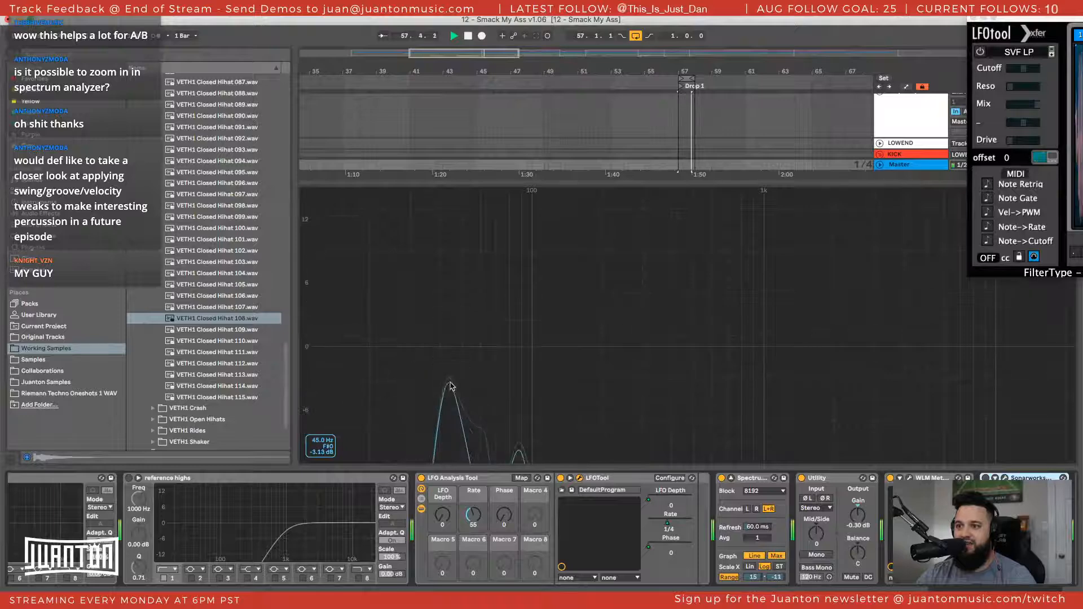
pyautogui.press('space')
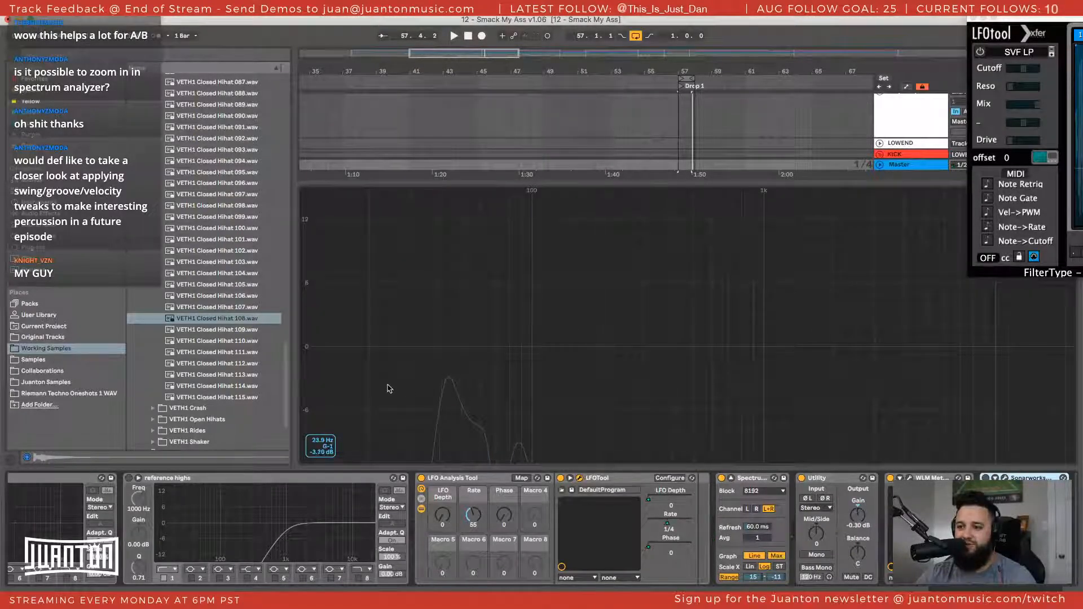
pyautogui.moveTo(310, 404); pyautogui.dragTo(310, 234)
pyautogui.press('space')
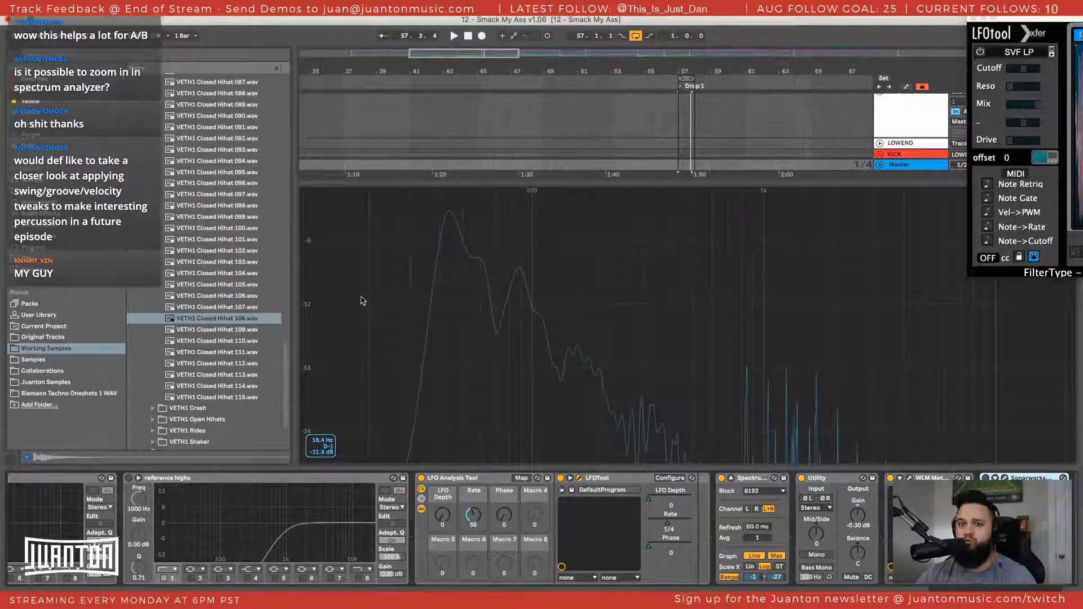
pyautogui.press('space')
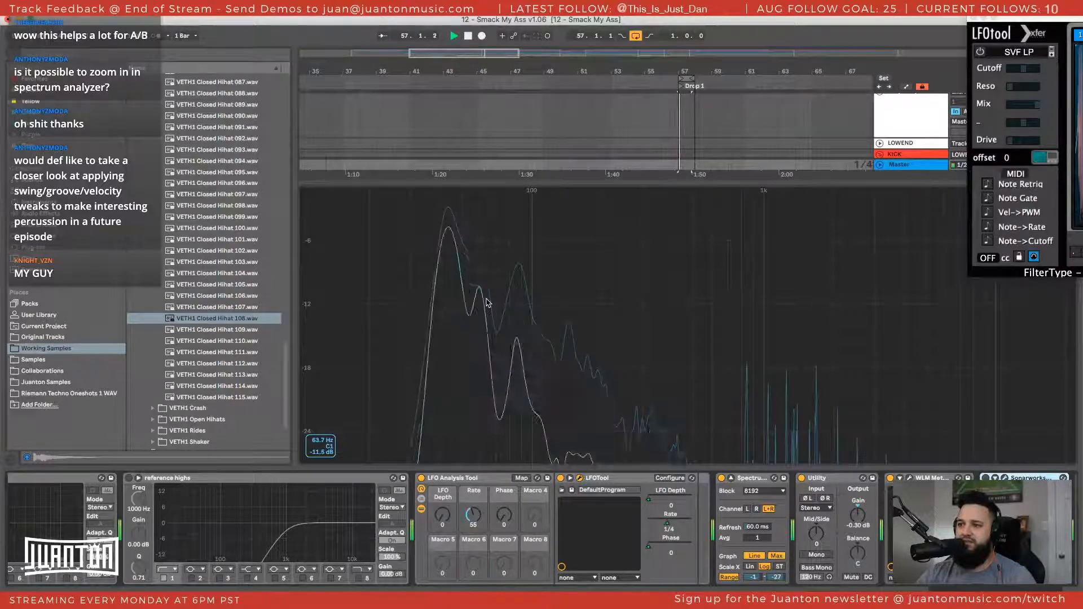
pyautogui.press('space')
# Extend the spectrum's lower range limit to -136 dB and view the full frequency curve during playback
pyautogui.moveTo(777, 577); pyautogui.dragTo(777, 608)
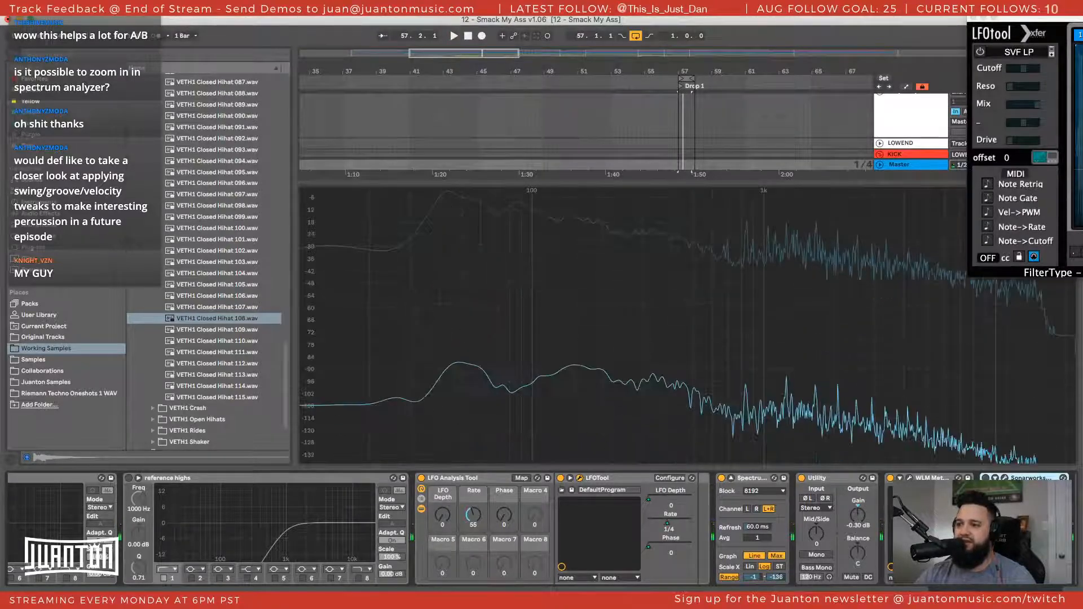
pyautogui.press('space')
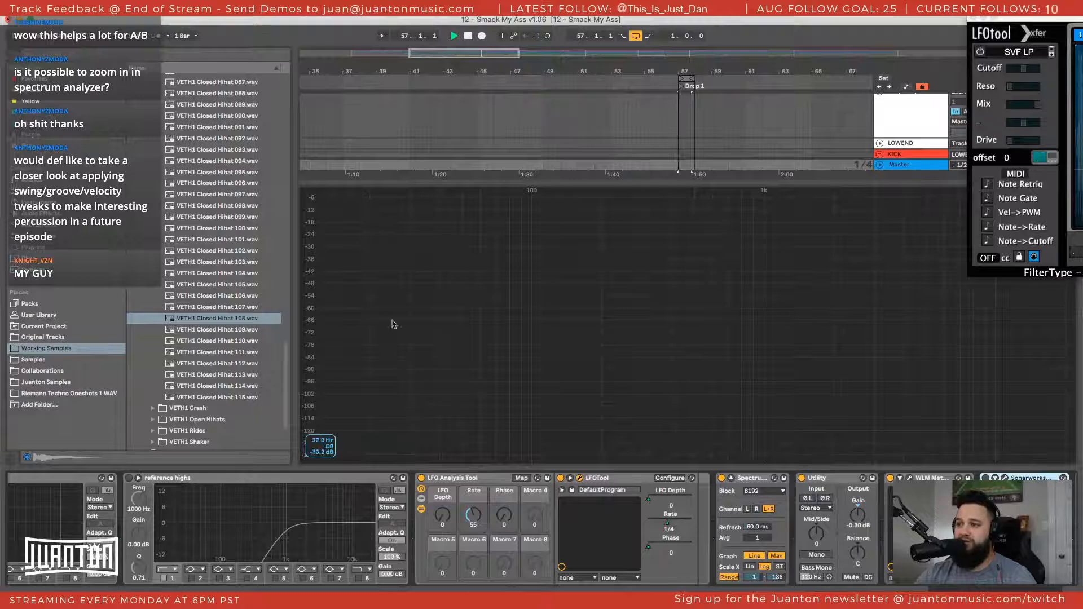
pyautogui.press('space')
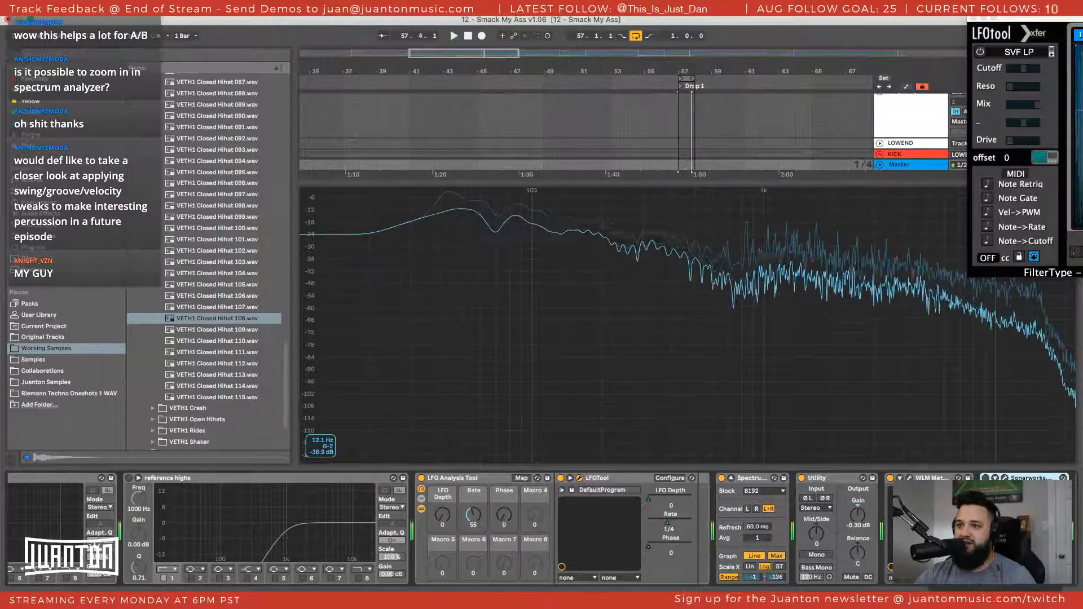
# Set the spectrum's range to 4 to -24 dB and collapse the enlarged display back into the device
pyautogui.moveTo(310, 257); pyautogui.dragTo(310, 266)
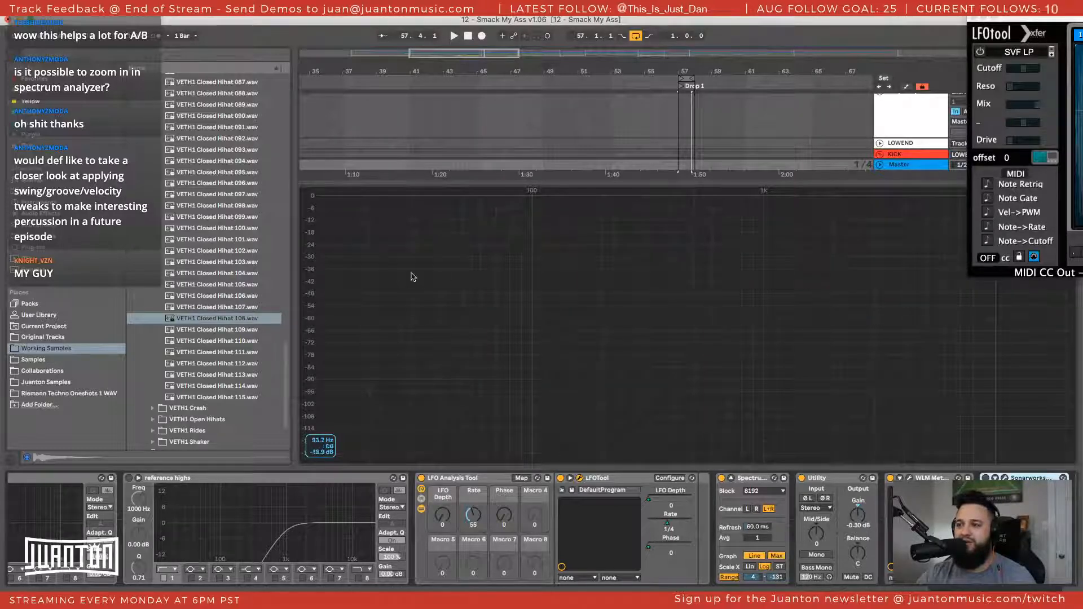
pyautogui.moveTo(309, 279); pyautogui.dragTo(392, 283)
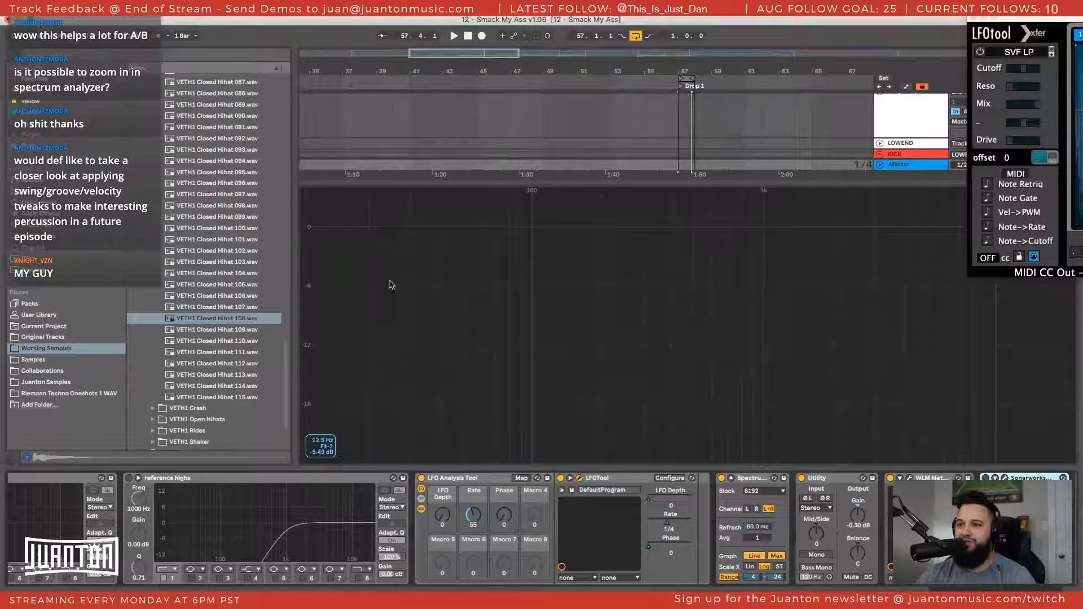
pyautogui.doubleClick(763, 298)
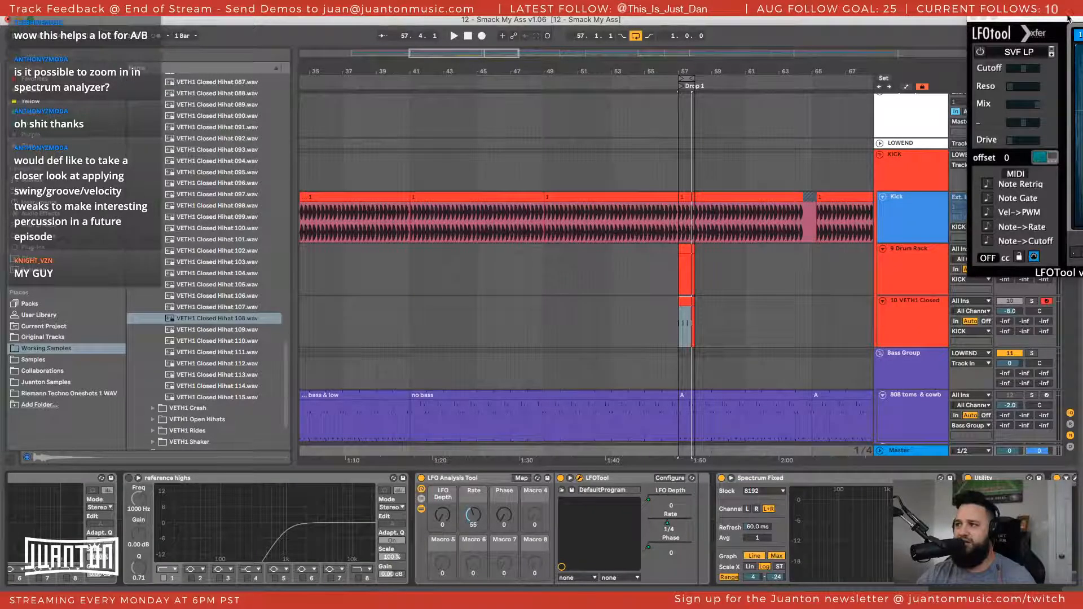
# Bring the LFOTool window back into full view and close it
pyautogui.moveTo(1068, 19); pyautogui.dragTo(198, 32)
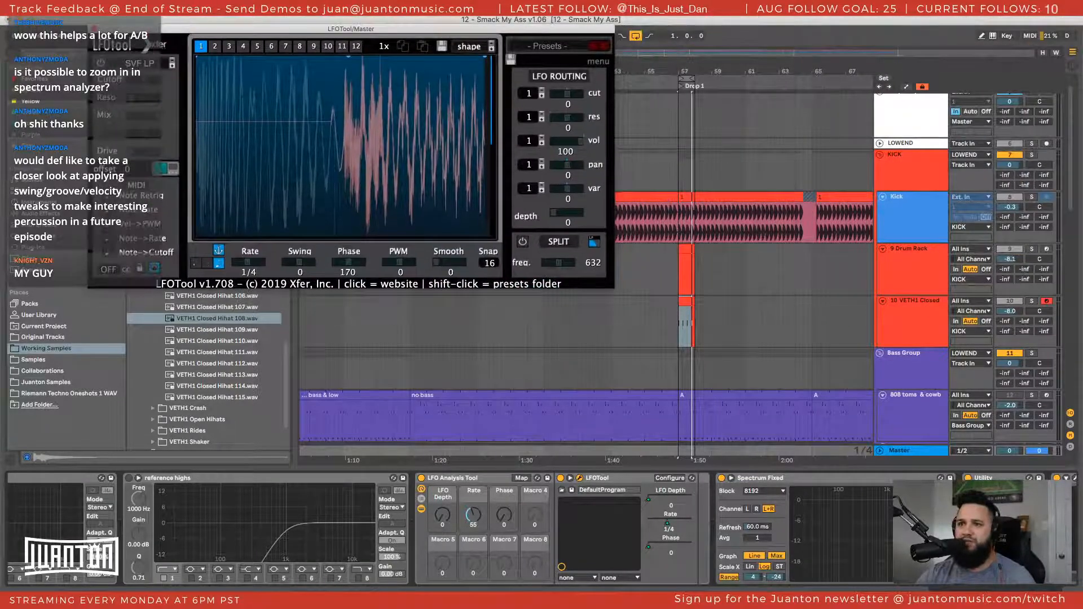
pyautogui.moveTo(351, 29); pyautogui.dragTo(278, 39)
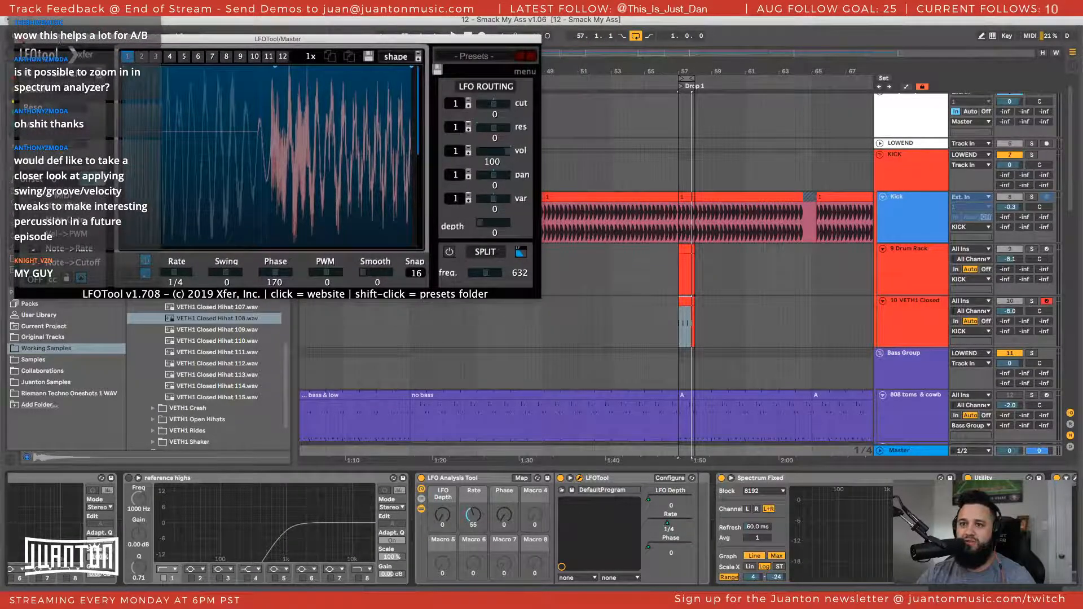
pyautogui.moveTo(55, 38); pyautogui.dragTo(61, 44)
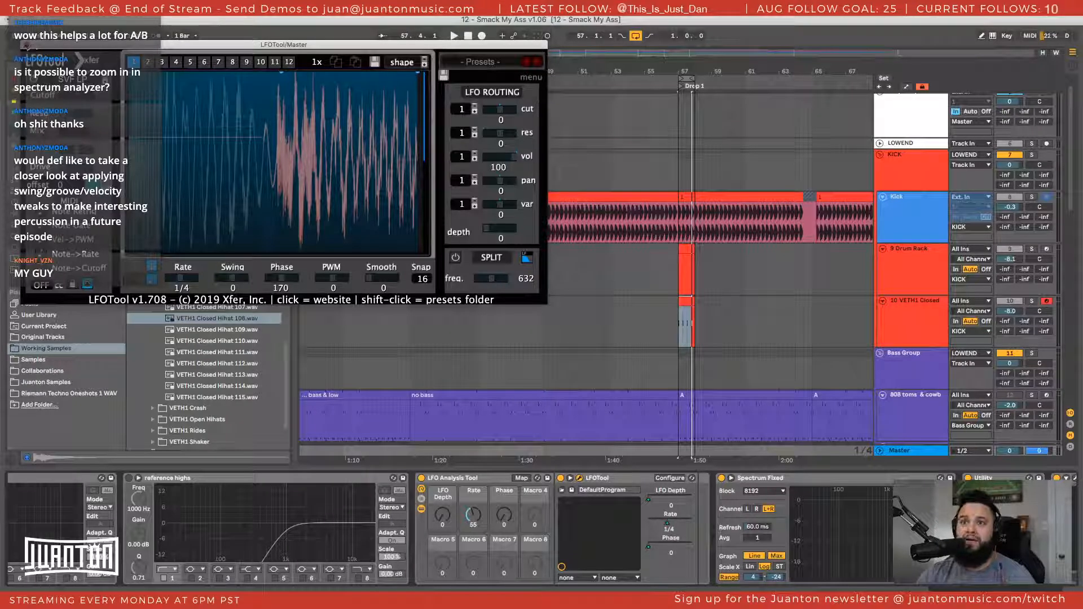
pyautogui.click(26, 44)
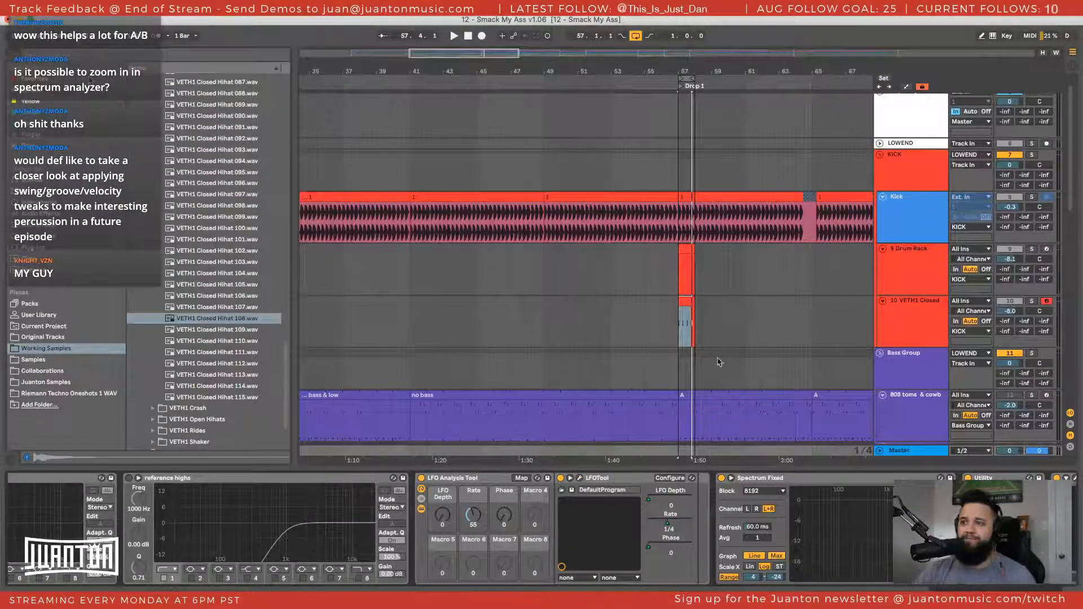
# Fold the VETH1 Closed hi-hat track, the Bass Group and the KICK group in the arrangement around Drop 1
pyautogui.moveTo(714, 73); pyautogui.dragTo(715, 141)
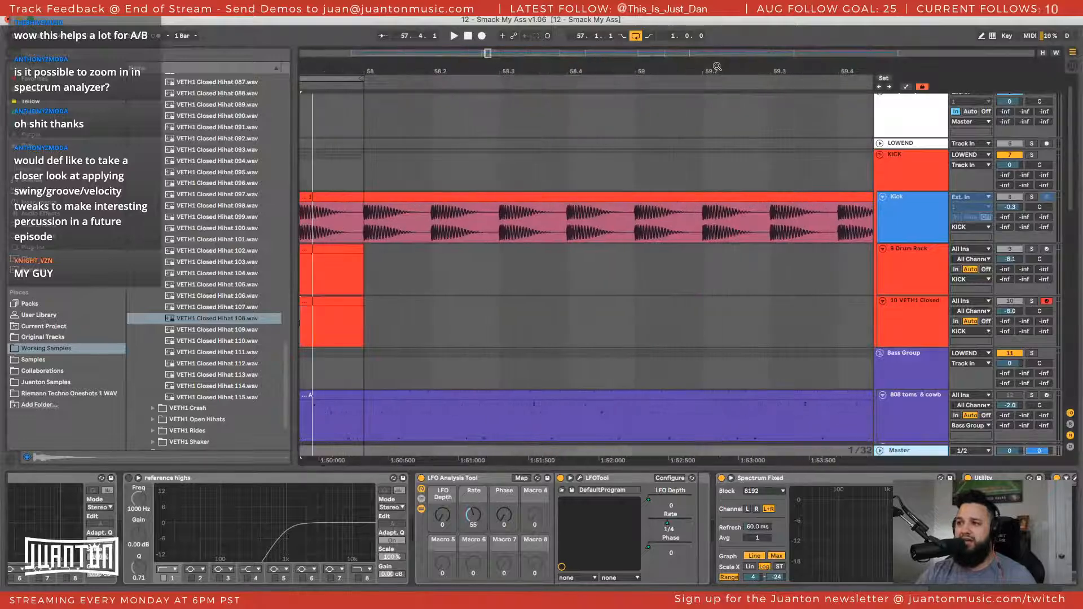
pyautogui.hscroll(-3, 345, 349)
pyautogui.hscroll(-3, 361, 342)
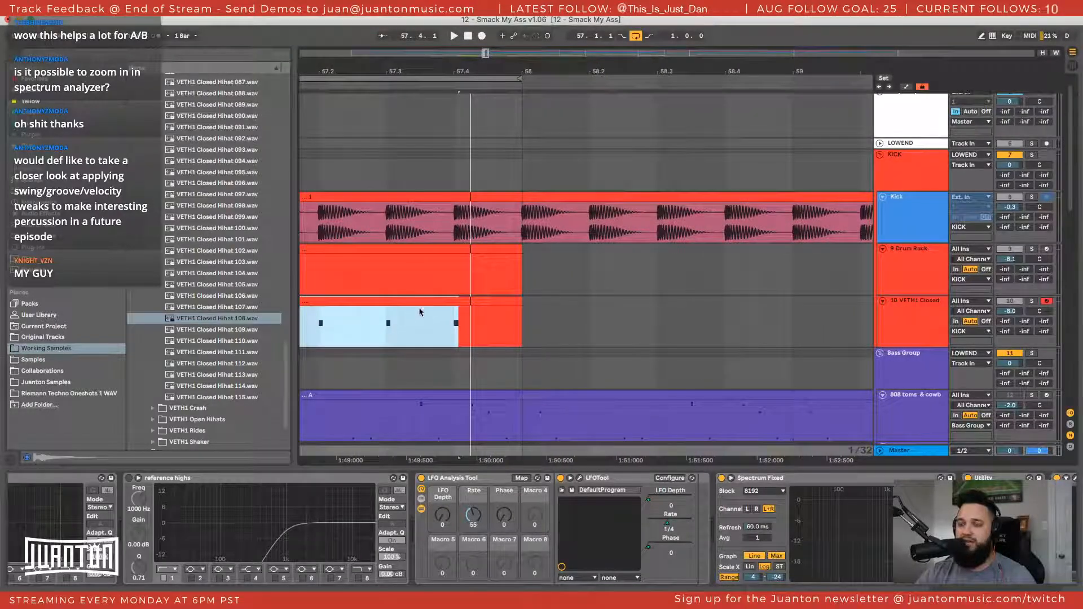
pyautogui.hscroll(-3, 421, 312)
pyautogui.click(513, 296)
pyautogui.moveTo(562, 73); pyautogui.dragTo(499, 37)
pyautogui.click(891, 307)
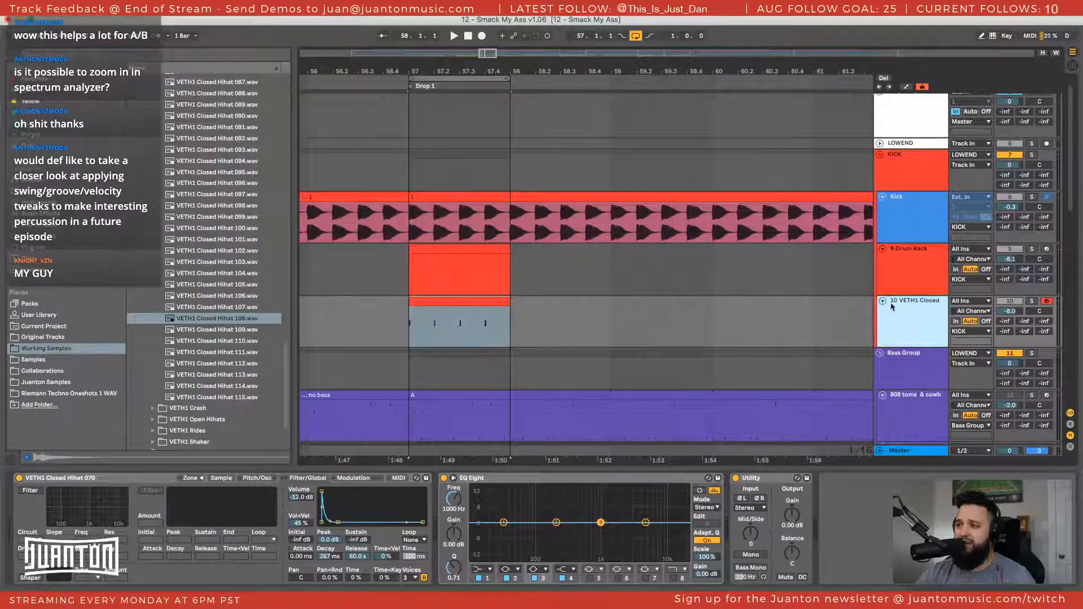
pyautogui.click(883, 302)
pyautogui.click(881, 313)
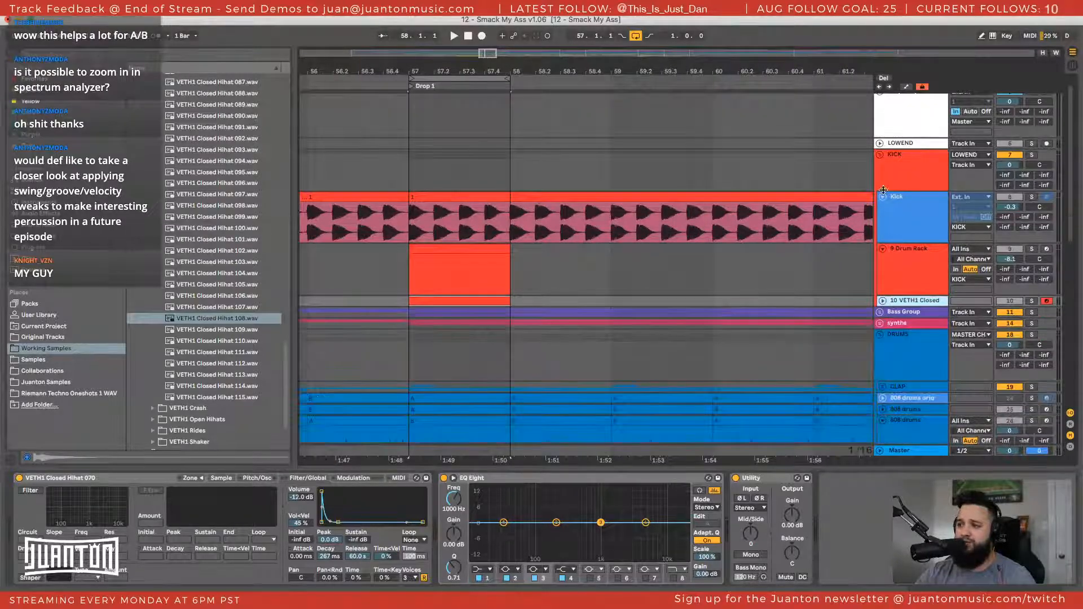
pyautogui.click(880, 155)
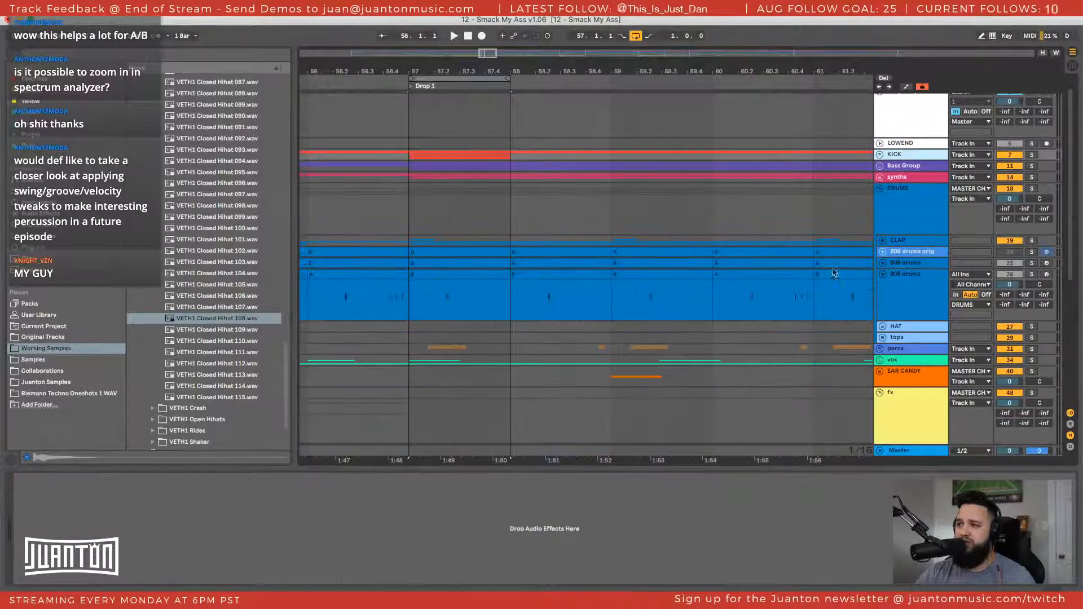
# Unfold the Bass Group, solo the 808 toms & cowb track and play it from bar 57
pyautogui.click(403, 218)
pyautogui.click(417, 294)
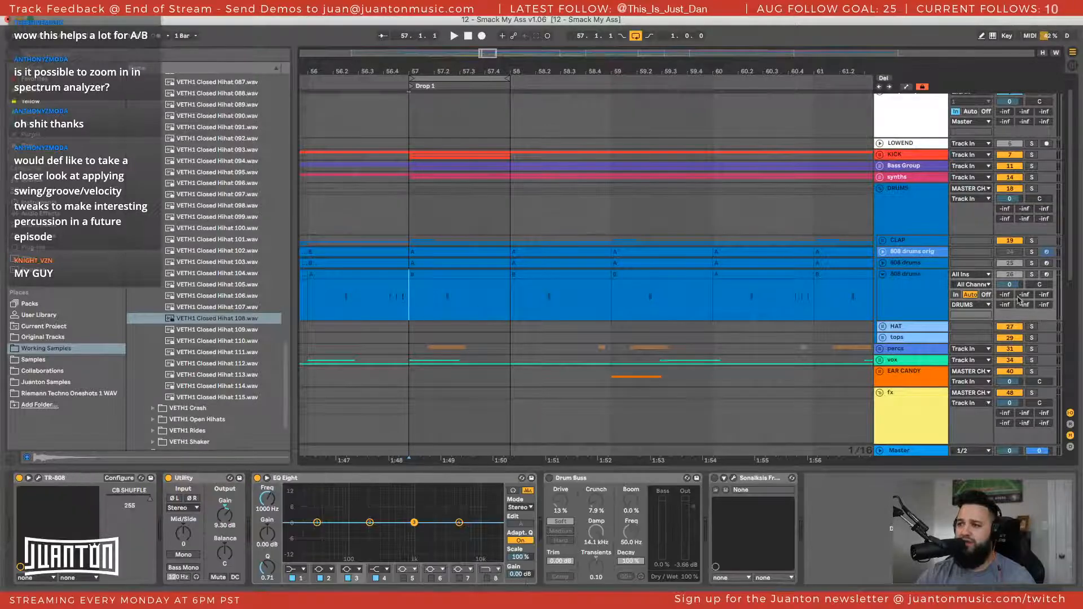
pyautogui.click(879, 166)
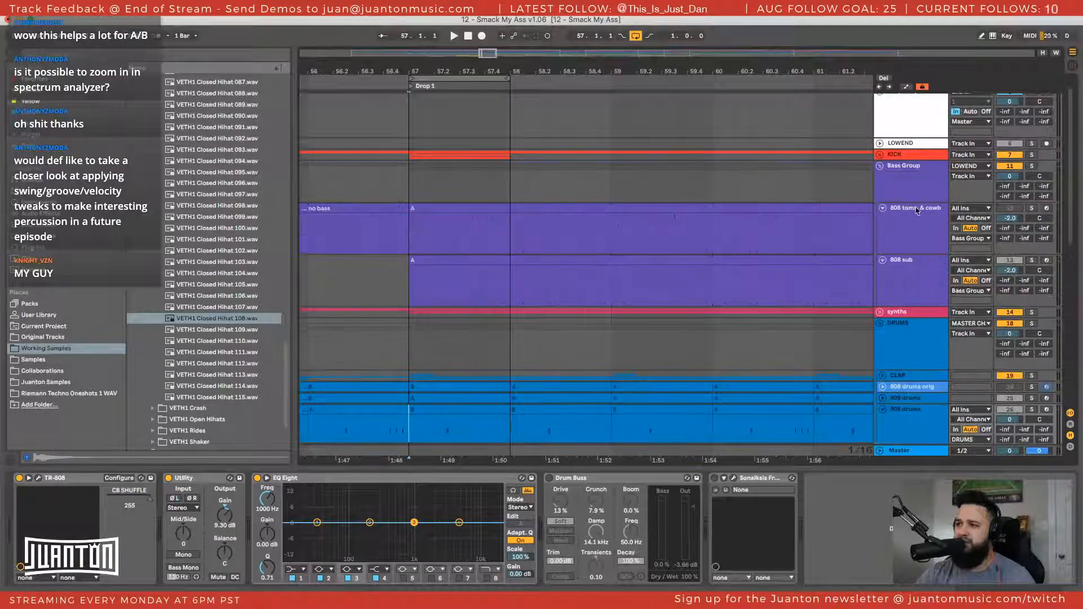
pyautogui.click(1032, 208)
pyautogui.press('space')
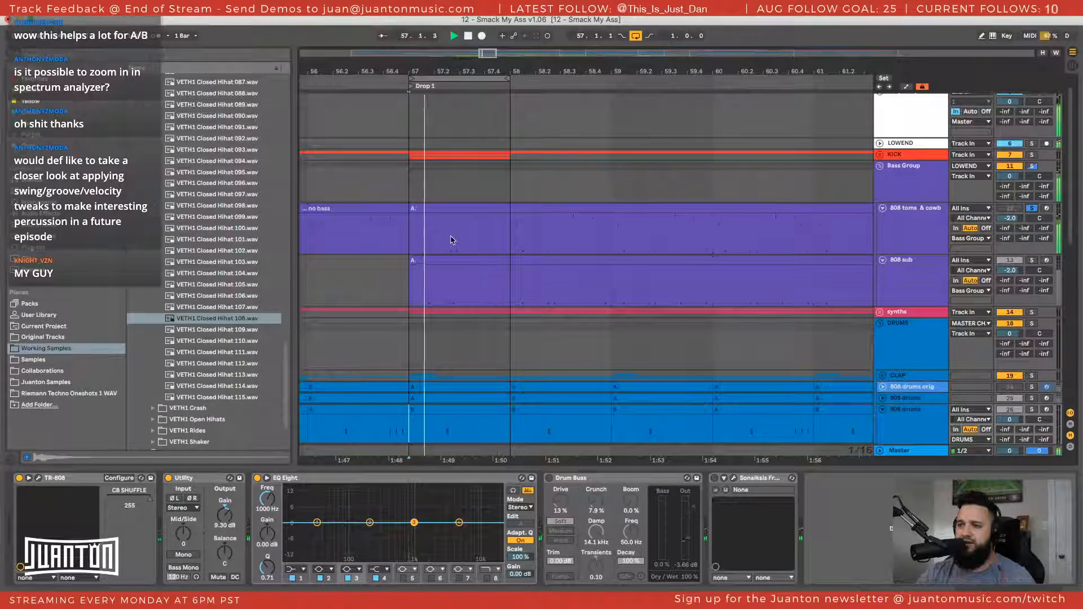
# Turn off the arrangement loop and audition the 808 toms & cowb clip beyond bar 57
pyautogui.click(542, 208)
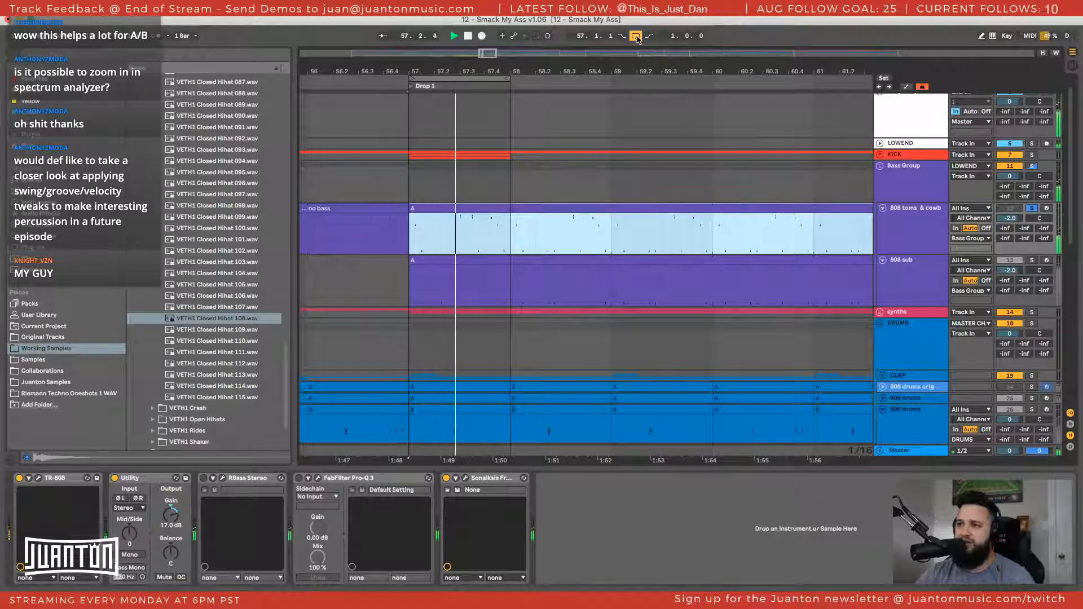
pyautogui.click(636, 36)
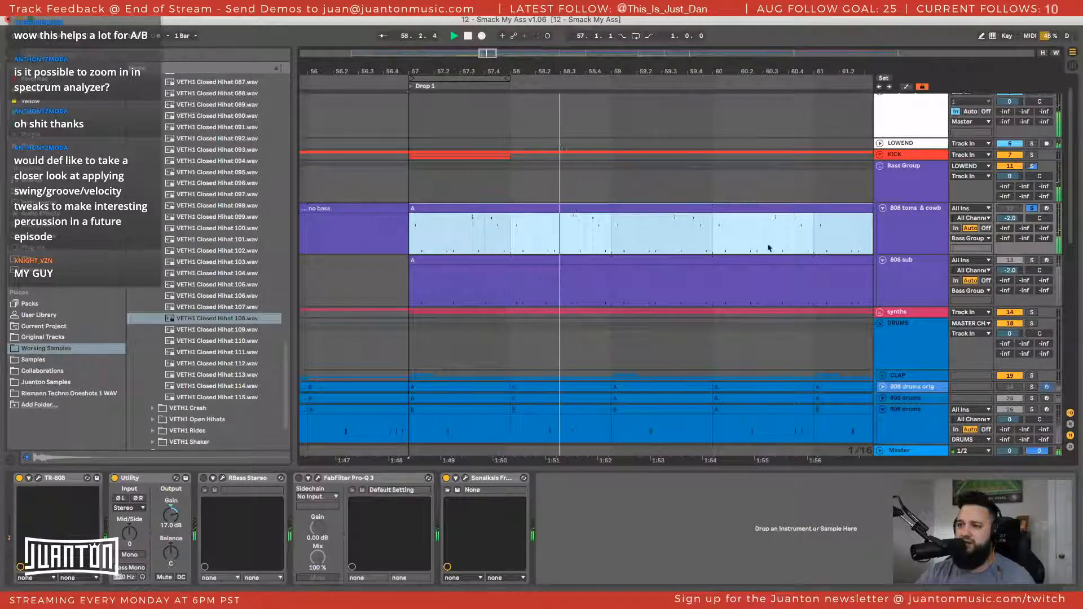
pyautogui.click(924, 227)
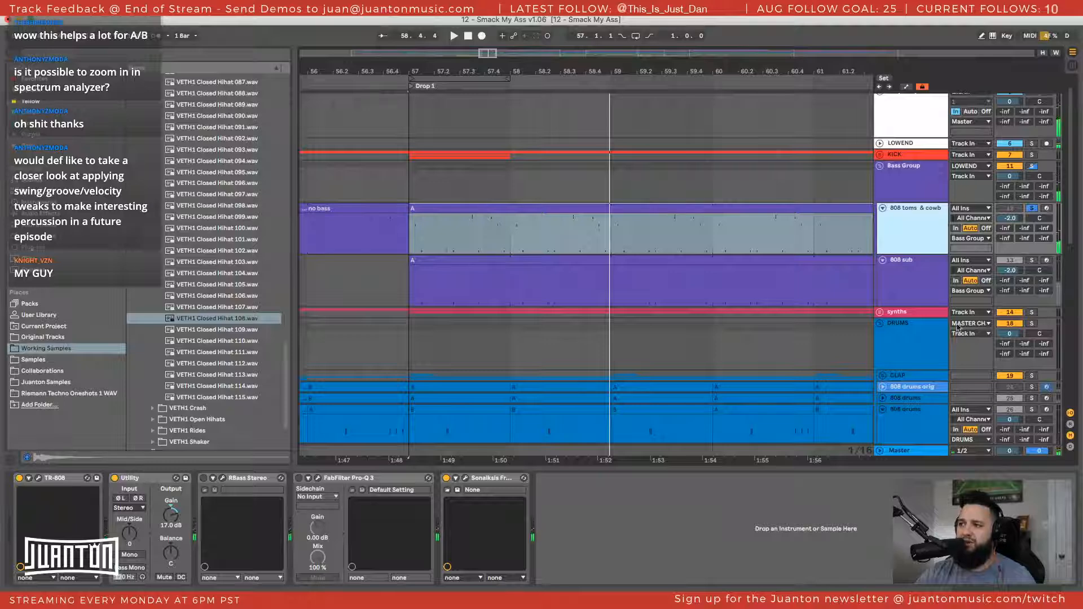
# Make the Bass Group track slightly taller and display its device chain
pyautogui.scroll(-2, 993, 171)
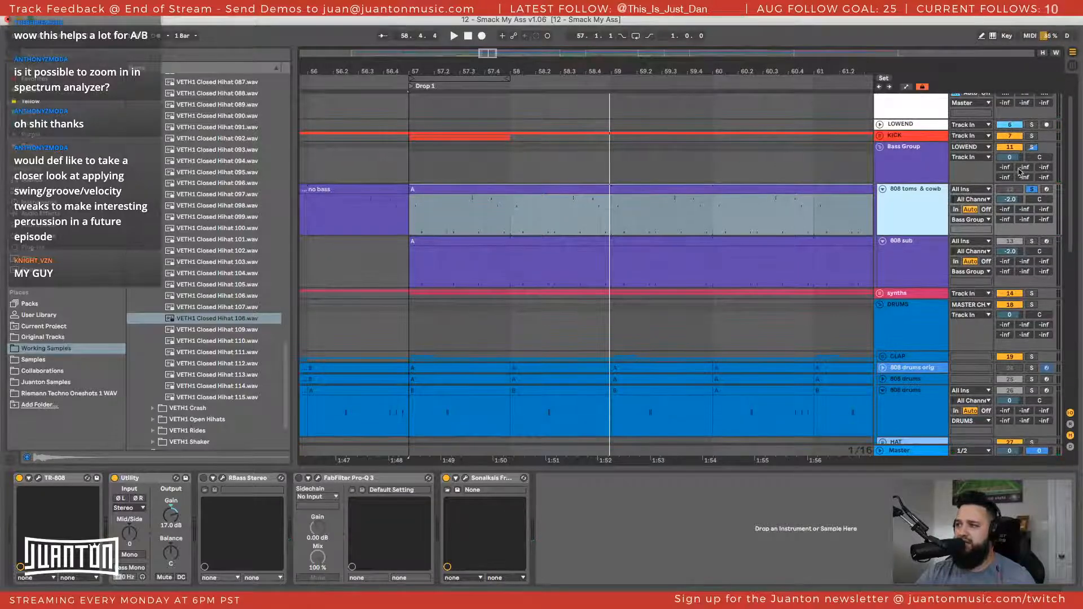
pyautogui.moveTo(998, 183)
pyautogui.mouseDown()
pyautogui.moveTo(1000, 213)
pyautogui.moveTo(1002, 194)
pyautogui.mouseUp()
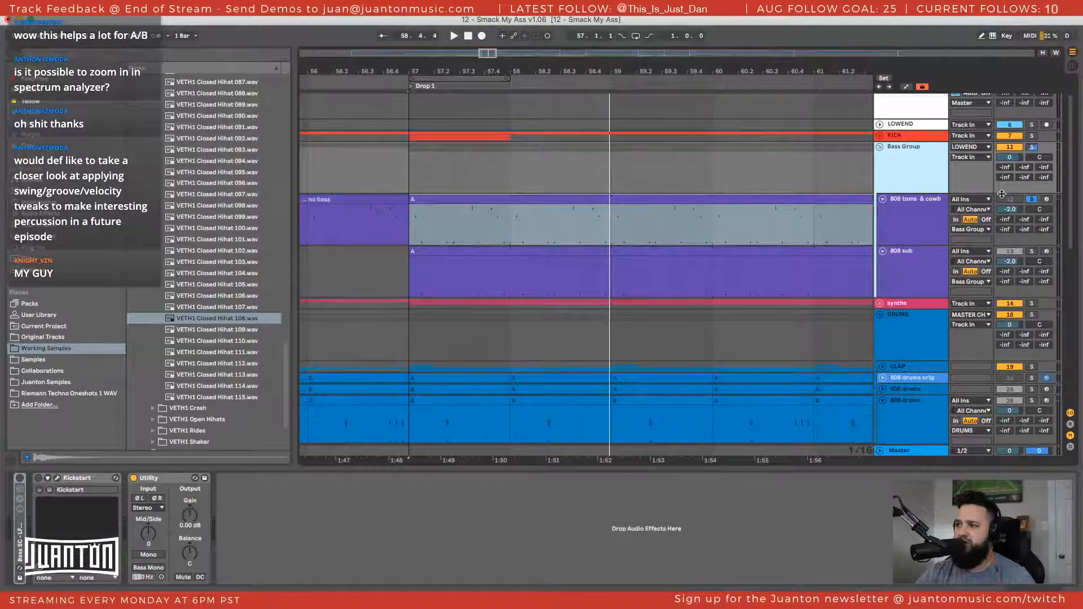
pyautogui.doubleClick(899, 173)
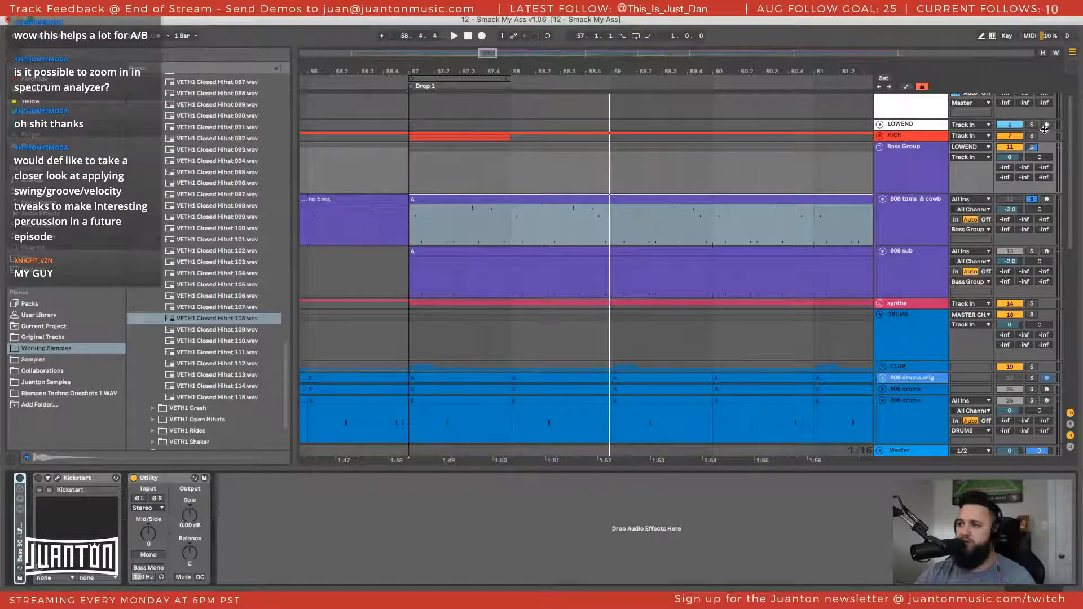
# Examine the MASTER CHAIN devices, opening the Easy Wash Out rack, the Easy Filter rack and FabFilter Pro-Q 3 in turn
pyautogui.scroll(3, 908, 184)
pyautogui.click(910, 123)
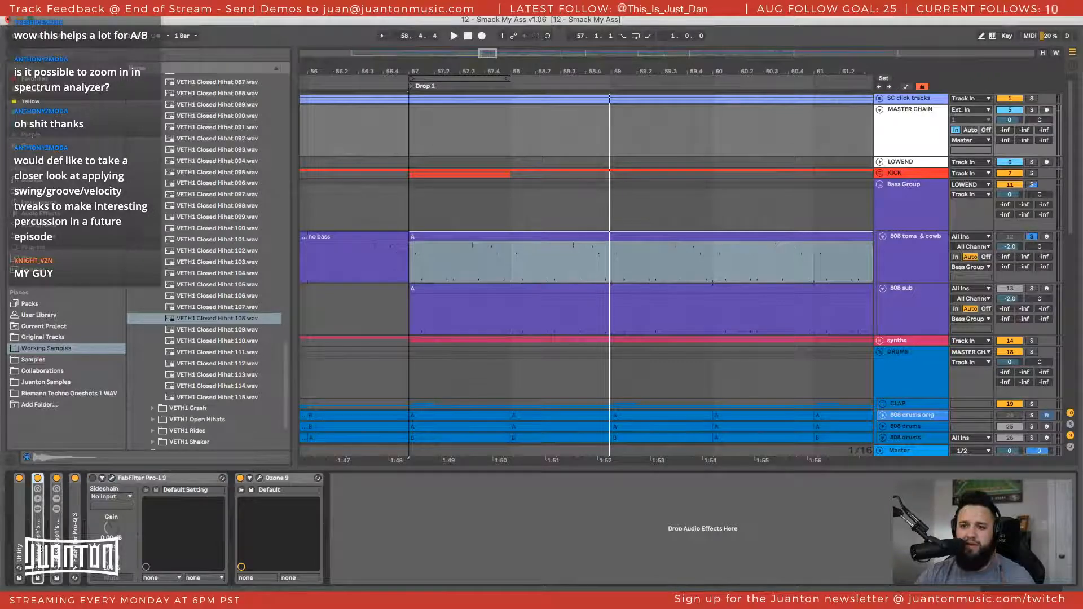
pyautogui.doubleClick(40, 545)
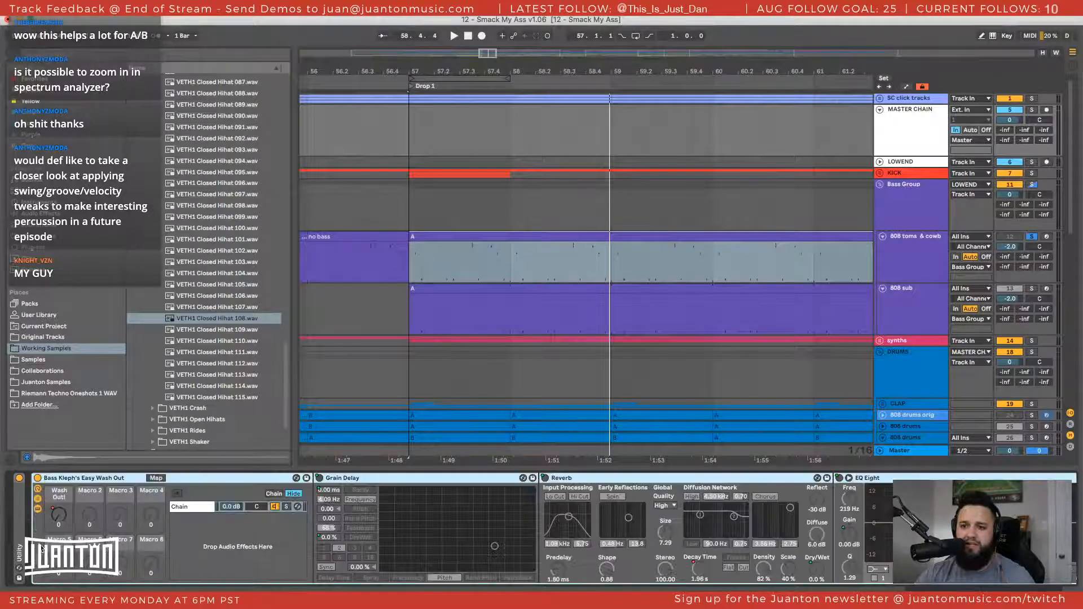
pyautogui.doubleClick(96, 482)
pyautogui.doubleClick(57, 536)
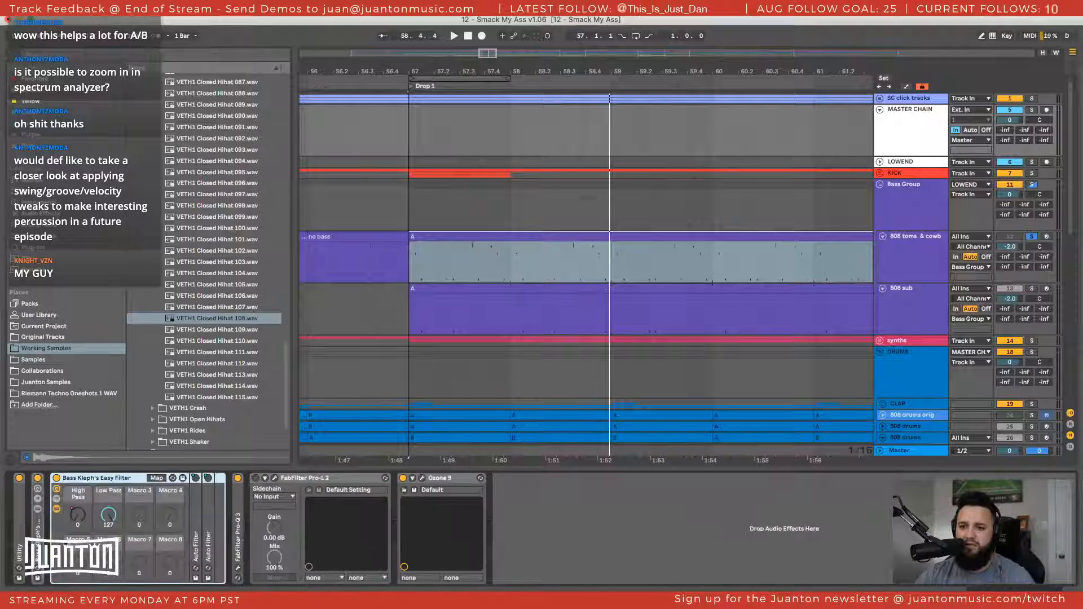
pyautogui.doubleClick(238, 529)
pyautogui.doubleClick(295, 478)
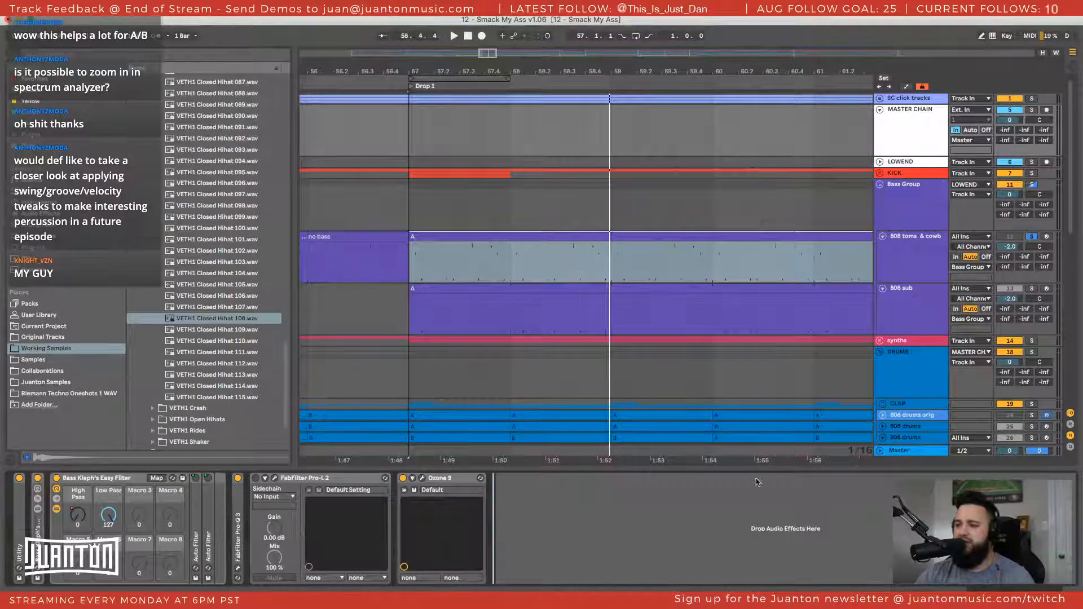
# Select bars 57 to 59 across the Bass Group, 808 toms & cowb and 808 sub tracks
pyautogui.scroll(-1, 900, 169)
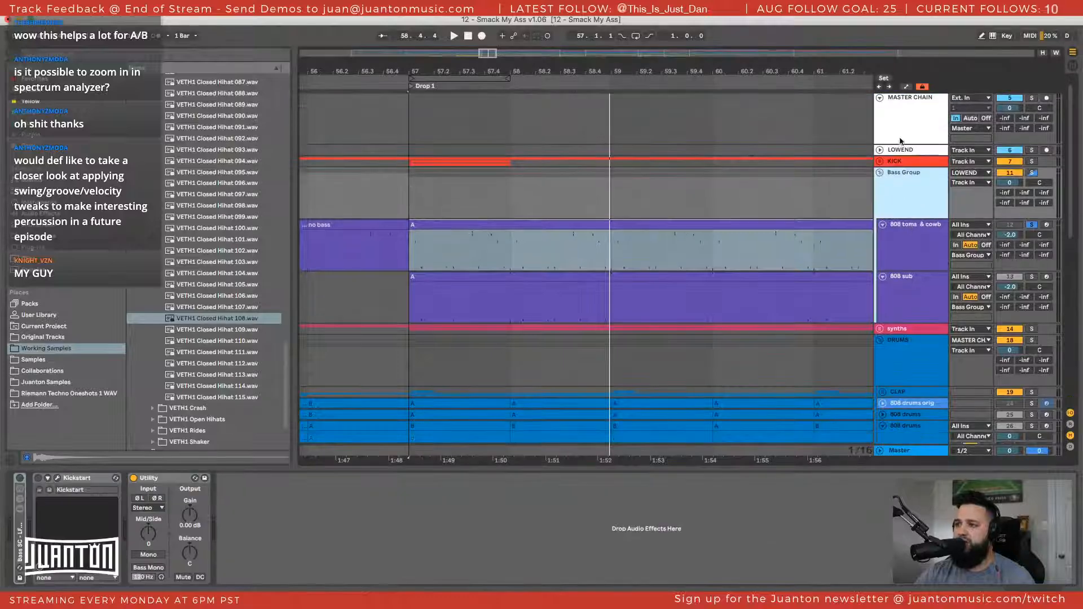
pyautogui.click(905, 195)
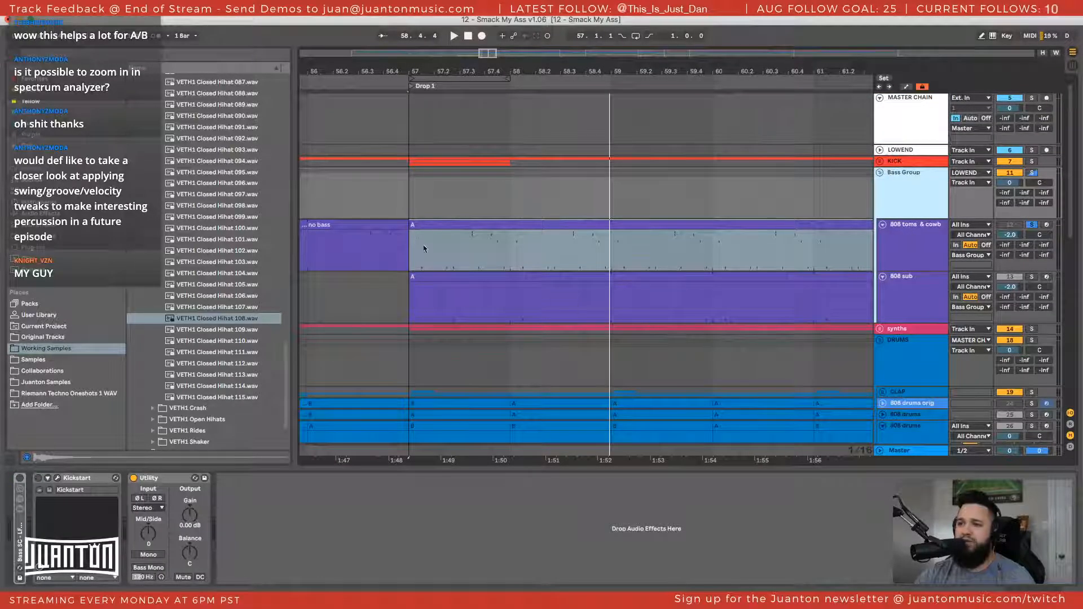
pyautogui.moveTo(411, 198)
pyautogui.mouseDown()
pyautogui.moveTo(555, 259)
pyautogui.moveTo(612, 265)
pyautogui.mouseUp()
pyautogui.click(612, 305)
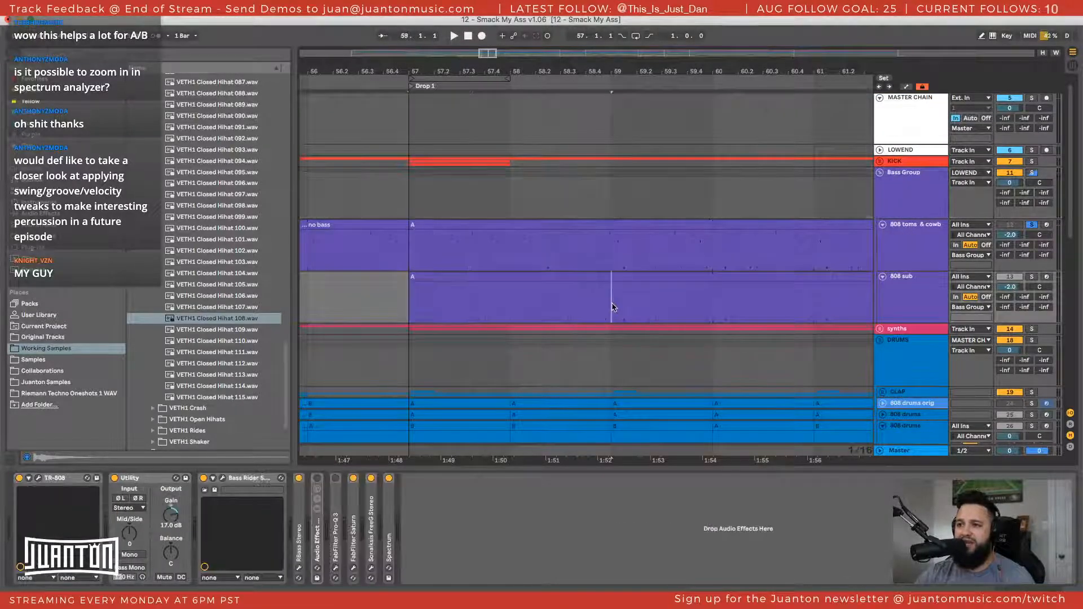
pyautogui.moveTo(615, 309)
pyautogui.mouseDown()
pyautogui.moveTo(466, 203)
pyautogui.moveTo(409, 198)
pyautogui.mouseUp()
pyautogui.click(407, 194)
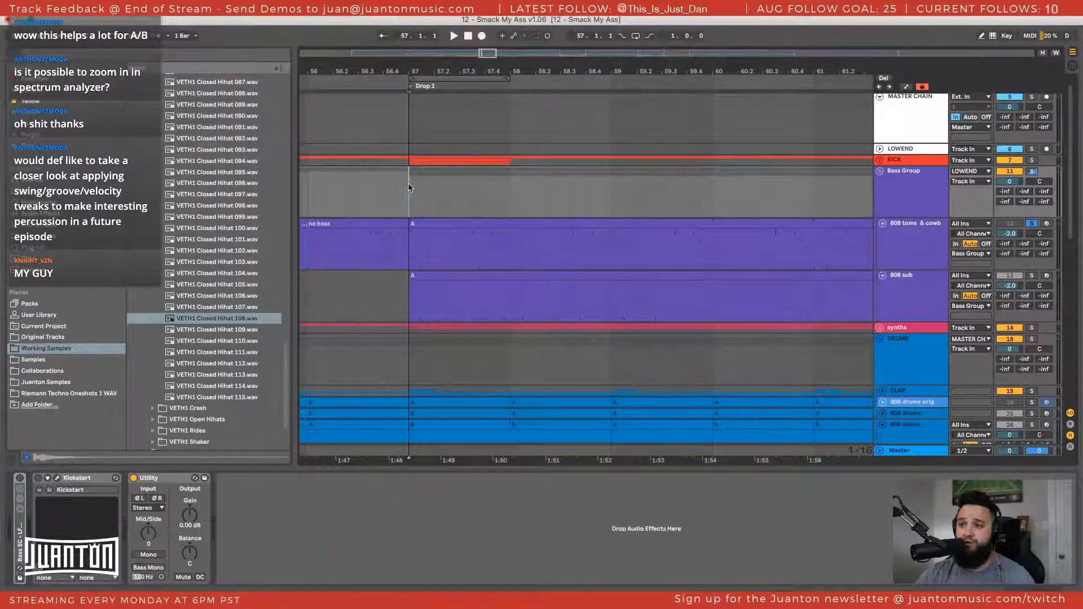
pyautogui.moveTo(409, 188); pyautogui.dragTo(611, 307)
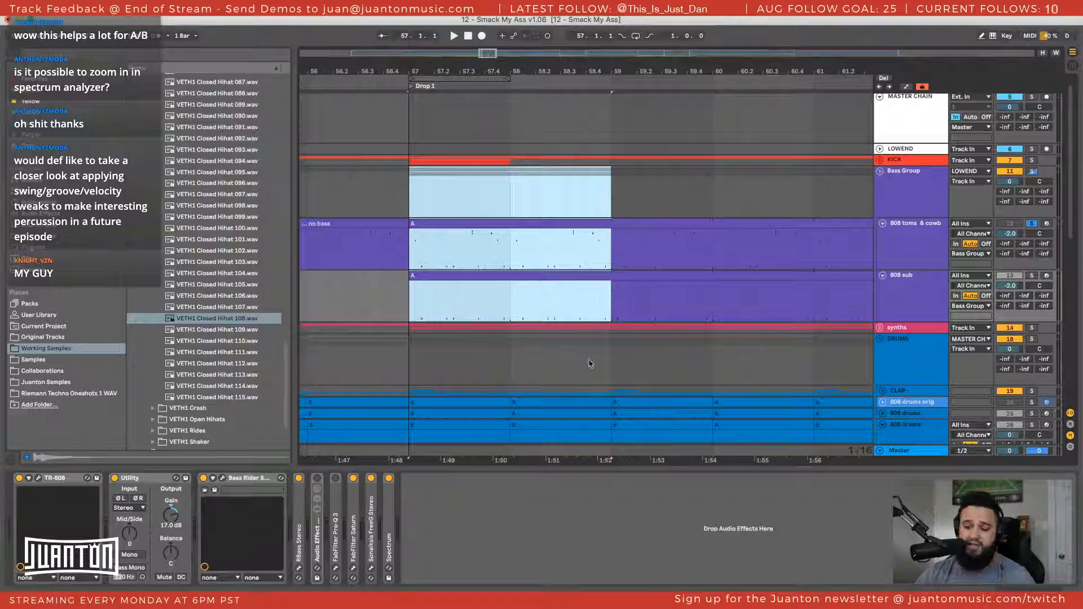